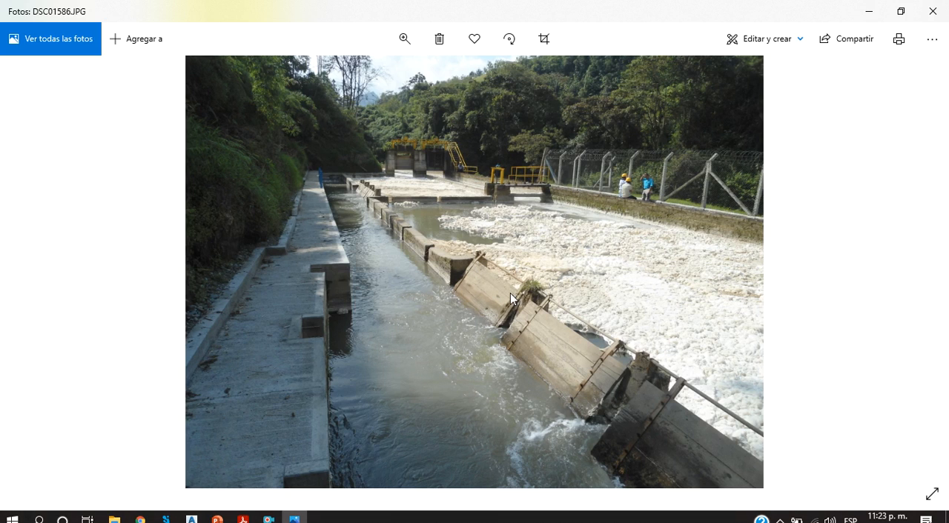
Step: Browse the San Cancio tank photos from DSC01586 through DSC01602, examining the side channel, walls and gates
{"action": "key", "text": "Right"}
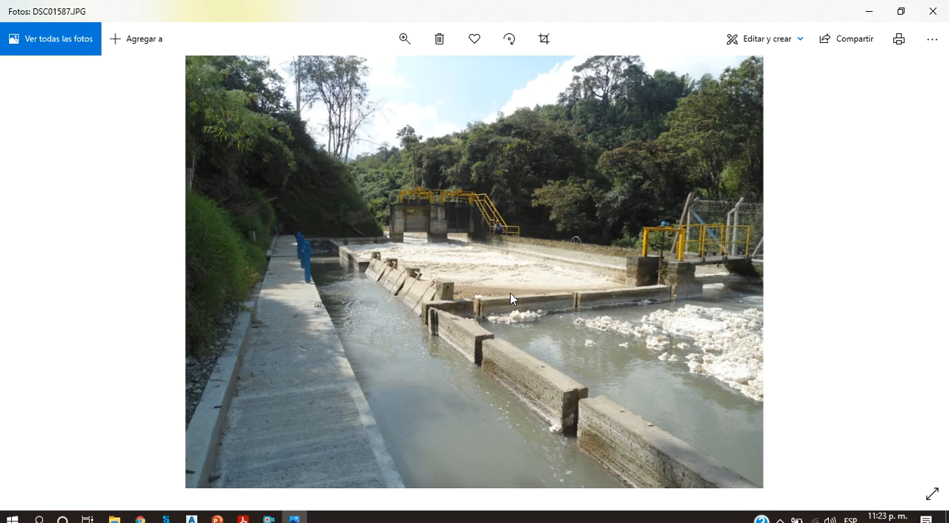
{"action": "key", "text": "Right"}
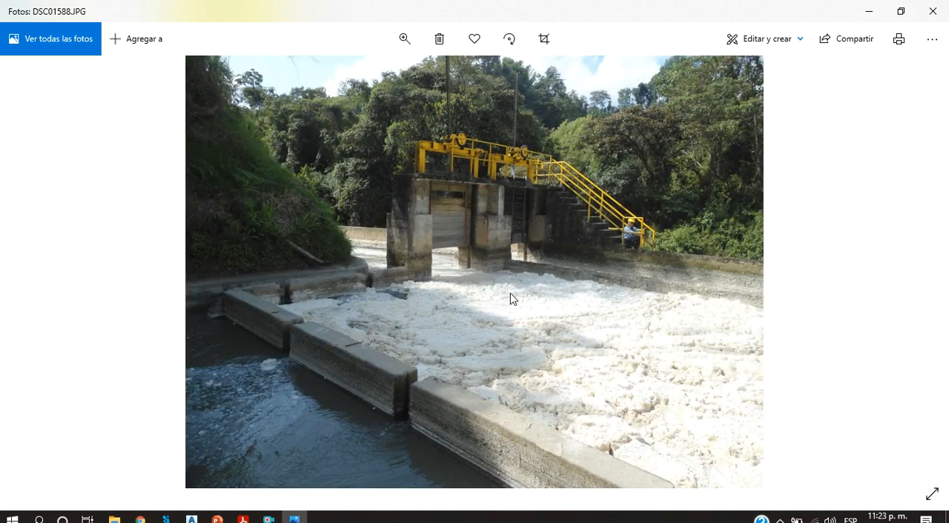
{"action": "key", "text": "Left"}
{"action": "key", "text": "Right"}
{"action": "key", "text": "Right"}
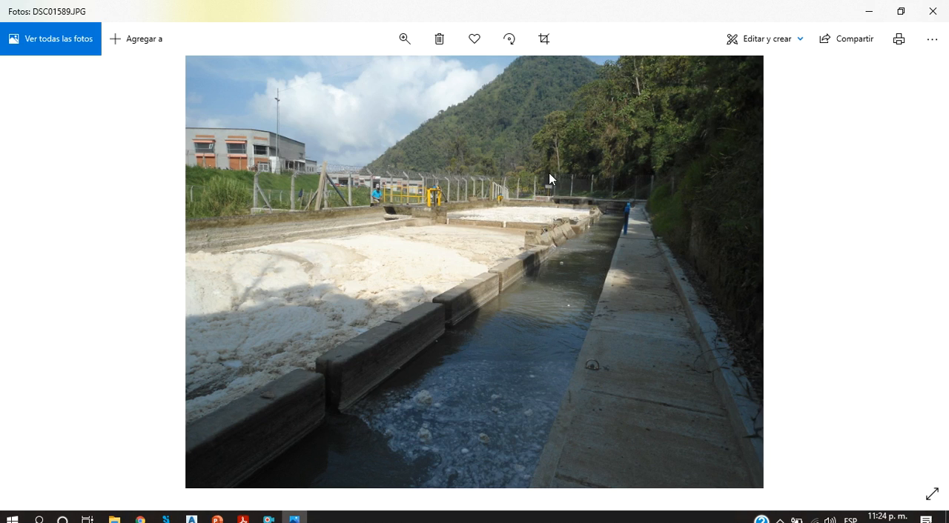
{"action": "key", "text": "Right"}
{"action": "key", "text": "Right"}
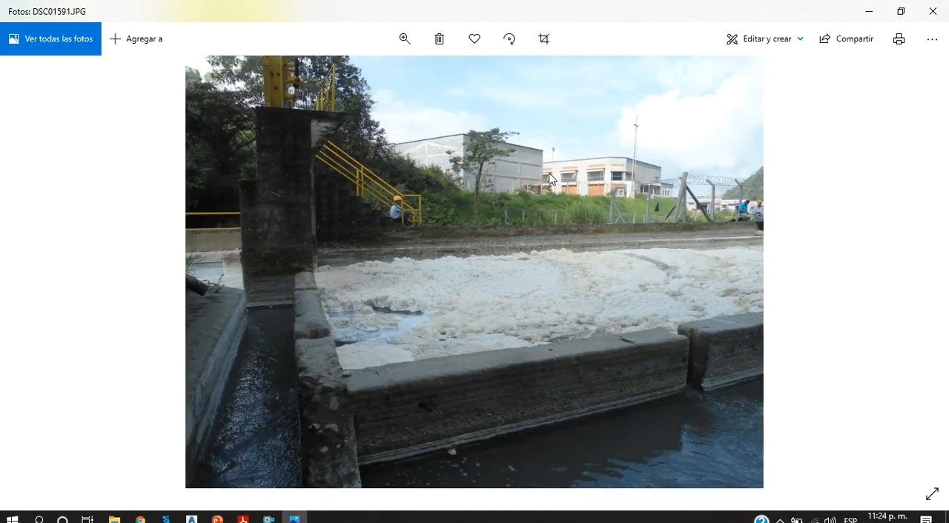
{"action": "key", "text": "Right"}
{"action": "key", "text": "Right"}
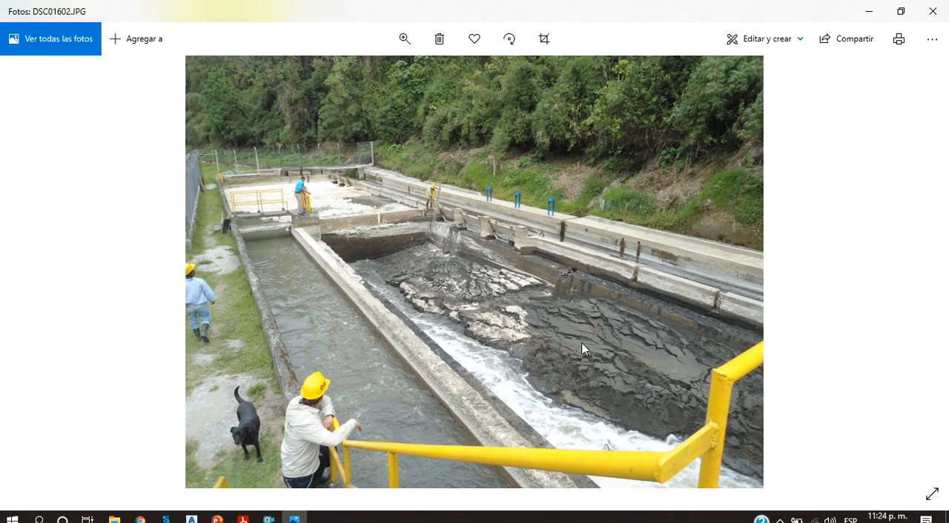
Step: Browse the photos from DSC01602 through IMG_0870, examining the sediment cleaning and the drained tank beside the bypass channel
{"action": "key", "text": "Right"}
{"action": "key", "text": "Right"}
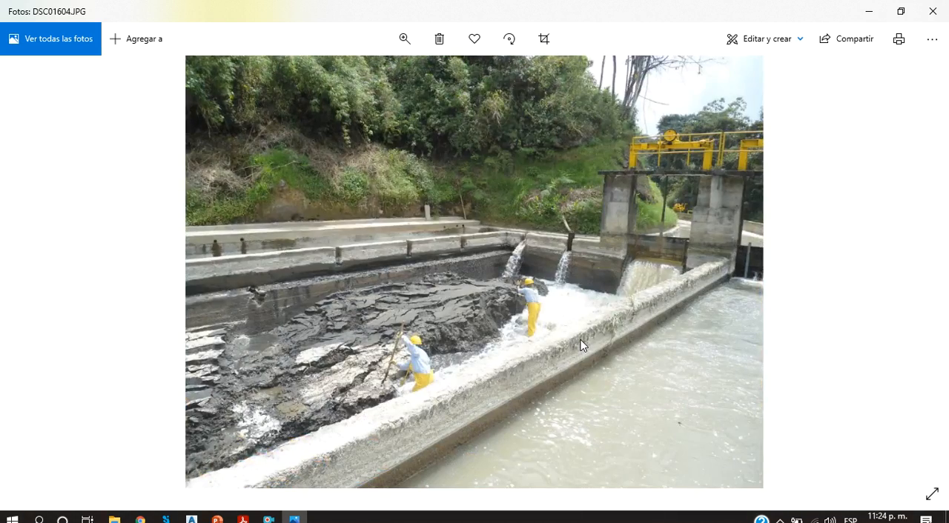
{"action": "key", "text": "Right"}
{"action": "key", "text": "Right"}
{"action": "key", "text": "Right"}
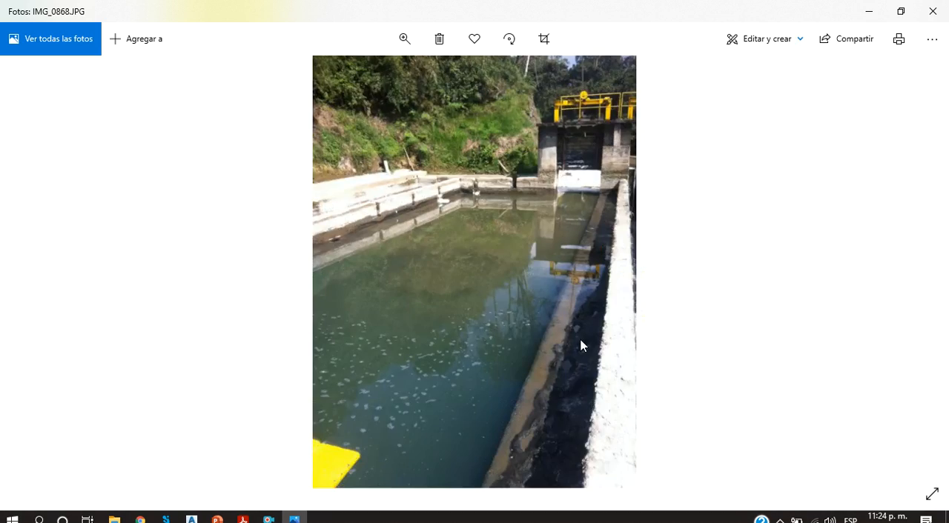
{"action": "key", "text": "Right"}
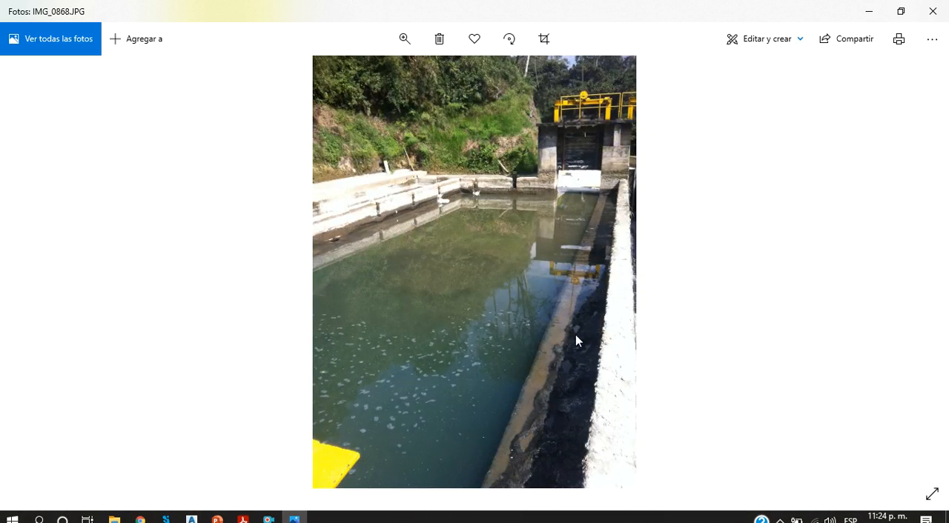
{"action": "key", "text": "Left"}
{"action": "key", "text": "Right"}
{"action": "key", "text": "Left"}
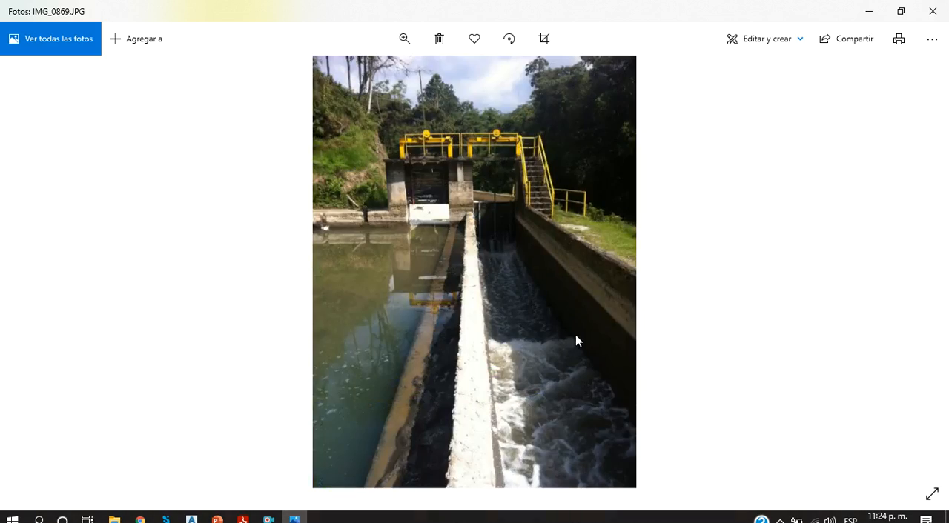
{"action": "key", "text": "Right"}
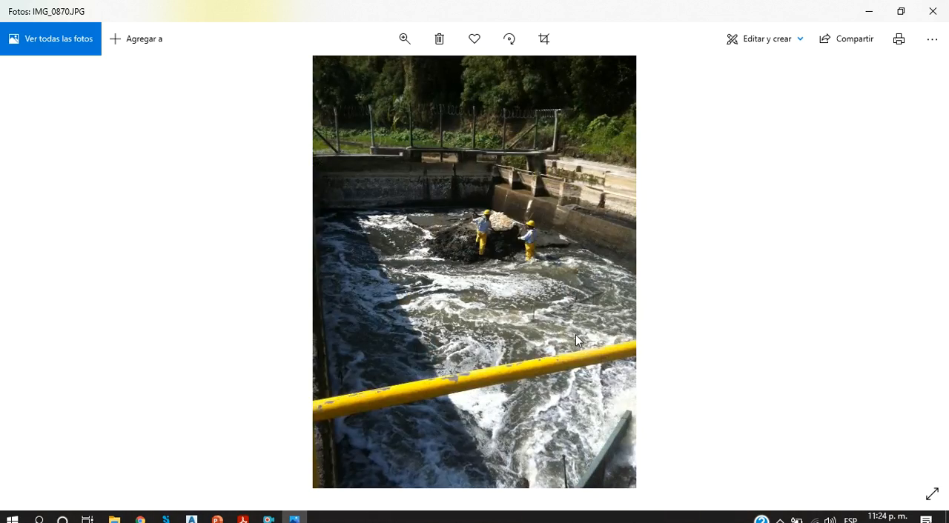
Step: Browse the remaining site photos through IMG_3627, examining the sampling work, survey crew and inlet channel
{"action": "key", "text": "Right"}
{"action": "key", "text": "Right"}
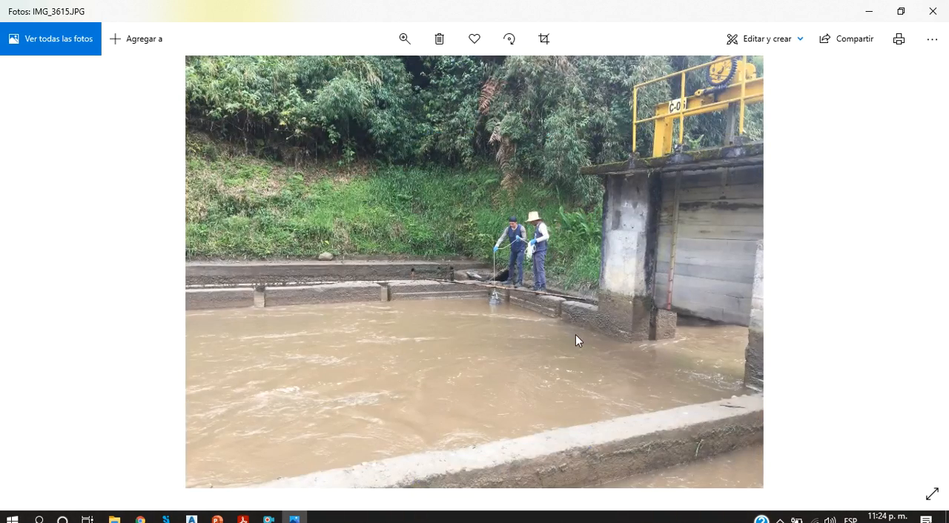
{"action": "key", "text": "Right"}
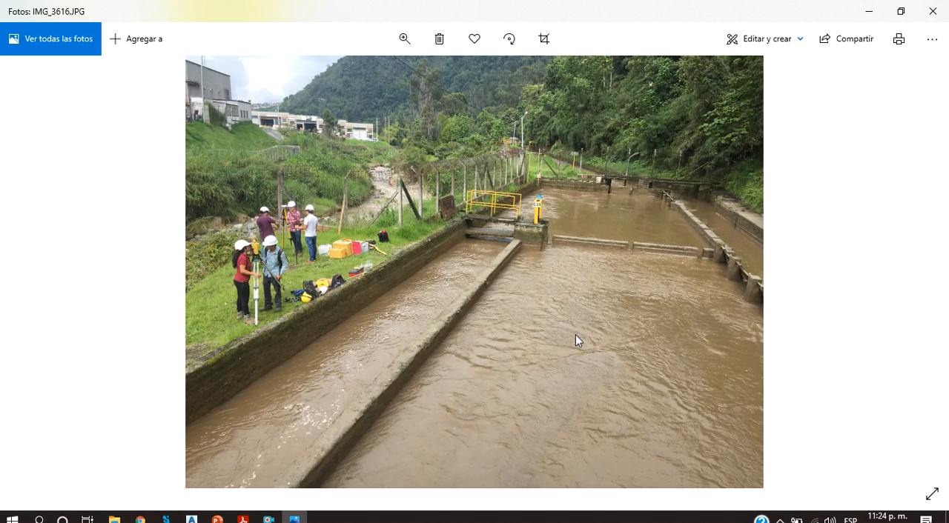
{"action": "key", "text": "Right"}
{"action": "key", "text": "Right"}
{"action": "key", "text": "Right"}
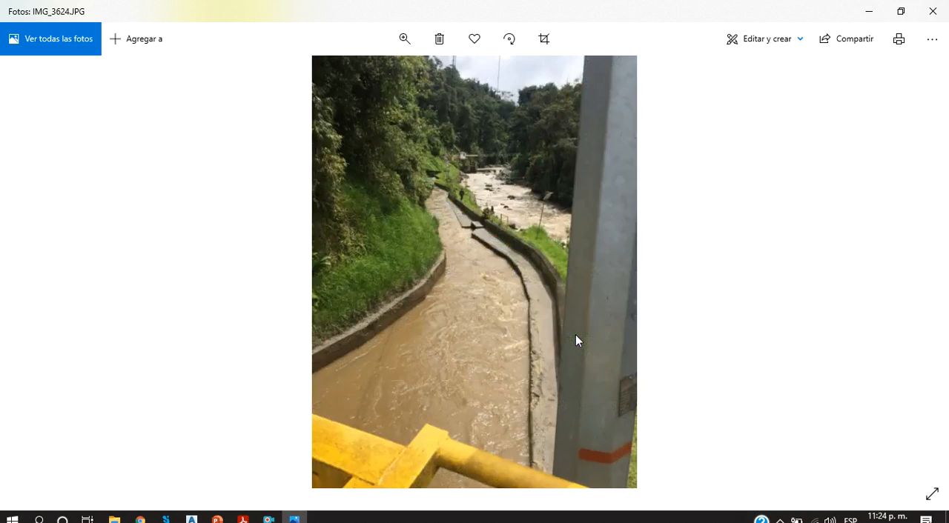
{"action": "key", "text": "Right"}
{"action": "key", "text": "Left"}
{"action": "key", "text": "Right"}
{"action": "key", "text": "Right"}
{"action": "key", "text": "Right"}
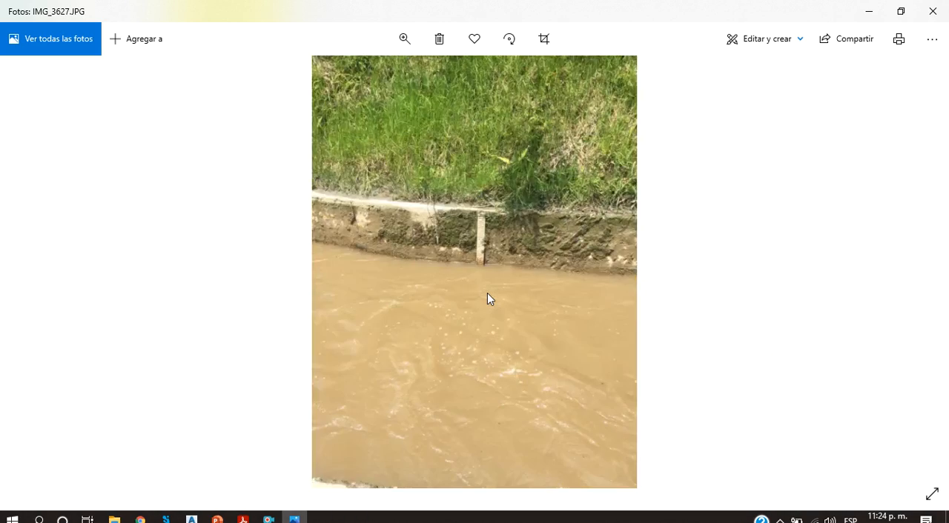
Step: Close the photo viewer and switch to the Tanque Esmeralda CHEC_modificado drawing in Civil 3D
{"action": "left_click", "coordinate": [933, 11]}
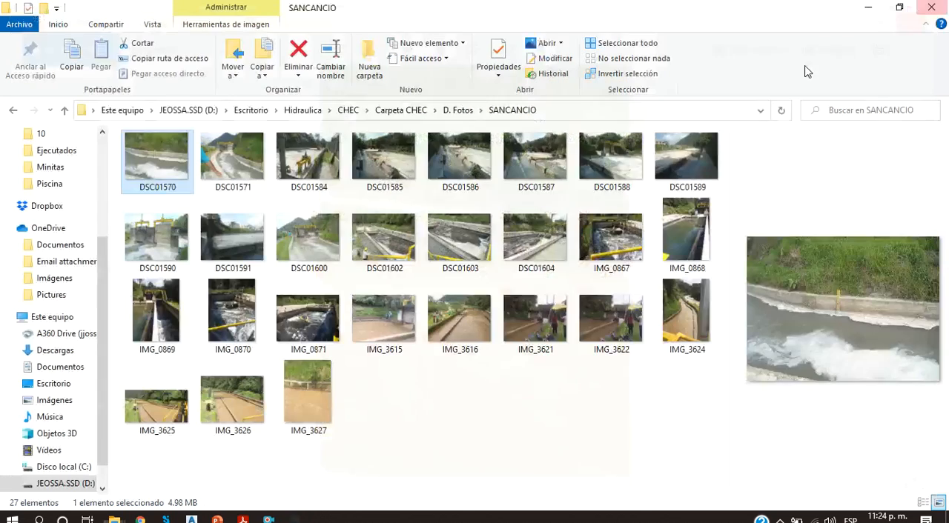
{"action": "left_click", "coordinate": [196, 517]}
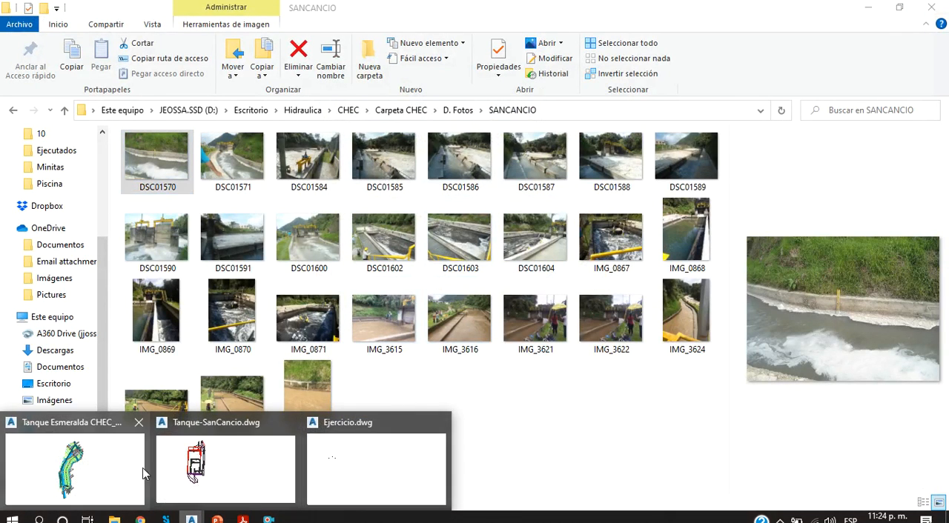
{"action": "left_click", "coordinate": [128, 472]}
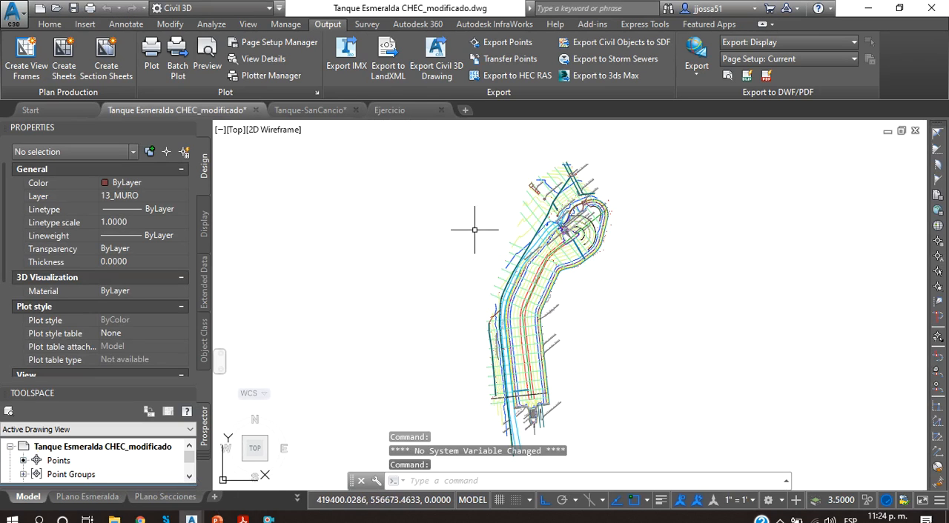
Step: Examine the Tanque Esmeralda plan layout and the groups of cross-section views beside it
{"action": "scroll", "coordinate": [674, 247], "scroll_direction": "down", "scroll_amount": 3}
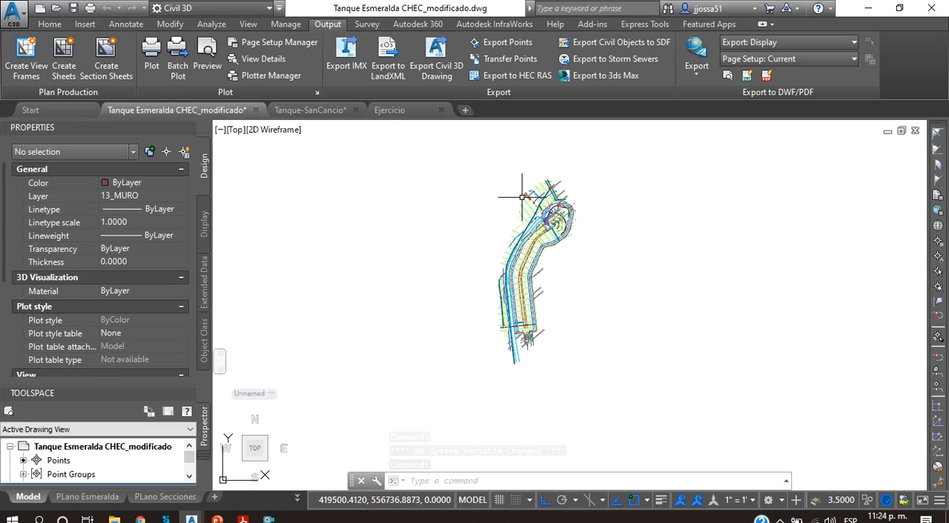
{"action": "scroll", "coordinate": [576, 211], "scroll_direction": "up", "scroll_amount": 4}
{"action": "scroll", "coordinate": [544, 261], "scroll_direction": "up", "scroll_amount": 1}
{"action": "scroll", "coordinate": [540, 222], "scroll_direction": "down", "scroll_amount": 3}
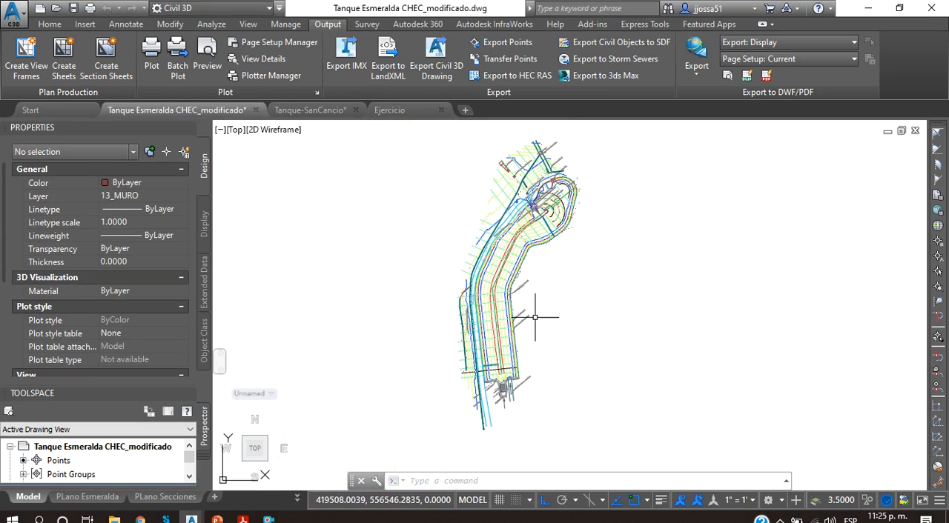
{"action": "scroll", "coordinate": [507, 406], "scroll_direction": "up", "scroll_amount": 4}
{"action": "scroll", "coordinate": [533, 269], "scroll_direction": "down", "scroll_amount": 9}
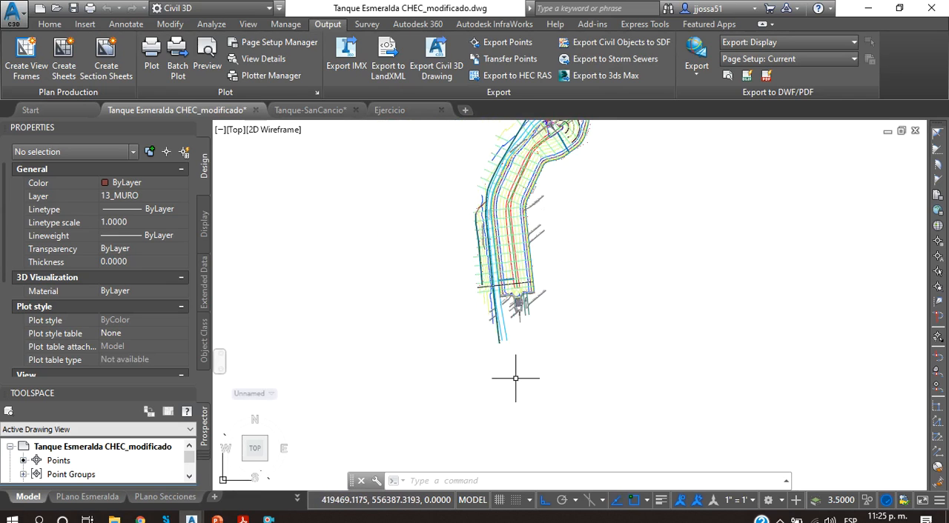
{"action": "scroll", "coordinate": [568, 271], "scroll_direction": "up", "scroll_amount": 12}
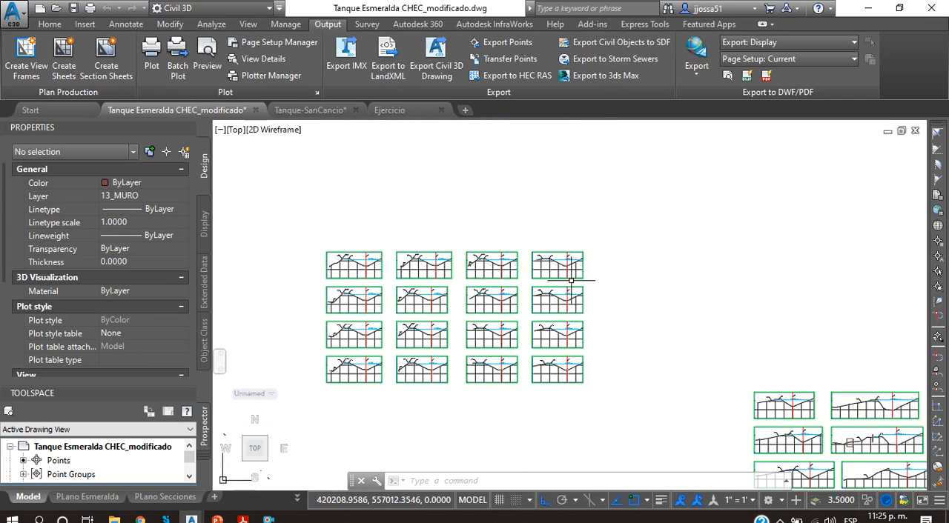
{"action": "scroll", "coordinate": [440, 301], "scroll_direction": "down", "scroll_amount": 7}
{"action": "scroll", "coordinate": [424, 272], "scroll_direction": "down", "scroll_amount": 1}
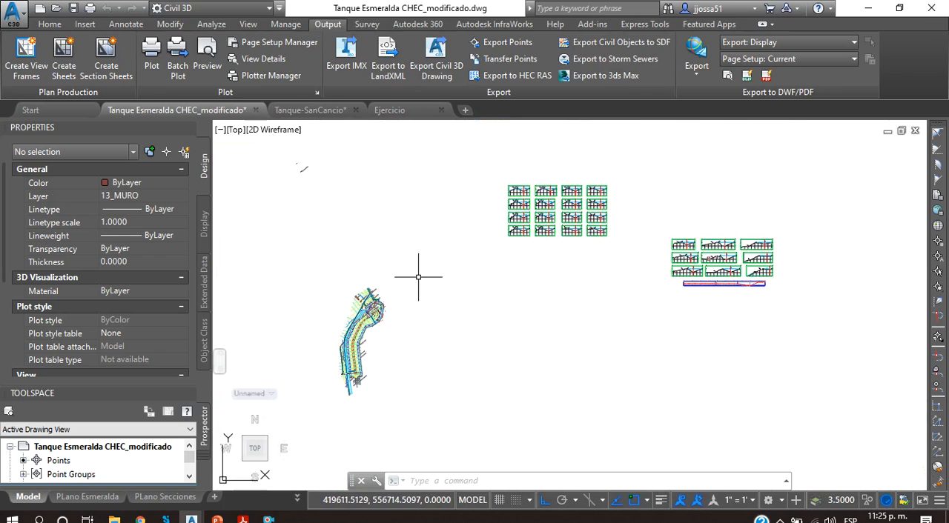
{"action": "scroll", "coordinate": [346, 262], "scroll_direction": "up", "scroll_amount": 8}
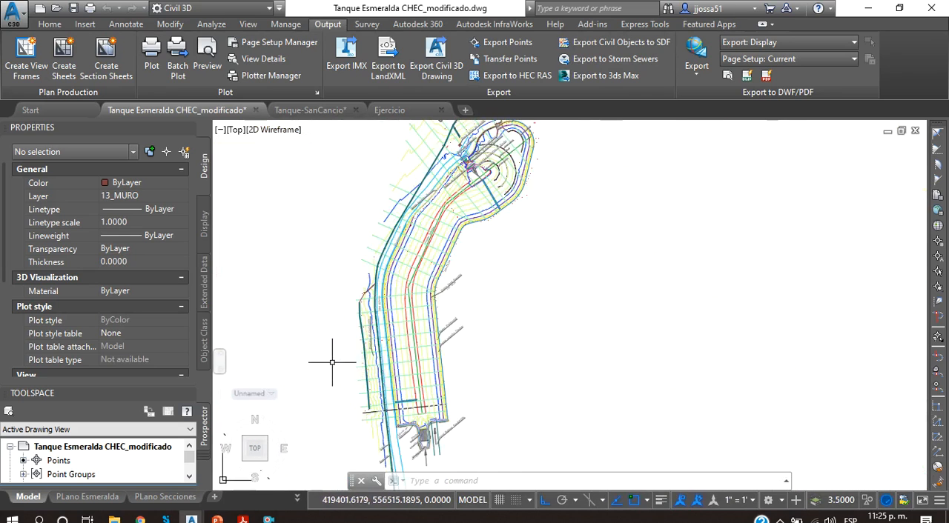
Step: Switch to the Tanque-SanCancio drawing and inspect the tank's 3D wireframe model
{"action": "left_click", "coordinate": [311, 110]}
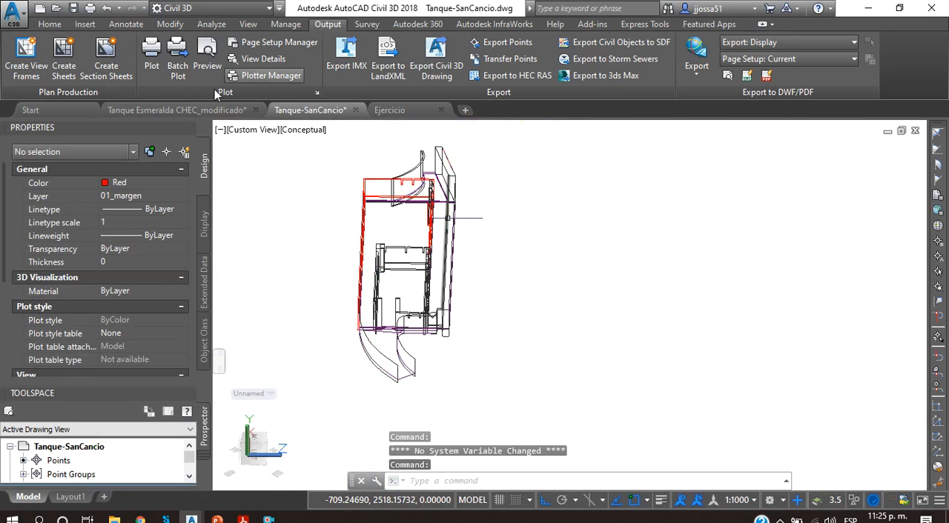
{"action": "scroll", "coordinate": [523, 220], "scroll_direction": "down", "scroll_amount": 2}
{"action": "scroll", "coordinate": [523, 221], "scroll_direction": "down", "scroll_amount": 6}
{"action": "middle_click_drag", "start_coordinate": [524, 221], "coordinate": [483, 336]}
{"action": "scroll", "coordinate": [482, 336], "scroll_direction": "up", "scroll_amount": 3}
{"action": "scroll", "coordinate": [398, 377], "scroll_direction": "up", "scroll_amount": 3}
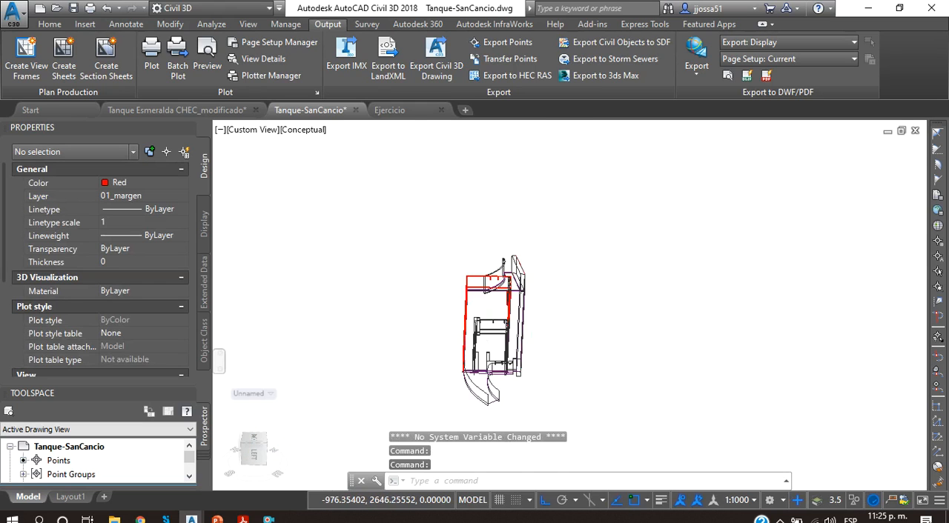
{"action": "scroll", "coordinate": [493, 348], "scroll_direction": "up", "scroll_amount": 3}
Step: Switch to the Ejercicio drawing and examine the overall layout of the channel, rectangular tank and downstream reservoir
{"action": "left_click", "coordinate": [389, 110]}
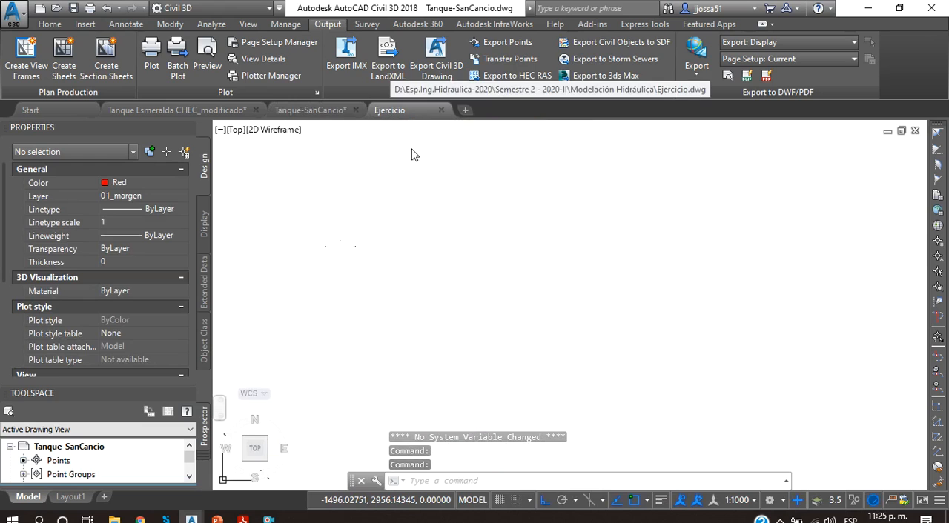
{"action": "scroll", "coordinate": [472, 307], "scroll_direction": "down", "scroll_amount": 5}
{"action": "middle_click_drag", "start_coordinate": [472, 307], "coordinate": [663, 278]}
{"action": "scroll", "coordinate": [441, 268], "scroll_direction": "down", "scroll_amount": 6}
{"action": "middle_click_drag", "start_coordinate": [434, 267], "coordinate": [613, 284]}
{"action": "scroll", "coordinate": [526, 281], "scroll_direction": "up", "scroll_amount": 4}
{"action": "scroll", "coordinate": [586, 292], "scroll_direction": "up", "scroll_amount": 3}
{"action": "scroll", "coordinate": [595, 296], "scroll_direction": "up", "scroll_amount": 3}
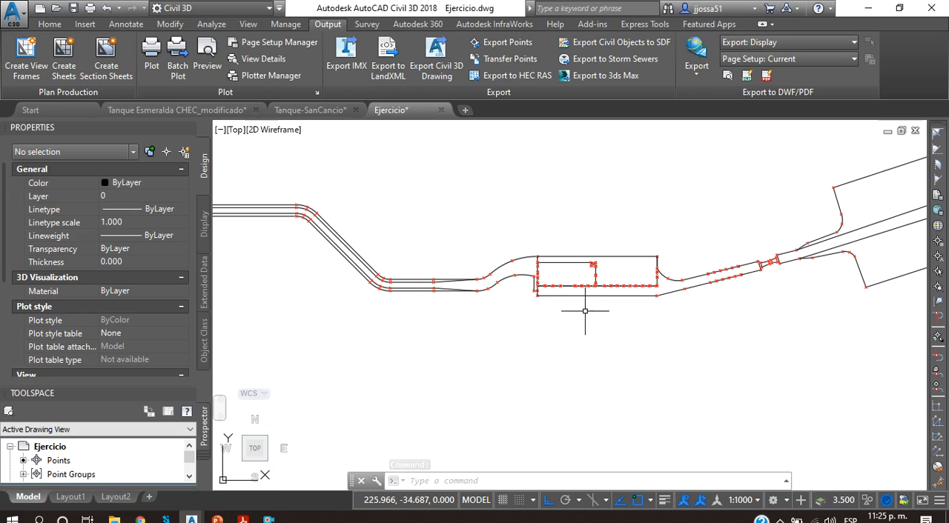
{"action": "scroll", "coordinate": [555, 297], "scroll_direction": "down", "scroll_amount": 2}
{"action": "middle_click_drag", "start_coordinate": [622, 281], "coordinate": [563, 326]}
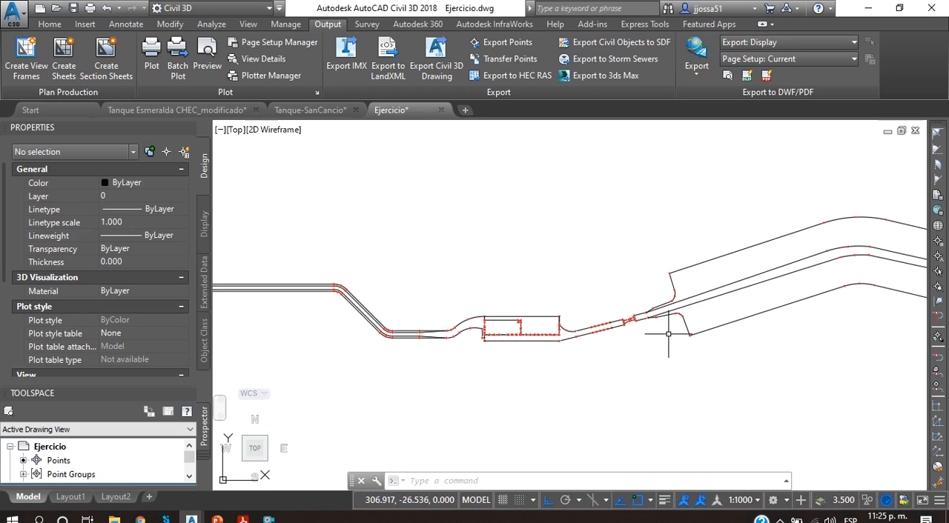
{"action": "scroll", "coordinate": [548, 281], "scroll_direction": "down", "scroll_amount": 1}
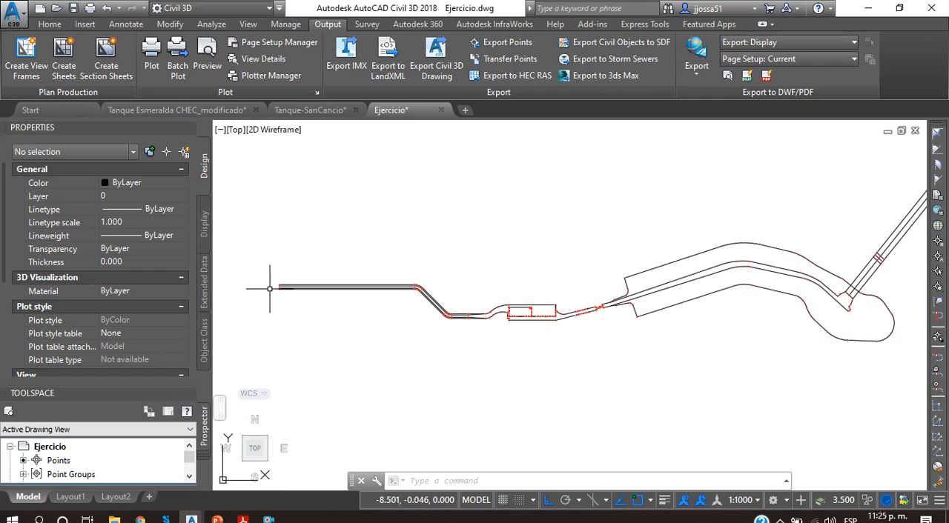
Step: Examine the channel from its upstream end through the bends and width transition to the rectangular tank's inlet
{"action": "scroll", "coordinate": [270, 281], "scroll_direction": "up", "scroll_amount": 5}
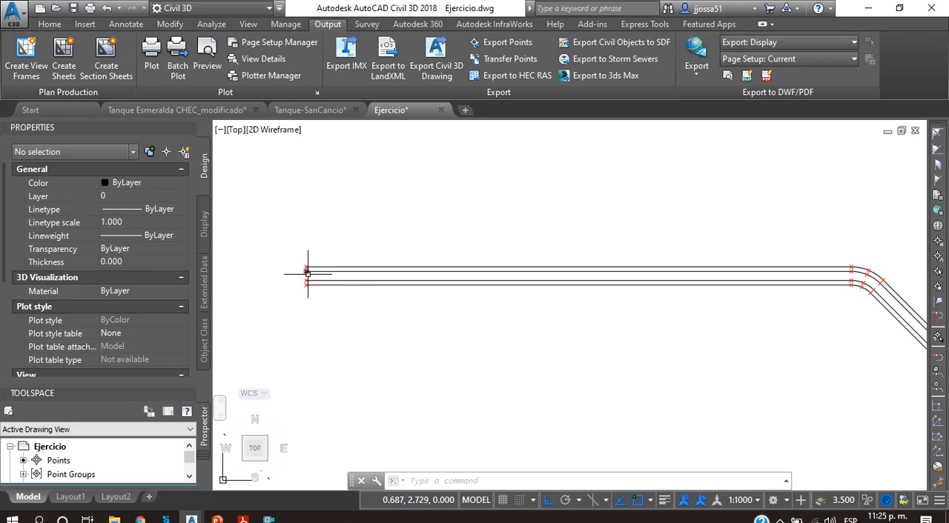
{"action": "scroll", "coordinate": [304, 271], "scroll_direction": "up", "scroll_amount": 3}
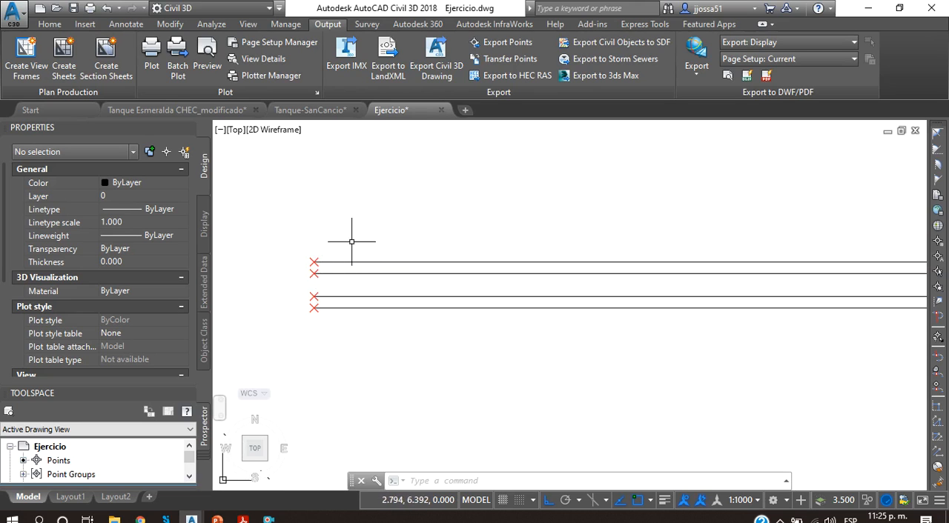
{"action": "scroll", "coordinate": [444, 253], "scroll_direction": "down", "scroll_amount": 3}
{"action": "middle_click_drag", "start_coordinate": [727, 235], "coordinate": [627, 238]}
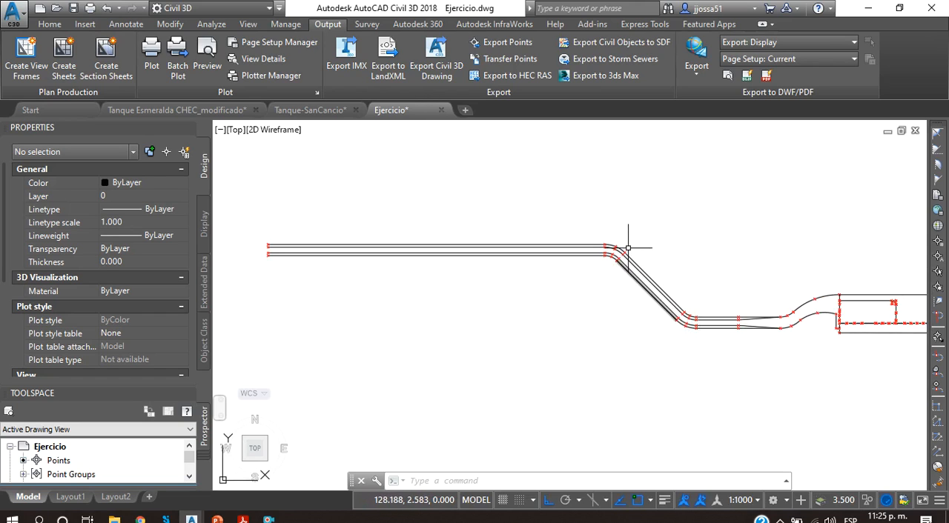
{"action": "middle_click_drag", "start_coordinate": [737, 318], "coordinate": [589, 324]}
{"action": "scroll", "coordinate": [606, 326], "scroll_direction": "up", "scroll_amount": 4}
{"action": "scroll", "coordinate": [607, 327], "scroll_direction": "up", "scroll_amount": 2}
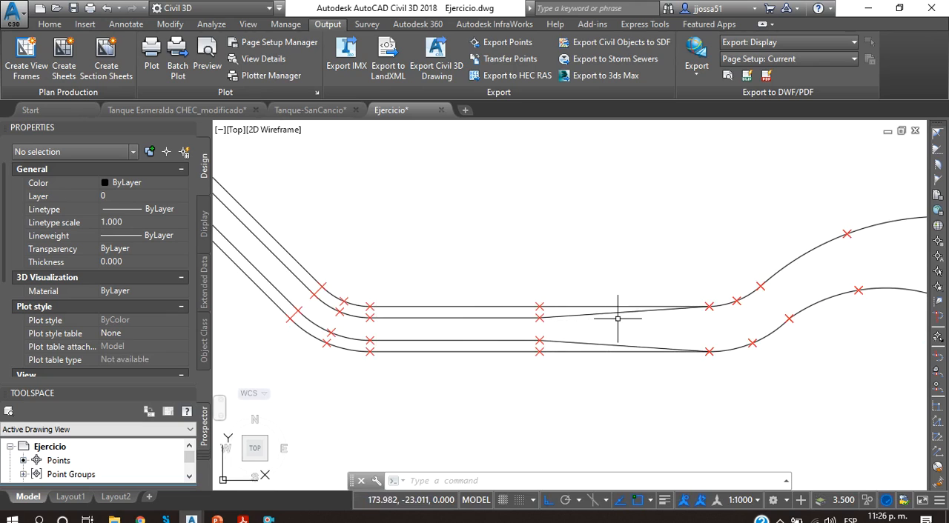
{"action": "middle_click_drag", "start_coordinate": [629, 315], "coordinate": [527, 301]}
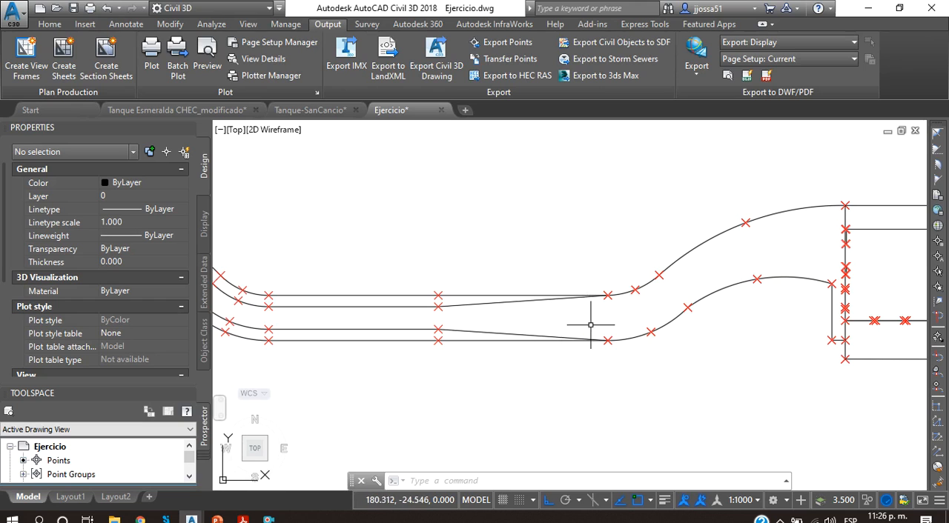
{"action": "middle_click_drag", "start_coordinate": [786, 284], "coordinate": [532, 294]}
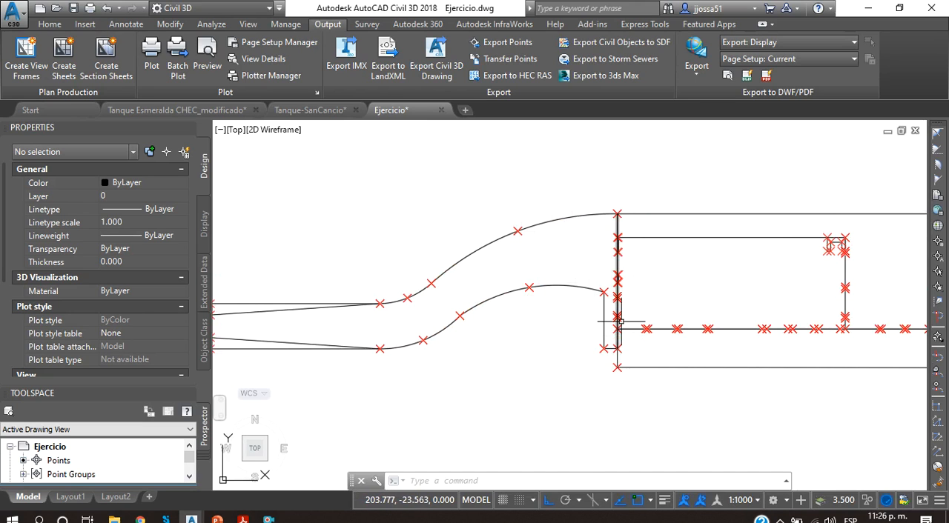
Step: Select the two short line segments on the rectangular tank's inlet wall to inspect them, then clear the selection
{"action": "scroll", "coordinate": [615, 330], "scroll_direction": "up", "scroll_amount": 8}
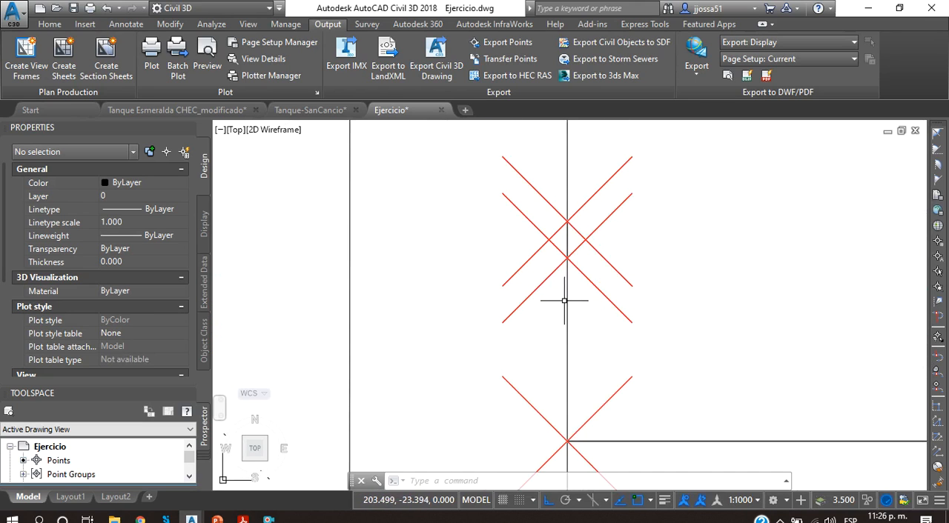
{"action": "left_click", "coordinate": [567, 237]}
{"action": "scroll", "coordinate": [604, 215], "scroll_direction": "down", "scroll_amount": 2}
{"action": "scroll", "coordinate": [604, 215], "scroll_direction": "down", "scroll_amount": 2}
{"action": "scroll", "coordinate": [555, 252], "scroll_direction": "up", "scroll_amount": 5}
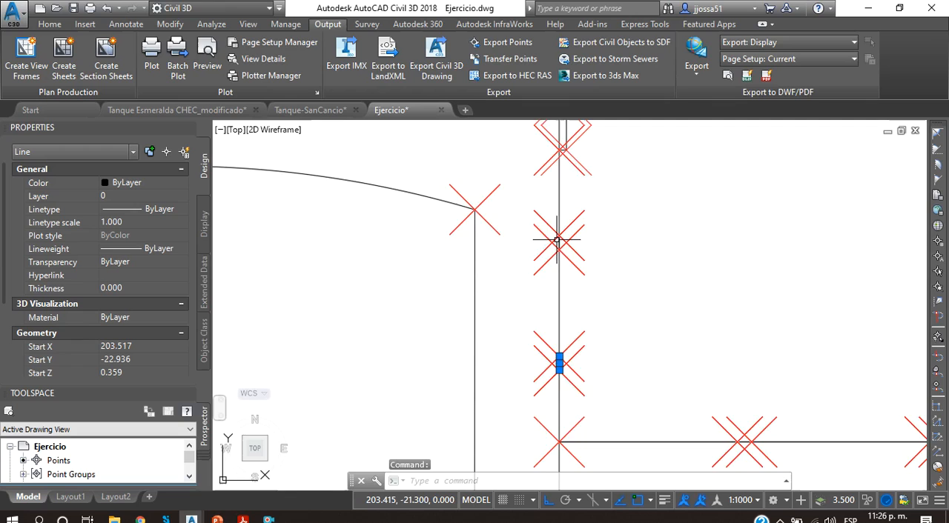
{"action": "key", "text": "Escape"}
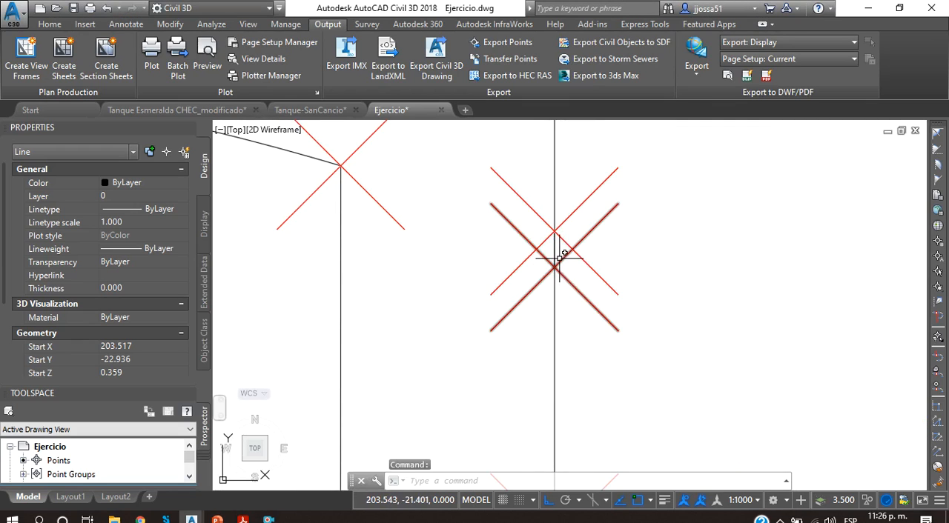
{"action": "left_click", "coordinate": [555, 249]}
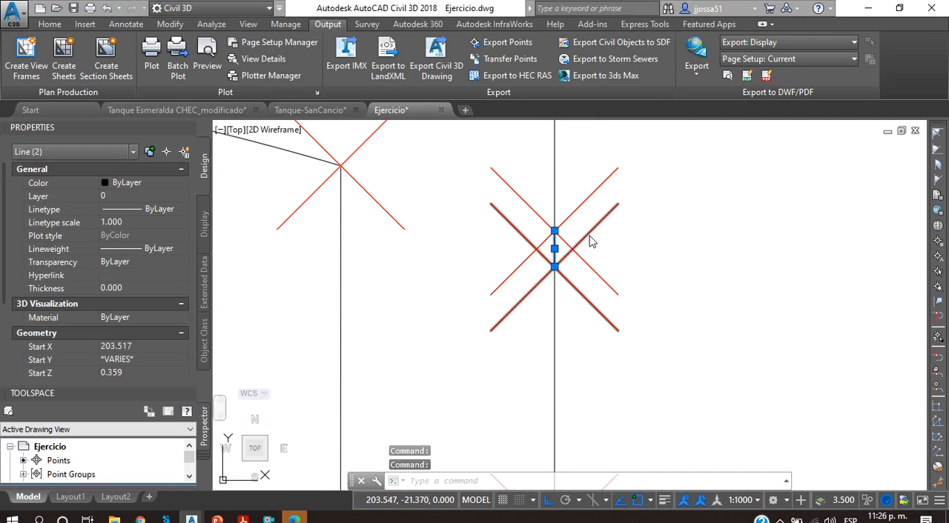
{"action": "scroll", "coordinate": [624, 313], "scroll_direction": "down", "scroll_amount": 4}
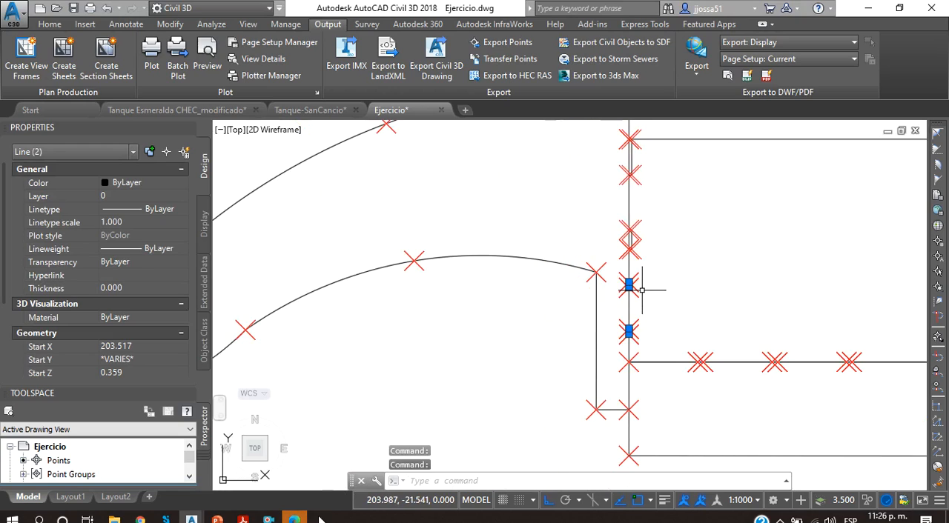
{"action": "left_click", "coordinate": [297, 517]}
{"action": "left_click", "coordinate": [938, 6]}
{"action": "middle_click_drag", "start_coordinate": [657, 283], "coordinate": [566, 288]}
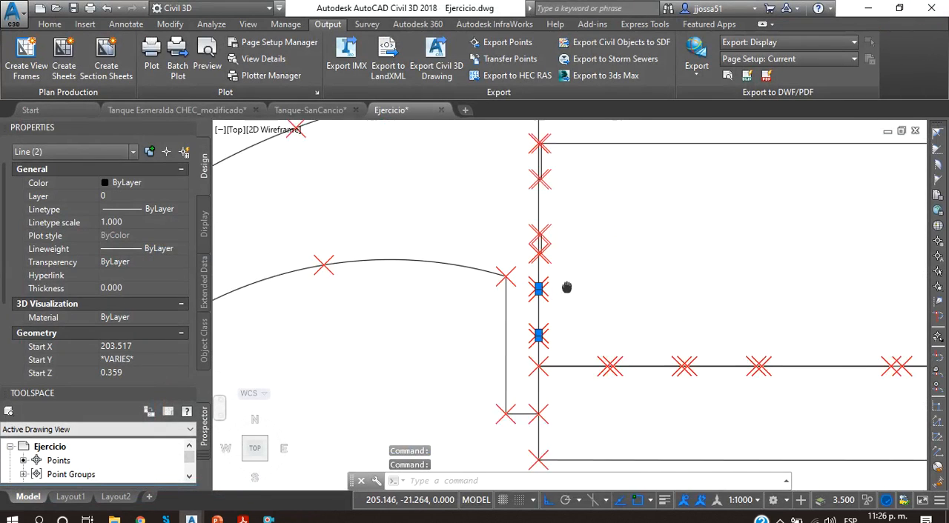
{"action": "key", "text": "Escape"}
Step: Examine the narrow double-line wall pieces along the upper part of the tank's inlet wall
{"action": "scroll", "coordinate": [608, 291], "scroll_direction": "down", "scroll_amount": 3}
{"action": "scroll", "coordinate": [556, 318], "scroll_direction": "up", "scroll_amount": 8}
{"action": "scroll", "coordinate": [534, 329], "scroll_direction": "down", "scroll_amount": 5}
{"action": "scroll", "coordinate": [434, 269], "scroll_direction": "up", "scroll_amount": 6}
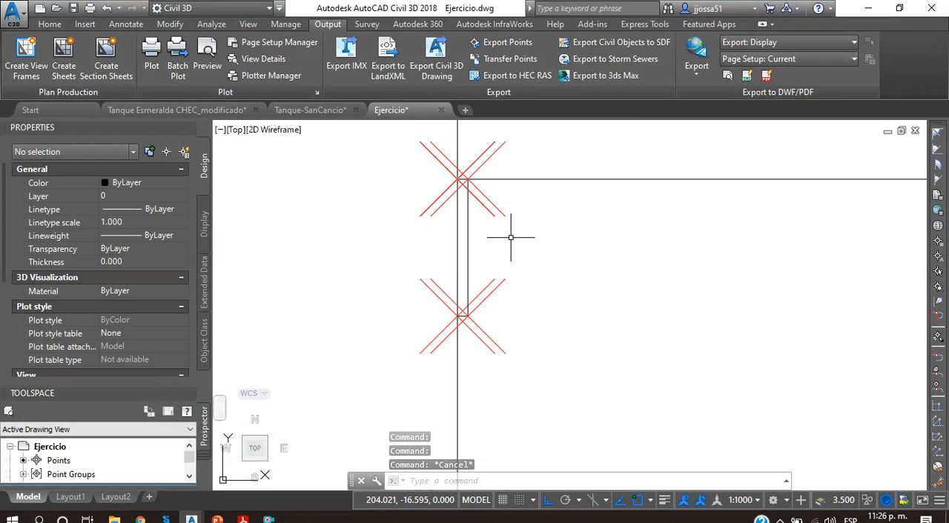
{"action": "scroll", "coordinate": [510, 238], "scroll_direction": "down", "scroll_amount": 3}
{"action": "middle_click_drag", "start_coordinate": [505, 271], "coordinate": [513, 247]}
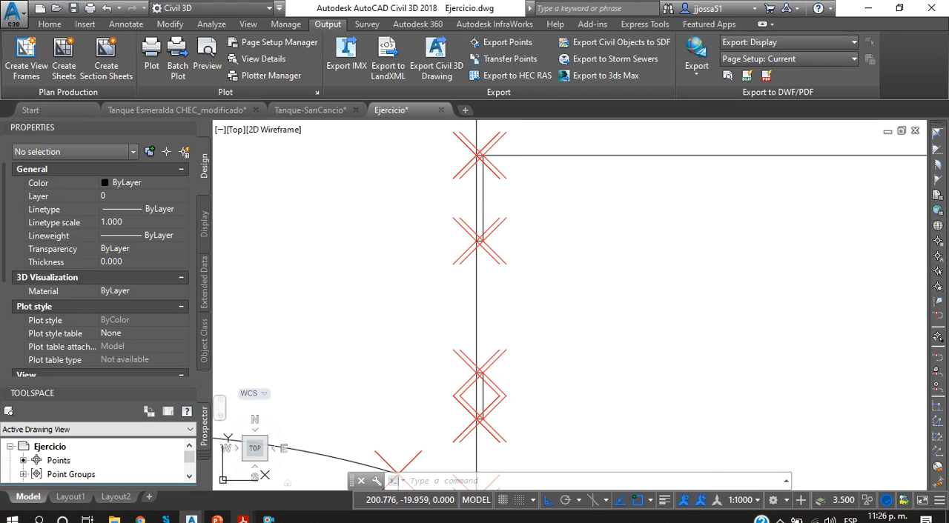
Step: View the 3D tank model in Tanque Sancancio Final.pdf in Acrobat Reader, then return to the Ejercicio drawing
{"action": "left_click", "coordinate": [242, 520]}
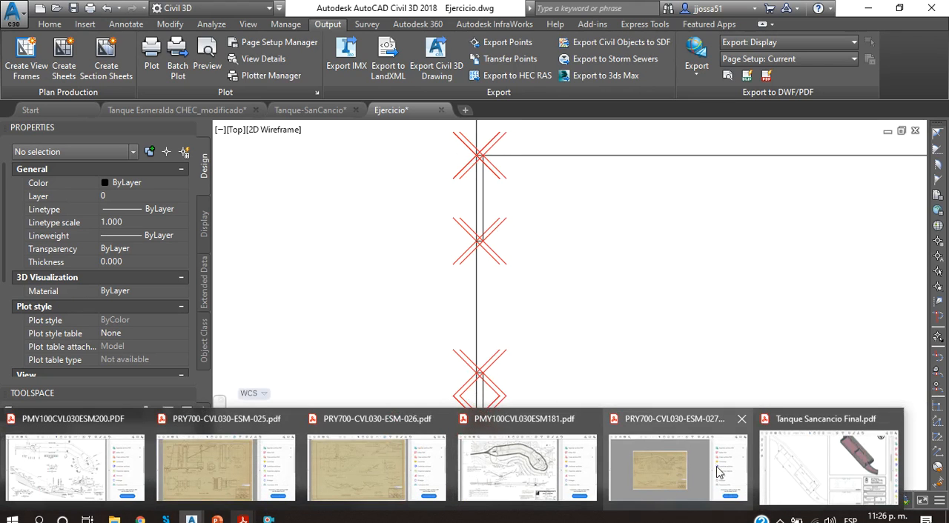
{"action": "left_click", "coordinate": [797, 460]}
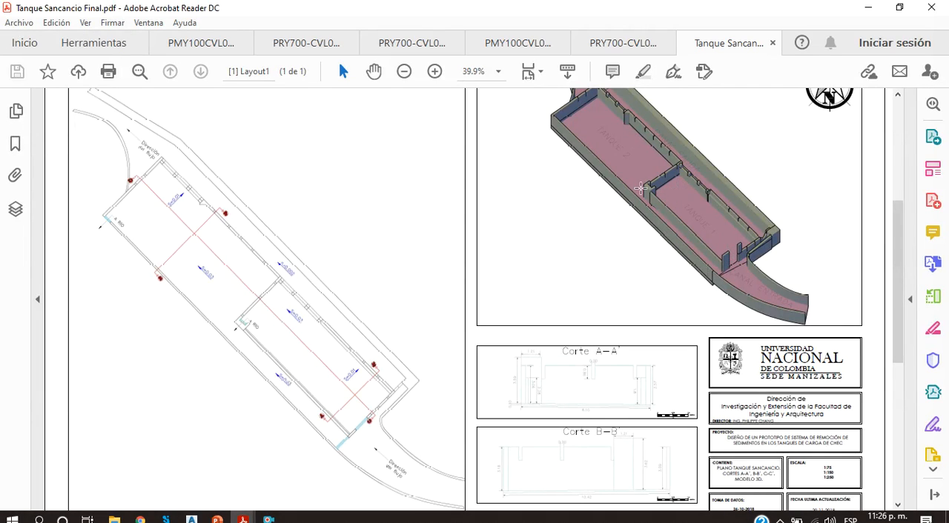
{"action": "key", "text": "alt+Tab"}
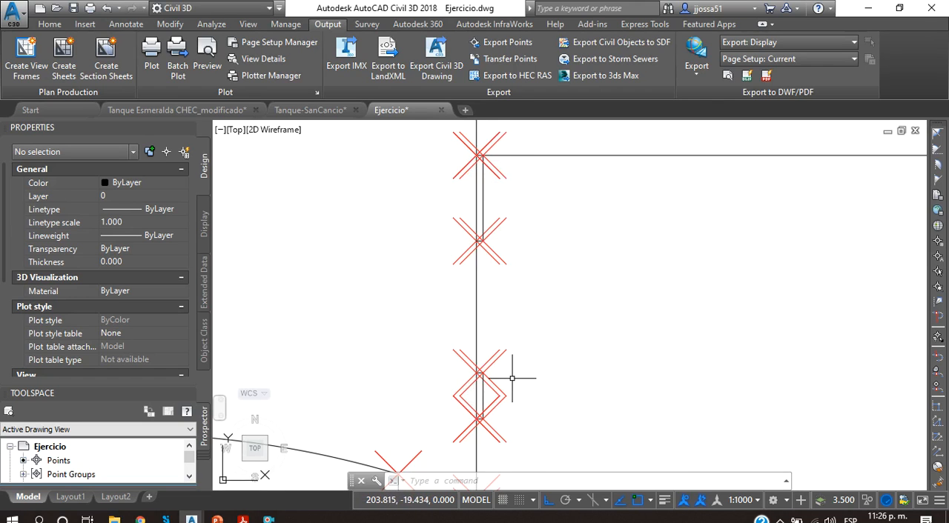
Step: Examine the U-shaped notch at the inner tank's upper downstream corner and its position in the tank layout
{"action": "scroll", "coordinate": [512, 378], "scroll_direction": "down", "scroll_amount": 5}
{"action": "middle_click_drag", "start_coordinate": [504, 373], "coordinate": [363, 381]}
{"action": "scroll", "coordinate": [650, 354], "scroll_direction": "up", "scroll_amount": 5}
{"action": "middle_click_drag", "start_coordinate": [650, 354], "coordinate": [497, 341]}
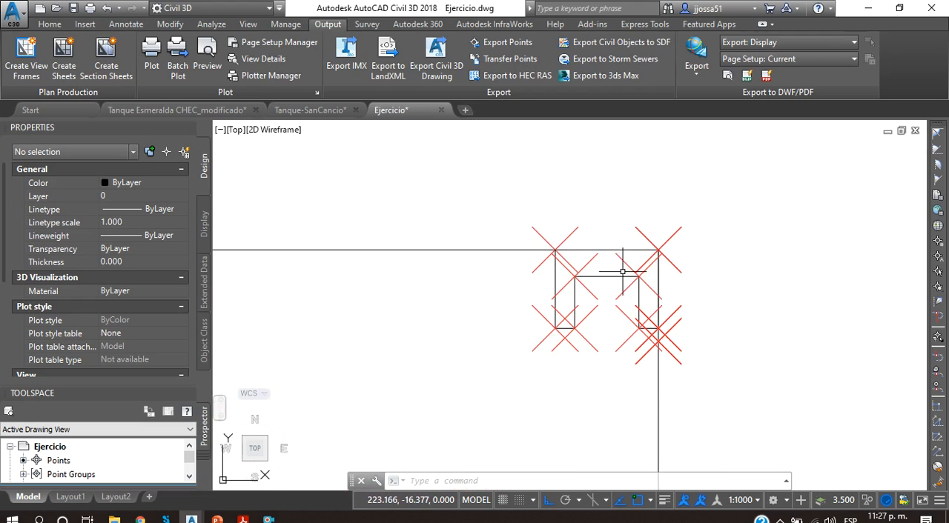
{"action": "scroll", "coordinate": [623, 272], "scroll_direction": "down", "scroll_amount": 5}
{"action": "middle_click_drag", "start_coordinate": [578, 318], "coordinate": [659, 245]}
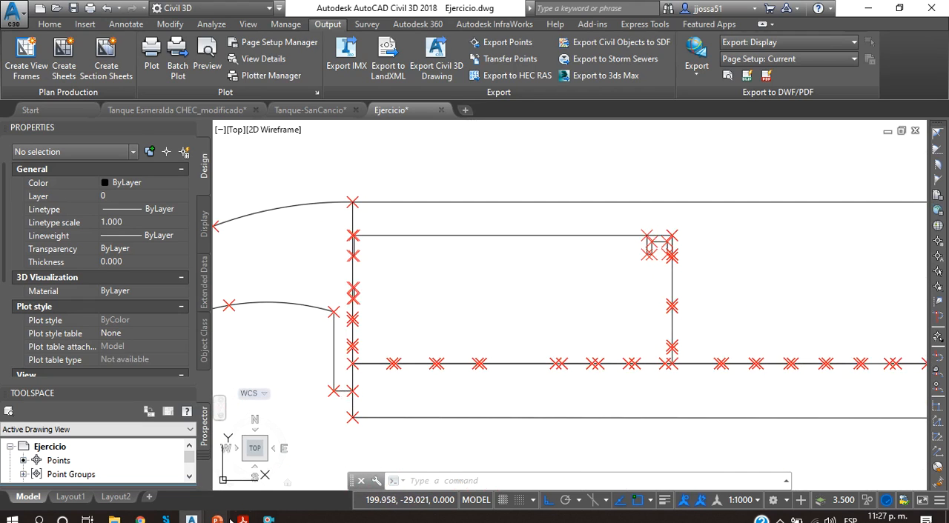
Step: Switch to Acrobat Reader and review the Esmeralda plans PMY100CVL030ESM200, PRY700-CVL030-ESM-025, PRY700-CVL030-ESM-026 and PMY100CVL030ESM181
{"action": "mouse_move", "coordinate": [241, 519]}
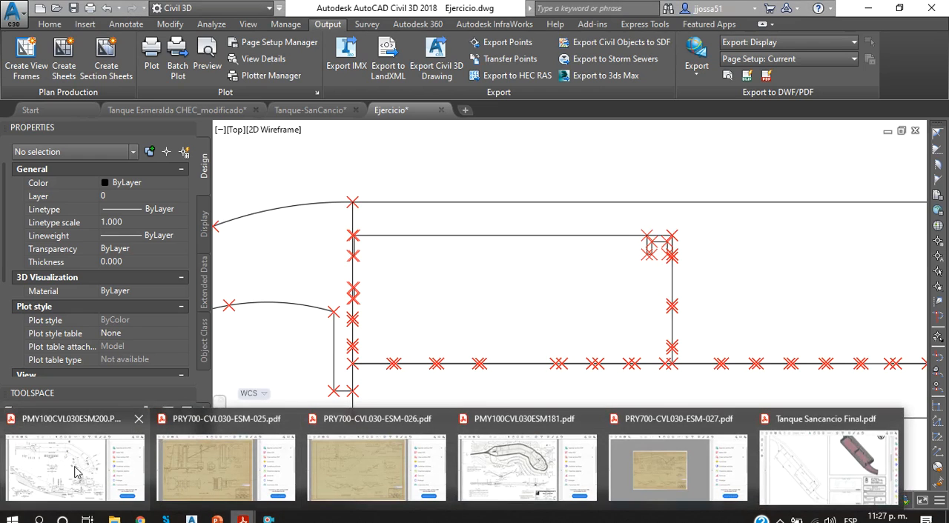
{"action": "left_click", "coordinate": [107, 472]}
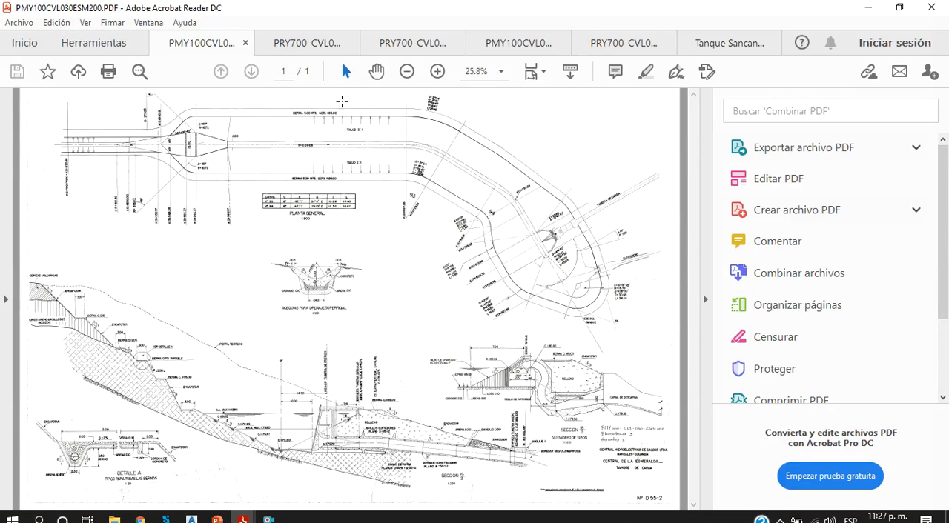
{"action": "left_click", "coordinate": [297, 42]}
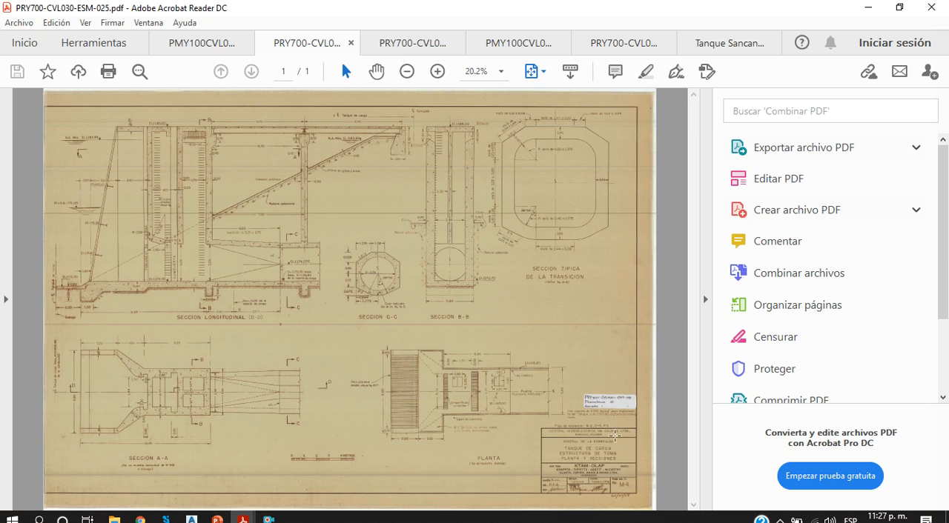
{"action": "left_click", "coordinate": [387, 42]}
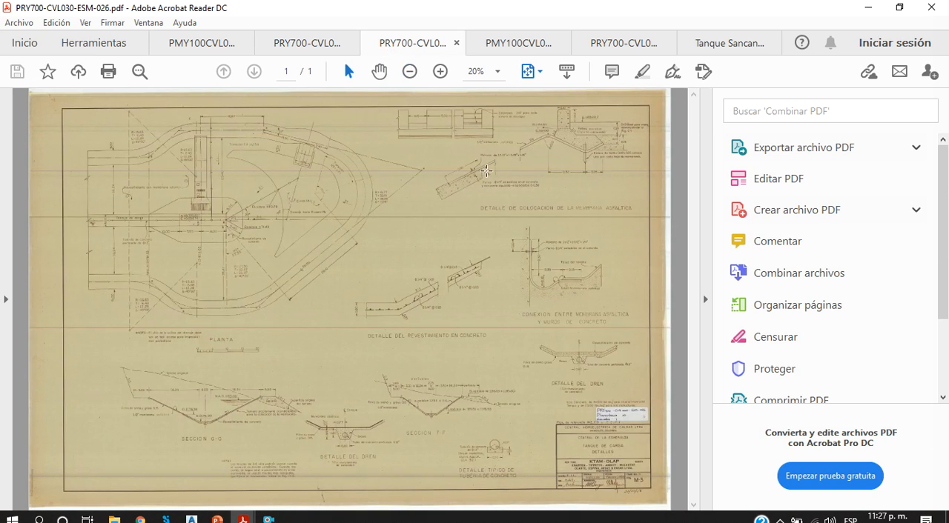
{"action": "left_click", "coordinate": [519, 46]}
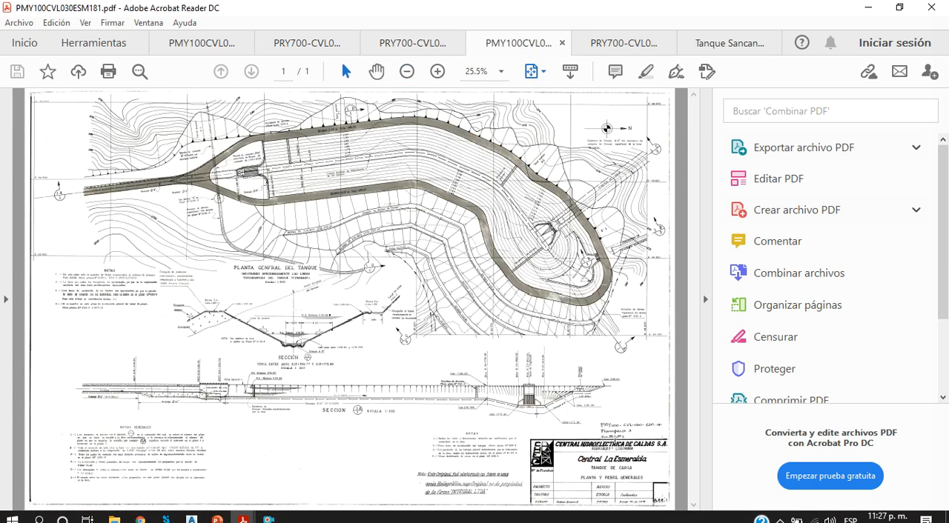
Step: Open the PRY700-CVL030-ESM-027 plan and examine its title block, date and cross-sections
{"action": "left_click", "coordinate": [621, 42]}
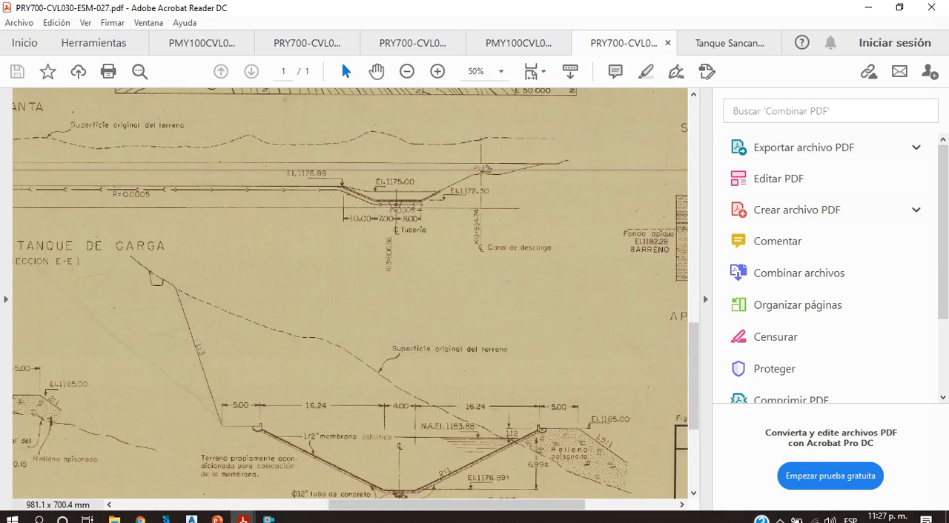
{"action": "left_click_drag", "start_coordinate": [496, 505], "coordinate": [588, 504]}
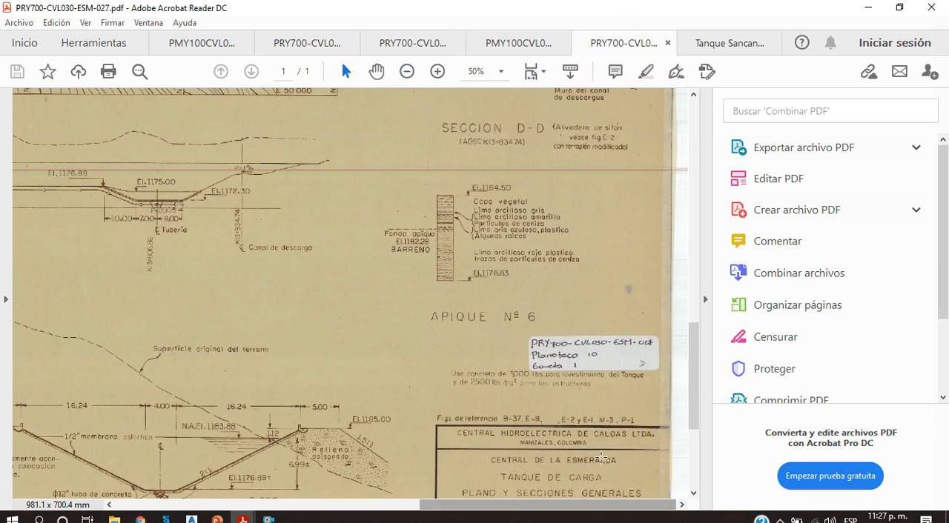
{"action": "scroll", "coordinate": [597, 456], "scroll_direction": "down", "scroll_amount": 2}
{"action": "scroll", "coordinate": [597, 456], "scroll_direction": "up", "scroll_amount": 3, "text": "ctrl"}
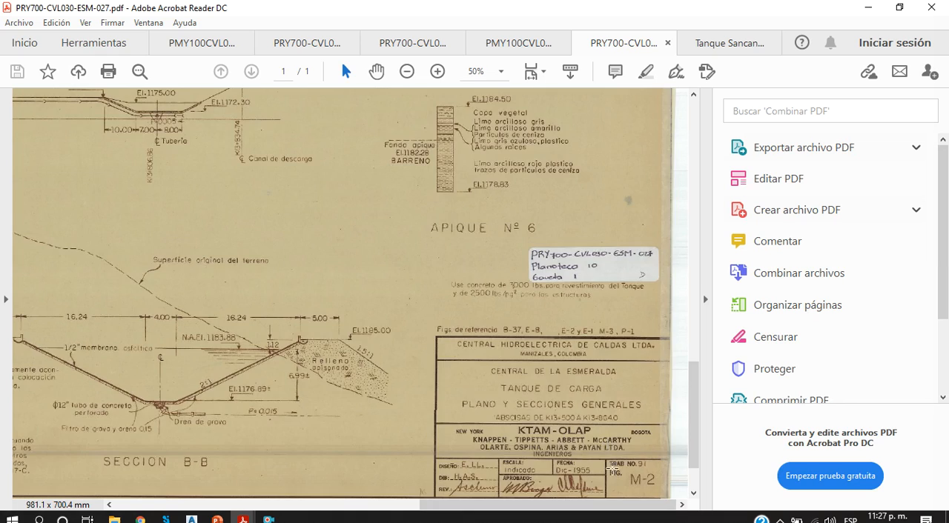
{"action": "scroll", "coordinate": [569, 443], "scroll_direction": "down", "scroll_amount": 1}
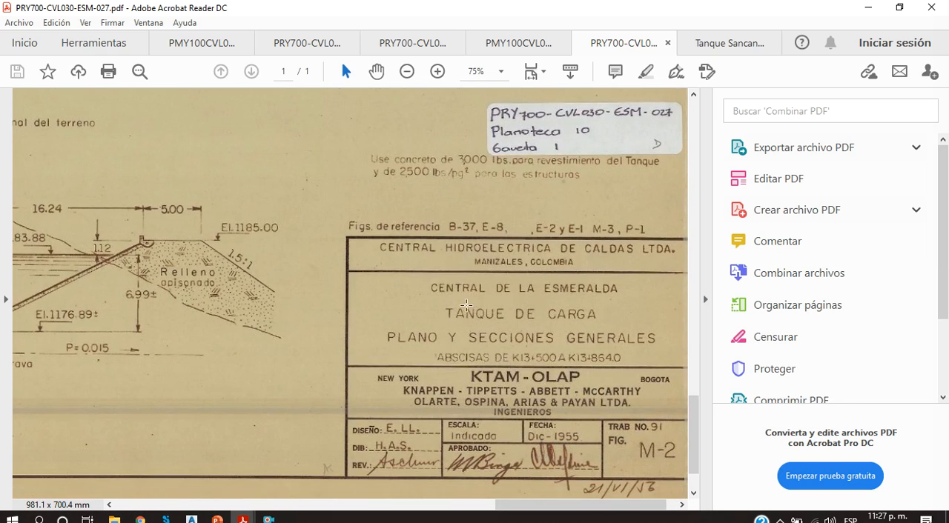
{"action": "scroll", "coordinate": [466, 273], "scroll_direction": "down", "scroll_amount": 1}
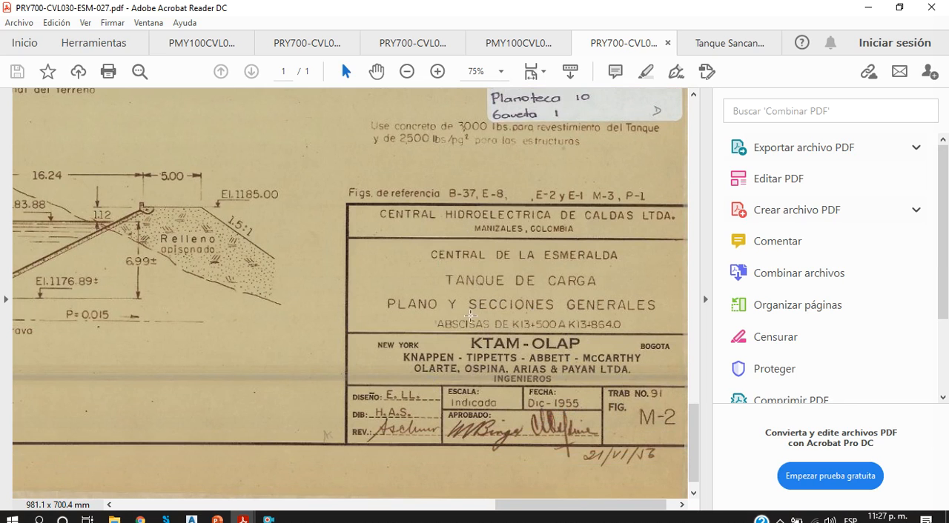
{"action": "scroll", "coordinate": [470, 316], "scroll_direction": "down", "scroll_amount": 4, "text": "ctrl"}
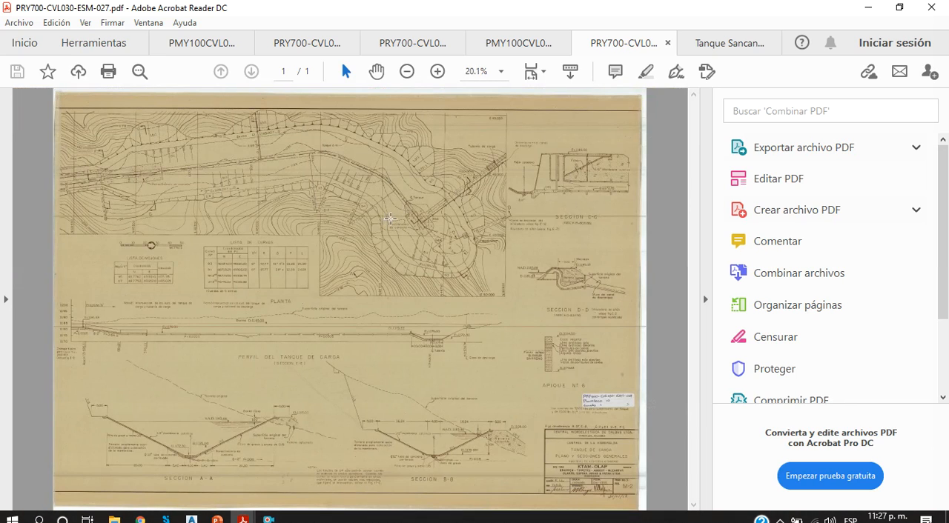
Step: Examine the plan, 3D model and sections A-A', B-B' and C-C' in Tanque Sancancio Final.pdf
{"action": "left_click", "coordinate": [710, 43]}
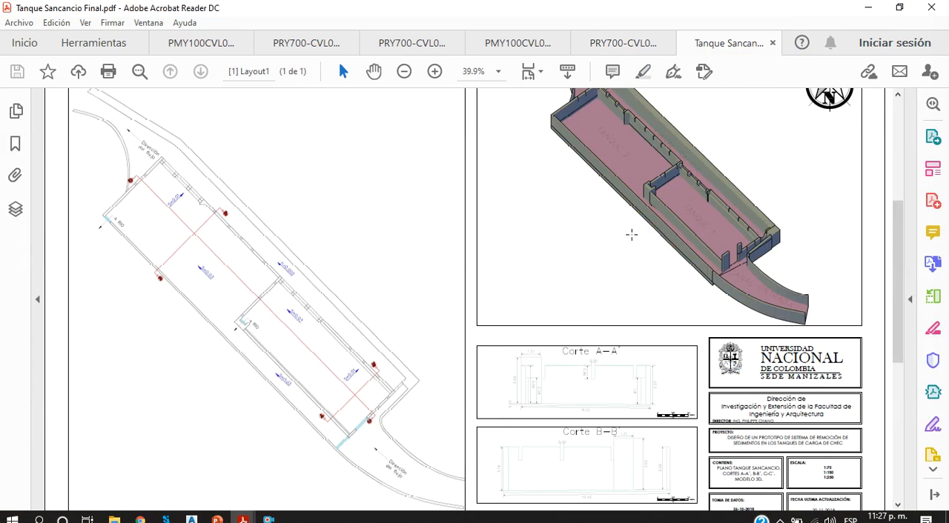
{"action": "scroll", "coordinate": [269, 373], "scroll_direction": "up", "scroll_amount": 2}
{"action": "scroll", "coordinate": [474, 311], "scroll_direction": "down", "scroll_amount": 3}
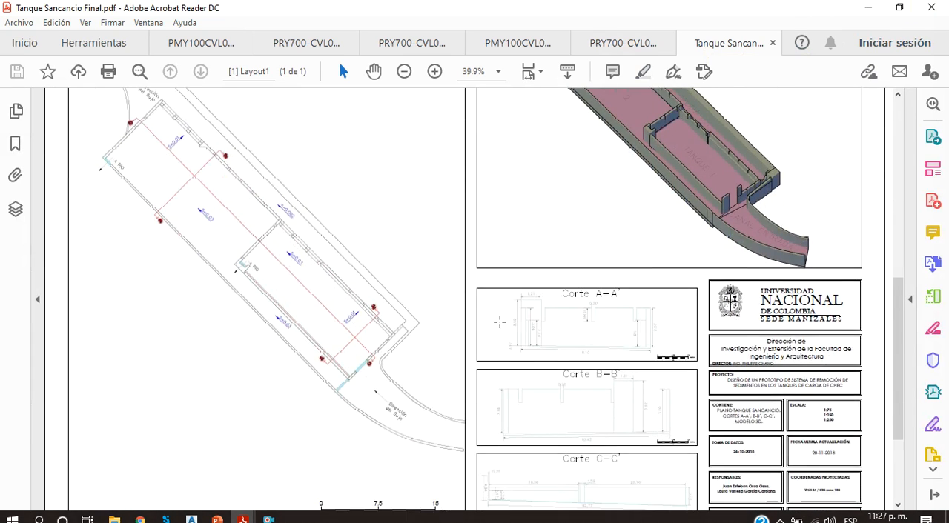
{"action": "scroll", "coordinate": [708, 232], "scroll_direction": "up", "scroll_amount": 1}
{"action": "scroll", "coordinate": [604, 216], "scroll_direction": "up", "scroll_amount": 2}
{"action": "scroll", "coordinate": [690, 423], "scroll_direction": "down", "scroll_amount": 2}
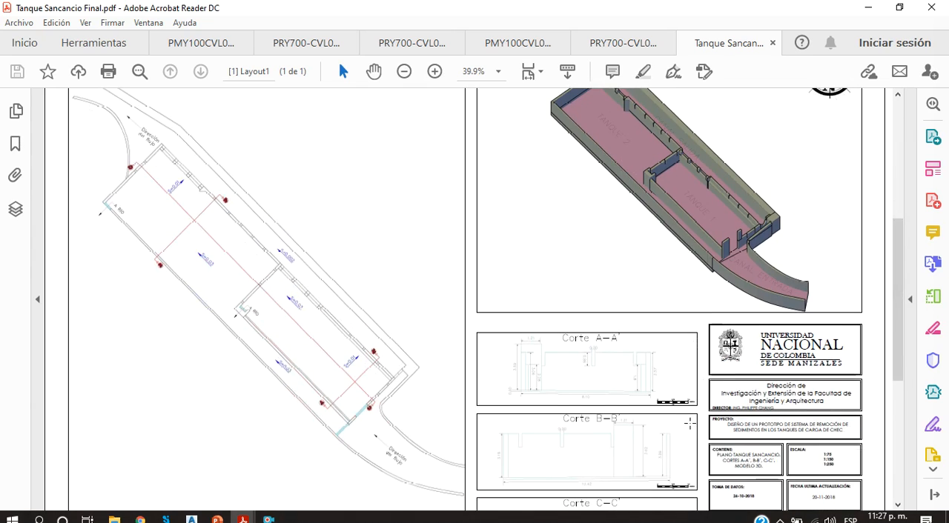
{"action": "scroll", "coordinate": [585, 465], "scroll_direction": "up", "scroll_amount": 1}
{"action": "scroll", "coordinate": [614, 457], "scroll_direction": "down", "scroll_amount": 2}
{"action": "scroll", "coordinate": [607, 452], "scroll_direction": "up", "scroll_amount": 3, "text": "ctrl"}
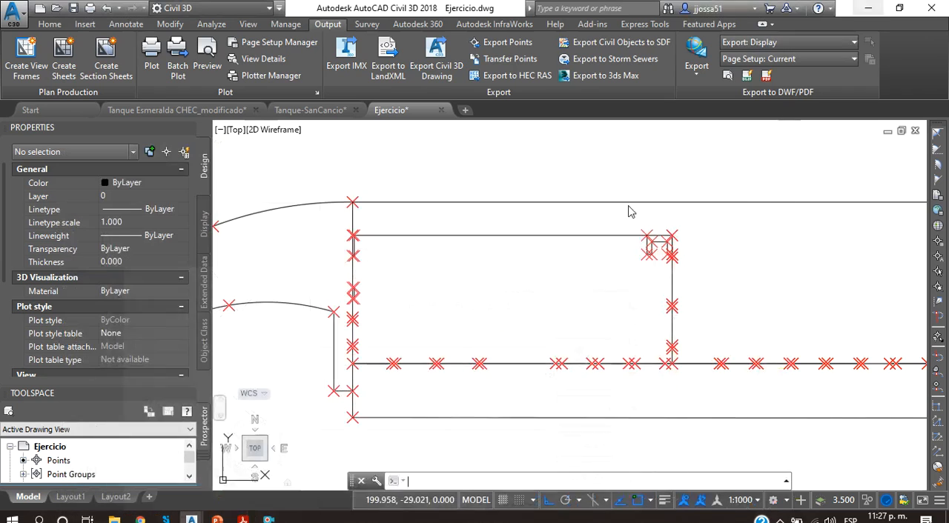
Step: Return to the Ejercicio drawing in Civil 3D and examine the rectangular tank from its inlet wall to its downstream wall
{"action": "left_click", "coordinate": [870, 8]}
{"action": "scroll", "coordinate": [459, 296], "scroll_direction": "down", "scroll_amount": 5}
{"action": "scroll", "coordinate": [445, 308], "scroll_direction": "up", "scroll_amount": 5}
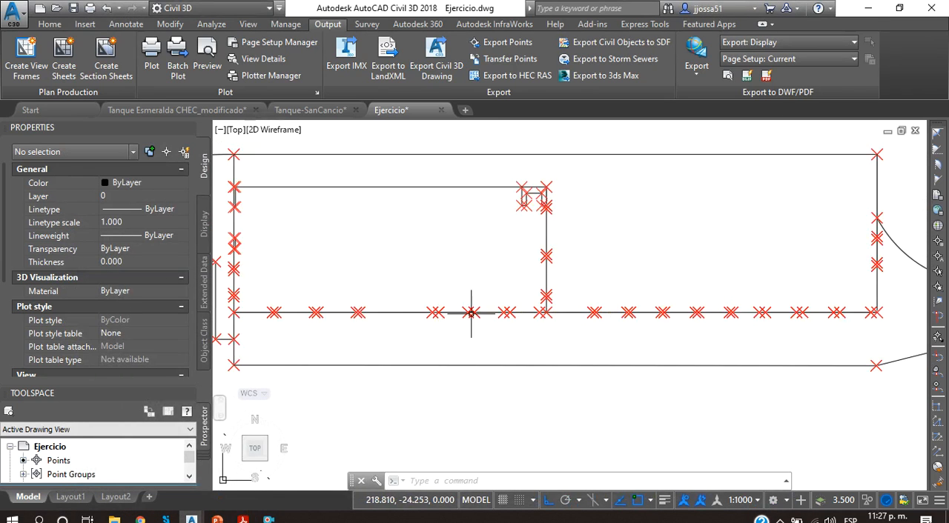
{"action": "mouse_move", "coordinate": [401, 248]}
{"action": "middle_mouse_down"}
{"action": "mouse_move", "coordinate": [442, 278]}
{"action": "mouse_move", "coordinate": [567, 310]}
{"action": "middle_mouse_up"}
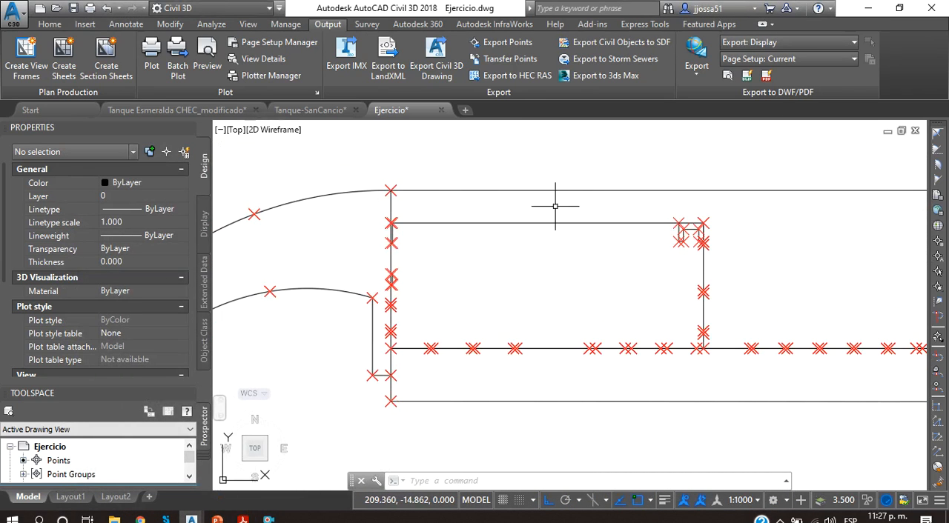
{"action": "middle_click_drag", "start_coordinate": [596, 212], "coordinate": [469, 219]}
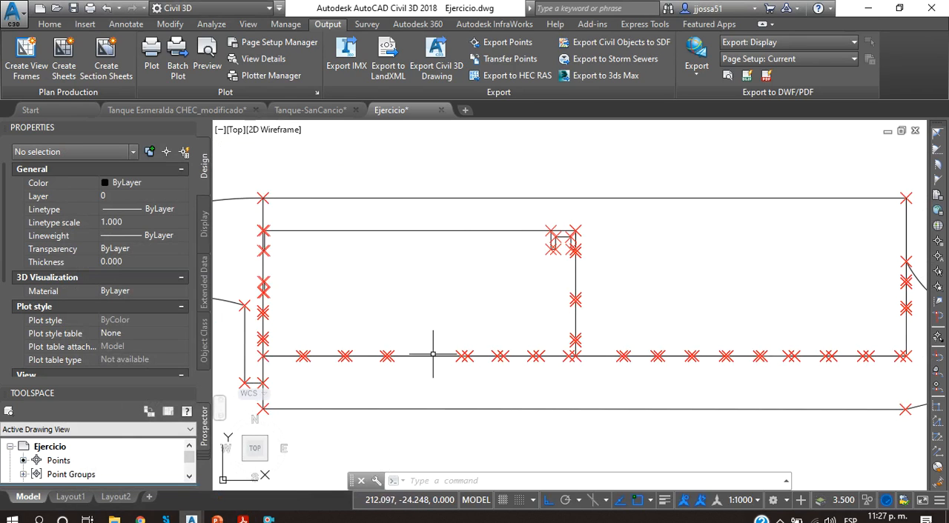
Step: Examine the openings in the tank's dividing wall and the outlet channel leaving the tank's downstream wall
{"action": "scroll", "coordinate": [434, 349], "scroll_direction": "down", "scroll_amount": 2}
{"action": "scroll", "coordinate": [526, 307], "scroll_direction": "up", "scroll_amount": 6}
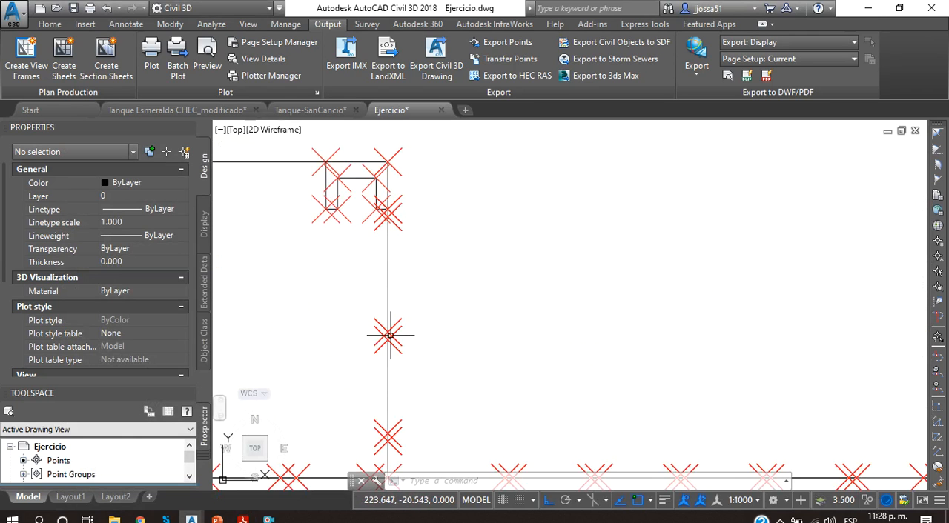
{"action": "middle_click_drag", "start_coordinate": [416, 329], "coordinate": [568, 288]}
{"action": "scroll", "coordinate": [581, 303], "scroll_direction": "down", "scroll_amount": 3}
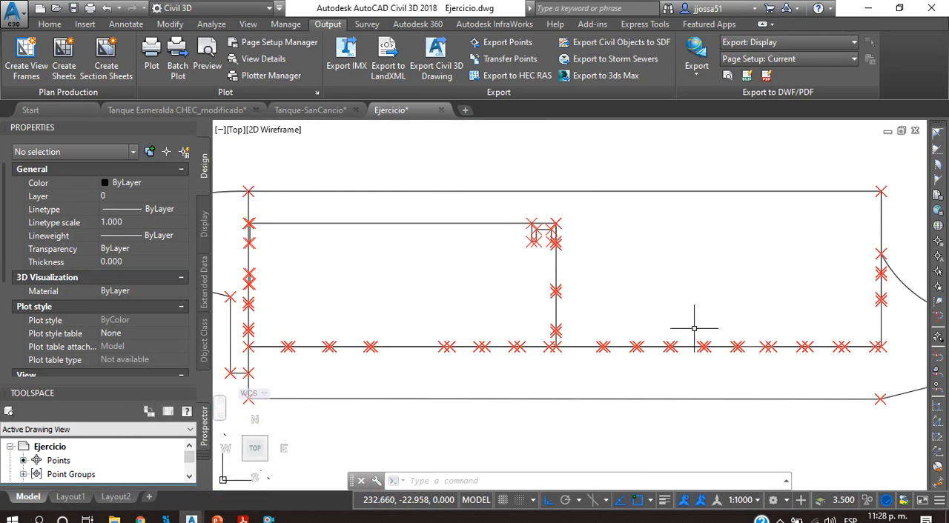
{"action": "middle_click_drag", "start_coordinate": [693, 329], "coordinate": [337, 335]}
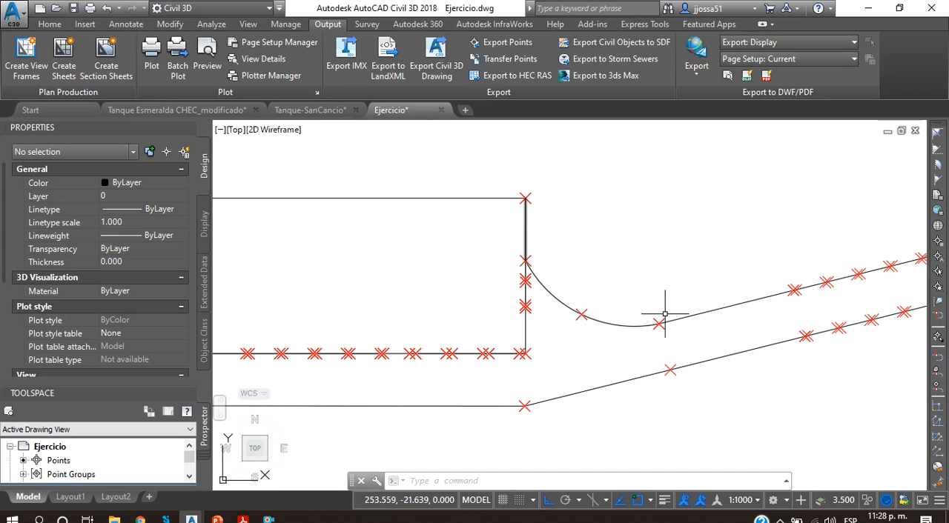
{"action": "mouse_move", "coordinate": [695, 277]}
{"action": "middle_mouse_down"}
{"action": "mouse_move", "coordinate": [631, 333]}
{"action": "mouse_move", "coordinate": [586, 345]}
{"action": "middle_mouse_up"}
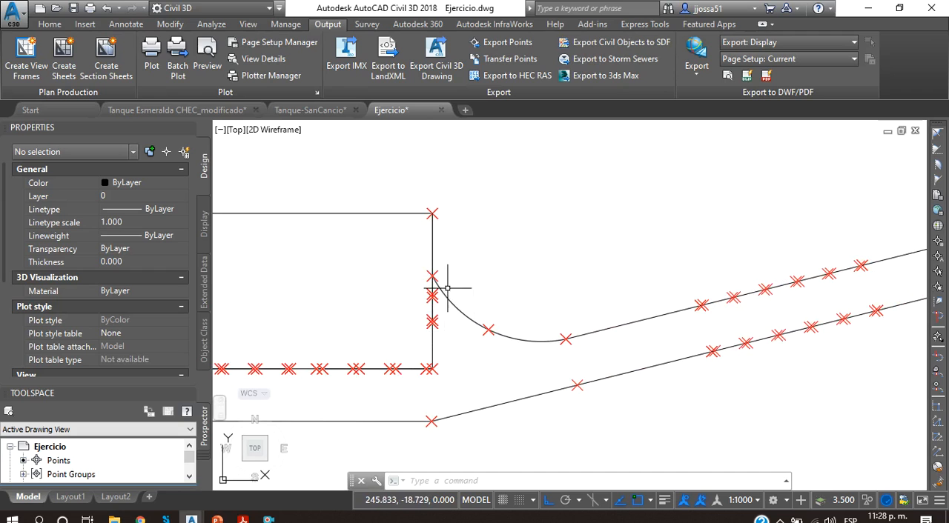
Step: Switch to Tanque Sancancio Final.pdf and examine the outlet channel, both tanks and the dividing-wall openings in its 3D model
{"action": "middle_click_drag", "start_coordinate": [434, 321], "coordinate": [415, 319]}
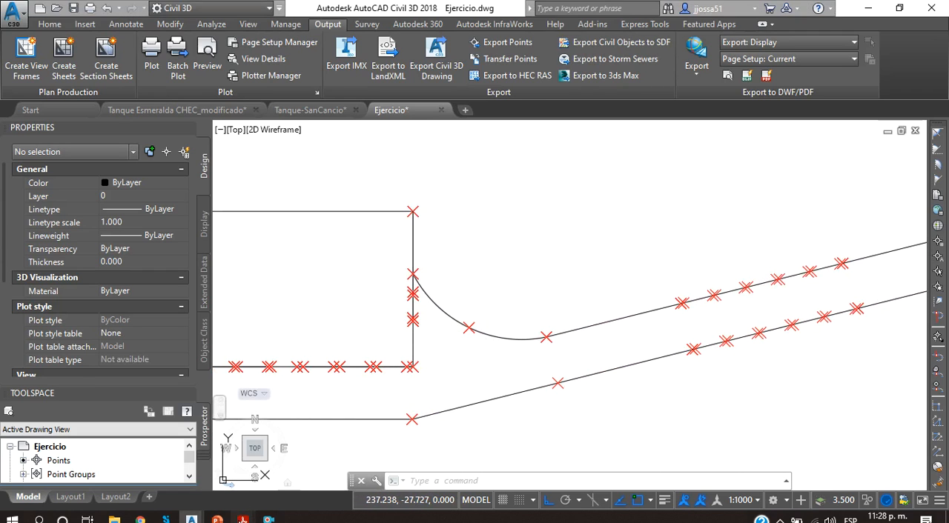
{"action": "mouse_move", "coordinate": [242, 519]}
{"action": "left_click", "coordinate": [829, 463]}
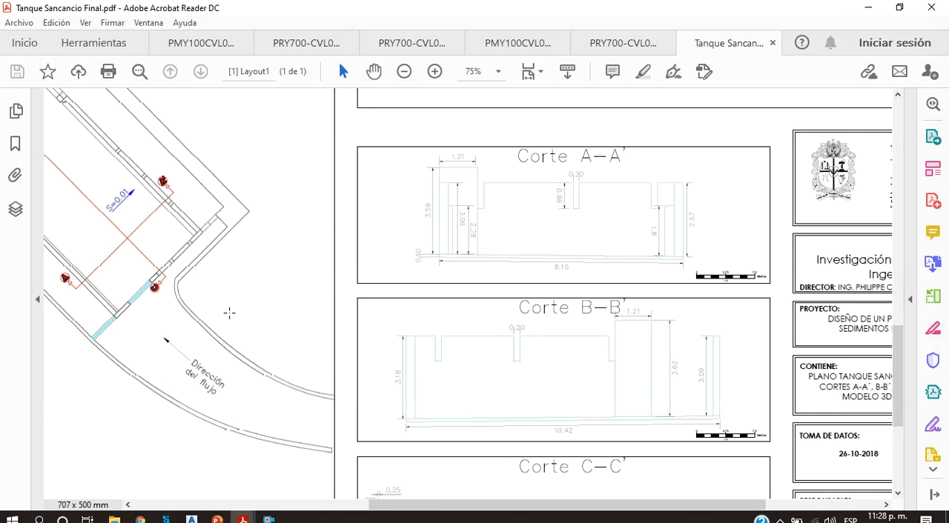
{"action": "scroll", "coordinate": [225, 314], "scroll_direction": "up", "scroll_amount": 3}
{"action": "scroll", "coordinate": [469, 437], "scroll_direction": "up", "scroll_amount": 5}
{"action": "scroll", "coordinate": [468, 436], "scroll_direction": "right", "scroll_amount": 1}
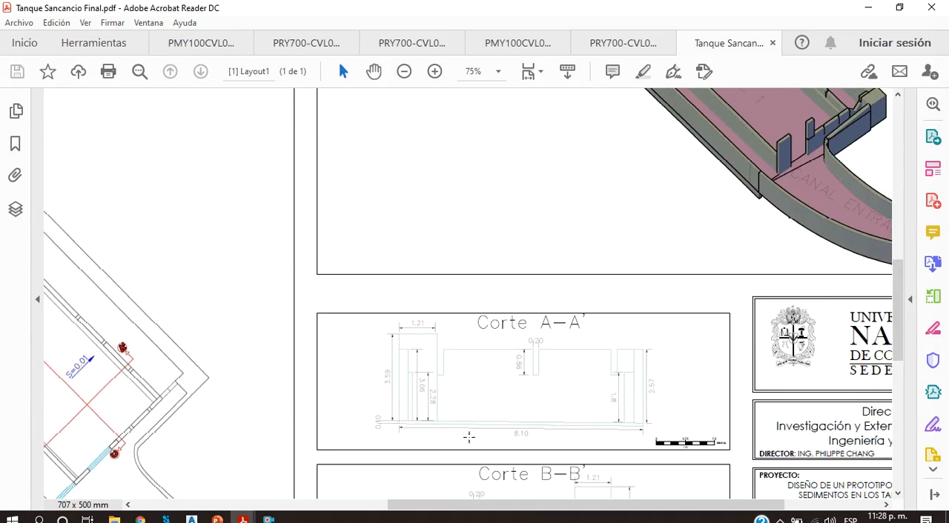
{"action": "scroll", "coordinate": [481, 394], "scroll_direction": "up", "scroll_amount": 1}
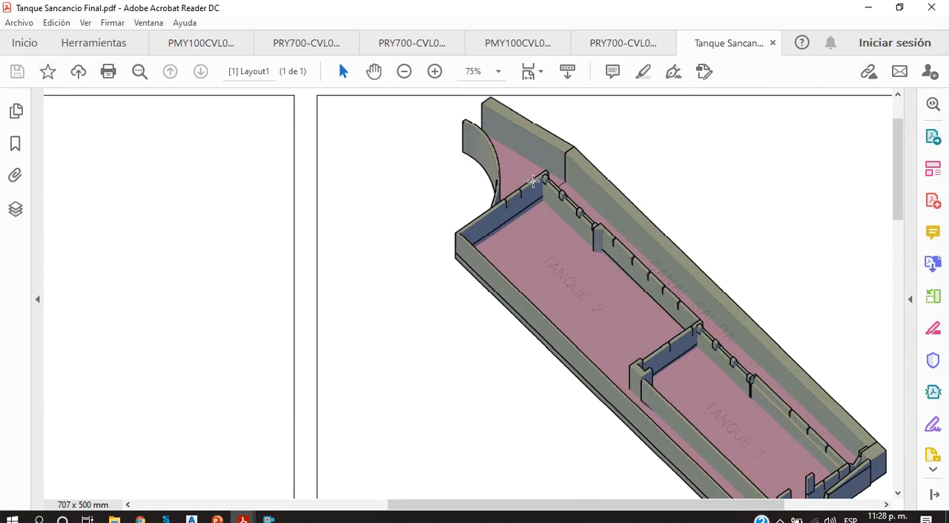
{"action": "scroll", "coordinate": [687, 398], "scroll_direction": "down", "scroll_amount": 2}
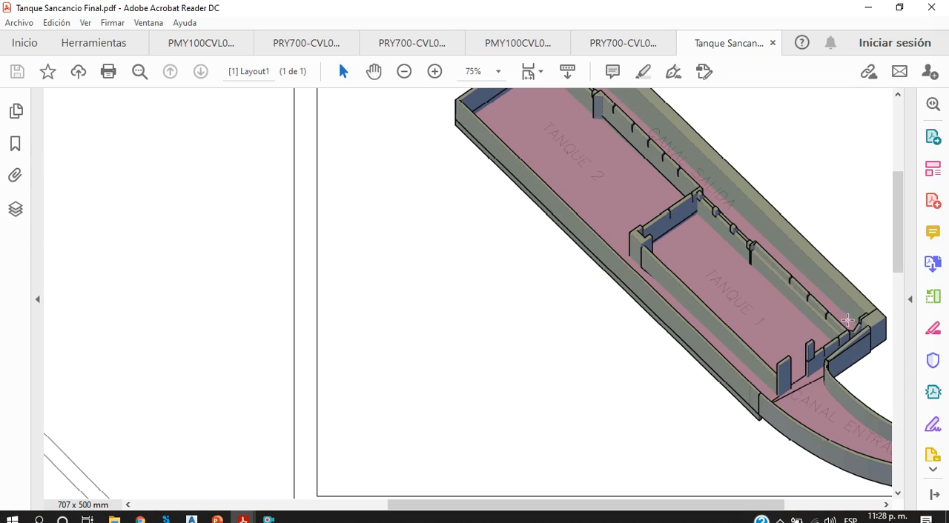
{"action": "scroll", "coordinate": [816, 327], "scroll_direction": "up", "scroll_amount": 2}
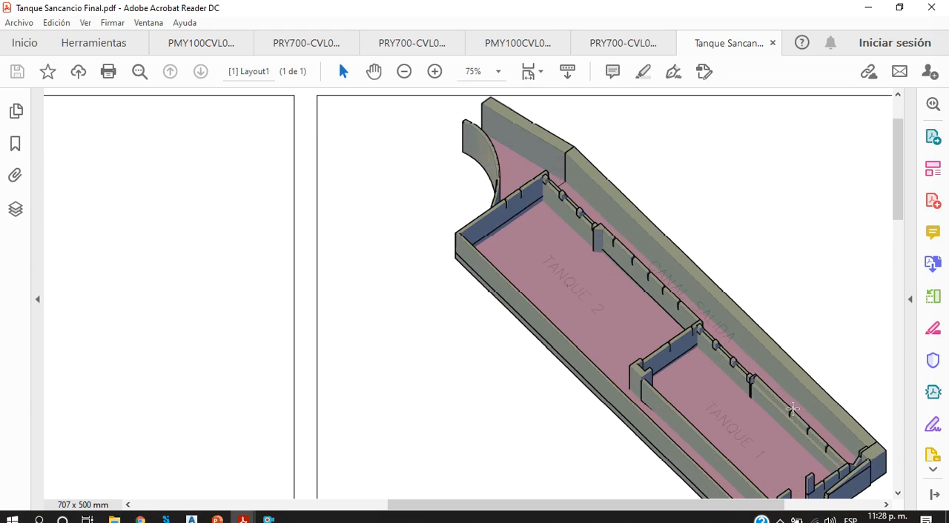
Step: Return to the Ejercicio drawing in Civil 3D and examine the outlet channel from the tank to its narrowed section
{"action": "left_click", "coordinate": [868, 8]}
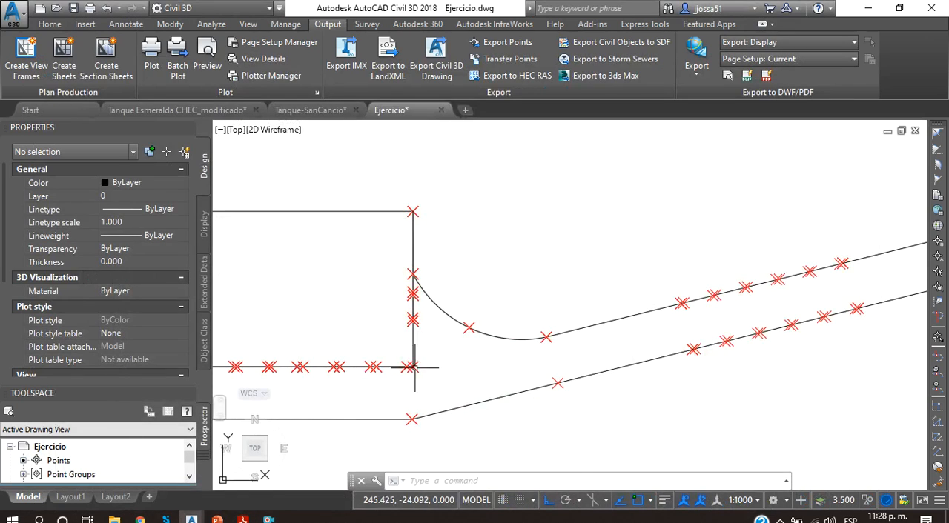
{"action": "scroll", "coordinate": [629, 354], "scroll_direction": "up", "scroll_amount": 3}
{"action": "scroll", "coordinate": [437, 360], "scroll_direction": "down", "scroll_amount": 3}
{"action": "scroll", "coordinate": [550, 379], "scroll_direction": "up", "scroll_amount": 2}
{"action": "scroll", "coordinate": [550, 379], "scroll_direction": "up", "scroll_amount": 5}
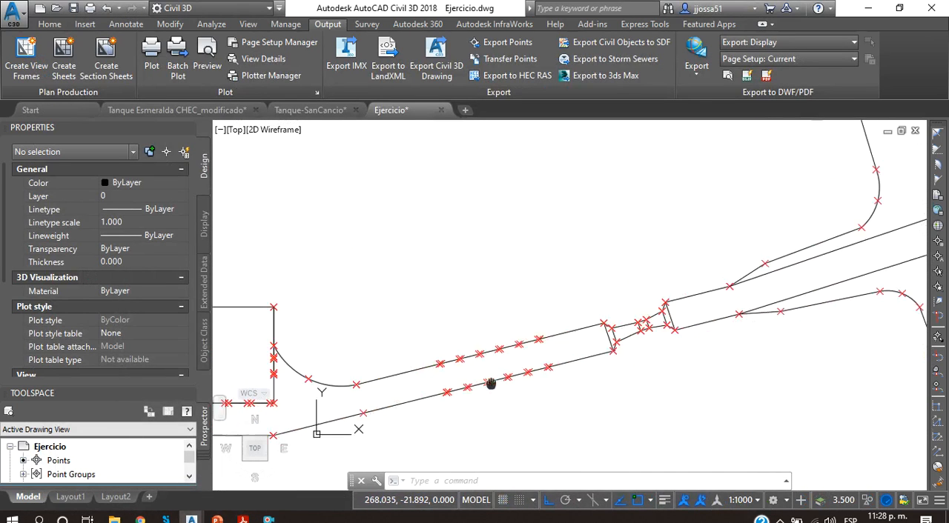
{"action": "scroll", "coordinate": [567, 338], "scroll_direction": "down", "scroll_amount": 3}
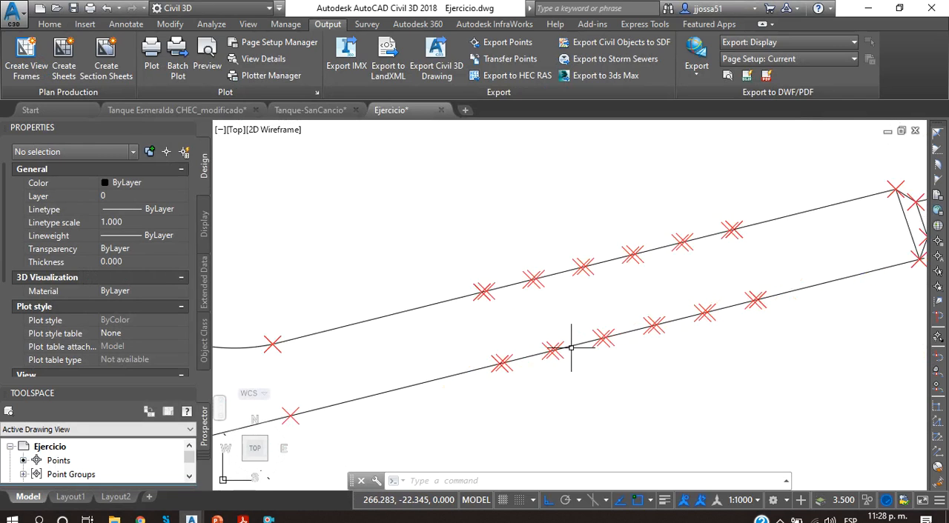
{"action": "scroll", "coordinate": [441, 352], "scroll_direction": "up", "scroll_amount": 1}
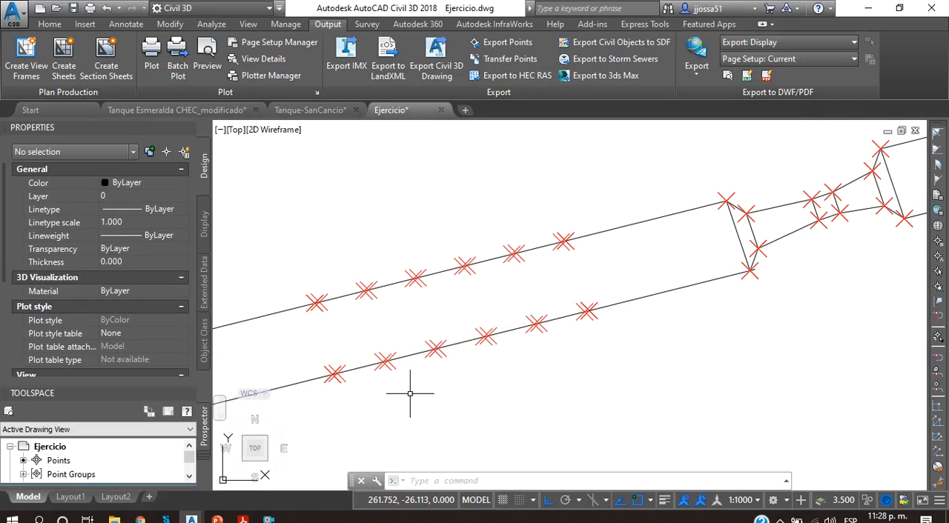
{"action": "middle_click_drag", "start_coordinate": [622, 304], "coordinate": [380, 370]}
{"action": "middle_click_drag", "start_coordinate": [461, 366], "coordinate": [667, 343]}
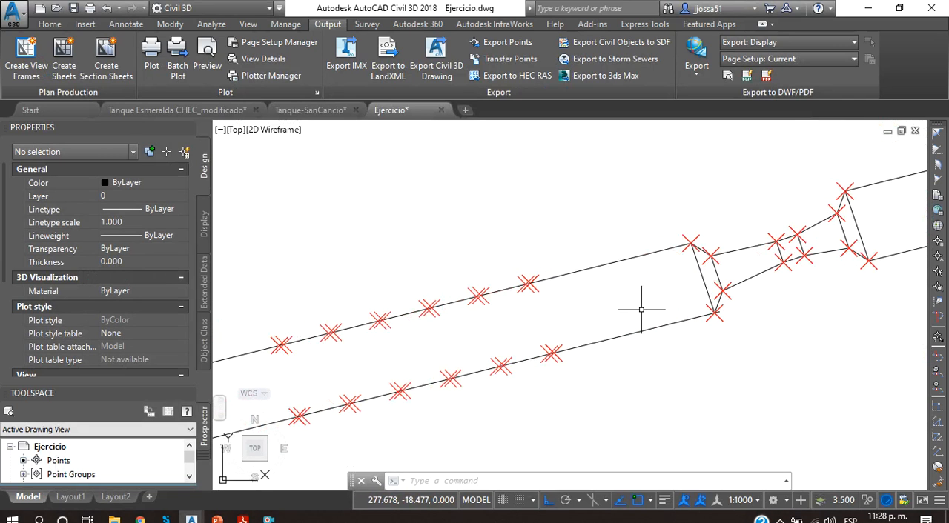
{"action": "middle_click_drag", "start_coordinate": [642, 309], "coordinate": [451, 348]}
{"action": "middle_click_drag", "start_coordinate": [620, 290], "coordinate": [582, 328]}
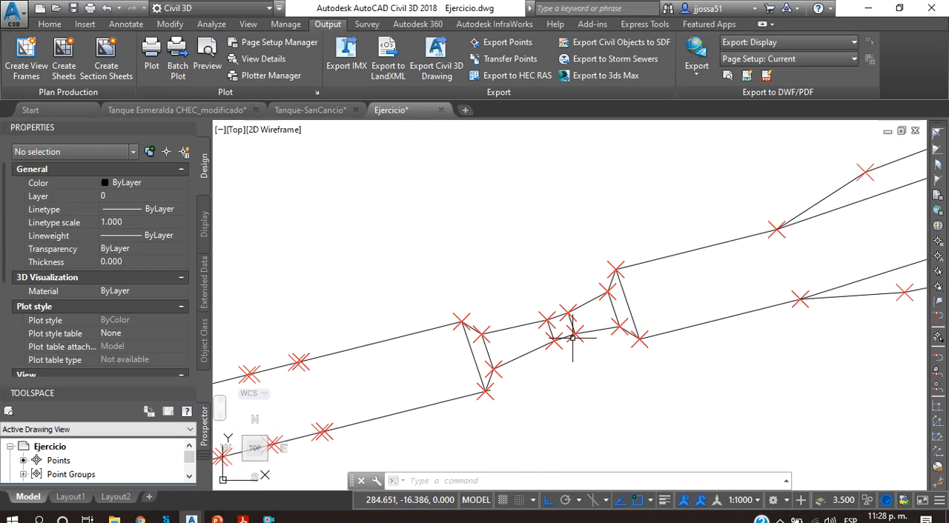
{"action": "mouse_move", "coordinate": [603, 349]}
{"action": "middle_mouse_down"}
{"action": "mouse_move", "coordinate": [534, 356]}
{"action": "mouse_move", "coordinate": [512, 377]}
{"action": "middle_mouse_up"}
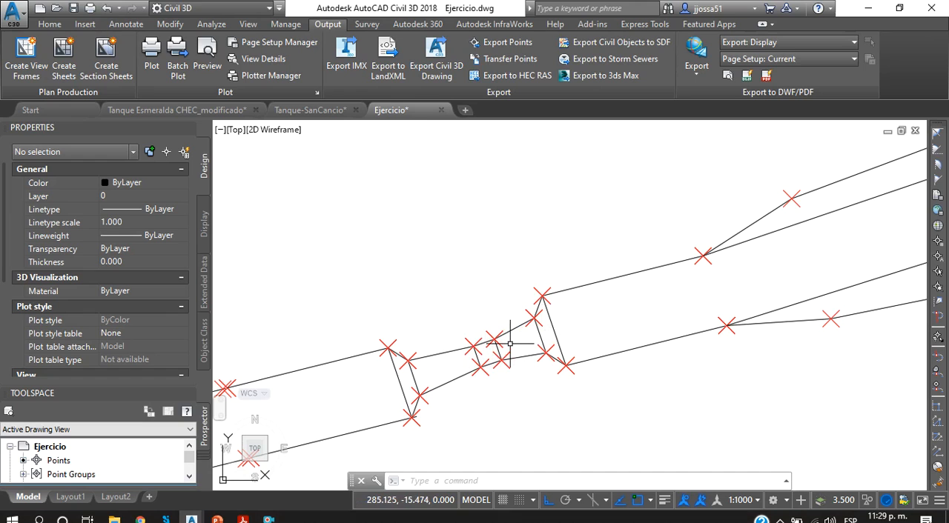
Step: Examine the section downstream of the narrowing, from the widening side walls to the rounded basin and the long inclined stretch beyond
{"action": "scroll", "coordinate": [514, 364], "scroll_direction": "down", "scroll_amount": 4}
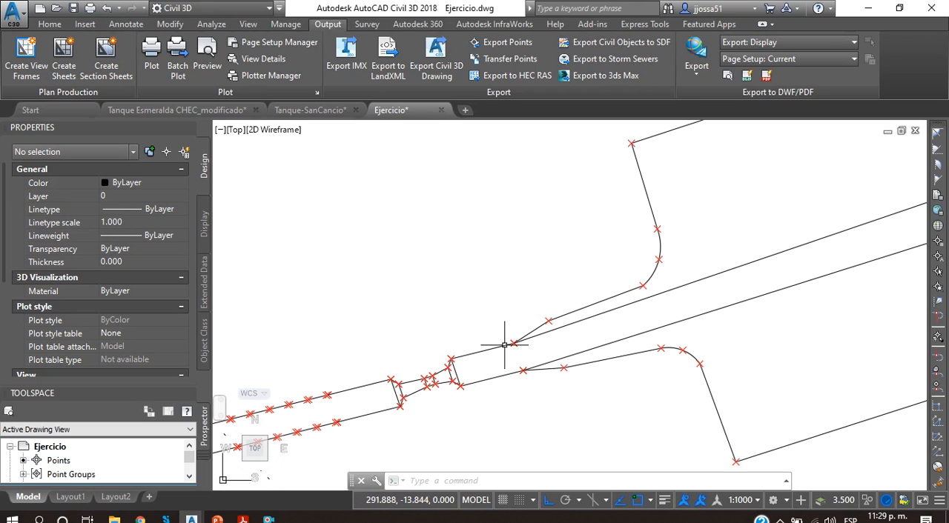
{"action": "scroll", "coordinate": [597, 330], "scroll_direction": "down", "scroll_amount": 2}
{"action": "middle_click_drag", "start_coordinate": [578, 335], "coordinate": [393, 378]}
{"action": "scroll", "coordinate": [429, 381], "scroll_direction": "up", "scroll_amount": 4}
{"action": "scroll", "coordinate": [494, 352], "scroll_direction": "down", "scroll_amount": 4}
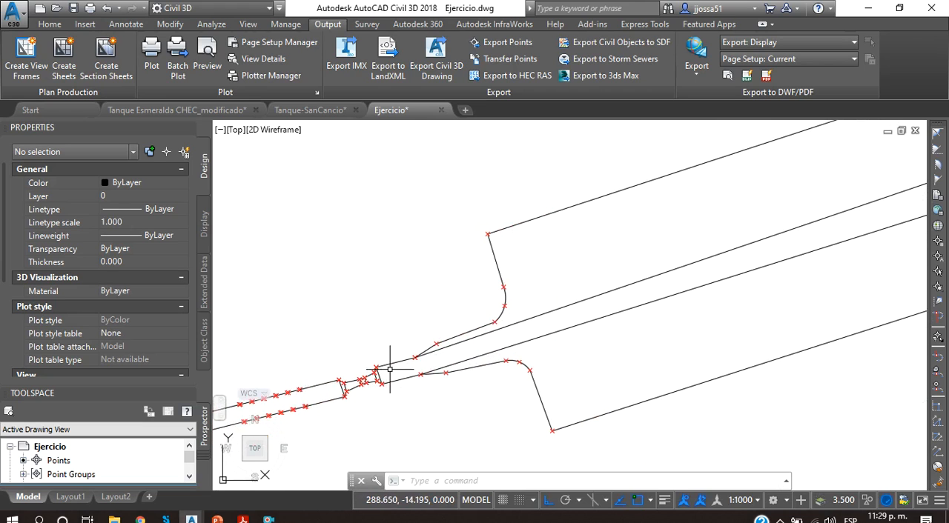
{"action": "scroll", "coordinate": [532, 326], "scroll_direction": "down", "scroll_amount": 4}
{"action": "middle_click_drag", "start_coordinate": [642, 337], "coordinate": [541, 347]}
{"action": "scroll", "coordinate": [719, 409], "scroll_direction": "down", "scroll_amount": 4}
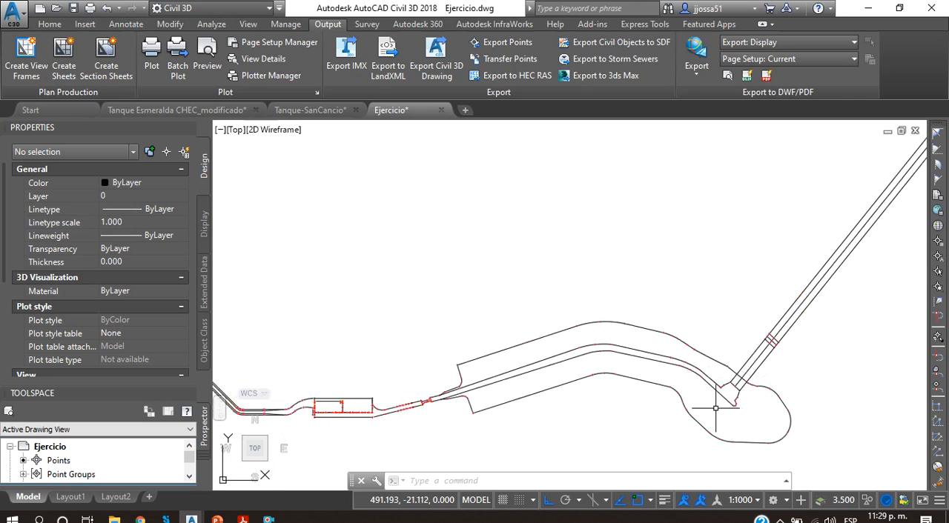
{"action": "middle_click_drag", "start_coordinate": [698, 402], "coordinate": [659, 396]}
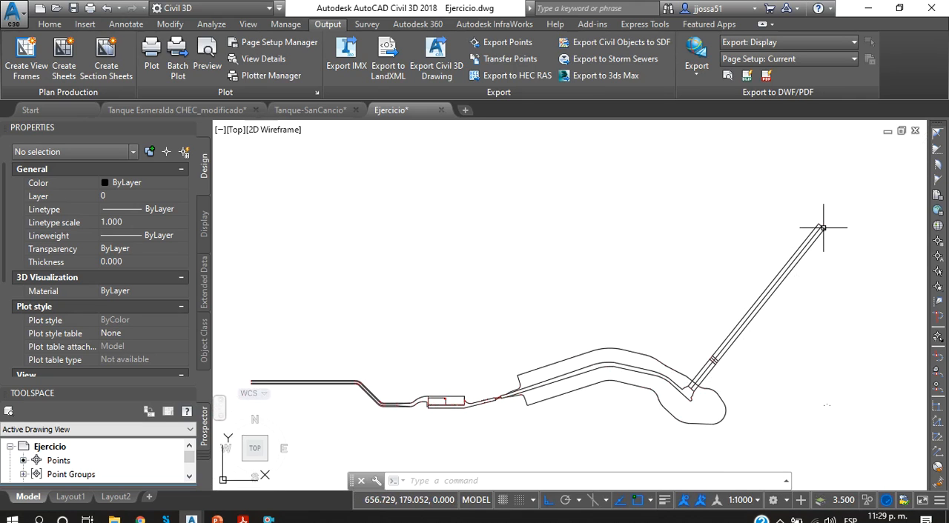
Step: Examine the upstream end of the inlet channel and the points at the ends of its wall lines
{"action": "middle_click_drag", "start_coordinate": [255, 390], "coordinate": [417, 345]}
{"action": "scroll", "coordinate": [376, 379], "scroll_direction": "up", "scroll_amount": 5}
{"action": "scroll", "coordinate": [571, 344], "scroll_direction": "down", "scroll_amount": 2}
{"action": "middle_click_drag", "start_coordinate": [568, 344], "coordinate": [256, 394]}
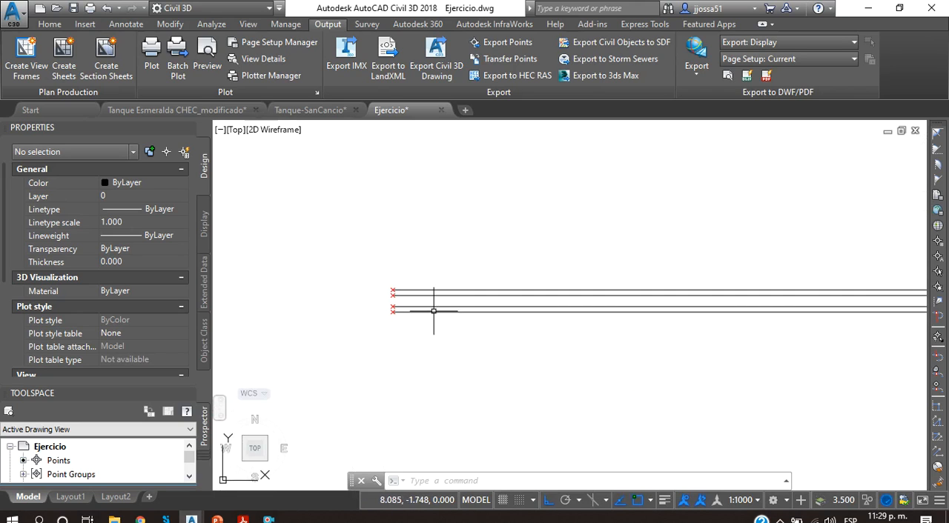
{"action": "scroll", "coordinate": [404, 308], "scroll_direction": "up", "scroll_amount": 8}
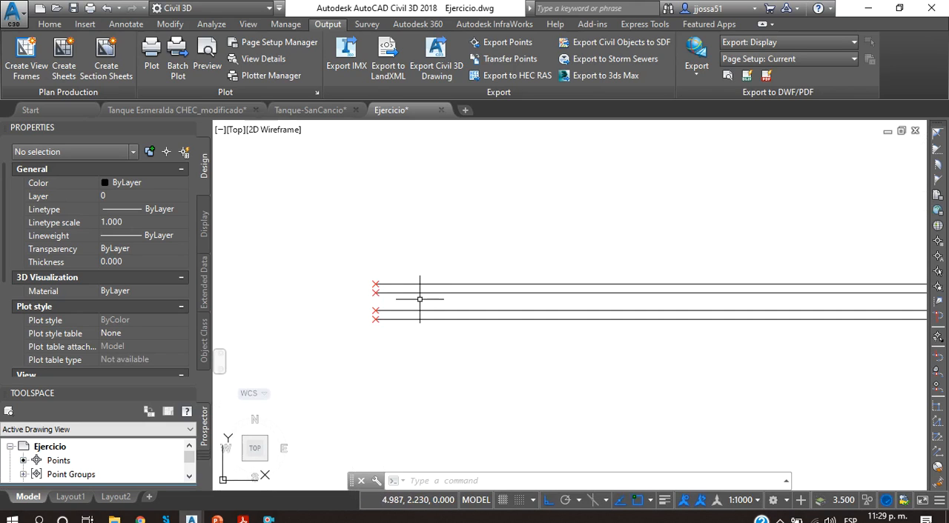
{"action": "left_click", "coordinate": [411, 321]}
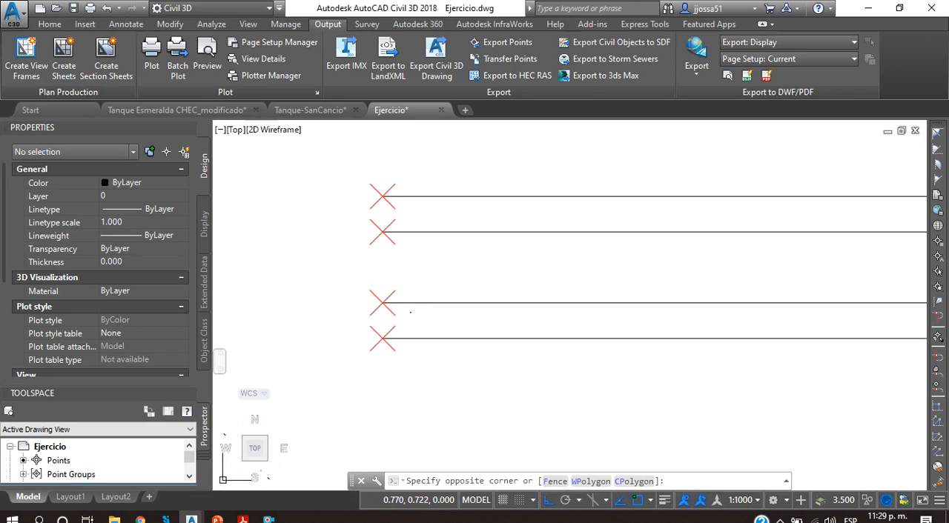
{"action": "left_click", "coordinate": [362, 314]}
{"action": "key", "text": "Escape"}
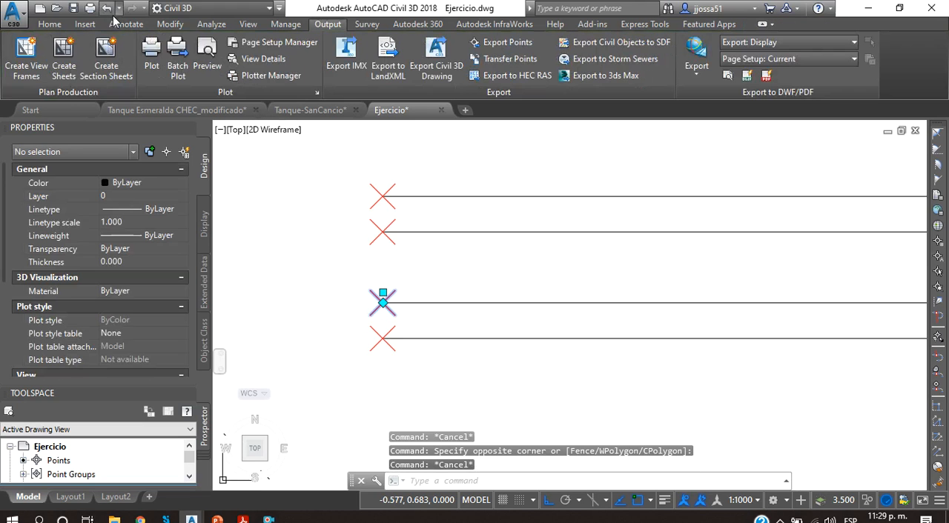
Step: Create a point manually at the upstream end of the inlet channel's lowest wall line, with elevation 2.500 m
{"action": "left_click", "coordinate": [49, 25]}
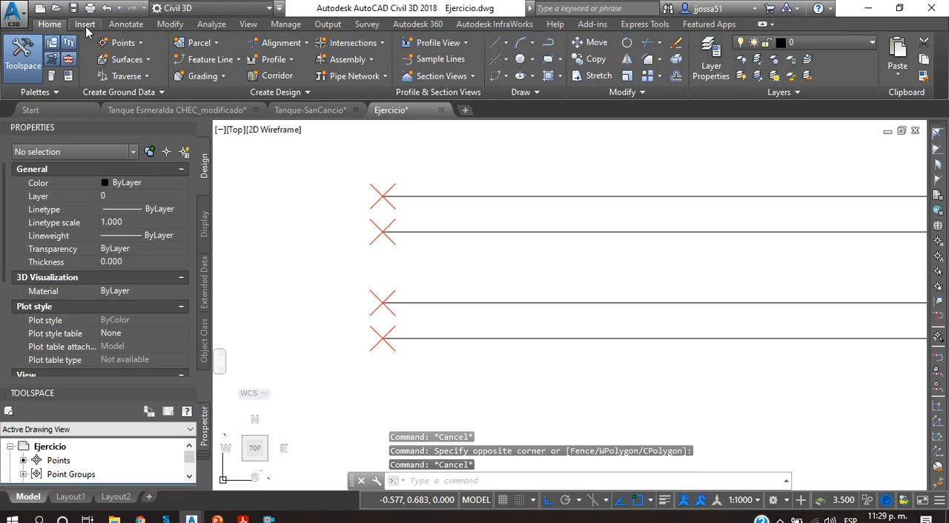
{"action": "left_click", "coordinate": [122, 42]}
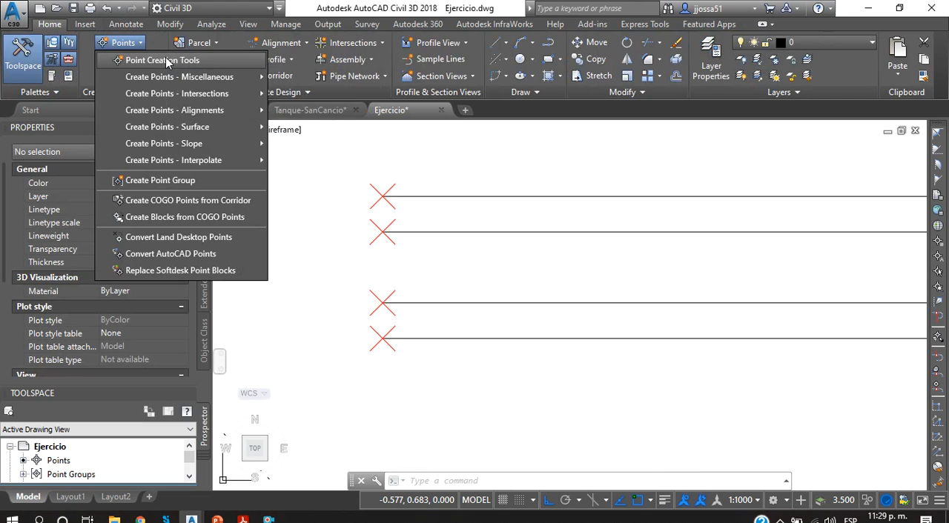
{"action": "left_click", "coordinate": [164, 61]}
{"action": "left_click", "coordinate": [218, 157]}
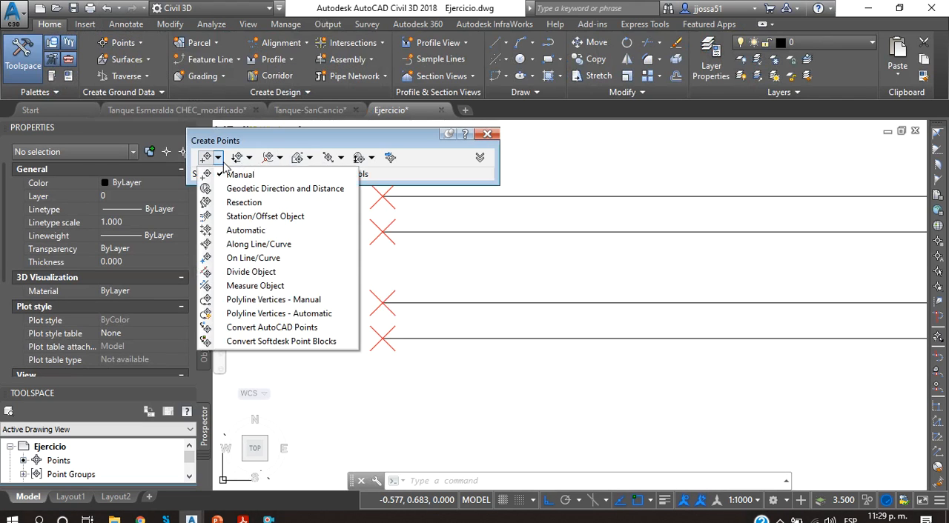
{"action": "left_click", "coordinate": [231, 173]}
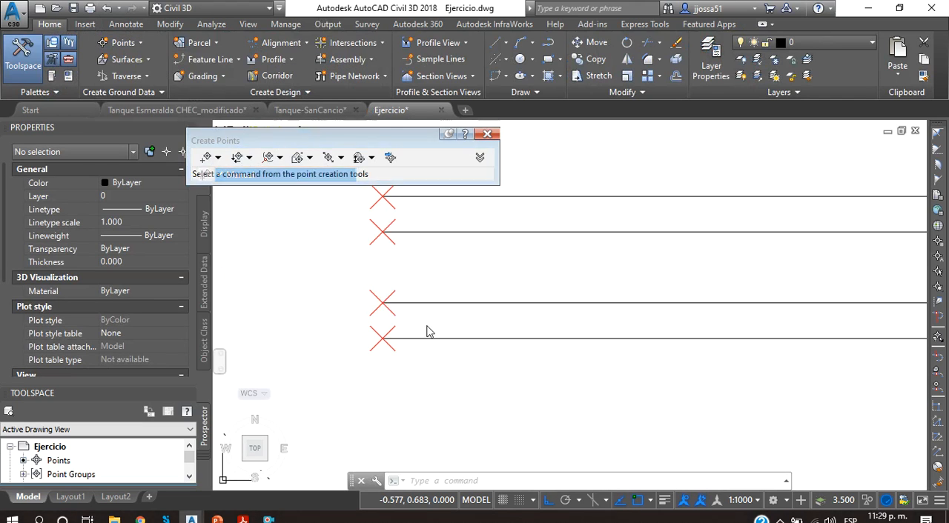
{"action": "left_click", "coordinate": [382, 337]}
{"action": "key", "text": "Return"}
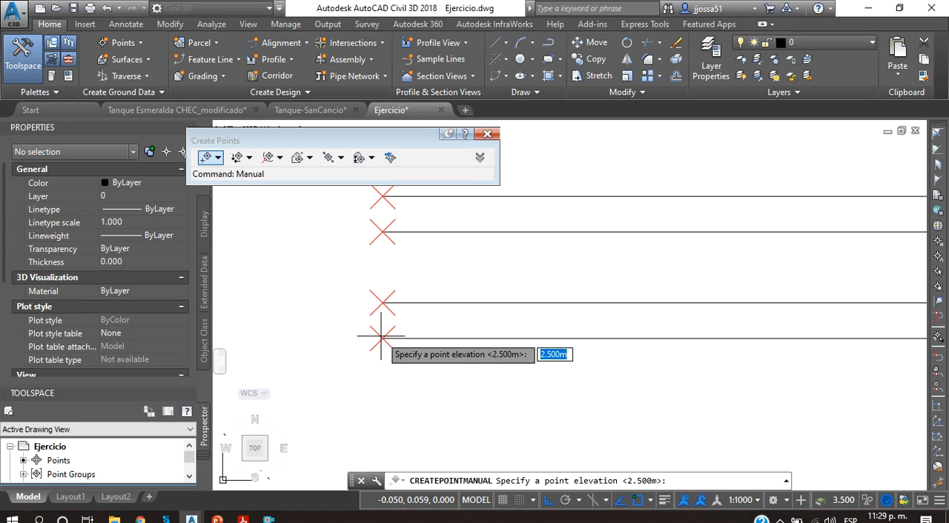
{"action": "key", "text": "Return"}
{"action": "key", "text": "Return"}
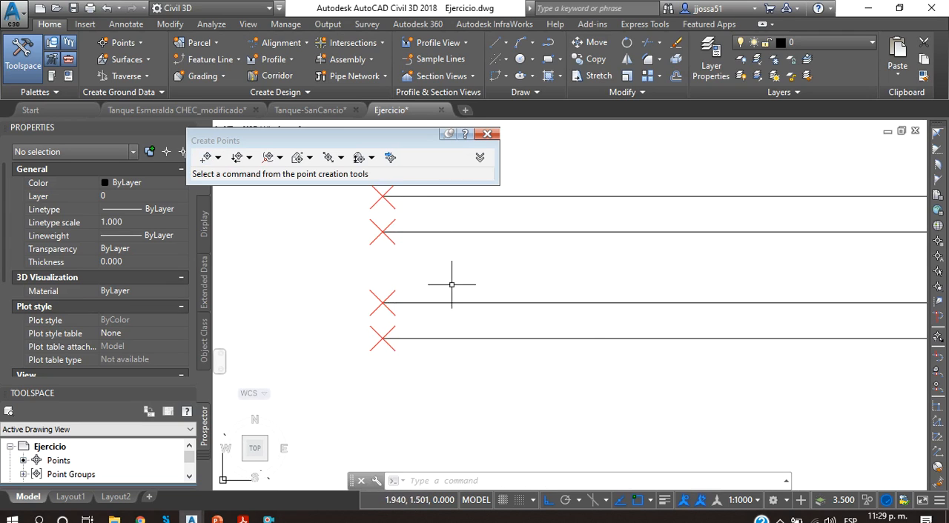
Step: Draw a horizontal line about 50 m long just above the rectangular tank, from near its inlet wall past its downstream wall
{"action": "scroll", "coordinate": [563, 241], "scroll_direction": "down", "scroll_amount": 5}
{"action": "middle_click_drag", "start_coordinate": [554, 237], "coordinate": [435, 289]}
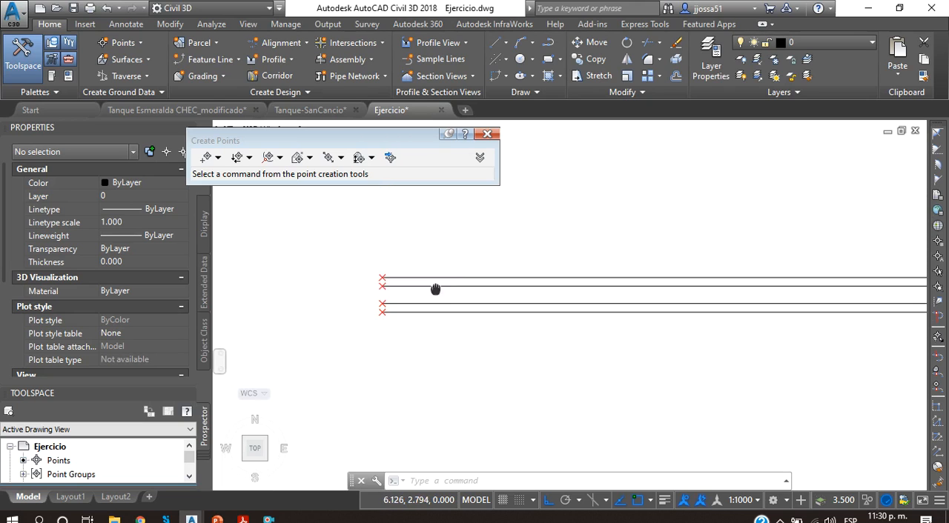
{"action": "scroll", "coordinate": [466, 299], "scroll_direction": "down", "scroll_amount": 2}
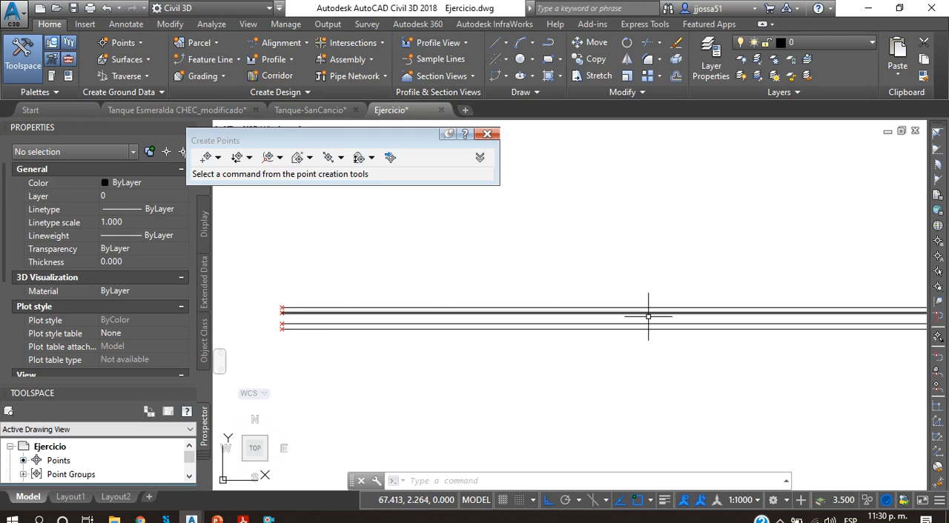
{"action": "scroll", "coordinate": [645, 335], "scroll_direction": "down", "scroll_amount": 4}
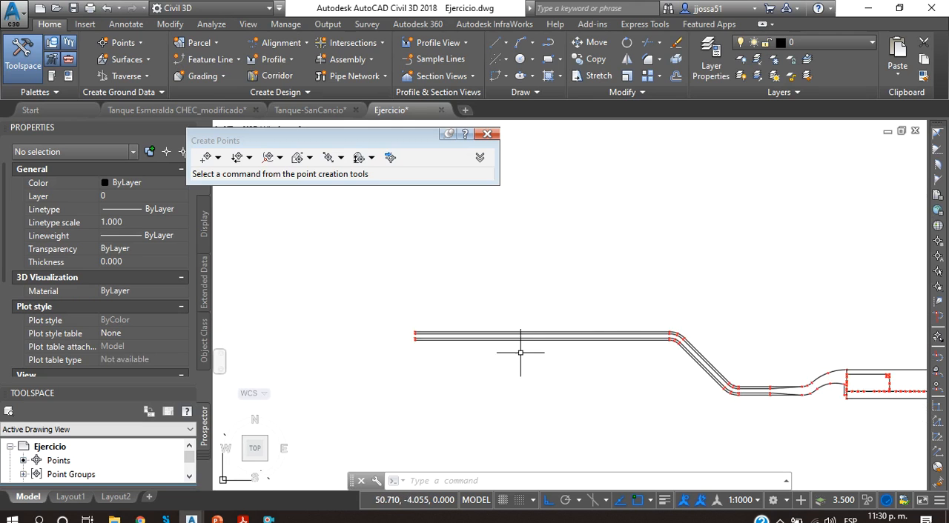
{"action": "scroll", "coordinate": [747, 381], "scroll_direction": "down", "scroll_amount": 2}
{"action": "middle_click_drag", "start_coordinate": [747, 381], "coordinate": [592, 369]}
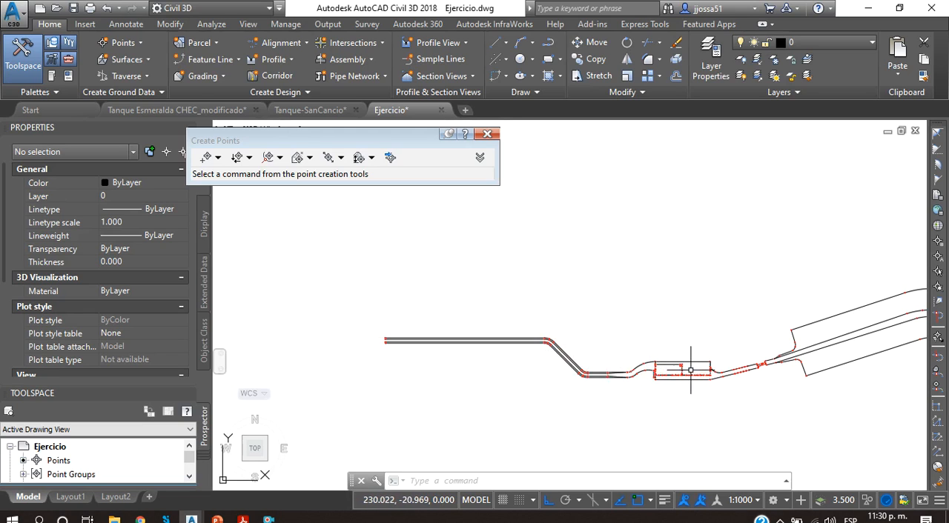
{"action": "left_click", "coordinate": [506, 43]}
{"action": "left_click", "coordinate": [529, 70]}
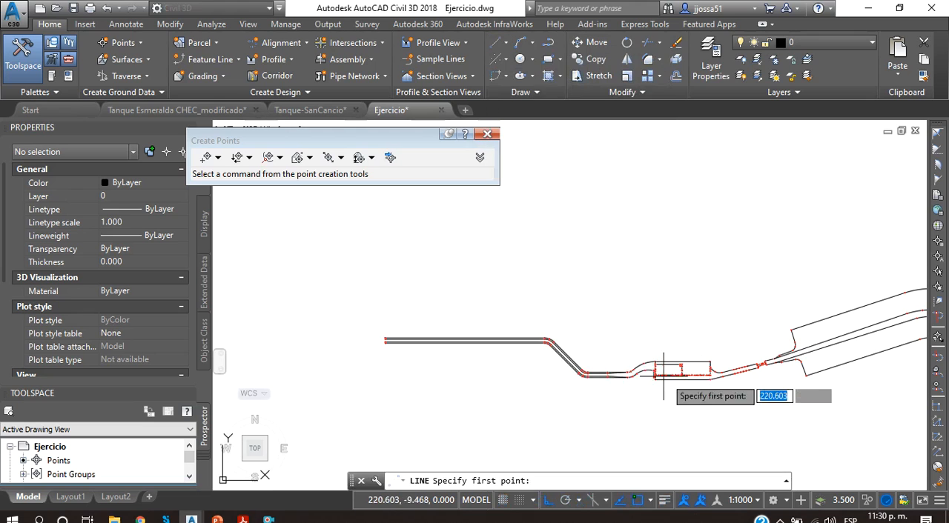
{"action": "scroll", "coordinate": [679, 379], "scroll_direction": "up", "scroll_amount": 5}
{"action": "middle_click_drag", "start_coordinate": [680, 379], "coordinate": [567, 376]}
{"action": "left_click", "coordinate": [472, 292]}
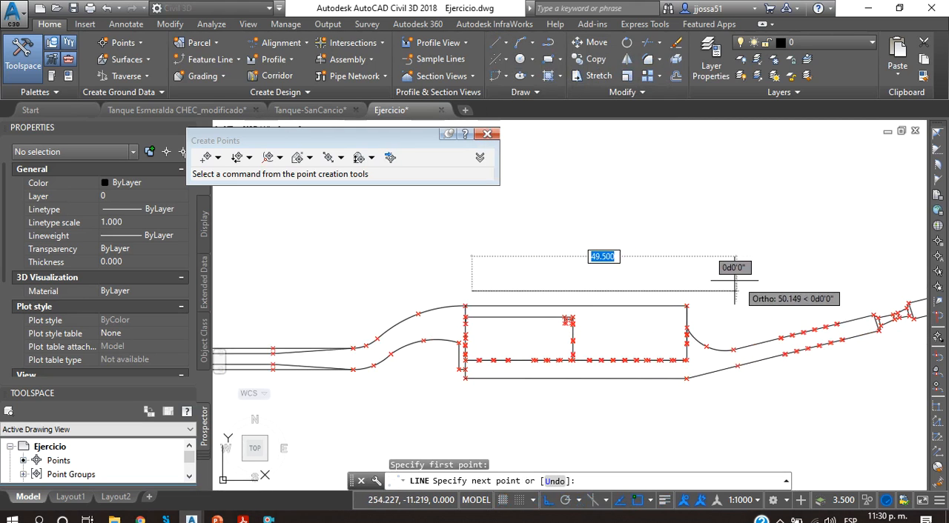
{"action": "left_click", "coordinate": [733, 280]}
{"action": "key", "text": "Escape"}
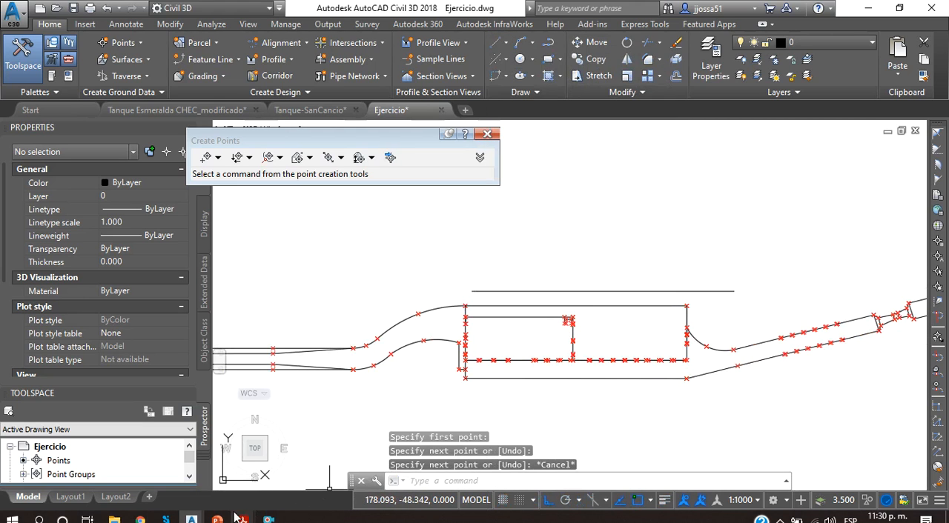
Step: Examine the tank plan view with its floor slopes and flow direction in Tanque Sancancio Final.pdf, and return to the Ejercicio drawing
{"action": "mouse_move", "coordinate": [243, 518]}
{"action": "left_click", "coordinate": [787, 454]}
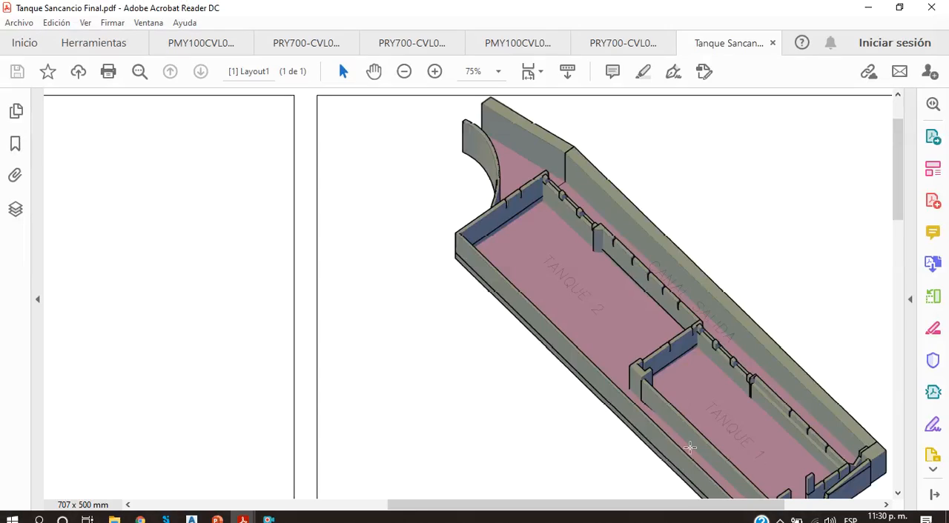
{"action": "left_click_drag", "start_coordinate": [568, 504], "coordinate": [314, 505]}
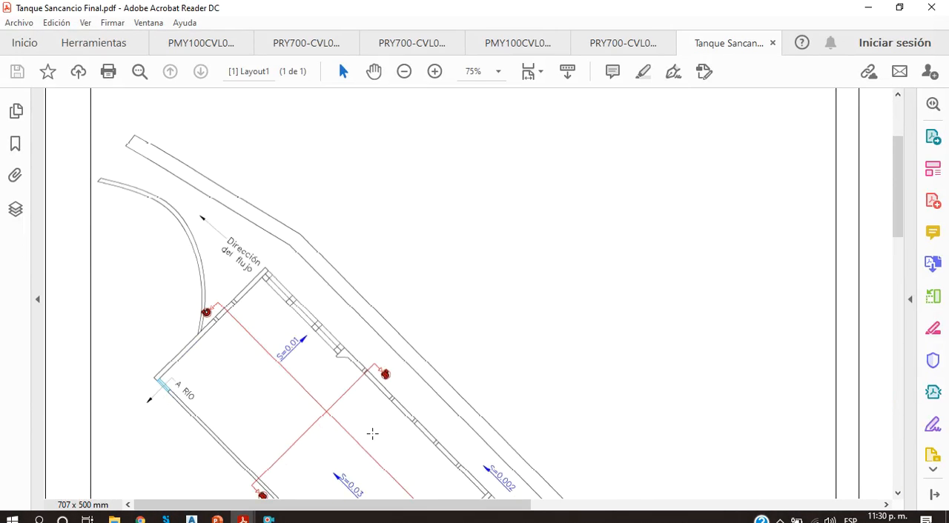
{"action": "scroll", "coordinate": [372, 434], "scroll_direction": "down", "scroll_amount": 6}
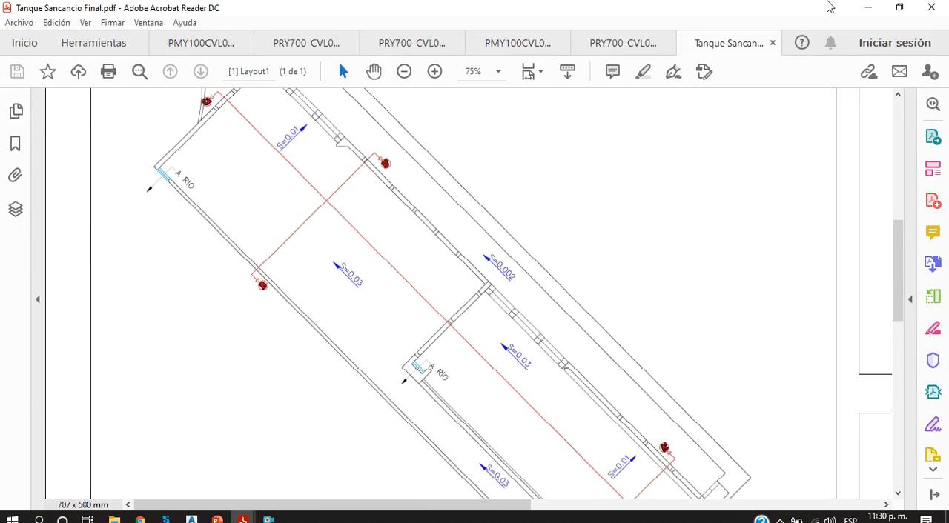
{"action": "left_click", "coordinate": [860, 7]}
{"action": "key", "text": "Escape"}
{"action": "key", "text": "Escape"}
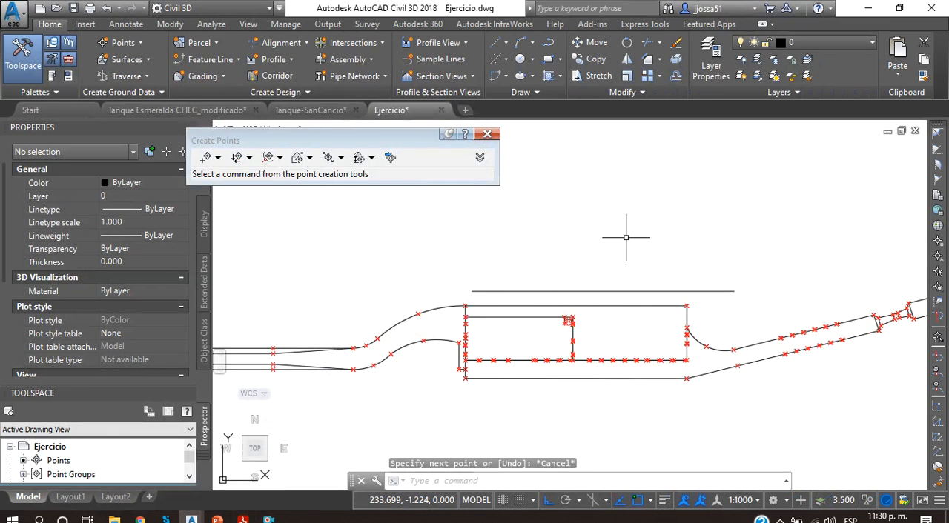
Step: Draw a vertical line crossing the horizontal line above the rectangular tank and ending inside the tank
{"action": "type", "text": "l"}
{"action": "key", "text": "Return"}
{"action": "left_click", "coordinate": [652, 230]}
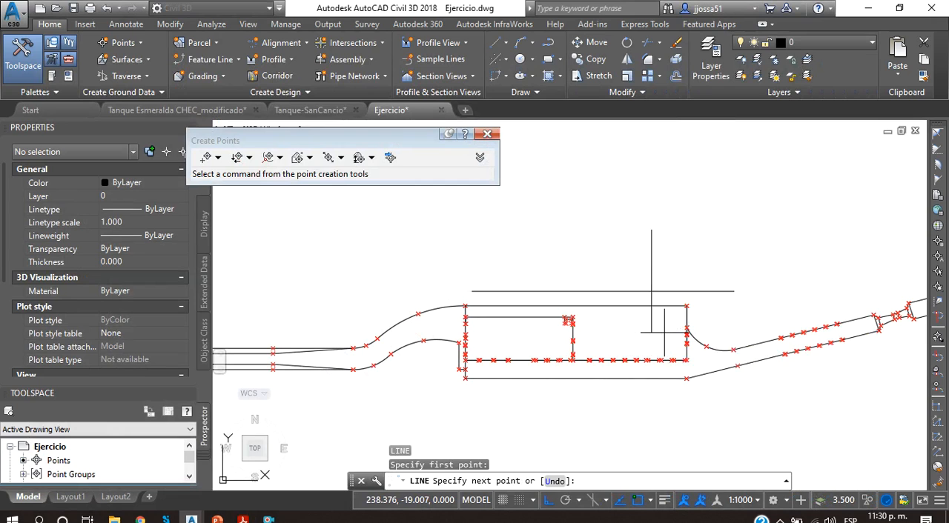
{"action": "left_click", "coordinate": [652, 332]}
{"action": "key", "text": "Escape"}
Step: Erase the horizontal line above the rectangular tank together with the vertical line crossing it
{"action": "left_click", "coordinate": [730, 307]}
{"action": "left_click", "coordinate": [604, 237]}
{"action": "key", "text": "Delete"}
Step: Examine the course downstream of the tank, through the narrowing and curved section to the basin and inclined stretch
{"action": "scroll", "coordinate": [638, 327], "scroll_direction": "down", "scroll_amount": 4}
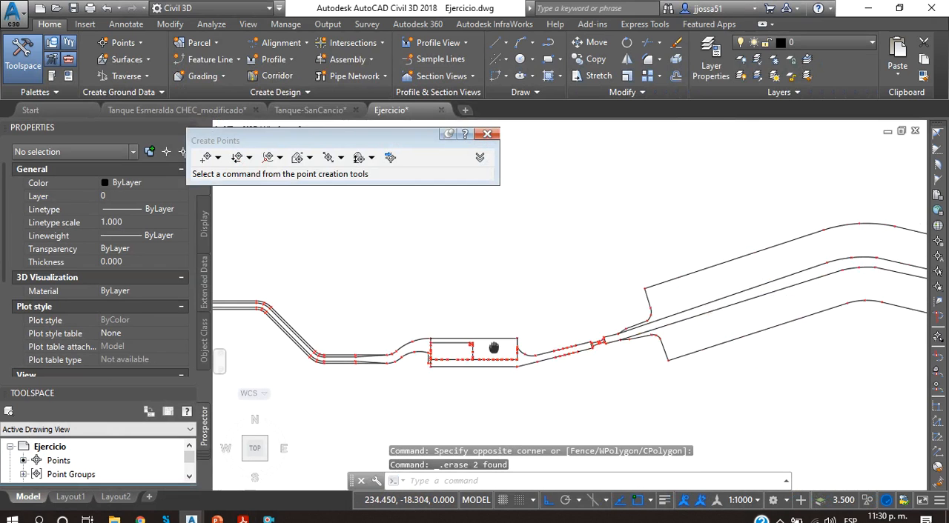
{"action": "scroll", "coordinate": [545, 374], "scroll_direction": "up", "scroll_amount": 4}
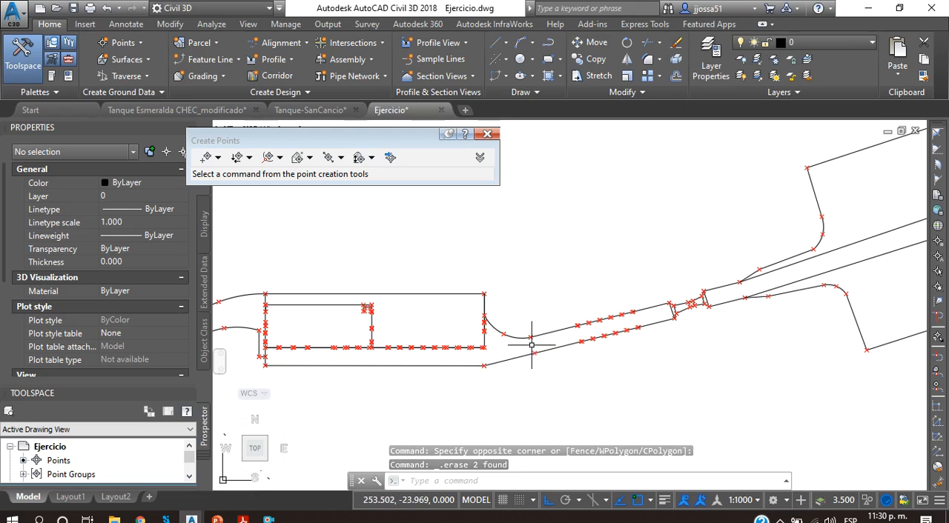
{"action": "middle_click_drag", "start_coordinate": [653, 322], "coordinate": [431, 385]}
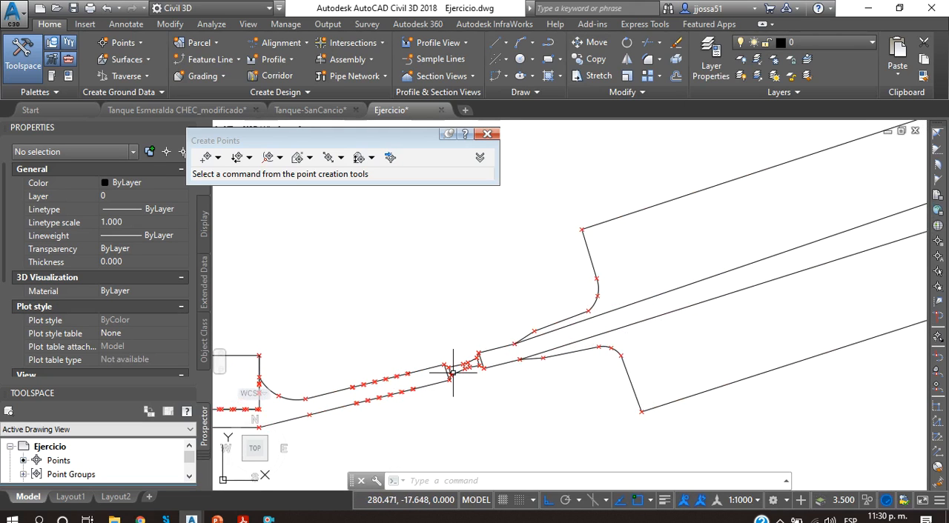
{"action": "scroll", "coordinate": [604, 321], "scroll_direction": "down", "scroll_amount": 3}
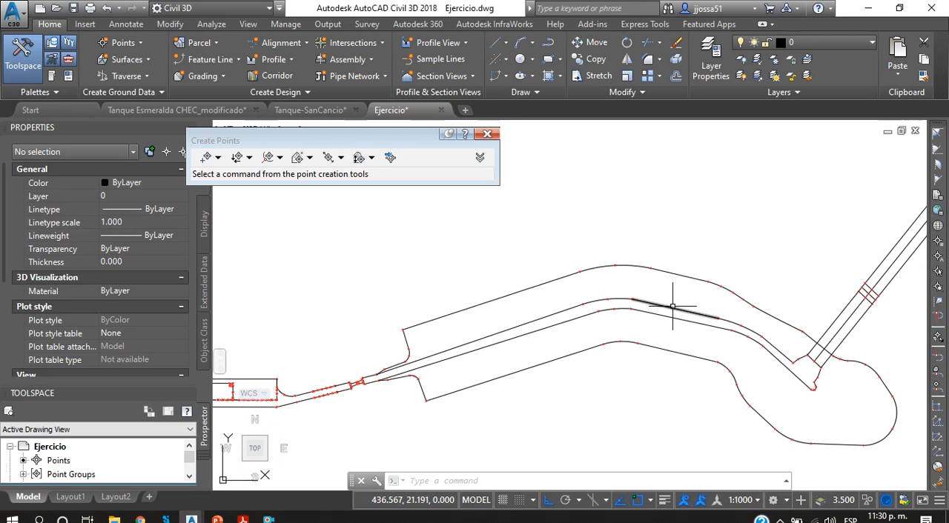
{"action": "scroll", "coordinate": [672, 305], "scroll_direction": "up", "scroll_amount": 2}
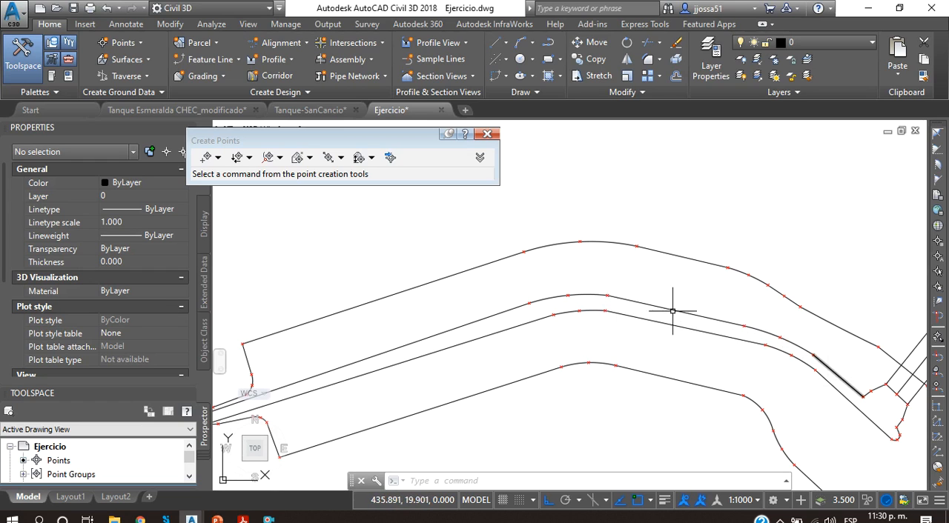
{"action": "middle_click_drag", "start_coordinate": [765, 351], "coordinate": [633, 340]}
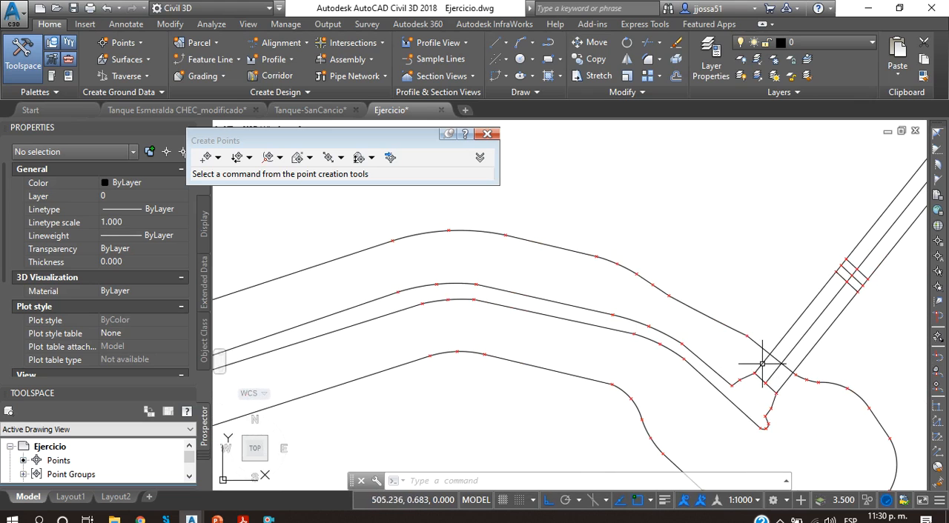
{"action": "scroll", "coordinate": [739, 417], "scroll_direction": "down", "scroll_amount": 4}
{"action": "scroll", "coordinate": [615, 406], "scroll_direction": "up", "scroll_amount": 6}
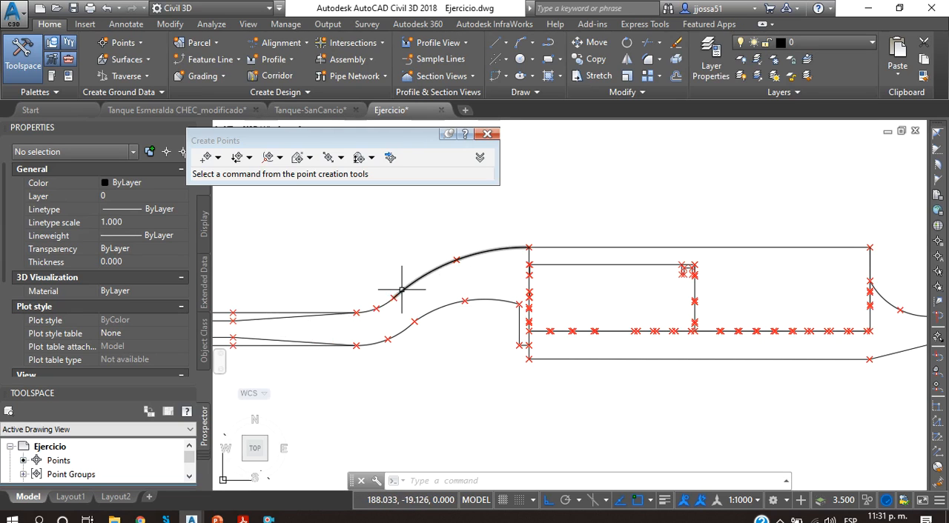
Step: Open the Tanque-SanCancio drawing, examine the tank's 3D wireframe model, select the whole model and clear the selection
{"action": "left_click", "coordinate": [309, 110]}
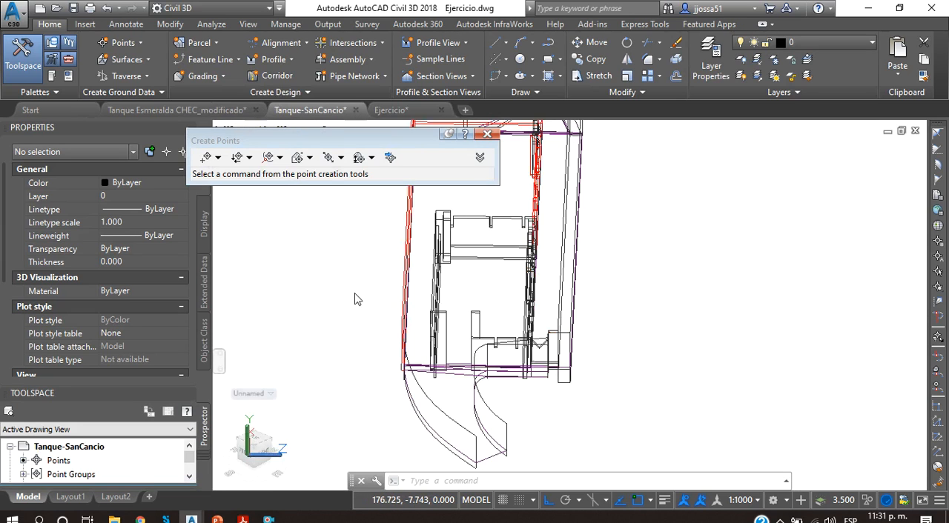
{"action": "scroll", "coordinate": [521, 290], "scroll_direction": "down", "scroll_amount": 4}
{"action": "middle_click_drag", "start_coordinate": [505, 291], "coordinate": [546, 393]}
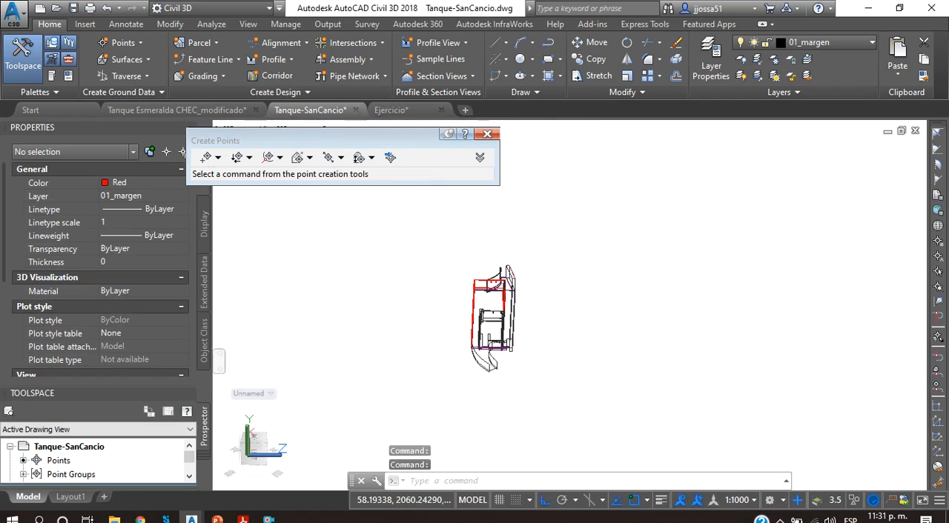
{"action": "scroll", "coordinate": [505, 298], "scroll_direction": "up", "scroll_amount": 3}
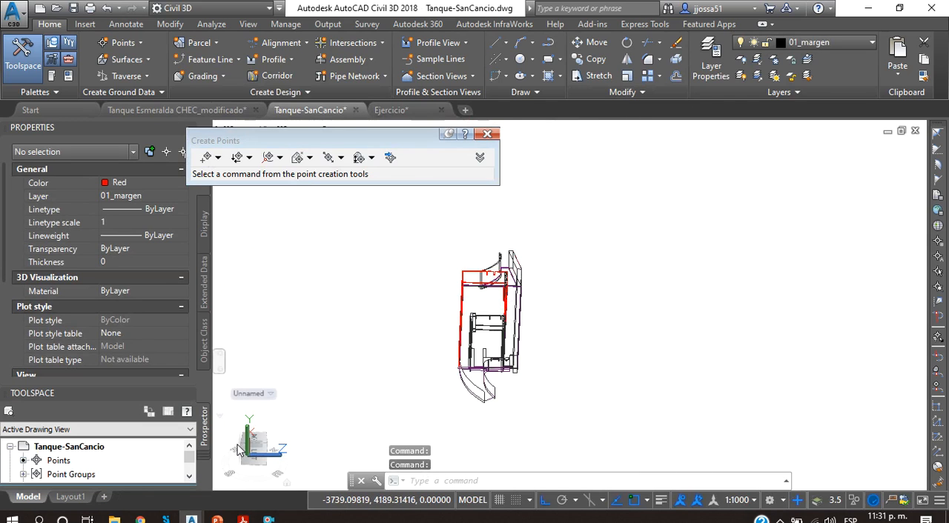
{"action": "scroll", "coordinate": [499, 263], "scroll_direction": "down", "scroll_amount": 5}
{"action": "scroll", "coordinate": [479, 266], "scroll_direction": "up", "scroll_amount": 6}
{"action": "left_click", "coordinate": [442, 202]}
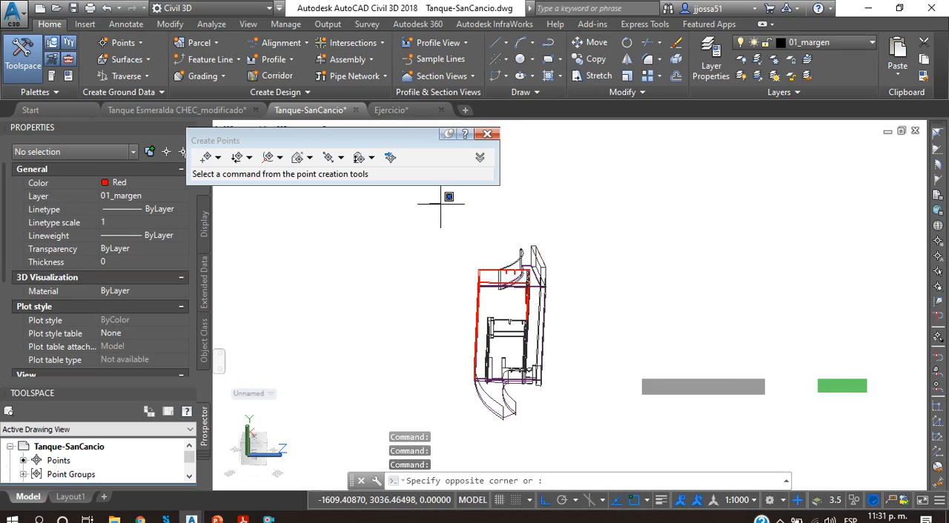
{"action": "left_click", "coordinate": [659, 447]}
{"action": "left_click", "coordinate": [624, 431]}
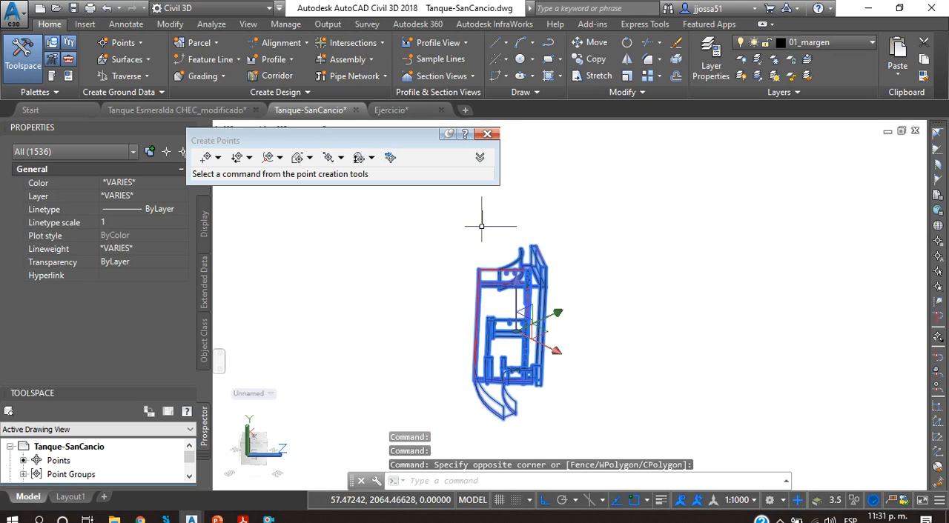
{"action": "key", "text": "Escape"}
Step: Return to the Ejercicio drawing and examine the rectangular tank with its curved inlet and inner partition
{"action": "left_click", "coordinate": [390, 109]}
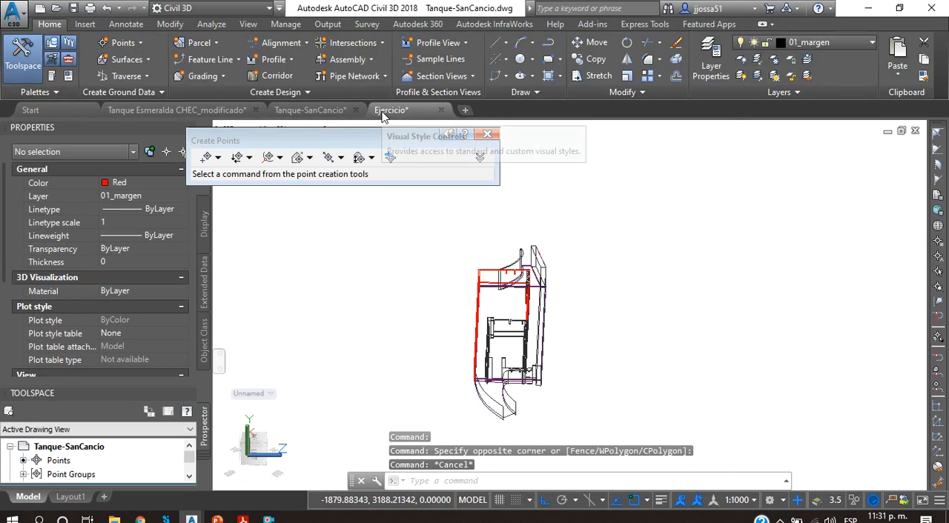
{"action": "scroll", "coordinate": [546, 286], "scroll_direction": "down", "scroll_amount": 4}
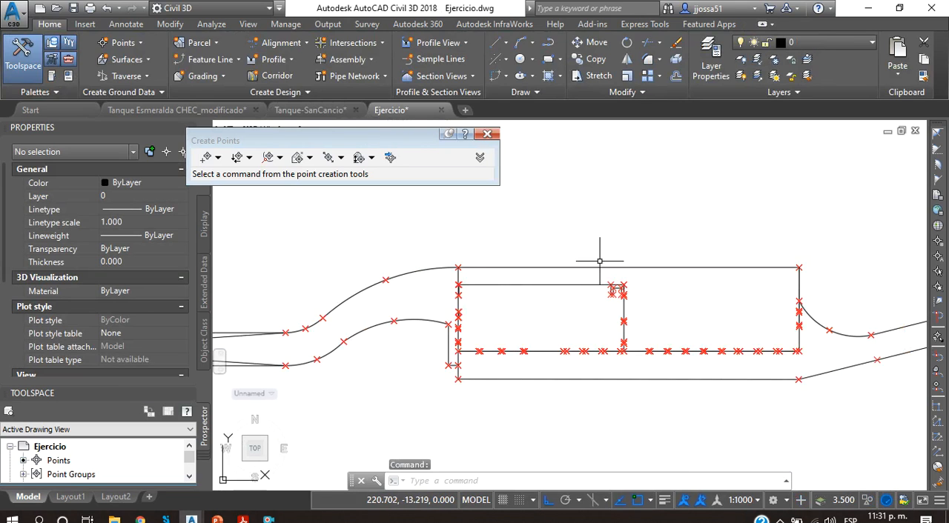
{"action": "middle_click_drag", "start_coordinate": [551, 257], "coordinate": [490, 322]}
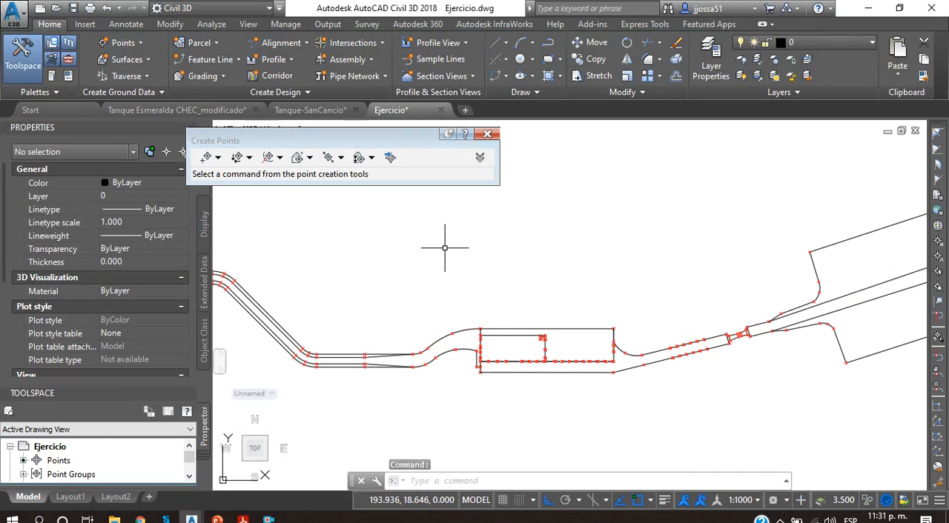
{"action": "scroll", "coordinate": [473, 361], "scroll_direction": "up", "scroll_amount": 6}
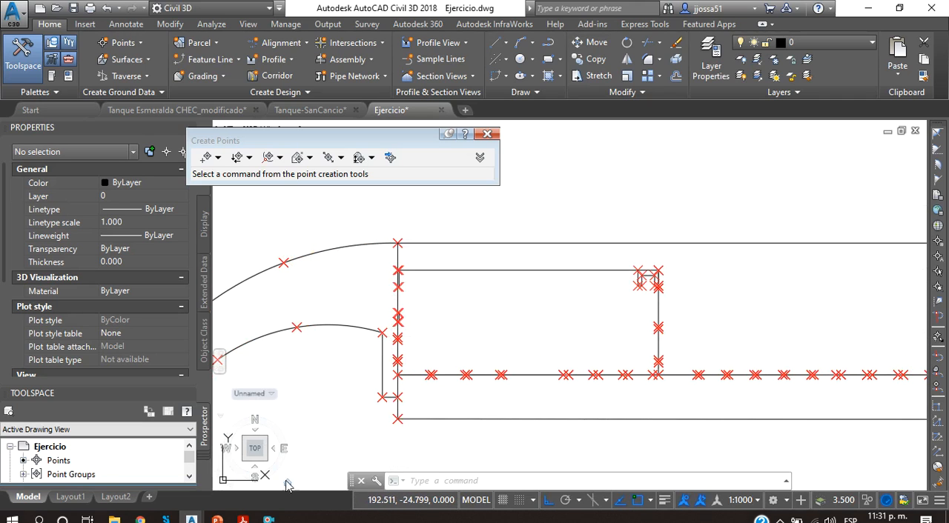
Step: Examine cross-sections A-A', B-B' and C-C' of the tank in Tanque Sancancio Final.pdf and close the view of the plan
{"action": "mouse_move", "coordinate": [242, 519]}
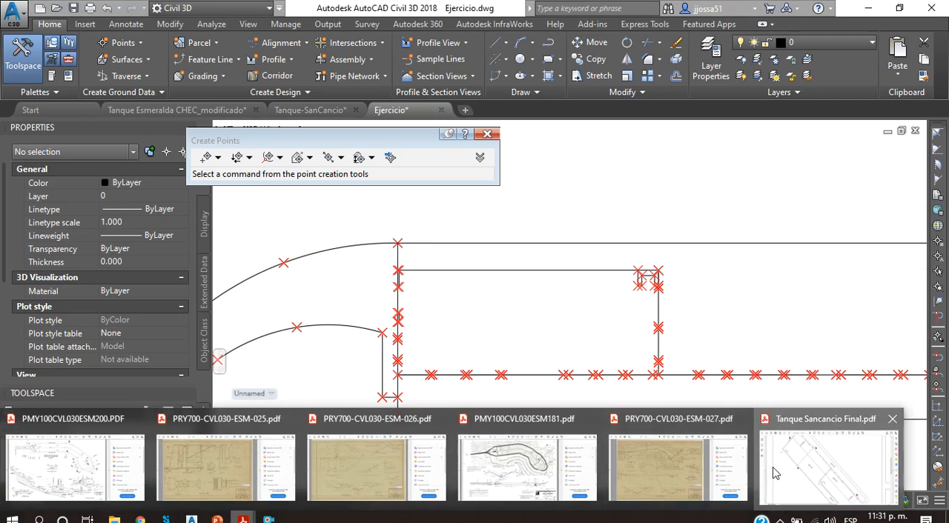
{"action": "left_click", "coordinate": [823, 465]}
{"action": "scroll", "coordinate": [576, 334], "scroll_direction": "down", "scroll_amount": 5}
{"action": "left_click_drag", "start_coordinate": [523, 506], "coordinate": [758, 504]}
{"action": "scroll", "coordinate": [666, 445], "scroll_direction": "down", "scroll_amount": 3}
{"action": "scroll", "coordinate": [665, 447], "scroll_direction": "down", "scroll_amount": 1}
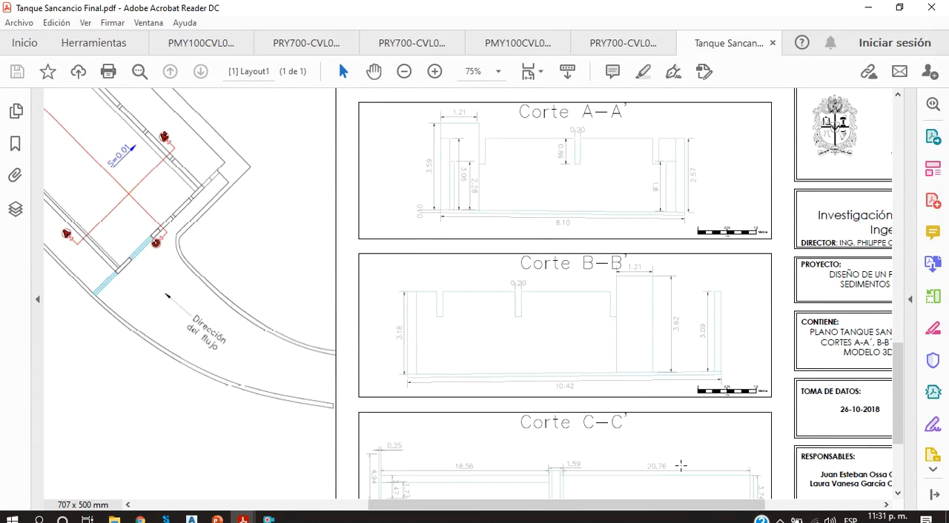
{"action": "scroll", "coordinate": [667, 309], "scroll_direction": "down", "scroll_amount": 2}
{"action": "scroll", "coordinate": [669, 311], "scroll_direction": "up", "scroll_amount": 2}
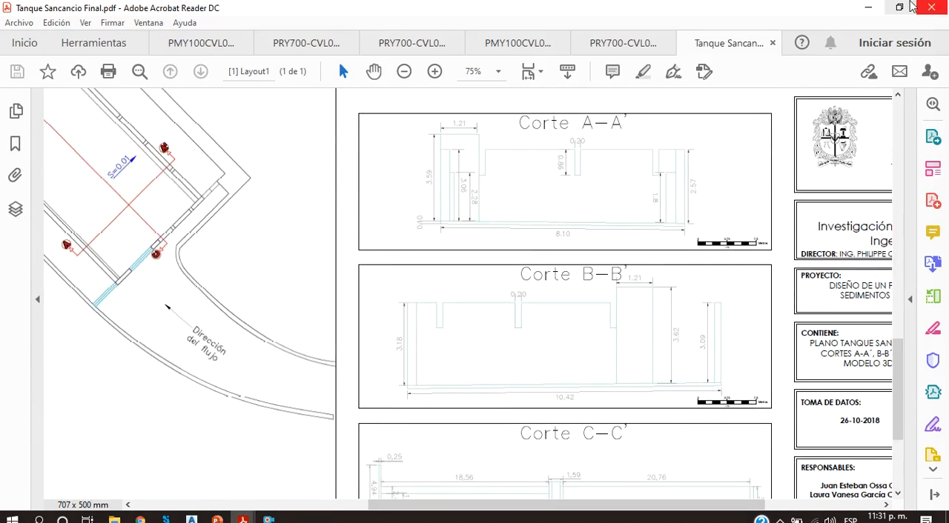
{"action": "left_click", "coordinate": [866, 8]}
Step: Examine the rectangular tank in the Ejercicio drawing and the inlet channel from its upstream end through the bends to the tank
{"action": "scroll", "coordinate": [755, 265], "scroll_direction": "down", "scroll_amount": 3}
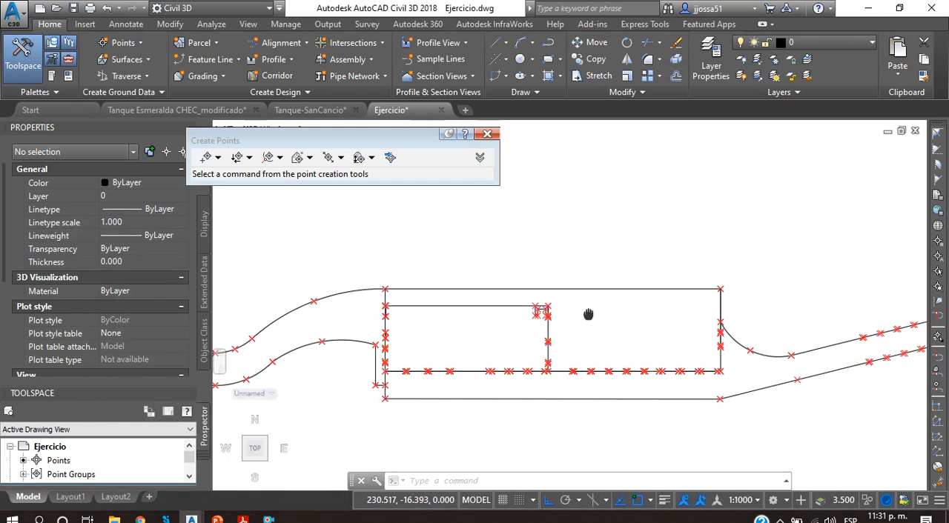
{"action": "middle_click_drag", "start_coordinate": [656, 296], "coordinate": [569, 315]}
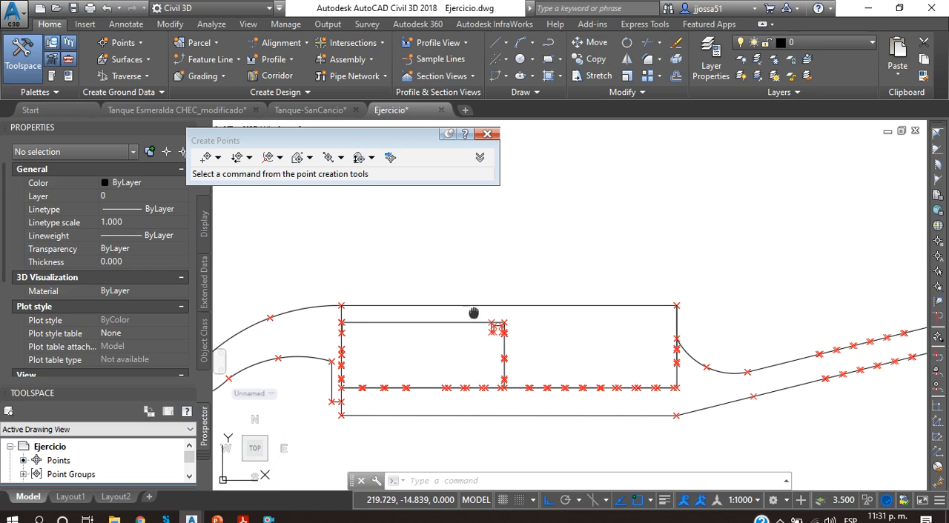
{"action": "middle_click_drag", "start_coordinate": [472, 312], "coordinate": [697, 301]}
{"action": "scroll", "coordinate": [697, 301], "scroll_direction": "down", "scroll_amount": 2}
{"action": "middle_click_drag", "start_coordinate": [471, 294], "coordinate": [675, 331]}
{"action": "scroll", "coordinate": [676, 332], "scroll_direction": "down", "scroll_amount": 2}
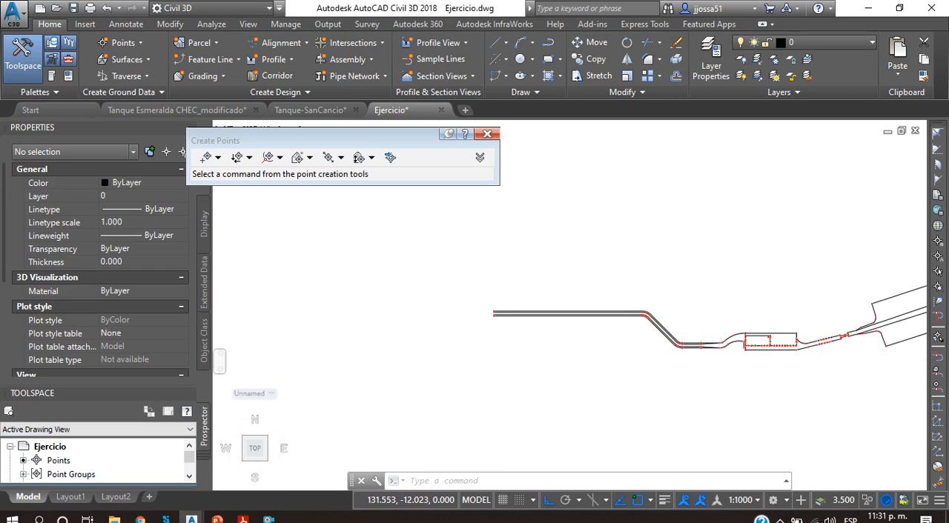
{"action": "scroll", "coordinate": [567, 318], "scroll_direction": "up", "scroll_amount": 2}
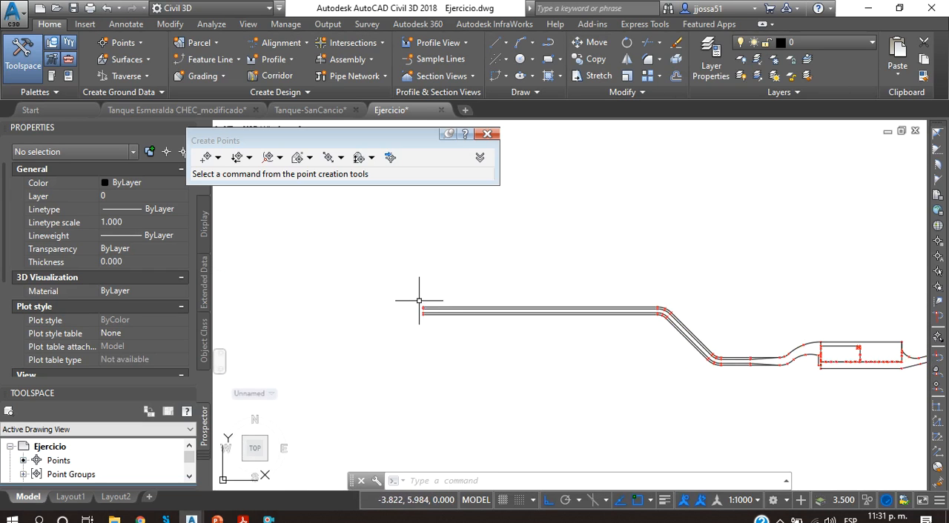
{"action": "middle_click_drag", "start_coordinate": [615, 316], "coordinate": [484, 320]}
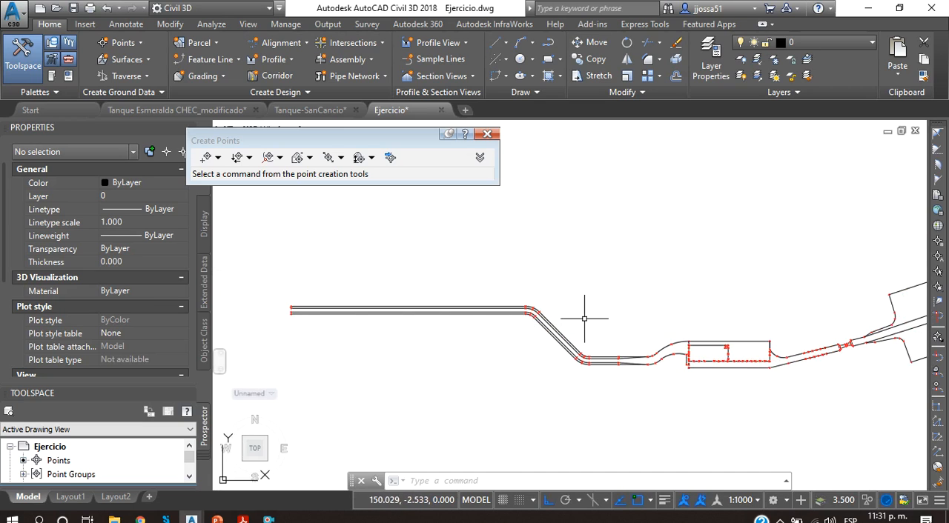
{"action": "middle_click_drag", "start_coordinate": [631, 356], "coordinate": [475, 354]}
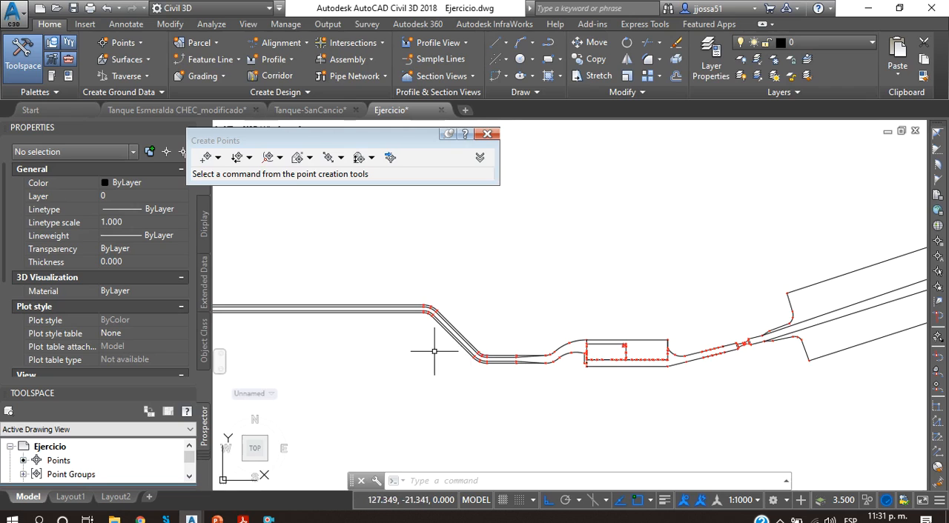
{"action": "middle_click_drag", "start_coordinate": [307, 307], "coordinate": [422, 305]}
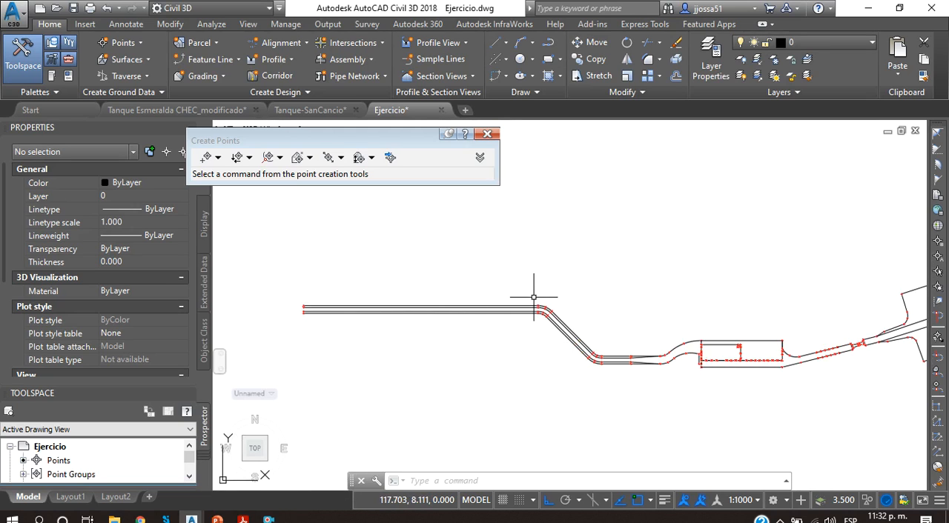
{"action": "middle_click_drag", "start_coordinate": [669, 339], "coordinate": [575, 337]}
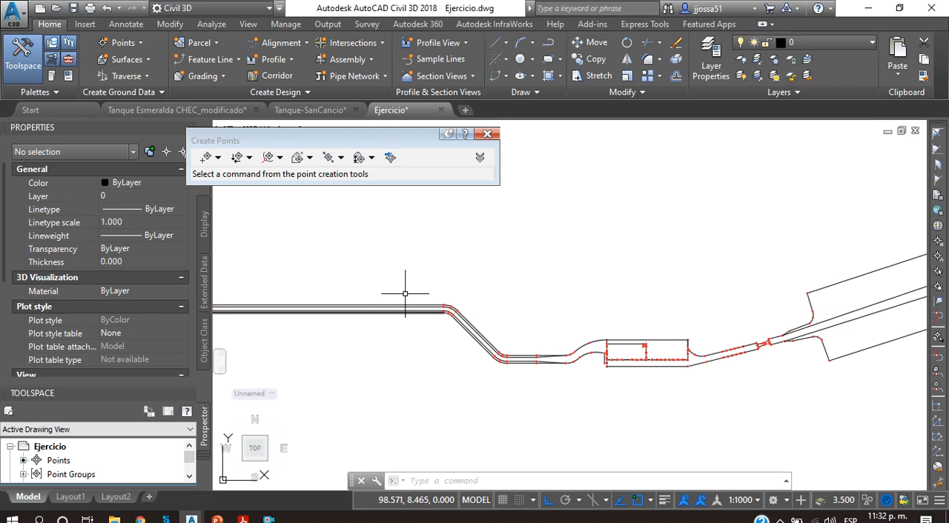
Step: Examine the channel downstream of the tank up to the narrowing, and the overall layout as far as the inclined stretch
{"action": "scroll", "coordinate": [668, 323], "scroll_direction": "up", "scroll_amount": 6}
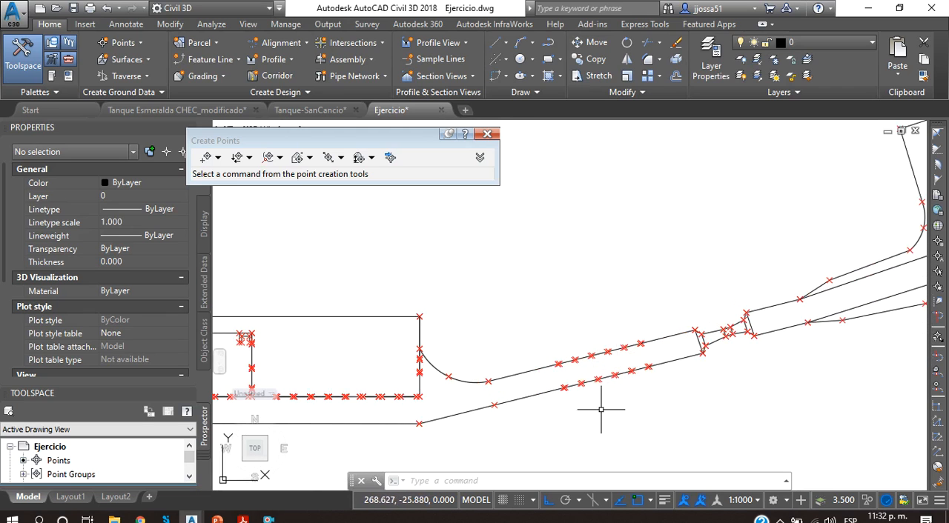
{"action": "scroll", "coordinate": [601, 409], "scroll_direction": "down", "scroll_amount": 4}
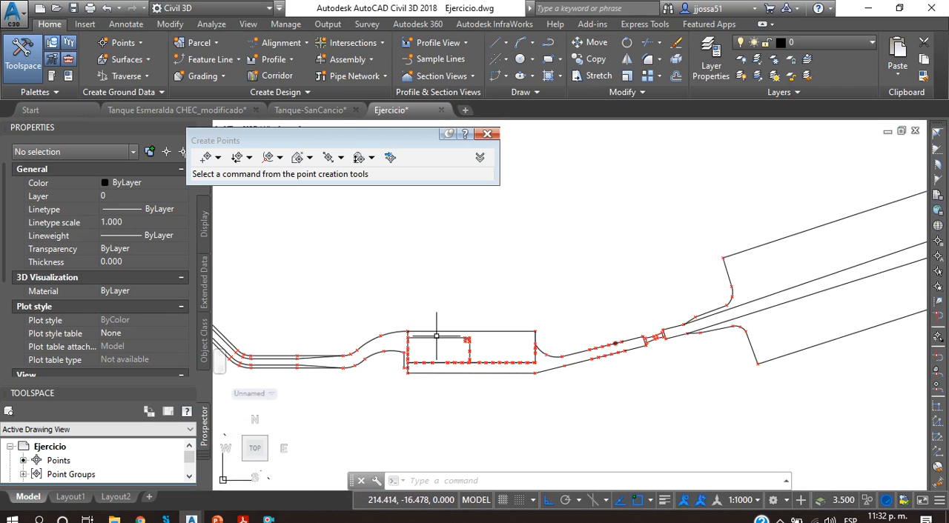
{"action": "scroll", "coordinate": [681, 346], "scroll_direction": "down", "scroll_amount": 4}
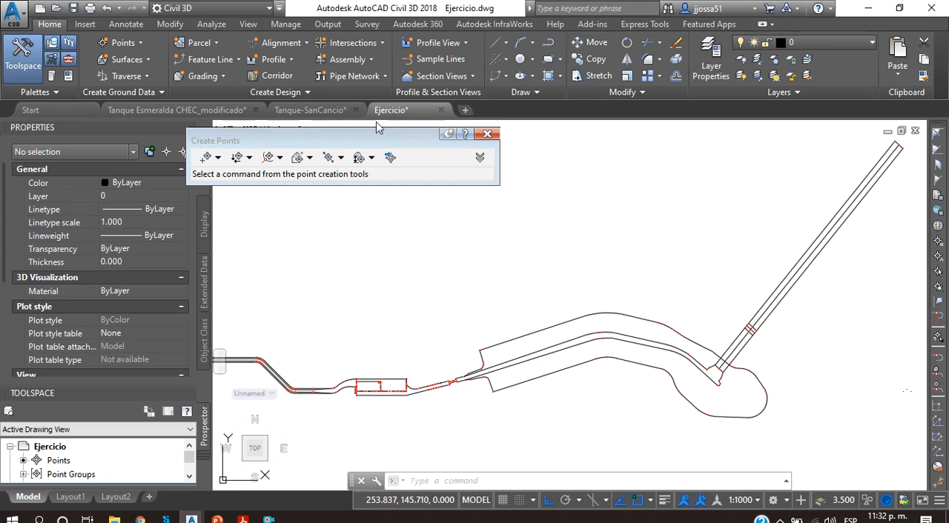
Step: Open the Tanque Esmeralda CHEC_modificado drawing and copy the tank's yellow 01_Breakline Corona outline and red bottom breakline
{"action": "left_click", "coordinate": [176, 110]}
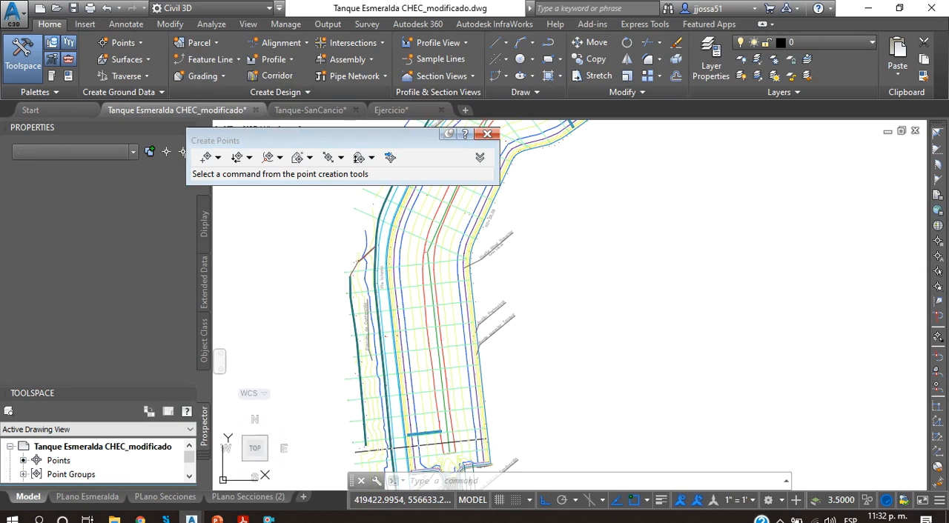
{"action": "scroll", "coordinate": [549, 243], "scroll_direction": "up", "scroll_amount": 5}
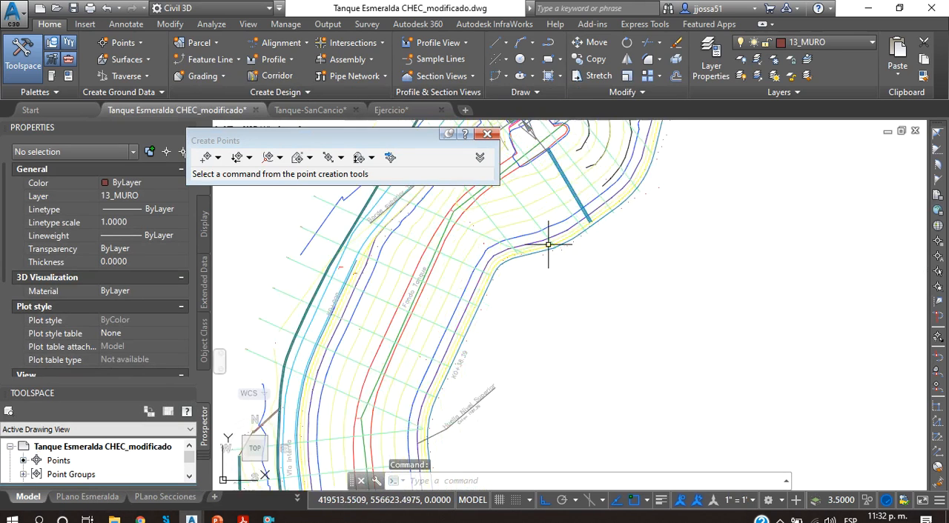
{"action": "left_click", "coordinate": [550, 243]}
{"action": "scroll", "coordinate": [593, 245], "scroll_direction": "down", "scroll_amount": 5}
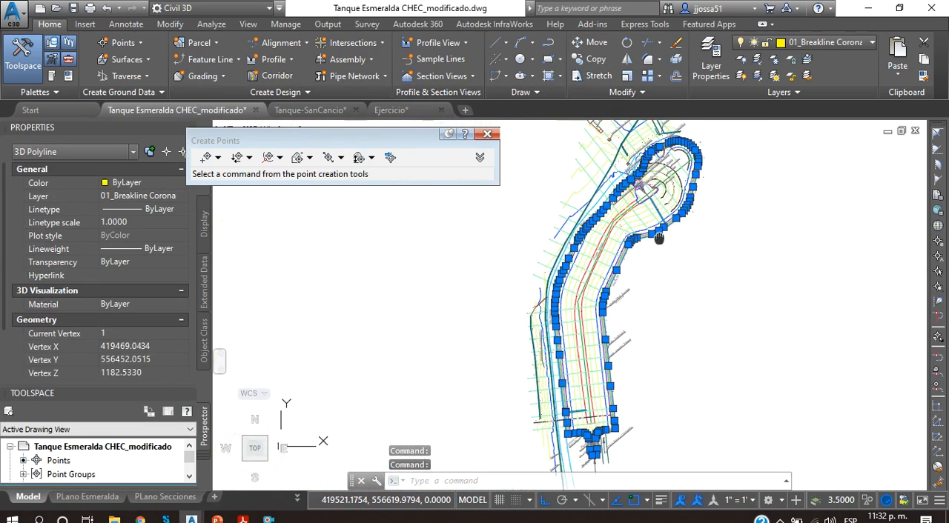
{"action": "scroll", "coordinate": [580, 261], "scroll_direction": "up", "scroll_amount": 4}
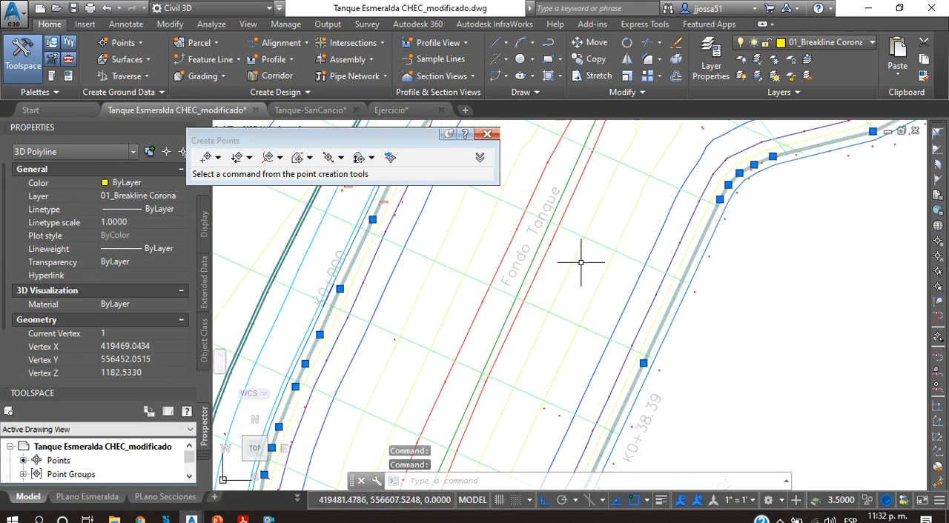
{"action": "left_click", "coordinate": [534, 275]}
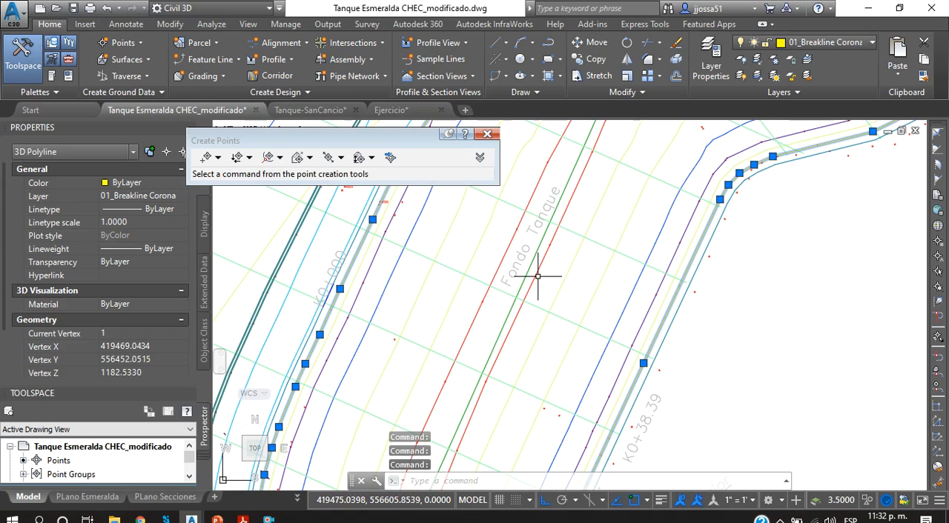
{"action": "left_click", "coordinate": [537, 276]}
{"action": "scroll", "coordinate": [545, 271], "scroll_direction": "down", "scroll_amount": 6}
{"action": "scroll", "coordinate": [599, 264], "scroll_direction": "up", "scroll_amount": 4}
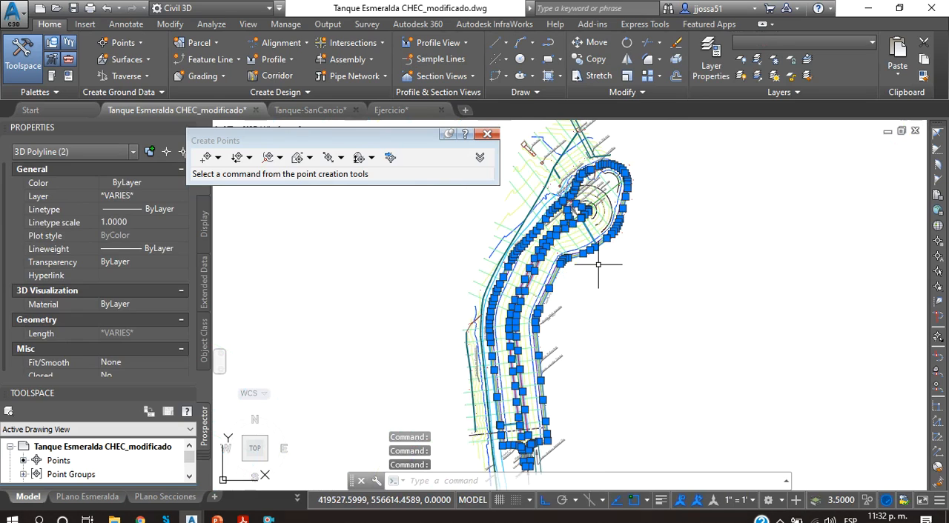
{"action": "key", "text": "ctrl+c"}
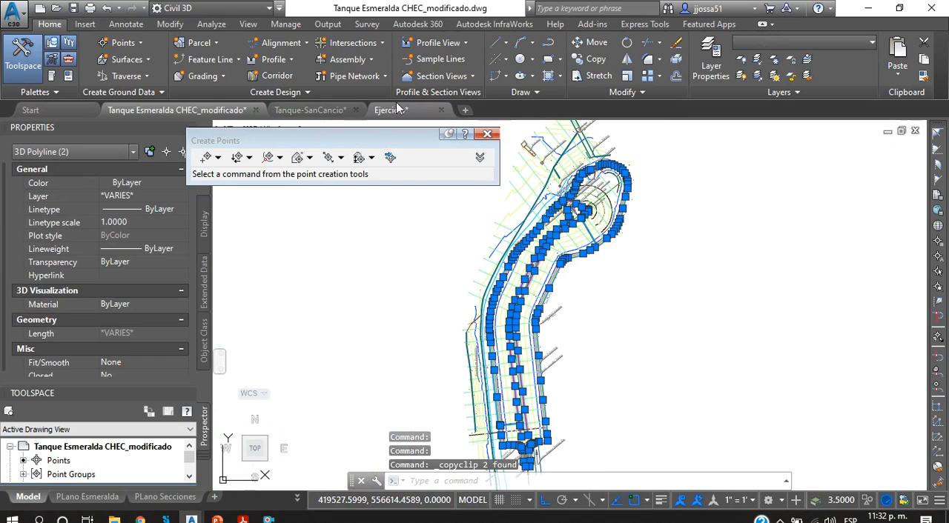
Step: Paste the copied crown and bottom breaklines into the Ejercicio drawing, above the existing channel and tank layout
{"action": "left_click", "coordinate": [398, 109]}
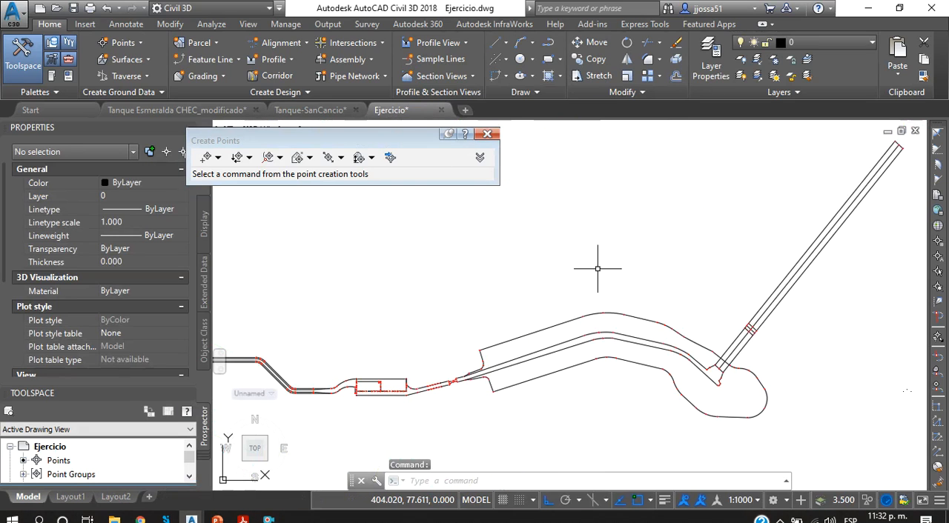
{"action": "key", "text": "ctrl+v"}
{"action": "scroll", "coordinate": [578, 237], "scroll_direction": "down", "scroll_amount": 5}
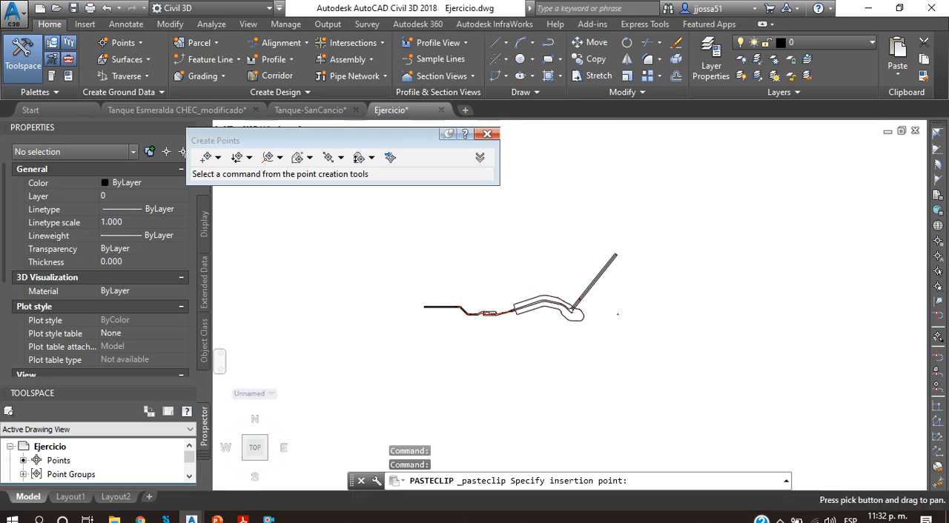
{"action": "left_click", "coordinate": [509, 269]}
{"action": "scroll", "coordinate": [526, 271], "scroll_direction": "up", "scroll_amount": 3}
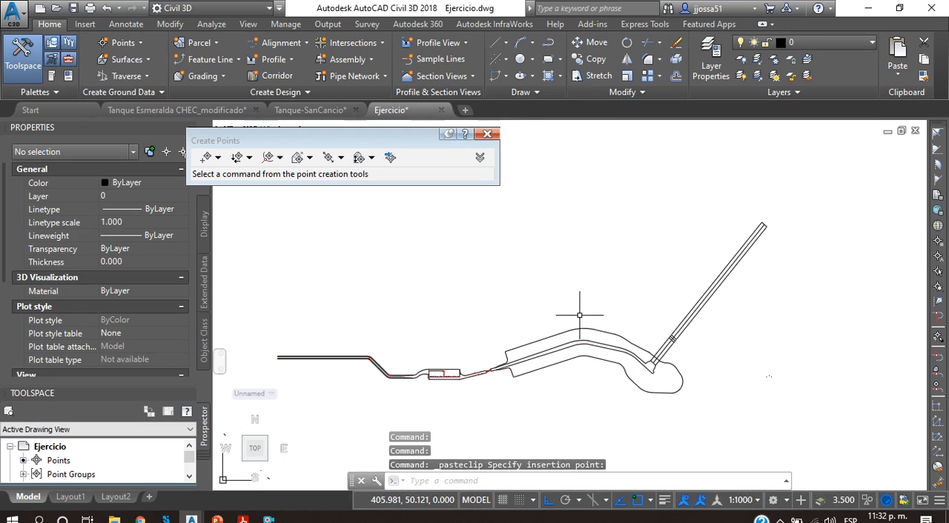
Step: Turn on the 01_Breakline Corona and 02_Breakline Fondo layers and compare the pasted breaklines with the existing tank
{"action": "left_click", "coordinate": [768, 44]}
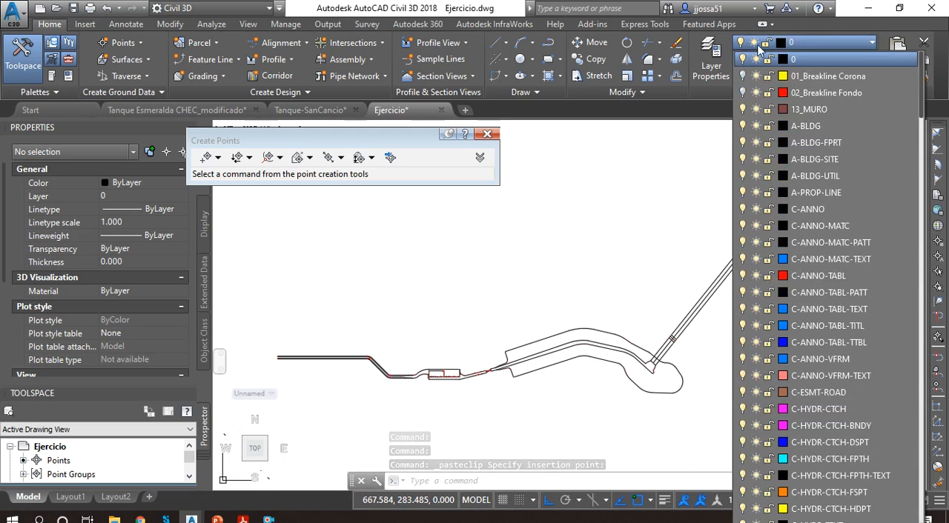
{"action": "left_click", "coordinate": [744, 92]}
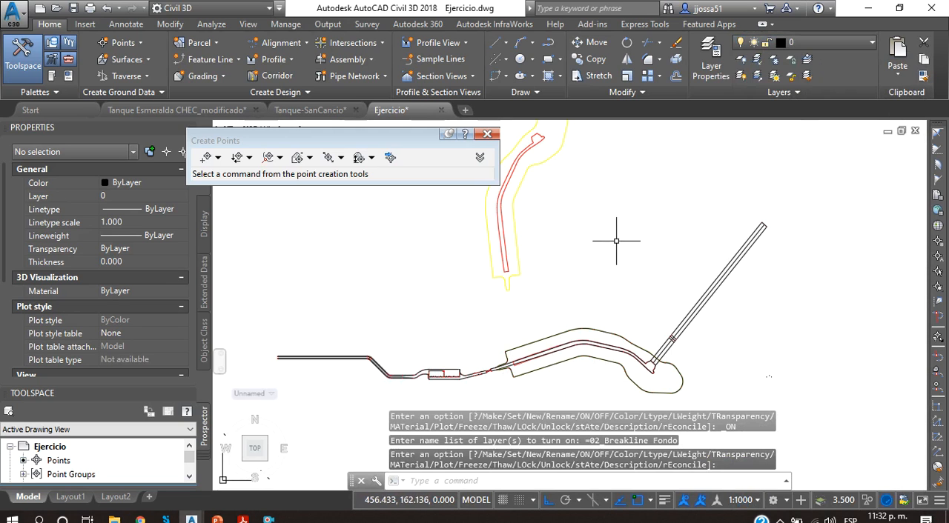
{"action": "scroll", "coordinate": [612, 255], "scroll_direction": "down", "scroll_amount": 3}
{"action": "scroll", "coordinate": [671, 267], "scroll_direction": "up", "scroll_amount": 4}
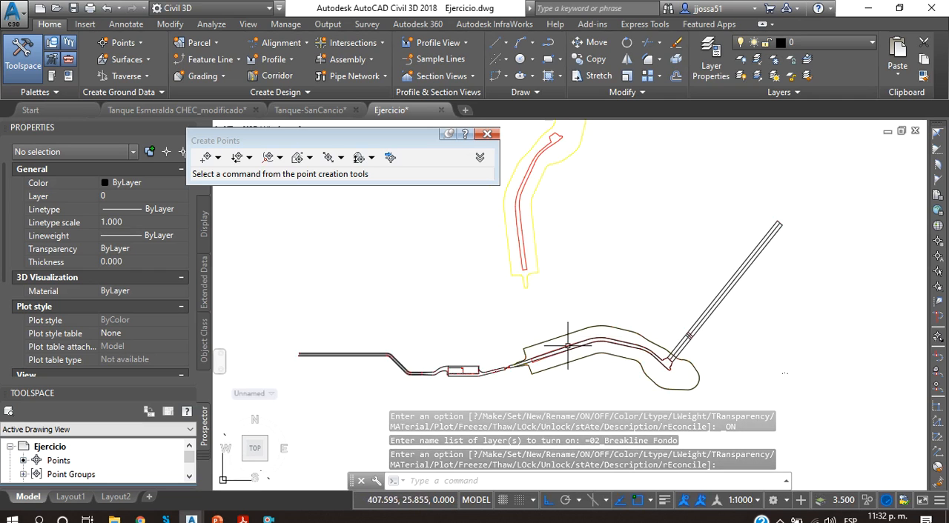
{"action": "scroll", "coordinate": [532, 361], "scroll_direction": "up", "scroll_amount": 6}
{"action": "scroll", "coordinate": [529, 362], "scroll_direction": "up", "scroll_amount": 4}
{"action": "scroll", "coordinate": [569, 292], "scroll_direction": "down", "scroll_amount": 8}
{"action": "middle_click_drag", "start_coordinate": [572, 288], "coordinate": [589, 402]}
{"action": "scroll", "coordinate": [603, 369], "scroll_direction": "down", "scroll_amount": 4}
{"action": "scroll", "coordinate": [588, 405], "scroll_direction": "up", "scroll_amount": 4}
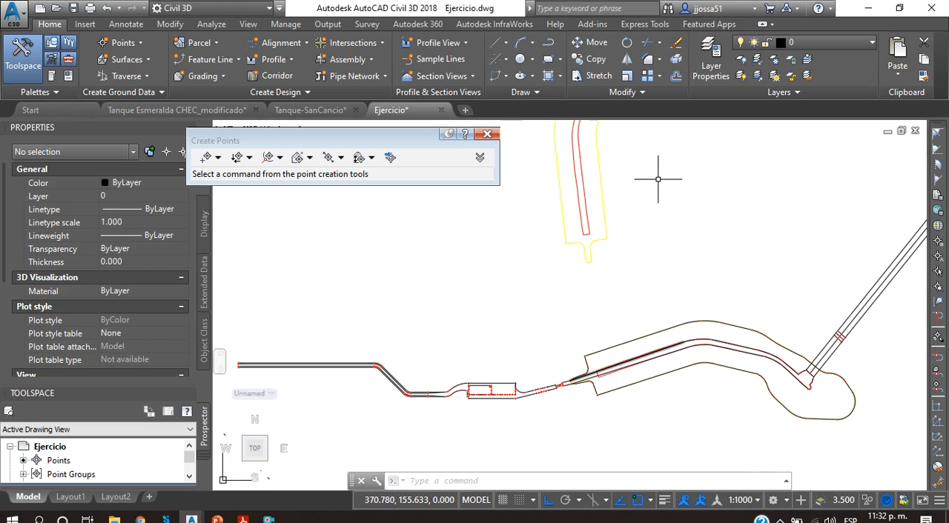
Step: Try to rotate the pasted tank breaklines about the end of their narrow inlet neck
{"action": "scroll", "coordinate": [637, 245], "scroll_direction": "down", "scroll_amount": 3}
{"action": "scroll", "coordinate": [677, 417], "scroll_direction": "up", "scroll_amount": 4}
{"action": "left_click", "coordinate": [682, 411]}
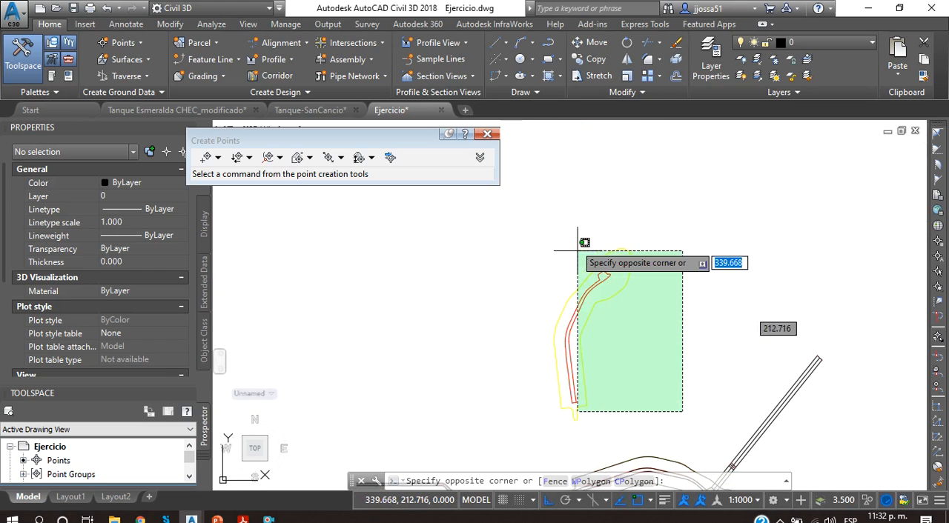
{"action": "left_click", "coordinate": [552, 195]}
{"action": "left_click", "coordinate": [626, 43]}
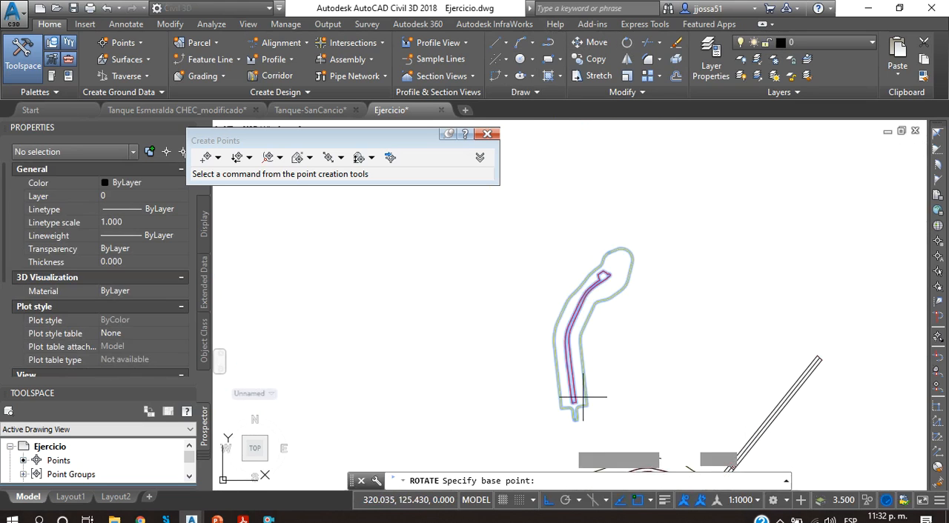
{"action": "scroll", "coordinate": [608, 392], "scroll_direction": "up", "scroll_amount": 5}
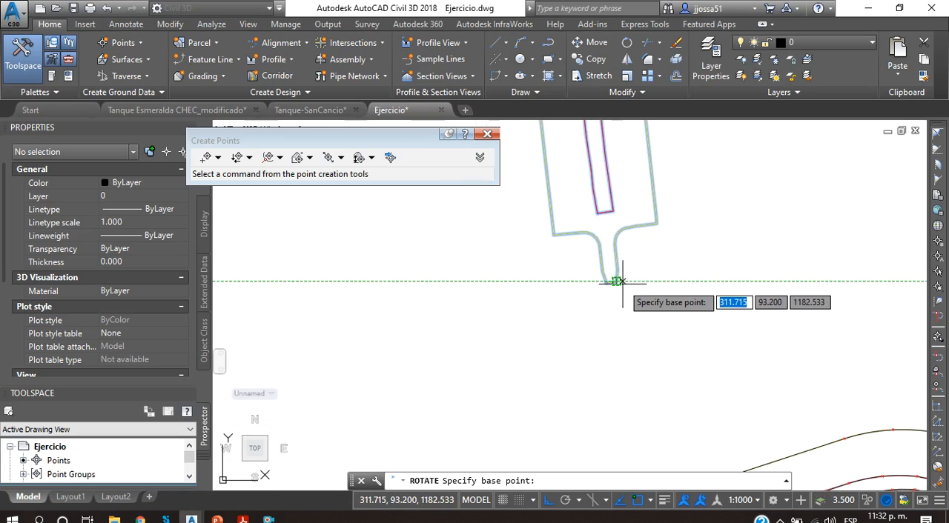
{"action": "left_click", "coordinate": [612, 280]}
{"action": "scroll", "coordinate": [647, 324], "scroll_direction": "down", "scroll_amount": 4}
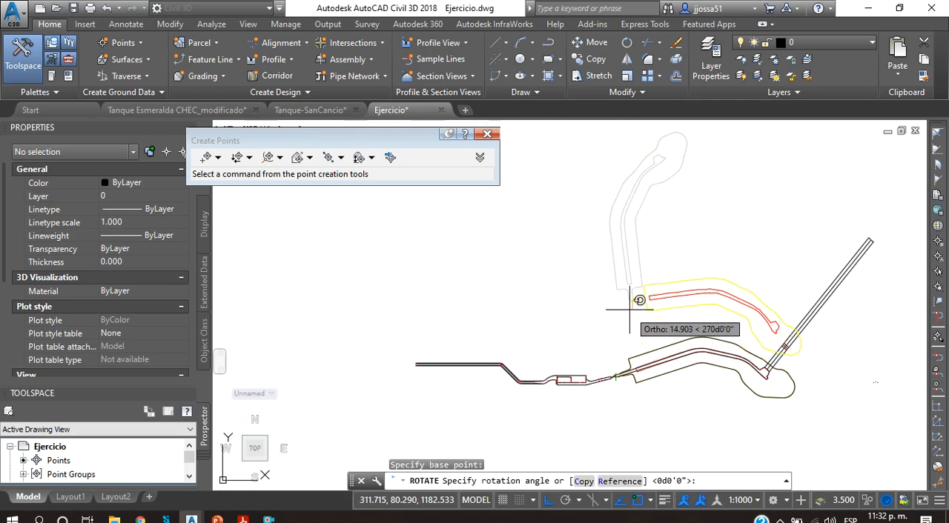
{"action": "key", "text": "Escape"}
Step: Turn off the 02_Breakline Fondo and 01_Breakline Corona layers
{"action": "scroll", "coordinate": [767, 266], "scroll_direction": "down", "scroll_amount": 3}
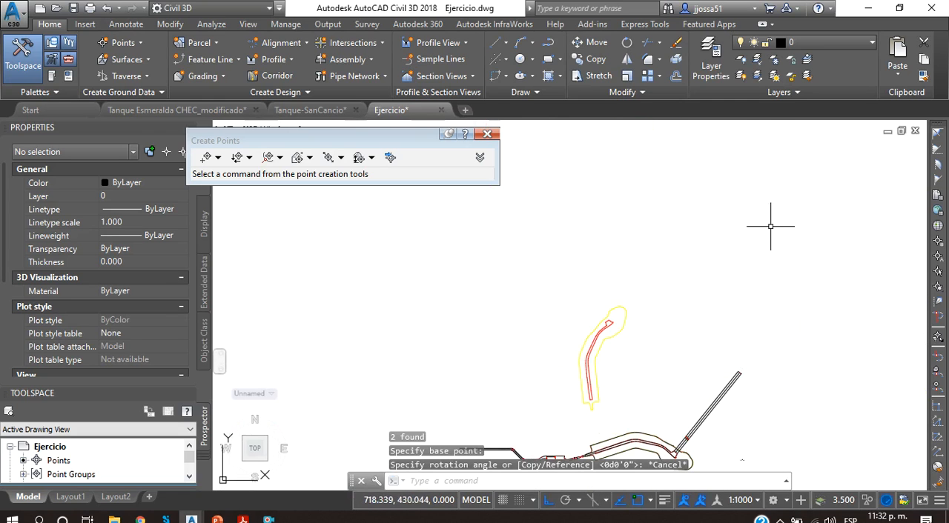
{"action": "left_click", "coordinate": [830, 43]}
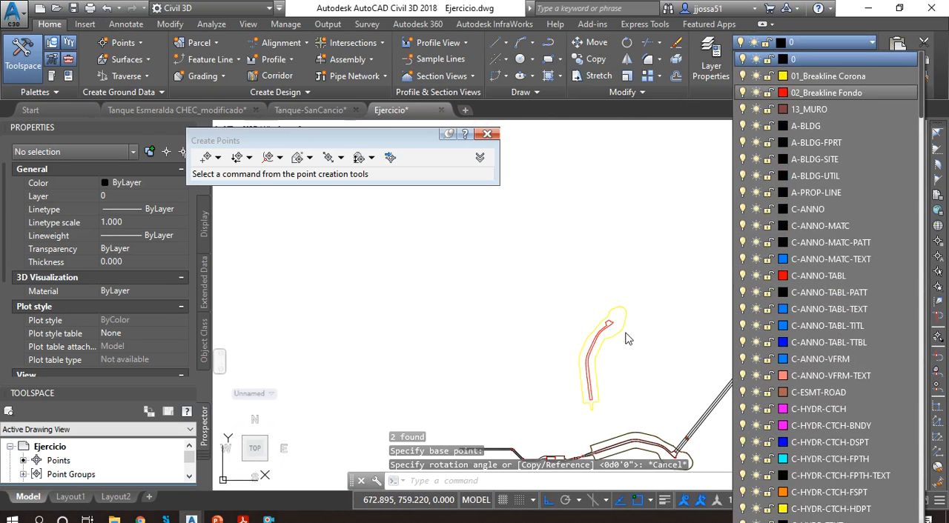
{"action": "left_click", "coordinate": [742, 93]}
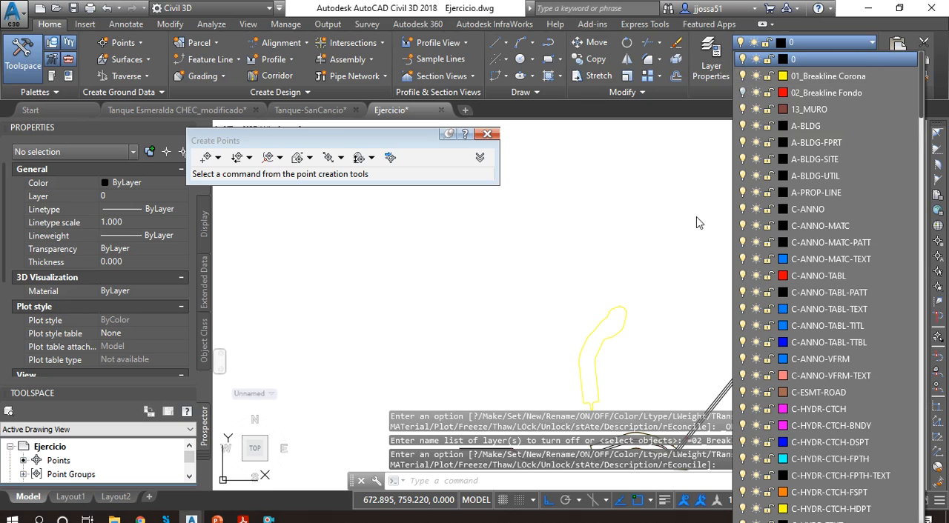
{"action": "left_click", "coordinate": [742, 76]}
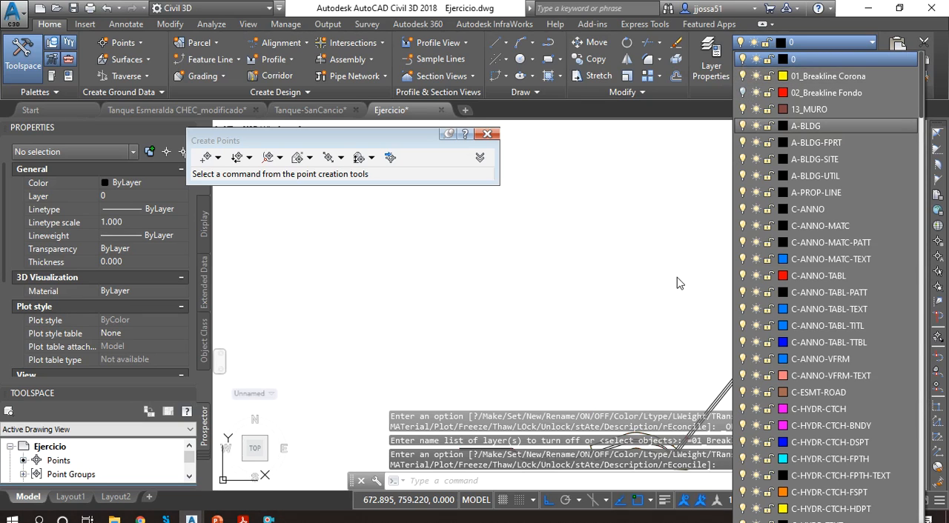
Step: Examine the transition where the narrow channel opens into the large curved tank in the Ejercicio drawing
{"action": "middle_click_drag", "start_coordinate": [606, 363], "coordinate": [606, 174]}
{"action": "scroll", "coordinate": [609, 237], "scroll_direction": "up", "scroll_amount": 6}
{"action": "middle_click_drag", "start_coordinate": [697, 246], "coordinate": [566, 322]}
{"action": "scroll", "coordinate": [491, 352], "scroll_direction": "up", "scroll_amount": 6}
{"action": "middle_click_drag", "start_coordinate": [633, 219], "coordinate": [478, 408]}
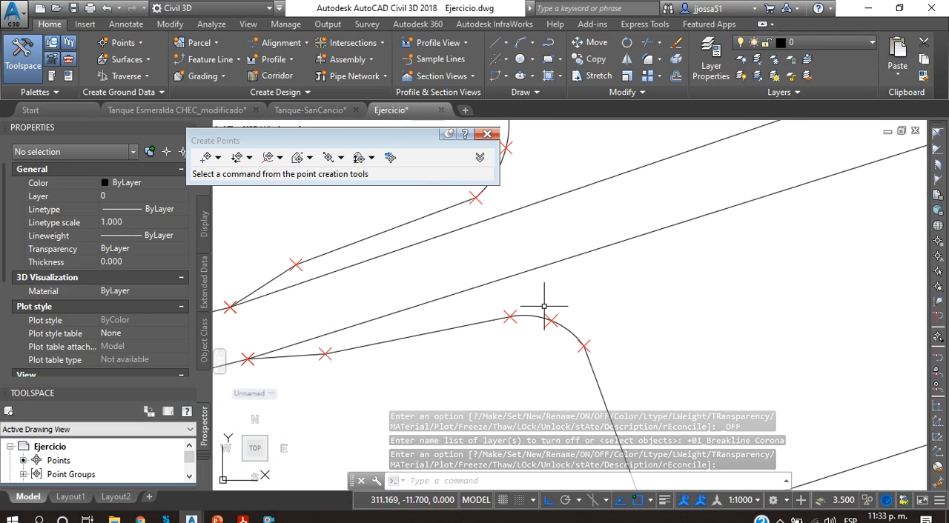
{"action": "scroll", "coordinate": [541, 326], "scroll_direction": "down", "scroll_amount": 2}
Step: Return to the Tanque Esmeralda drawing, examine the tank's inlet end and select its TIN surface
{"action": "left_click", "coordinate": [195, 110]}
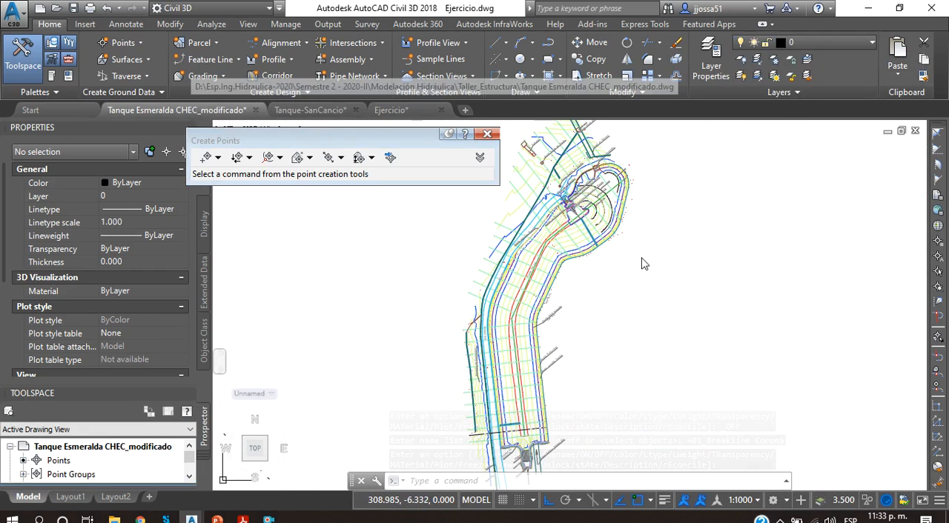
{"action": "scroll", "coordinate": [572, 385], "scroll_direction": "up", "scroll_amount": 4}
{"action": "scroll", "coordinate": [558, 409], "scroll_direction": "up", "scroll_amount": 2}
{"action": "middle_click_drag", "start_coordinate": [558, 409], "coordinate": [694, 250]}
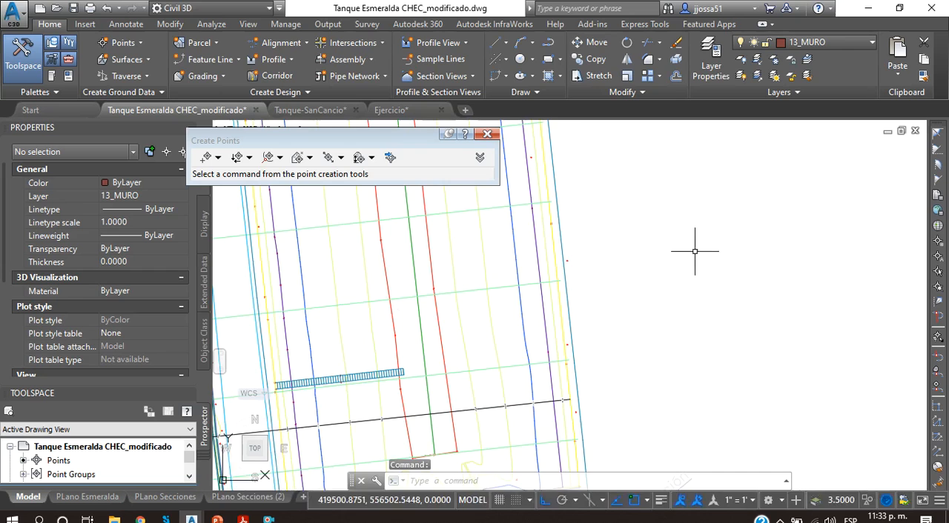
{"action": "scroll", "coordinate": [532, 338], "scroll_direction": "down", "scroll_amount": 4}
{"action": "middle_click_drag", "start_coordinate": [532, 338], "coordinate": [594, 302]}
{"action": "left_click", "coordinate": [580, 293]}
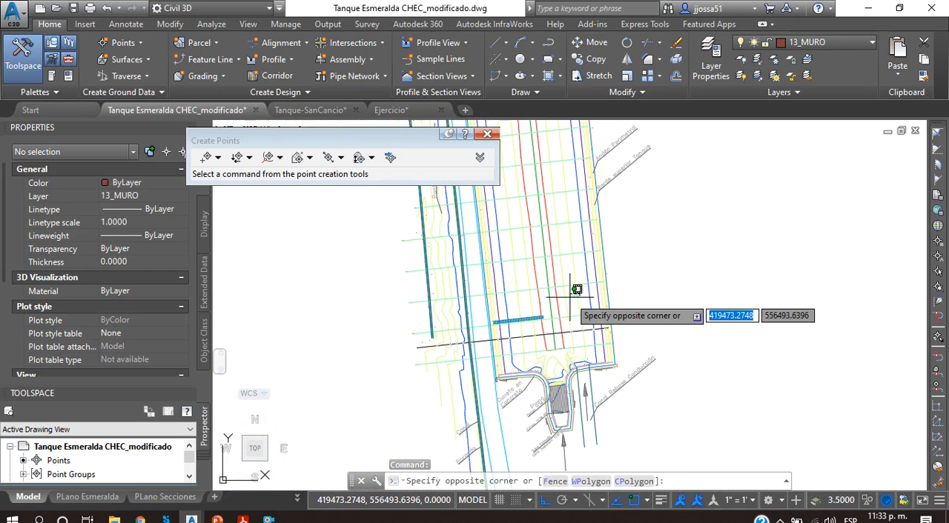
{"action": "left_click", "coordinate": [569, 298]}
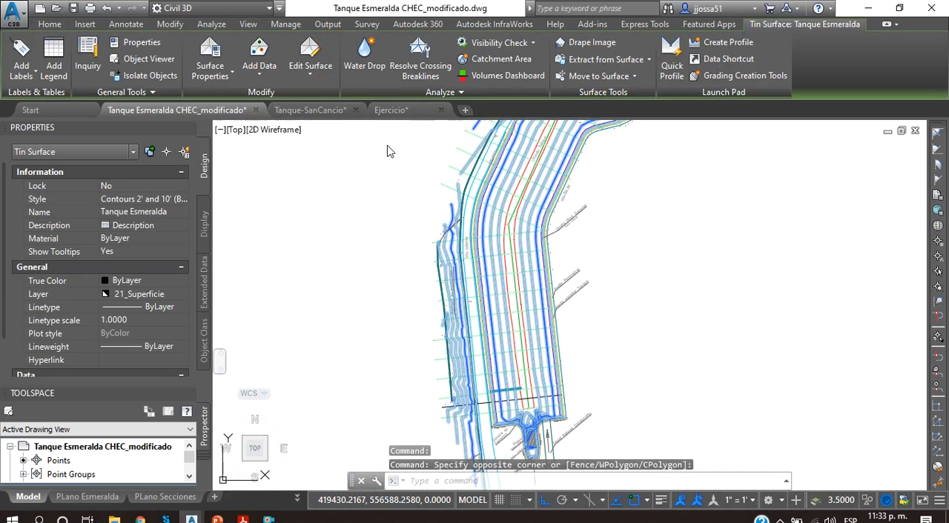
Step: Return to the Ejercicio drawing and examine the large tank's rounded end where the inclined stretch begins
{"action": "left_click", "coordinate": [390, 110]}
{"action": "scroll", "coordinate": [549, 287], "scroll_direction": "down", "scroll_amount": 4}
{"action": "mouse_move", "coordinate": [580, 288]}
{"action": "middle_mouse_down"}
{"action": "mouse_move", "coordinate": [538, 323]}
{"action": "mouse_move", "coordinate": [431, 359]}
{"action": "middle_mouse_up"}
{"action": "scroll", "coordinate": [748, 234], "scroll_direction": "down", "scroll_amount": 2}
{"action": "middle_click_drag", "start_coordinate": [765, 236], "coordinate": [349, 274]}
{"action": "scroll", "coordinate": [649, 379], "scroll_direction": "up", "scroll_amount": 4}
{"action": "scroll", "coordinate": [650, 344], "scroll_direction": "down", "scroll_amount": 2}
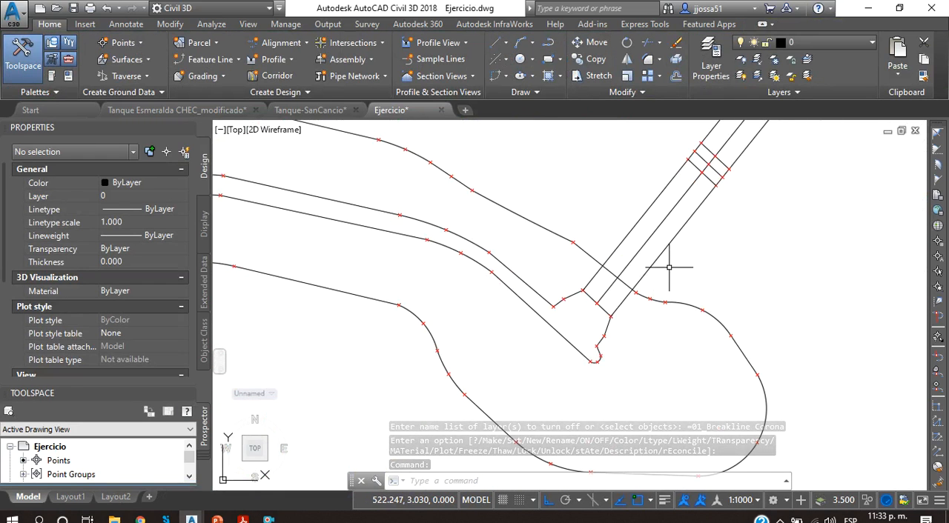
Step: Examine the inclined stretch from the tank past its cross lines up to its far end
{"action": "scroll", "coordinate": [683, 214], "scroll_direction": "down", "scroll_amount": 2}
{"action": "middle_click_drag", "start_coordinate": [642, 324], "coordinate": [642, 342]}
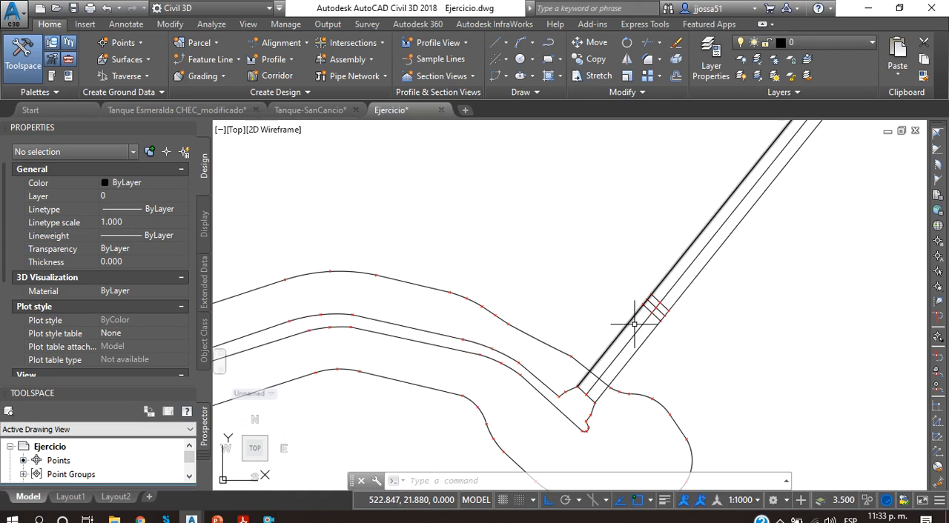
{"action": "middle_click_drag", "start_coordinate": [676, 292], "coordinate": [646, 307]}
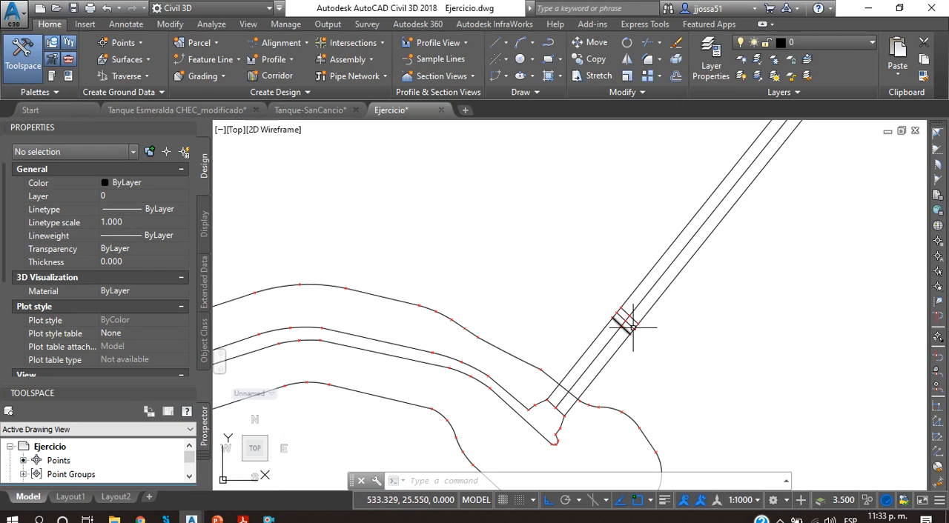
{"action": "scroll", "coordinate": [682, 322], "scroll_direction": "down", "scroll_amount": 2}
{"action": "scroll", "coordinate": [663, 322], "scroll_direction": "down", "scroll_amount": 2}
{"action": "middle_click_drag", "start_coordinate": [663, 321], "coordinate": [585, 375]}
{"action": "scroll", "coordinate": [585, 375], "scroll_direction": "up", "scroll_amount": 2}
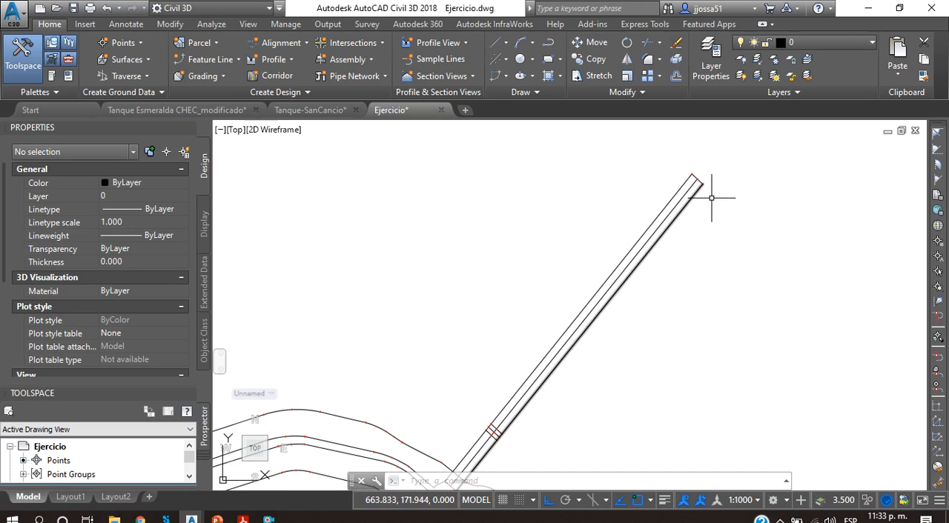
Step: Set Start Z and End Z of the inclined stretch's southeast edge line to 0 and deselect it
{"action": "left_click", "coordinate": [675, 212]}
{"action": "scroll", "coordinate": [104, 295], "scroll_direction": "down", "scroll_amount": 3}
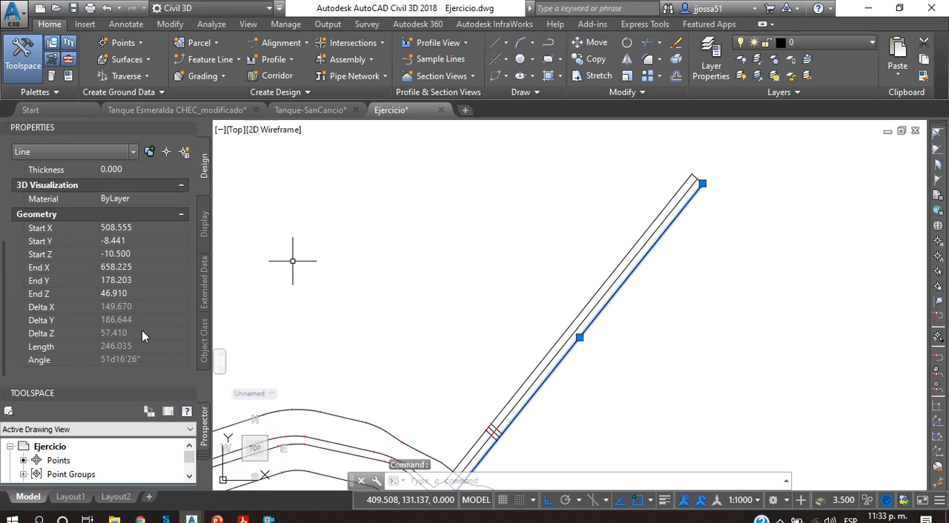
{"action": "left_click", "coordinate": [135, 254]}
{"action": "type", "text": "0"}
{"action": "key", "text": "Tab"}
{"action": "left_click", "coordinate": [144, 286]}
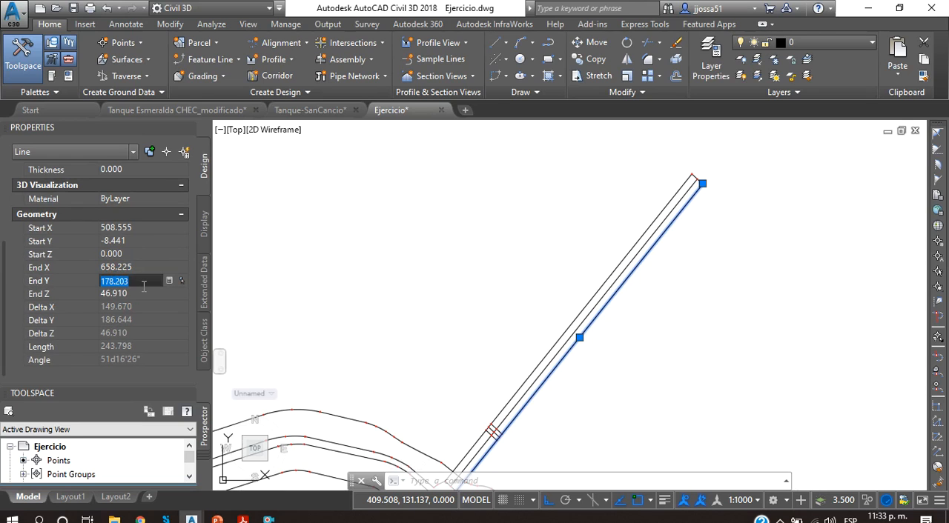
{"action": "left_click", "coordinate": [151, 299]}
{"action": "type", "text": "0"}
{"action": "key", "text": "Return"}
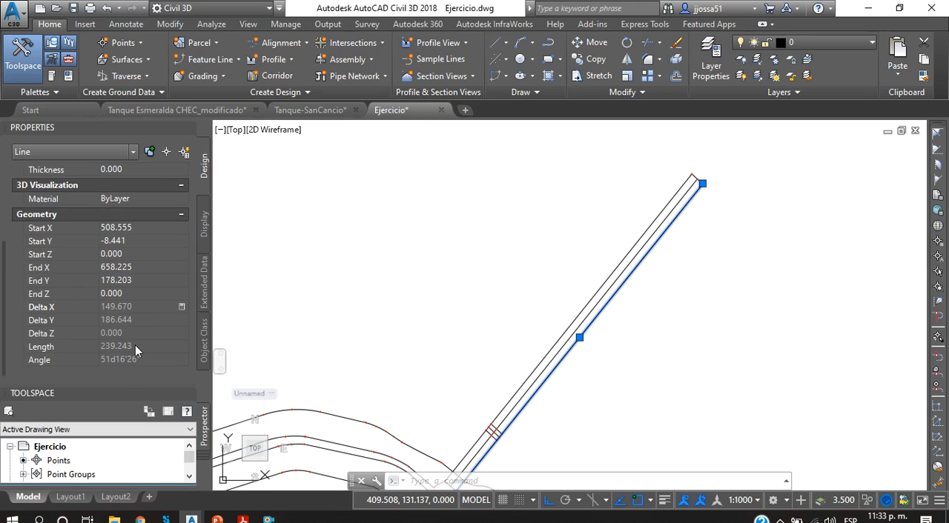
{"action": "key", "text": "Escape"}
{"action": "scroll", "coordinate": [709, 271], "scroll_direction": "down", "scroll_amount": 4}
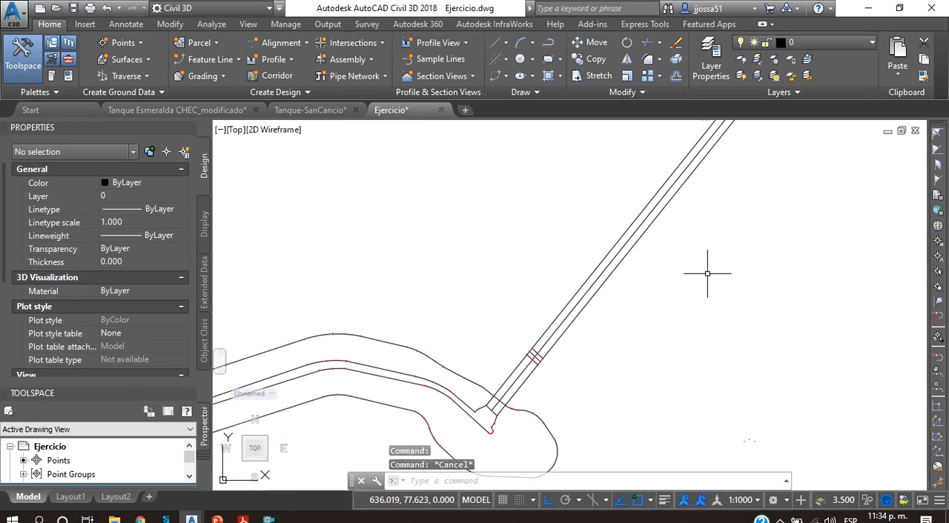
Step: Examine the inclined stretch together with the tank and the rest of the channel in the Ejercicio drawing
{"action": "middle_click_drag", "start_coordinate": [642, 318], "coordinate": [654, 339]}
{"action": "scroll", "coordinate": [654, 339], "scroll_direction": "down", "scroll_amount": 4}
{"action": "scroll", "coordinate": [672, 318], "scroll_direction": "up", "scroll_amount": 6}
{"action": "mouse_move", "coordinate": [524, 403]}
{"action": "middle_mouse_down"}
{"action": "mouse_move", "coordinate": [641, 318]}
{"action": "mouse_move", "coordinate": [643, 357]}
{"action": "middle_mouse_up"}
{"action": "scroll", "coordinate": [661, 351], "scroll_direction": "down", "scroll_amount": 2}
{"action": "left_click", "coordinate": [818, 375]}
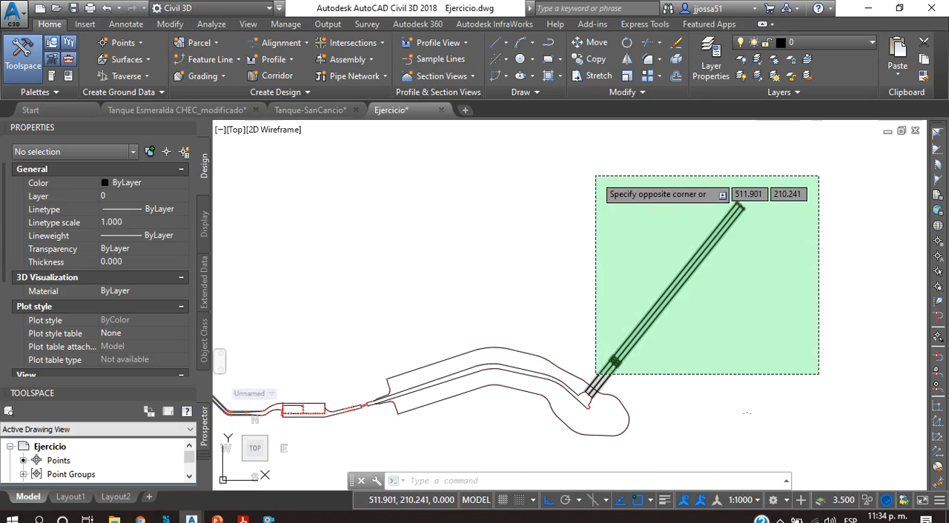
{"action": "key", "text": "Escape"}
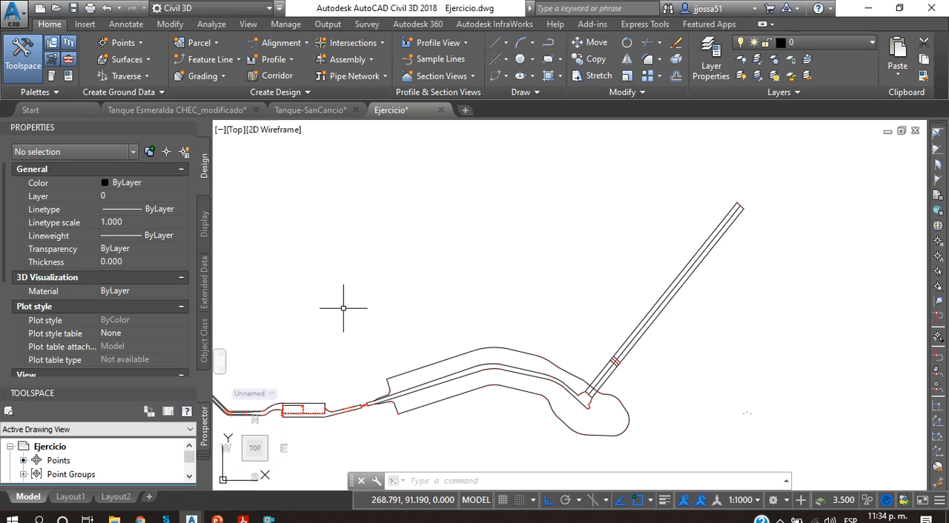
{"action": "scroll", "coordinate": [572, 296], "scroll_direction": "down", "scroll_amount": 4}
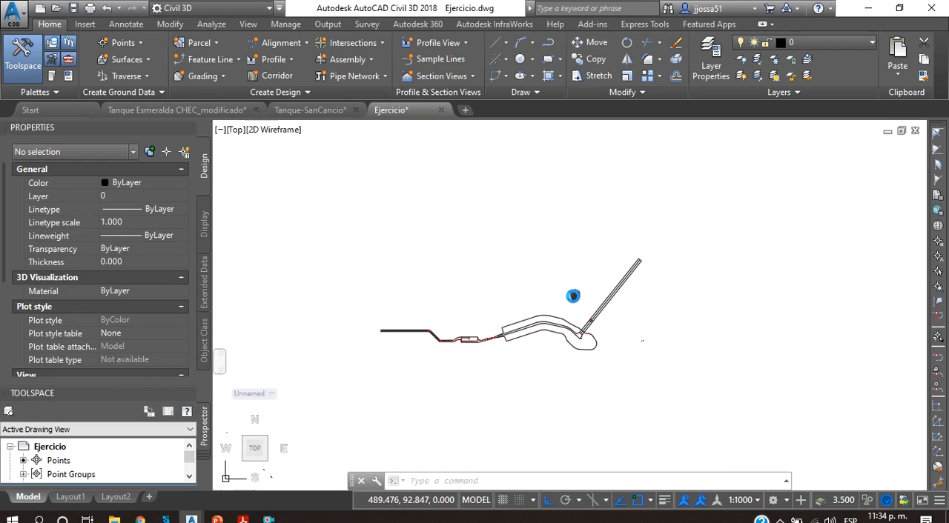
Step: Export the drawing's points in ENZ (space delimited) format to a text file named Puntos Video in Nueva carpeta
{"action": "left_click", "coordinate": [328, 24]}
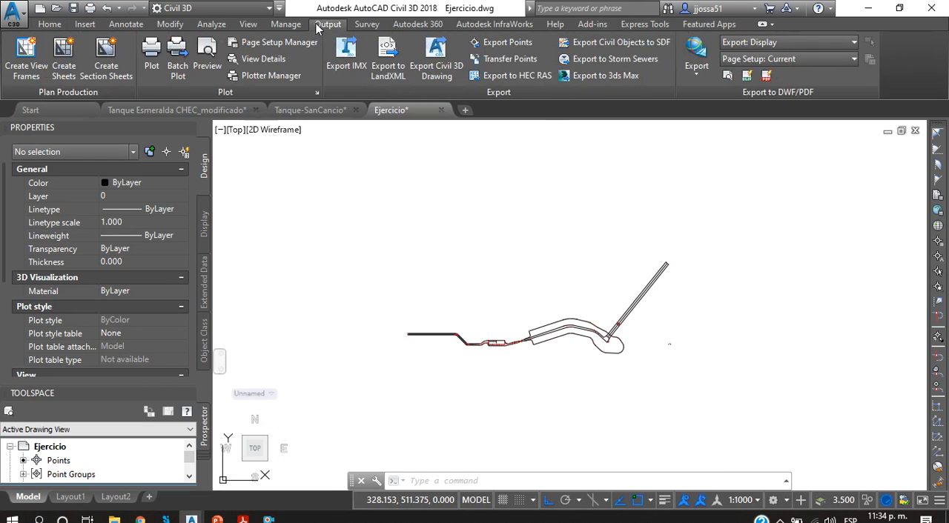
{"action": "left_click", "coordinate": [509, 42]}
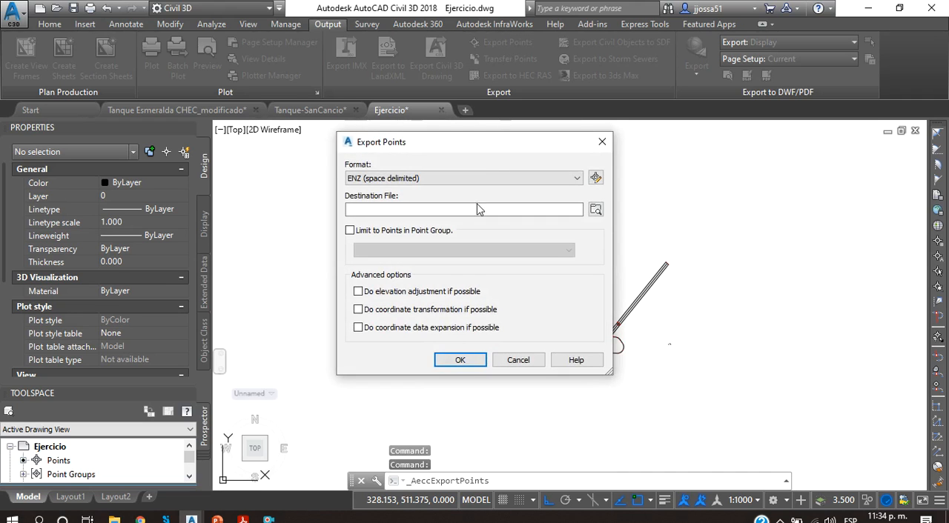
{"action": "left_click", "coordinate": [573, 179]}
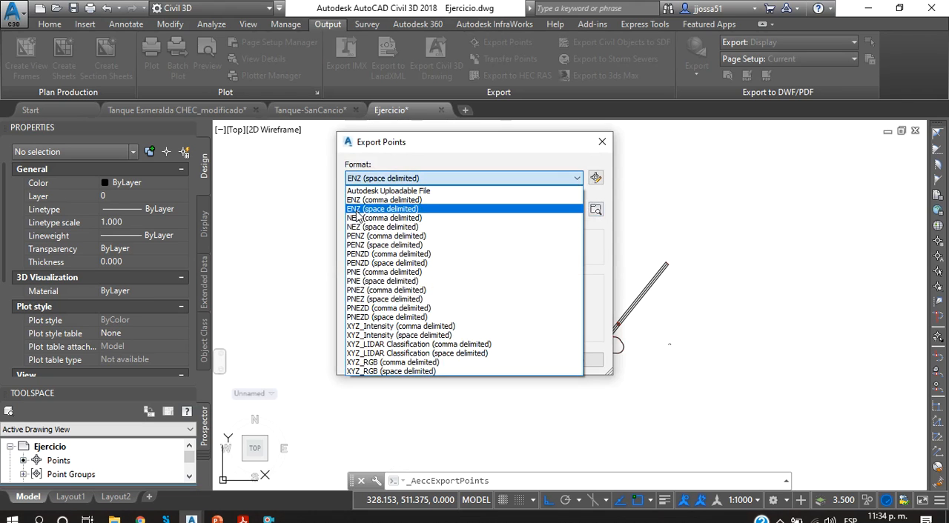
{"action": "left_click", "coordinate": [509, 178]}
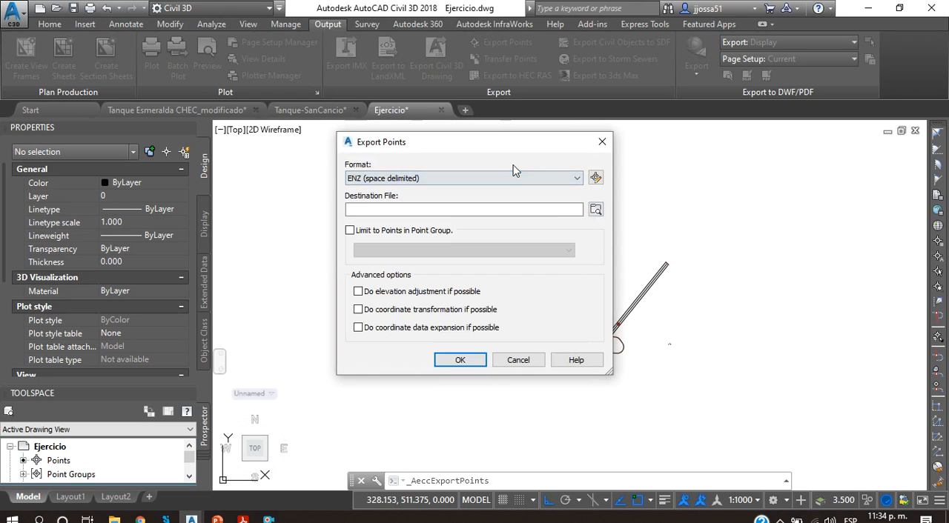
{"action": "left_click", "coordinate": [596, 210]}
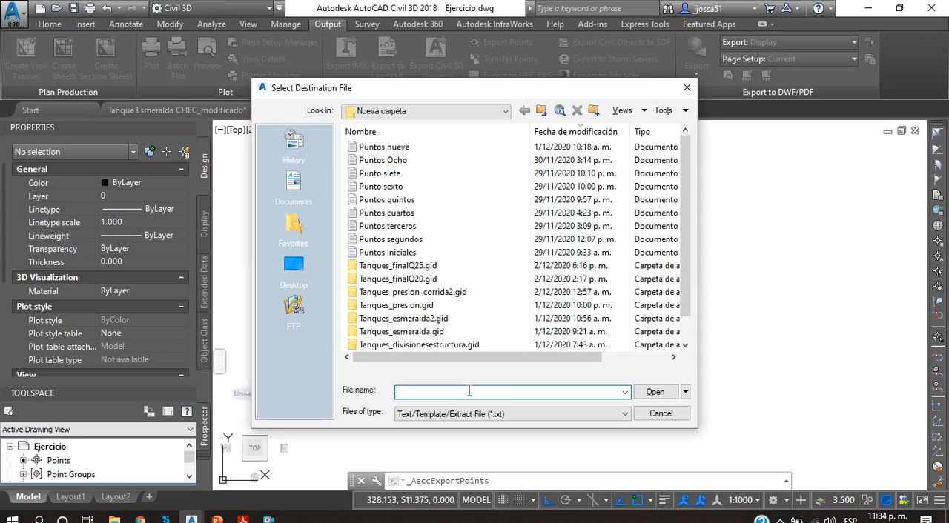
{"action": "type", "text": "Puntos Video"}
{"action": "left_click", "coordinate": [655, 393]}
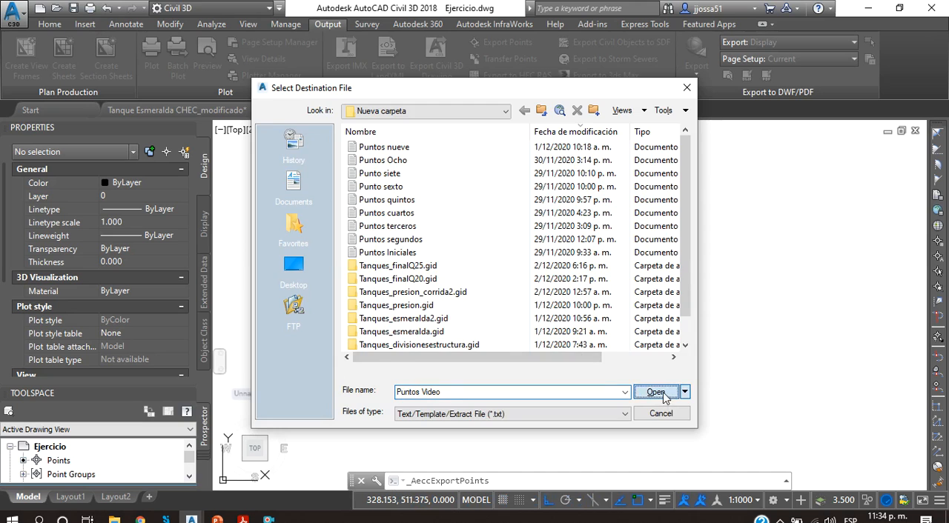
{"action": "left_click", "coordinate": [459, 360]}
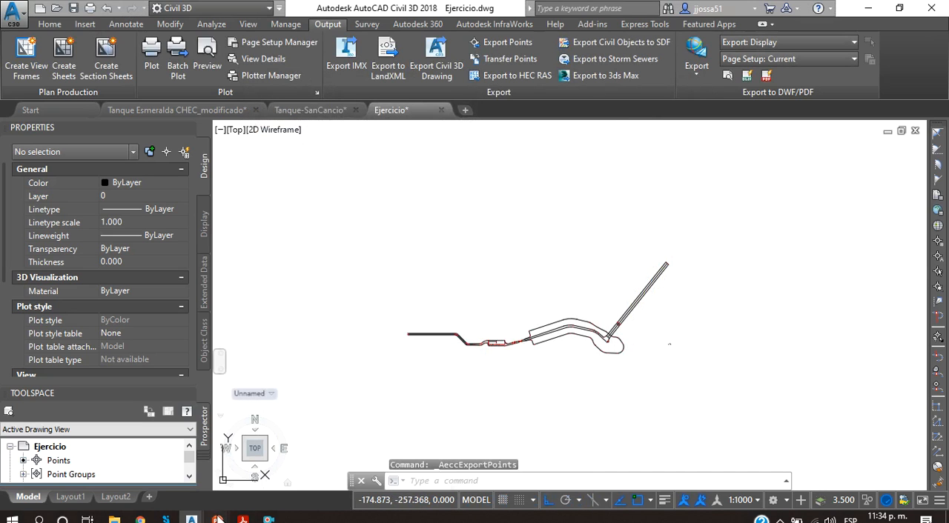
Step: Switch to IBER and start a new empty project
{"action": "mouse_move", "coordinate": [217, 519]}
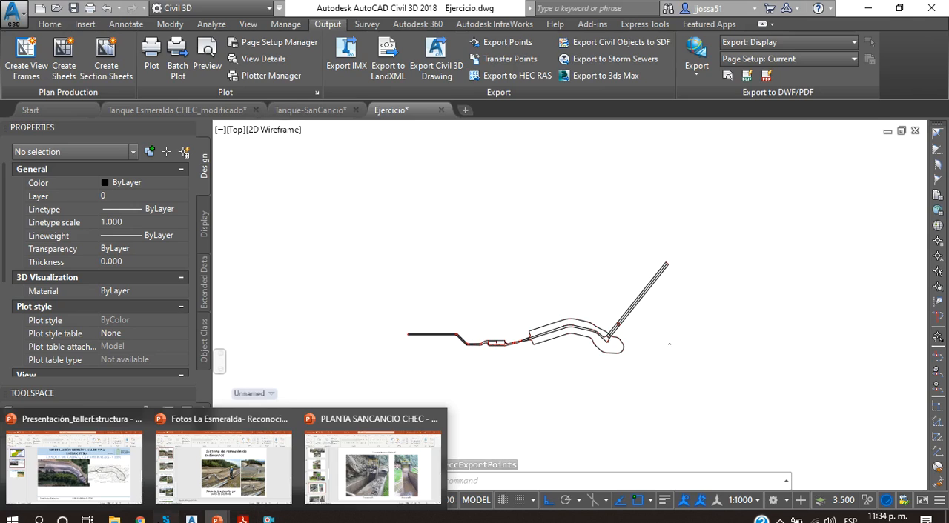
{"action": "left_click", "coordinate": [166, 519]}
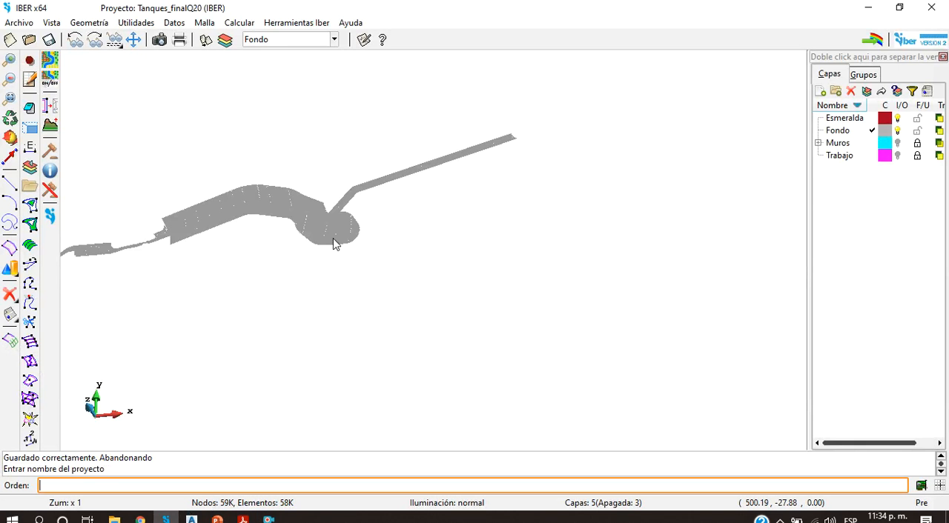
{"action": "left_click", "coordinate": [17, 37]}
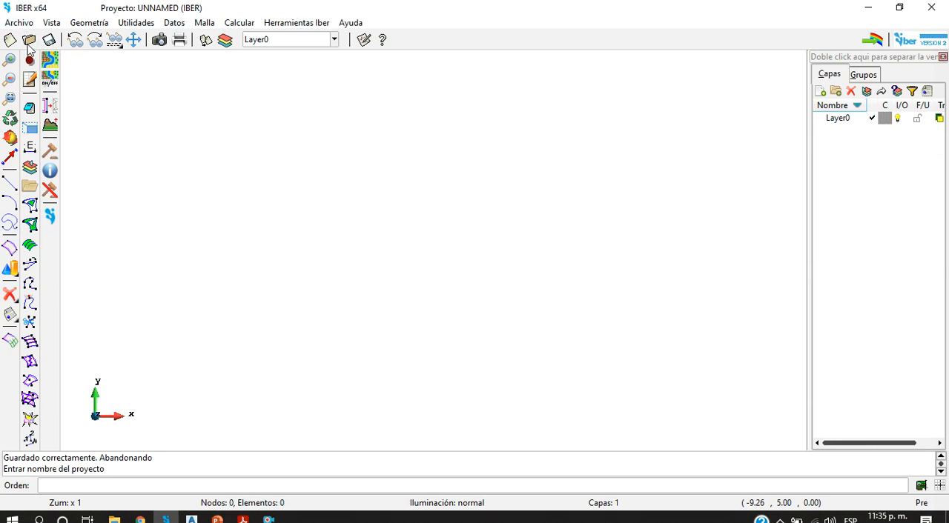
Step: Start an XYZ points import and locate Puntos Video.txt in Nueva carpeta
{"action": "left_click", "coordinate": [19, 22]}
{"action": "mouse_move", "coordinate": [45, 108]}
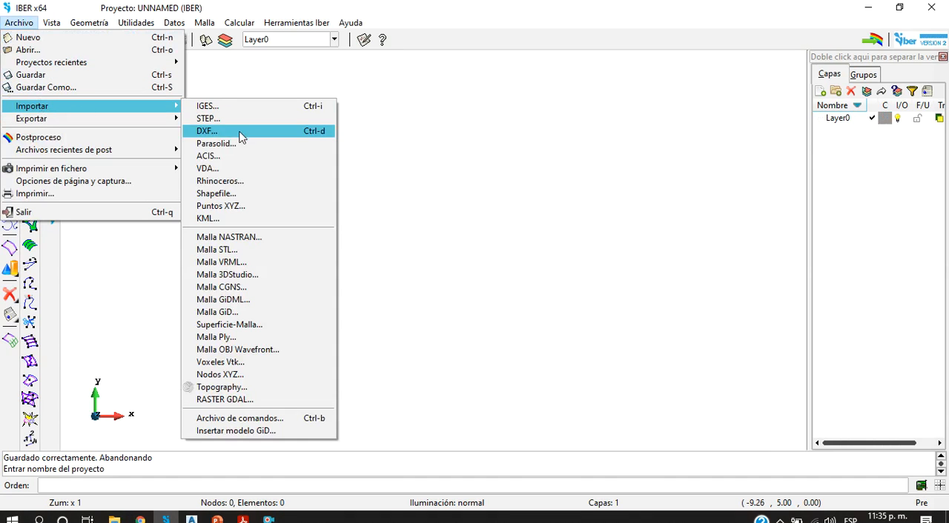
{"action": "left_click", "coordinate": [248, 208]}
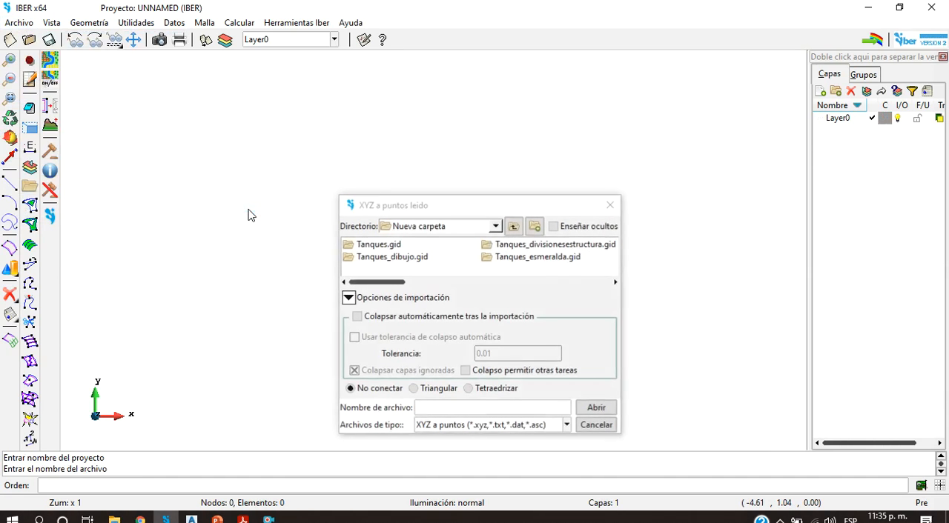
{"action": "left_click_drag", "start_coordinate": [399, 282], "coordinate": [602, 279]}
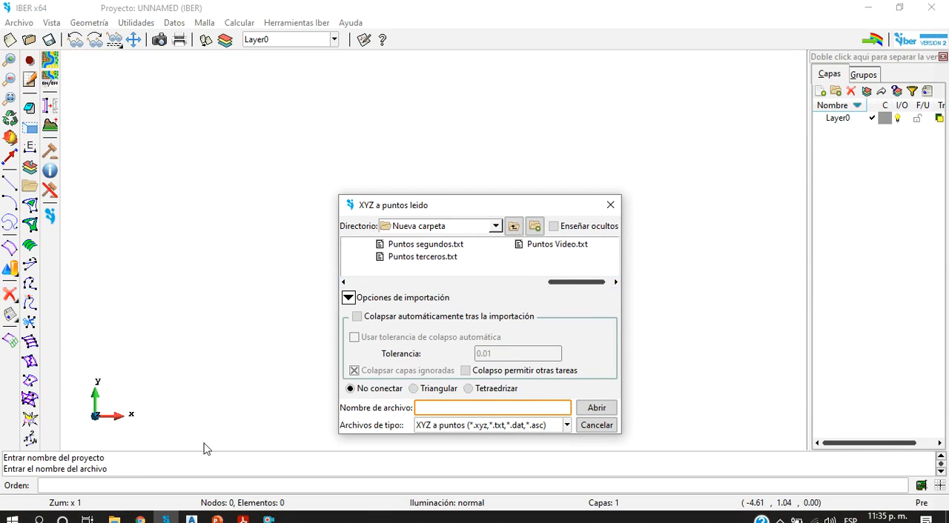
Step: Open the Puntos Video text file from Taller_Estructura's Nueva carpeta, review its coordinates through the last line and close it
{"action": "mouse_move", "coordinate": [114, 518]}
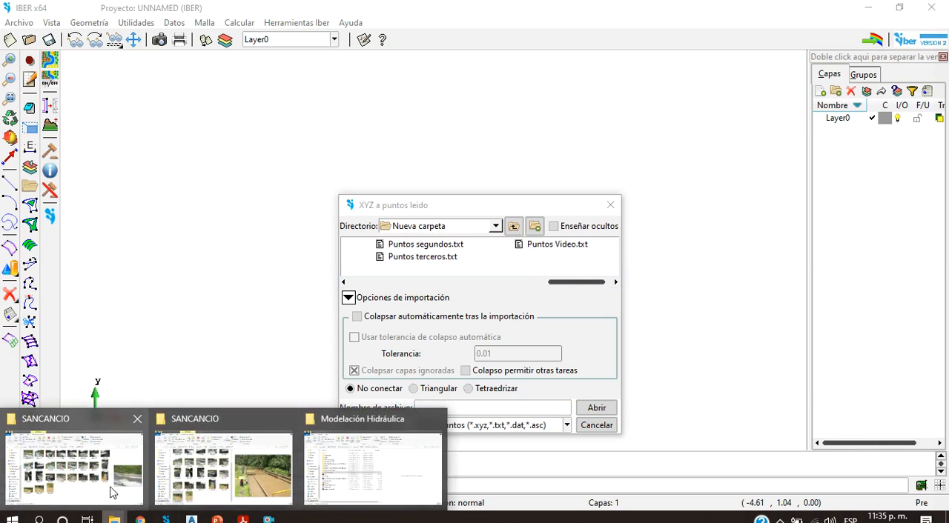
{"action": "left_click", "coordinate": [331, 460]}
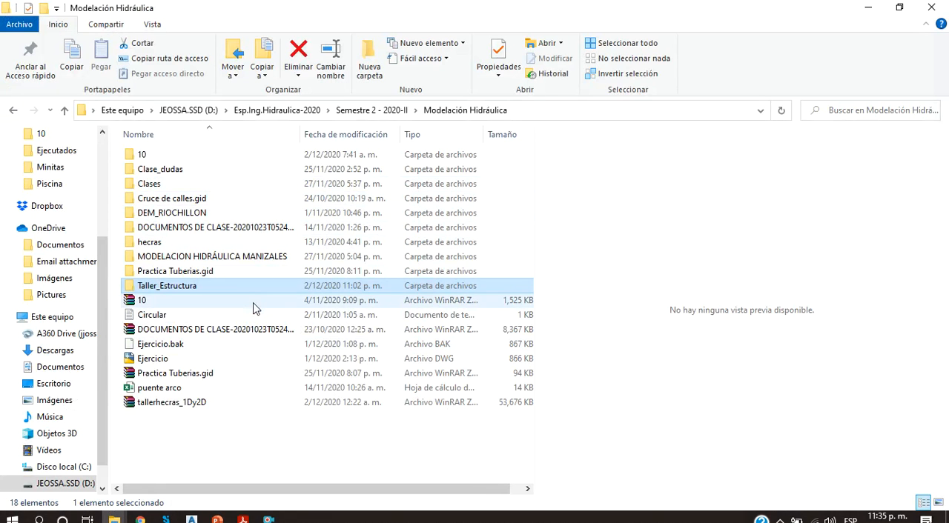
{"action": "double_click", "coordinate": [249, 290]}
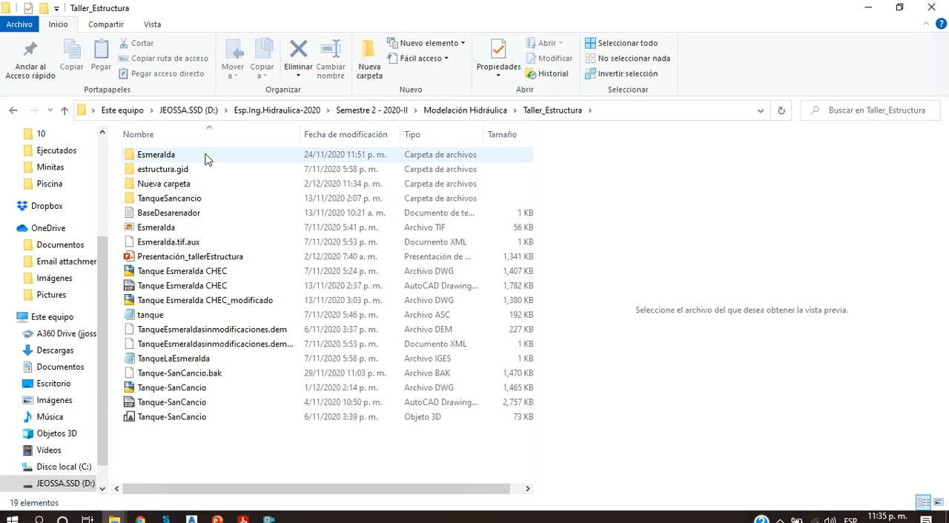
{"action": "double_click", "coordinate": [209, 183]}
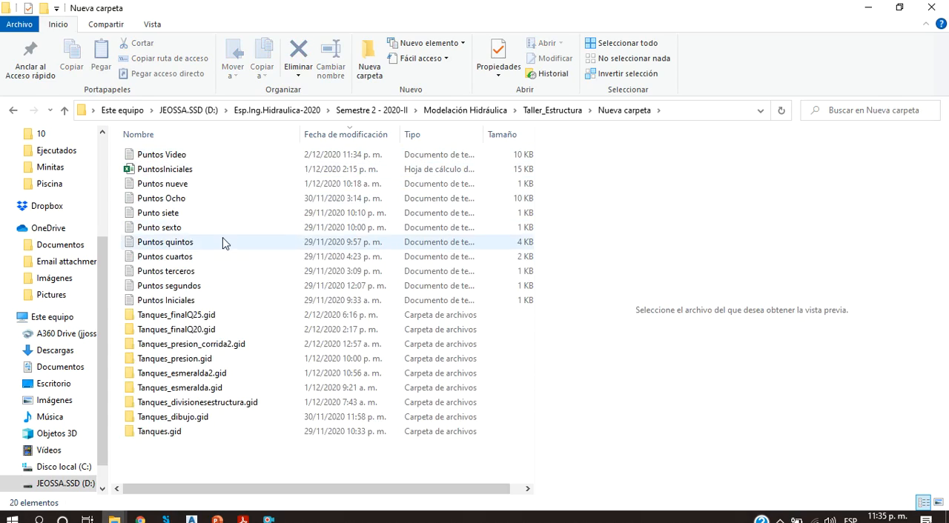
{"action": "double_click", "coordinate": [163, 154]}
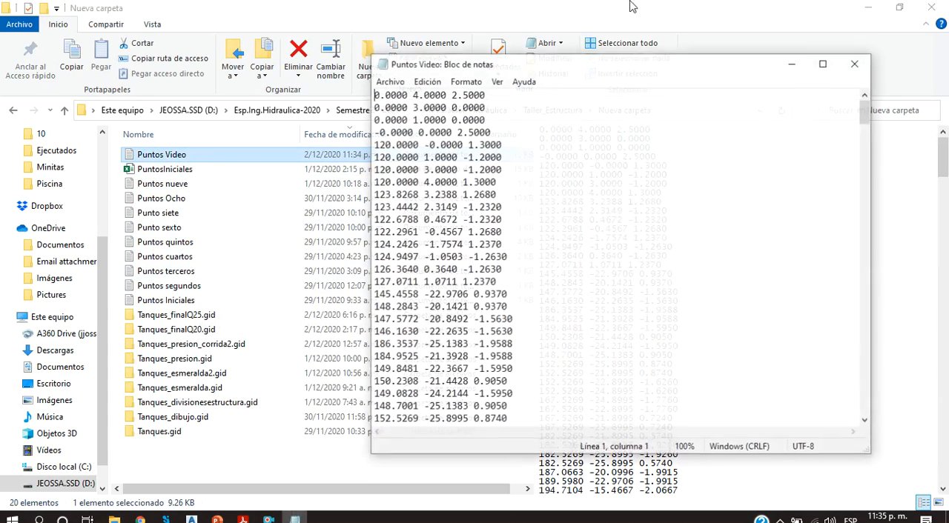
{"action": "scroll", "coordinate": [644, 302], "scroll_direction": "down", "scroll_amount": 20}
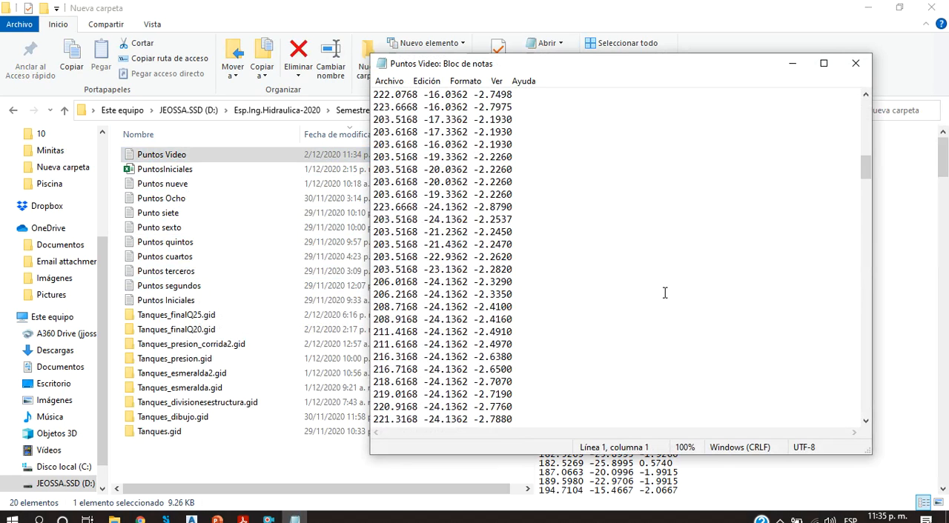
{"action": "left_click_drag", "start_coordinate": [861, 165], "coordinate": [858, 419]}
{"action": "left_click", "coordinate": [395, 407]}
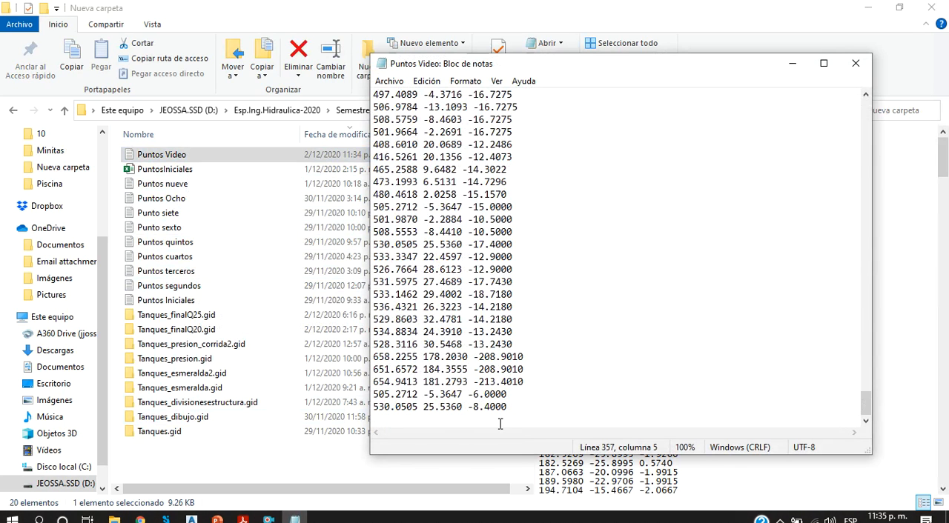
{"action": "left_click", "coordinate": [866, 70]}
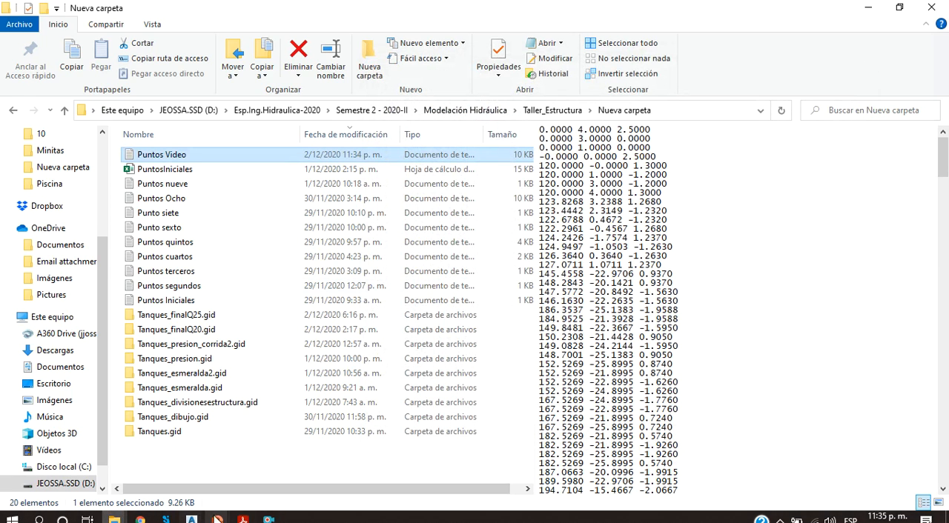
Step: Return to IBER, import Puntos Video.txt as unconnected points and examine the resulting point layout
{"action": "left_click", "coordinate": [166, 519]}
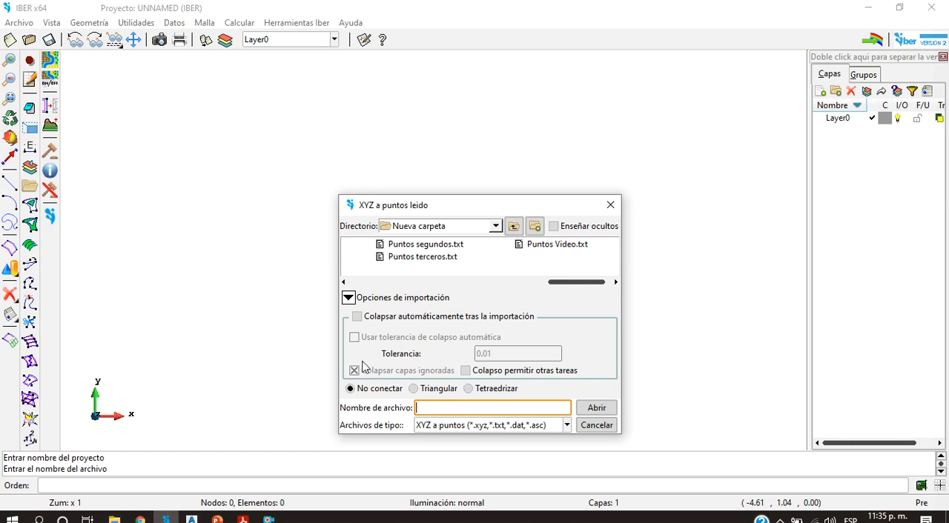
{"action": "left_click", "coordinate": [551, 247]}
{"action": "left_click", "coordinate": [603, 413]}
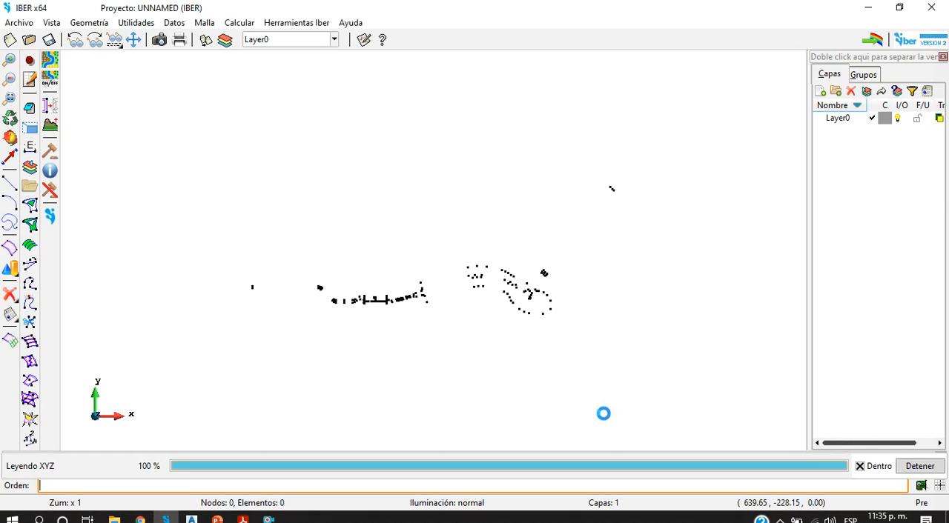
{"action": "scroll", "coordinate": [255, 288], "scroll_direction": "up", "scroll_amount": 4}
{"action": "scroll", "coordinate": [339, 314], "scroll_direction": "down", "scroll_amount": 3}
{"action": "scroll", "coordinate": [339, 314], "scroll_direction": "down", "scroll_amount": 3}
{"action": "scroll", "coordinate": [633, 257], "scroll_direction": "up", "scroll_amount": 7}
{"action": "scroll", "coordinate": [533, 299], "scroll_direction": "down", "scroll_amount": 5}
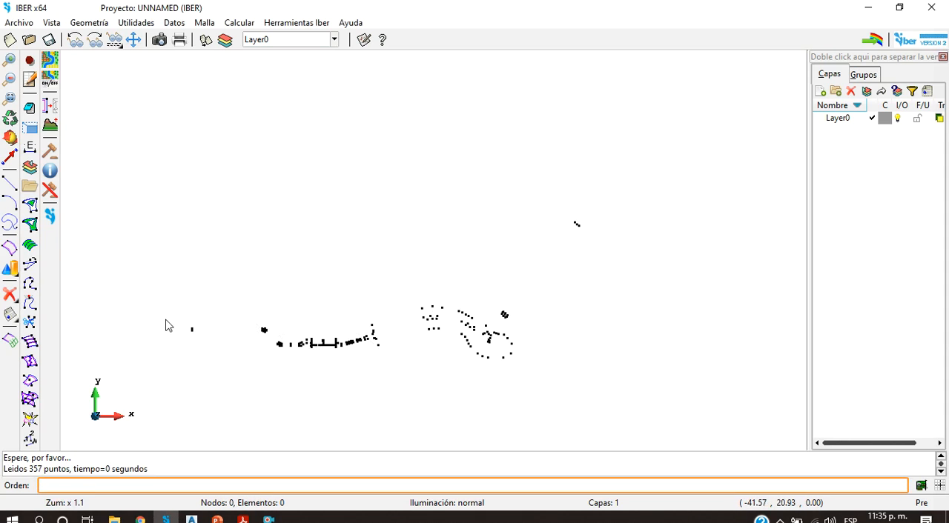
Step: Draw a line joining the existing points at both ends of the straight channel's north edge, from x 0 to x 120
{"action": "left_click", "coordinate": [9, 186]}
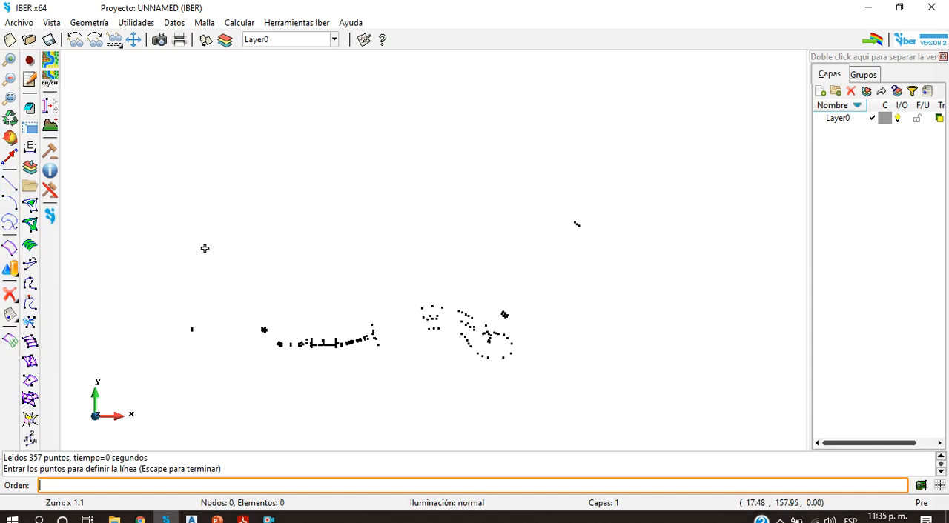
{"action": "right_click", "coordinate": [204, 258]}
{"action": "mouse_move", "coordinate": [247, 266]}
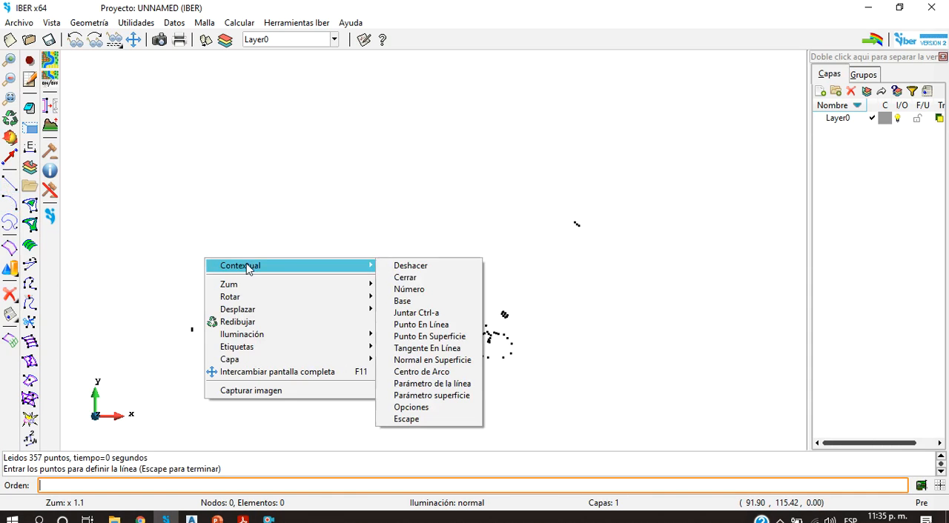
{"action": "left_click", "coordinate": [416, 313]}
{"action": "scroll", "coordinate": [200, 337], "scroll_direction": "up", "scroll_amount": 10}
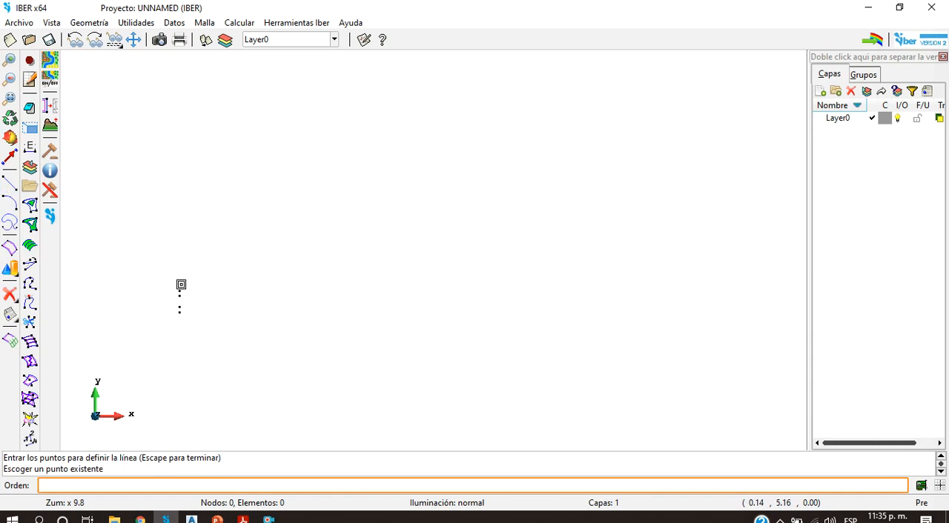
{"action": "left_click", "coordinate": [180, 292]}
{"action": "scroll", "coordinate": [601, 322], "scroll_direction": "down", "scroll_amount": 5}
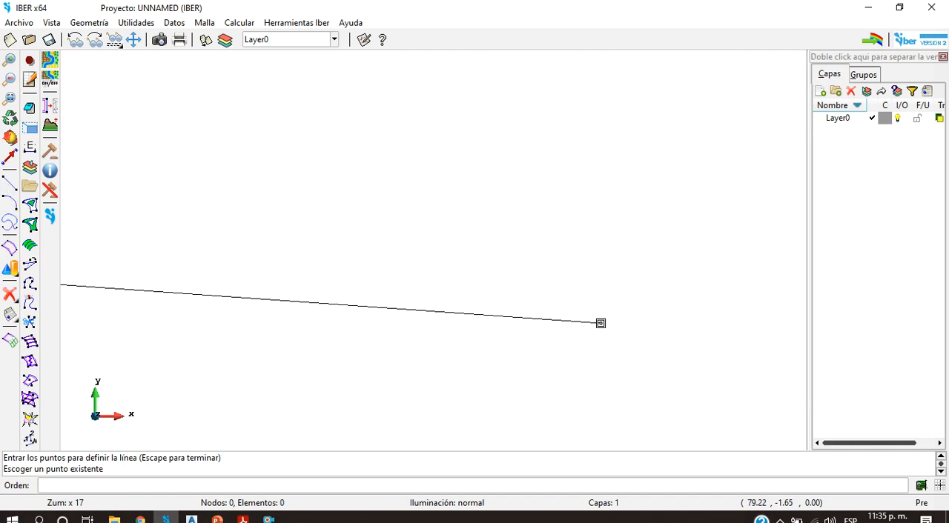
{"action": "scroll", "coordinate": [630, 323], "scroll_direction": "up", "scroll_amount": 5}
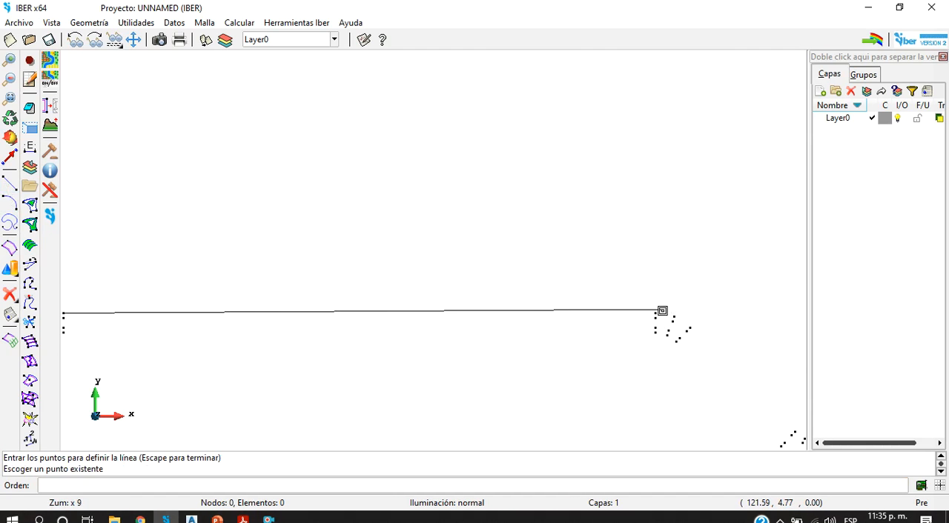
{"action": "left_click", "coordinate": [654, 314]}
{"action": "key", "text": "Escape"}
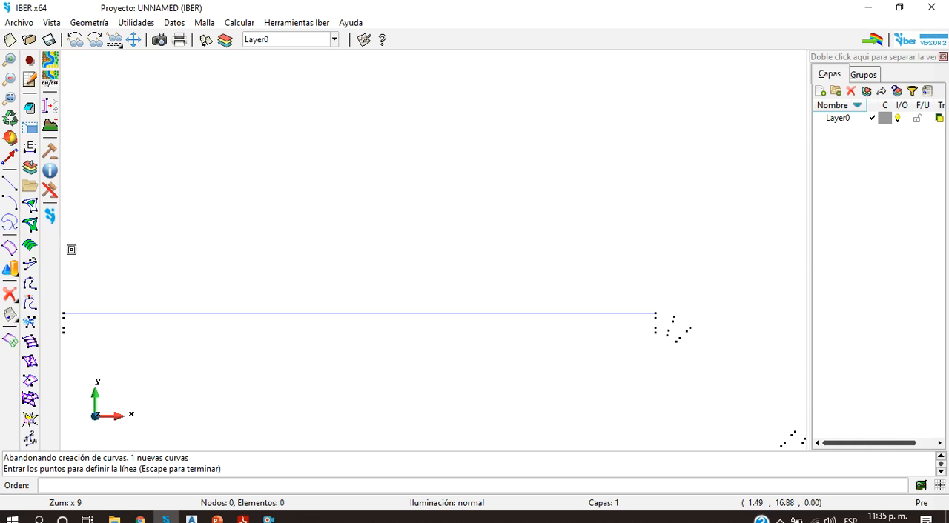
Step: Draw a three-point arc on existing points from the line's east end around the outer edge of the channel bend
{"action": "left_click", "coordinate": [9, 202]}
{"action": "right_click", "coordinate": [616, 274]}
{"action": "mouse_move", "coordinate": [657, 292]}
{"action": "left_click", "coordinate": [843, 322]}
{"action": "left_click", "coordinate": [655, 313]}
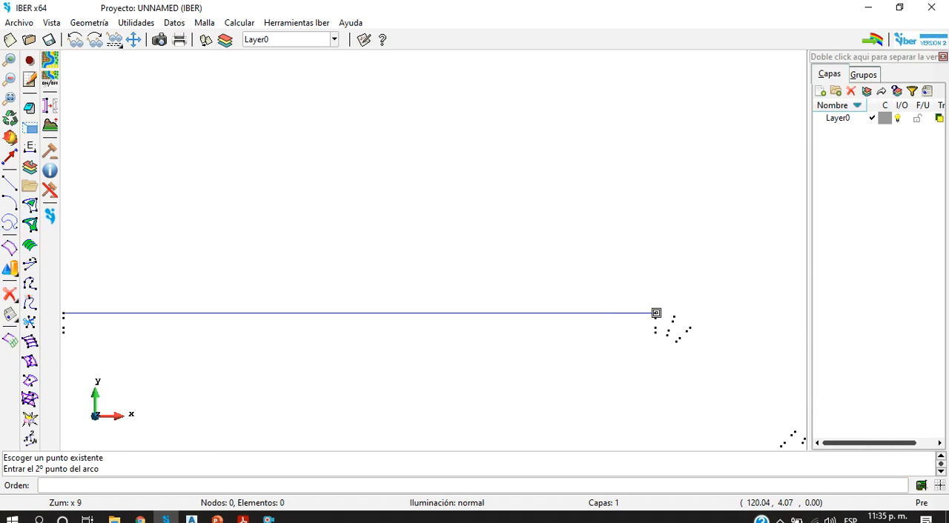
{"action": "left_click", "coordinate": [691, 319]}
{"action": "key", "text": "Escape"}
{"action": "key", "text": "Escape"}
Step: Draw lines on existing points along the channel's north edge: the sloping reach, both horizontal segments beyond it and the short slanted segment farther east
{"action": "scroll", "coordinate": [698, 363], "scroll_direction": "down", "scroll_amount": 3}
{"action": "scroll", "coordinate": [750, 404], "scroll_direction": "up", "scroll_amount": 2}
{"action": "scroll", "coordinate": [726, 384], "scroll_direction": "up", "scroll_amount": 2}
{"action": "scroll", "coordinate": [712, 352], "scroll_direction": "down", "scroll_amount": 2}
{"action": "scroll", "coordinate": [778, 351], "scroll_direction": "up", "scroll_amount": 2}
{"action": "scroll", "coordinate": [654, 402], "scroll_direction": "down", "scroll_amount": 3}
{"action": "scroll", "coordinate": [738, 415], "scroll_direction": "up", "scroll_amount": 1}
{"action": "left_click", "coordinate": [10, 181]}
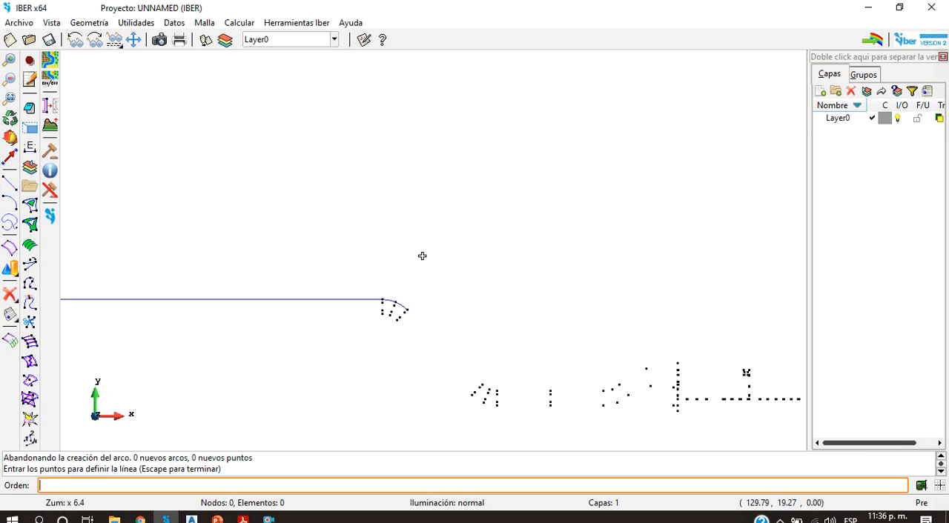
{"action": "right_click", "coordinate": [412, 302]}
{"action": "mouse_move", "coordinate": [455, 309]}
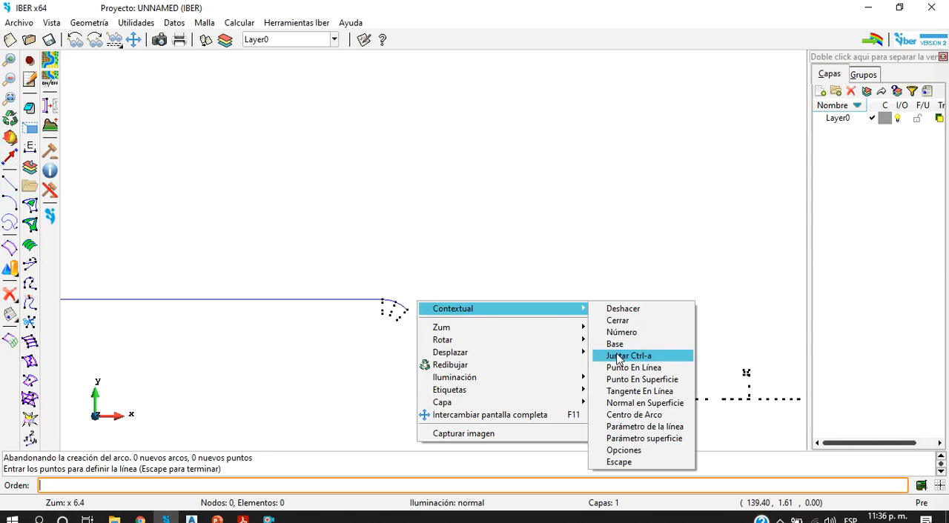
{"action": "left_click", "coordinate": [625, 352]}
{"action": "left_click", "coordinate": [406, 307]}
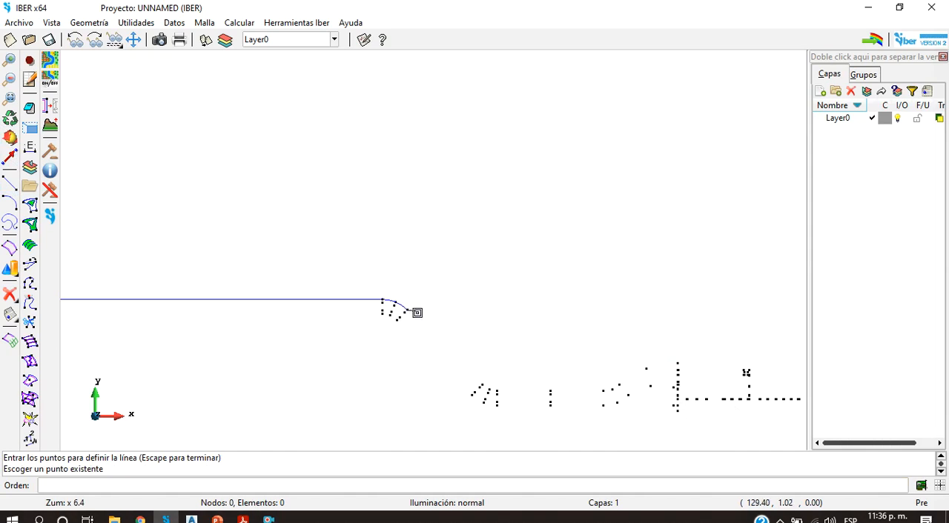
{"action": "left_click", "coordinate": [485, 385]}
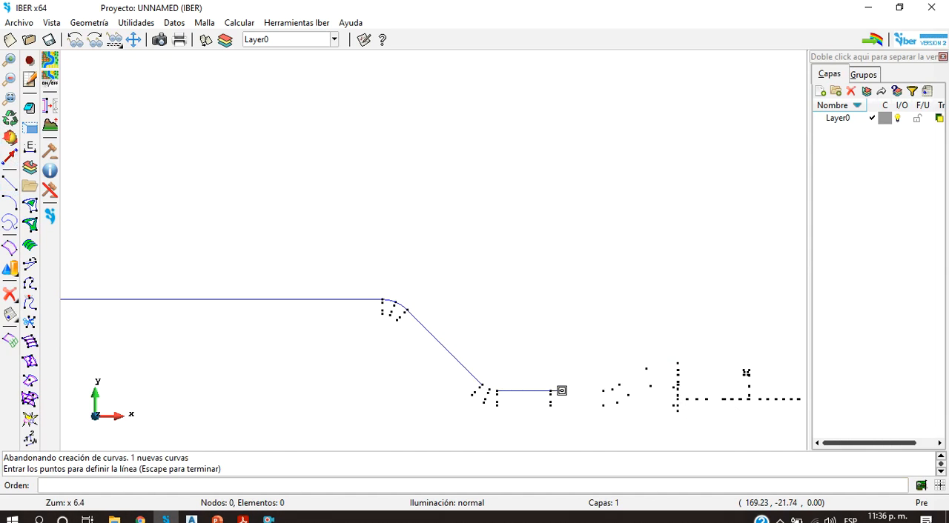
{"action": "left_click", "coordinate": [604, 391]}
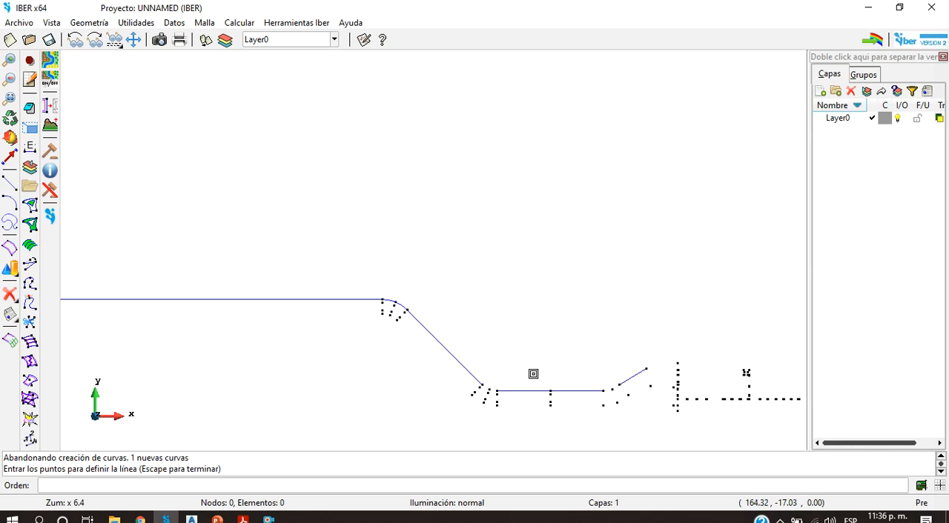
Step: Draw a three-point arc on existing points joining the north edge's sloping line to the lower horizontal reach
{"action": "left_click", "coordinate": [9, 203]}
{"action": "right_click", "coordinate": [470, 232]}
{"action": "mouse_move", "coordinate": [548, 273]}
{"action": "mouse_move", "coordinate": [622, 242]}
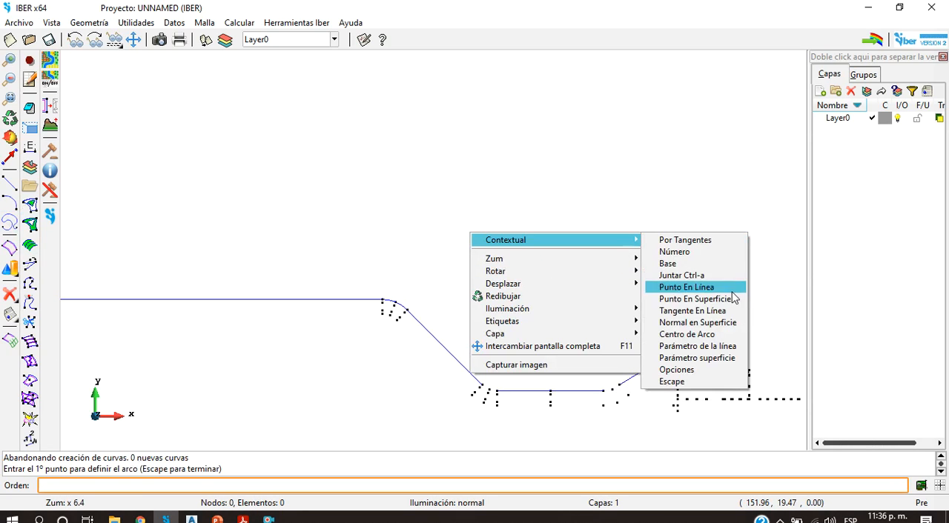
{"action": "left_click", "coordinate": [706, 288]}
{"action": "scroll", "coordinate": [477, 391], "scroll_direction": "up", "scroll_amount": 3}
{"action": "left_click", "coordinate": [485, 378]}
{"action": "left_click", "coordinate": [498, 386]}
{"action": "key", "text": "Escape"}
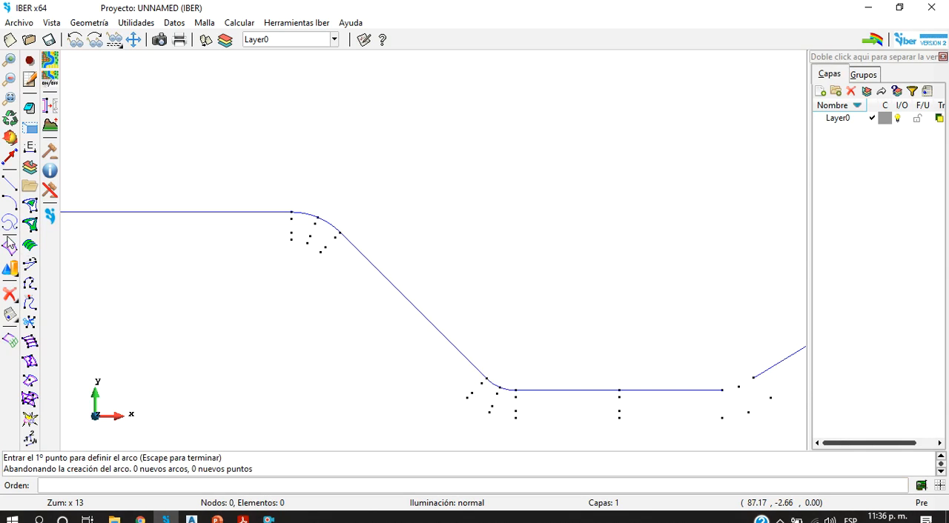
Step: Draw a three-point arc on existing points from the lower horizontal reach's east end to the start of the short slanted line
{"action": "right_click", "coordinate": [601, 306]}
{"action": "mouse_move", "coordinate": [669, 319]}
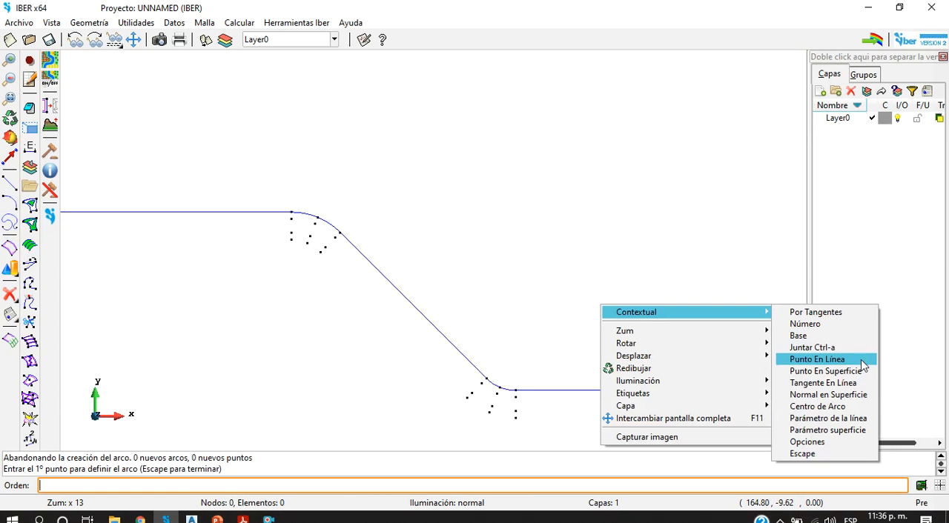
{"action": "left_click", "coordinate": [844, 351]}
{"action": "left_click", "coordinate": [726, 390]}
{"action": "left_click", "coordinate": [738, 387]}
{"action": "left_click", "coordinate": [753, 375]}
{"action": "scroll", "coordinate": [644, 351], "scroll_direction": "down", "scroll_amount": 5}
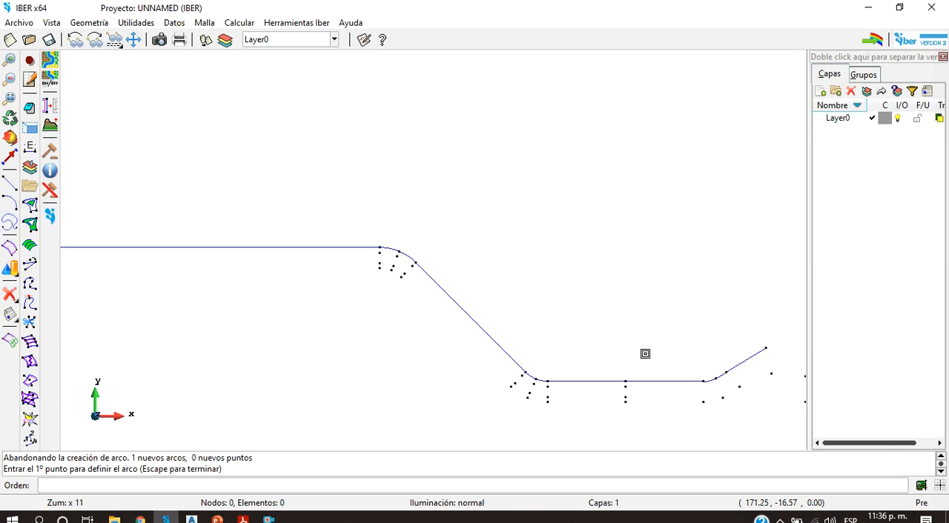
Step: Delete the short slanted line beyond the arc at the north edge's east end
{"action": "scroll", "coordinate": [713, 367], "scroll_direction": "up", "scroll_amount": 5}
{"action": "scroll", "coordinate": [714, 367], "scroll_direction": "up", "scroll_amount": 4}
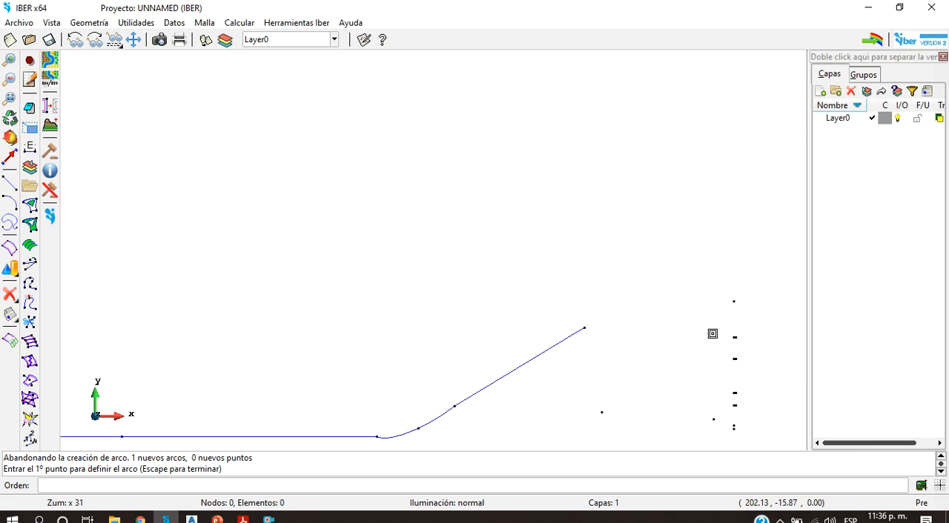
{"action": "key", "text": "Escape"}
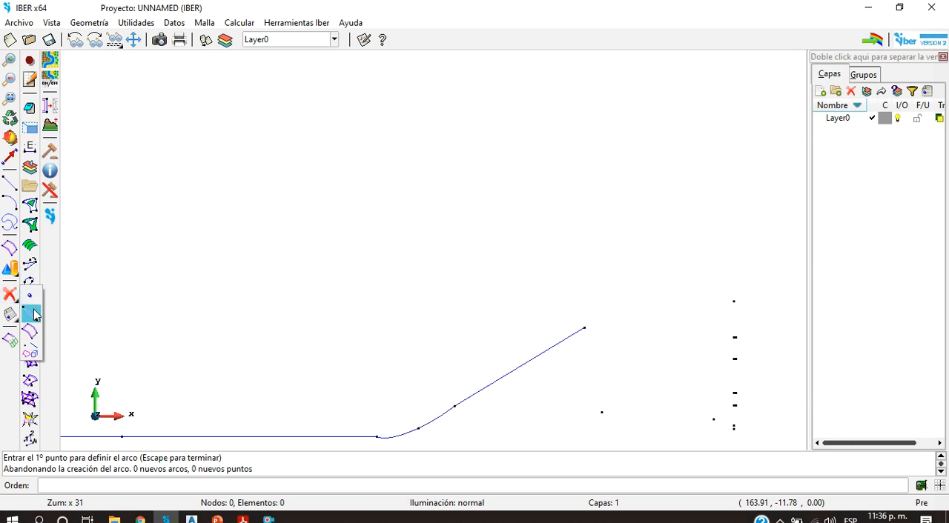
{"action": "left_click", "coordinate": [32, 315]}
{"action": "left_click_drag", "start_coordinate": [582, 372], "coordinate": [510, 311]}
{"action": "key", "text": "Escape"}
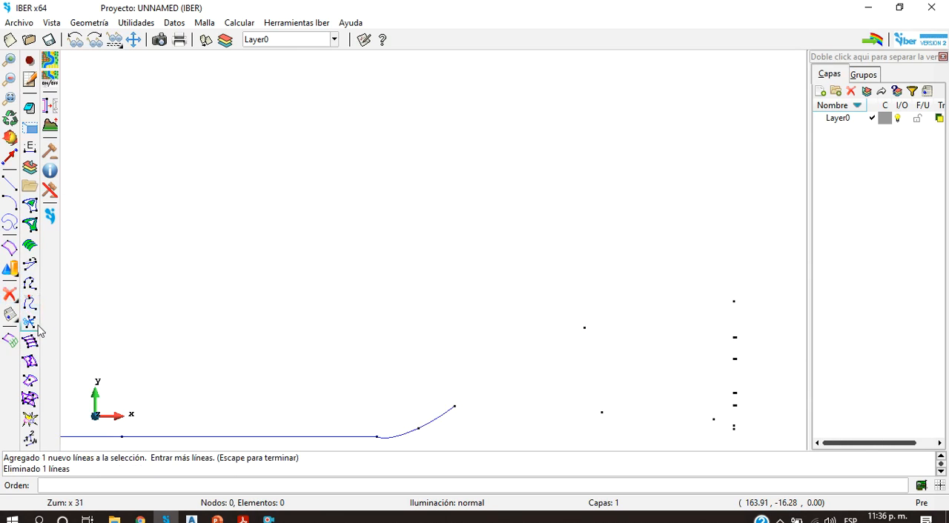
Step: Draw a three-point arc on existing points from the north edge's last arc to the uppermost point of the tank's west side
{"action": "left_click", "coordinate": [6, 201]}
{"action": "right_click", "coordinate": [545, 289]}
{"action": "mouse_move", "coordinate": [599, 292]}
{"action": "left_click", "coordinate": [753, 327]}
{"action": "left_click", "coordinate": [454, 407]}
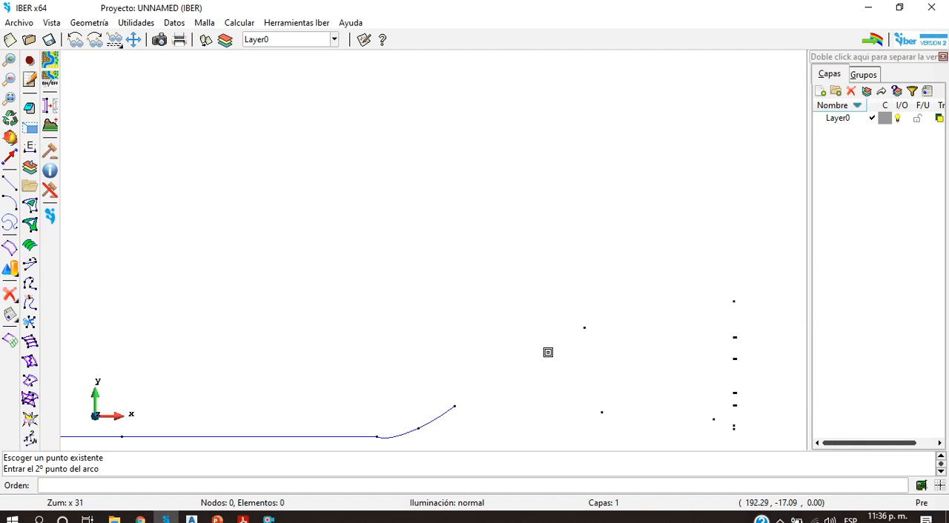
{"action": "left_click", "coordinate": [586, 326]}
{"action": "left_click", "coordinate": [726, 302]}
{"action": "key", "text": "Escape"}
Step: Draw a line joining the existing points at both ends of the straight channel's south edge, from x 0 to x 120
{"action": "scroll", "coordinate": [406, 346], "scroll_direction": "down", "scroll_amount": 4}
{"action": "scroll", "coordinate": [400, 391], "scroll_direction": "up", "scroll_amount": 2}
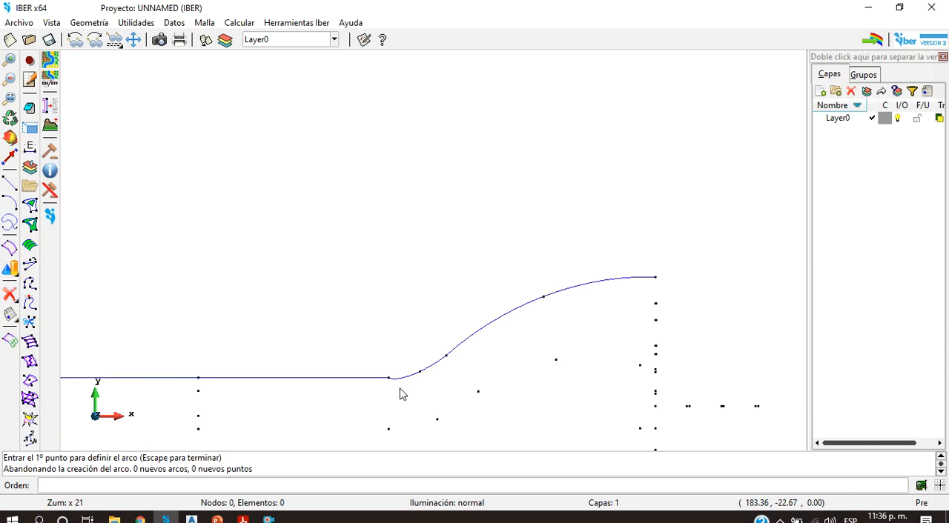
{"action": "scroll", "coordinate": [468, 333], "scroll_direction": "down", "scroll_amount": 2}
{"action": "scroll", "coordinate": [577, 333], "scroll_direction": "down", "scroll_amount": 2}
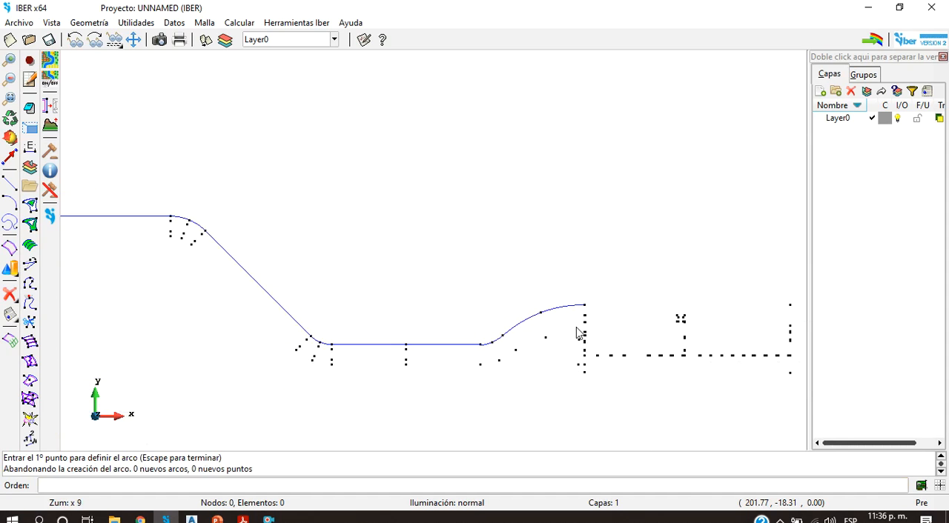
{"action": "scroll", "coordinate": [559, 369], "scroll_direction": "down", "scroll_amount": 3}
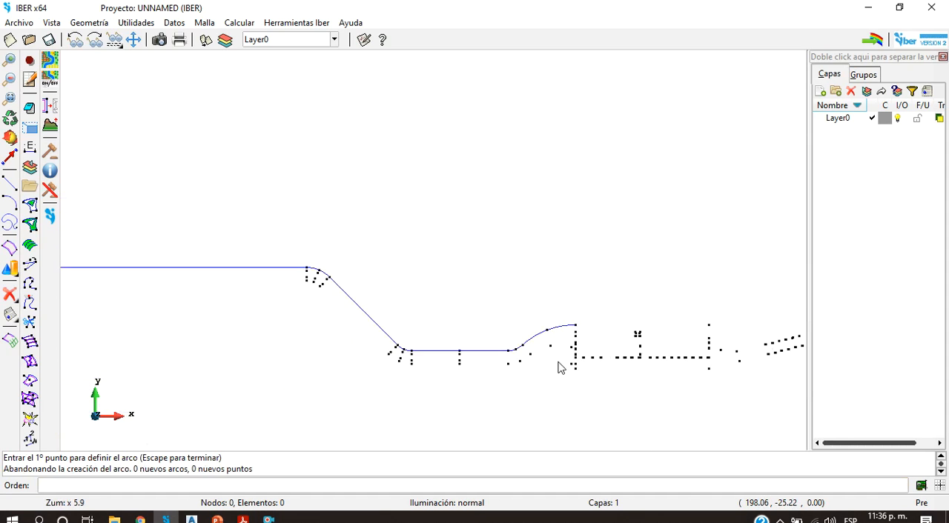
{"action": "left_click", "coordinate": [6, 186]}
{"action": "scroll", "coordinate": [111, 306], "scroll_direction": "up", "scroll_amount": 5}
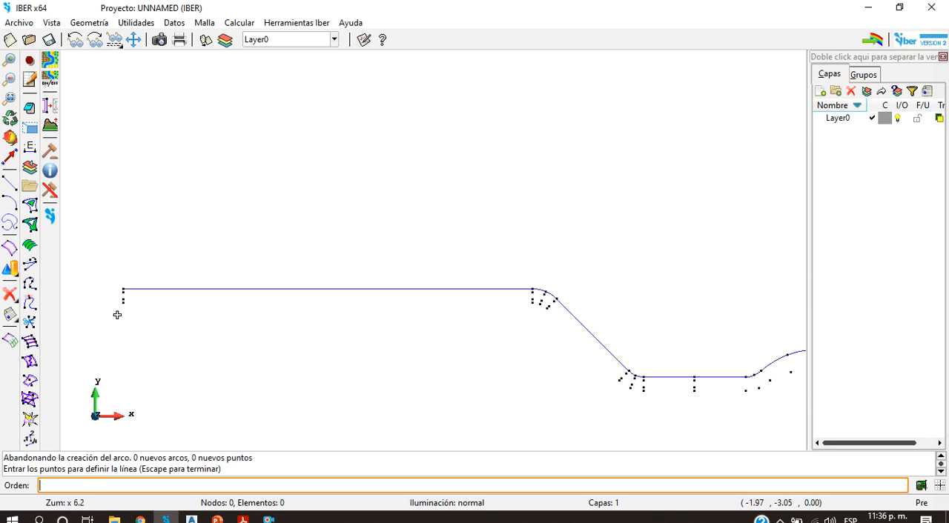
{"action": "right_click", "coordinate": [134, 275]}
{"action": "mouse_move", "coordinate": [168, 292]}
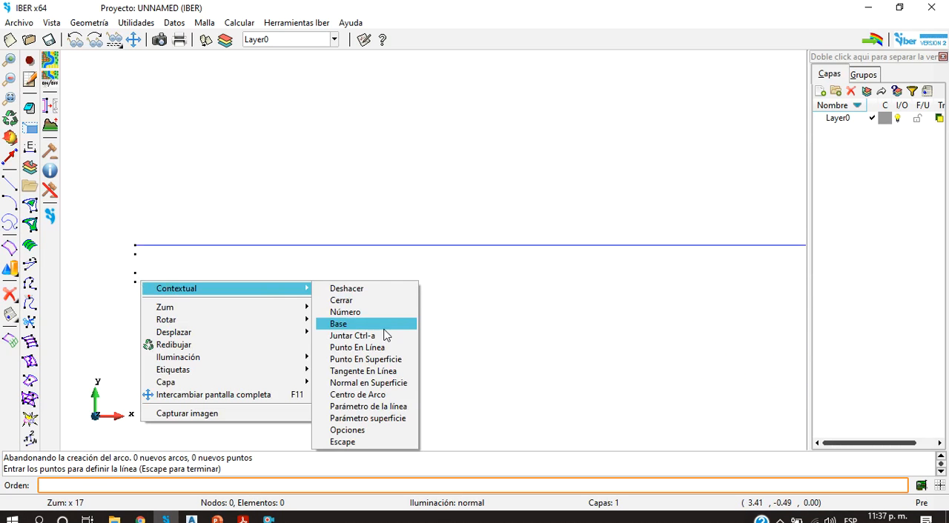
{"action": "left_click", "coordinate": [354, 335]}
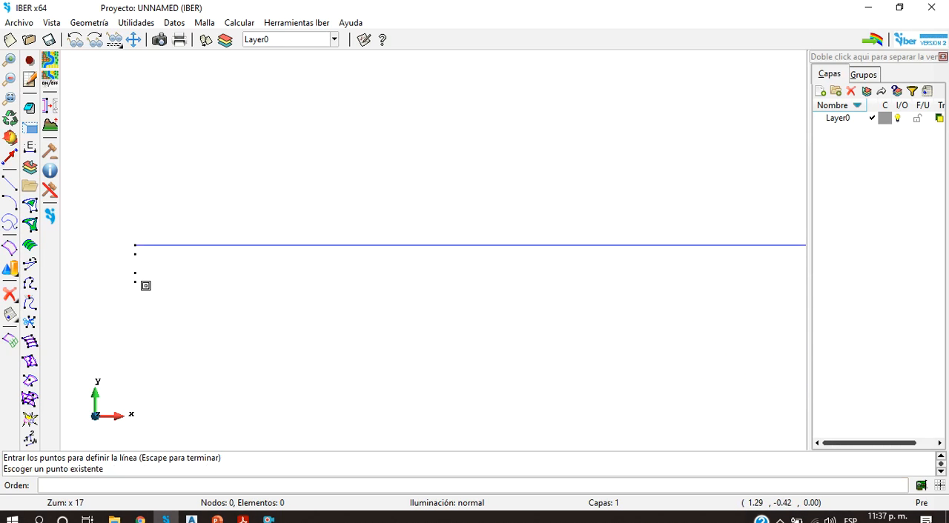
{"action": "scroll", "coordinate": [436, 282], "scroll_direction": "down", "scroll_amount": 5}
{"action": "scroll", "coordinate": [635, 284], "scroll_direction": "up", "scroll_amount": 5}
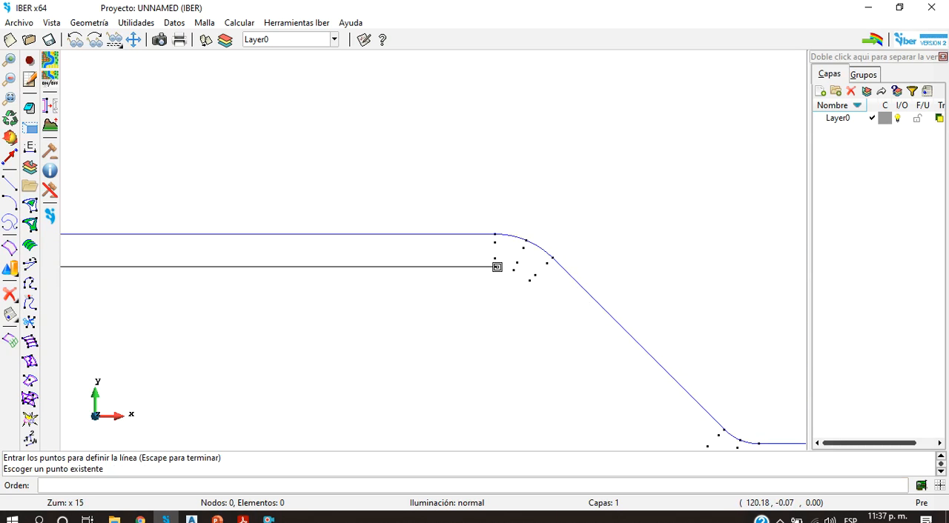
{"action": "key", "text": "Escape"}
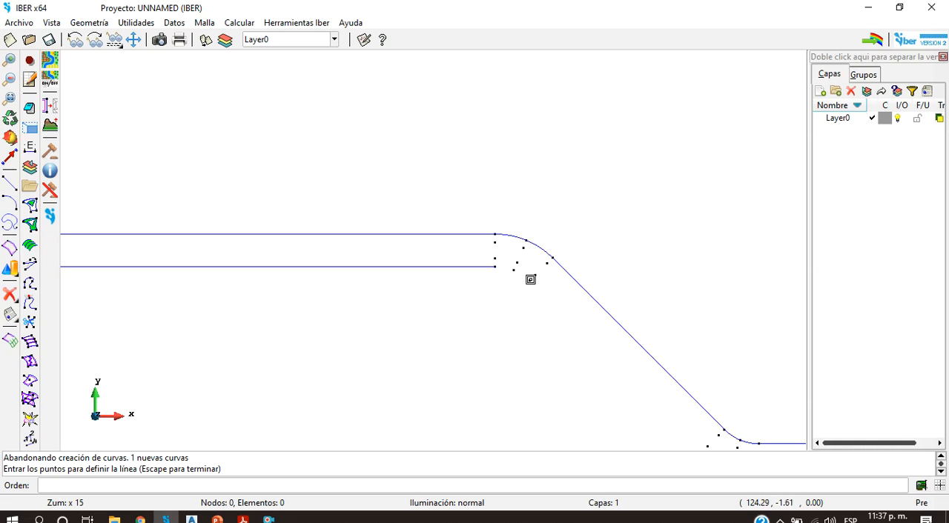
Step: Draw the south edge's sloping line and the two horizontal segments of the lower reach on existing points
{"action": "scroll", "coordinate": [542, 292], "scroll_direction": "down", "scroll_amount": 5}
{"action": "scroll", "coordinate": [642, 388], "scroll_direction": "up", "scroll_amount": 5}
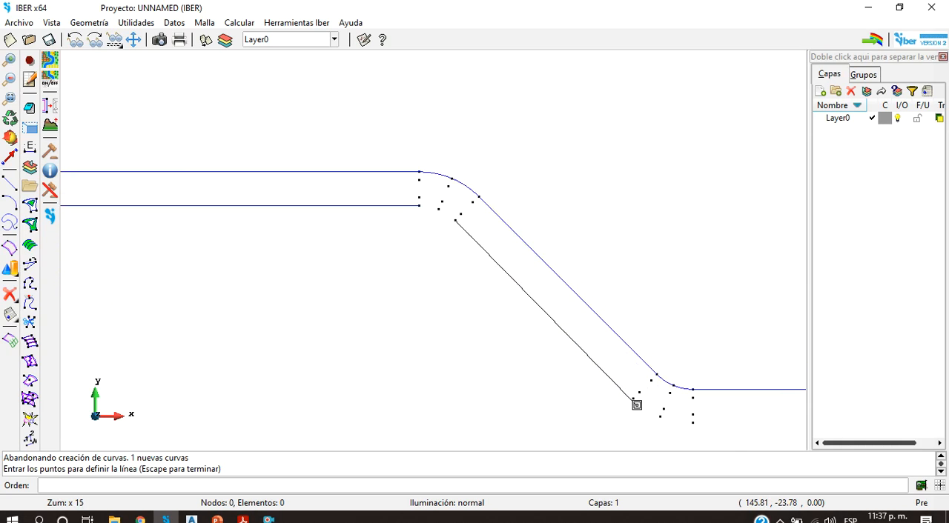
{"action": "scroll", "coordinate": [667, 404], "scroll_direction": "down", "scroll_amount": 2}
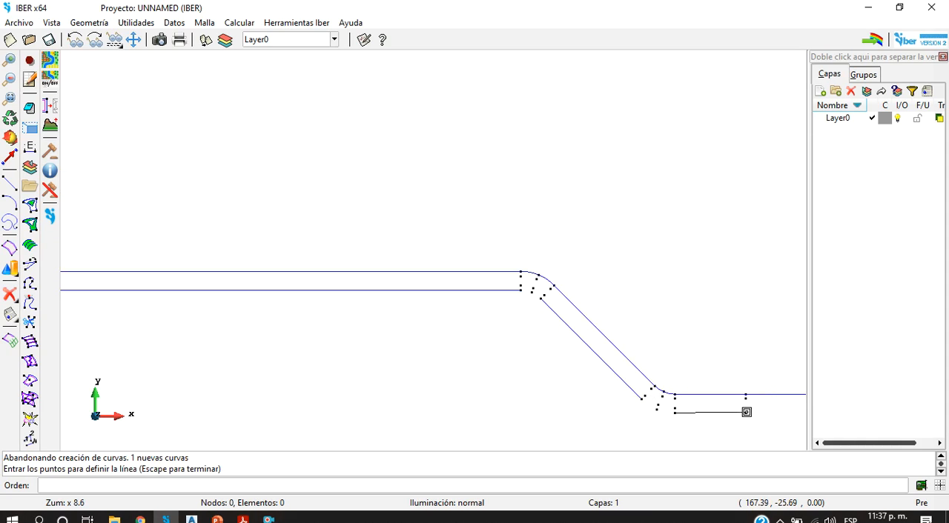
{"action": "scroll", "coordinate": [754, 411], "scroll_direction": "down", "scroll_amount": 1}
{"action": "scroll", "coordinate": [719, 396], "scroll_direction": "up", "scroll_amount": 4}
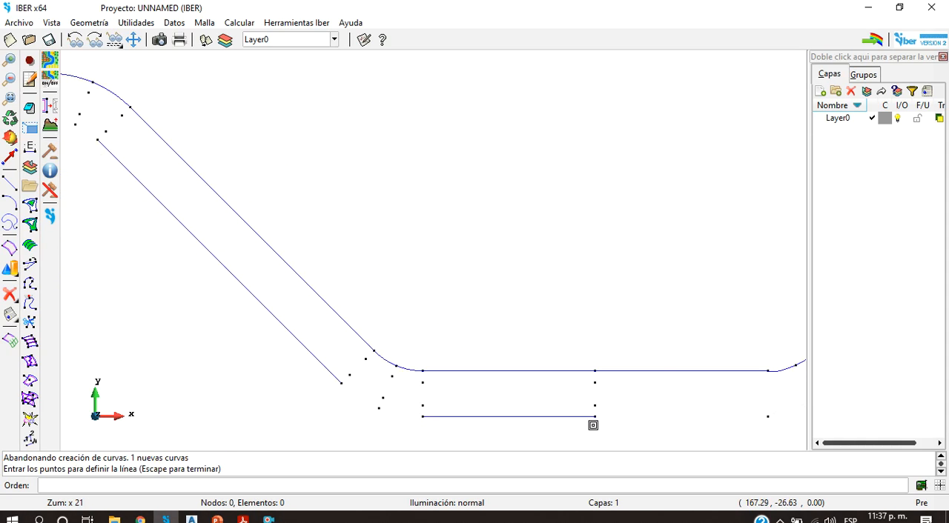
{"action": "left_click", "coordinate": [596, 415]}
{"action": "left_click", "coordinate": [767, 415]}
{"action": "scroll", "coordinate": [767, 415], "scroll_direction": "down", "scroll_amount": 6}
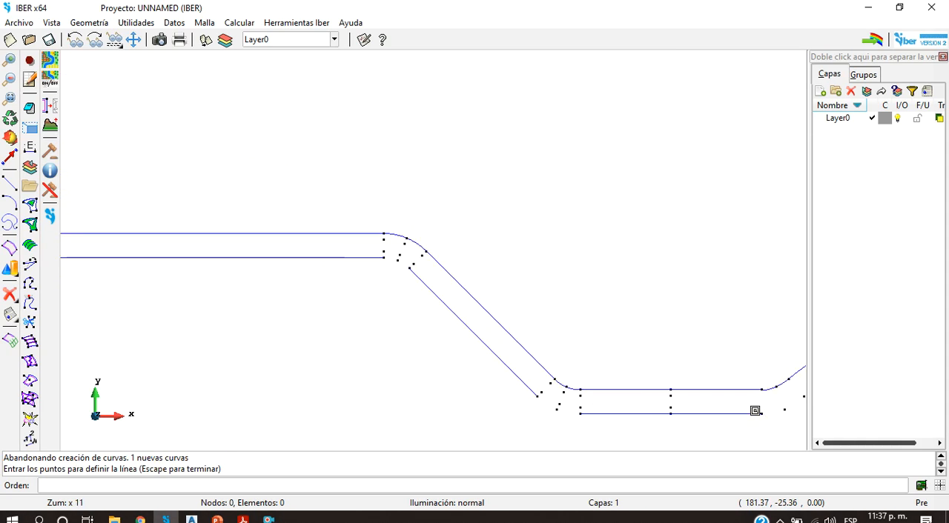
Step: Draw a three-point arc on existing points curving upward from the east end of the lower reach's south edge
{"action": "scroll", "coordinate": [778, 408], "scroll_direction": "up", "scroll_amount": 2}
{"action": "scroll", "coordinate": [779, 405], "scroll_direction": "up", "scroll_amount": 3}
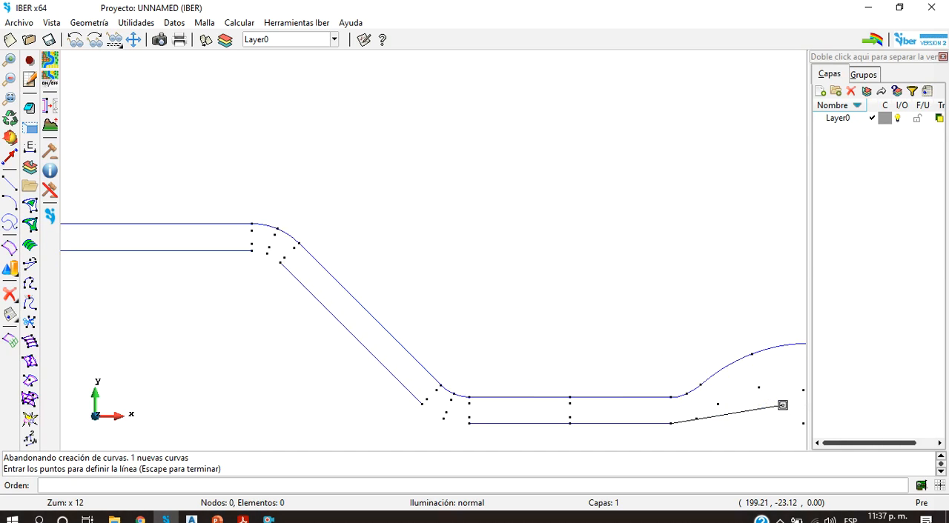
{"action": "scroll", "coordinate": [746, 407], "scroll_direction": "up", "scroll_amount": 2}
{"action": "scroll", "coordinate": [716, 383], "scroll_direction": "down", "scroll_amount": 5}
{"action": "scroll", "coordinate": [715, 382], "scroll_direction": "up", "scroll_amount": 3}
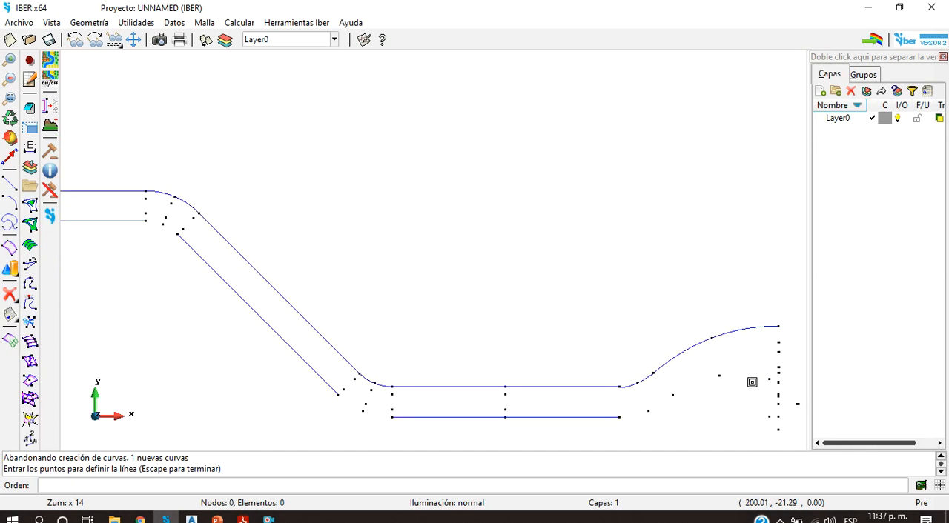
{"action": "left_click", "coordinate": [9, 211]}
{"action": "right_click", "coordinate": [427, 221]}
{"action": "mouse_move", "coordinate": [586, 229]}
{"action": "left_click", "coordinate": [643, 264]}
{"action": "left_click", "coordinate": [638, 415]}
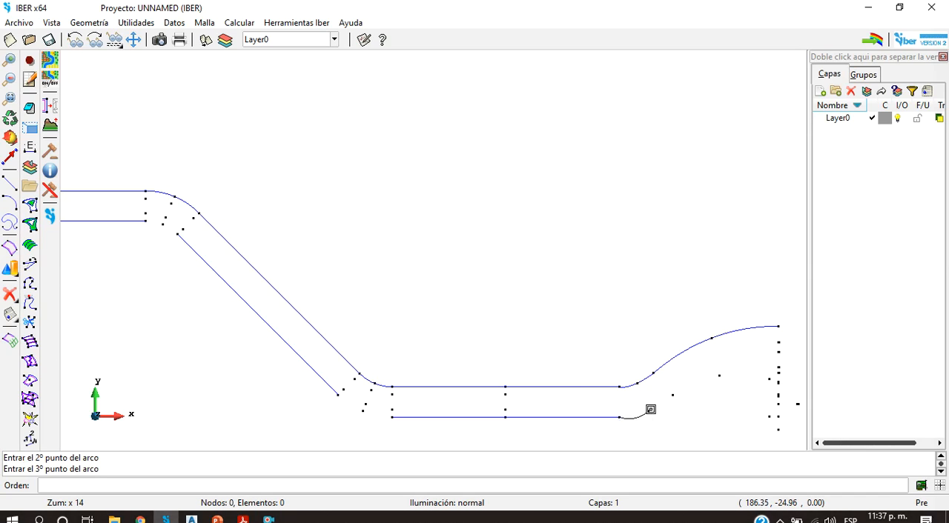
{"action": "left_click", "coordinate": [671, 392]}
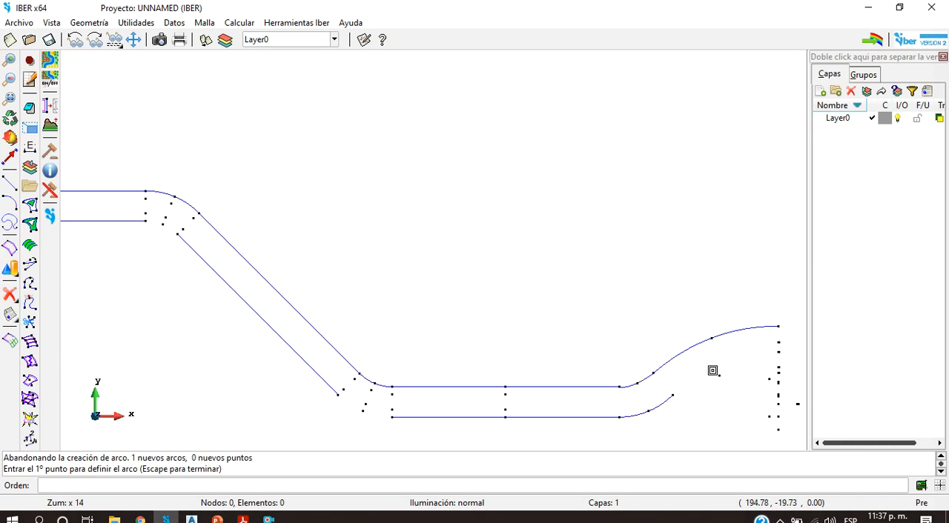
Step: Continue the south edge with a second three-point arc on existing points, ending just west of the tank's west side
{"action": "left_click", "coordinate": [672, 396]}
{"action": "left_click", "coordinate": [718, 376]}
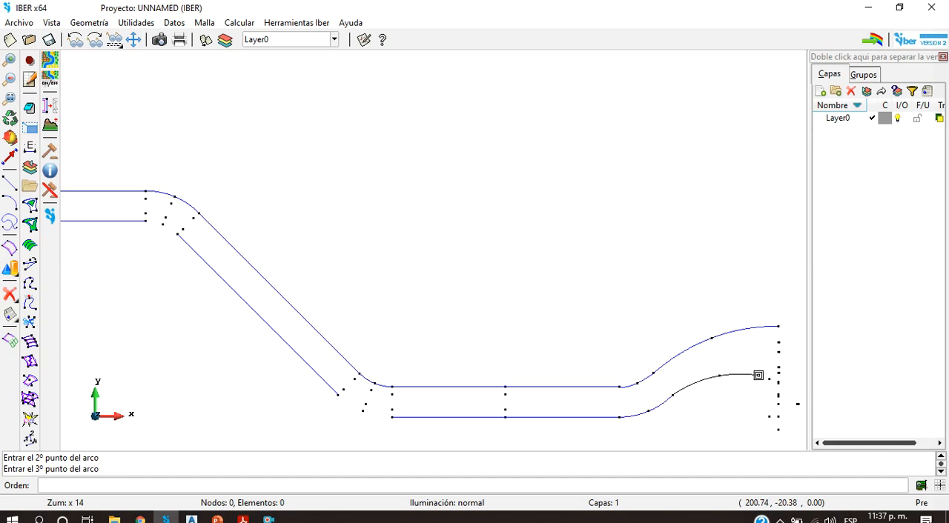
{"action": "left_click", "coordinate": [772, 376]}
{"action": "key", "text": "Escape"}
Step: Draw lines on existing points from the south edge's arc end down and east to the step at the tank's west side
{"action": "scroll", "coordinate": [711, 407], "scroll_direction": "down", "scroll_amount": 4}
{"action": "scroll", "coordinate": [717, 407], "scroll_direction": "up", "scroll_amount": 2}
{"action": "scroll", "coordinate": [719, 409], "scroll_direction": "up", "scroll_amount": 1}
{"action": "scroll", "coordinate": [720, 404], "scroll_direction": "down", "scroll_amount": 3}
{"action": "scroll", "coordinate": [764, 405], "scroll_direction": "up", "scroll_amount": 2}
{"action": "scroll", "coordinate": [599, 373], "scroll_direction": "down", "scroll_amount": 1}
{"action": "scroll", "coordinate": [599, 372], "scroll_direction": "down", "scroll_amount": 1}
{"action": "scroll", "coordinate": [767, 392], "scroll_direction": "up", "scroll_amount": 3}
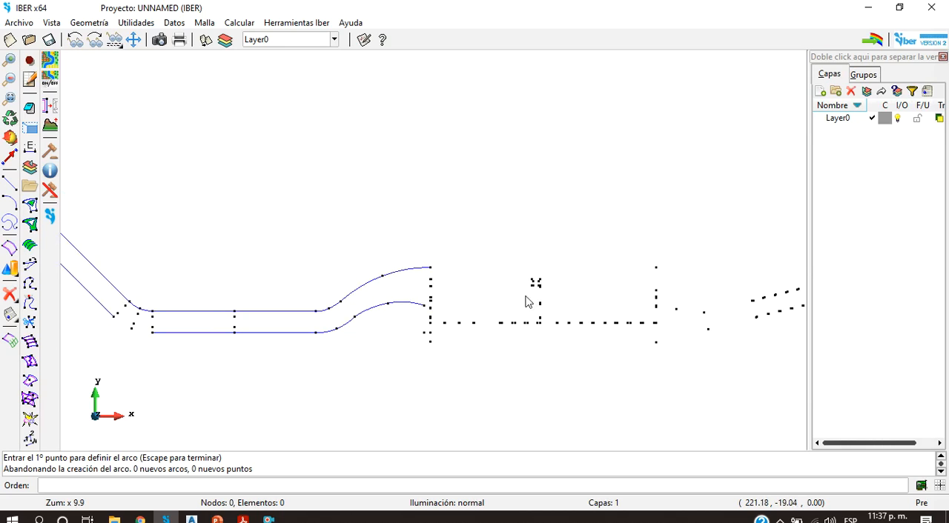
{"action": "left_click", "coordinate": [11, 186]}
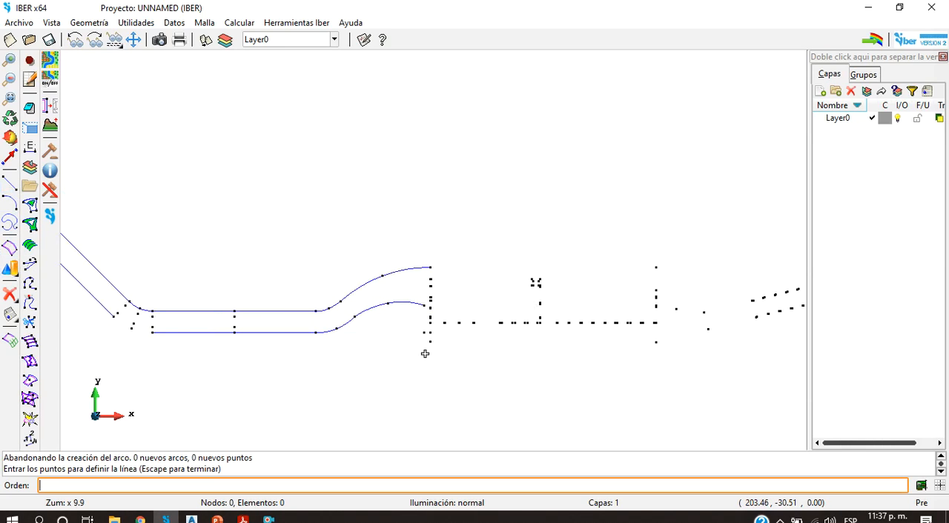
{"action": "scroll", "coordinate": [419, 289], "scroll_direction": "up", "scroll_amount": 2}
{"action": "right_click", "coordinate": [421, 288]}
{"action": "mouse_move", "coordinate": [460, 296]}
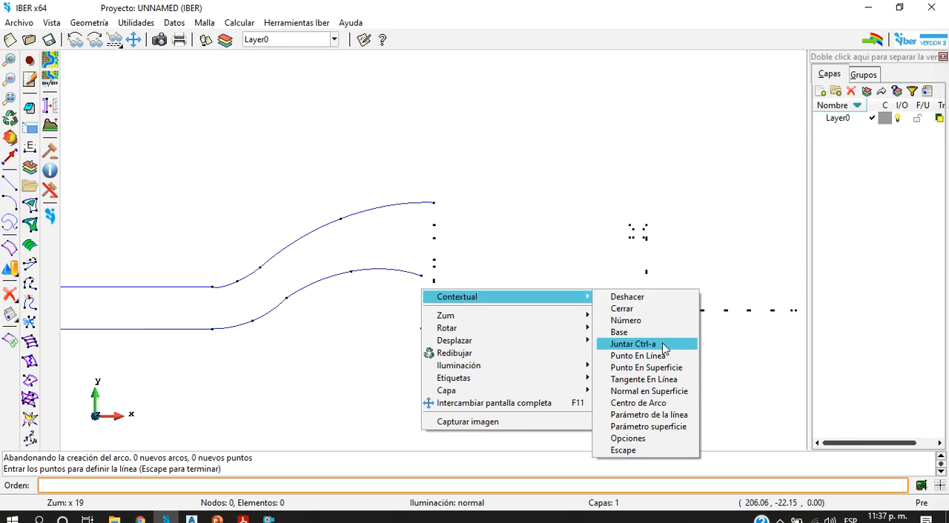
{"action": "left_click", "coordinate": [662, 344]}
{"action": "left_click", "coordinate": [418, 275]}
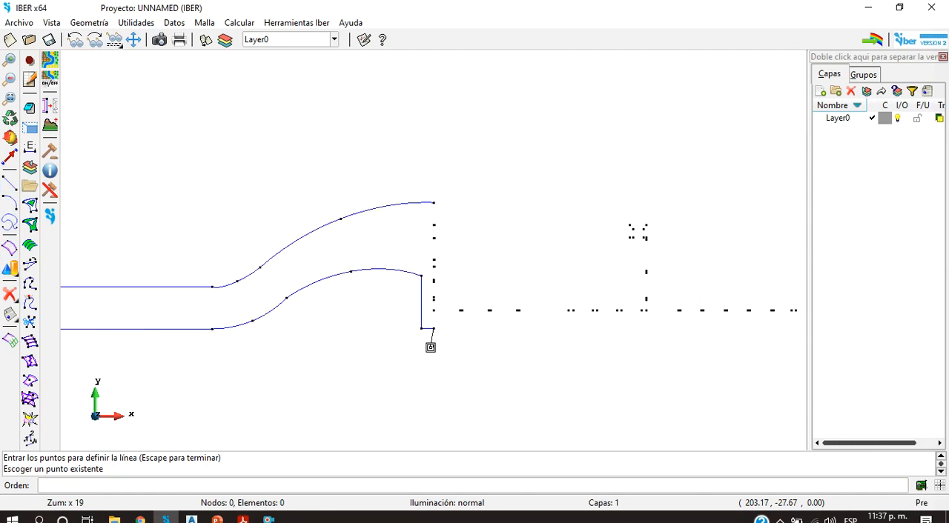
Step: Continue the line on existing points around the tank's southwest corner, along its south side and up the sloping channel to the east
{"action": "scroll", "coordinate": [434, 348], "scroll_direction": "down", "scroll_amount": 2}
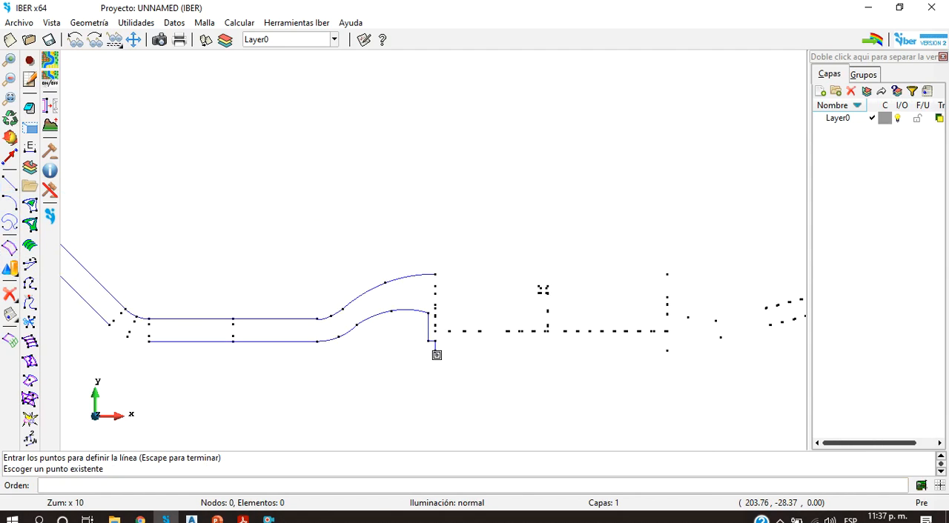
{"action": "scroll", "coordinate": [711, 375], "scroll_direction": "up", "scroll_amount": 3}
{"action": "left_click", "coordinate": [443, 315]}
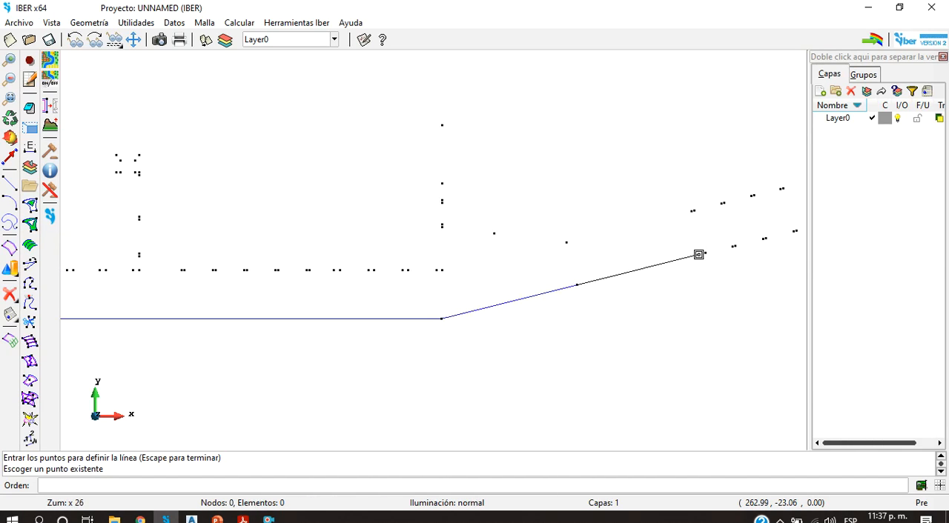
{"action": "scroll", "coordinate": [689, 253], "scroll_direction": "up", "scroll_amount": 3}
{"action": "scroll", "coordinate": [586, 319], "scroll_direction": "down", "scroll_amount": 6}
{"action": "key", "text": "Escape"}
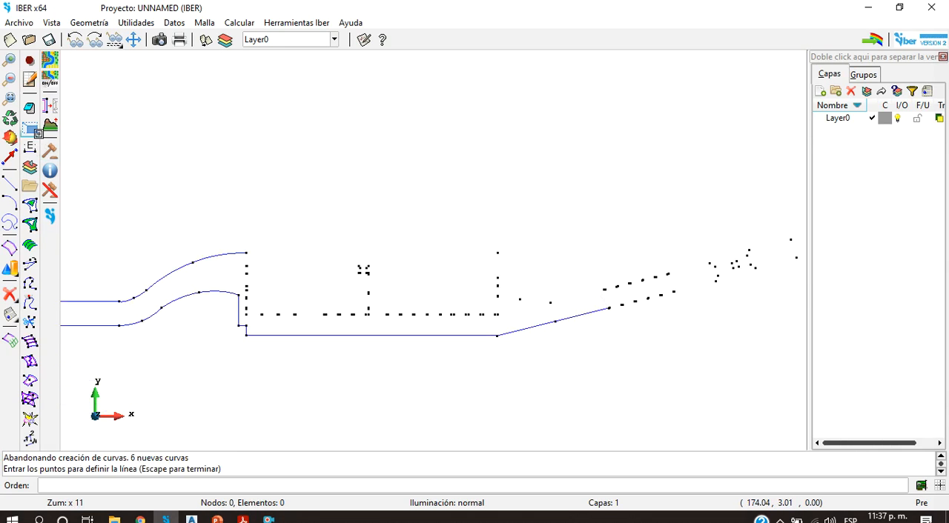
Step: Orbit the model in 3D to examine the drawn edges and the point elevations around the tank and downstream channel
{"action": "left_click", "coordinate": [9, 138]}
{"action": "left_click_drag", "start_coordinate": [450, 309], "coordinate": [497, 186]}
{"action": "scroll", "coordinate": [144, 311], "scroll_direction": "up", "scroll_amount": 3}
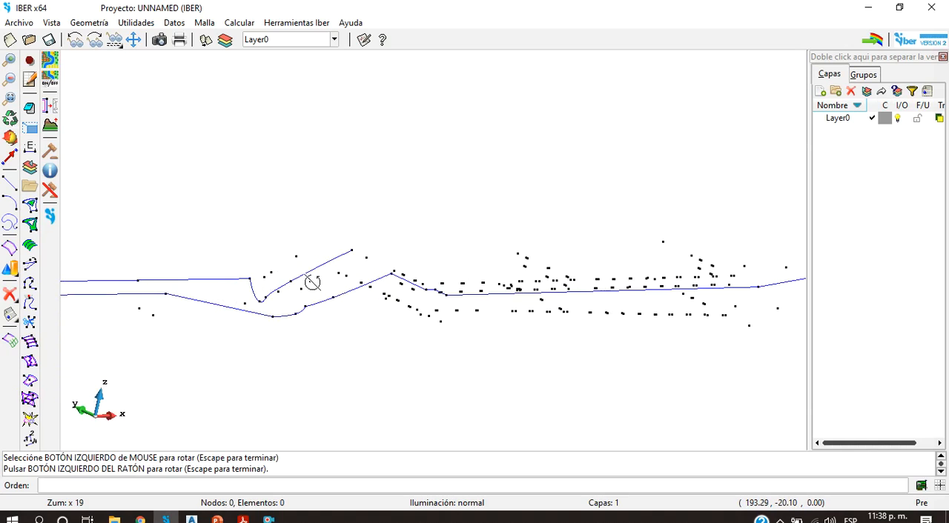
{"action": "scroll", "coordinate": [478, 280], "scroll_direction": "down", "scroll_amount": 5}
{"action": "scroll", "coordinate": [541, 269], "scroll_direction": "up", "scroll_amount": 2}
{"action": "left_click_drag", "start_coordinate": [515, 290], "coordinate": [759, 343]}
{"action": "scroll", "coordinate": [733, 297], "scroll_direction": "up", "scroll_amount": 4}
{"action": "left_click_drag", "start_coordinate": [470, 240], "coordinate": [494, 282]}
{"action": "scroll", "coordinate": [487, 273], "scroll_direction": "down", "scroll_amount": 5}
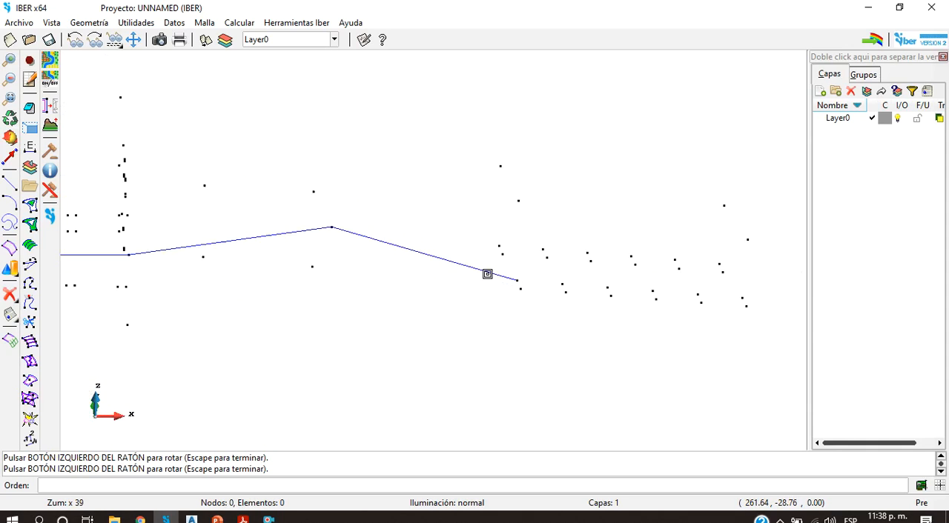
{"action": "scroll", "coordinate": [469, 261], "scroll_direction": "down", "scroll_amount": 3}
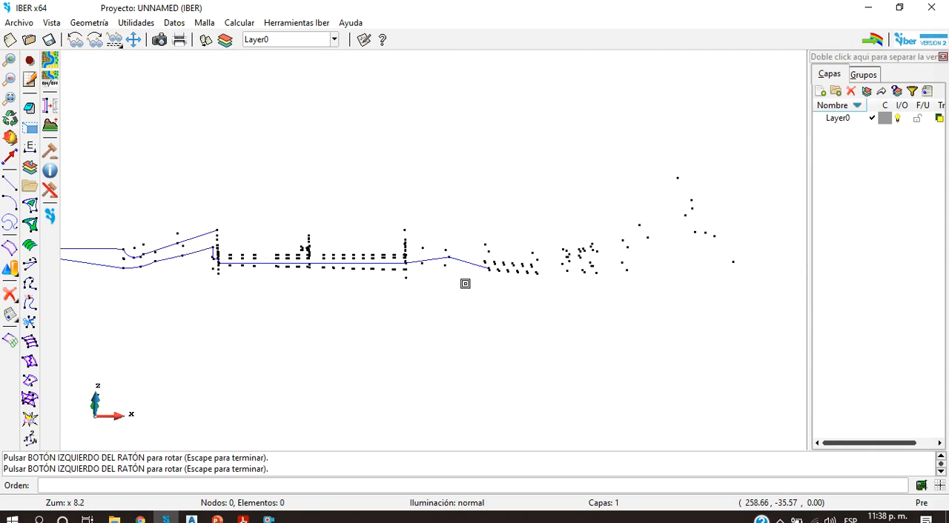
Step: Examine the tank's stacked wall points and south edge from low and oblique 3D angles
{"action": "key", "text": "Escape"}
{"action": "left_click", "coordinate": [12, 138]}
{"action": "left_click_drag", "start_coordinate": [330, 255], "coordinate": [322, 274]}
{"action": "scroll", "coordinate": [323, 274], "scroll_direction": "up", "scroll_amount": 7}
{"action": "scroll", "coordinate": [422, 286], "scroll_direction": "down", "scroll_amount": 9}
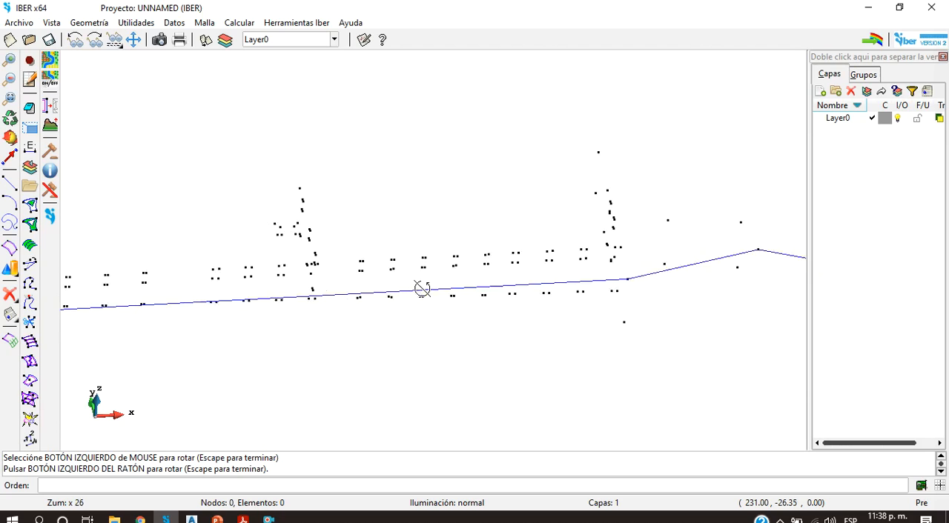
{"action": "scroll", "coordinate": [459, 277], "scroll_direction": "up", "scroll_amount": 4}
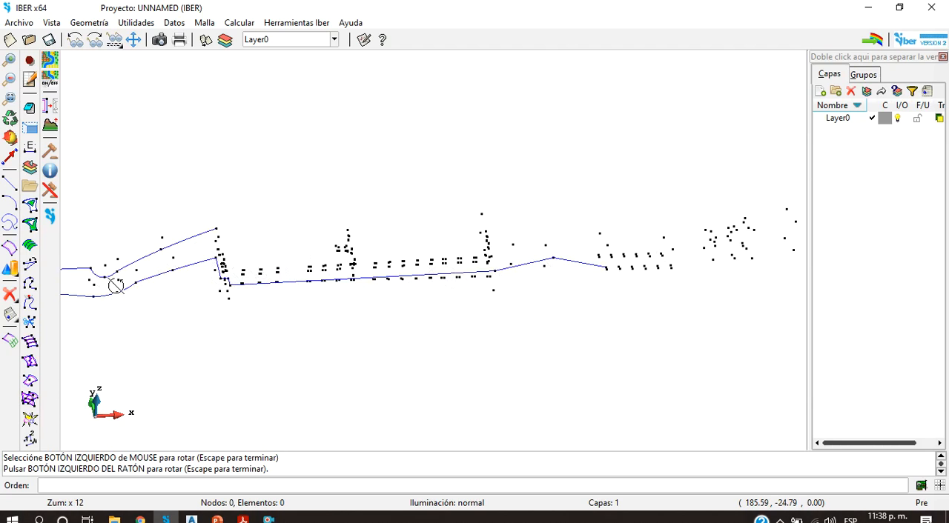
{"action": "left_click_drag", "start_coordinate": [223, 276], "coordinate": [339, 292]}
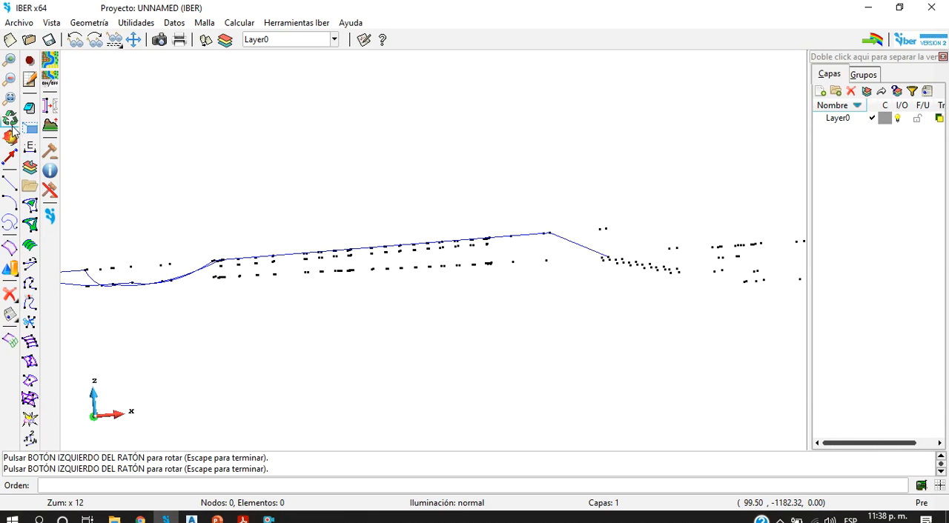
{"action": "left_click", "coordinate": [9, 139]}
{"action": "left_click_drag", "start_coordinate": [477, 311], "coordinate": [534, 229]}
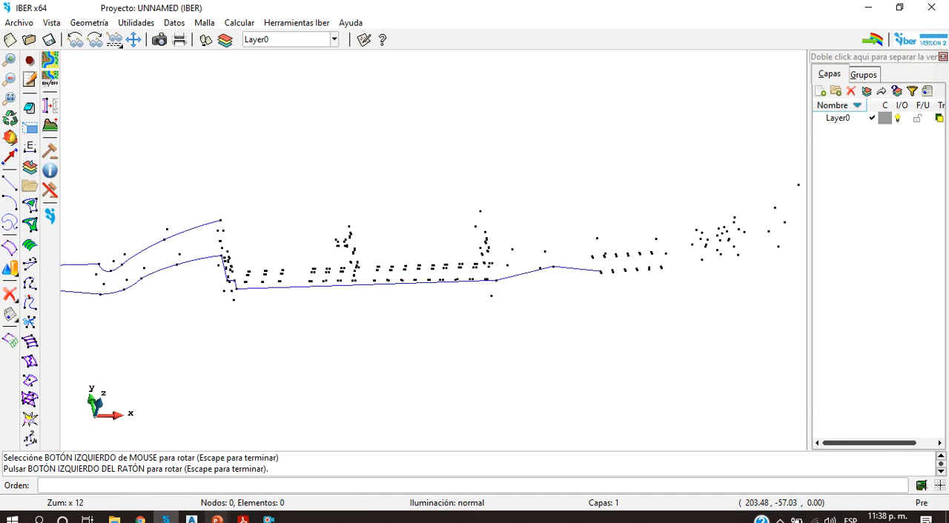
Step: Switch to the Ejercicio drawing in Civil 3D and inspect the coincident points at the tank's southwest corner
{"action": "left_click", "coordinate": [192, 519]}
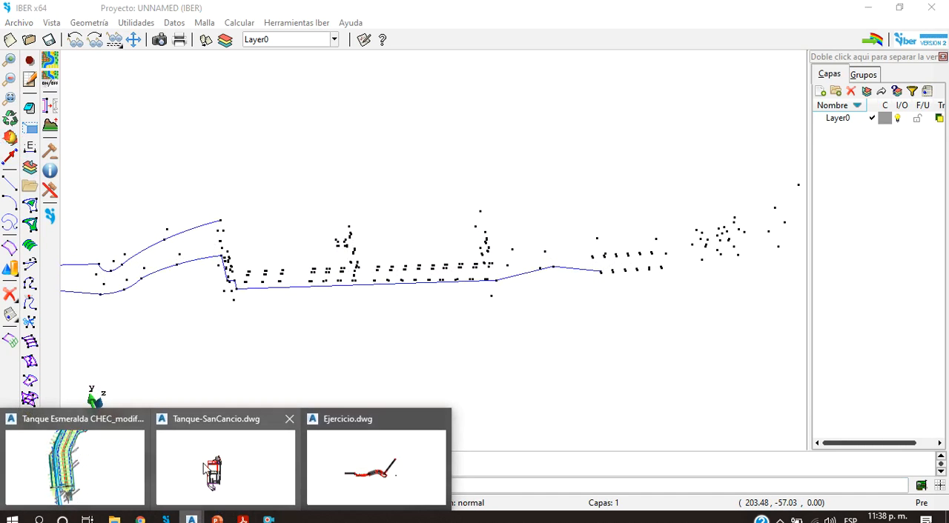
{"action": "left_click", "coordinate": [323, 463]}
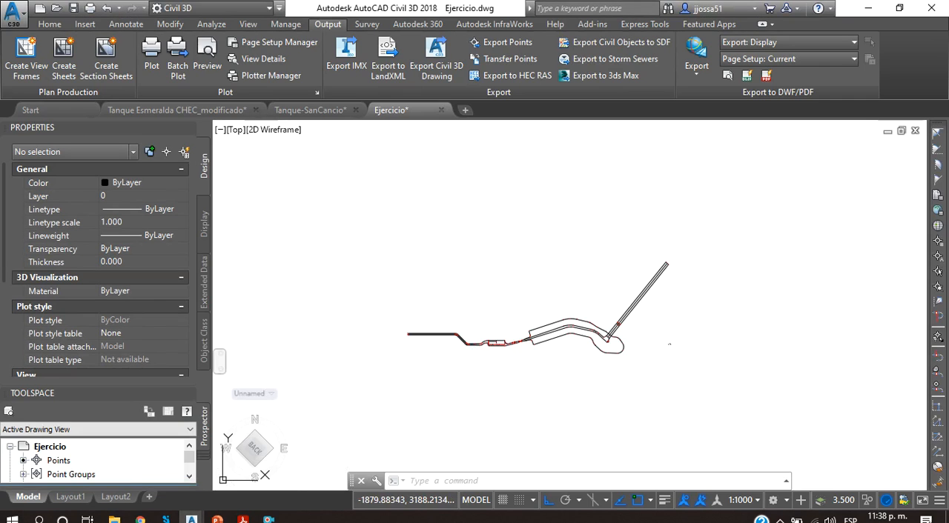
{"action": "scroll", "coordinate": [391, 318], "scroll_direction": "up", "scroll_amount": 6}
{"action": "scroll", "coordinate": [639, 413], "scroll_direction": "down", "scroll_amount": 3}
{"action": "middle_click_drag", "start_coordinate": [711, 423], "coordinate": [327, 326]}
{"action": "scroll", "coordinate": [783, 381], "scroll_direction": "down", "scroll_amount": 1}
{"action": "middle_click_drag", "start_coordinate": [783, 382], "coordinate": [619, 377]}
{"action": "scroll", "coordinate": [619, 377], "scroll_direction": "up", "scroll_amount": 5}
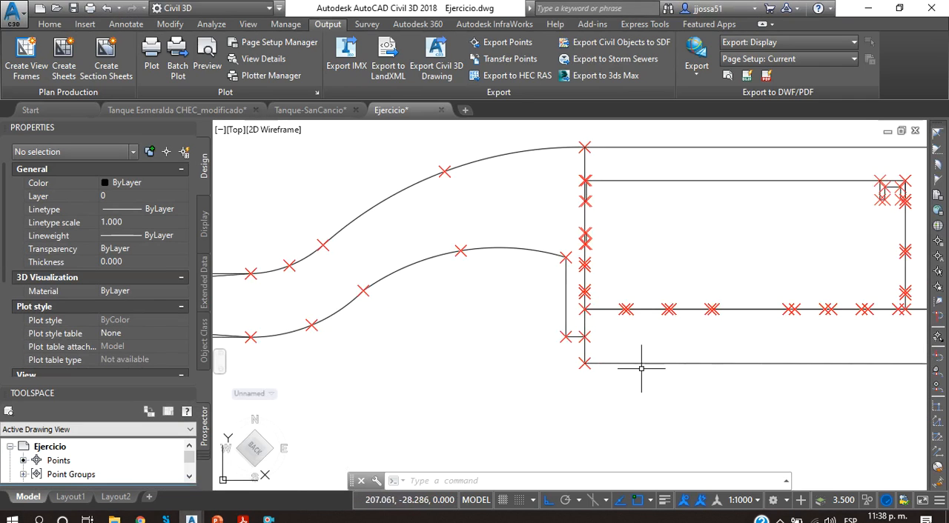
{"action": "left_click", "coordinate": [582, 378]}
{"action": "left_click", "coordinate": [542, 365]}
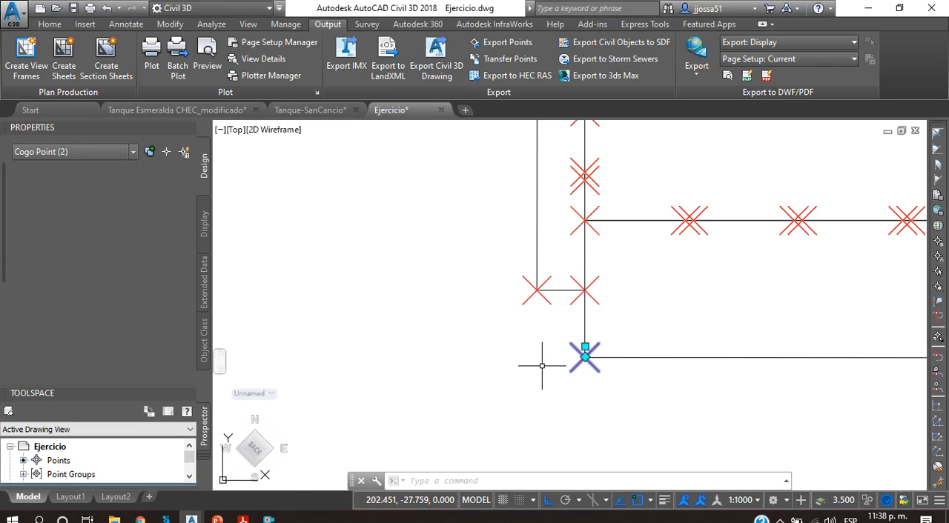
{"action": "middle_click_drag", "start_coordinate": [598, 329], "coordinate": [535, 339]}
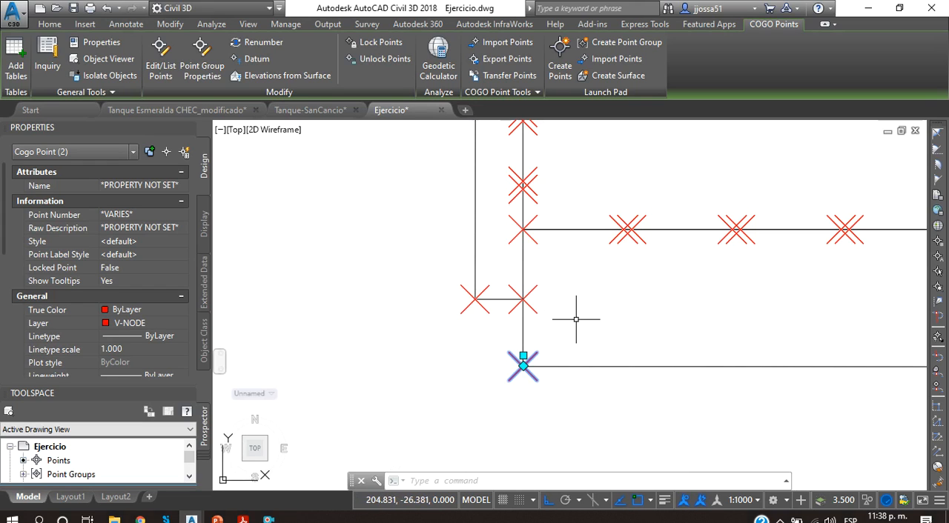
{"action": "scroll", "coordinate": [602, 302], "scroll_direction": "down", "scroll_amount": 5}
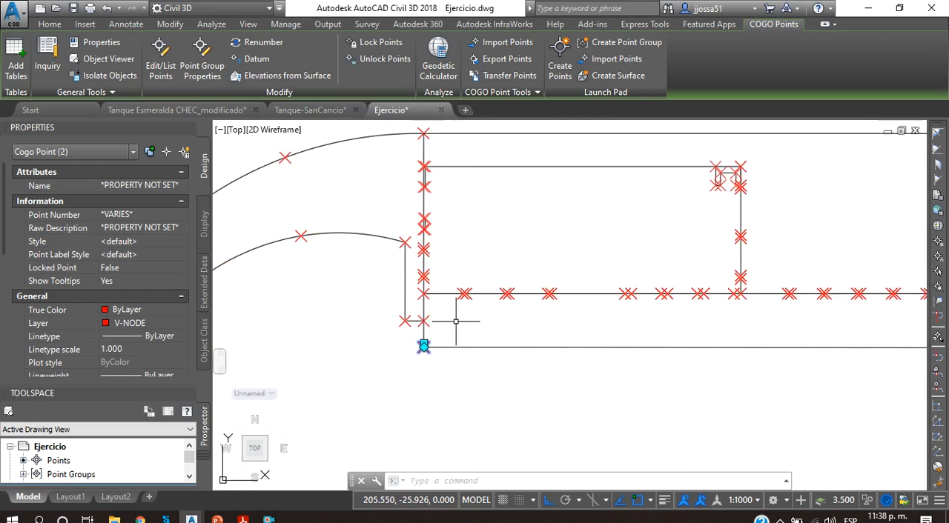
{"action": "scroll", "coordinate": [538, 334], "scroll_direction": "up", "scroll_amount": 4}
{"action": "key", "text": "Escape"}
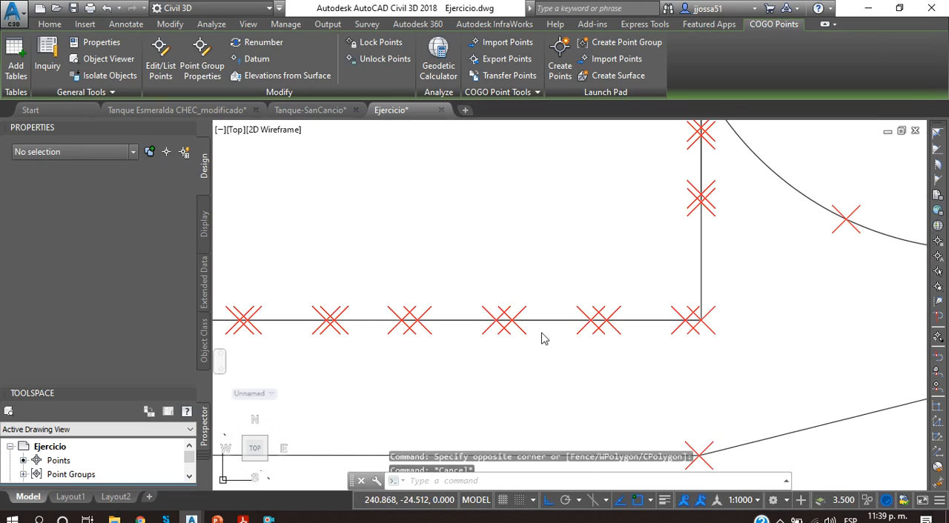
Step: Select the stacked points of an opening on the tank's inner south wall and consult section A-A' in Tanque Sancancio Final.pdf
{"action": "left_click", "coordinate": [539, 327]}
{"action": "left_click", "coordinate": [521, 336]}
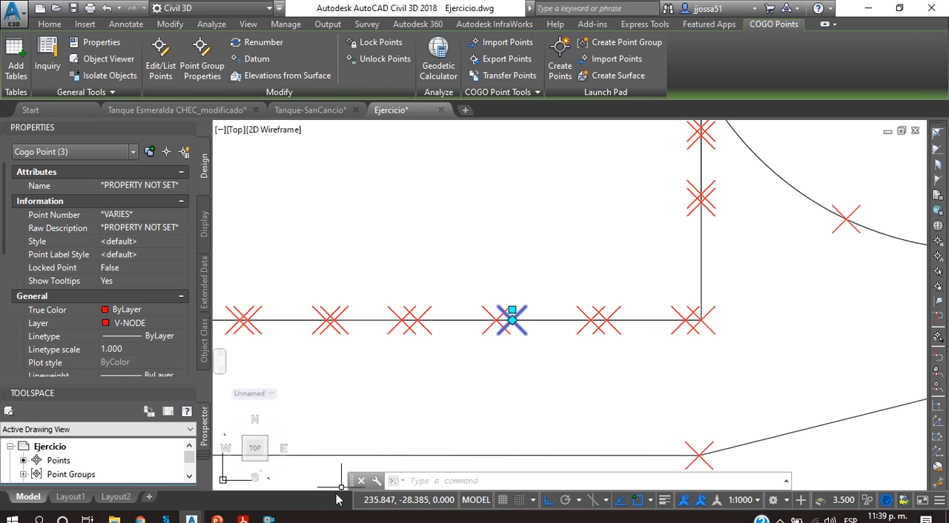
{"action": "mouse_move", "coordinate": [242, 519]}
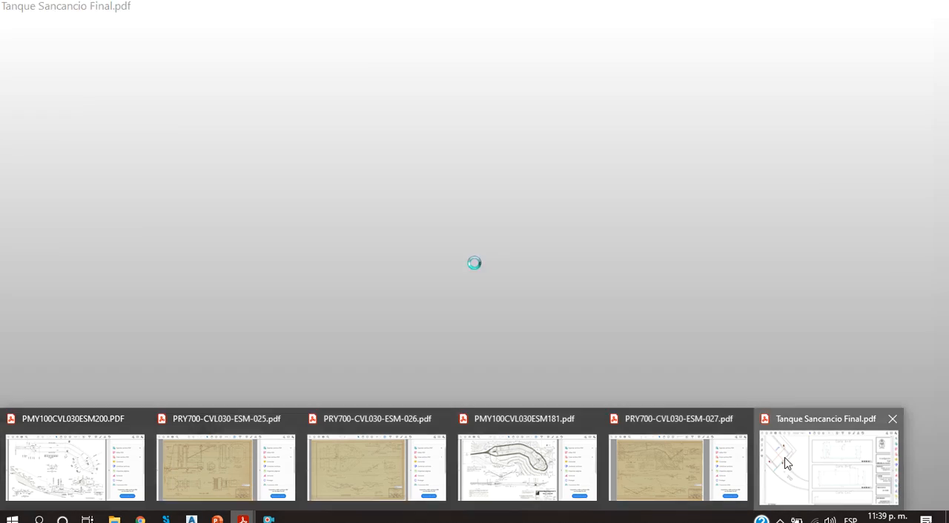
{"action": "left_click", "coordinate": [787, 463]}
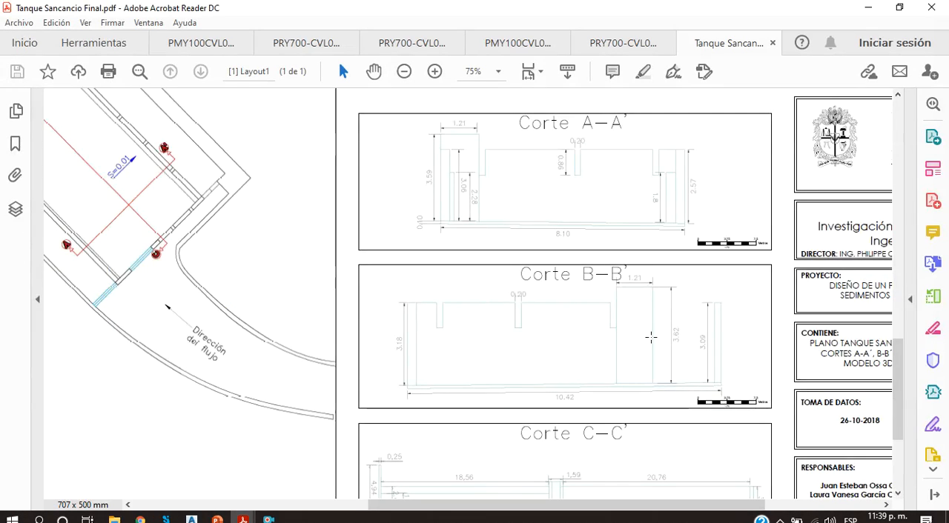
{"action": "scroll", "coordinate": [630, 318], "scroll_direction": "up", "scroll_amount": 5}
{"action": "scroll", "coordinate": [569, 400], "scroll_direction": "down", "scroll_amount": 1}
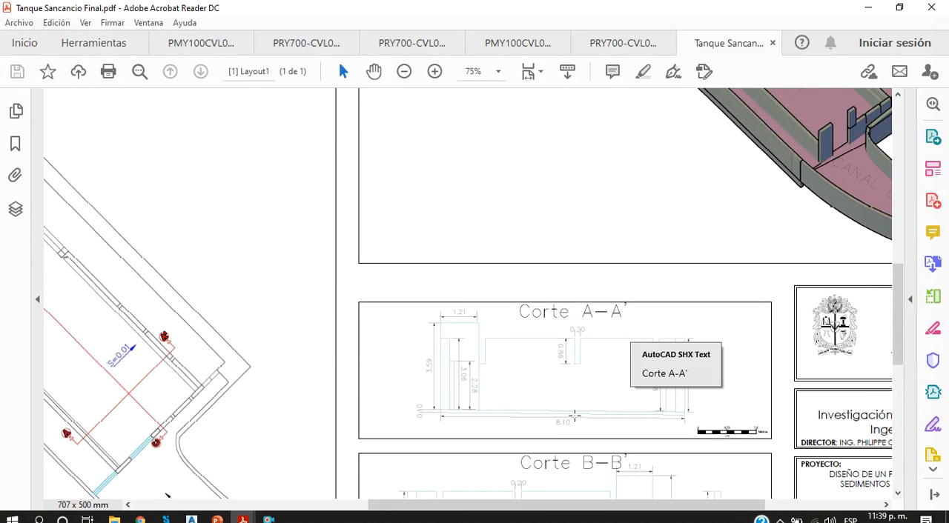
{"action": "left_click", "coordinate": [576, 411]}
{"action": "left_click", "coordinate": [577, 410]}
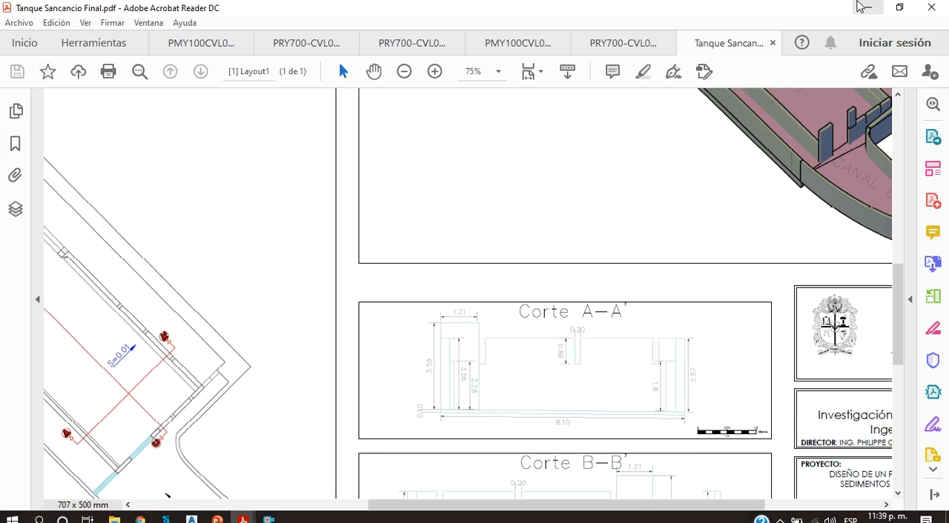
Step: Return to the Ejercicio drawing and check the properties of coincident points near the east end of the tank's inner south wall
{"action": "left_click", "coordinate": [858, 3]}
{"action": "middle_click_drag", "start_coordinate": [607, 307], "coordinate": [549, 327]}
{"action": "key", "text": "Escape"}
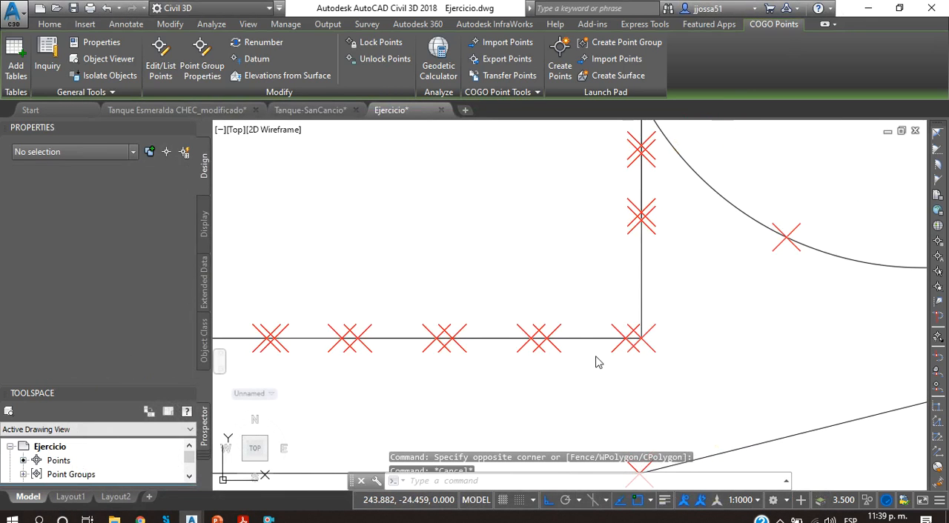
{"action": "left_click", "coordinate": [600, 363]}
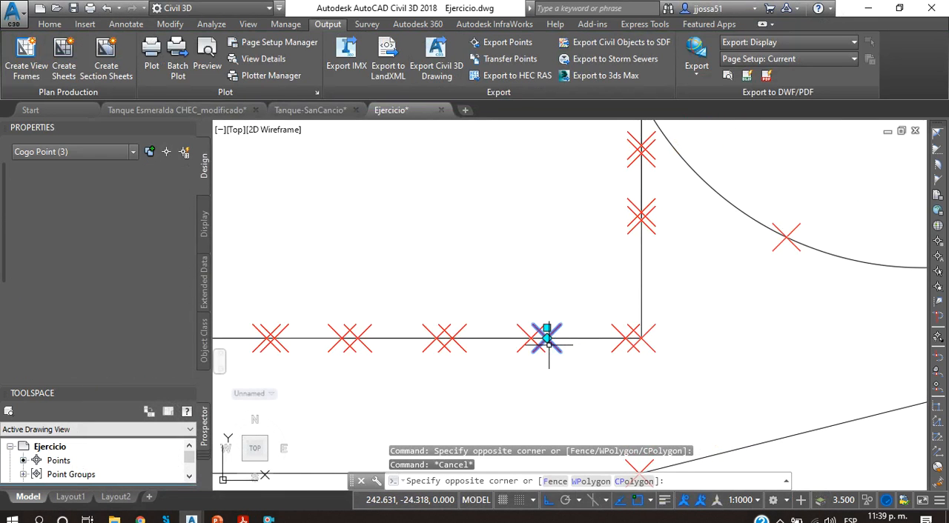
{"action": "left_click", "coordinate": [549, 344]}
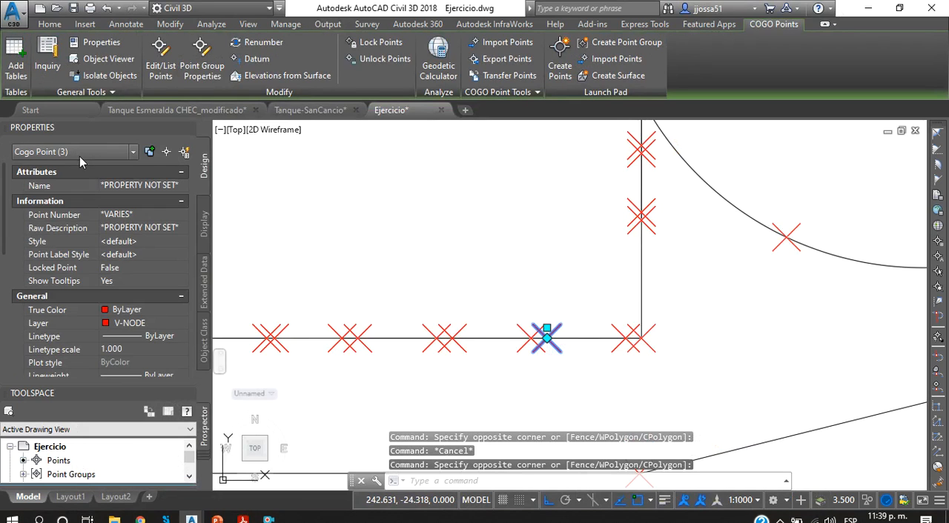
{"action": "key", "text": "Escape"}
Step: Inspect the point where the south bank starts to widen downstream of the tank, and review the rest of the layout
{"action": "scroll", "coordinate": [689, 318], "scroll_direction": "down", "scroll_amount": 4}
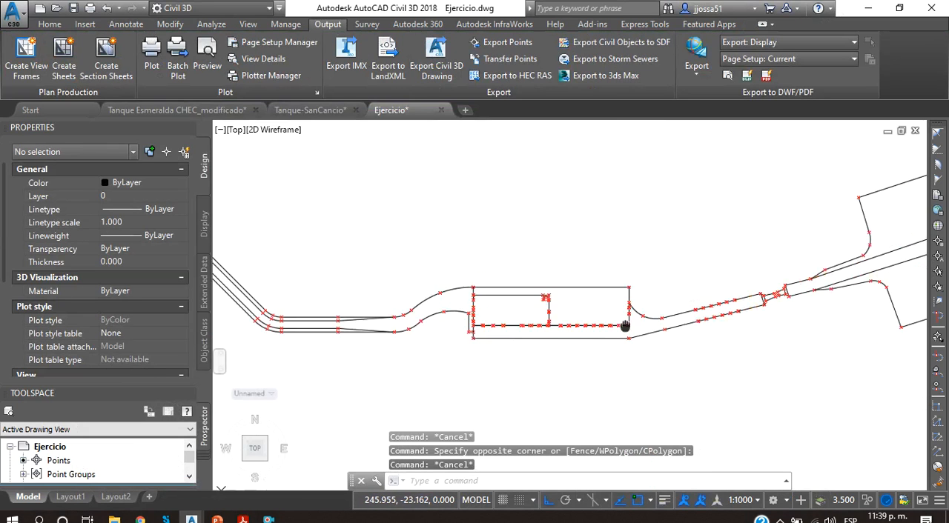
{"action": "scroll", "coordinate": [710, 324], "scroll_direction": "up", "scroll_amount": 4}
{"action": "scroll", "coordinate": [391, 332], "scroll_direction": "down", "scroll_amount": 4}
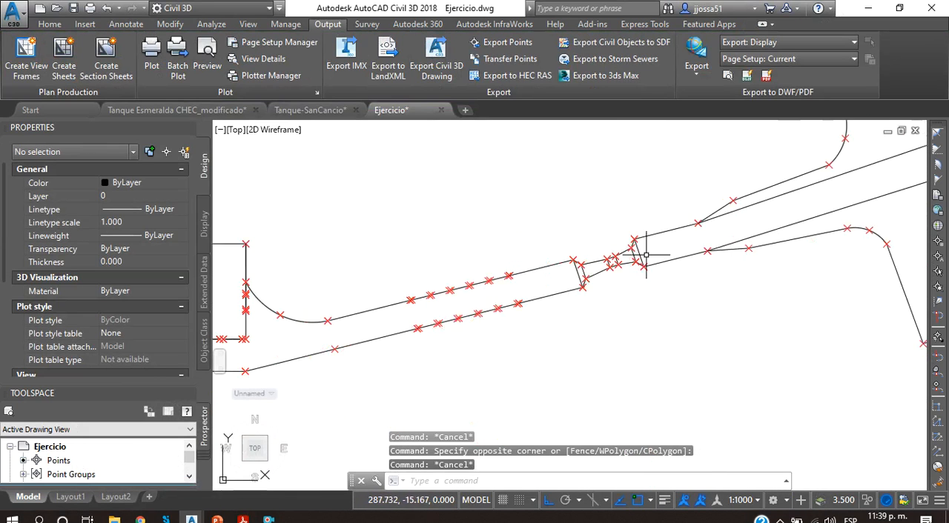
{"action": "scroll", "coordinate": [472, 326], "scroll_direction": "up", "scroll_amount": 2}
{"action": "scroll", "coordinate": [599, 318], "scroll_direction": "up", "scroll_amount": 5}
{"action": "left_click", "coordinate": [506, 319]}
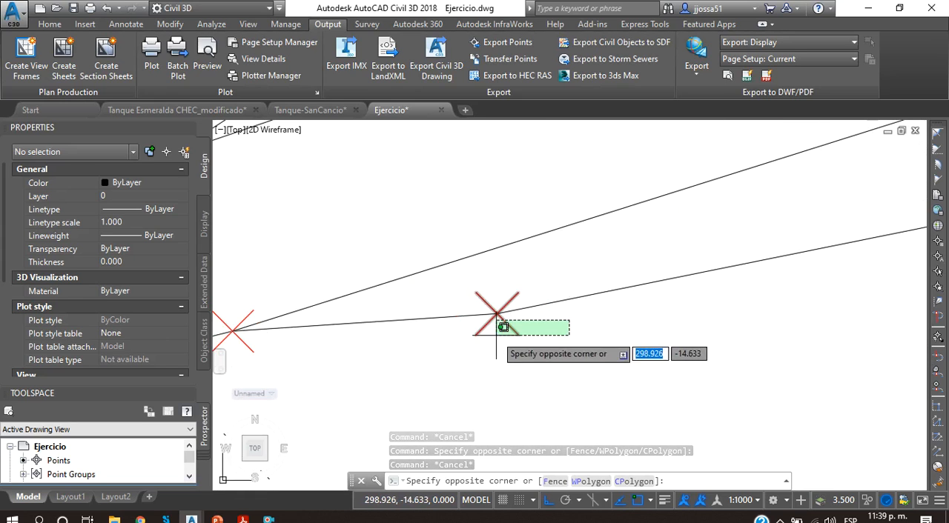
{"action": "left_click", "coordinate": [491, 340]}
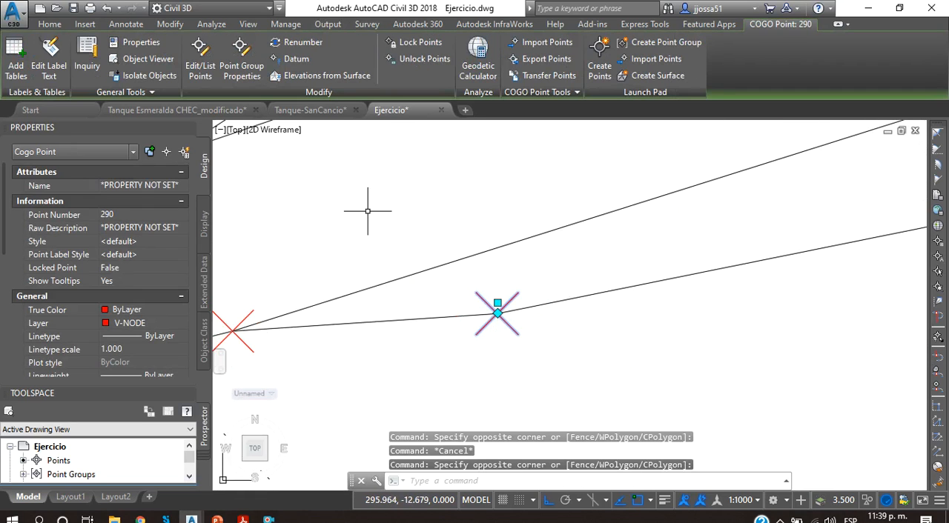
{"action": "scroll", "coordinate": [515, 252], "scroll_direction": "down", "scroll_amount": 3}
{"action": "key", "text": "Escape"}
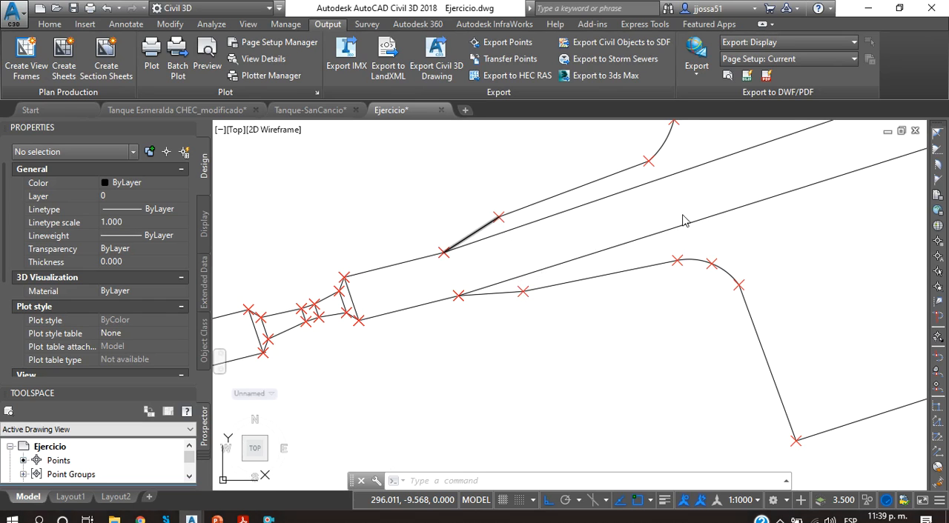
{"action": "scroll", "coordinate": [655, 183], "scroll_direction": "down", "scroll_amount": 5}
{"action": "scroll", "coordinate": [608, 221], "scroll_direction": "up", "scroll_amount": 3}
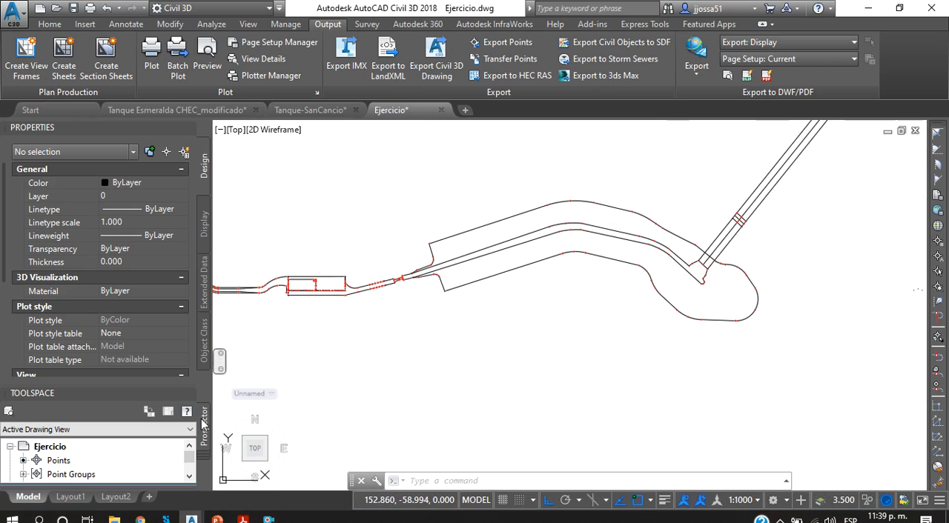
Step: Switch to IBER and inspect the imported points and the channel lines drawn so far from a tilted 3D view
{"action": "left_click", "coordinate": [166, 520]}
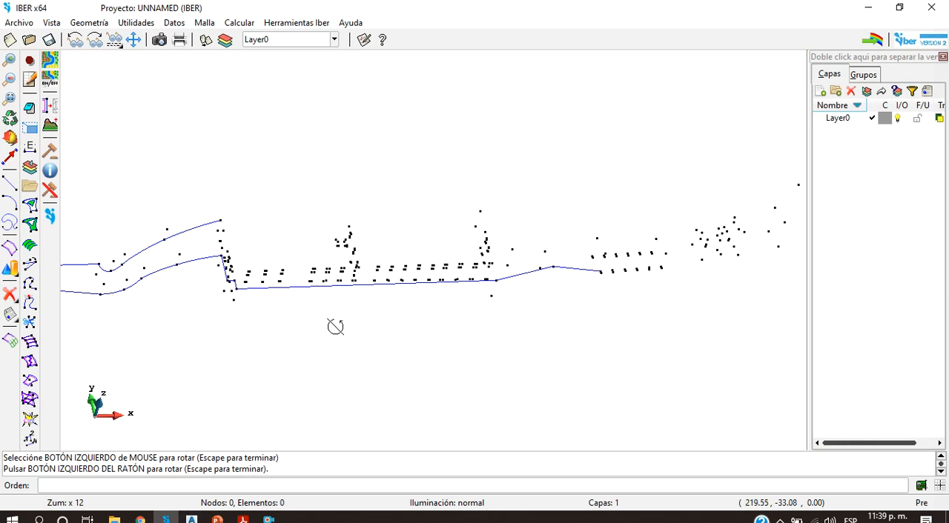
{"action": "left_click_drag", "start_coordinate": [390, 247], "coordinate": [306, 371]}
{"action": "scroll", "coordinate": [656, 351], "scroll_direction": "down", "scroll_amount": 10}
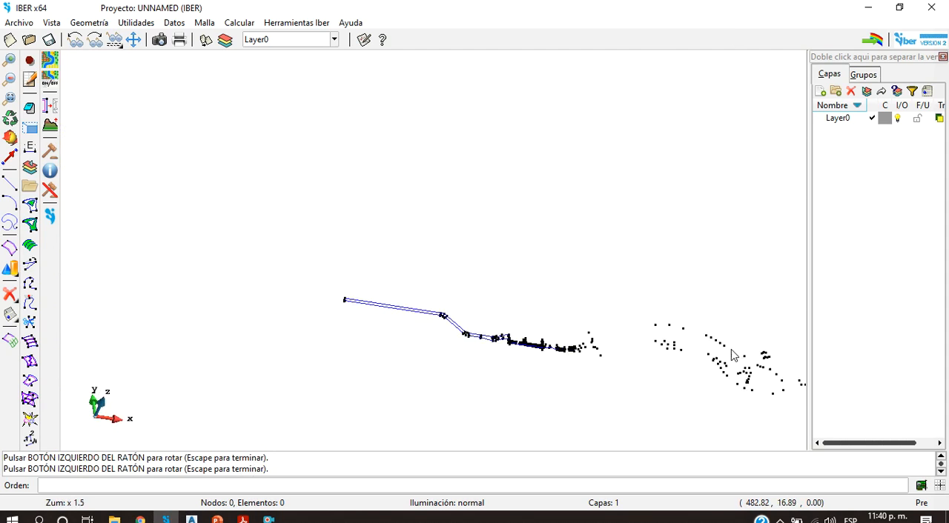
{"action": "scroll", "coordinate": [731, 351], "scroll_direction": "up", "scroll_amount": 2}
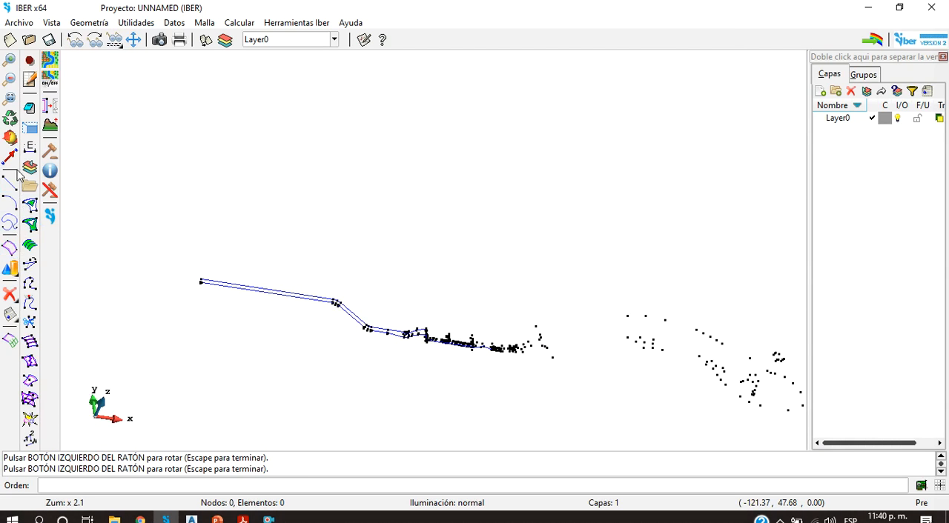
{"action": "left_click", "coordinate": [9, 138]}
{"action": "left_click_drag", "start_coordinate": [576, 385], "coordinate": [634, 337]}
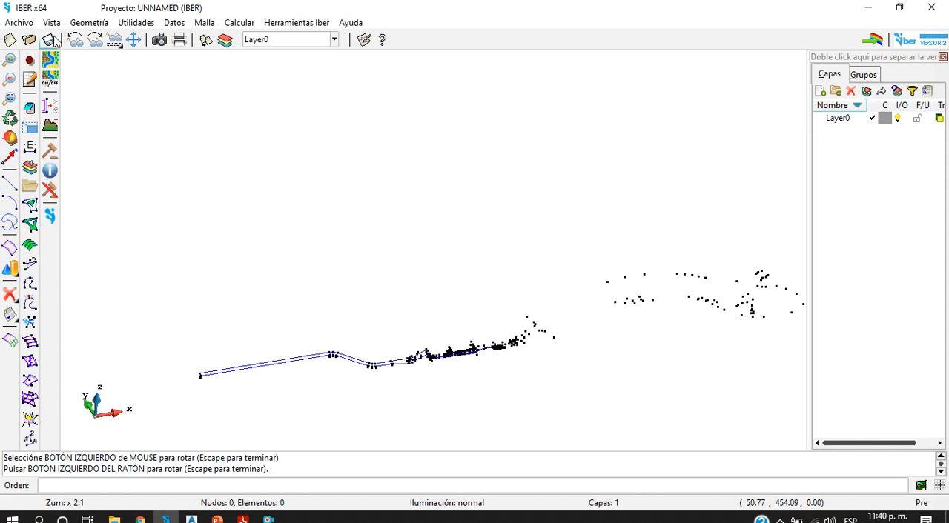
Step: Open the Tanques_finalQ20 project from the Nueva carpeta folder without saving the changes to the current project
{"action": "left_click", "coordinate": [29, 40]}
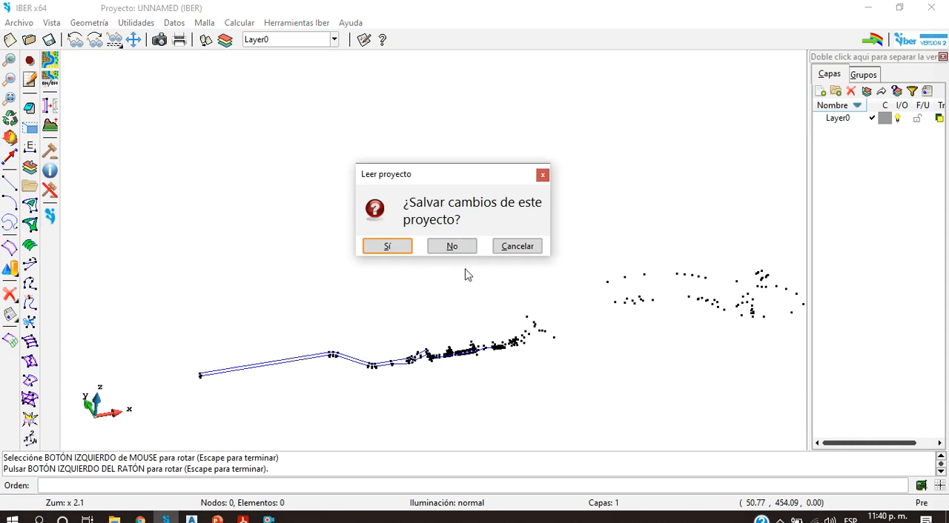
{"action": "left_click", "coordinate": [452, 248]}
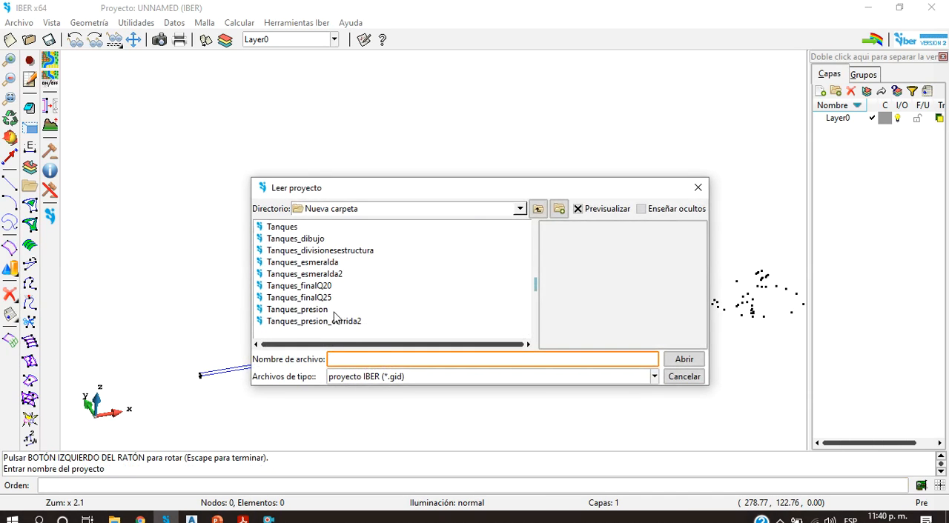
{"action": "left_click", "coordinate": [312, 239]}
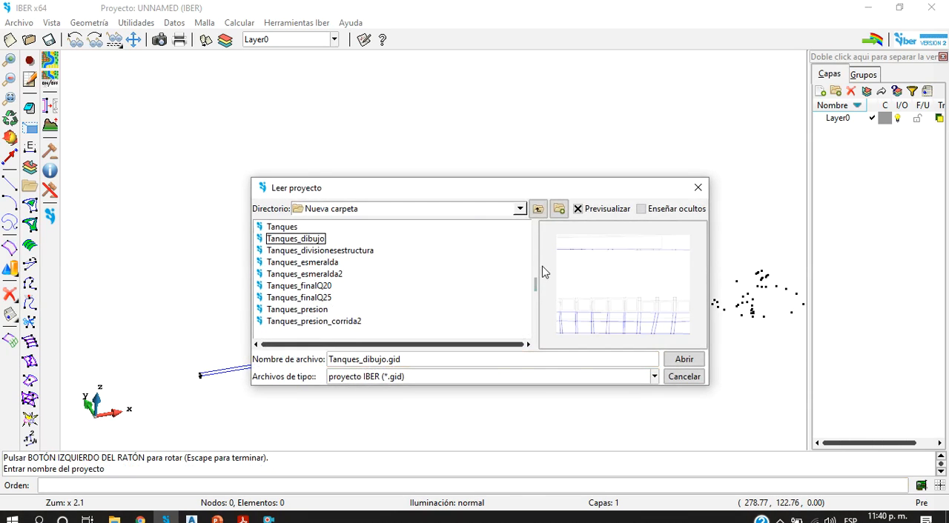
{"action": "left_click", "coordinate": [290, 228]}
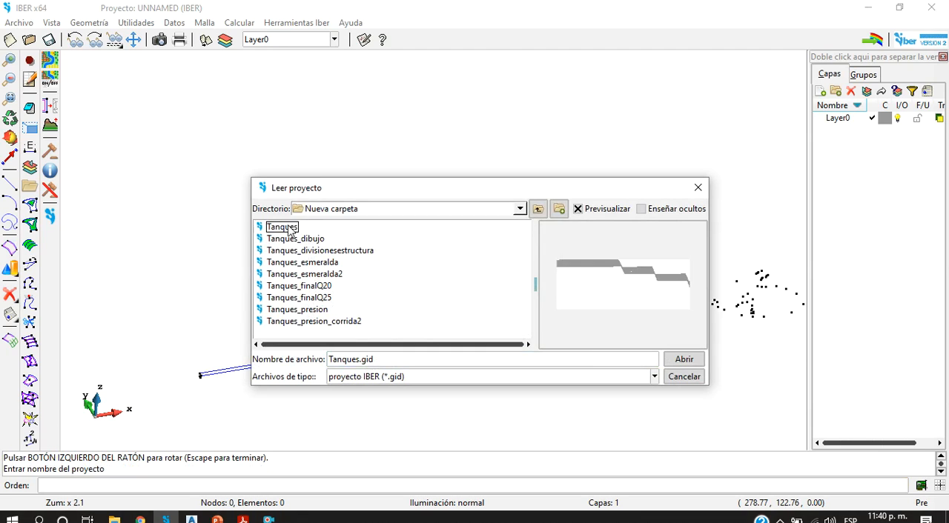
{"action": "left_click", "coordinate": [319, 286]}
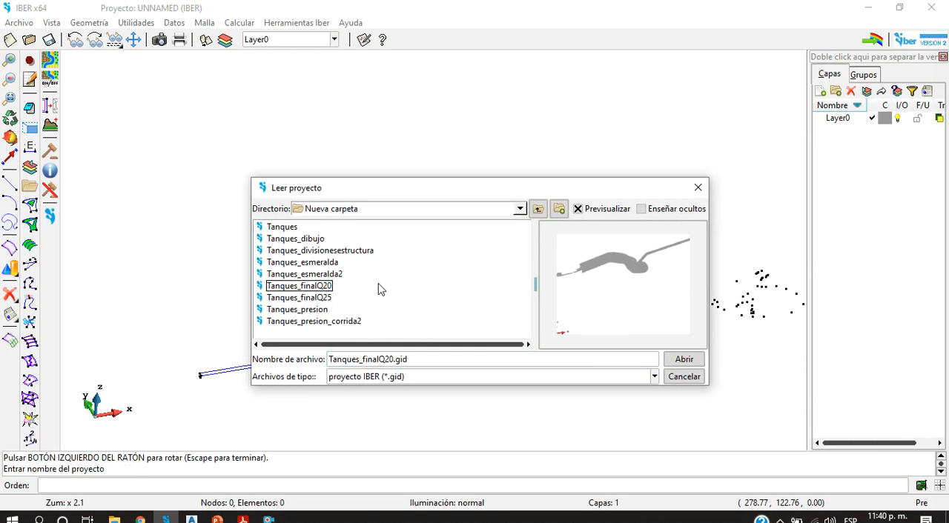
{"action": "left_click", "coordinate": [683, 360]}
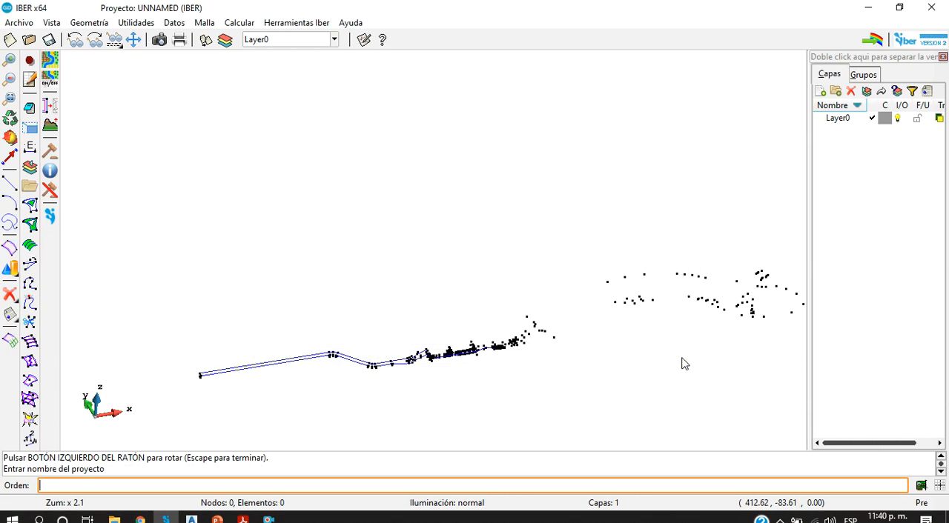
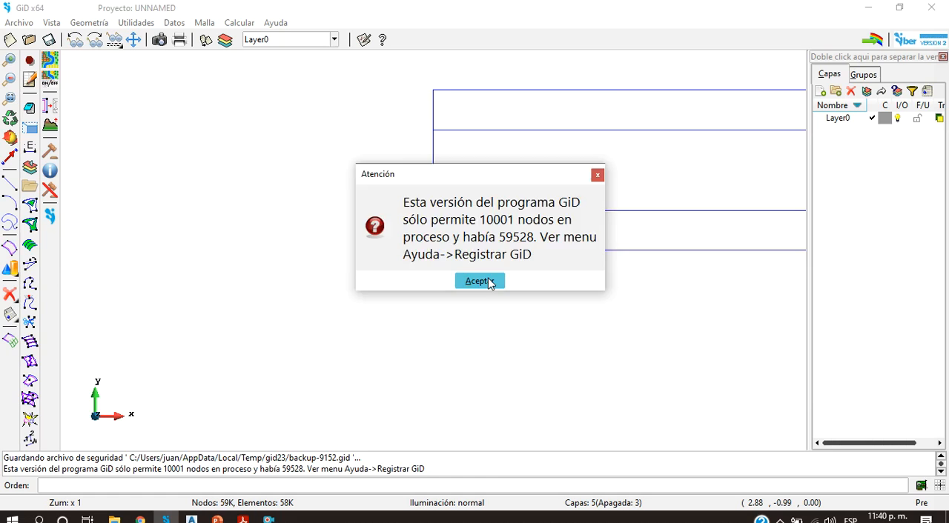
Step: Accept the node-limit notice and render the opened Tanques_finalQ20 model with smooth lighting
{"action": "left_click", "coordinate": [489, 284]}
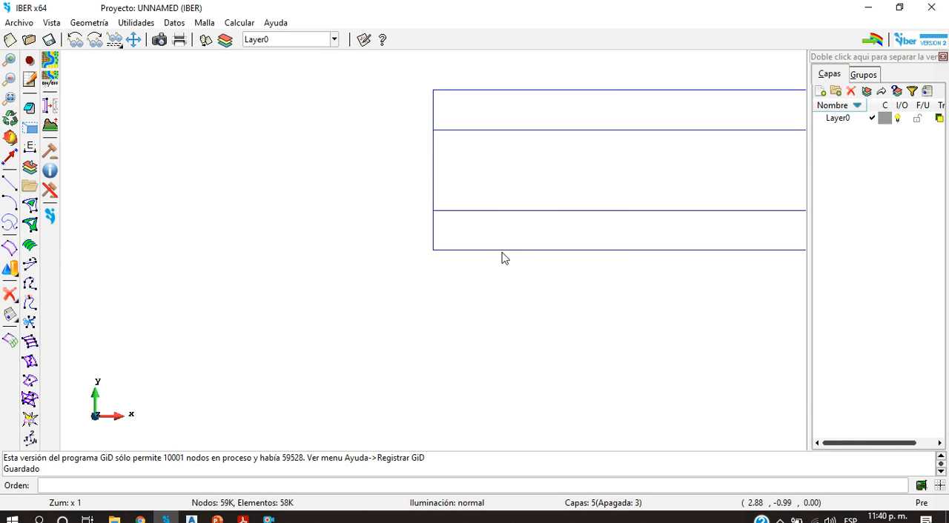
{"action": "scroll", "coordinate": [474, 286], "scroll_direction": "up", "scroll_amount": 5}
{"action": "scroll", "coordinate": [500, 294], "scroll_direction": "down", "scroll_amount": 5}
{"action": "scroll", "coordinate": [500, 294], "scroll_direction": "down", "scroll_amount": 3}
{"action": "scroll", "coordinate": [271, 296], "scroll_direction": "up", "scroll_amount": 4}
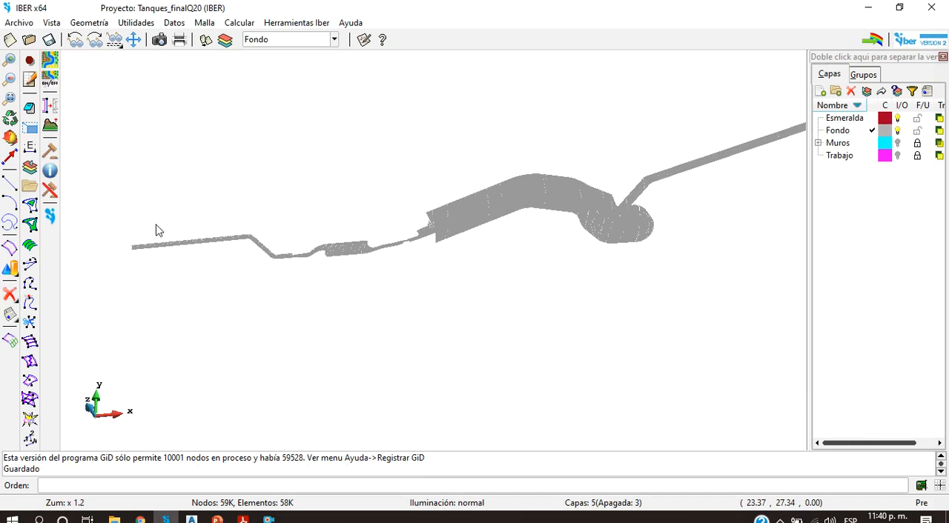
{"action": "left_click", "coordinate": [423, 504]}
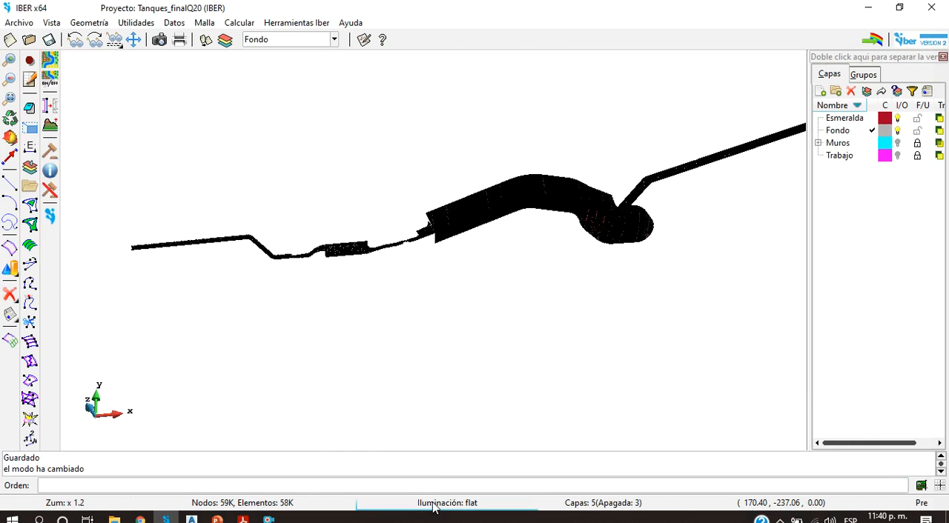
{"action": "left_click", "coordinate": [434, 504]}
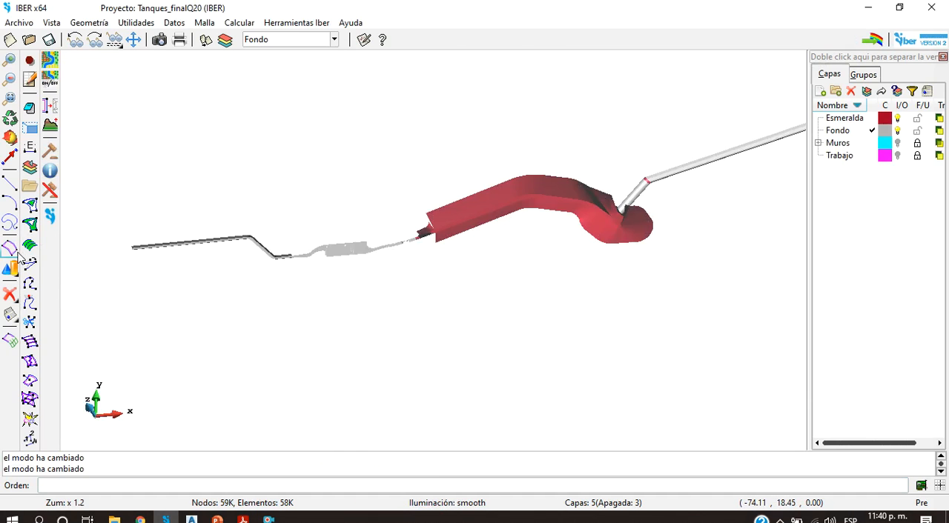
Step: Examine the upstream end and the bends of the approach channel from tilted 3D views
{"action": "left_click_drag", "start_coordinate": [377, 300], "coordinate": [435, 226]}
{"action": "scroll", "coordinate": [193, 255], "scroll_direction": "up", "scroll_amount": 5}
{"action": "scroll", "coordinate": [457, 169], "scroll_direction": "down", "scroll_amount": 5}
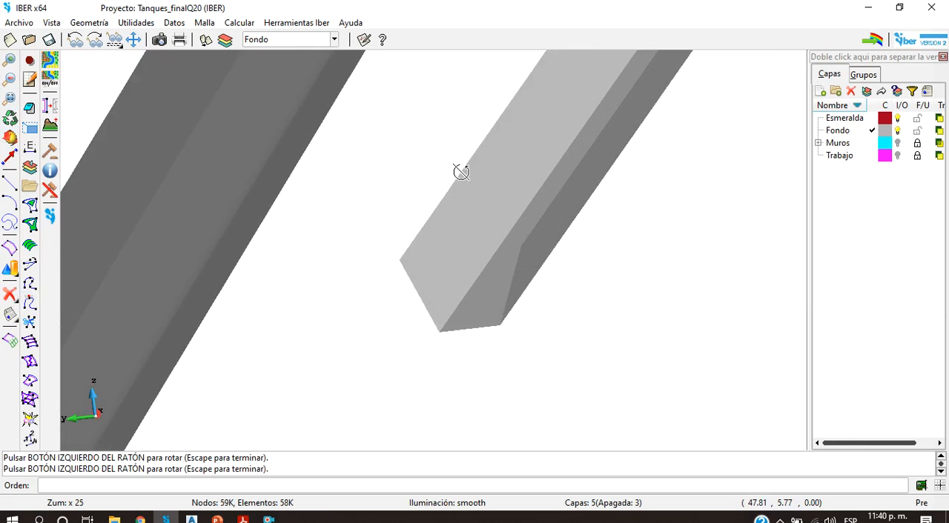
{"action": "scroll", "coordinate": [458, 169], "scroll_direction": "down", "scroll_amount": 2}
{"action": "scroll", "coordinate": [460, 178], "scroll_direction": "up", "scroll_amount": 6}
{"action": "left_click_drag", "start_coordinate": [493, 192], "coordinate": [497, 181]}
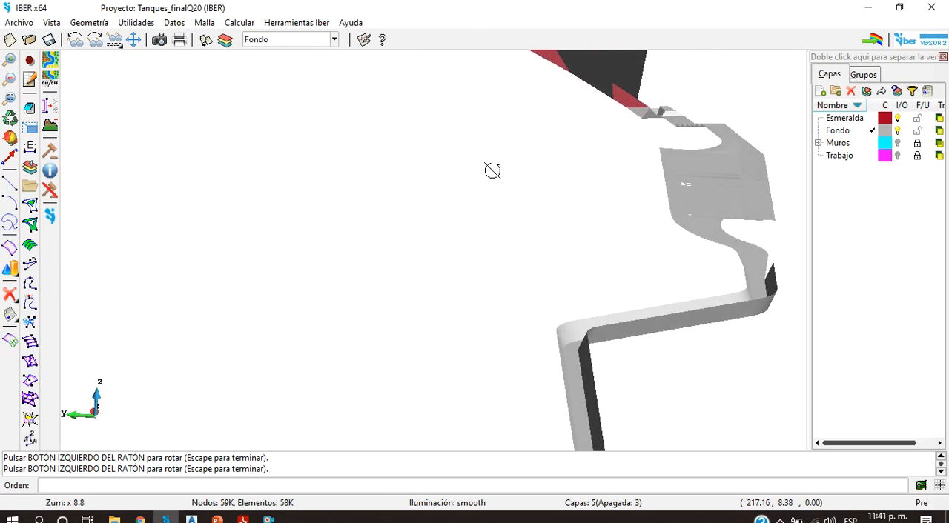
{"action": "scroll", "coordinate": [591, 322], "scroll_direction": "up", "scroll_amount": 3}
{"action": "left_click_drag", "start_coordinate": [612, 326], "coordinate": [510, 327]}
{"action": "scroll", "coordinate": [528, 278], "scroll_direction": "down", "scroll_amount": 3}
{"action": "scroll", "coordinate": [528, 278], "scroll_direction": "down", "scroll_amount": 3}
{"action": "scroll", "coordinate": [701, 248], "scroll_direction": "up", "scroll_amount": 7}
{"action": "scroll", "coordinate": [511, 327], "scroll_direction": "down", "scroll_amount": 3}
{"action": "scroll", "coordinate": [511, 327], "scroll_direction": "down", "scroll_amount": 6}
Step: Turn on and unfreeze the Muros and Trabajo layers, keep Fondo visible, and switch the model display to show the walls
{"action": "left_click", "coordinate": [896, 131]}
{"action": "left_click", "coordinate": [897, 131]}
{"action": "left_click", "coordinate": [897, 131]}
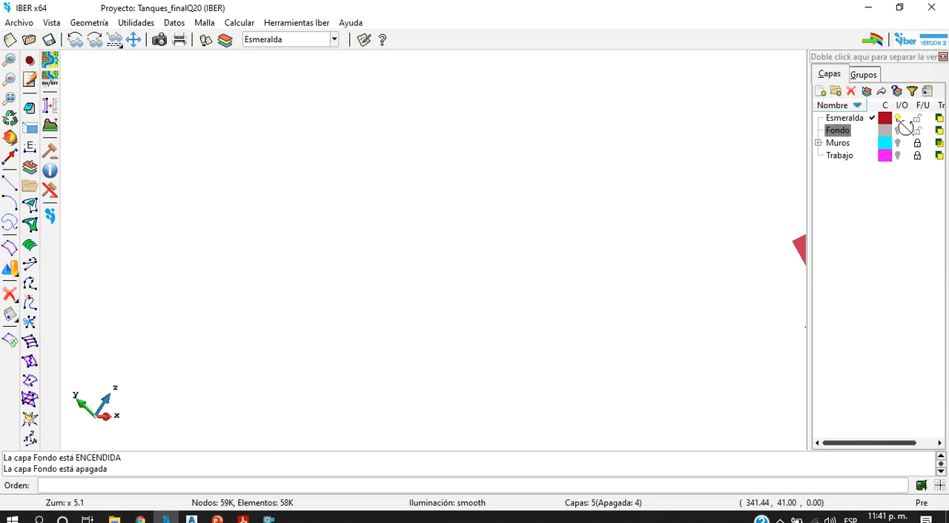
{"action": "left_click", "coordinate": [897, 131]}
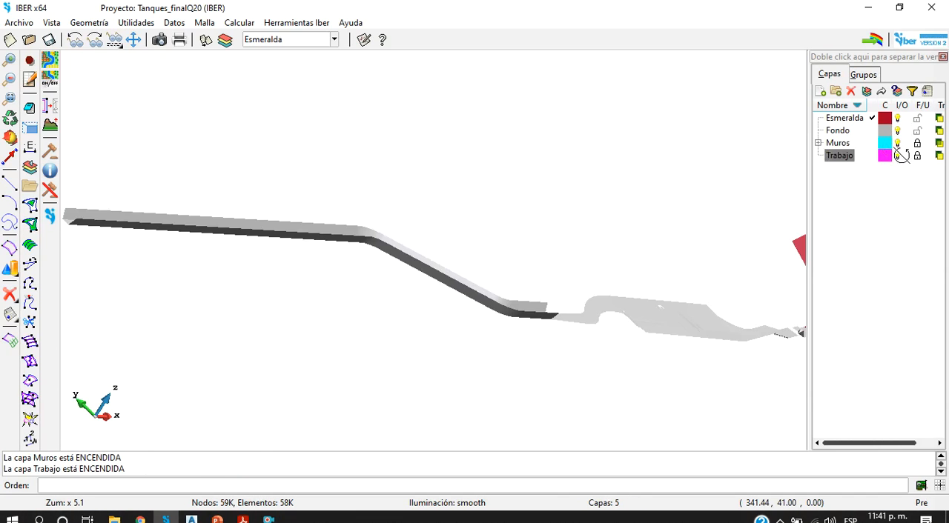
{"action": "scroll", "coordinate": [617, 348], "scroll_direction": "up", "scroll_amount": 3}
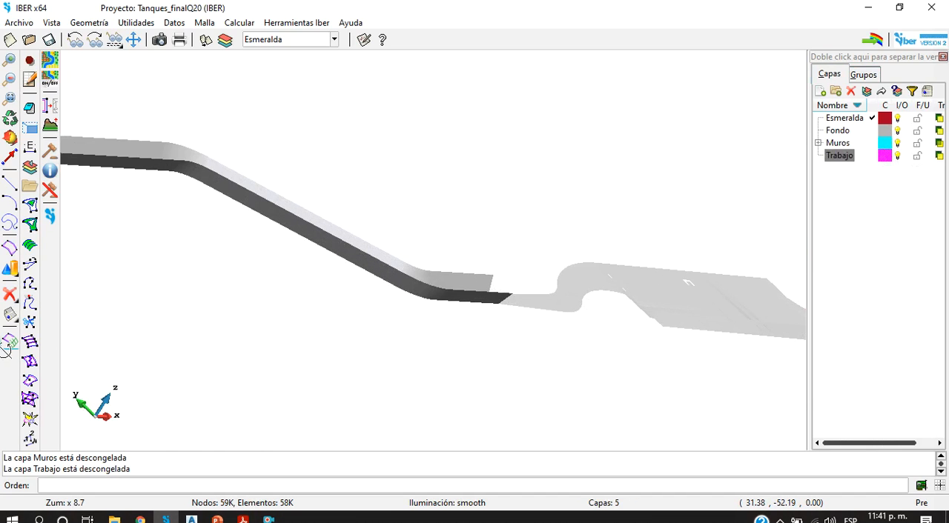
{"action": "left_click", "coordinate": [10, 344]}
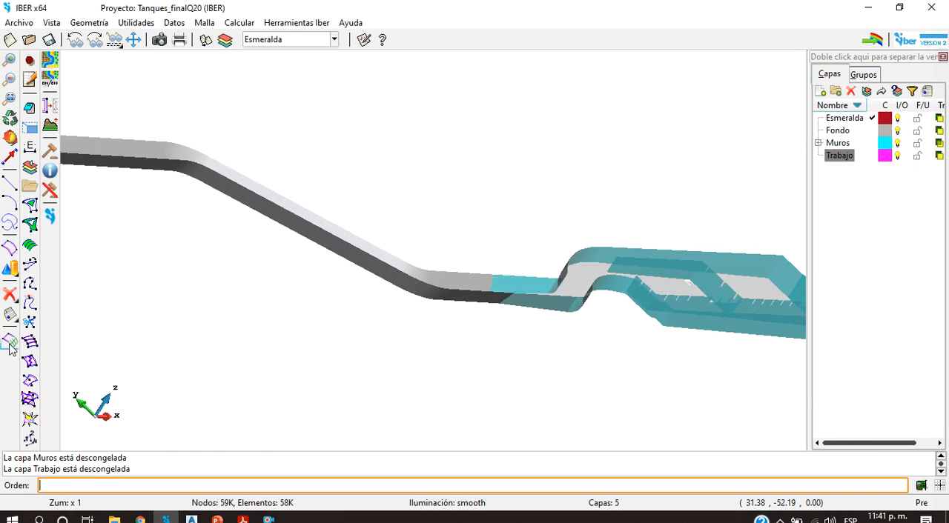
Step: Examine the channel walls from the straight approach through the curved transition into the tank
{"action": "left_click", "coordinate": [9, 158]}
{"action": "left_click_drag", "start_coordinate": [535, 318], "coordinate": [449, 336]}
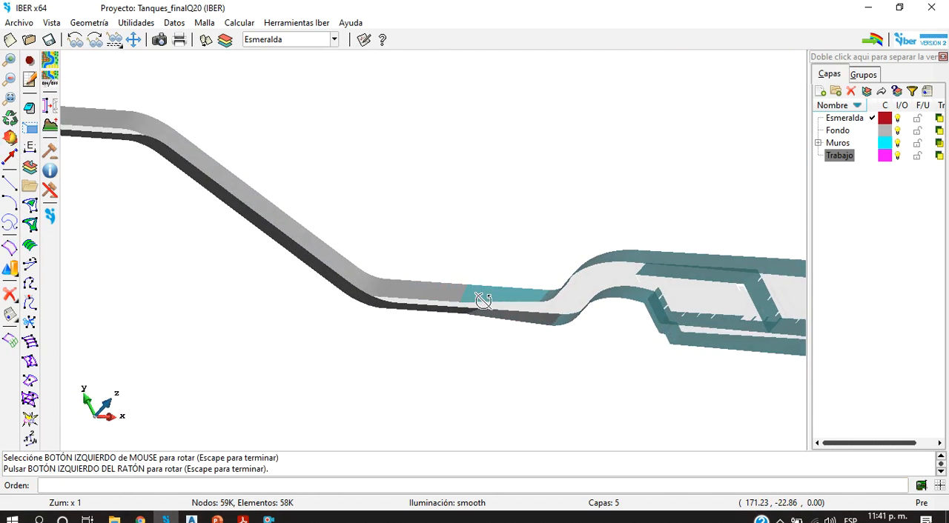
{"action": "scroll", "coordinate": [483, 300], "scroll_direction": "down", "scroll_amount": 2}
{"action": "scroll", "coordinate": [479, 314], "scroll_direction": "up", "scroll_amount": 5}
{"action": "left_click_drag", "start_coordinate": [326, 287], "coordinate": [591, 344]}
{"action": "scroll", "coordinate": [596, 324], "scroll_direction": "up", "scroll_amount": 2}
{"action": "scroll", "coordinate": [596, 324], "scroll_direction": "down", "scroll_amount": 4}
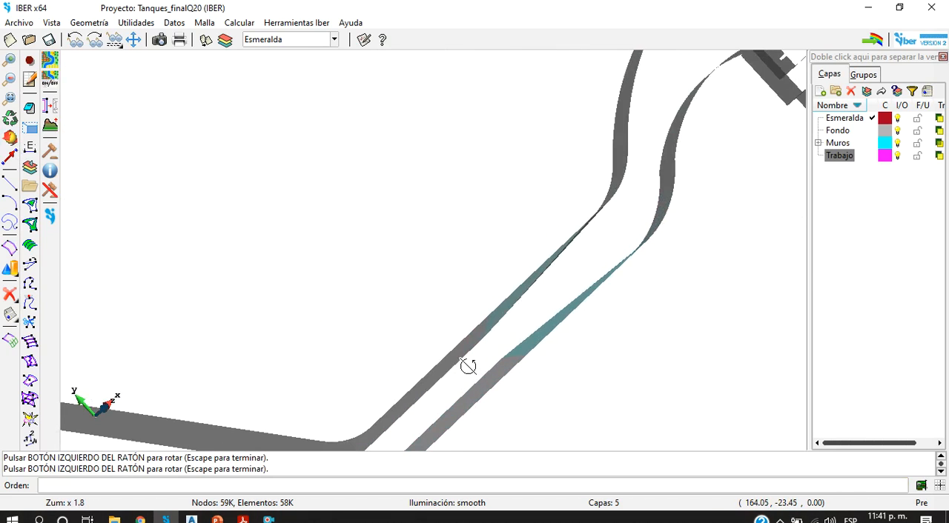
{"action": "left_click_drag", "start_coordinate": [571, 339], "coordinate": [637, 236]}
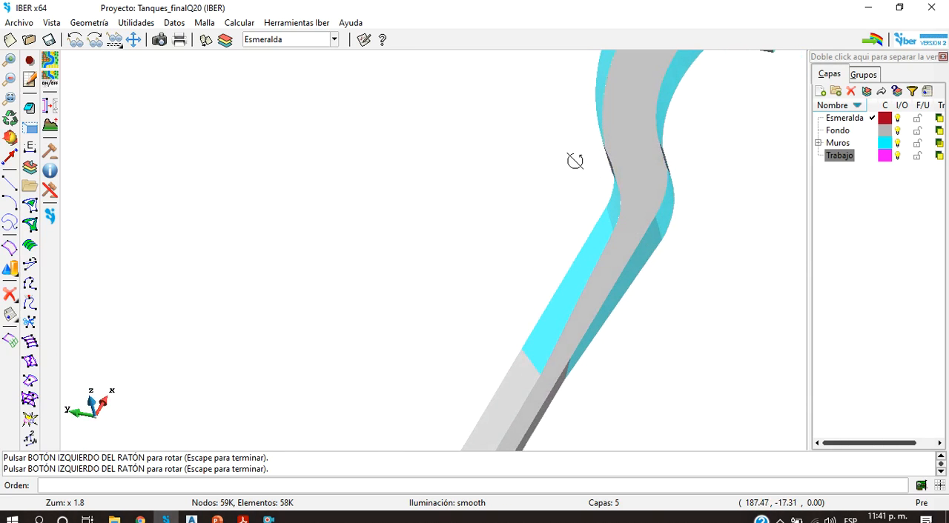
{"action": "scroll", "coordinate": [557, 205], "scroll_direction": "down", "scroll_amount": 5}
{"action": "scroll", "coordinate": [616, 167], "scroll_direction": "up", "scroll_amount": 4}
{"action": "scroll", "coordinate": [620, 166], "scroll_direction": "down", "scroll_amount": 2}
{"action": "scroll", "coordinate": [619, 165], "scroll_direction": "down", "scroll_amount": 4}
{"action": "scroll", "coordinate": [627, 148], "scroll_direction": "up", "scroll_amount": 7}
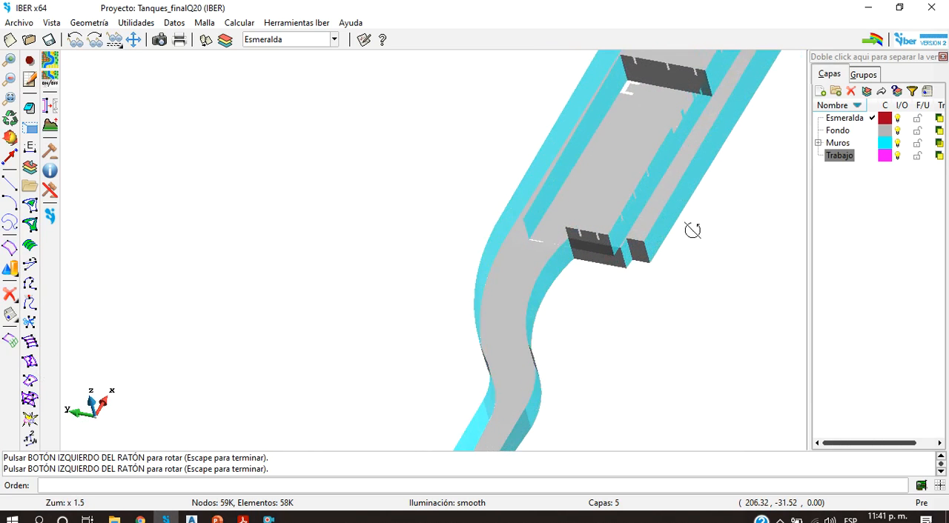
{"action": "left_click_drag", "start_coordinate": [693, 271], "coordinate": [694, 324]}
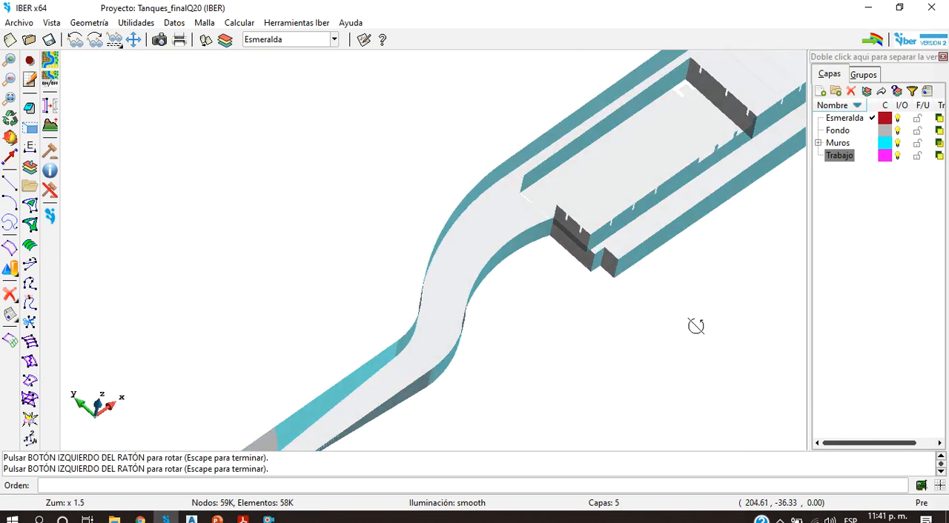
Step: Inspect the floor strip across the tank inlet, at the upstream end of the inner north wall
{"action": "scroll", "coordinate": [521, 155], "scroll_direction": "up", "scroll_amount": 6}
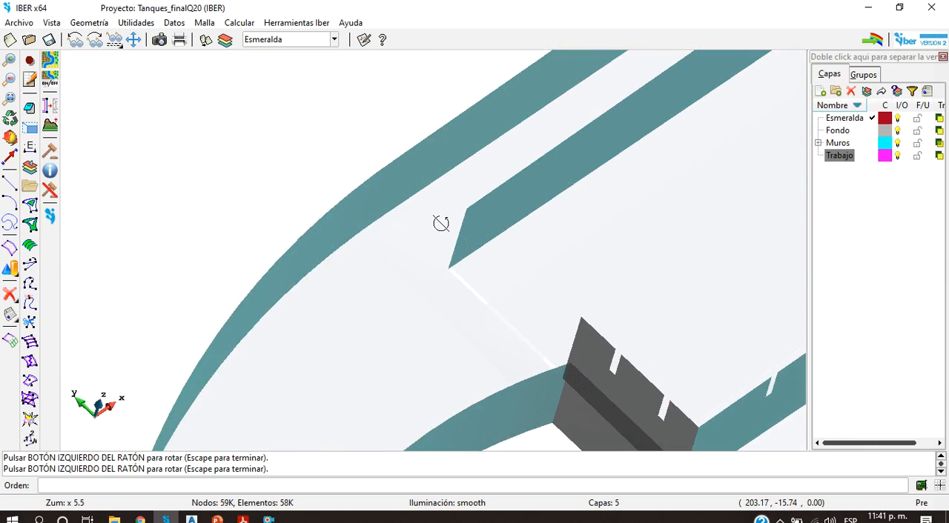
{"action": "scroll", "coordinate": [488, 281], "scroll_direction": "up", "scroll_amount": 3}
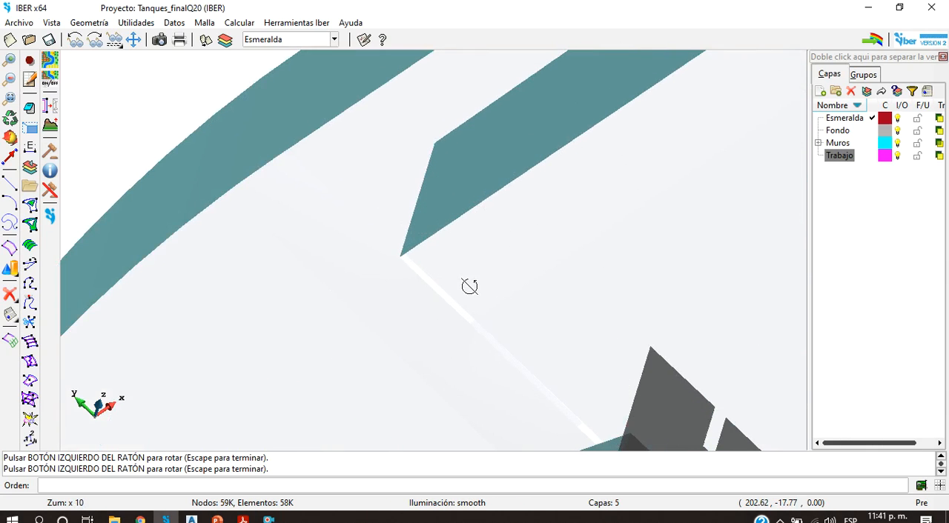
{"action": "scroll", "coordinate": [486, 291], "scroll_direction": "up", "scroll_amount": 4}
{"action": "left_click_drag", "start_coordinate": [398, 328], "coordinate": [420, 331]}
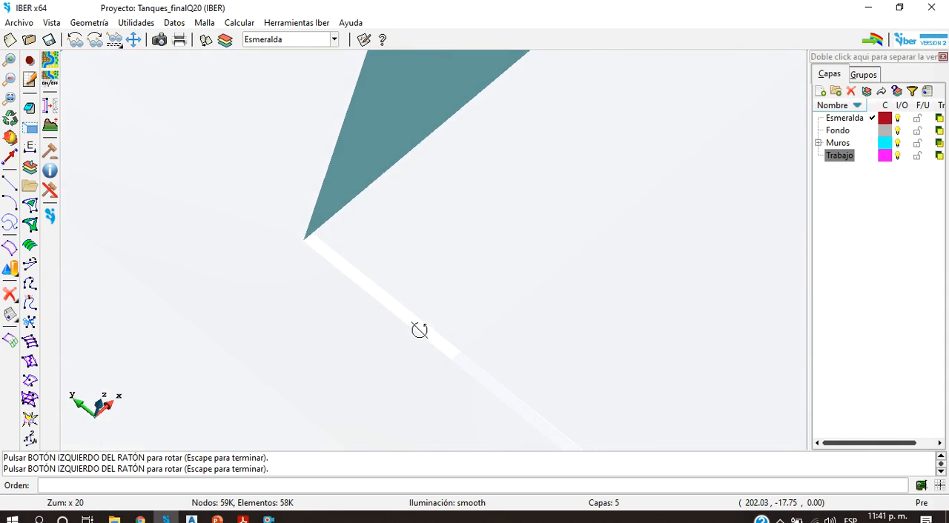
{"action": "scroll", "coordinate": [420, 331], "scroll_direction": "down", "scroll_amount": 7}
{"action": "left_click_drag", "start_coordinate": [493, 382], "coordinate": [680, 273]}
{"action": "scroll", "coordinate": [423, 336], "scroll_direction": "down", "scroll_amount": 1}
{"action": "scroll", "coordinate": [422, 348], "scroll_direction": "up", "scroll_amount": 13}
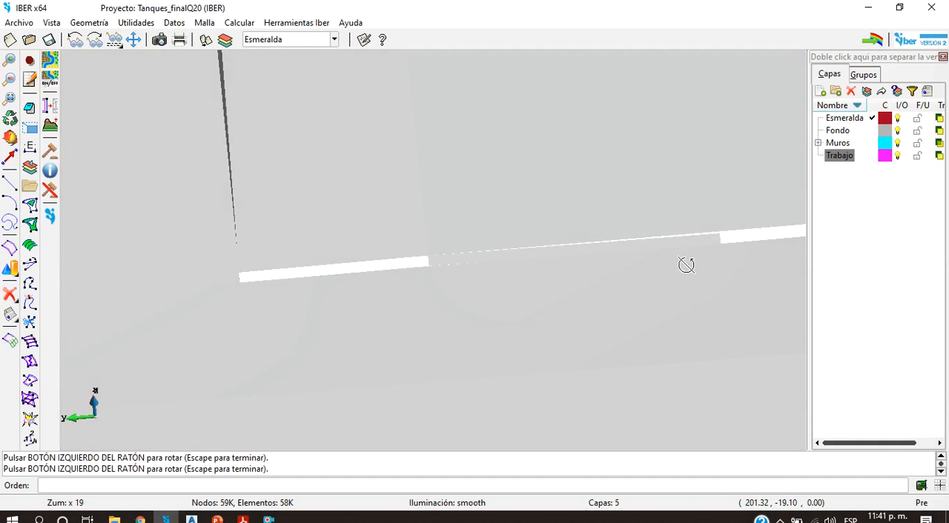
{"action": "scroll", "coordinate": [425, 249], "scroll_direction": "down", "scroll_amount": 16}
{"action": "left_click_drag", "start_coordinate": [655, 225], "coordinate": [524, 234]}
{"action": "scroll", "coordinate": [521, 195], "scroll_direction": "up", "scroll_amount": 5}
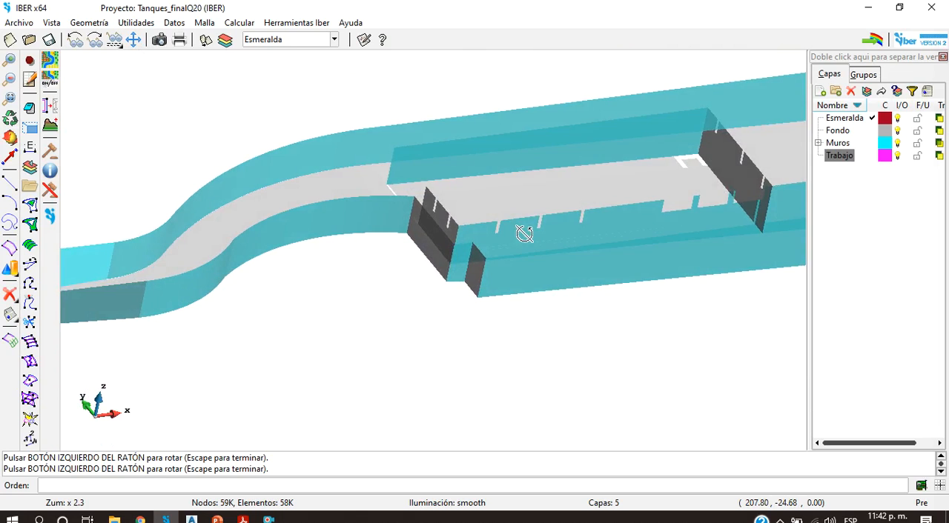
Step: Examine the slots and wide openings along the tank's inner south wall on both sides of the dividing wall
{"action": "left_click_drag", "start_coordinate": [432, 209], "coordinate": [474, 257]}
{"action": "scroll", "coordinate": [474, 257], "scroll_direction": "down", "scroll_amount": 3}
{"action": "scroll", "coordinate": [686, 230], "scroll_direction": "up", "scroll_amount": 8}
{"action": "left_click_drag", "start_coordinate": [636, 277], "coordinate": [402, 232]}
{"action": "left_click_drag", "start_coordinate": [395, 187], "coordinate": [293, 208]}
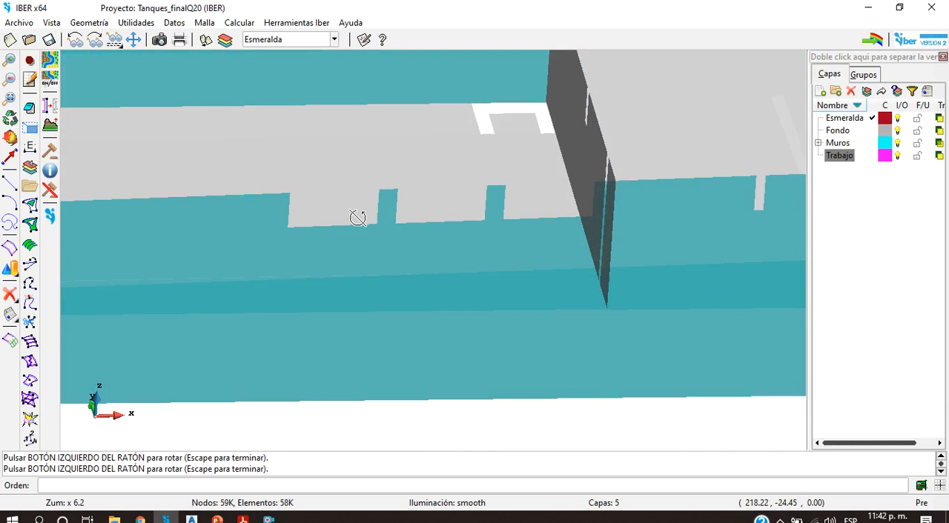
{"action": "scroll", "coordinate": [434, 225], "scroll_direction": "down", "scroll_amount": 10}
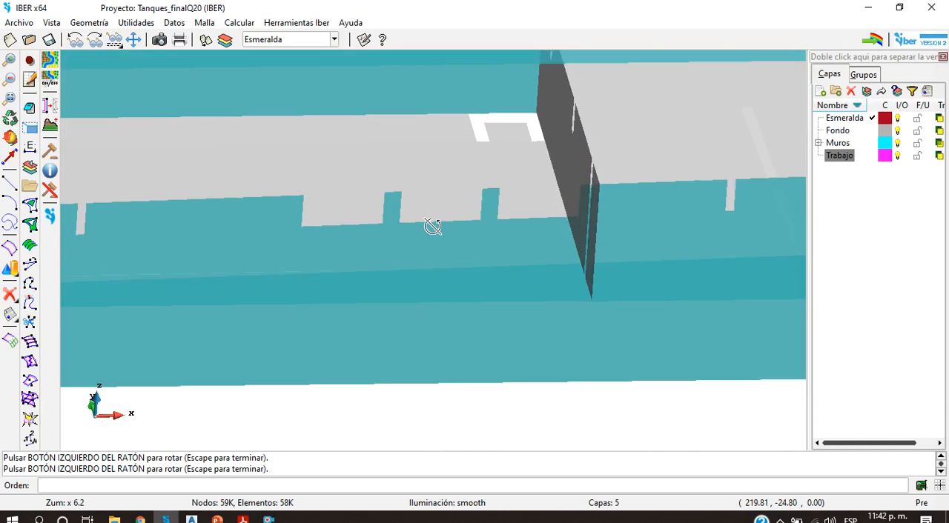
{"action": "scroll", "coordinate": [307, 226], "scroll_direction": "up", "scroll_amount": 9}
{"action": "scroll", "coordinate": [333, 218], "scroll_direction": "down", "scroll_amount": 9}
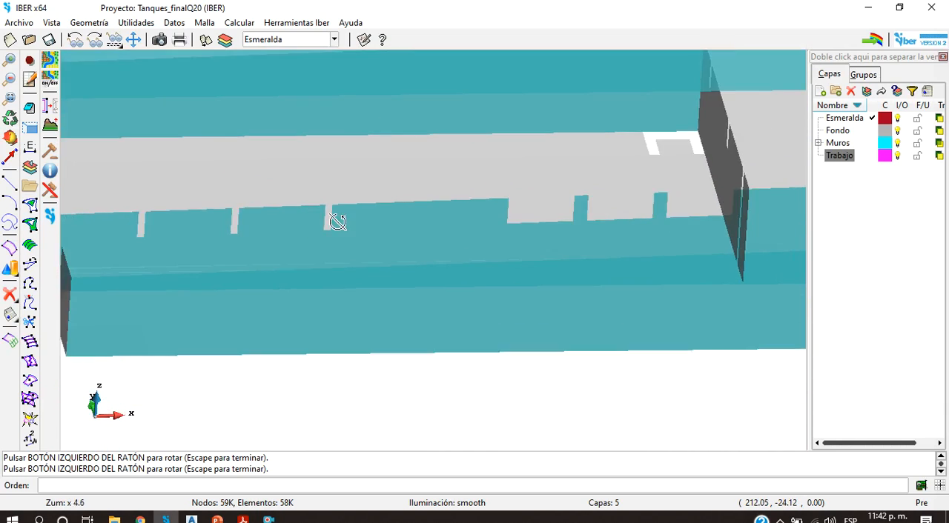
{"action": "scroll", "coordinate": [718, 215], "scroll_direction": "up", "scroll_amount": 9}
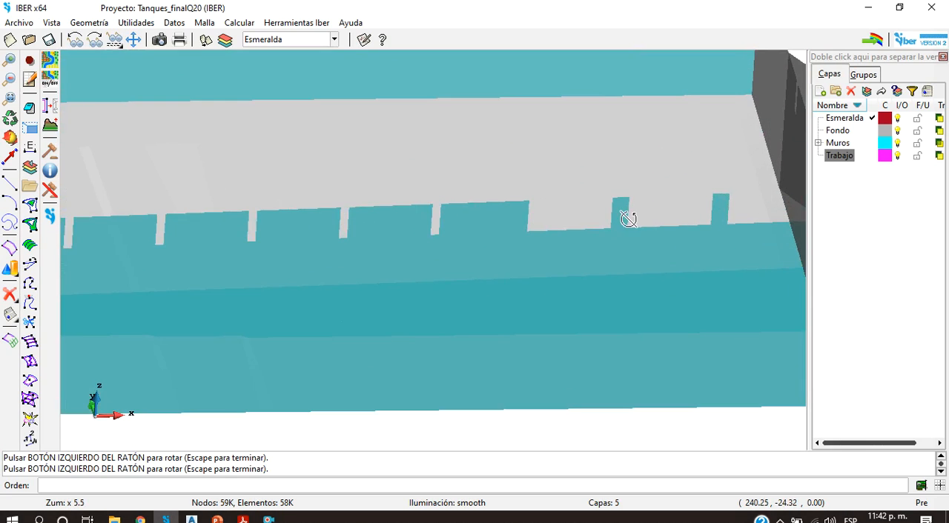
{"action": "scroll", "coordinate": [628, 219], "scroll_direction": "down", "scroll_amount": 10}
Step: Examine the tank's dividing wall and downstream end wall with their slots from the east side
{"action": "left_click_drag", "start_coordinate": [450, 201], "coordinate": [653, 358]}
{"action": "scroll", "coordinate": [419, 247], "scroll_direction": "up", "scroll_amount": 10}
{"action": "left_click_drag", "start_coordinate": [641, 219], "coordinate": [421, 189]}
{"action": "scroll", "coordinate": [427, 171], "scroll_direction": "down", "scroll_amount": 8}
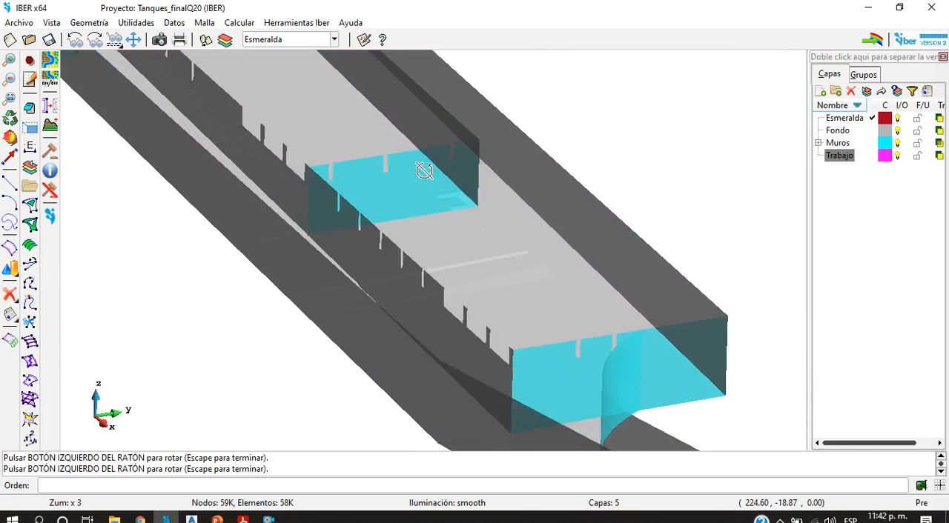
{"action": "scroll", "coordinate": [522, 253], "scroll_direction": "up", "scroll_amount": 5}
{"action": "left_click_drag", "start_coordinate": [546, 302], "coordinate": [568, 271]}
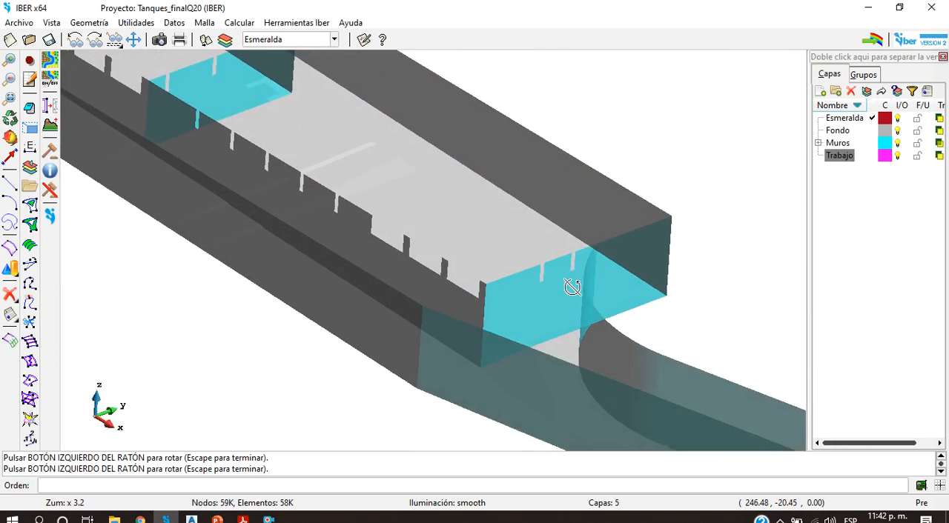
{"action": "scroll", "coordinate": [567, 267], "scroll_direction": "up", "scroll_amount": 6}
{"action": "scroll", "coordinate": [572, 259], "scroll_direction": "down", "scroll_amount": 16}
{"action": "scroll", "coordinate": [571, 262], "scroll_direction": "up", "scroll_amount": 6}
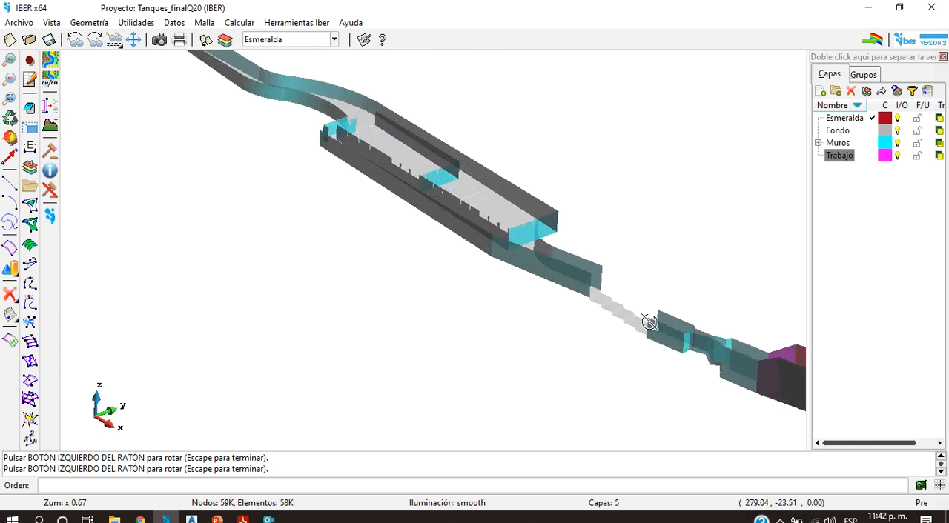
Step: Inspect the tank outlet and the stepped drop downstream of it from above and from the side
{"action": "left_click_drag", "start_coordinate": [536, 303], "coordinate": [455, 296]}
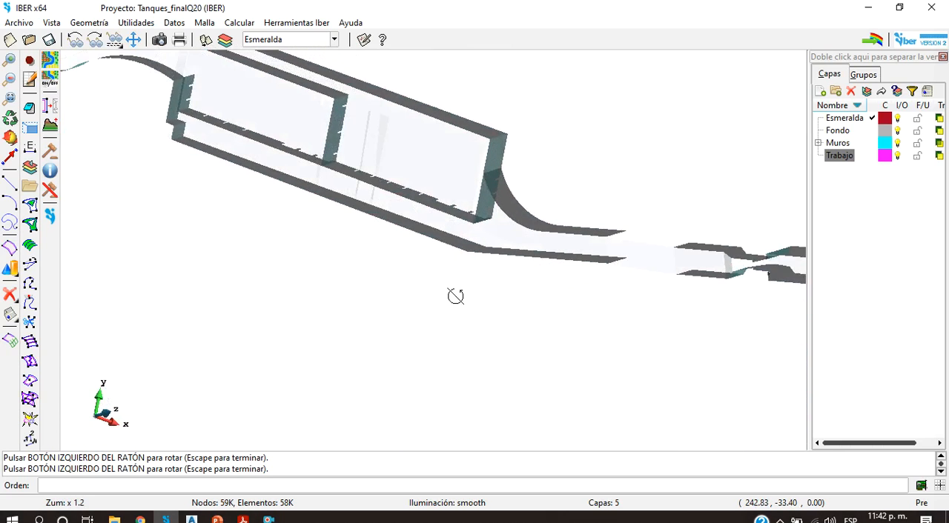
{"action": "left_click_drag", "start_coordinate": [628, 296], "coordinate": [534, 274]}
{"action": "scroll", "coordinate": [620, 170], "scroll_direction": "down", "scroll_amount": 7}
{"action": "scroll", "coordinate": [708, 128], "scroll_direction": "up", "scroll_amount": 3}
{"action": "scroll", "coordinate": [627, 271], "scroll_direction": "up", "scroll_amount": 5}
{"action": "left_click_drag", "start_coordinate": [627, 272], "coordinate": [580, 123]}
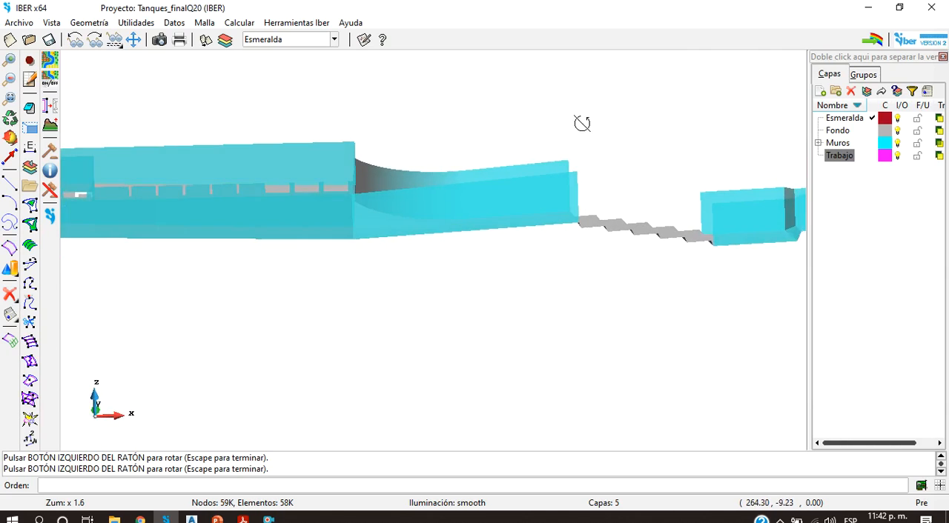
{"action": "scroll", "coordinate": [680, 227], "scroll_direction": "up", "scroll_amount": 4}
{"action": "left_click_drag", "start_coordinate": [680, 227], "coordinate": [604, 297]}
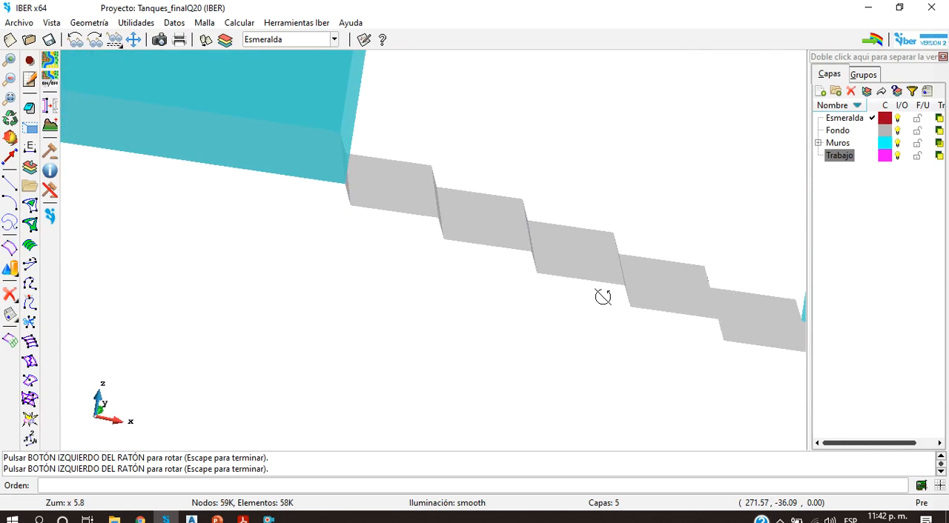
{"action": "scroll", "coordinate": [603, 296], "scroll_direction": "down", "scroll_amount": 4}
{"action": "scroll", "coordinate": [602, 296], "scroll_direction": "down", "scroll_amount": 6}
{"action": "scroll", "coordinate": [674, 307], "scroll_direction": "up", "scroll_amount": 9}
{"action": "left_click_drag", "start_coordinate": [546, 324], "coordinate": [625, 306]}
{"action": "scroll", "coordinate": [585, 259], "scroll_direction": "down", "scroll_amount": 6}
{"action": "scroll", "coordinate": [659, 239], "scroll_direction": "up", "scroll_amount": 8}
{"action": "scroll", "coordinate": [587, 271], "scroll_direction": "down", "scroll_amount": 10}
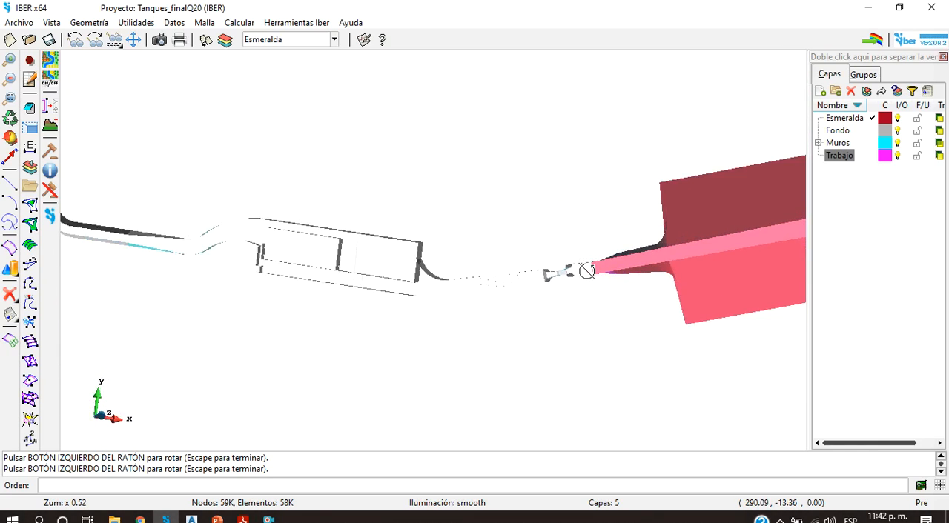
Step: Examine the narrowed wall section downstream of the steps and its junction with the Esmeralda channel, and review the whole layout
{"action": "scroll", "coordinate": [675, 273], "scroll_direction": "up", "scroll_amount": 4}
{"action": "left_click_drag", "start_coordinate": [628, 357], "coordinate": [386, 285]}
{"action": "scroll", "coordinate": [449, 304], "scroll_direction": "up", "scroll_amount": 8}
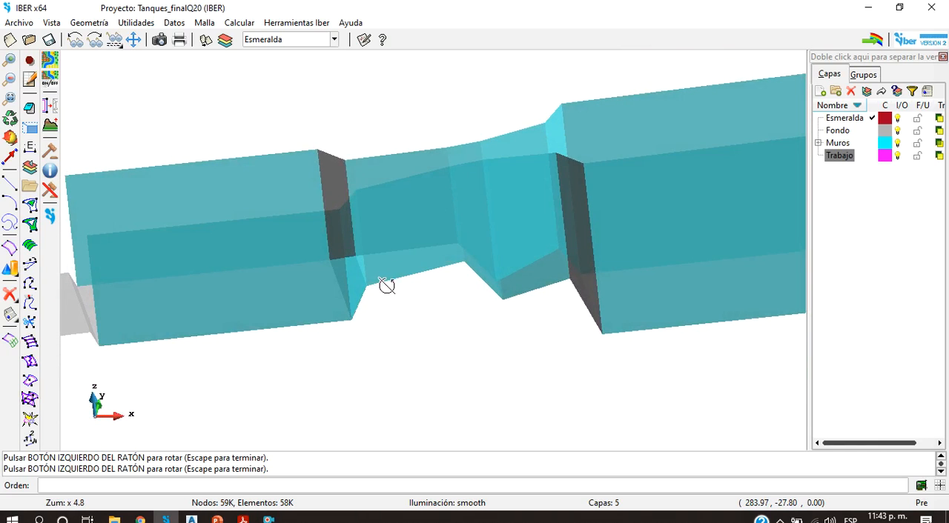
{"action": "scroll", "coordinate": [554, 265], "scroll_direction": "down", "scroll_amount": 8}
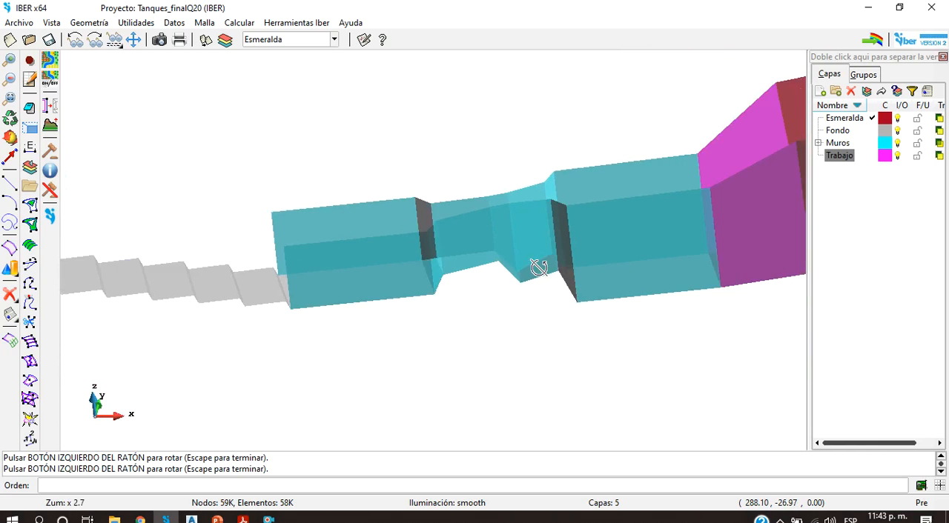
{"action": "left_click_drag", "start_coordinate": [699, 247], "coordinate": [701, 279]}
{"action": "left_click_drag", "start_coordinate": [569, 357], "coordinate": [535, 411]}
{"action": "scroll", "coordinate": [501, 316], "scroll_direction": "down", "scroll_amount": 3}
{"action": "mouse_move", "coordinate": [500, 318]}
{"action": "left_mouse_down"}
{"action": "mouse_move", "coordinate": [466, 379]}
{"action": "mouse_move", "coordinate": [470, 441]}
{"action": "mouse_move", "coordinate": [512, 318]}
{"action": "left_mouse_up"}
{"action": "scroll", "coordinate": [647, 387], "scroll_direction": "up", "scroll_amount": 5}
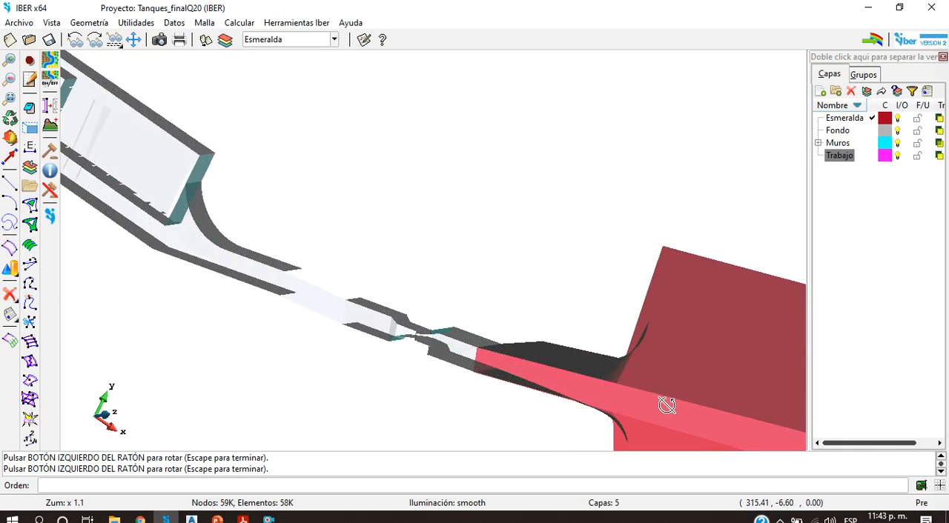
{"action": "scroll", "coordinate": [635, 401], "scroll_direction": "down", "scroll_amount": 8}
{"action": "scroll", "coordinate": [638, 400], "scroll_direction": "up", "scroll_amount": 8}
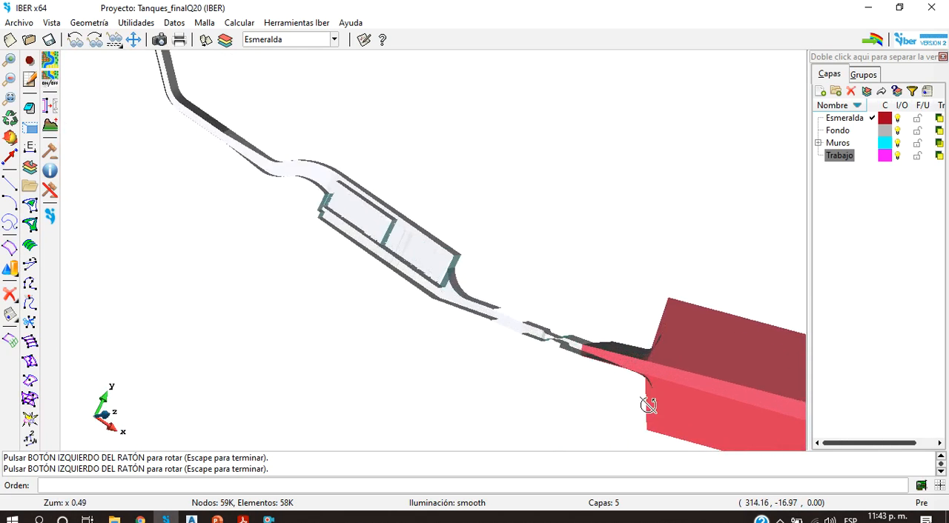
Step: Examine the wall transition into the Esmeralda channel from the side, including the curved wall ends at the junction
{"action": "scroll", "coordinate": [477, 312], "scroll_direction": "up", "scroll_amount": 2}
{"action": "left_click_drag", "start_coordinate": [583, 322], "coordinate": [575, 220]}
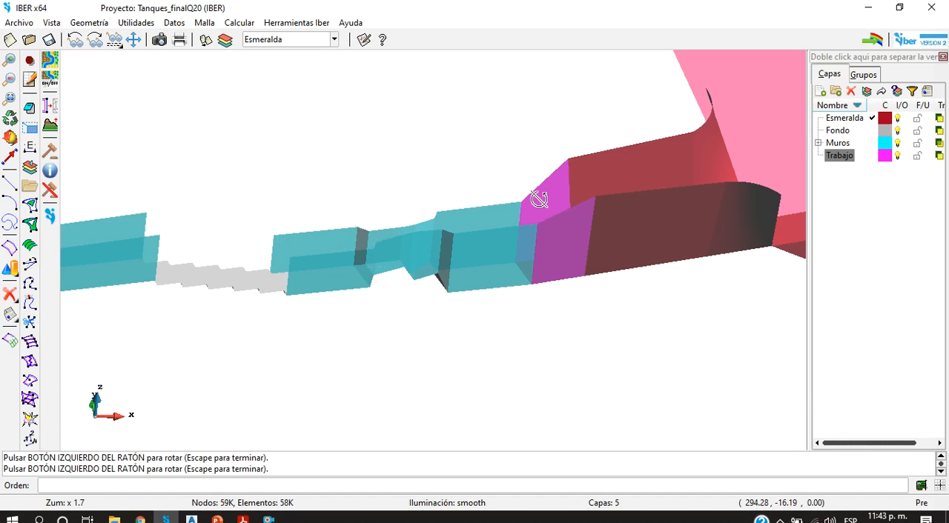
{"action": "scroll", "coordinate": [537, 198], "scroll_direction": "down", "scroll_amount": 5}
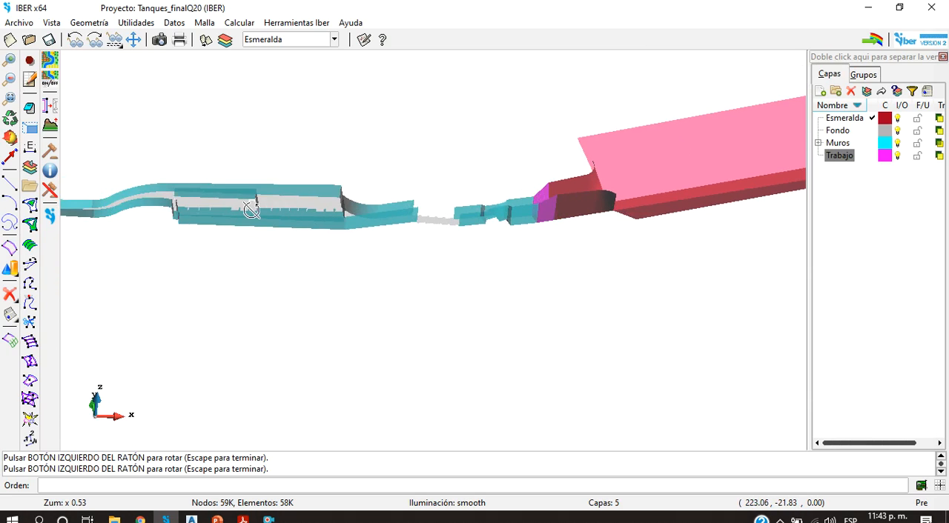
{"action": "scroll", "coordinate": [620, 222], "scroll_direction": "up", "scroll_amount": 6}
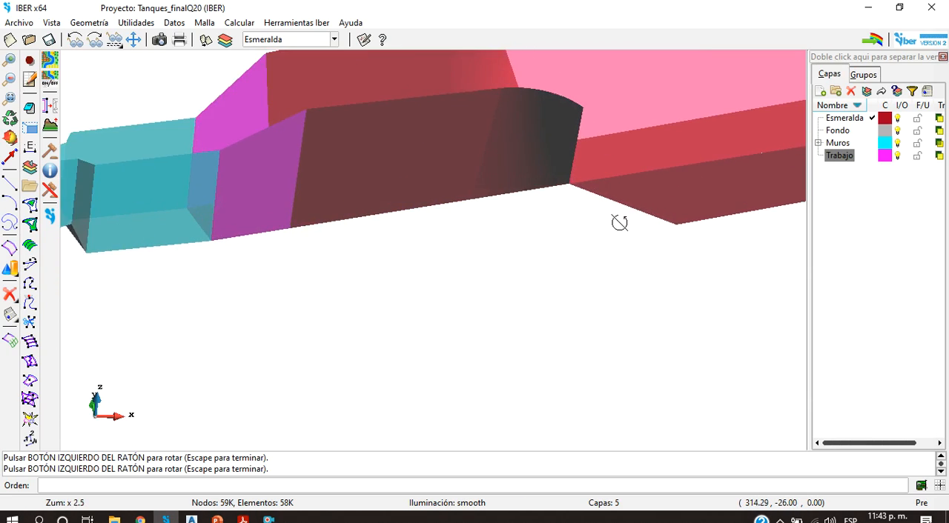
{"action": "scroll", "coordinate": [450, 183], "scroll_direction": "down", "scroll_amount": 6}
{"action": "left_click_drag", "start_coordinate": [453, 184], "coordinate": [449, 252]}
{"action": "scroll", "coordinate": [450, 252], "scroll_direction": "up", "scroll_amount": 5}
{"action": "left_click_drag", "start_coordinate": [197, 227], "coordinate": [349, 233]}
{"action": "left_click_drag", "start_coordinate": [591, 256], "coordinate": [500, 200]}
Step: Follow the Esmeralda channel downstream to its end at the pipe and view the whole run in profile
{"action": "scroll", "coordinate": [441, 229], "scroll_direction": "down", "scroll_amount": 9}
{"action": "scroll", "coordinate": [447, 237], "scroll_direction": "up", "scroll_amount": 1}
{"action": "scroll", "coordinate": [502, 211], "scroll_direction": "up", "scroll_amount": 6}
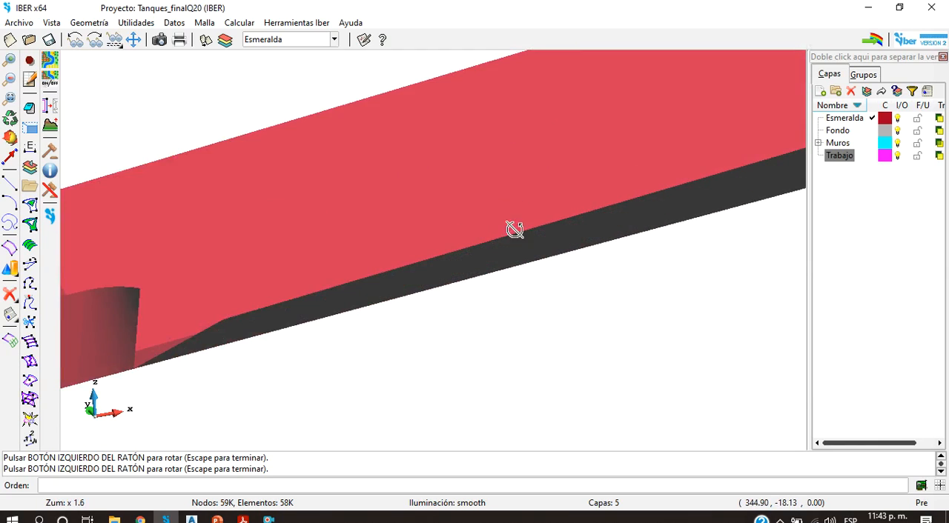
{"action": "scroll", "coordinate": [487, 264], "scroll_direction": "down", "scroll_amount": 6}
{"action": "left_click_drag", "start_coordinate": [487, 265], "coordinate": [418, 208]}
{"action": "scroll", "coordinate": [419, 208], "scroll_direction": "down", "scroll_amount": 5}
{"action": "scroll", "coordinate": [671, 201], "scroll_direction": "up", "scroll_amount": 11}
{"action": "left_click_drag", "start_coordinate": [640, 290], "coordinate": [725, 198]}
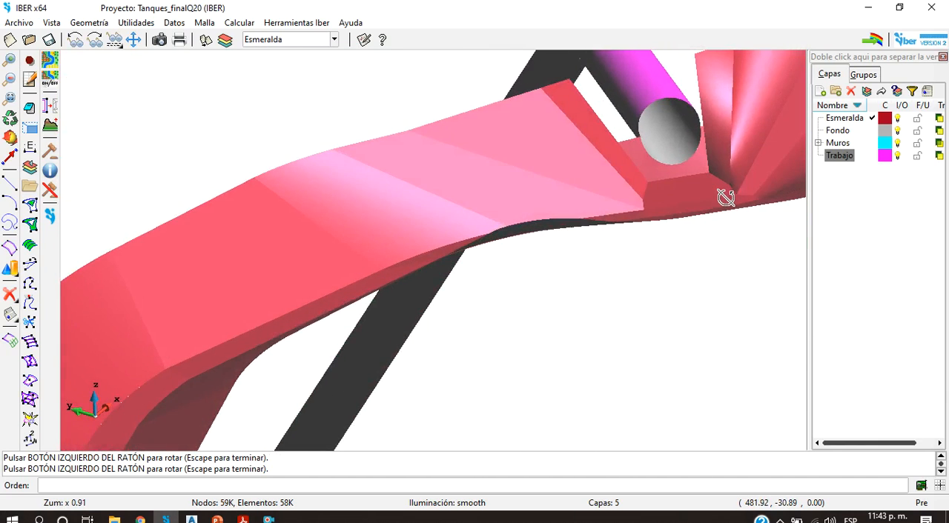
{"action": "left_click_drag", "start_coordinate": [407, 329], "coordinate": [371, 280]}
{"action": "scroll", "coordinate": [366, 280], "scroll_direction": "down", "scroll_amount": 6}
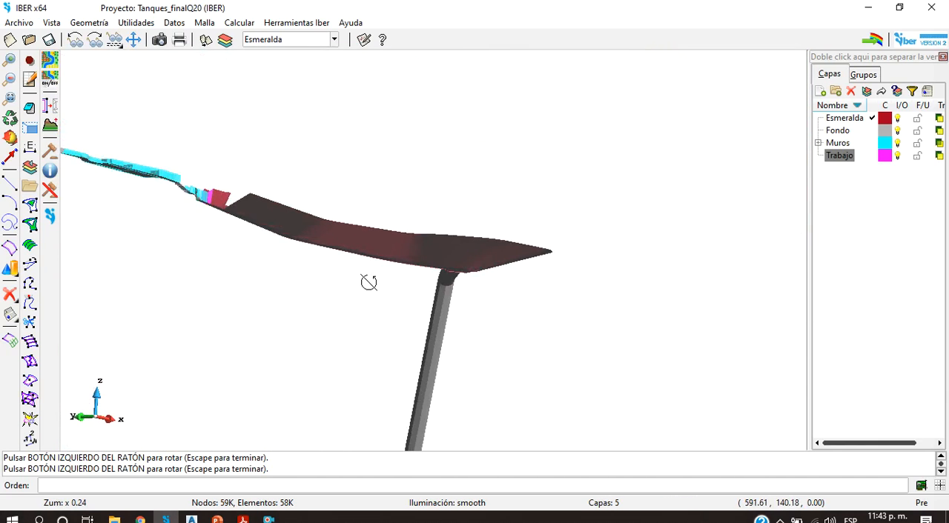
Step: Inspect the mouth of the circular pipe and the surrounding slopes at the downstream end of the Esmeralda channel
{"action": "scroll", "coordinate": [495, 247], "scroll_direction": "up", "scroll_amount": 3}
{"action": "left_click_drag", "start_coordinate": [344, 253], "coordinate": [402, 338]}
{"action": "scroll", "coordinate": [402, 339], "scroll_direction": "up", "scroll_amount": 3}
{"action": "left_click_drag", "start_coordinate": [584, 321], "coordinate": [315, 241]}
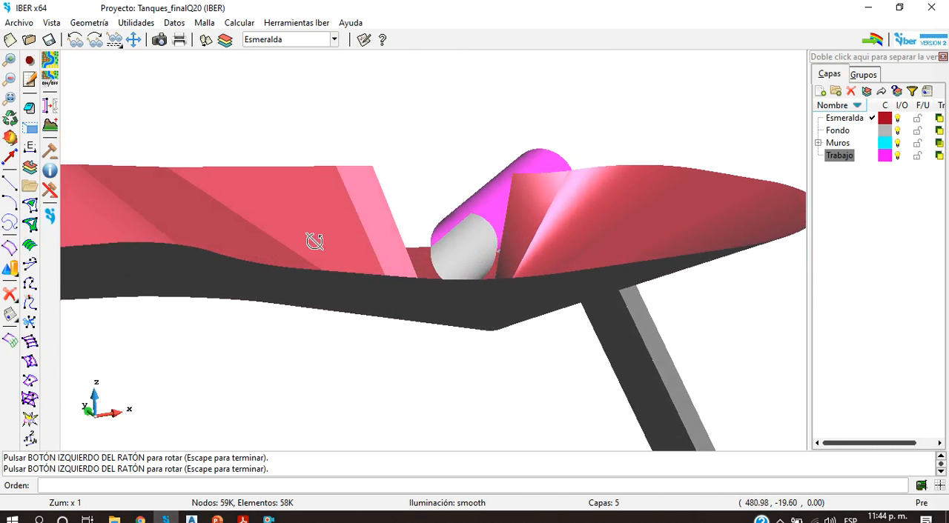
{"action": "scroll", "coordinate": [401, 218], "scroll_direction": "up", "scroll_amount": 1}
{"action": "left_click_drag", "start_coordinate": [418, 214], "coordinate": [466, 297]}
{"action": "scroll", "coordinate": [465, 297], "scroll_direction": "down", "scroll_amount": 7}
{"action": "scroll", "coordinate": [491, 254], "scroll_direction": "up", "scroll_amount": 8}
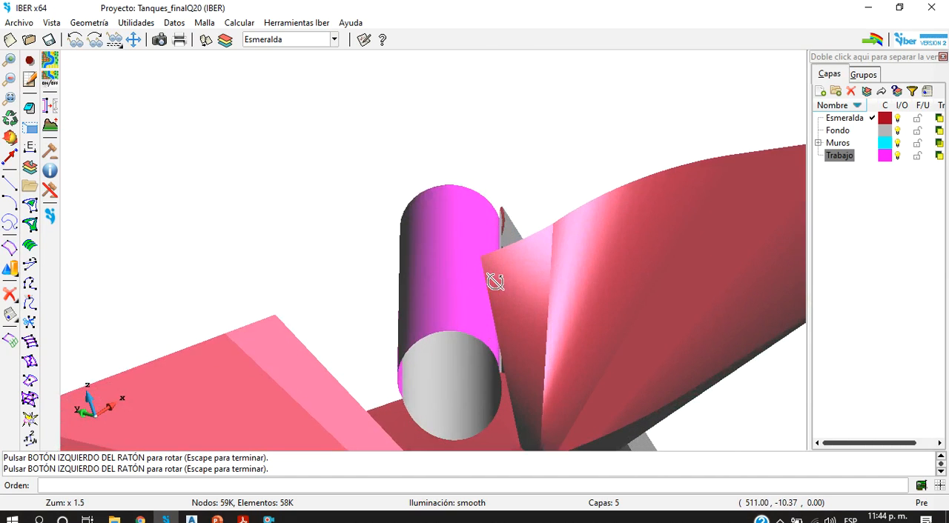
Step: Examine the pipe and its connection to the straight downstream conduit from above, along with the overall alignment
{"action": "scroll", "coordinate": [455, 297], "scroll_direction": "down", "scroll_amount": 5}
{"action": "left_click_drag", "start_coordinate": [456, 297], "coordinate": [436, 373]}
{"action": "scroll", "coordinate": [532, 362], "scroll_direction": "up", "scroll_amount": 4}
{"action": "left_click_drag", "start_coordinate": [536, 381], "coordinate": [390, 369]}
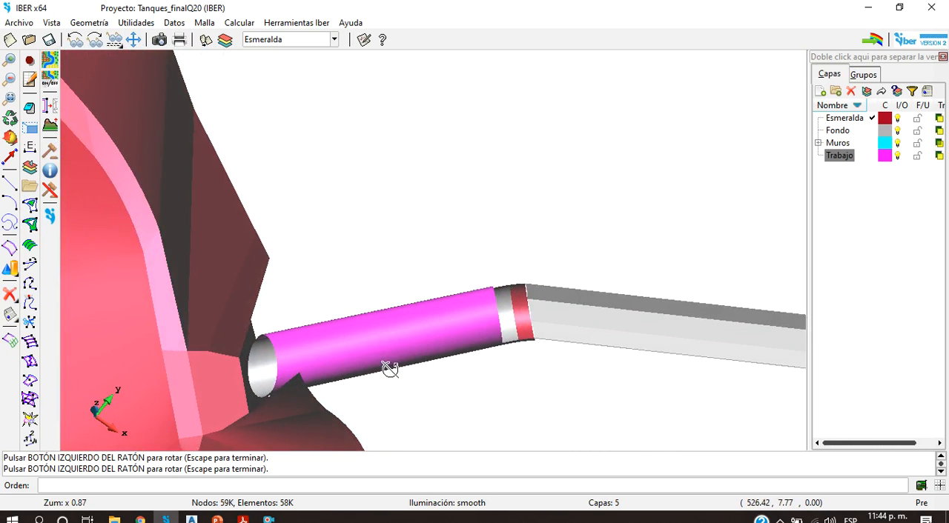
{"action": "scroll", "coordinate": [568, 322], "scroll_direction": "up", "scroll_amount": 3}
{"action": "scroll", "coordinate": [475, 333], "scroll_direction": "down", "scroll_amount": 10}
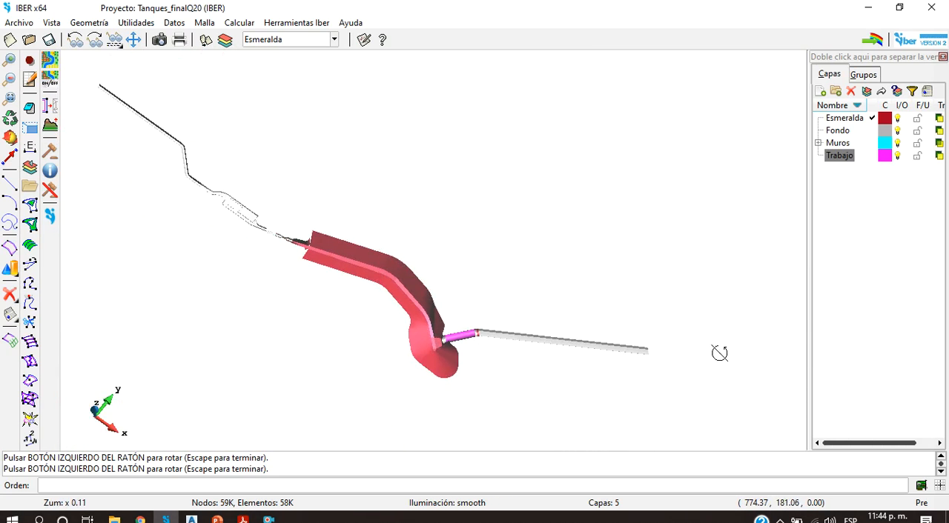
Step: Review the pipe entrance from an oblique angle, the complete structure, and the upstream end of the Esmeralda channel
{"action": "scroll", "coordinate": [615, 378], "scroll_direction": "up", "scroll_amount": 10}
{"action": "left_click_drag", "start_coordinate": [593, 407], "coordinate": [353, 302]}
{"action": "scroll", "coordinate": [335, 296], "scroll_direction": "down", "scroll_amount": 10}
{"action": "scroll", "coordinate": [285, 198], "scroll_direction": "up", "scroll_amount": 6}
{"action": "left_click_drag", "start_coordinate": [319, 208], "coordinate": [401, 335]}
{"action": "scroll", "coordinate": [362, 204], "scroll_direction": "up", "scroll_amount": 5}
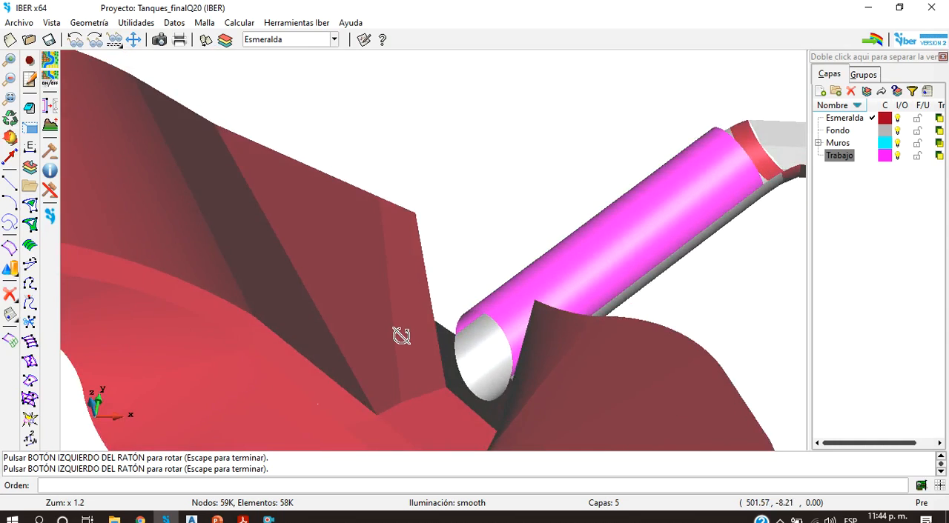
{"action": "scroll", "coordinate": [401, 335], "scroll_direction": "down", "scroll_amount": 8}
{"action": "scroll", "coordinate": [229, 350], "scroll_direction": "up", "scroll_amount": 2}
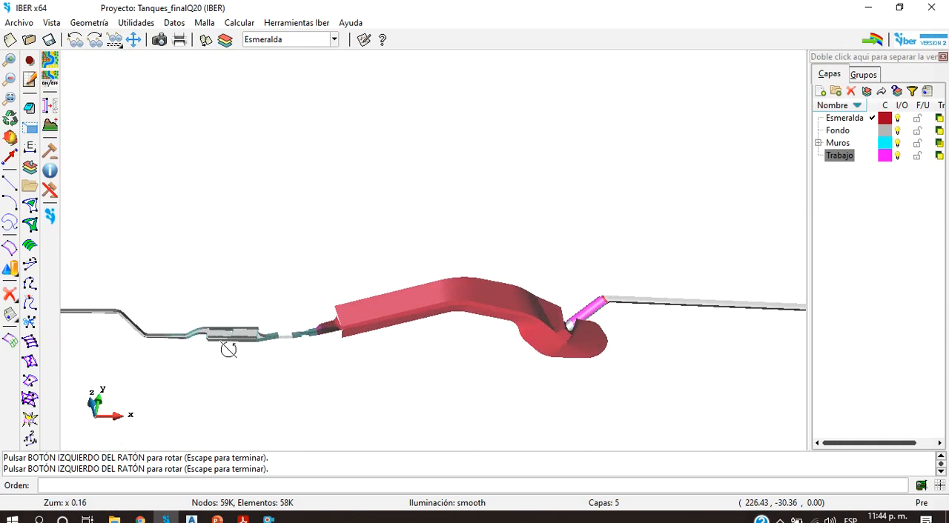
{"action": "scroll", "coordinate": [229, 349], "scroll_direction": "up", "scroll_amount": 2}
{"action": "scroll", "coordinate": [652, 264], "scroll_direction": "up", "scroll_amount": 2}
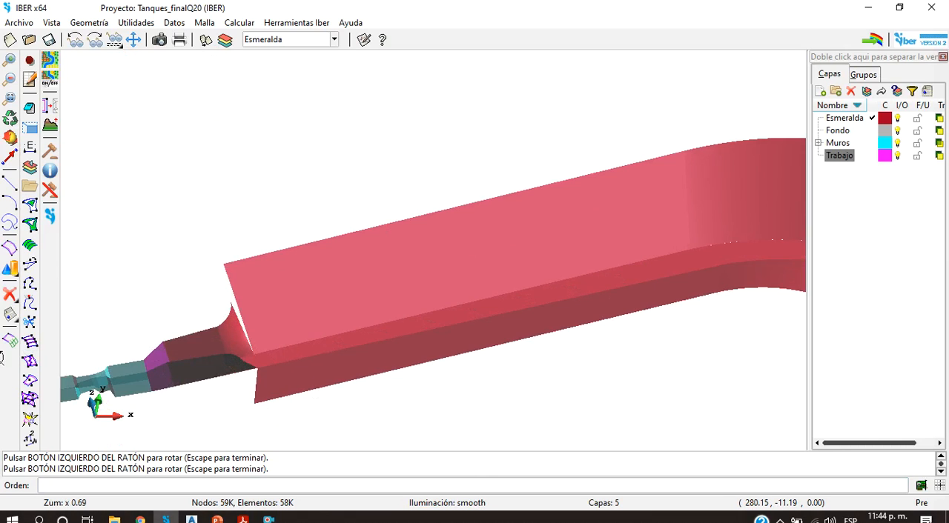
Step: Switch the model's rendering to normal to show the Esmeralda channel as lines and surface outlines
{"action": "left_click", "coordinate": [10, 339]}
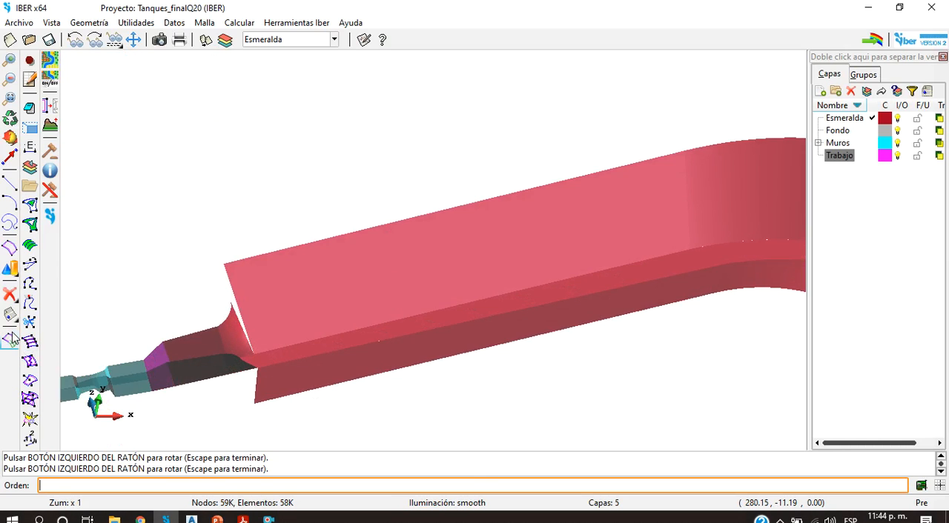
{"action": "left_click", "coordinate": [478, 509]}
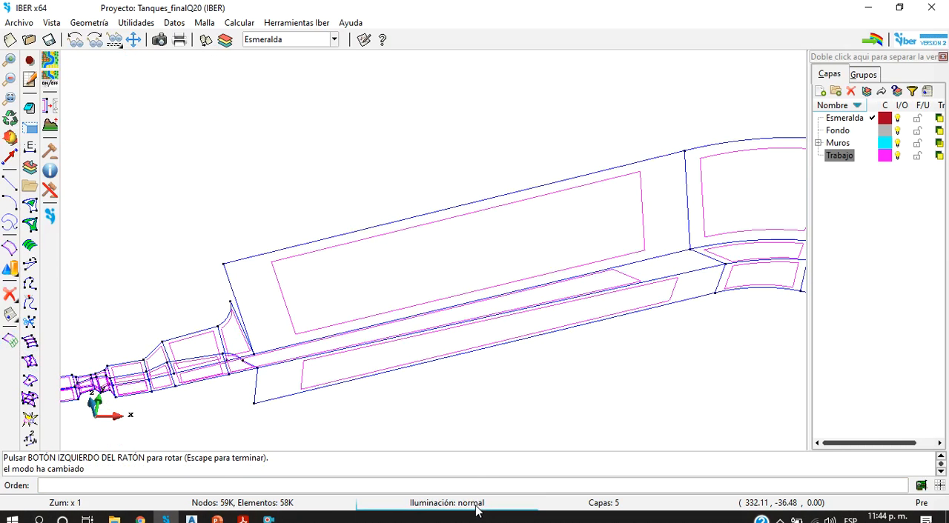
{"action": "scroll", "coordinate": [588, 311], "scroll_direction": "down", "scroll_amount": 5}
{"action": "scroll", "coordinate": [788, 303], "scroll_direction": "up", "scroll_amount": 3}
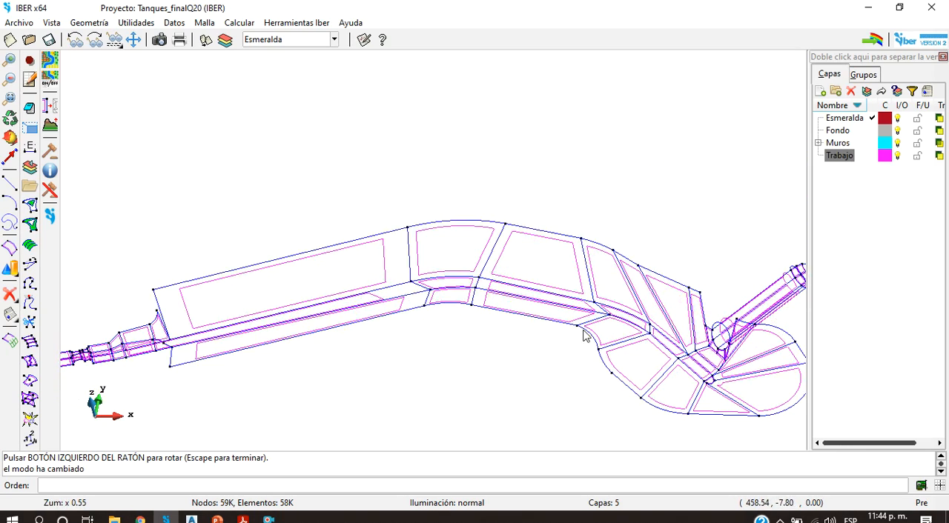
{"action": "scroll", "coordinate": [609, 342], "scroll_direction": "down", "scroll_amount": 4}
{"action": "scroll", "coordinate": [689, 343], "scroll_direction": "up", "scroll_amount": 3}
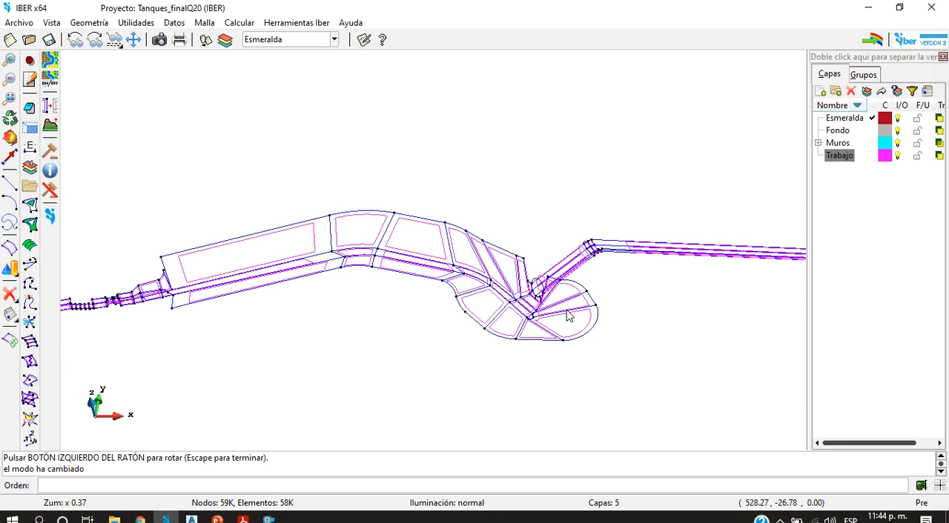
Step: Save the project and save a copy of it as Tanques_videos
{"action": "left_click", "coordinate": [54, 39]}
{"action": "left_click", "coordinate": [19, 22]}
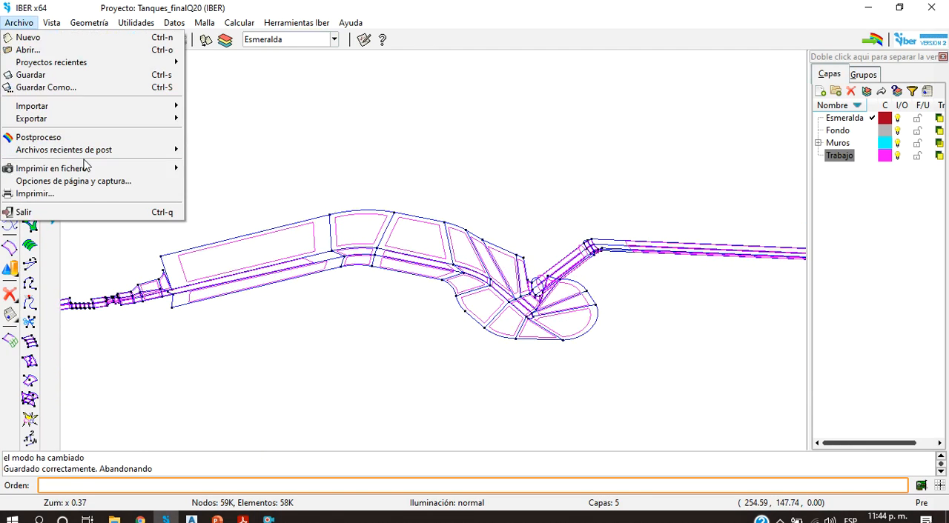
{"action": "left_click", "coordinate": [122, 91]}
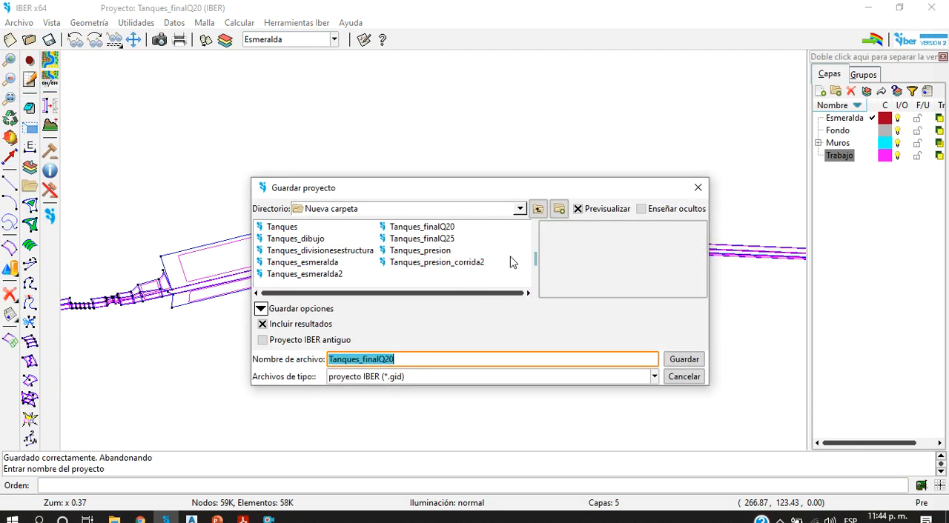
{"action": "left_click", "coordinate": [395, 359]}
{"action": "left_click_drag", "start_coordinate": [404, 356], "coordinate": [366, 353]}
{"action": "type", "text": "videos"}
{"action": "left_click", "coordinate": [691, 361]}
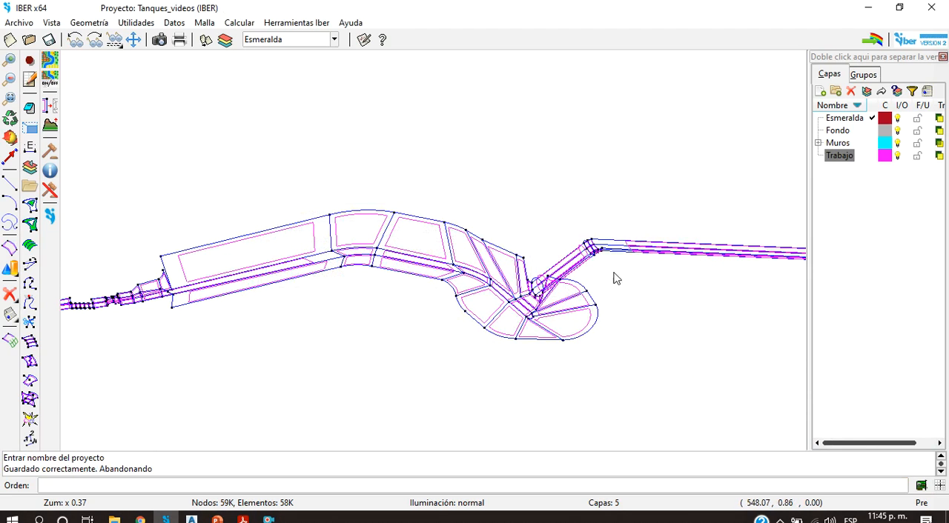
Step: Look over the line geometry from the pipe entrance back along the Esmeralda channel to the stepped drop
{"action": "scroll", "coordinate": [614, 278], "scroll_direction": "up", "scroll_amount": 5}
{"action": "scroll", "coordinate": [632, 302], "scroll_direction": "down", "scroll_amount": 4}
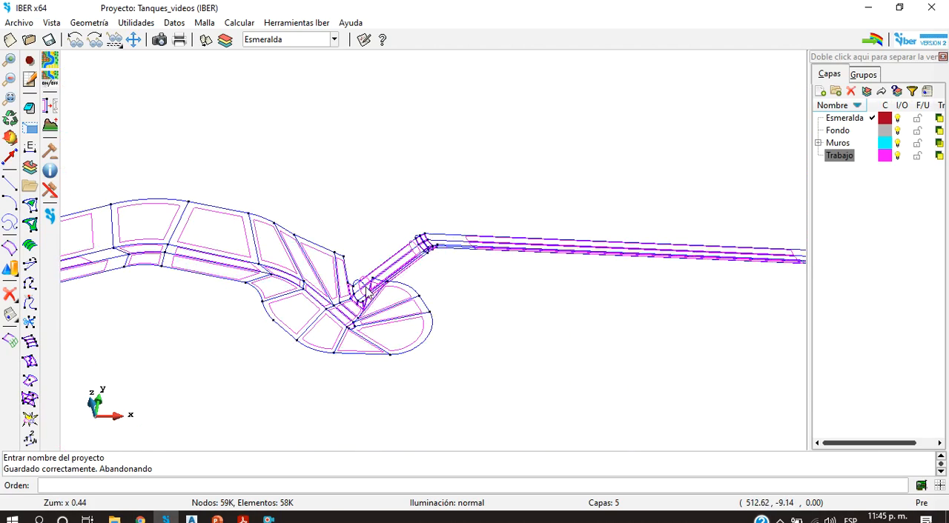
{"action": "scroll", "coordinate": [224, 274], "scroll_direction": "up", "scroll_amount": 2}
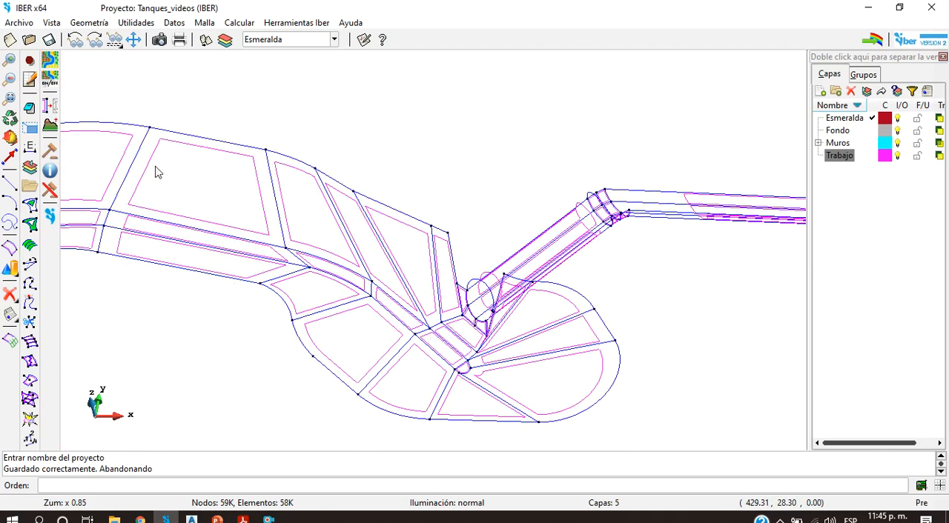
{"action": "scroll", "coordinate": [442, 261], "scroll_direction": "down", "scroll_amount": 5}
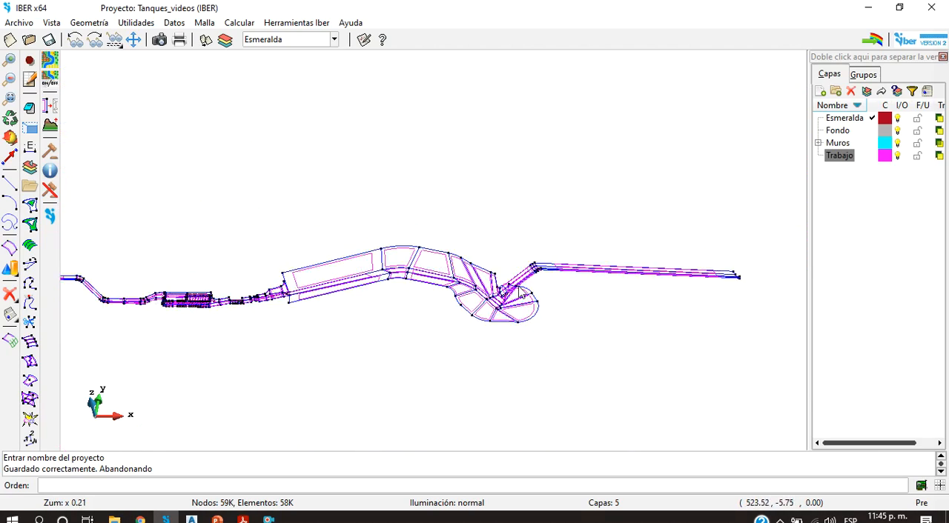
{"action": "scroll", "coordinate": [331, 294], "scroll_direction": "up", "scroll_amount": 4}
{"action": "scroll", "coordinate": [632, 326], "scroll_direction": "up", "scroll_amount": 2}
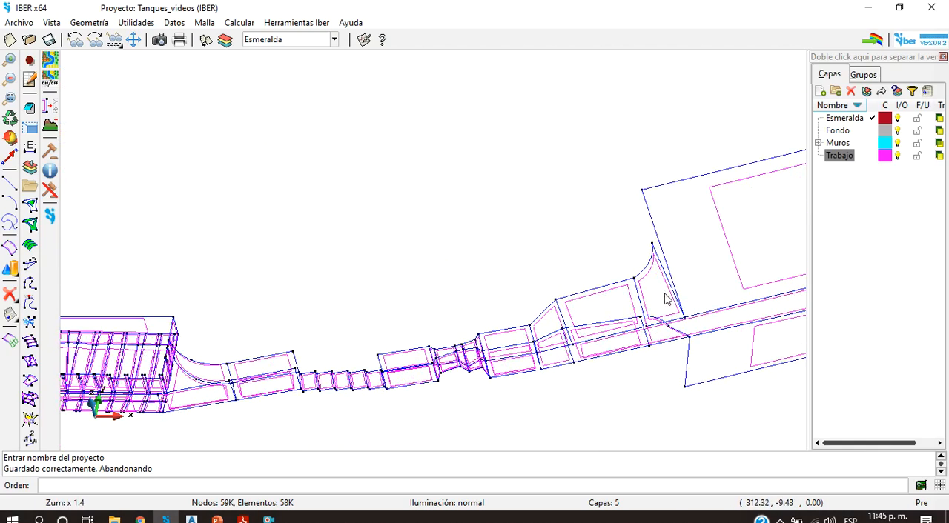
Step: Examine the line geometry of the stepped drop from the side and from an oblique angle
{"action": "left_click", "coordinate": [10, 137]}
{"action": "left_click_drag", "start_coordinate": [523, 313], "coordinate": [522, 264]}
{"action": "scroll", "coordinate": [413, 363], "scroll_direction": "up", "scroll_amount": 2}
{"action": "scroll", "coordinate": [250, 417], "scroll_direction": "up", "scroll_amount": 4}
{"action": "scroll", "coordinate": [250, 417], "scroll_direction": "up", "scroll_amount": 1}
{"action": "left_click_drag", "start_coordinate": [250, 418], "coordinate": [296, 379]}
{"action": "left_click_drag", "start_coordinate": [491, 386], "coordinate": [521, 312]}
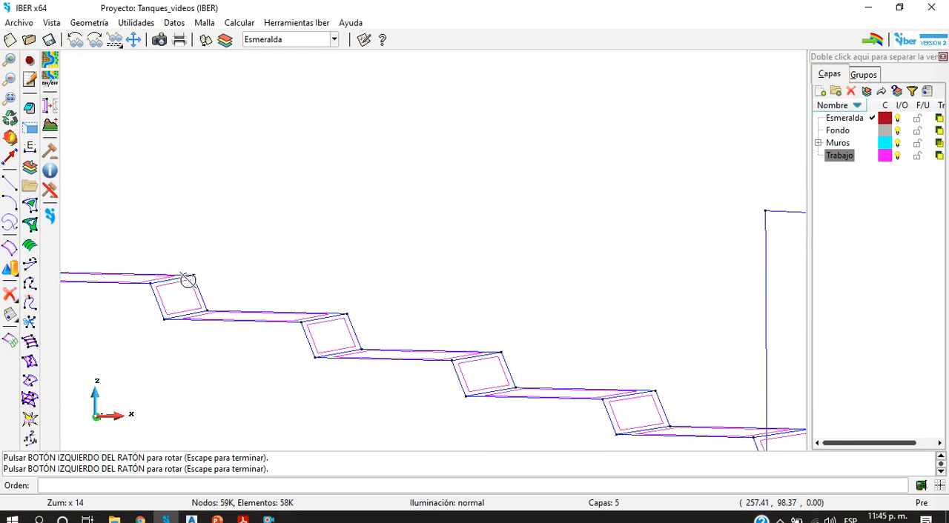
{"action": "left_click_drag", "start_coordinate": [202, 292], "coordinate": [167, 340]}
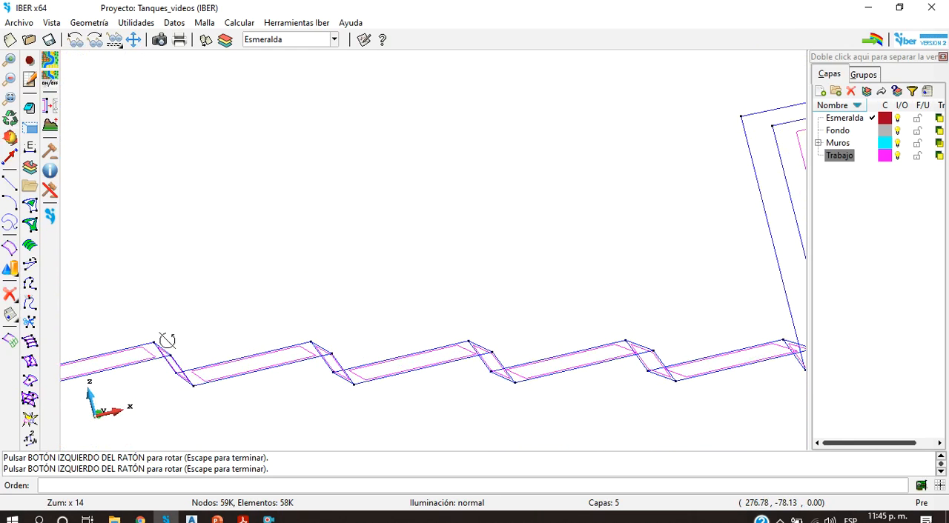
{"action": "left_click_drag", "start_coordinate": [322, 358], "coordinate": [297, 397]}
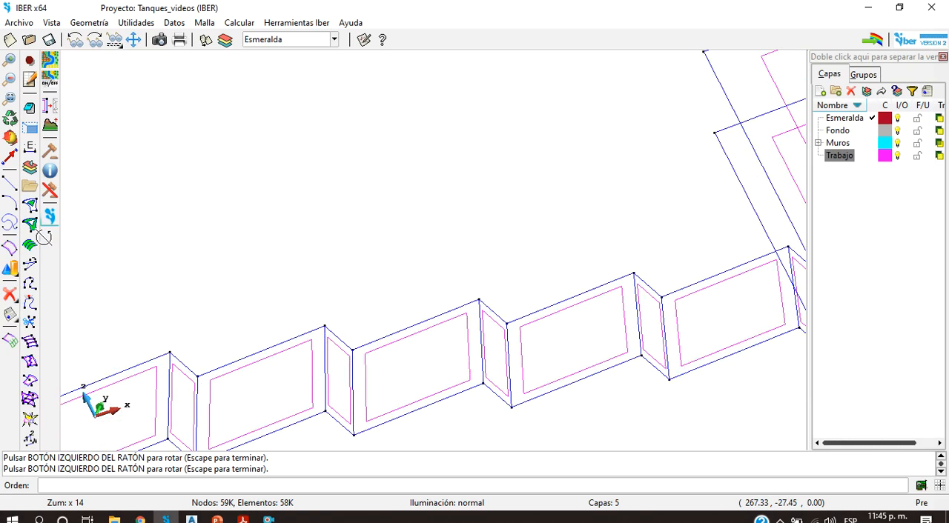
Step: Return the view to the original XY plane and center it on the stepped drop
{"action": "right_click", "coordinate": [219, 191]}
{"action": "mouse_move", "coordinate": [295, 228]}
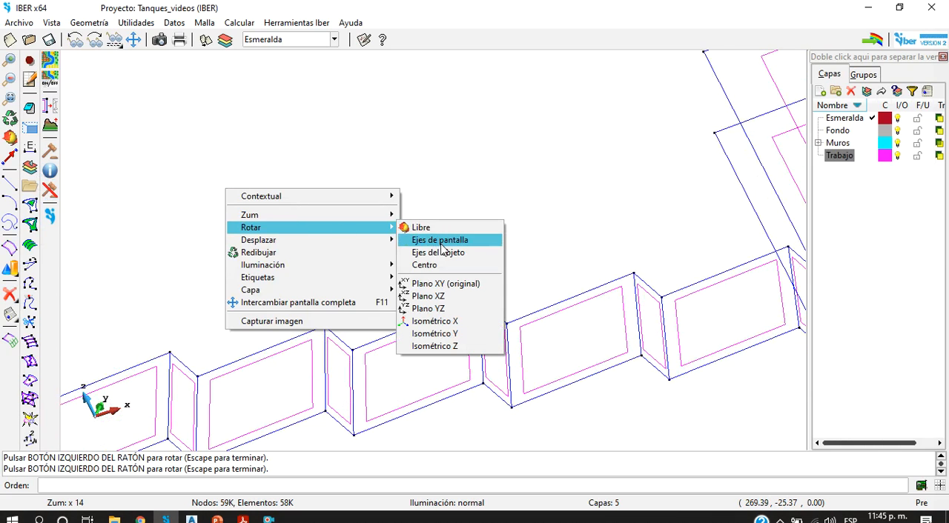
{"action": "left_click", "coordinate": [455, 285]}
{"action": "scroll", "coordinate": [421, 299], "scroll_direction": "down", "scroll_amount": 3}
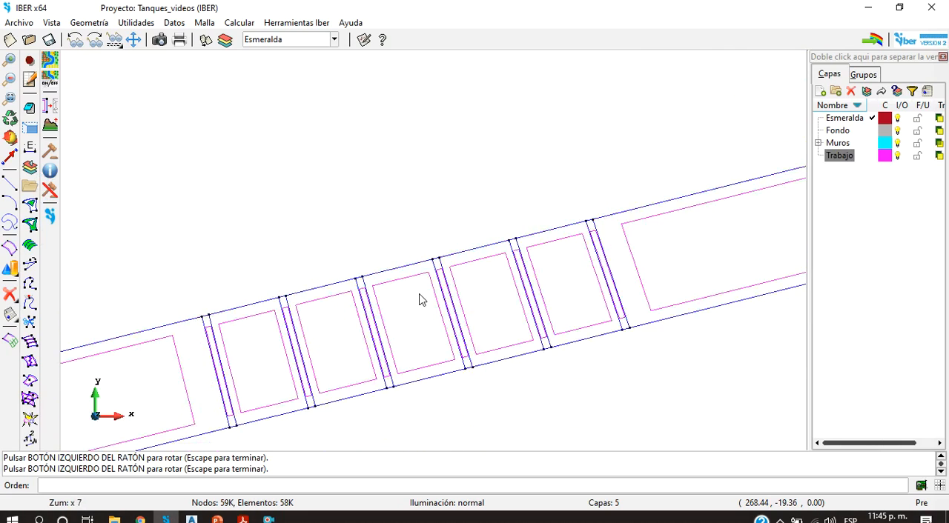
{"action": "scroll", "coordinate": [315, 339], "scroll_direction": "up", "scroll_amount": 2}
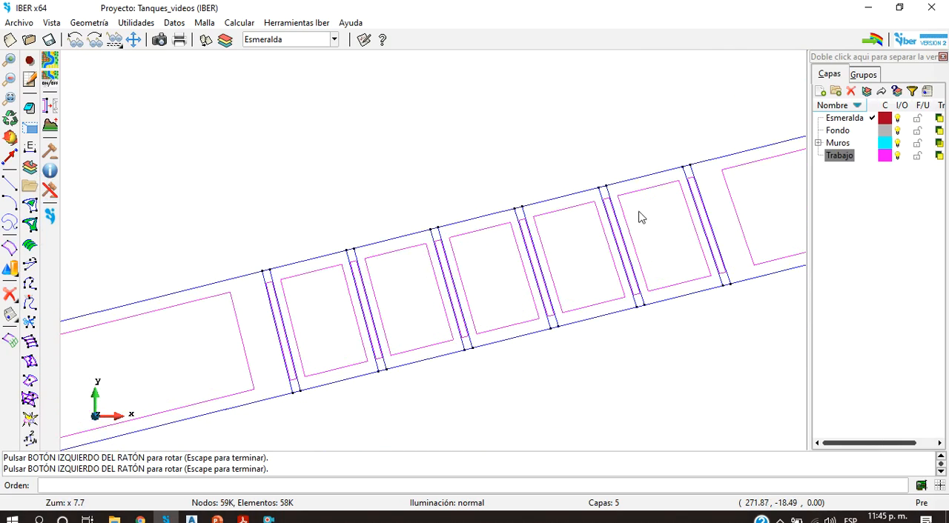
Step: Review the full layout in plan, then the Esmeralda channel and its connection to the pipe
{"action": "scroll", "coordinate": [634, 223], "scroll_direction": "down", "scroll_amount": 10}
{"action": "scroll", "coordinate": [652, 221], "scroll_direction": "down", "scroll_amount": 2}
{"action": "scroll", "coordinate": [786, 148], "scroll_direction": "up", "scroll_amount": 1}
{"action": "scroll", "coordinate": [734, 277], "scroll_direction": "up", "scroll_amount": 2}
{"action": "scroll", "coordinate": [618, 308], "scroll_direction": "down", "scroll_amount": 1}
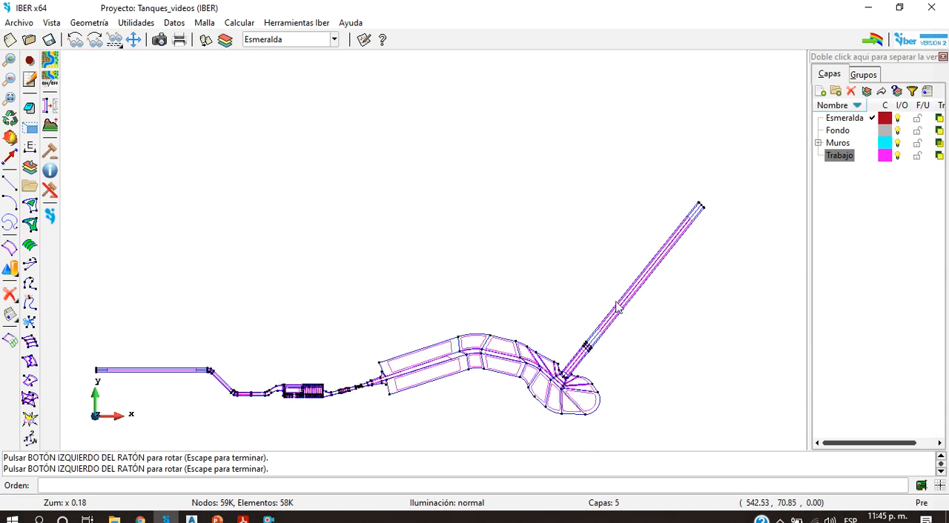
{"action": "scroll", "coordinate": [591, 394], "scroll_direction": "up", "scroll_amount": 2}
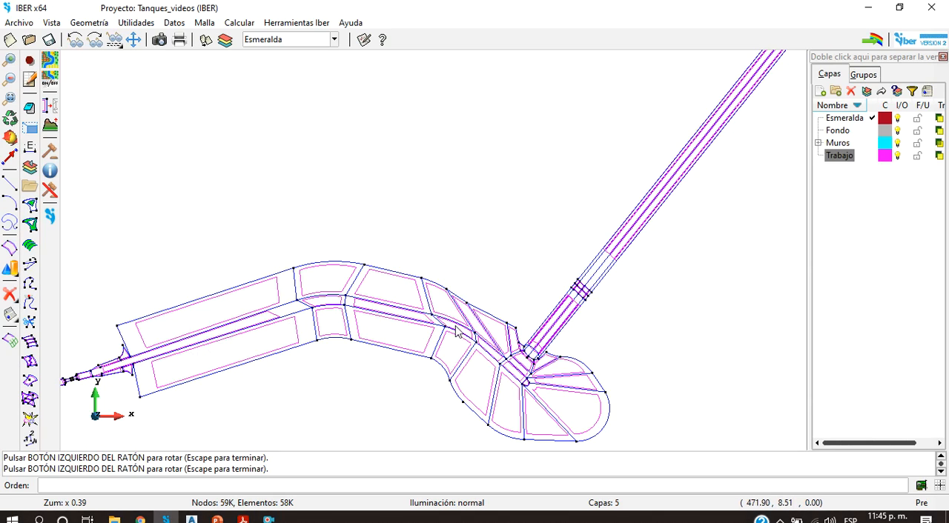
{"action": "left_click_drag", "start_coordinate": [381, 326], "coordinate": [125, 332]}
Step: Examine the upstream channel in plan, from its straight reach and bend to the tank inlet and side compartments
{"action": "scroll", "coordinate": [483, 319], "scroll_direction": "down", "scroll_amount": 2}
{"action": "scroll", "coordinate": [626, 337], "scroll_direction": "up", "scroll_amount": 6}
{"action": "scroll", "coordinate": [513, 330], "scroll_direction": "down", "scroll_amount": 3}
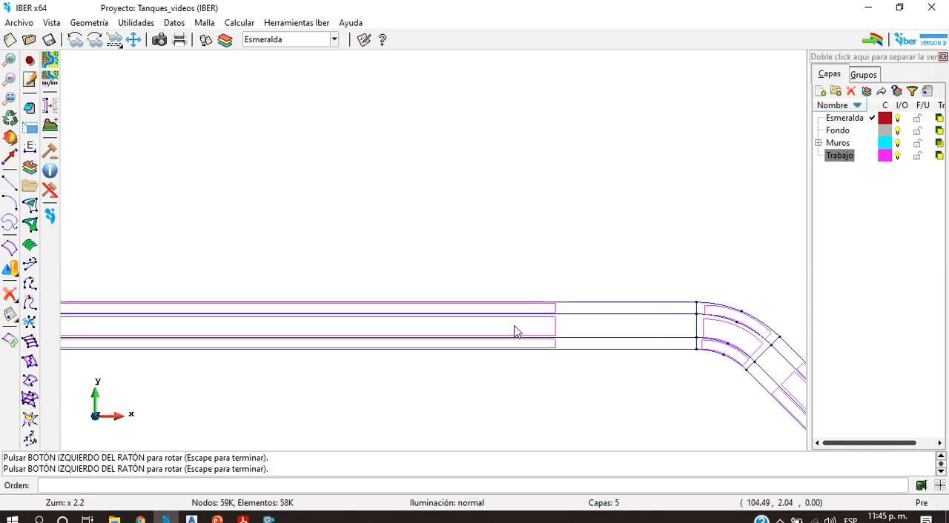
{"action": "scroll", "coordinate": [726, 349], "scroll_direction": "up", "scroll_amount": 3}
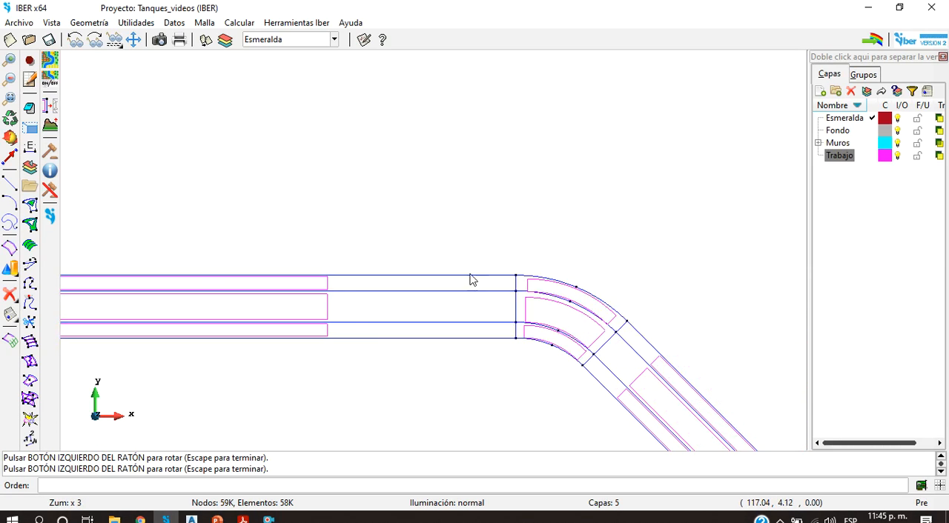
{"action": "scroll", "coordinate": [470, 280], "scroll_direction": "down", "scroll_amount": 5}
{"action": "scroll", "coordinate": [497, 324], "scroll_direction": "up", "scroll_amount": 2}
{"action": "scroll", "coordinate": [706, 300], "scroll_direction": "up", "scroll_amount": 2}
{"action": "scroll", "coordinate": [709, 307], "scroll_direction": "down", "scroll_amount": 2}
{"action": "scroll", "coordinate": [788, 303], "scroll_direction": "up", "scroll_amount": 2}
{"action": "scroll", "coordinate": [669, 364], "scroll_direction": "up", "scroll_amount": 2}
{"action": "scroll", "coordinate": [600, 386], "scroll_direction": "down", "scroll_amount": 3}
{"action": "scroll", "coordinate": [734, 357], "scroll_direction": "up", "scroll_amount": 2}
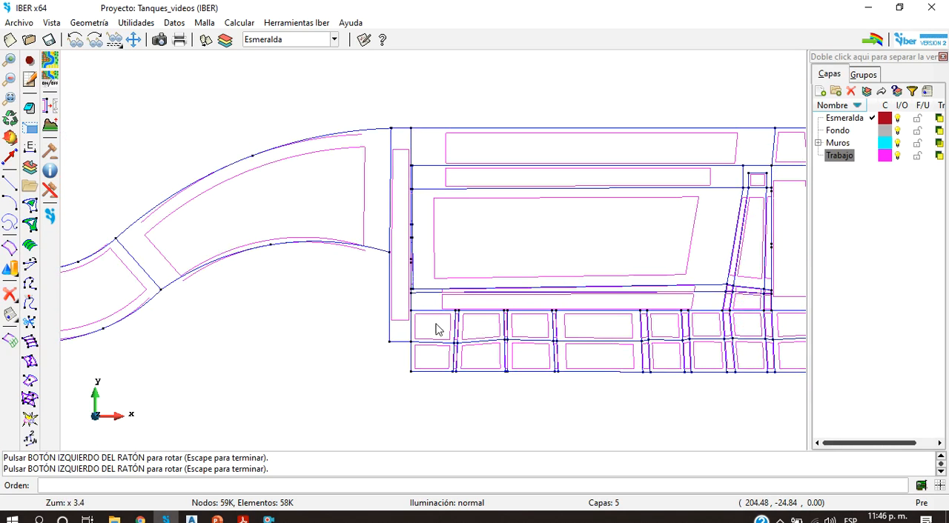
Step: Examine the tank's inlet wall, main inner chamber and the row of side compartments in plan
{"action": "scroll", "coordinate": [404, 239], "scroll_direction": "up", "scroll_amount": 2}
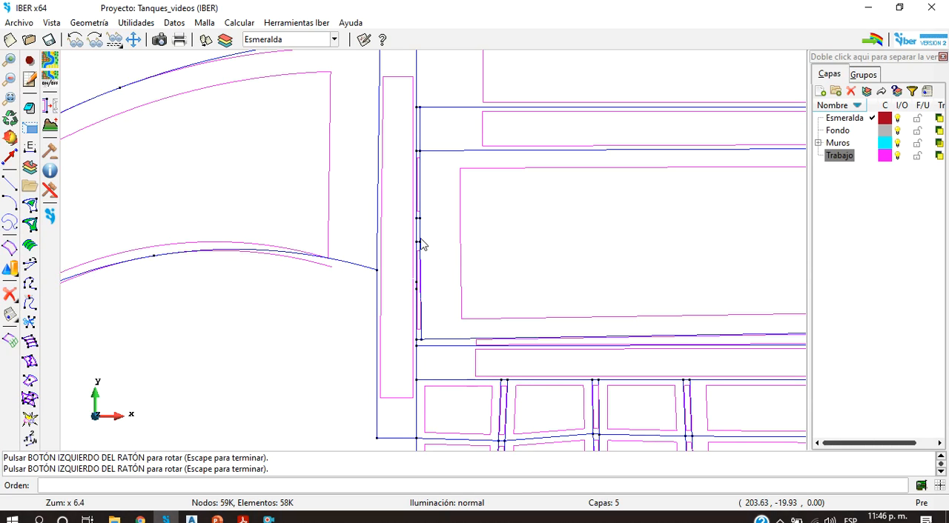
{"action": "scroll", "coordinate": [445, 223], "scroll_direction": "down", "scroll_amount": 3}
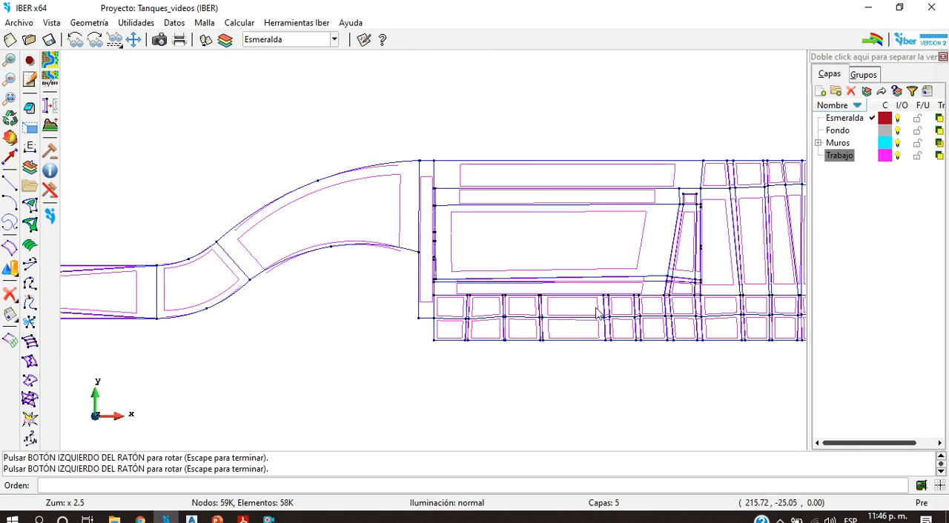
{"action": "scroll", "coordinate": [665, 359], "scroll_direction": "up", "scroll_amount": 2}
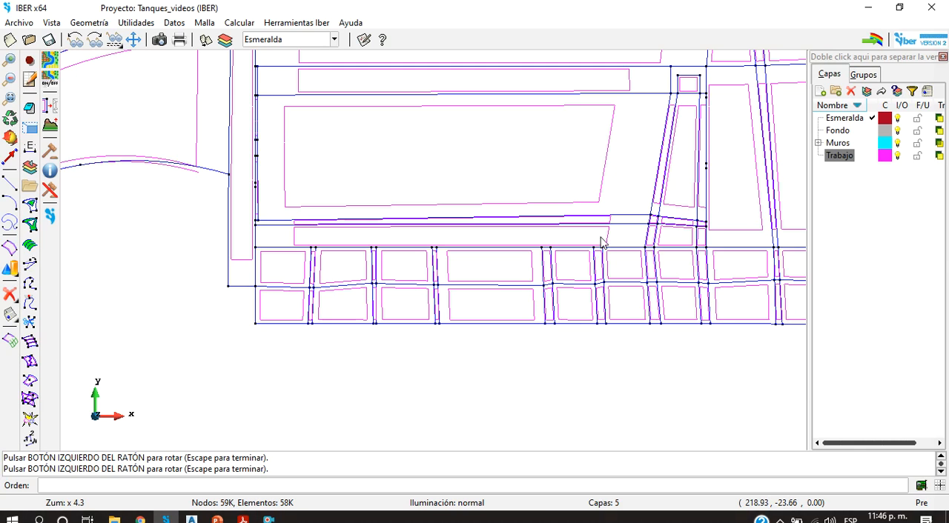
{"action": "scroll", "coordinate": [447, 226], "scroll_direction": "down", "scroll_amount": 2}
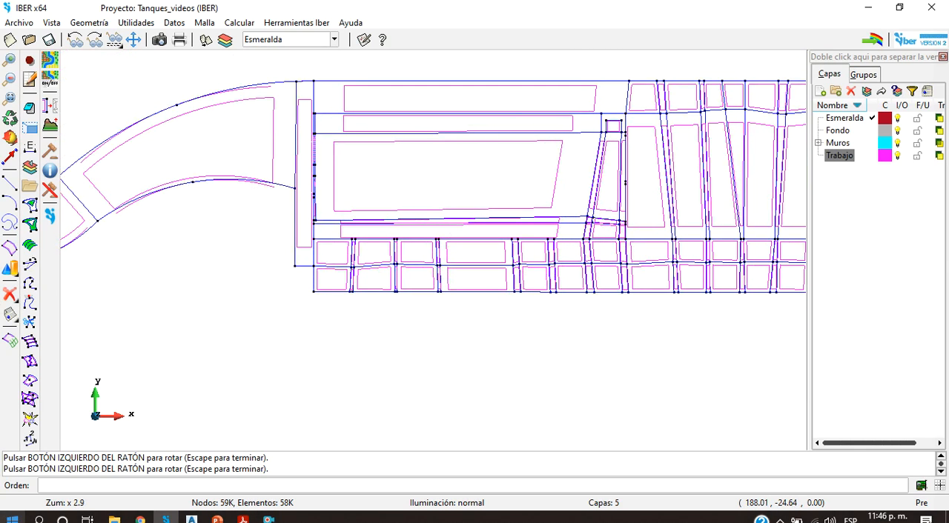
{"action": "scroll", "coordinate": [708, 119], "scroll_direction": "up", "scroll_amount": 3}
{"action": "scroll", "coordinate": [710, 122], "scroll_direction": "down", "scroll_amount": 8}
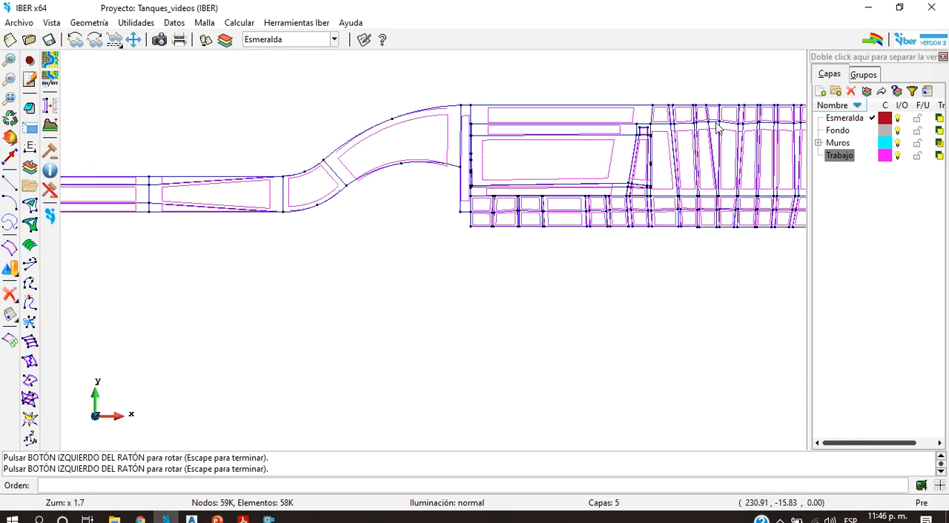
Step: Examine the tank's divided downstream chamber and outlet transition in plan, ending with the channel and tank layout in view
{"action": "scroll", "coordinate": [712, 129], "scroll_direction": "up", "scroll_amount": 6}
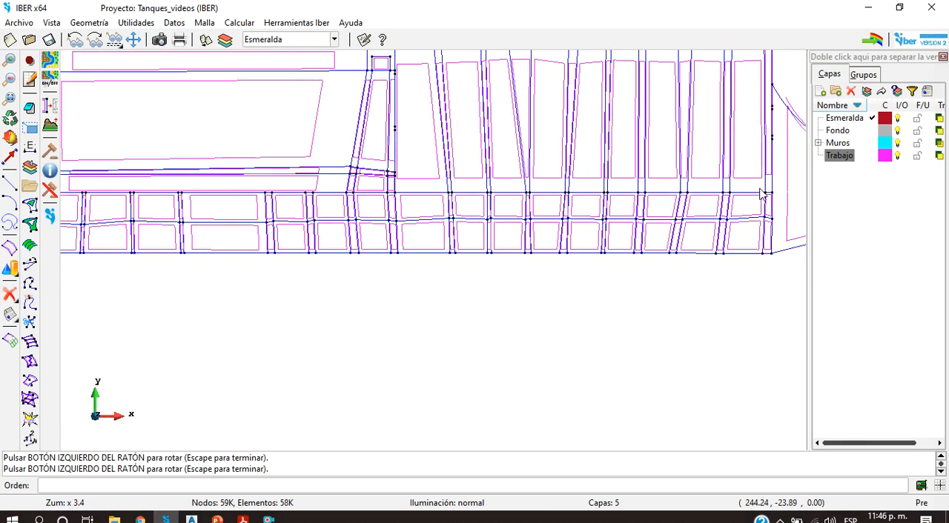
{"action": "scroll", "coordinate": [626, 165], "scroll_direction": "down", "scroll_amount": 3}
{"action": "scroll", "coordinate": [686, 120], "scroll_direction": "up", "scroll_amount": 3}
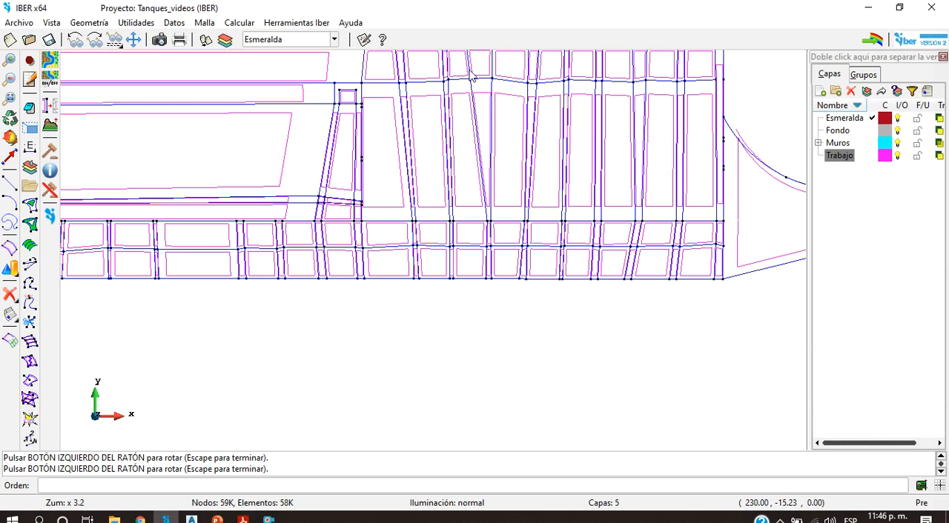
{"action": "scroll", "coordinate": [624, 239], "scroll_direction": "down", "scroll_amount": 4}
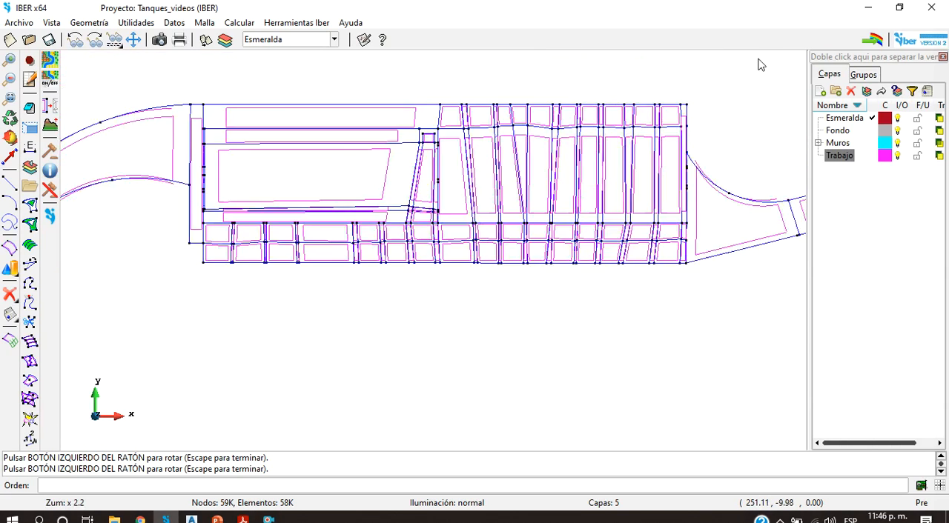
{"action": "scroll", "coordinate": [689, 174], "scroll_direction": "up", "scroll_amount": 6}
{"action": "scroll", "coordinate": [644, 136], "scroll_direction": "down", "scroll_amount": 3}
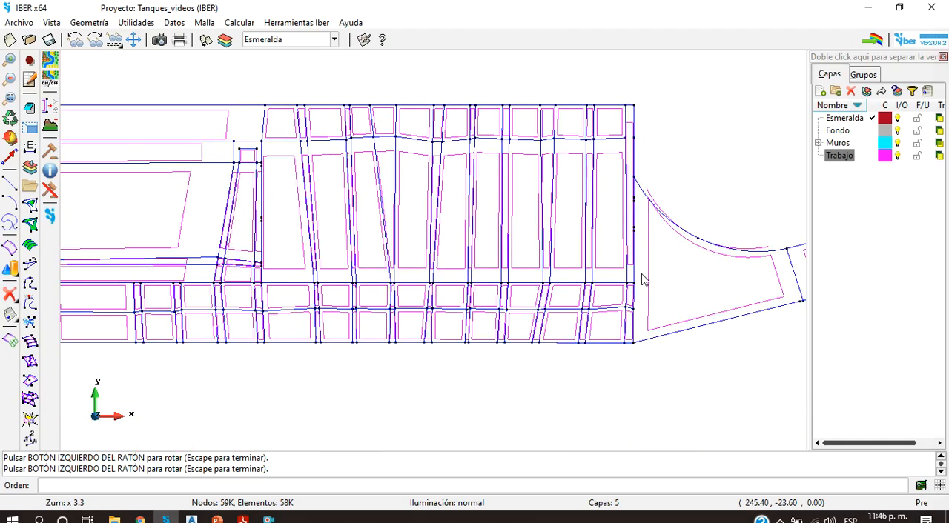
{"action": "scroll", "coordinate": [656, 275], "scroll_direction": "up", "scroll_amount": 5}
{"action": "scroll", "coordinate": [612, 227], "scroll_direction": "down", "scroll_amount": 8}
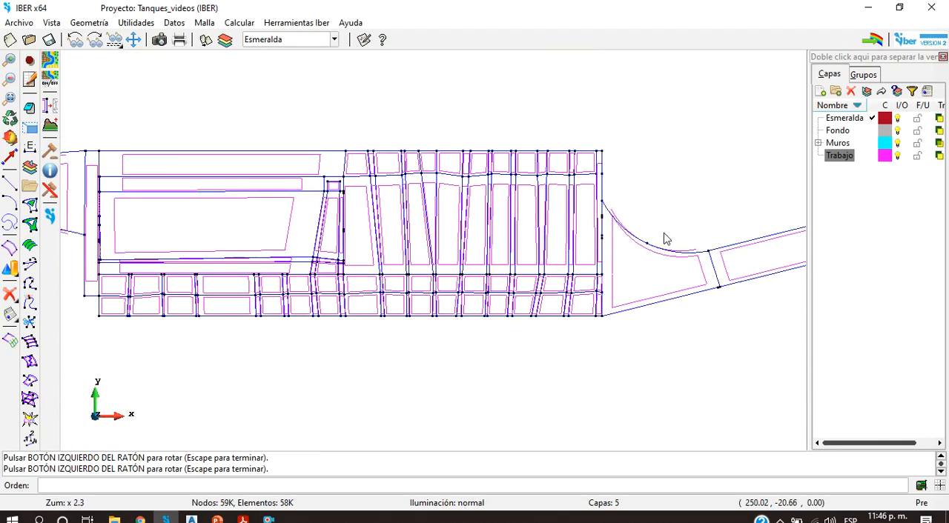
{"action": "scroll", "coordinate": [770, 238], "scroll_direction": "down", "scroll_amount": 4}
{"action": "scroll", "coordinate": [771, 237], "scroll_direction": "down", "scroll_amount": 2}
{"action": "scroll", "coordinate": [777, 240], "scroll_direction": "up", "scroll_amount": 6}
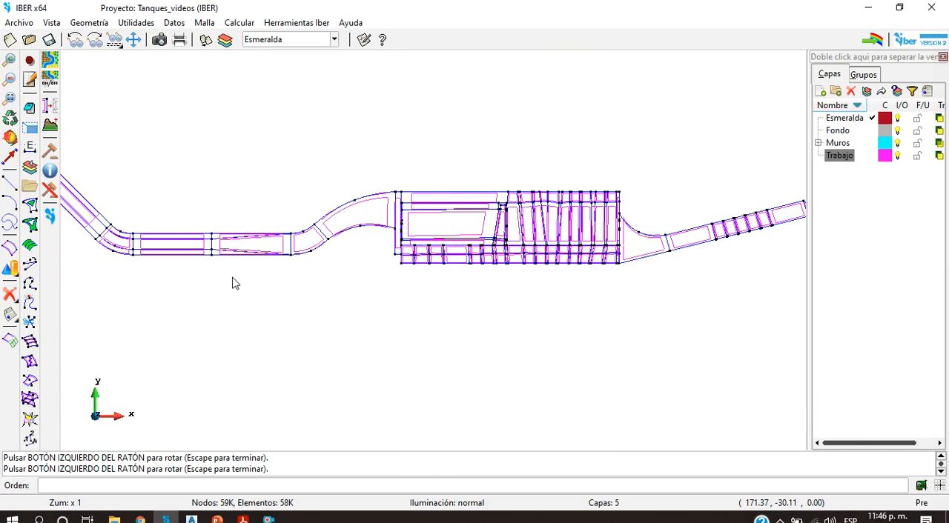
Step: Render the geometry with flat lighting and inspect the tank's walls and their openings from oblique 3D angles
{"action": "left_click", "coordinate": [447, 507]}
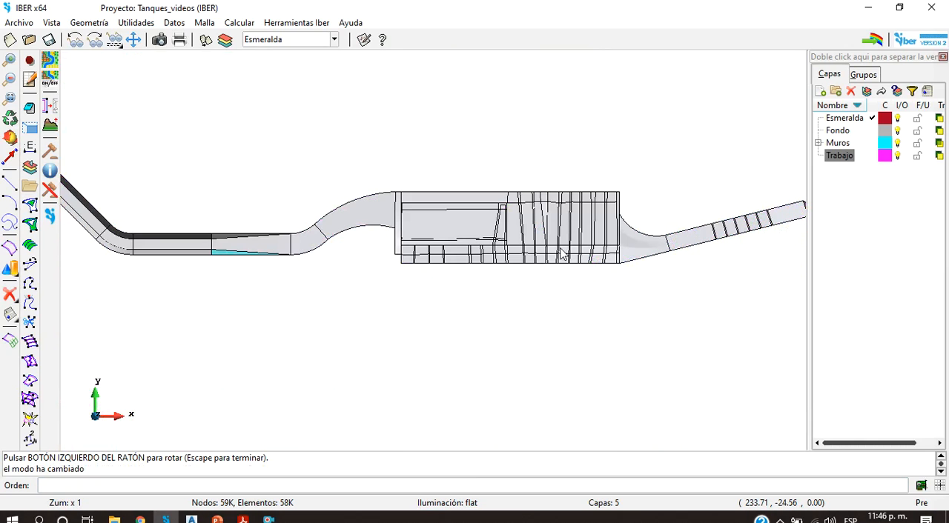
{"action": "scroll", "coordinate": [500, 202], "scroll_direction": "up", "scroll_amount": 8}
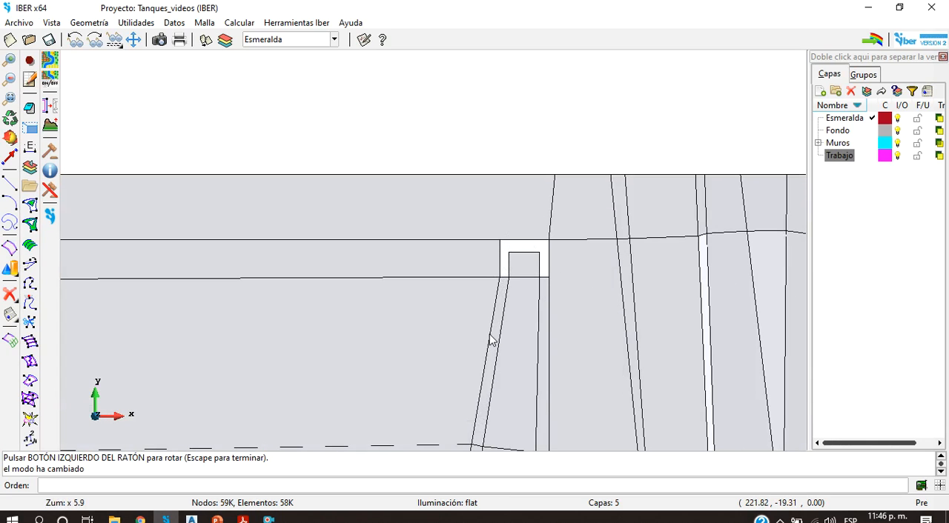
{"action": "left_click", "coordinate": [27, 146]}
{"action": "mouse_move", "coordinate": [667, 259]}
{"action": "left_mouse_down"}
{"action": "mouse_move", "coordinate": [794, 264]}
{"action": "mouse_move", "coordinate": [679, 213]}
{"action": "mouse_move", "coordinate": [591, 251]}
{"action": "left_mouse_up"}
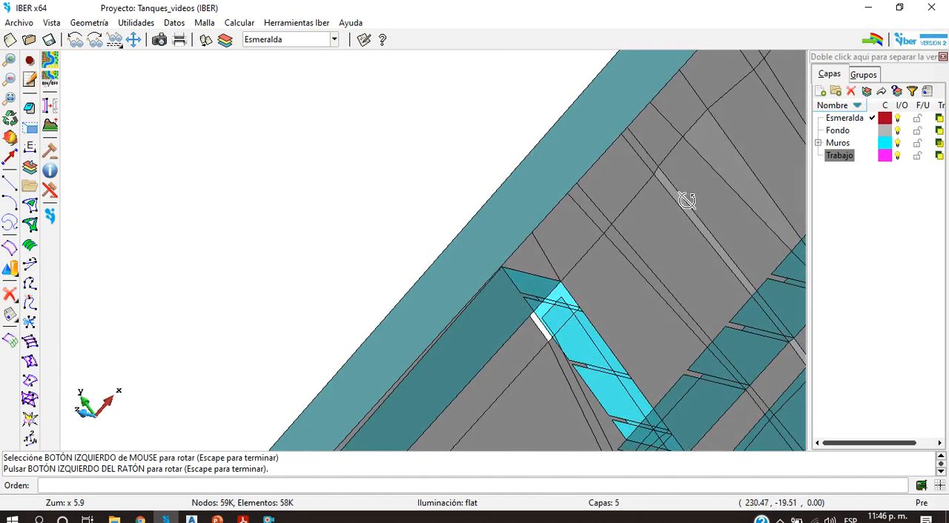
{"action": "mouse_move", "coordinate": [524, 366]}
{"action": "left_mouse_down"}
{"action": "mouse_move", "coordinate": [580, 324]}
{"action": "mouse_move", "coordinate": [608, 329]}
{"action": "left_mouse_up"}
{"action": "scroll", "coordinate": [553, 340], "scroll_direction": "down", "scroll_amount": 11}
{"action": "scroll", "coordinate": [555, 379], "scroll_direction": "up", "scroll_amount": 10}
{"action": "left_click_drag", "start_coordinate": [389, 369], "coordinate": [458, 376]}
{"action": "scroll", "coordinate": [434, 362], "scroll_direction": "up", "scroll_amount": 4}
{"action": "scroll", "coordinate": [504, 321], "scroll_direction": "down", "scroll_amount": 17}
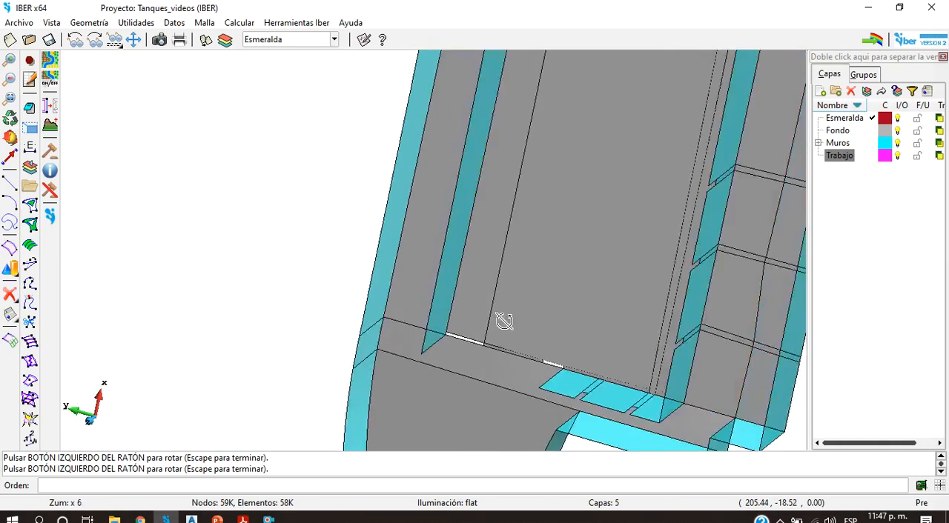
Step: Inspect the shaded model in 3D from the tank outlet through the stepped drop to the Esmeralda tank
{"action": "scroll", "coordinate": [504, 321], "scroll_direction": "down", "scroll_amount": 2}
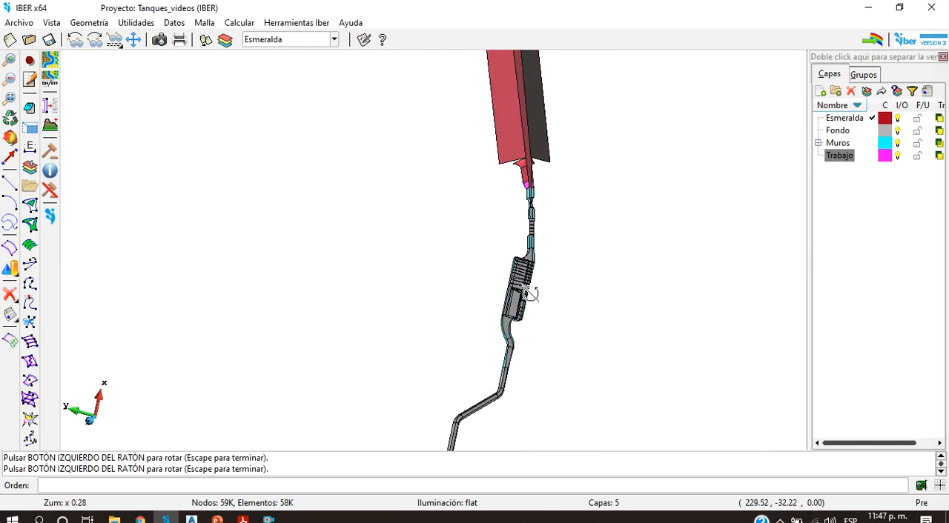
{"action": "scroll", "coordinate": [529, 154], "scroll_direction": "up", "scroll_amount": 8}
{"action": "left_click_drag", "start_coordinate": [570, 230], "coordinate": [667, 348]}
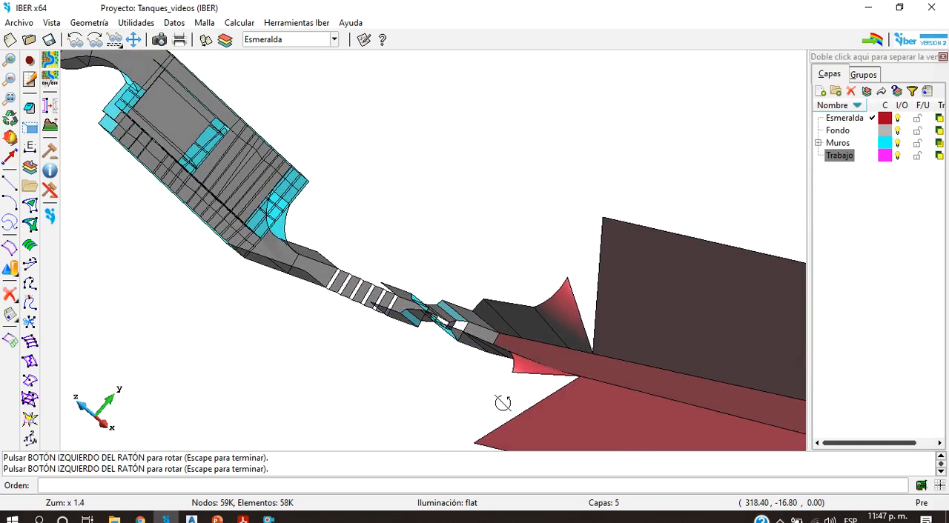
{"action": "scroll", "coordinate": [478, 326], "scroll_direction": "up", "scroll_amount": 4}
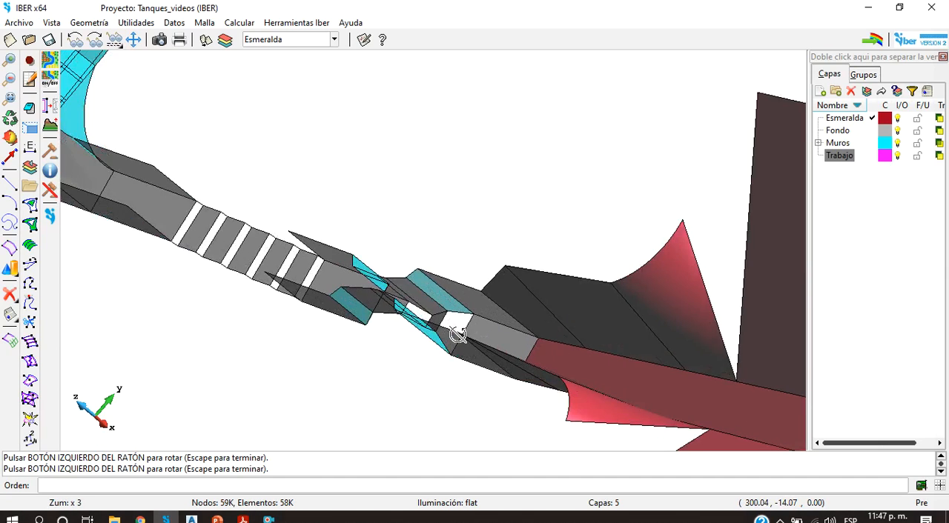
{"action": "left_click_drag", "start_coordinate": [439, 330], "coordinate": [546, 333]}
{"action": "scroll", "coordinate": [523, 301], "scroll_direction": "down", "scroll_amount": 10}
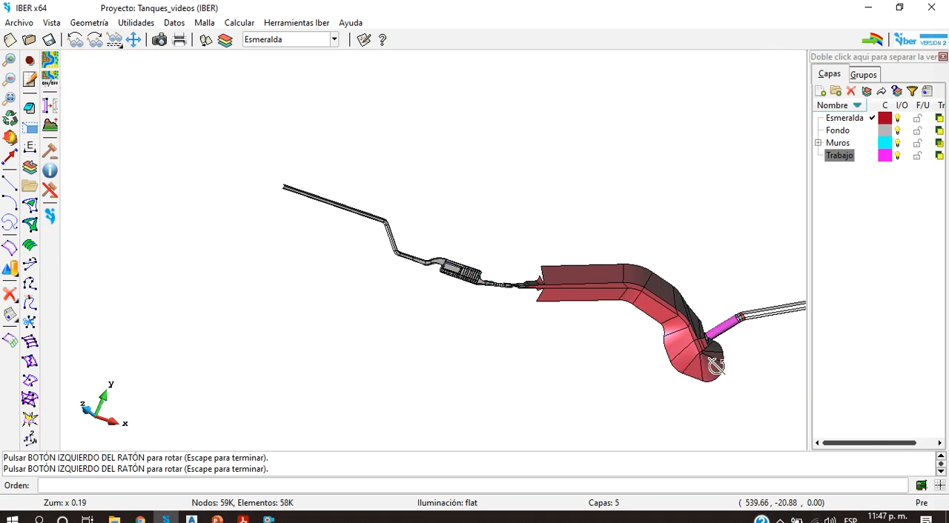
Step: Return the display to normal line rendering and frame the channel, tank and Esmeralda reservoir
{"action": "left_click", "coordinate": [469, 508]}
{"action": "left_click", "coordinate": [469, 508]}
{"action": "scroll", "coordinate": [453, 309], "scroll_direction": "down", "scroll_amount": 4}
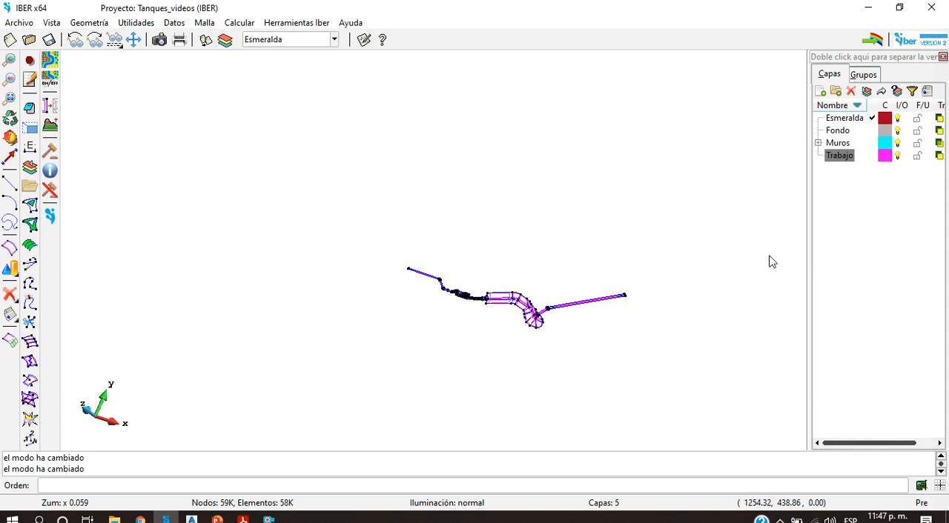
{"action": "scroll", "coordinate": [464, 301], "scroll_direction": "up", "scroll_amount": 5}
{"action": "scroll", "coordinate": [558, 274], "scroll_direction": "down", "scroll_amount": 2}
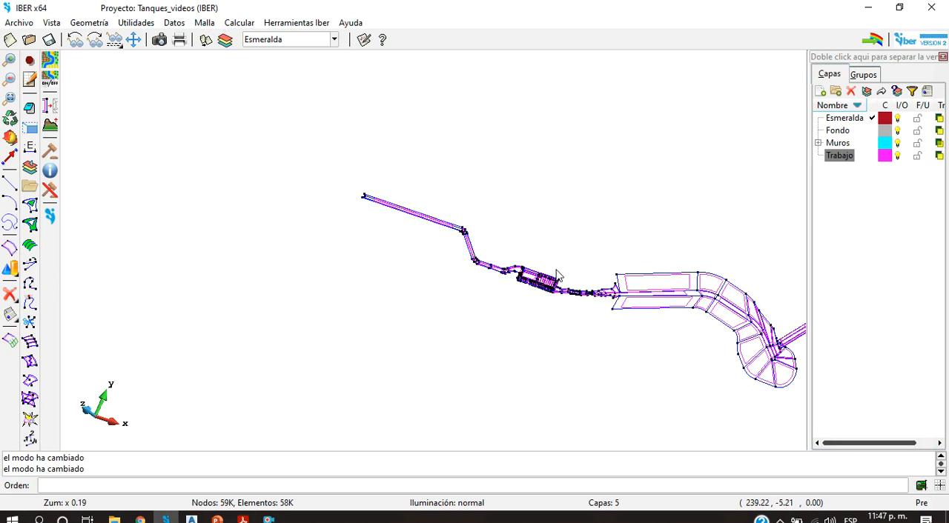
Step: Open the hydrodynamic internal conditions, set the 2D condition type to Vertedero, and open its crest elevation for editing
{"action": "left_click", "coordinate": [175, 22]}
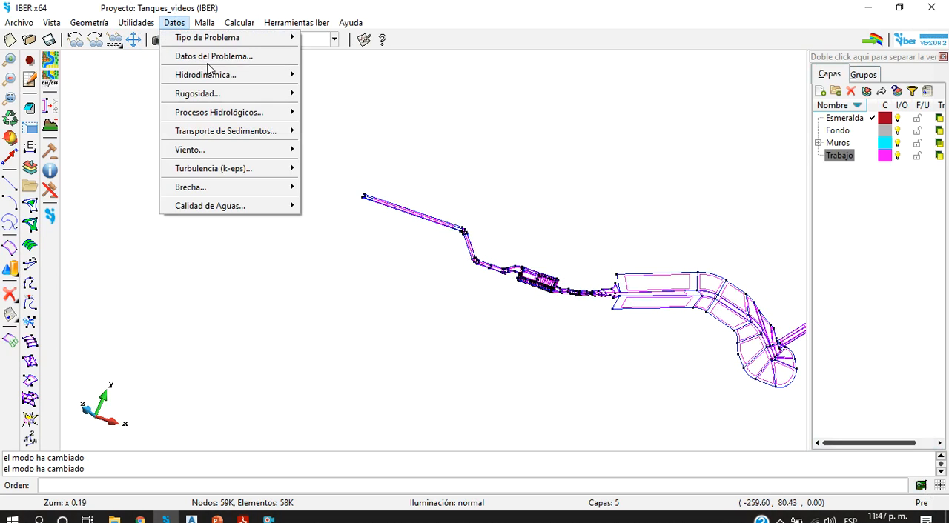
{"action": "mouse_move", "coordinate": [260, 77]}
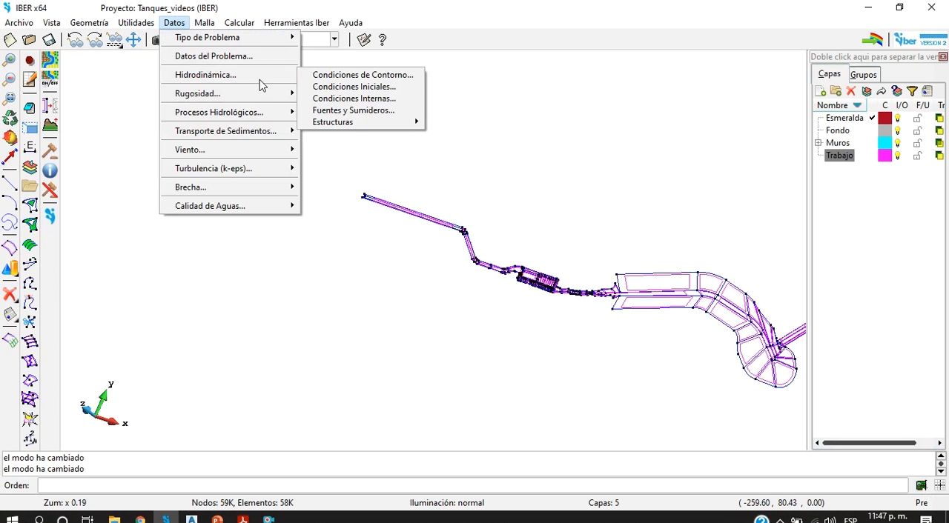
{"action": "left_click", "coordinate": [362, 100]}
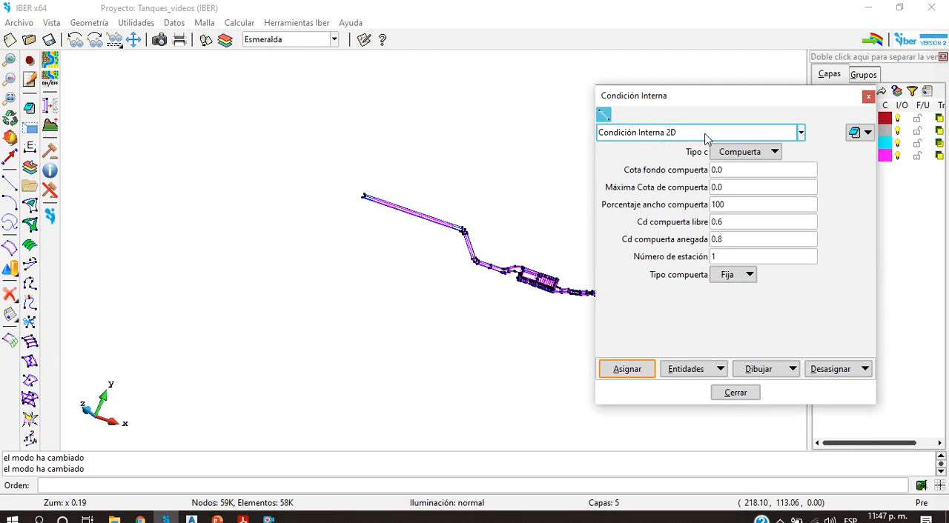
{"action": "left_click", "coordinate": [764, 152]}
{"action": "left_click", "coordinate": [759, 162]}
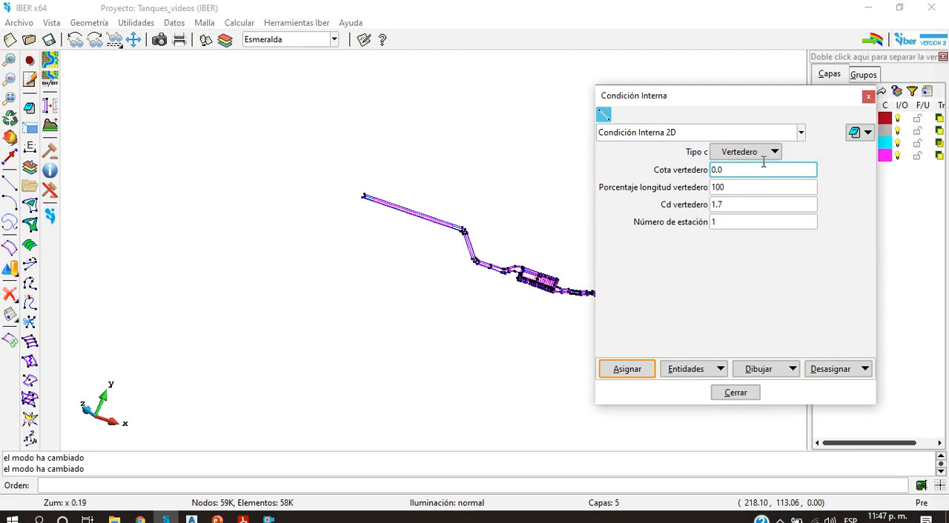
{"action": "scroll", "coordinate": [544, 271], "scroll_direction": "up", "scroll_amount": 4}
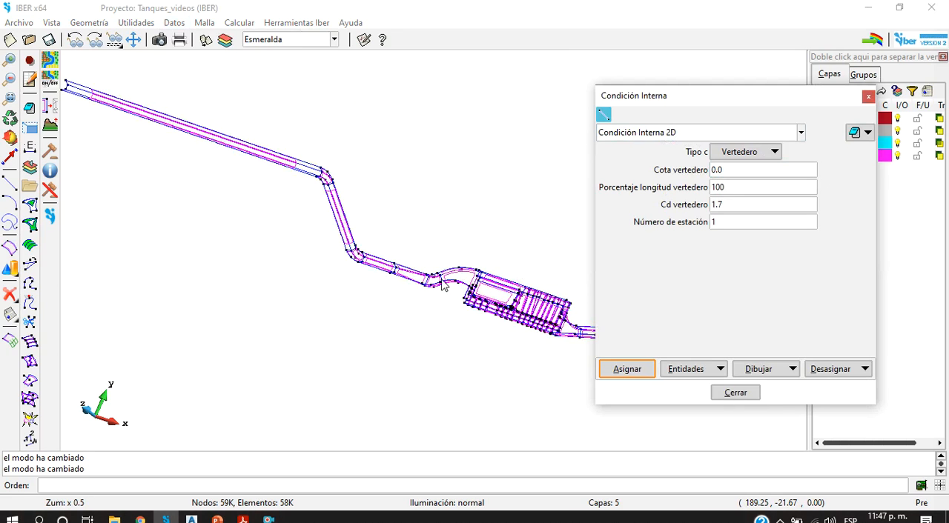
{"action": "scroll", "coordinate": [467, 294], "scroll_direction": "up", "scroll_amount": 3}
{"action": "scroll", "coordinate": [468, 294], "scroll_direction": "down", "scroll_amount": 7}
{"action": "scroll", "coordinate": [483, 302], "scroll_direction": "up", "scroll_amount": 10}
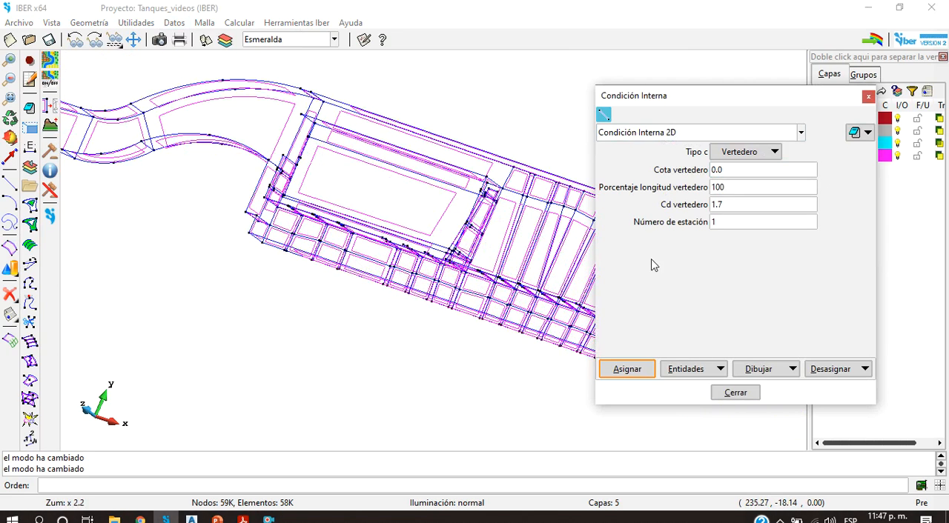
{"action": "double_click", "coordinate": [716, 170]}
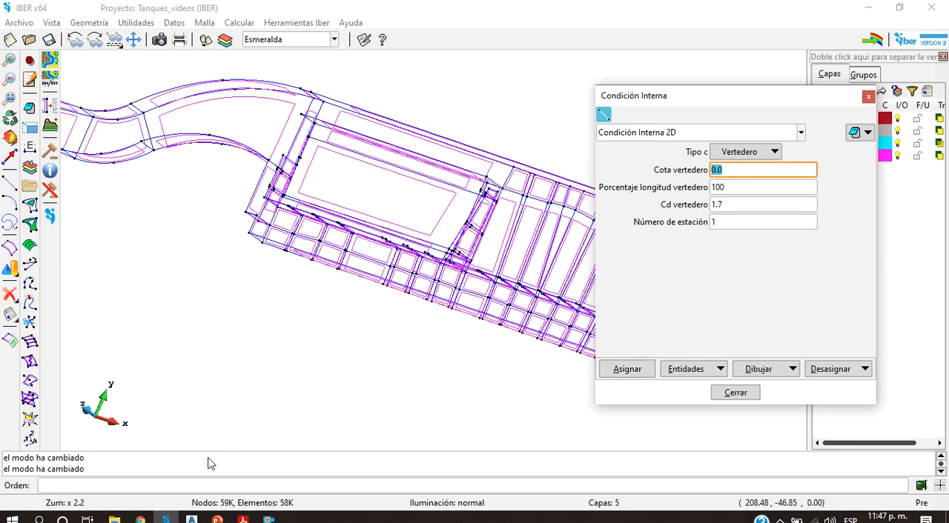
Step: Consult Tanque Sancancio Final.pdf in Acrobat Reader and examine the dimensions in section Corte A-A'
{"action": "left_click", "coordinate": [218, 518]}
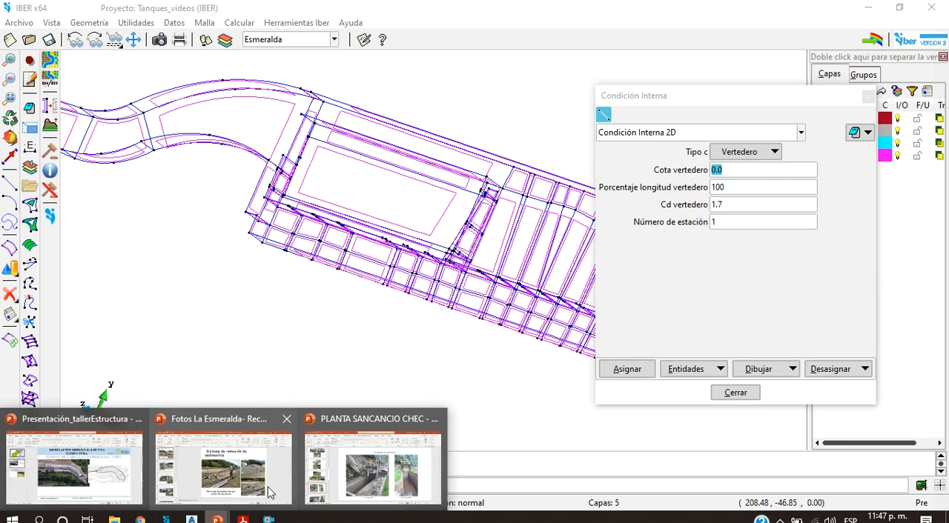
{"action": "mouse_move", "coordinate": [242, 519]}
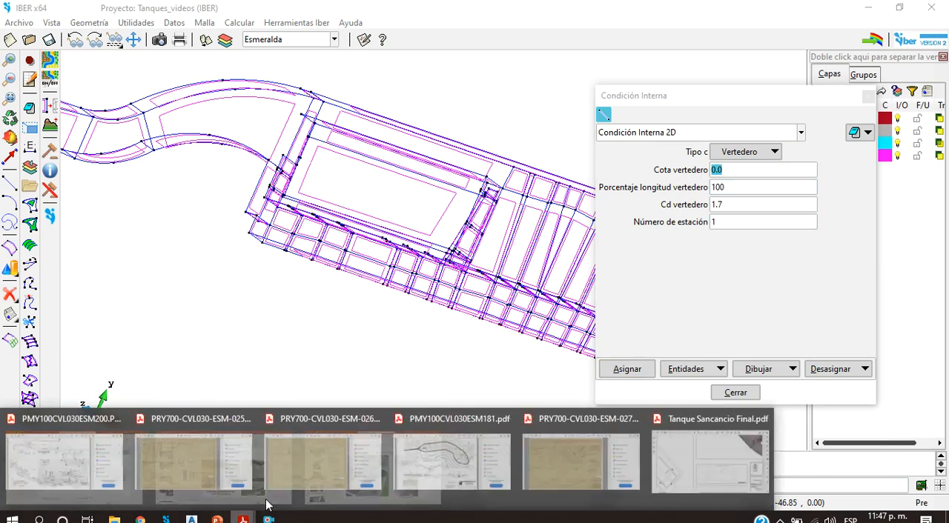
{"action": "left_click", "coordinate": [797, 463]}
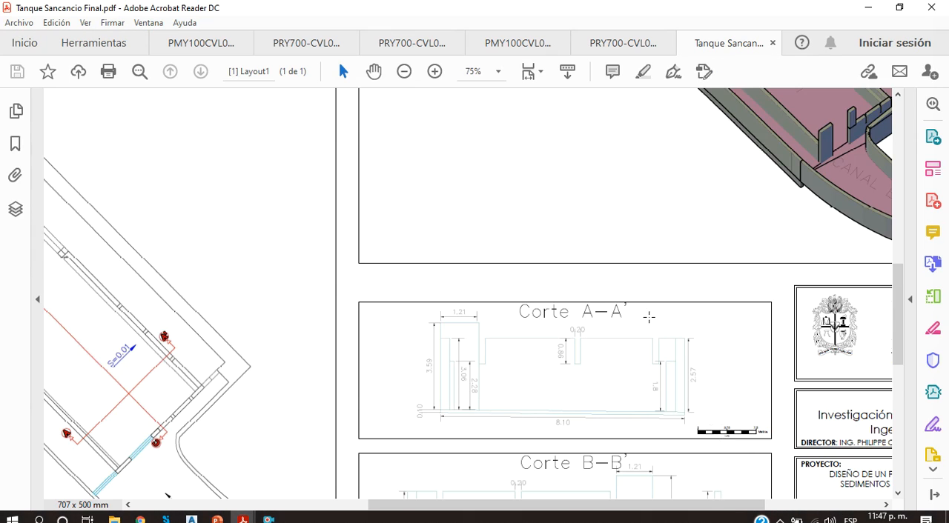
{"action": "scroll", "coordinate": [648, 318], "scroll_direction": "down", "scroll_amount": 2}
{"action": "scroll", "coordinate": [623, 333], "scroll_direction": "down", "scroll_amount": 2, "text": "ctrl"}
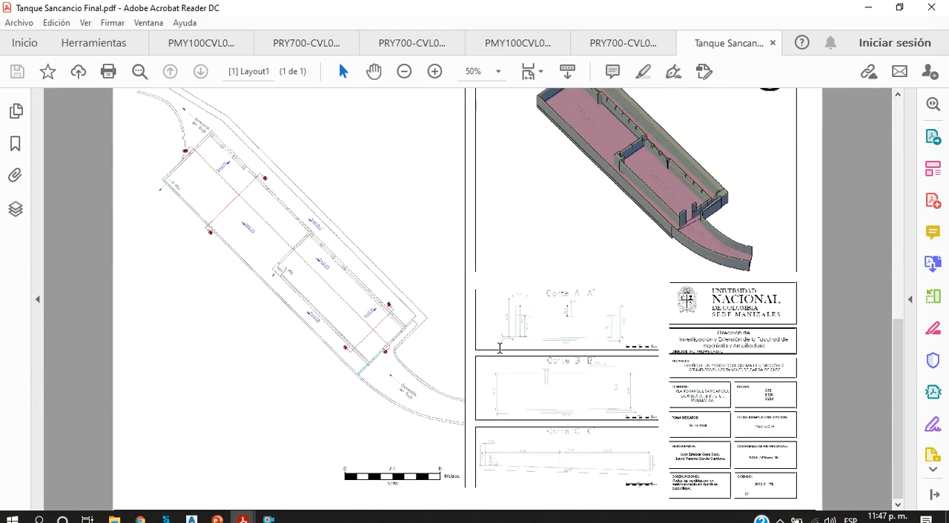
{"action": "scroll", "coordinate": [500, 348], "scroll_direction": "up", "scroll_amount": 4, "text": "ctrl"}
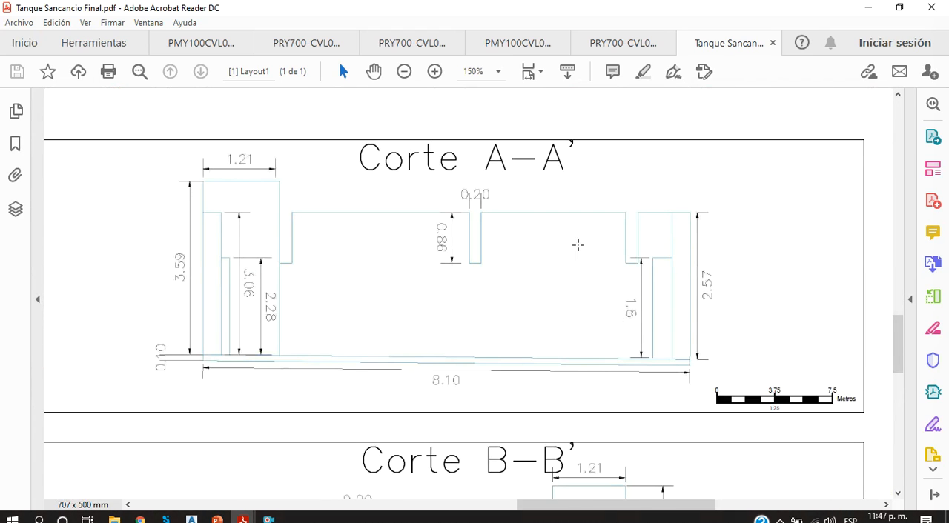
Step: Switch to Tanque-SanCancio.dwg in Civil 3D and examine the slotted transverse wall in 3D
{"action": "mouse_move", "coordinate": [191, 518]}
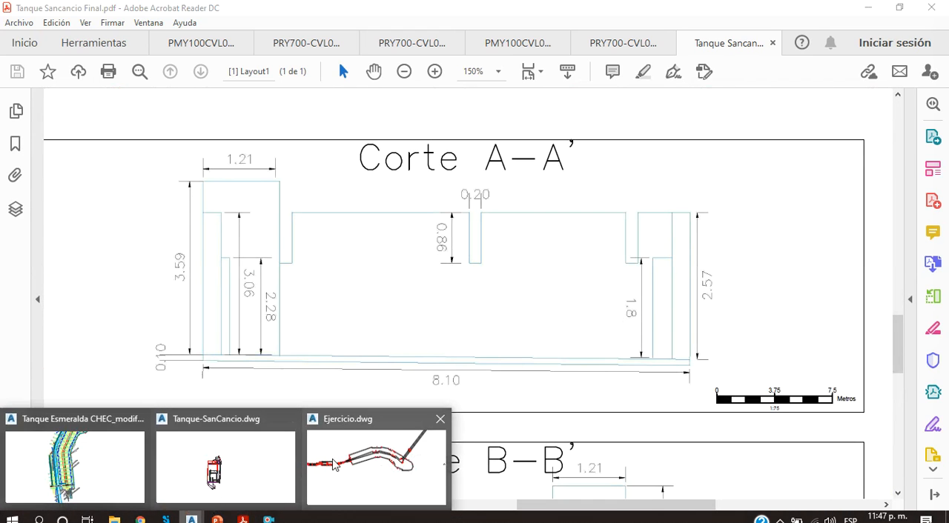
{"action": "left_click", "coordinate": [232, 462]}
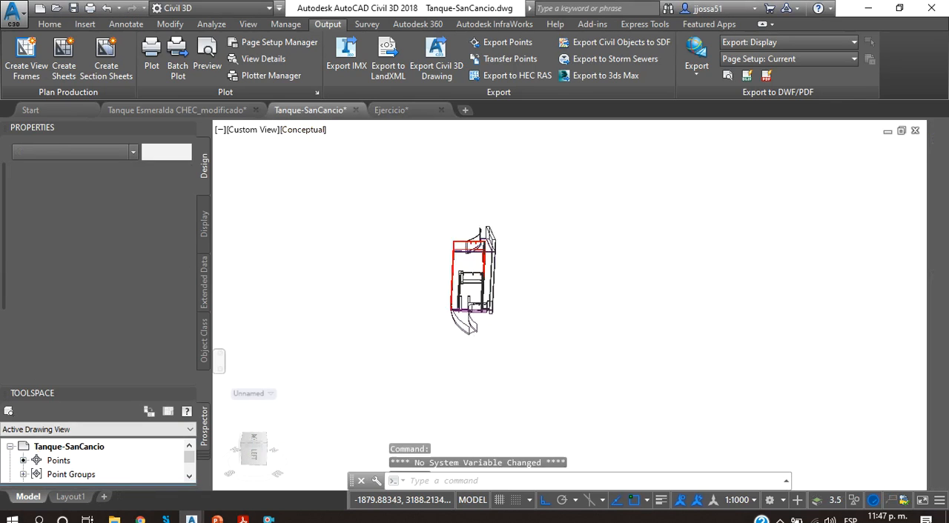
{"action": "scroll", "coordinate": [434, 243], "scroll_direction": "up", "scroll_amount": 10}
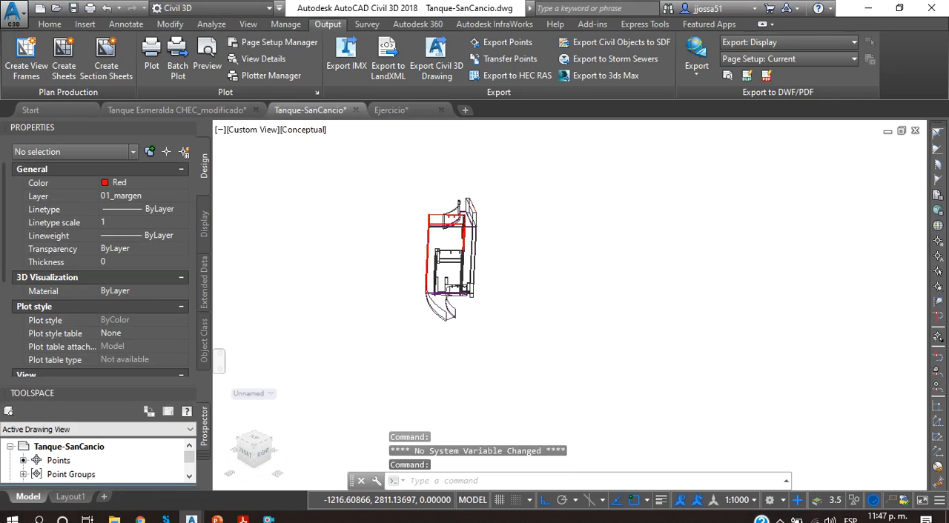
{"action": "middle_click_drag", "start_coordinate": [373, 395], "coordinate": [364, 374], "text": "shift"}
{"action": "scroll", "coordinate": [389, 348], "scroll_direction": "down", "scroll_amount": 7}
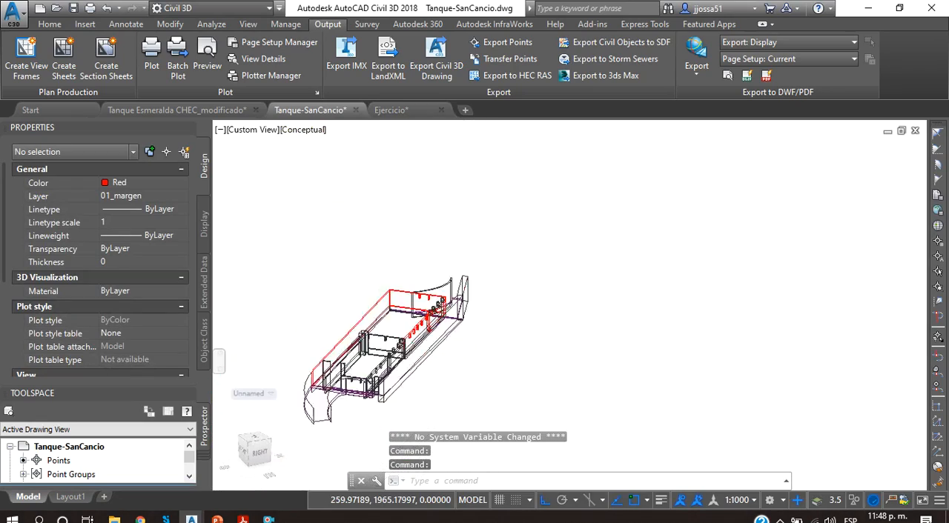
{"action": "scroll", "coordinate": [385, 355], "scroll_direction": "up", "scroll_amount": 8}
{"action": "scroll", "coordinate": [390, 346], "scroll_direction": "up", "scroll_amount": 5}
{"action": "middle_click_drag", "start_coordinate": [415, 347], "coordinate": [440, 348]}
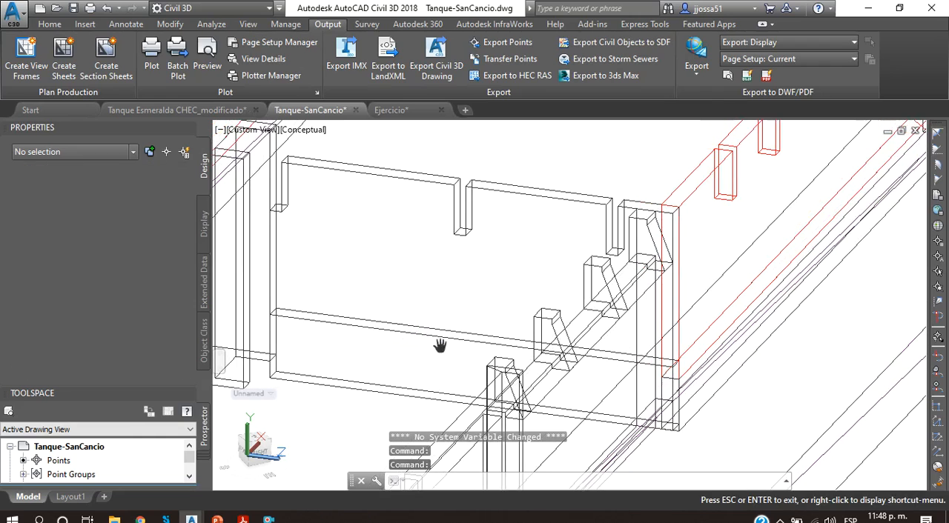
{"action": "left_click", "coordinate": [431, 345]}
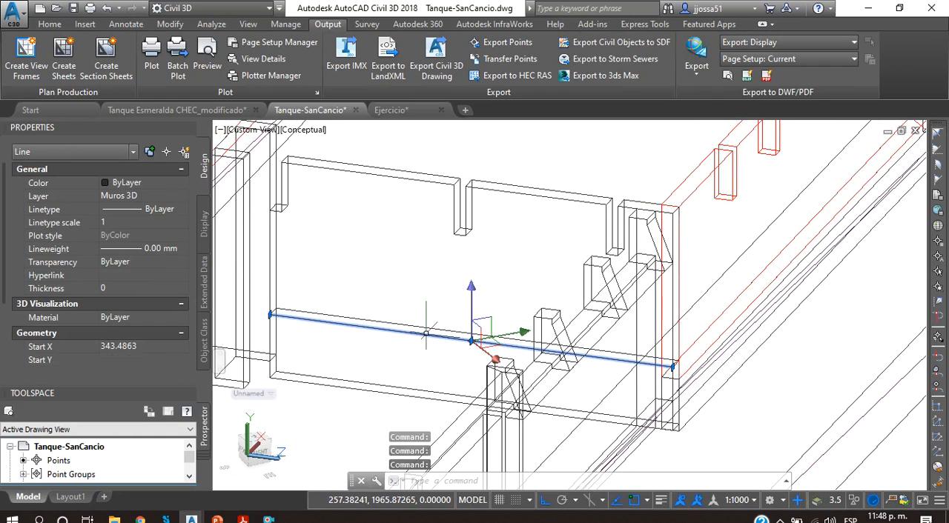
{"action": "key", "text": "Escape"}
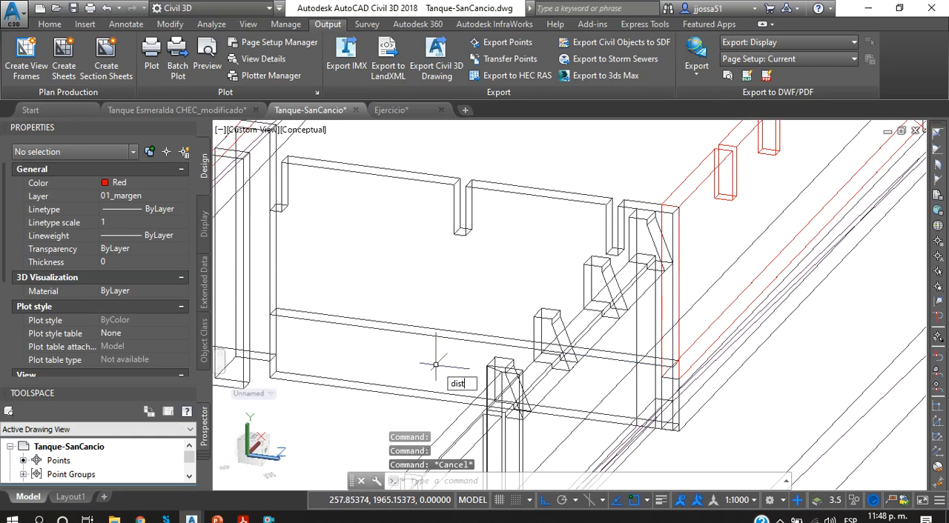
Step: Measure the vertical distance from the bottom of the wall's central slot to the wall's lower horizontal line
{"action": "type", "text": "dist"}
{"action": "key", "text": "Return"}
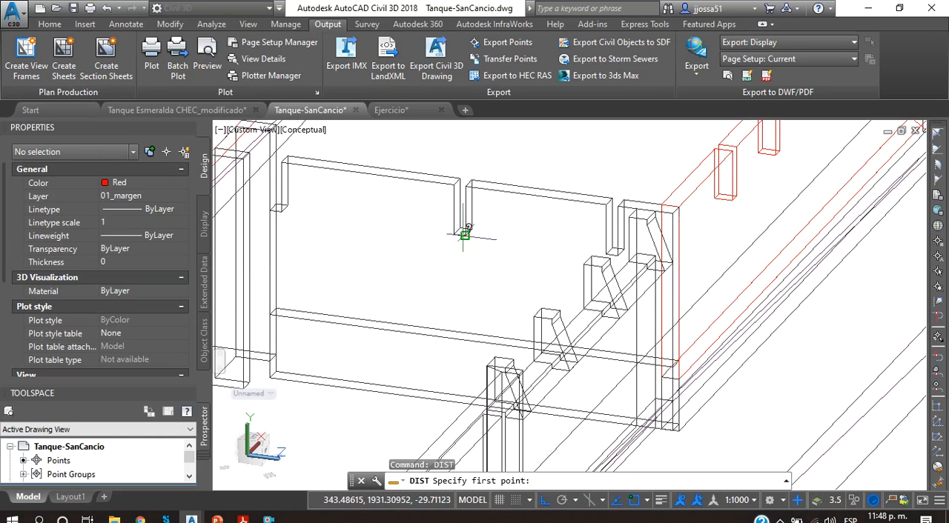
{"action": "left_click", "coordinate": [464, 234]}
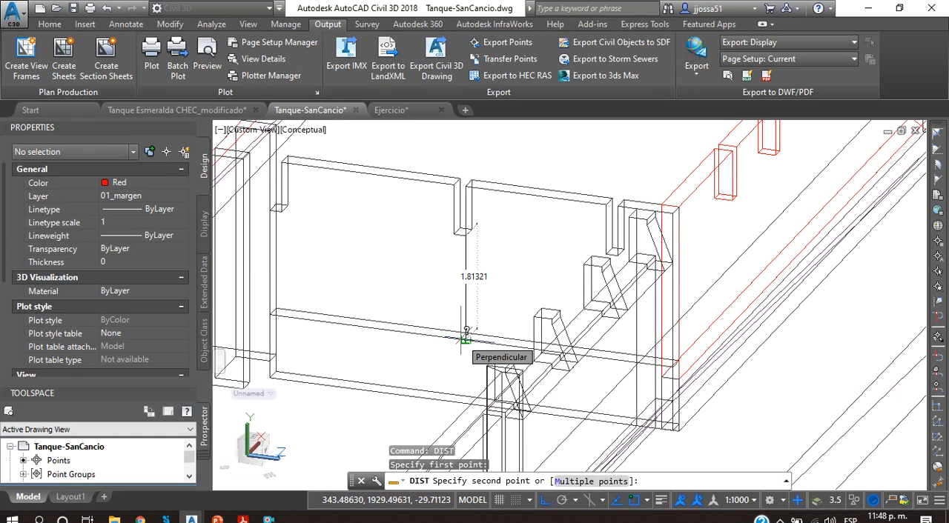
{"action": "key", "text": "Escape"}
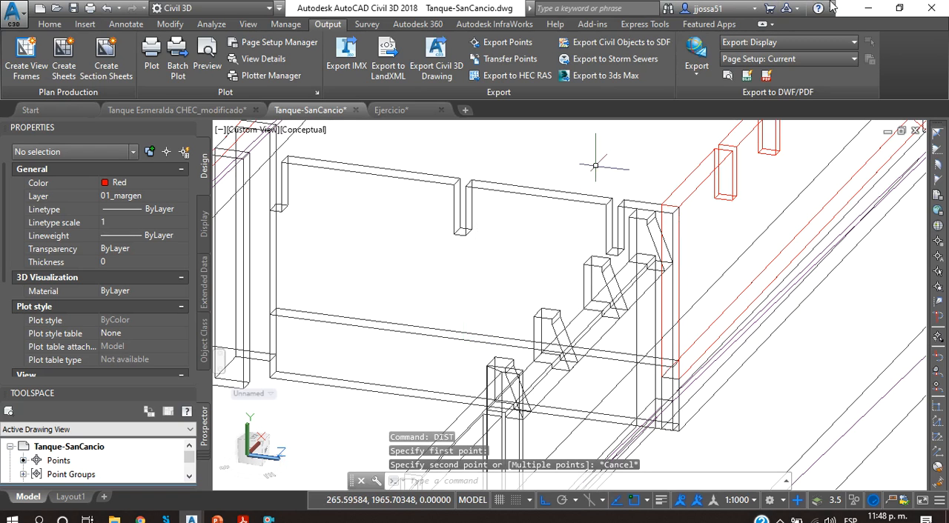
Step: Return to the IBER project, then turn off and freeze the Muros and Trabajo layers
{"action": "left_click", "coordinate": [867, 7]}
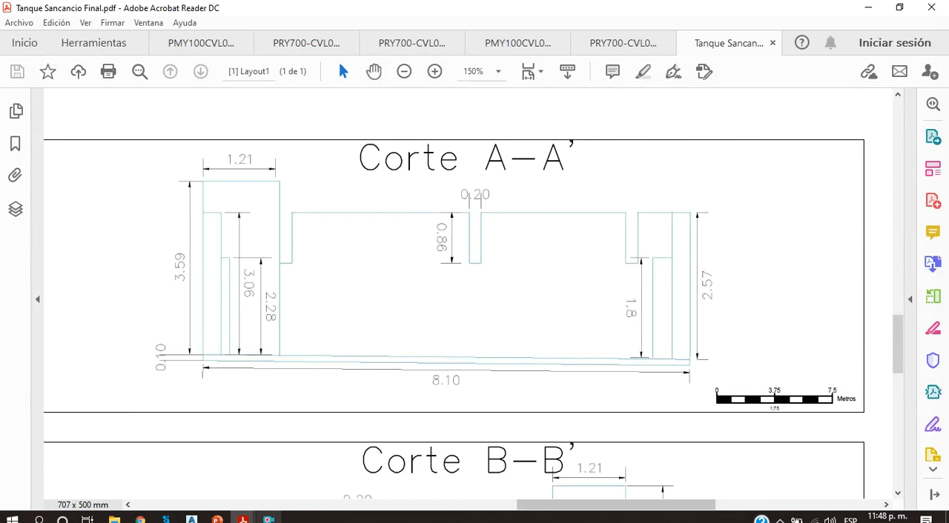
{"action": "left_click", "coordinate": [166, 518]}
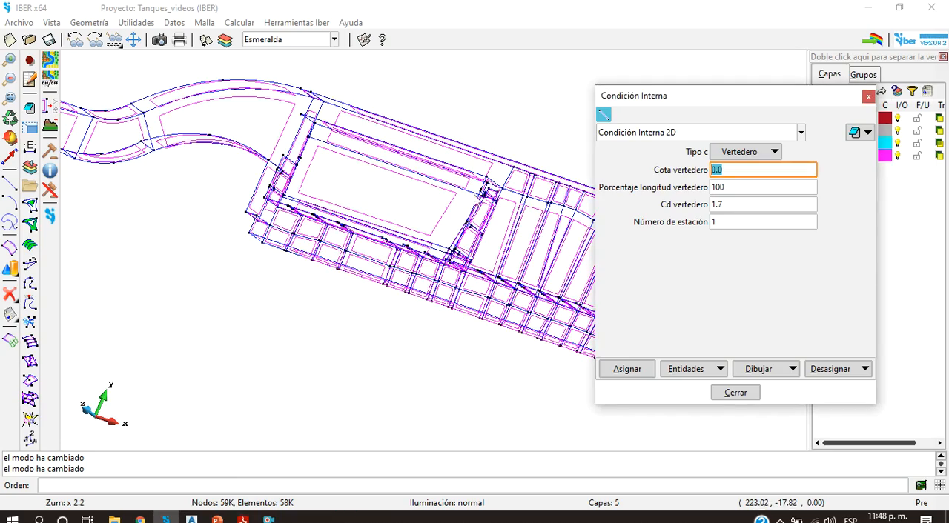
{"action": "scroll", "coordinate": [478, 200], "scroll_direction": "up", "scroll_amount": 5}
{"action": "scroll", "coordinate": [480, 215], "scroll_direction": "down", "scroll_amount": 6}
{"action": "scroll", "coordinate": [343, 249], "scroll_direction": "up", "scroll_amount": 3}
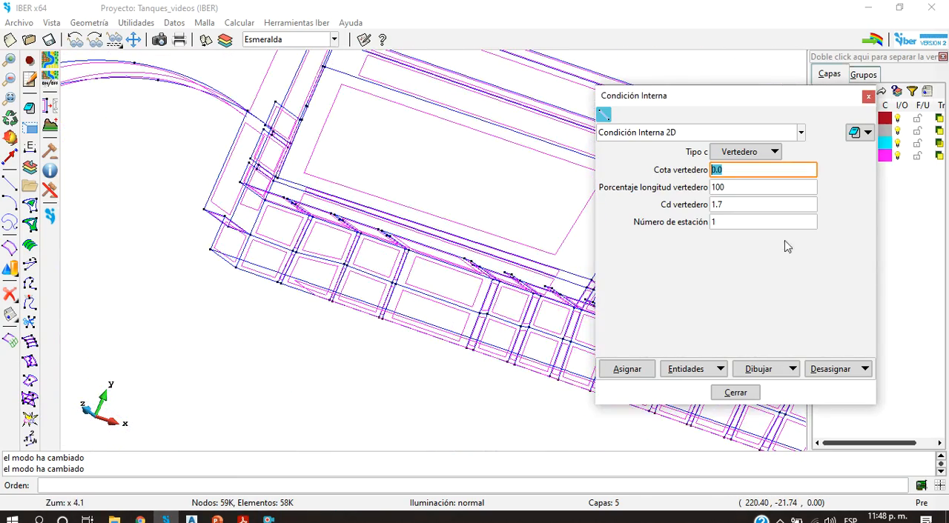
{"action": "left_click_drag", "start_coordinate": [826, 102], "coordinate": [729, 104]}
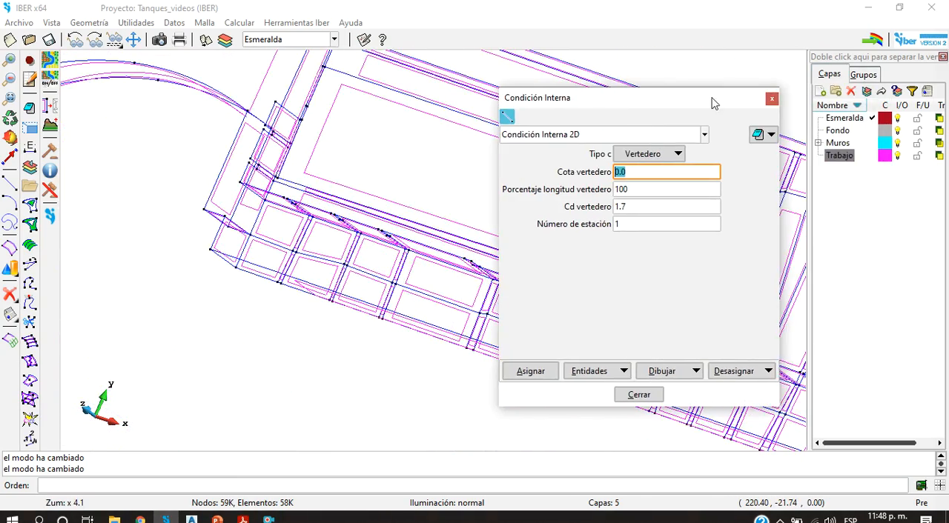
{"action": "left_click", "coordinate": [898, 143]}
{"action": "left_click", "coordinate": [899, 157]}
{"action": "left_click", "coordinate": [917, 143]}
{"action": "left_click", "coordinate": [918, 156]}
{"action": "scroll", "coordinate": [430, 275], "scroll_direction": "up", "scroll_amount": 1}
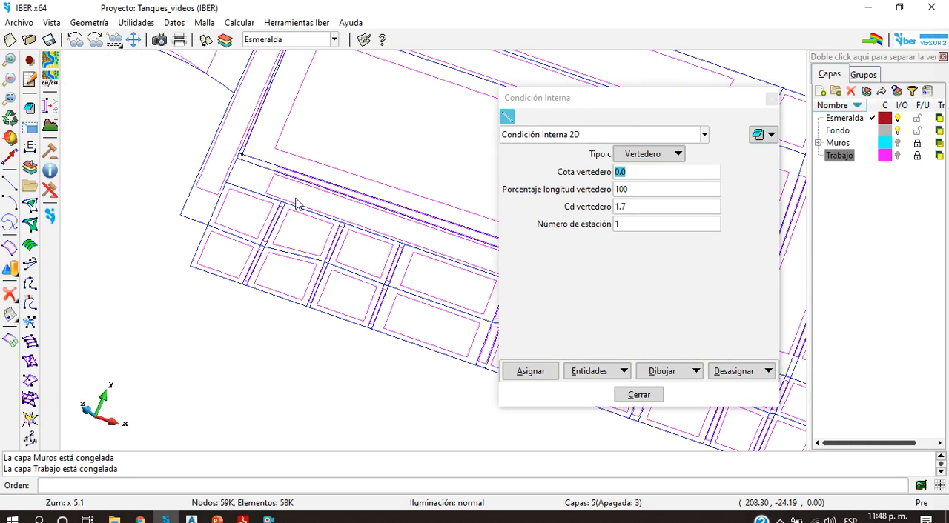
{"action": "scroll", "coordinate": [294, 193], "scroll_direction": "up", "scroll_amount": 6}
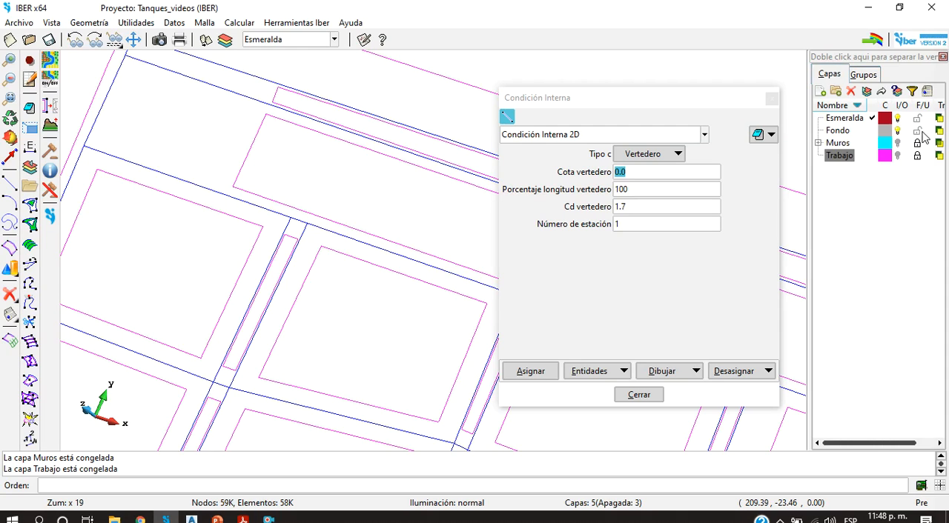
Step: Turn the Muros and Trabajo layers back on and unfreeze the Muros layer
{"action": "left_click", "coordinate": [897, 143]}
{"action": "left_click", "coordinate": [898, 156]}
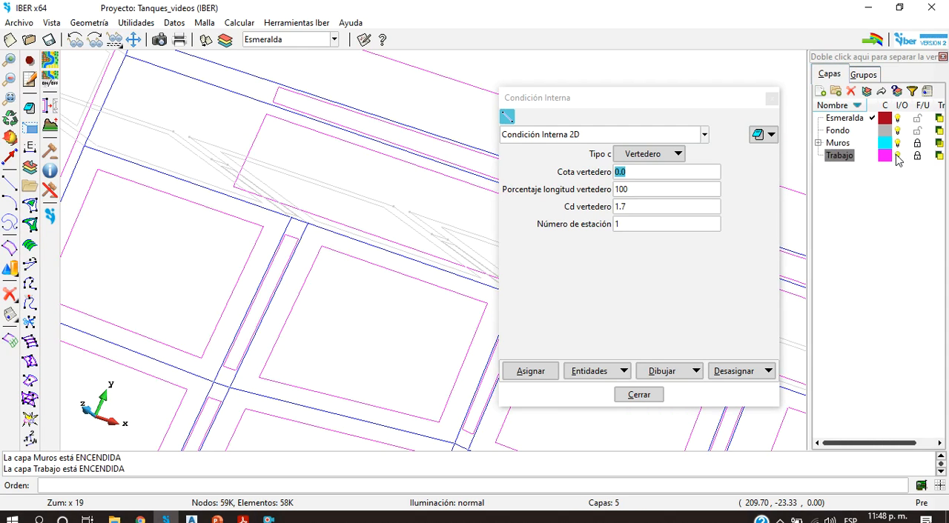
{"action": "left_click", "coordinate": [917, 143]}
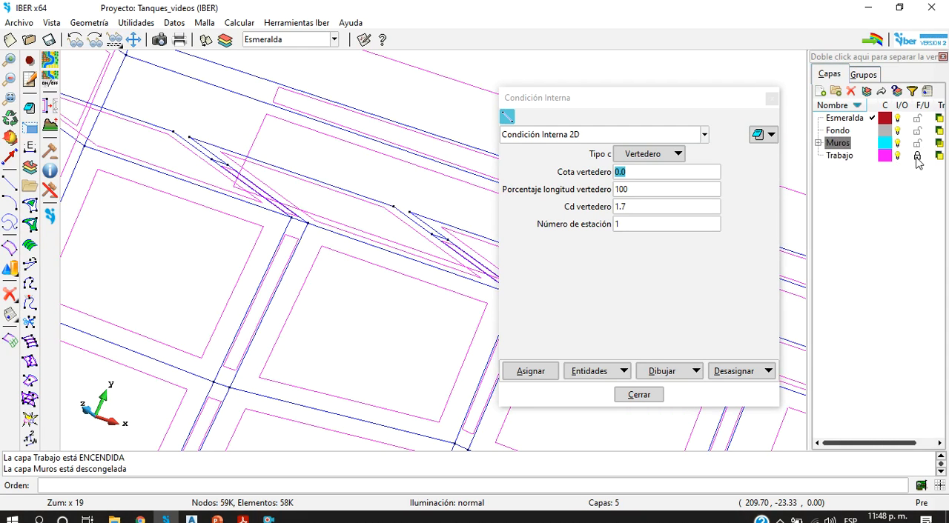
{"action": "scroll", "coordinate": [419, 238], "scroll_direction": "down", "scroll_amount": 2}
{"action": "scroll", "coordinate": [478, 209], "scroll_direction": "down", "scroll_amount": 2}
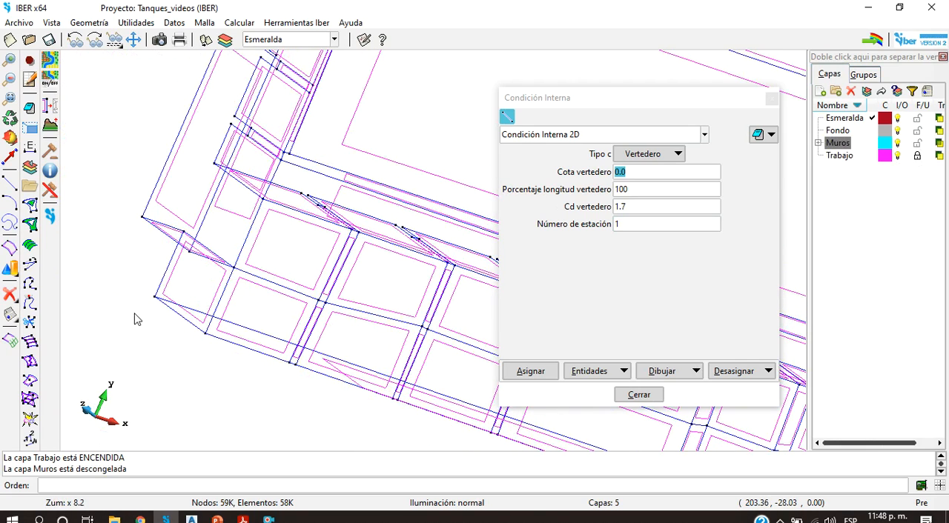
Step: Identify the coordinates of the point where the narrow divider strip meets the tank's side wall
{"action": "left_click", "coordinate": [123, 23]}
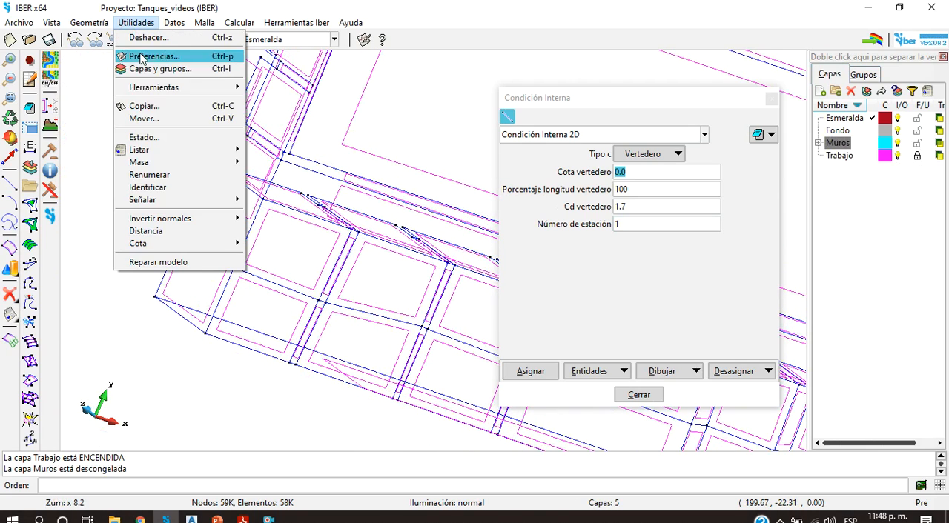
{"action": "left_click", "coordinate": [148, 189]}
{"action": "scroll", "coordinate": [339, 219], "scroll_direction": "up", "scroll_amount": 4}
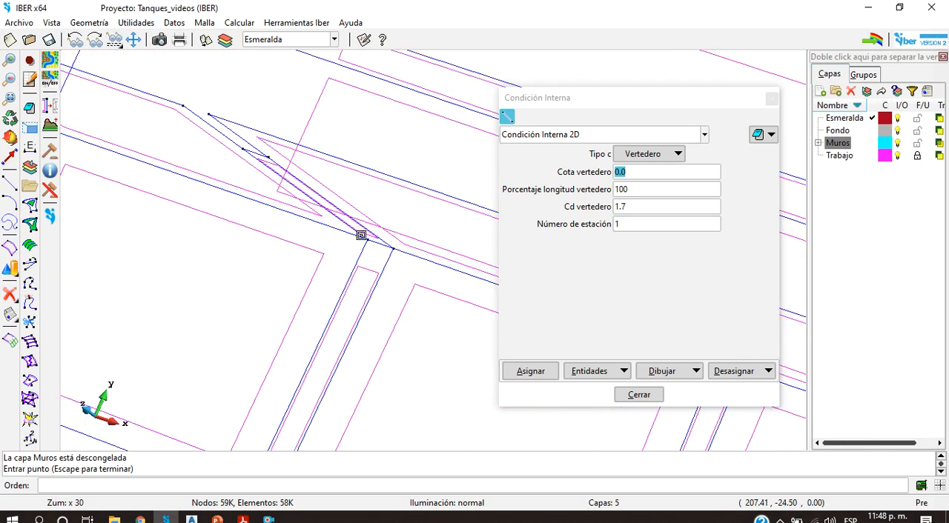
{"action": "left_click", "coordinate": [369, 239]}
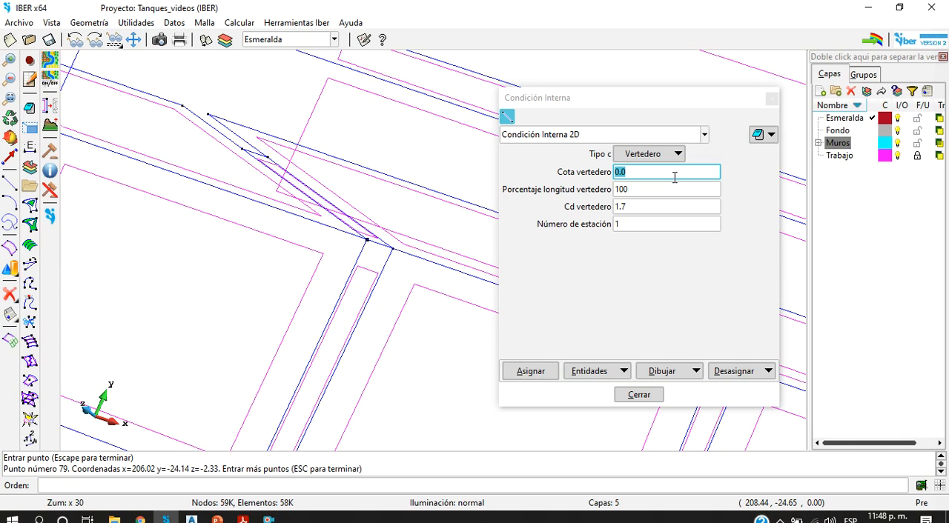
Step: Set the weir crest elevation to 1 and try assigning the condition to the short line across the divider strip's end
{"action": "left_click_drag", "start_coordinate": [671, 175], "coordinate": [584, 179]}
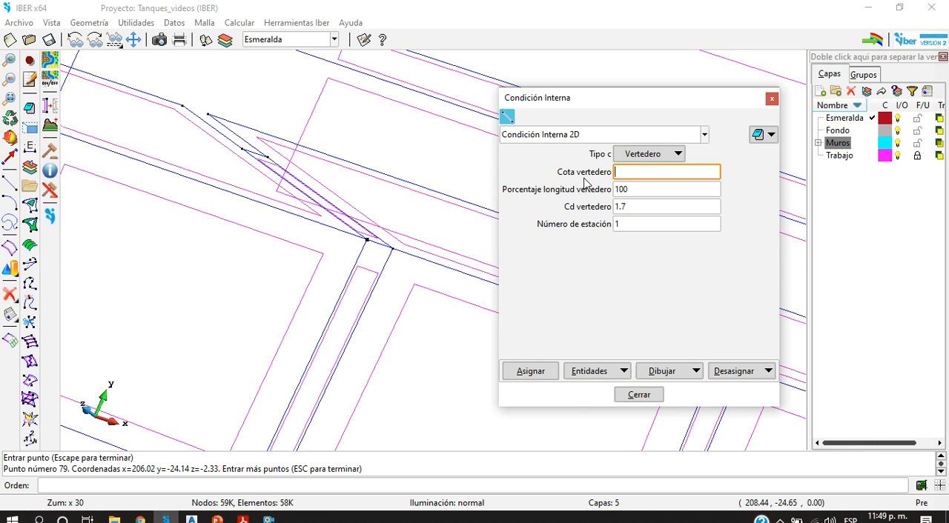
{"action": "left_click", "coordinate": [546, 373]}
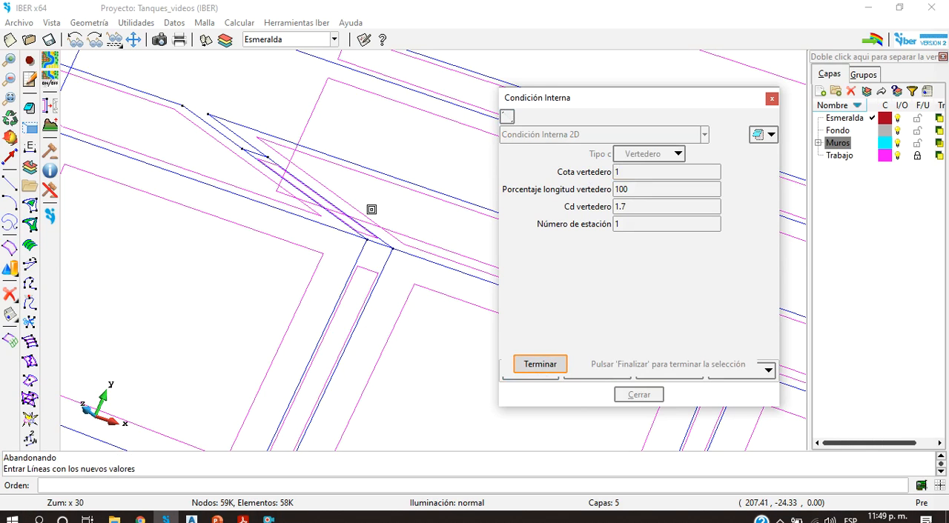
{"action": "left_click", "coordinate": [380, 242]}
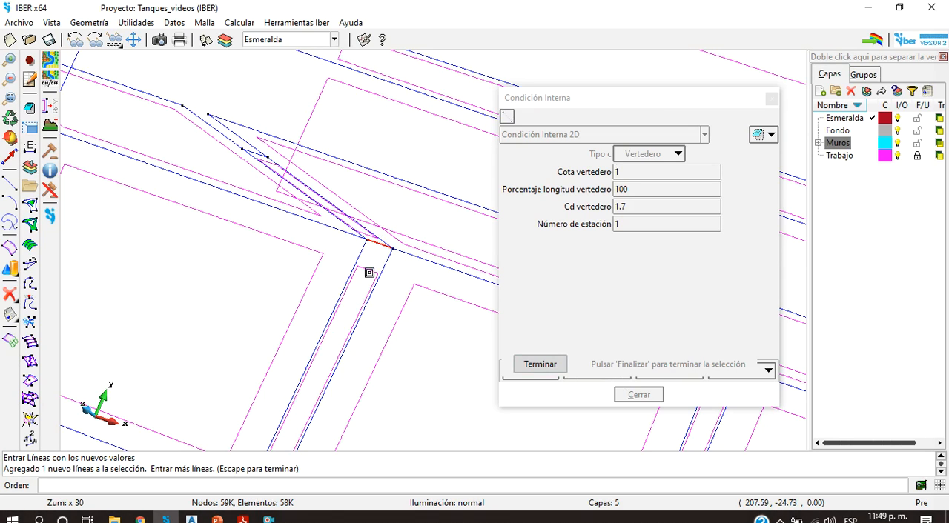
{"action": "left_click", "coordinate": [378, 242]}
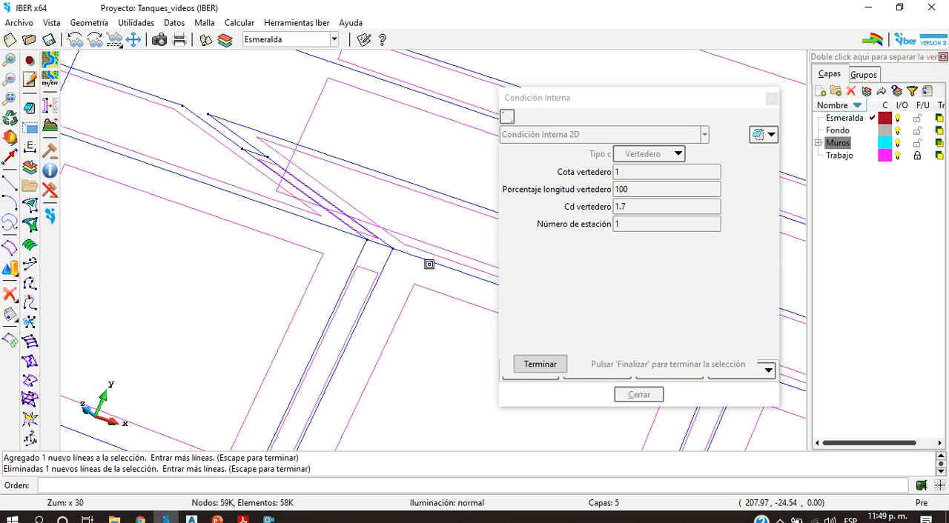
{"action": "left_click", "coordinate": [546, 364]}
Step: Draw the assigned 2D internal conditions by colour and examine the weirs along the tank's edge
{"action": "scroll", "coordinate": [338, 261], "scroll_direction": "down", "scroll_amount": 15}
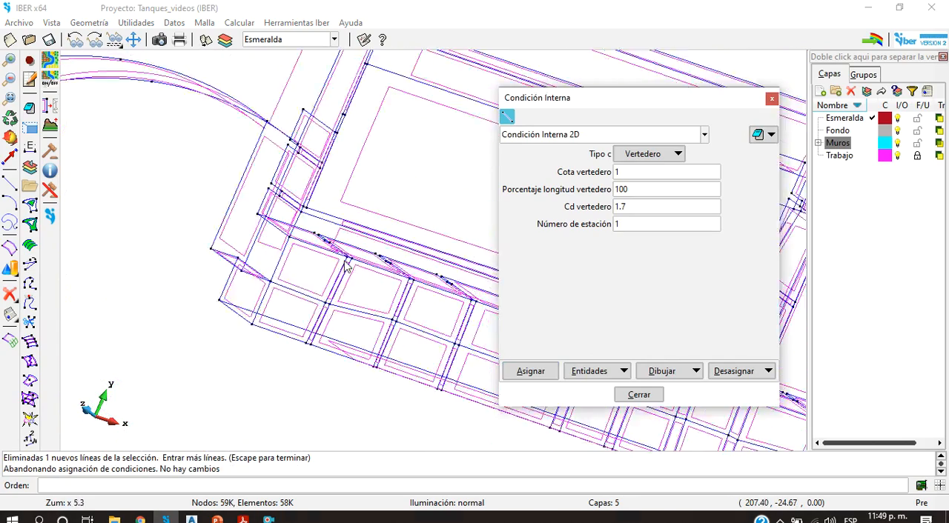
{"action": "scroll", "coordinate": [383, 261], "scroll_direction": "up", "scroll_amount": 5}
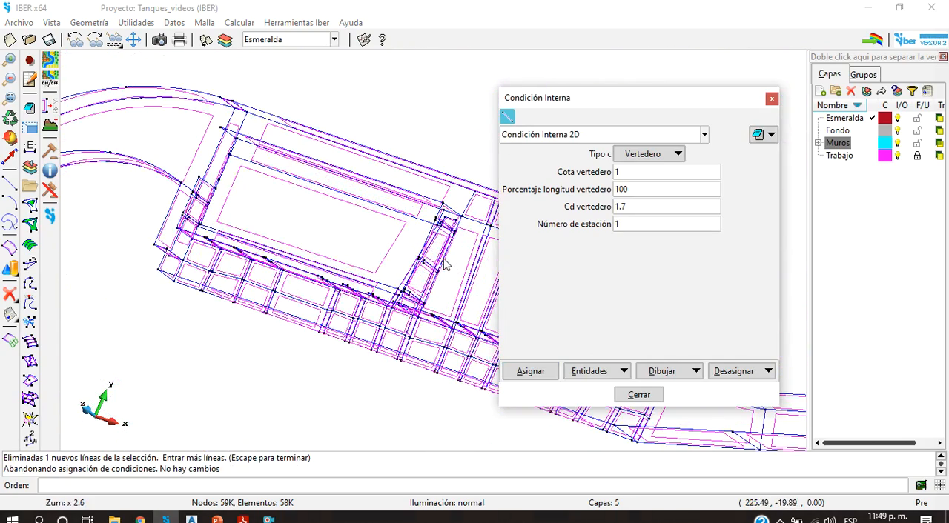
{"action": "left_click", "coordinate": [696, 370]}
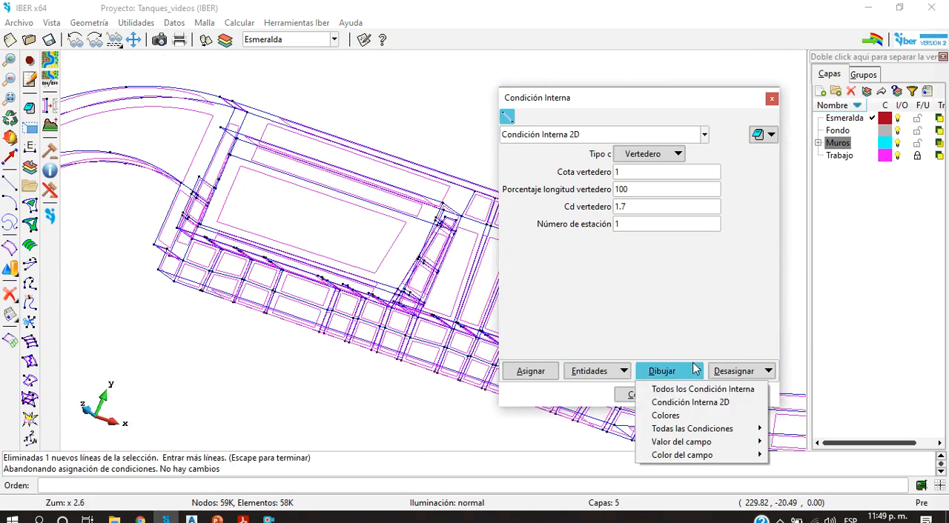
{"action": "left_click", "coordinate": [693, 401]}
{"action": "left_click_drag", "start_coordinate": [584, 100], "coordinate": [826, 131]}
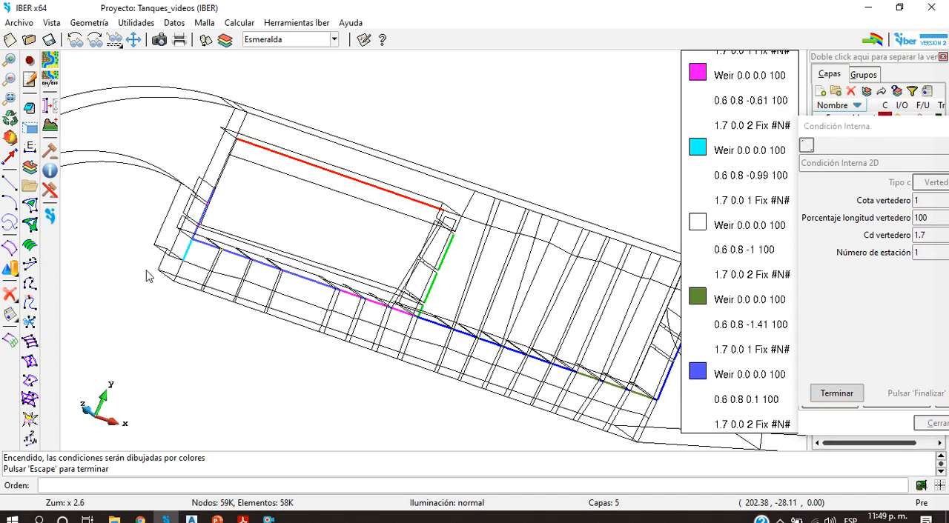
{"action": "scroll", "coordinate": [170, 261], "scroll_direction": "up", "scroll_amount": 3}
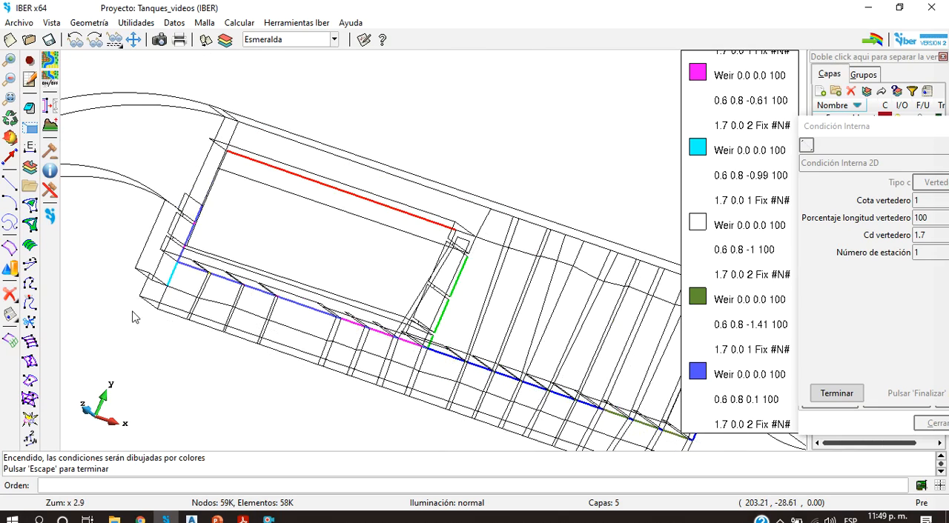
{"action": "scroll", "coordinate": [148, 296], "scroll_direction": "up", "scroll_amount": 3}
{"action": "scroll", "coordinate": [184, 294], "scroll_direction": "up", "scroll_amount": 2}
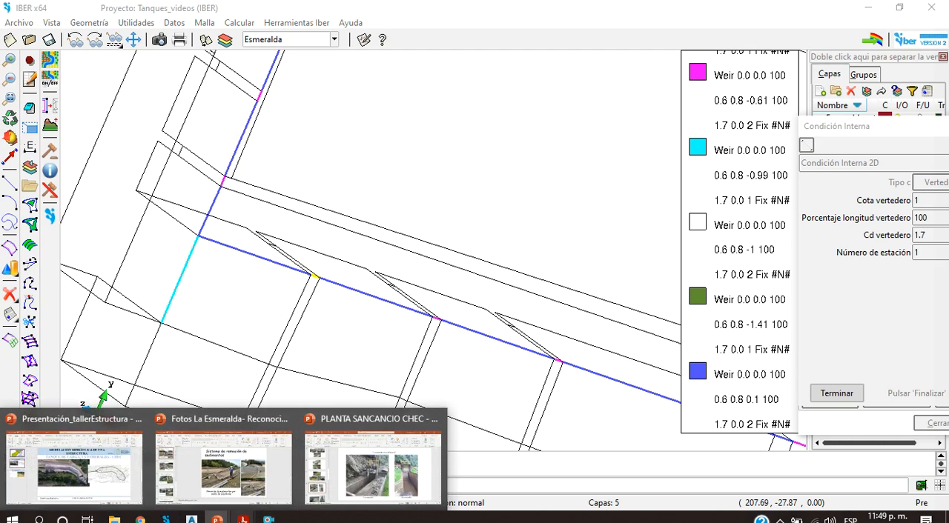
Step: Consult section Corte A-A' again in Acrobat Reader, then return to IBER and review the coloured weirs around the tank
{"action": "mouse_move", "coordinate": [250, 511]}
{"action": "left_click", "coordinate": [795, 483]}
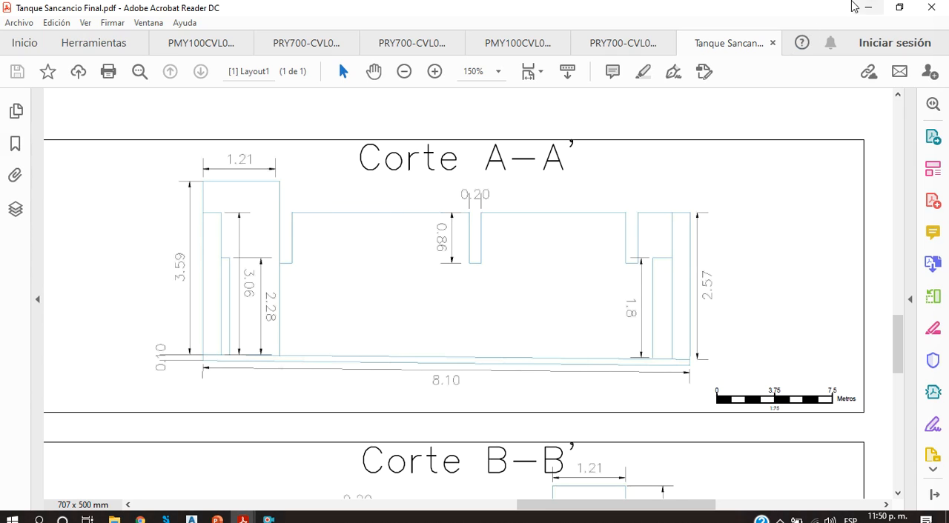
{"action": "key", "text": "alt+Tab"}
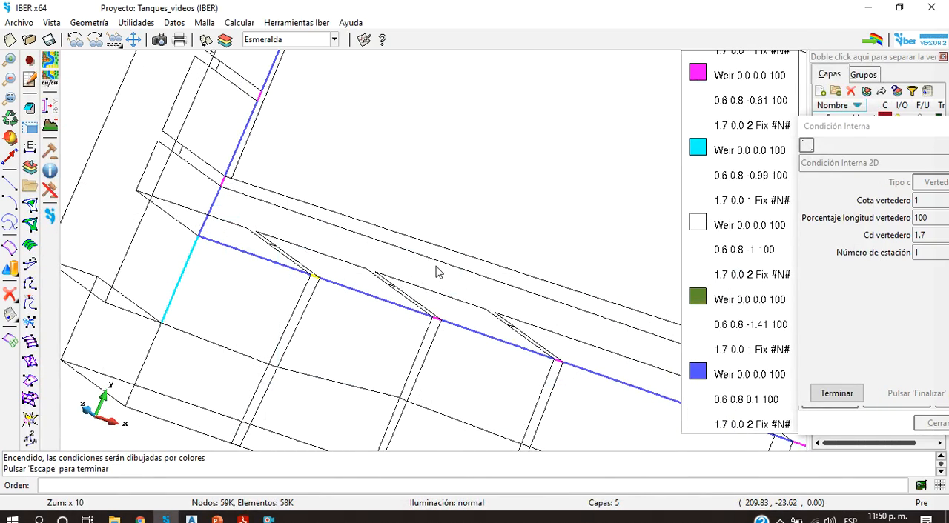
{"action": "scroll", "coordinate": [438, 272], "scroll_direction": "down", "scroll_amount": 6}
{"action": "scroll", "coordinate": [547, 317], "scroll_direction": "up", "scroll_amount": 4}
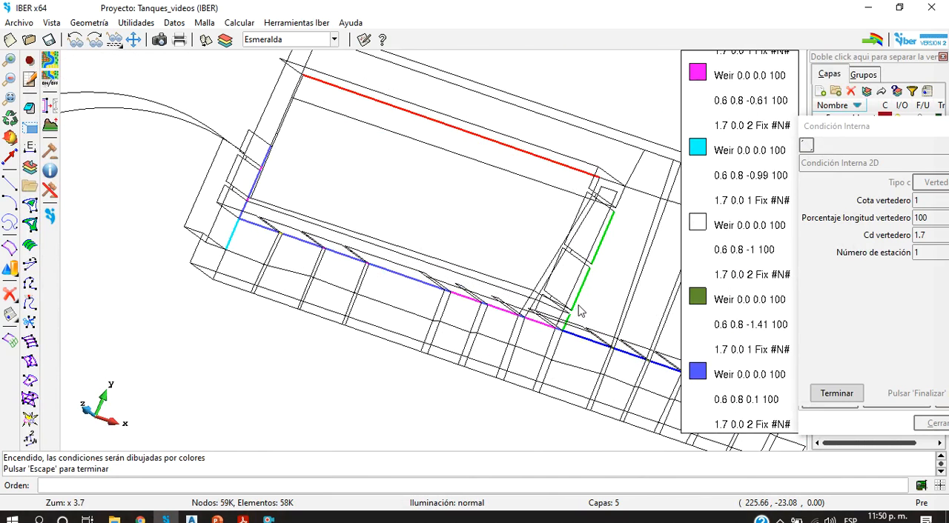
Step: Examine the coloured weirs along the tank's cross wall and long side wall, and close the colour display
{"action": "scroll", "coordinate": [581, 311], "scroll_direction": "up", "scroll_amount": 4}
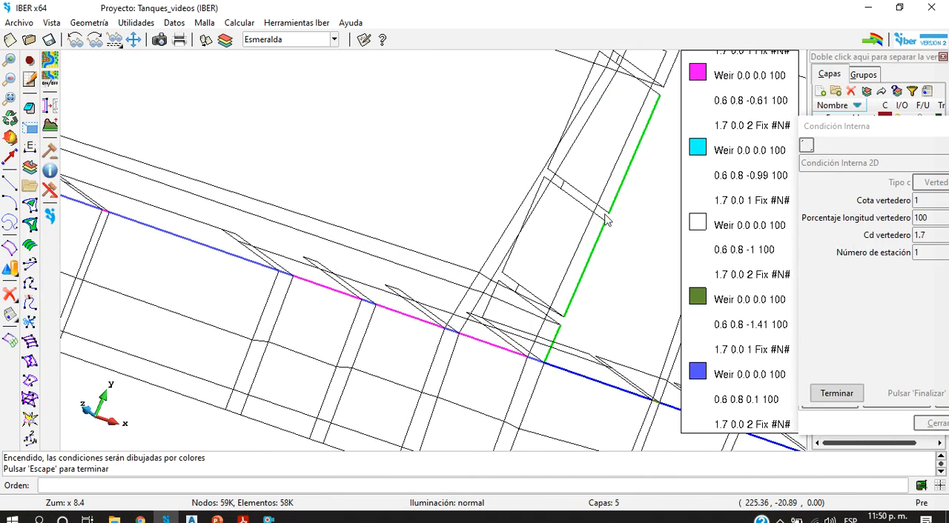
{"action": "scroll", "coordinate": [602, 222], "scroll_direction": "down", "scroll_amount": 4}
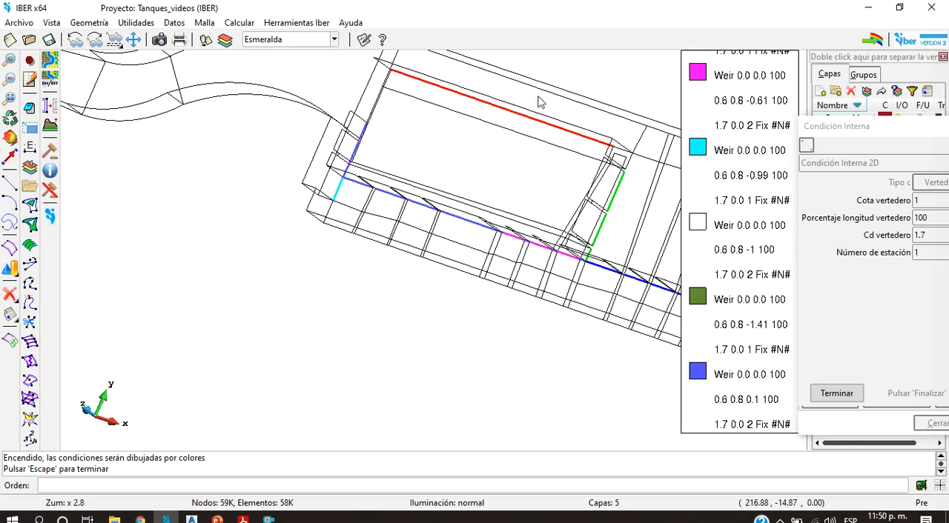
{"action": "scroll", "coordinate": [455, 154], "scroll_direction": "up", "scroll_amount": 3}
{"action": "scroll", "coordinate": [455, 154], "scroll_direction": "down", "scroll_amount": 8}
{"action": "scroll", "coordinate": [585, 227], "scroll_direction": "up", "scroll_amount": 3}
{"action": "scroll", "coordinate": [586, 226], "scroll_direction": "up", "scroll_amount": 3}
{"action": "scroll", "coordinate": [581, 238], "scroll_direction": "up", "scroll_amount": 2}
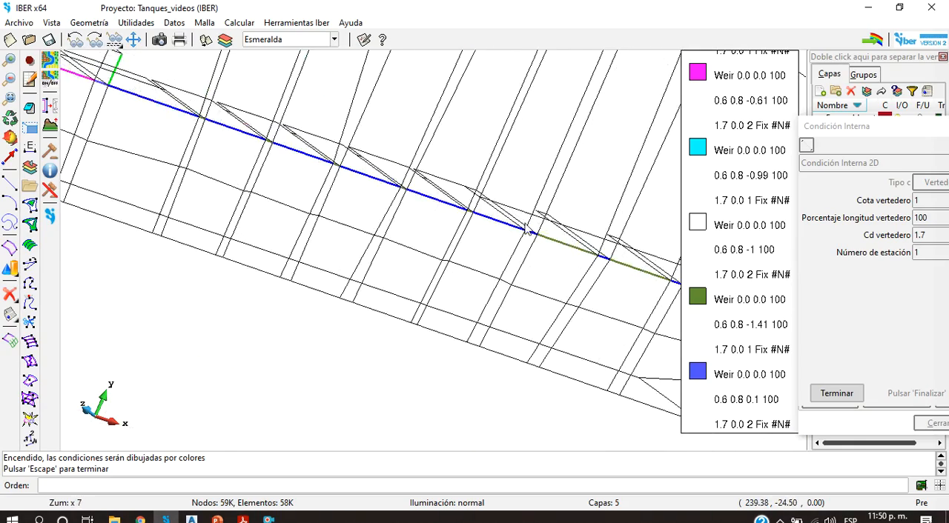
{"action": "scroll", "coordinate": [527, 228], "scroll_direction": "down", "scroll_amount": 4}
{"action": "scroll", "coordinate": [616, 237], "scroll_direction": "up", "scroll_amount": 4}
{"action": "scroll", "coordinate": [601, 269], "scroll_direction": "down", "scroll_amount": 1}
{"action": "scroll", "coordinate": [518, 244], "scroll_direction": "down", "scroll_amount": 2}
{"action": "scroll", "coordinate": [357, 224], "scroll_direction": "up", "scroll_amount": 2}
{"action": "scroll", "coordinate": [369, 216], "scroll_direction": "down", "scroll_amount": 4}
{"action": "left_click_drag", "start_coordinate": [844, 128], "coordinate": [486, 146]}
{"action": "left_click", "coordinate": [477, 411]}
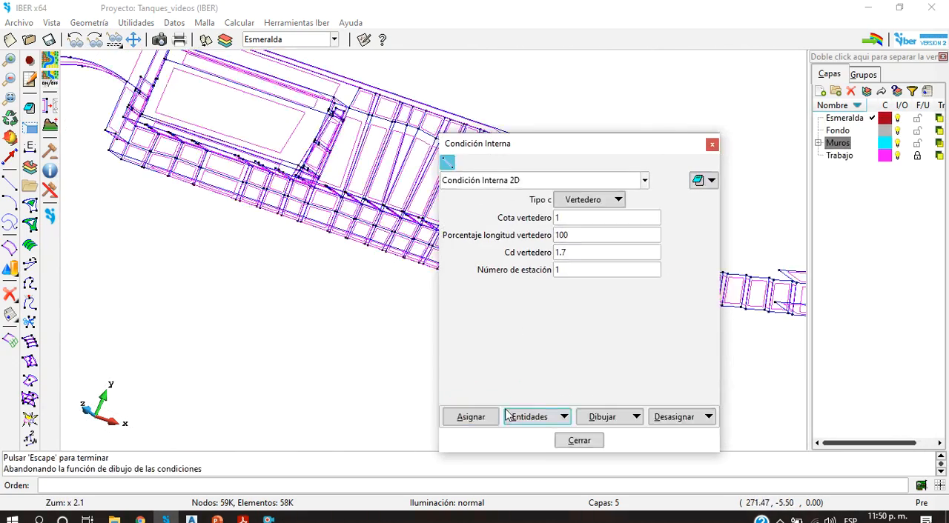
Step: Draw all the internal conditions on the model, check their locations throughout the tank, and close the internal conditions settings
{"action": "left_click", "coordinate": [606, 418]}
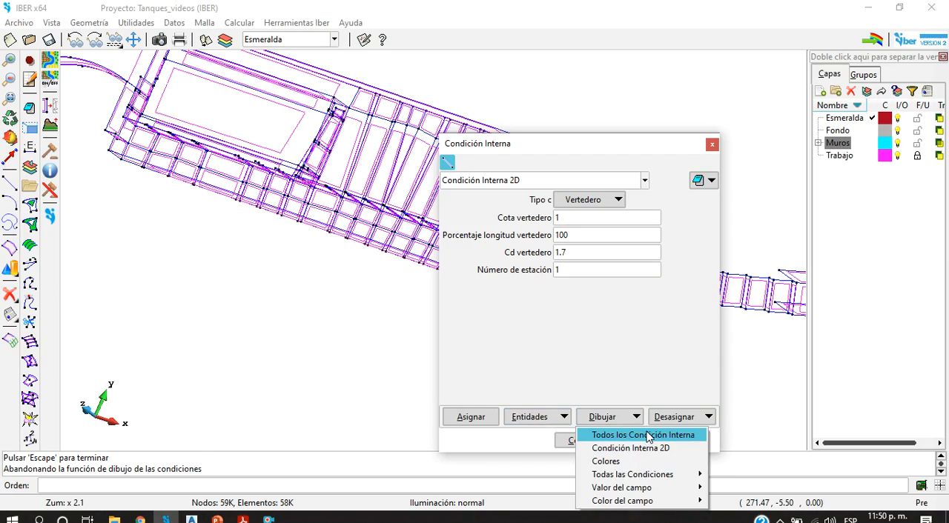
{"action": "left_click", "coordinate": [647, 435]}
{"action": "scroll", "coordinate": [281, 289], "scroll_direction": "up", "scroll_amount": 3}
{"action": "scroll", "coordinate": [273, 295], "scroll_direction": "down", "scroll_amount": 1}
{"action": "scroll", "coordinate": [215, 163], "scroll_direction": "up", "scroll_amount": 3}
{"action": "scroll", "coordinate": [215, 163], "scroll_direction": "down", "scroll_amount": 4}
{"action": "scroll", "coordinate": [229, 205], "scroll_direction": "down", "scroll_amount": 2}
{"action": "scroll", "coordinate": [331, 274], "scroll_direction": "up", "scroll_amount": 4}
{"action": "scroll", "coordinate": [408, 256], "scroll_direction": "up", "scroll_amount": 3}
{"action": "scroll", "coordinate": [404, 267], "scroll_direction": "down", "scroll_amount": 5}
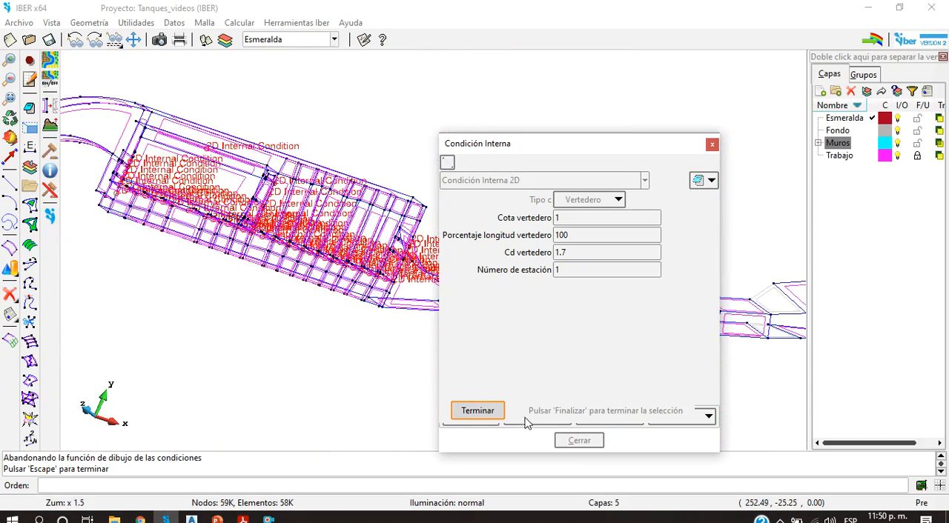
{"action": "left_click", "coordinate": [481, 410]}
{"action": "scroll", "coordinate": [350, 275], "scroll_direction": "down", "scroll_amount": 2}
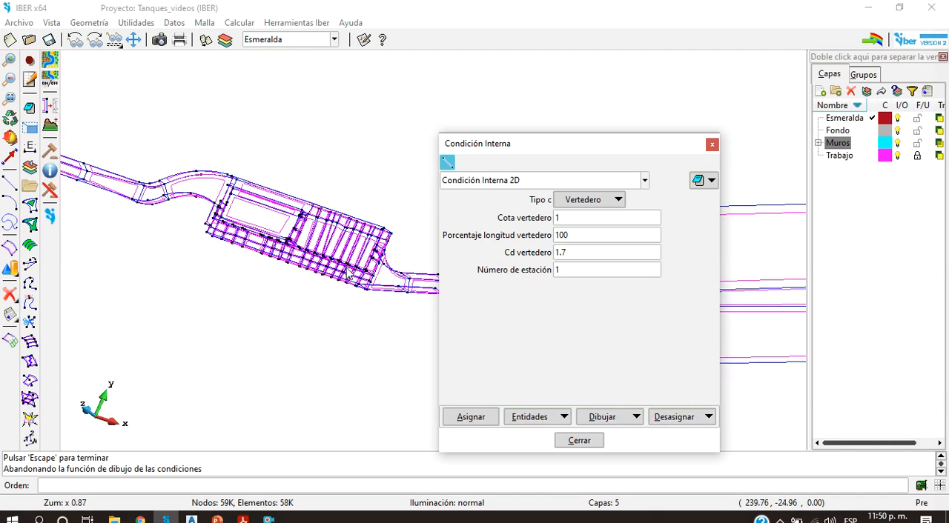
{"action": "left_click", "coordinate": [712, 145]}
Step: Open the hydrodynamic Cubierta structure settings at the Límite Inferior B value, with the long straight conduit beyond the round basin in view
{"action": "left_click", "coordinate": [172, 22]}
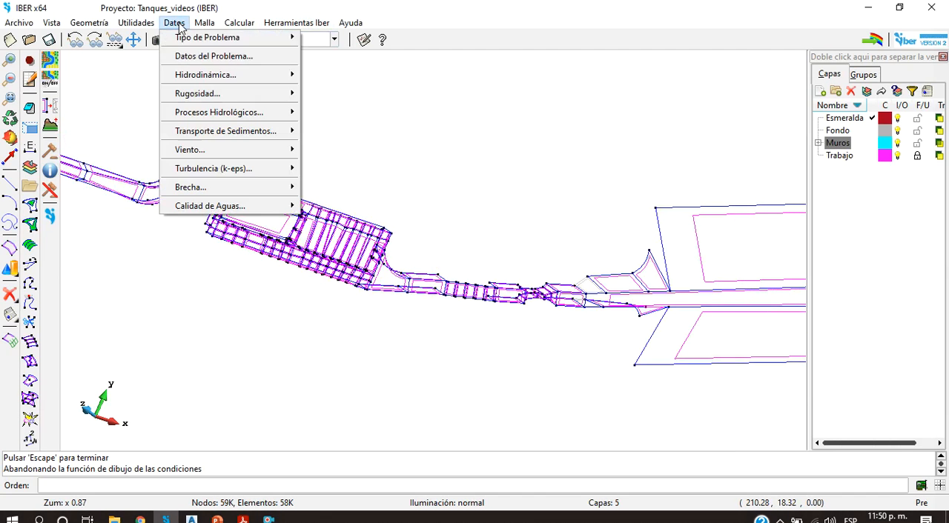
{"action": "mouse_move", "coordinate": [202, 75]}
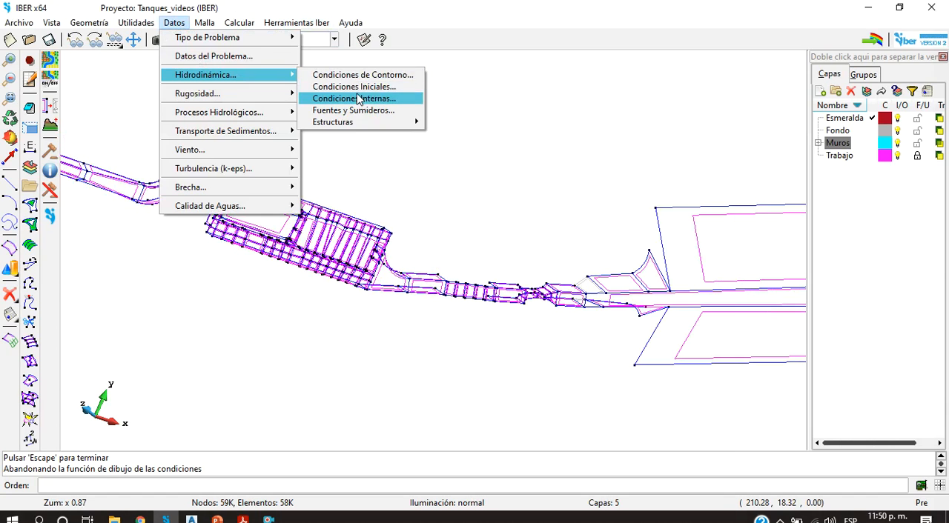
{"action": "mouse_move", "coordinate": [363, 123]}
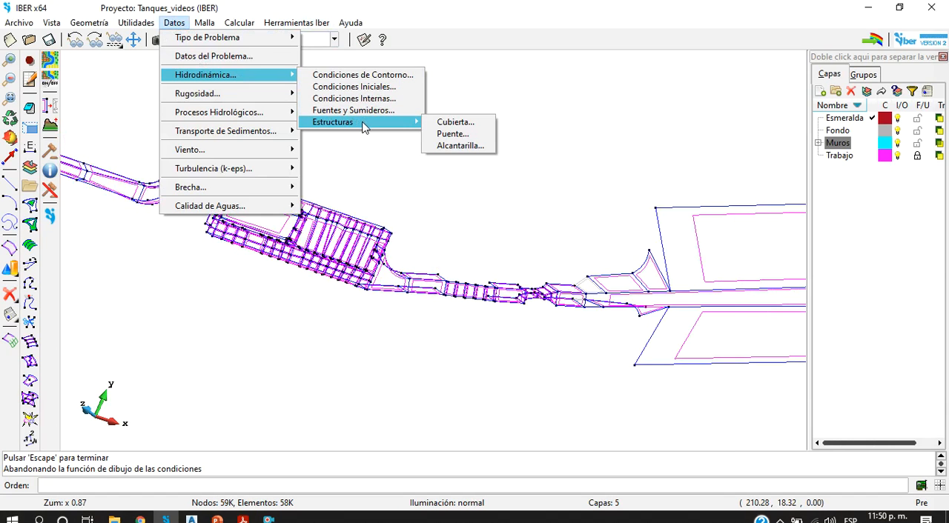
{"action": "left_click", "coordinate": [455, 123]}
{"action": "scroll", "coordinate": [266, 178], "scroll_direction": "down", "scroll_amount": 3}
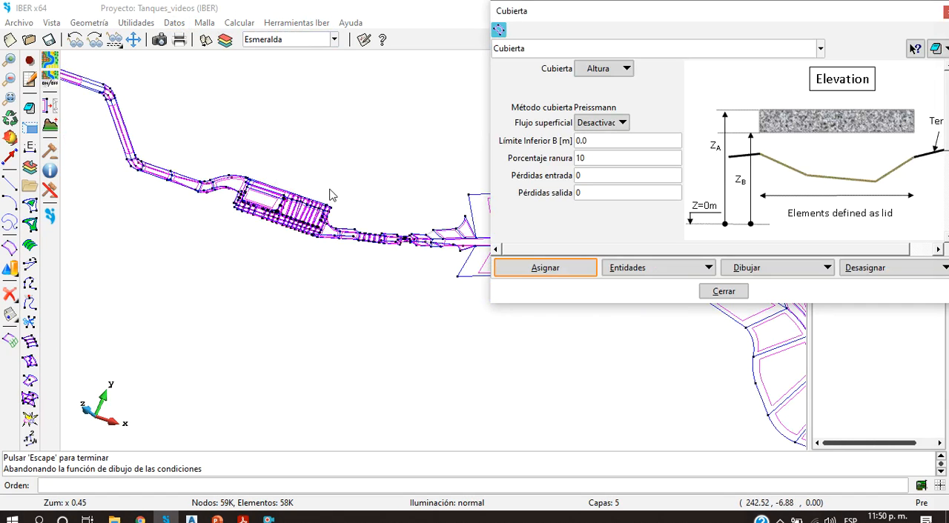
{"action": "left_click_drag", "start_coordinate": [665, 19], "coordinate": [262, 103]}
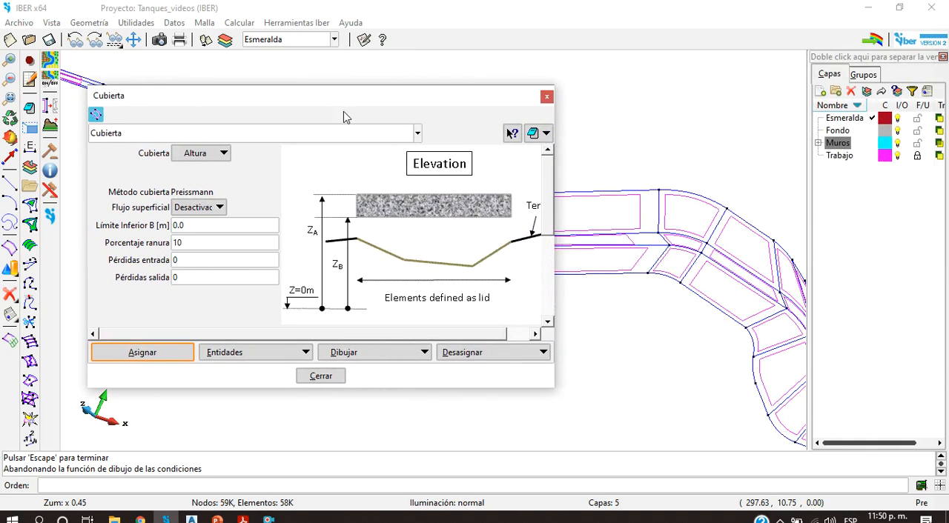
{"action": "scroll", "coordinate": [660, 267], "scroll_direction": "down", "scroll_amount": 5}
{"action": "scroll", "coordinate": [660, 260], "scroll_direction": "down", "scroll_amount": 2}
{"action": "scroll", "coordinate": [767, 258], "scroll_direction": "up", "scroll_amount": 5}
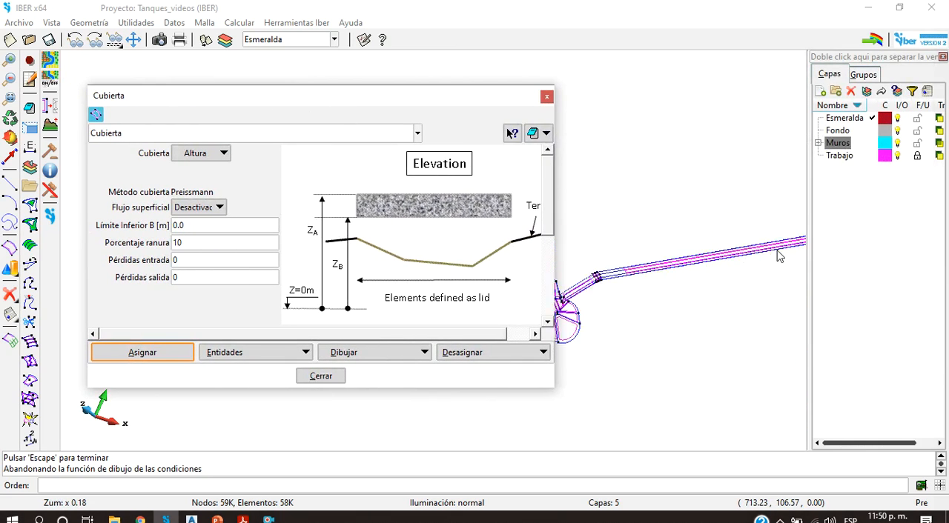
{"action": "scroll", "coordinate": [752, 261], "scroll_direction": "down", "scroll_amount": 3}
{"action": "scroll", "coordinate": [801, 252], "scroll_direction": "up", "scroll_amount": 2}
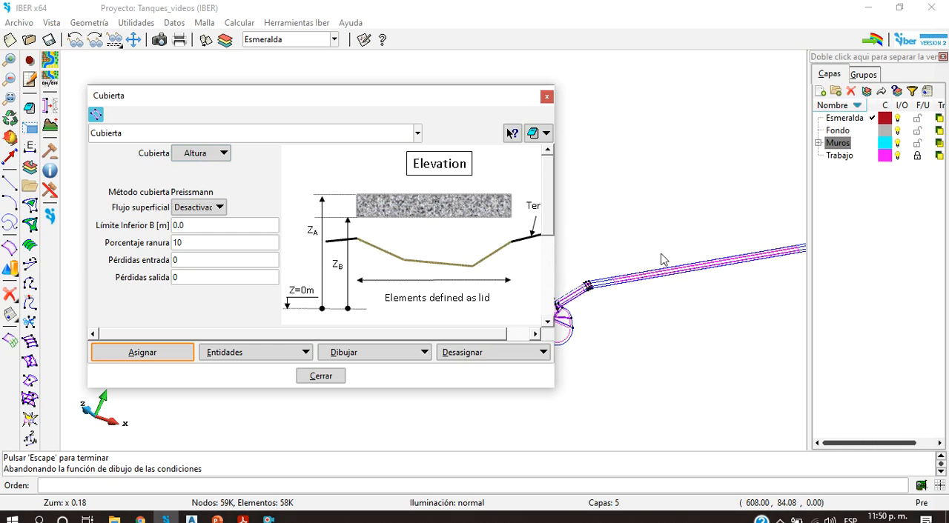
{"action": "left_click", "coordinate": [233, 226]}
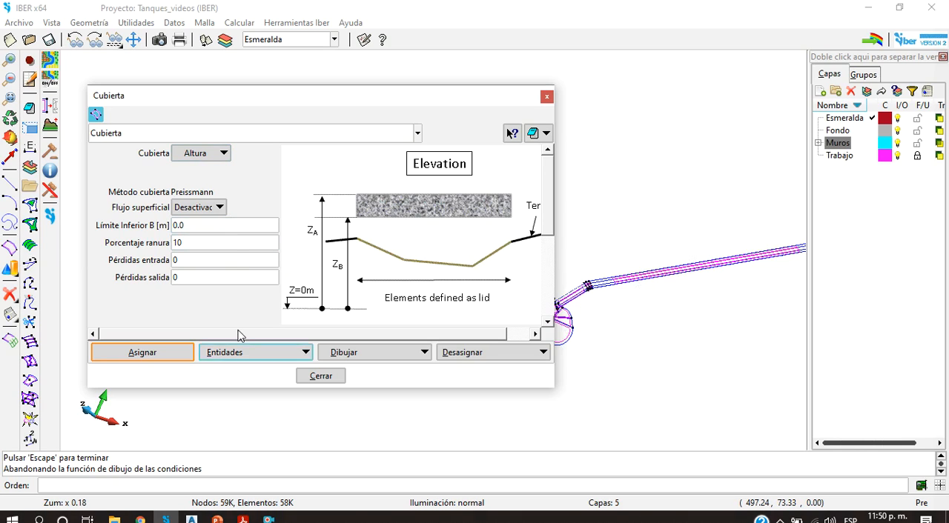
Step: Switch to Ejercicio.dwg in Civil 3D and draw a circle with radius 4.5 in the empty area below the channel plan
{"action": "left_click", "coordinate": [193, 520]}
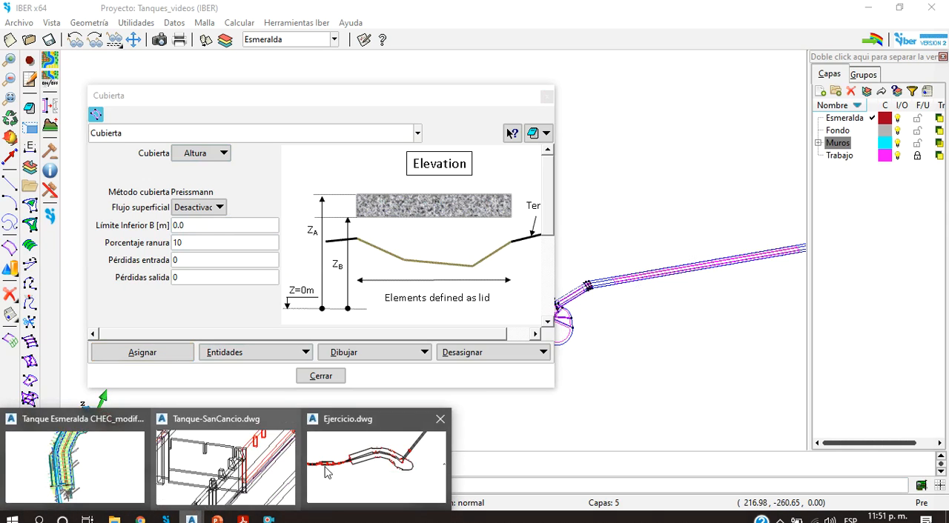
{"action": "left_click", "coordinate": [357, 464]}
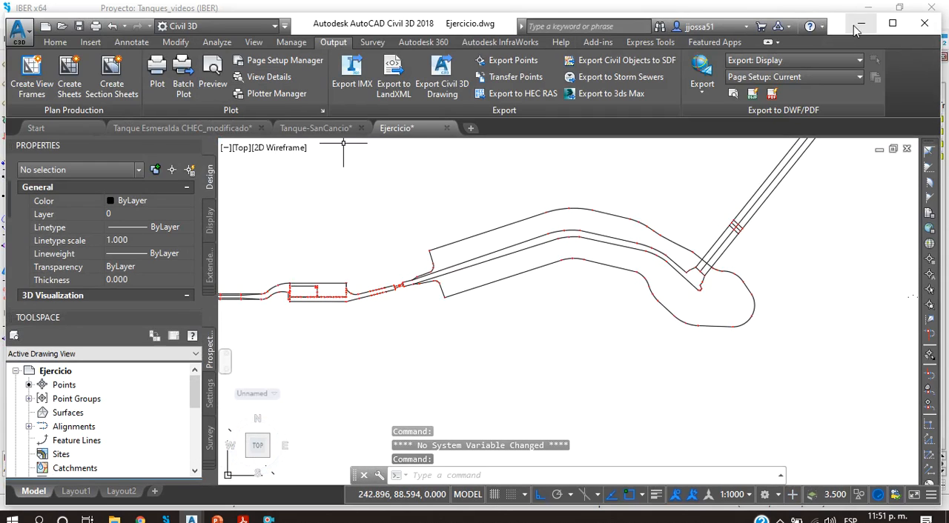
{"action": "left_click", "coordinate": [893, 24]}
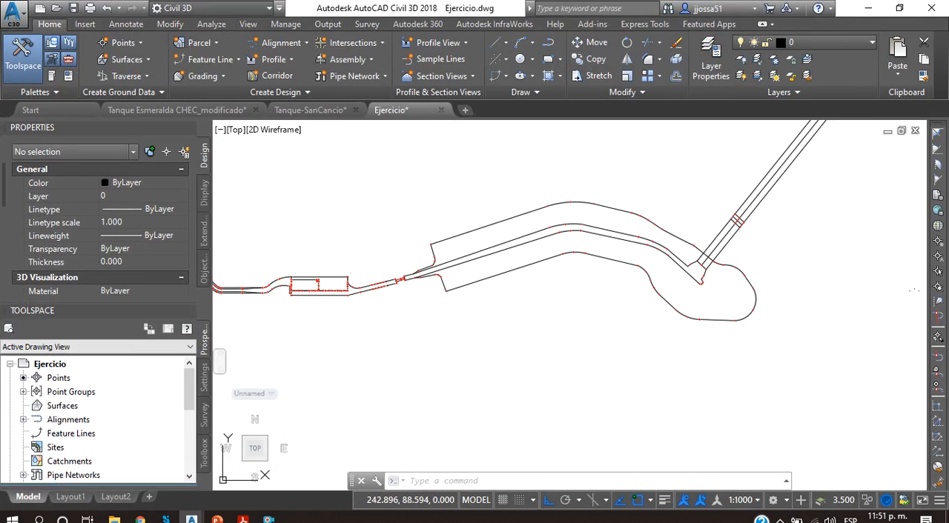
{"action": "type", "text": "c"}
{"action": "key", "text": "Return"}
{"action": "left_click", "coordinate": [460, 399]}
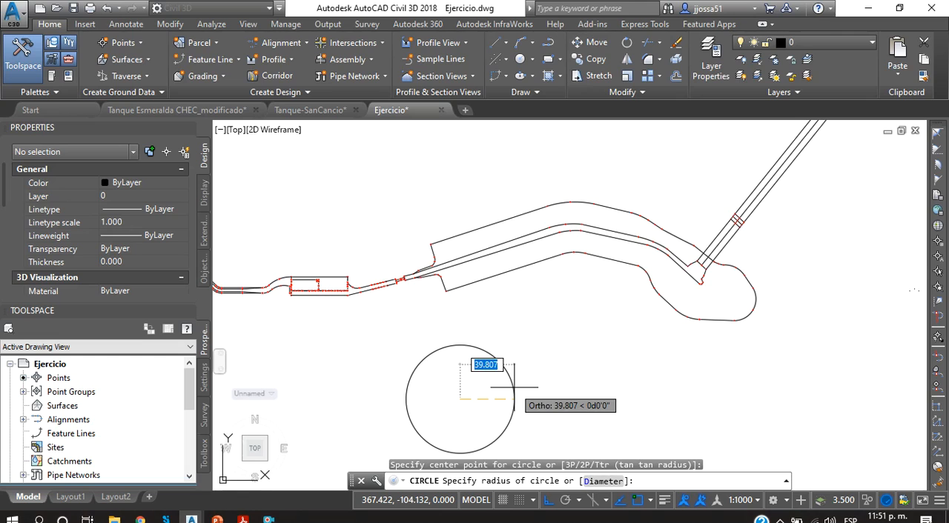
{"action": "type", "text": "4.5"}
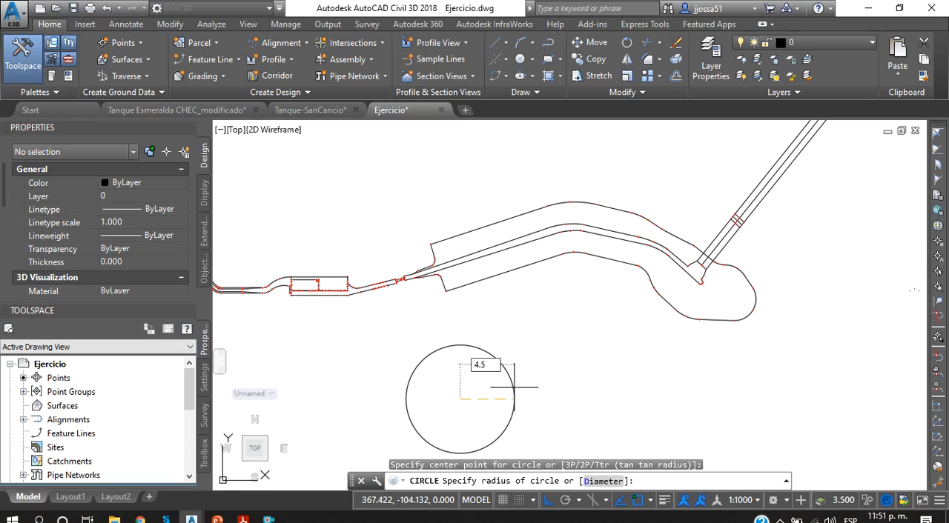
{"action": "key", "text": "Return"}
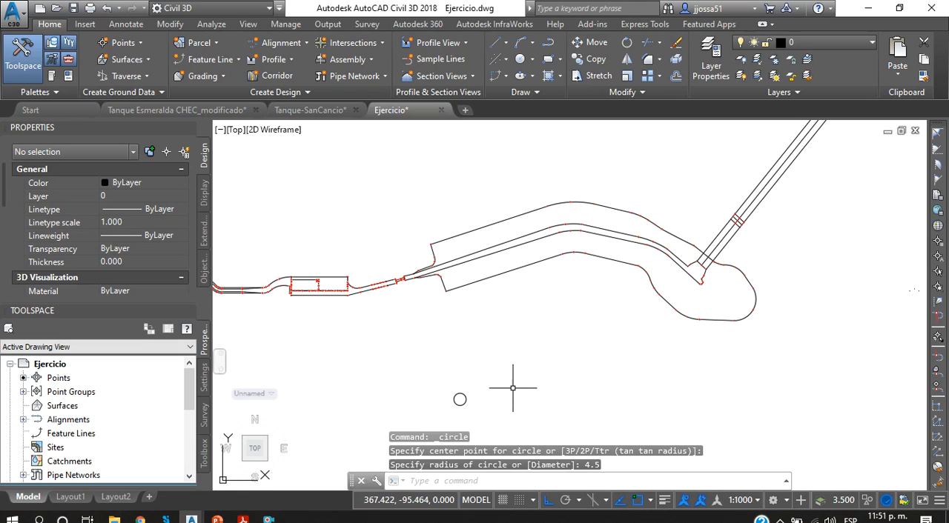
Step: Divide the circle into 8 equal segments with DIVIDE
{"action": "scroll", "coordinate": [481, 405], "scroll_direction": "up", "scroll_amount": 6}
{"action": "middle_click_drag", "start_coordinate": [366, 343], "coordinate": [410, 289]}
{"action": "left_click", "coordinate": [529, 364]}
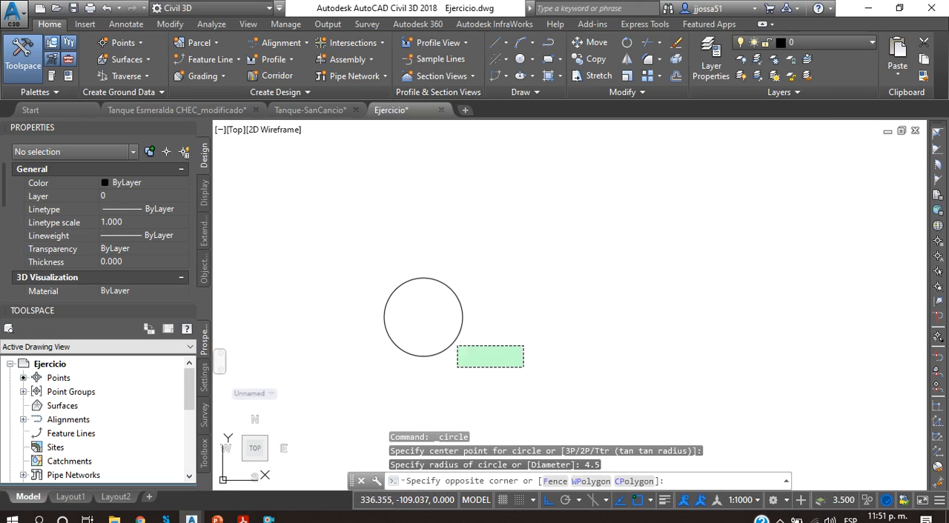
{"action": "left_click", "coordinate": [239, 212]}
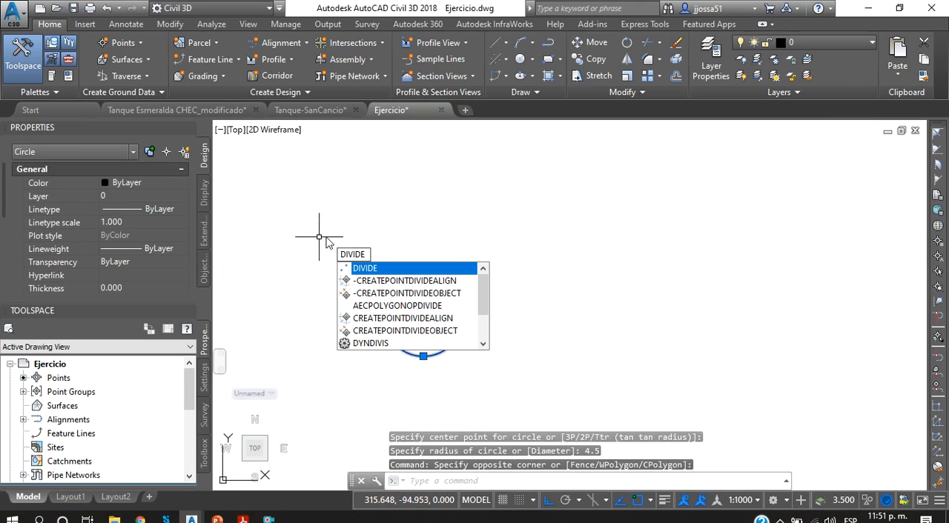
{"action": "key", "text": "Return"}
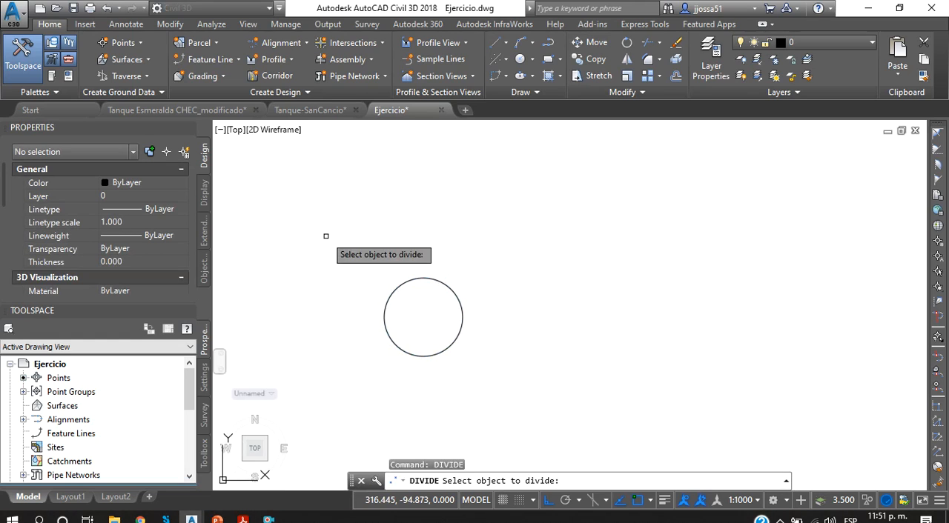
{"action": "left_click", "coordinate": [461, 315]}
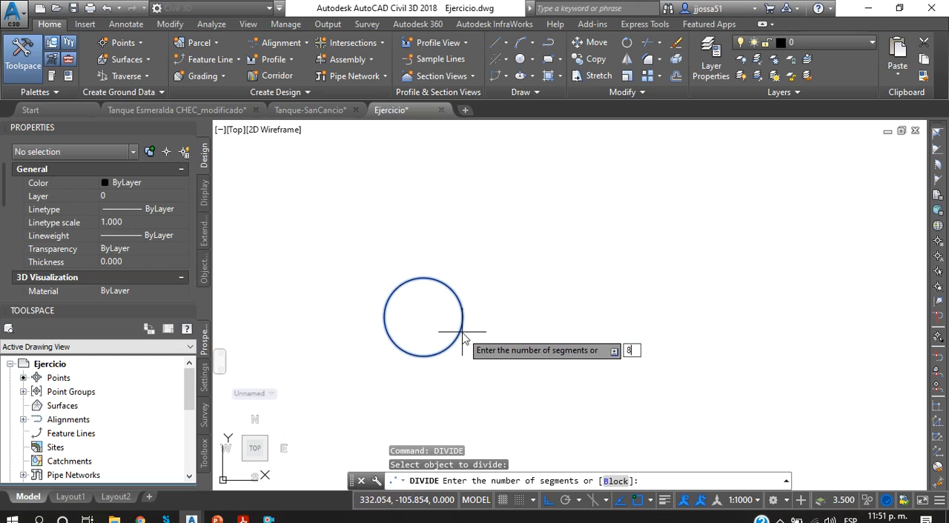
{"action": "key", "text": "Return"}
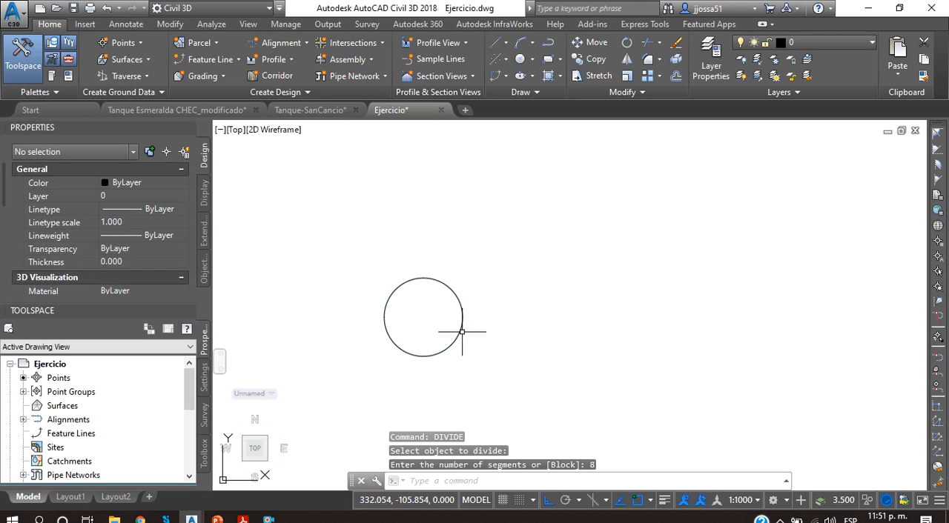
Step: Draw a horizontal line from the circle's left quadrant through its centre and beyond its right side
{"action": "type", "text": "l"}
{"action": "key", "text": "Return"}
{"action": "scroll", "coordinate": [392, 356], "scroll_direction": "up", "scroll_amount": 4}
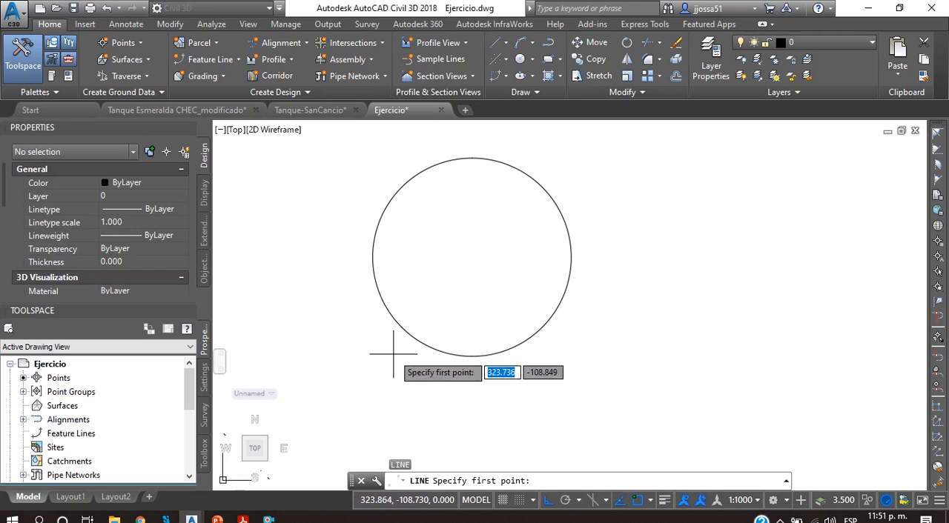
{"action": "left_click", "coordinate": [374, 258]}
{"action": "left_click", "coordinate": [668, 242]}
{"action": "key", "text": "Escape"}
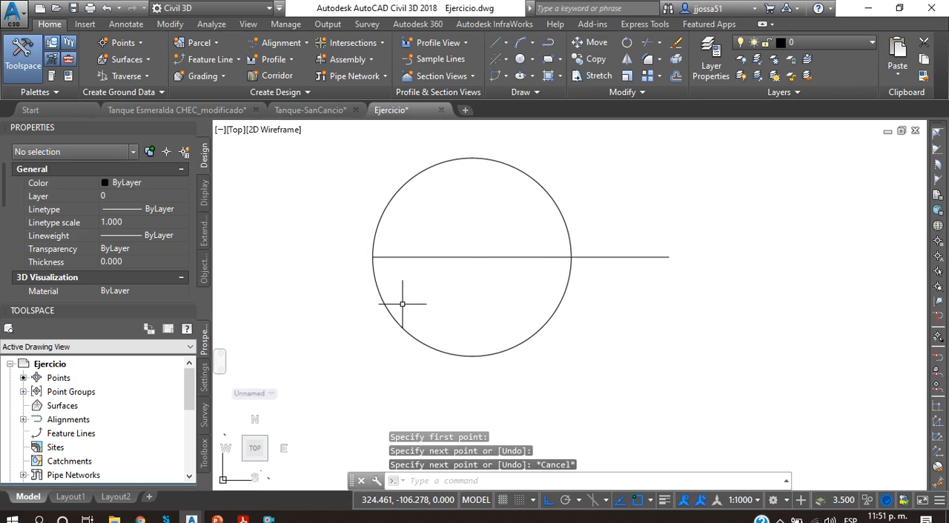
Step: Draw three vertical lines from the lower-left, bottom and lower-right division points of the circle up past its upper edge
{"action": "key", "text": "Return"}
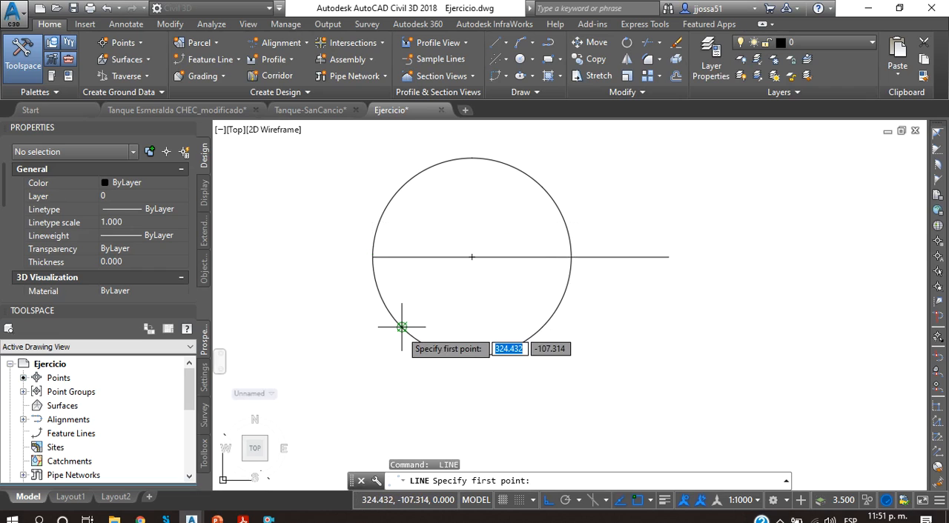
{"action": "left_click", "coordinate": [401, 327]}
{"action": "left_click", "coordinate": [396, 151]}
{"action": "key", "text": "Escape"}
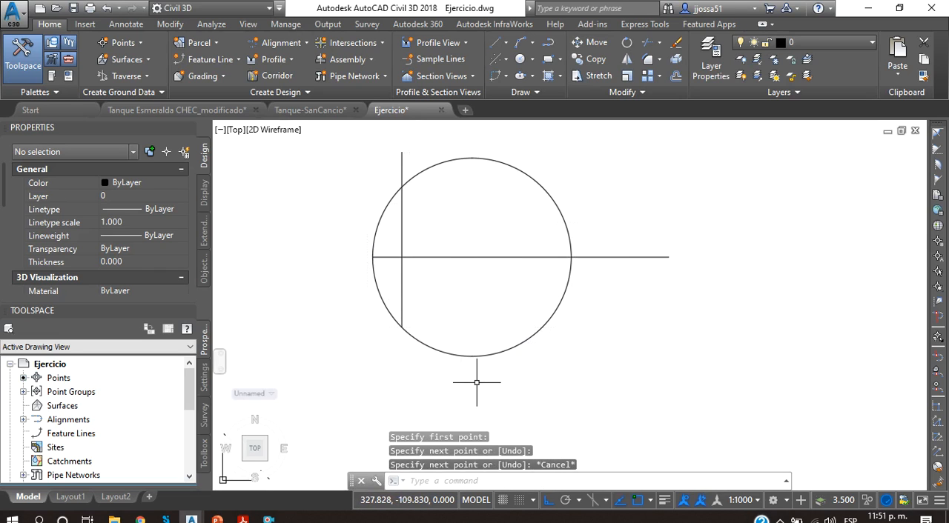
{"action": "key", "text": "Return"}
{"action": "left_click", "coordinate": [472, 354]}
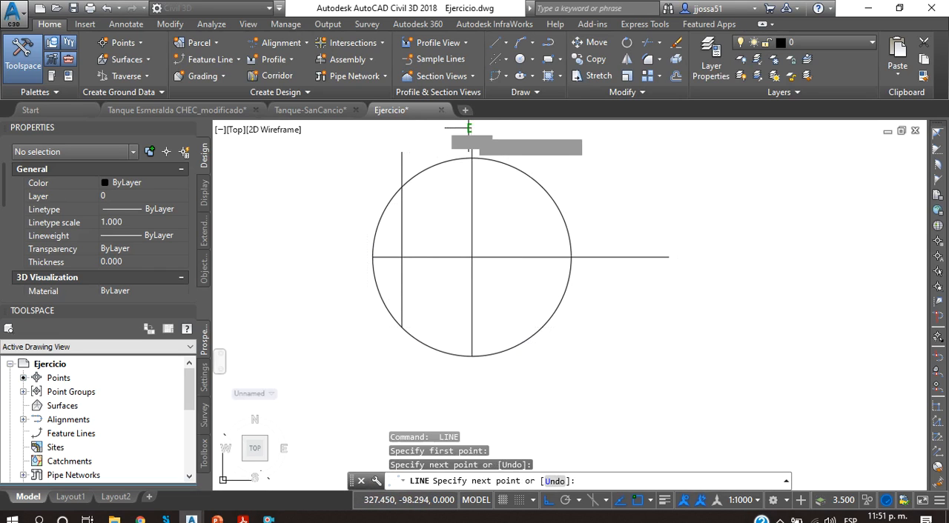
{"action": "left_click", "coordinate": [469, 128]}
{"action": "key", "text": "Escape"}
{"action": "key", "text": "Return"}
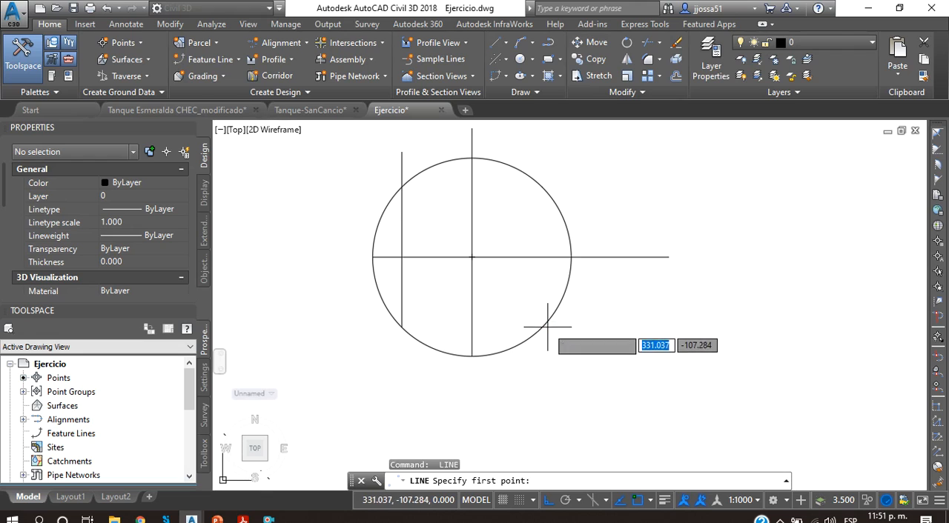
{"action": "left_click", "coordinate": [543, 324]}
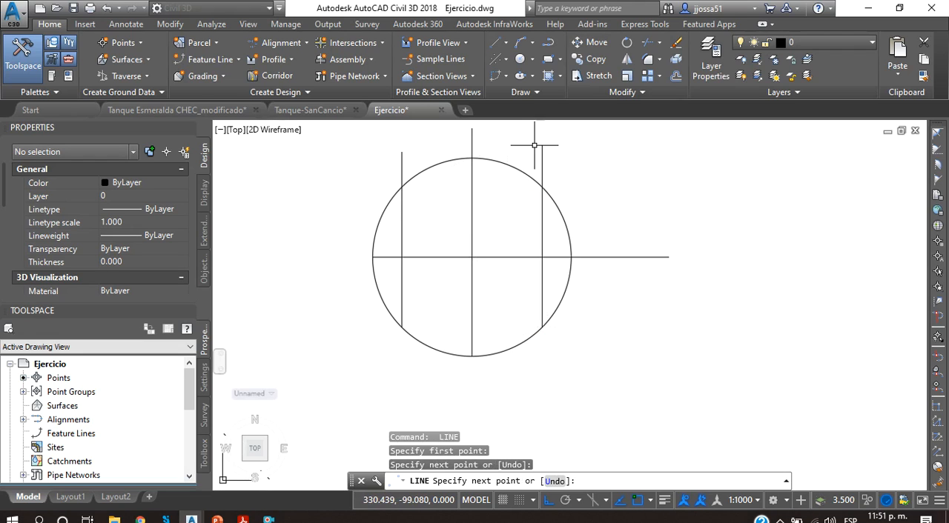
{"action": "left_click", "coordinate": [533, 145]}
{"action": "key", "text": "Escape"}
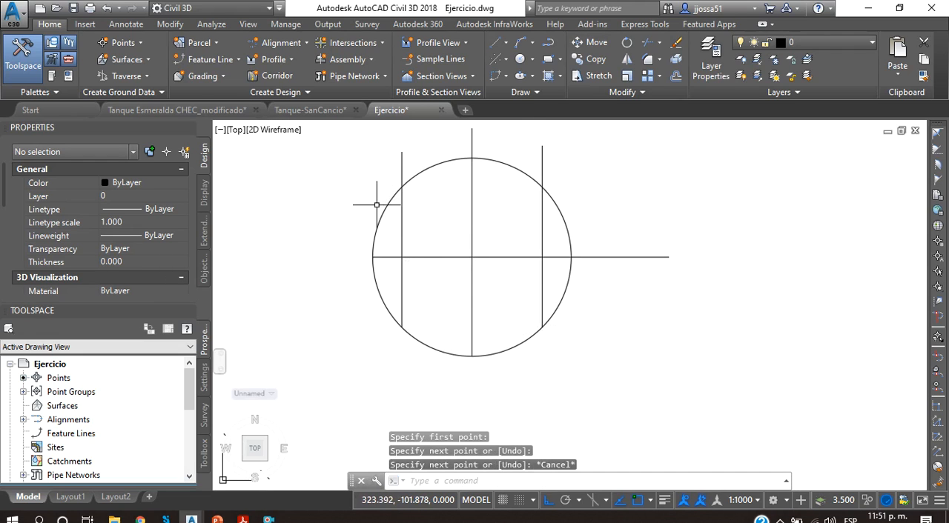
Step: Draw a horizontal polyline from the circle's upper-left division point outward to directly above its left quadrant
{"action": "type", "text": "pl"}
{"action": "key", "text": "Return"}
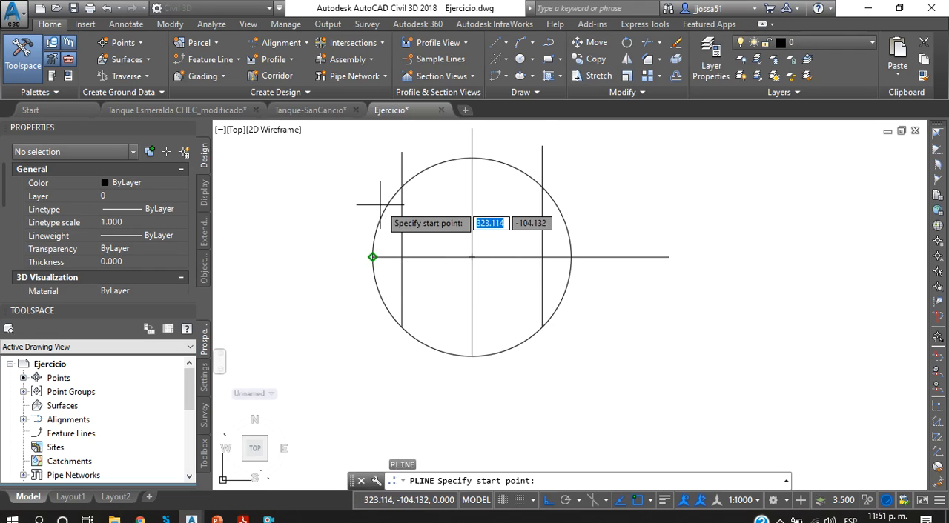
{"action": "left_click", "coordinate": [402, 185]}
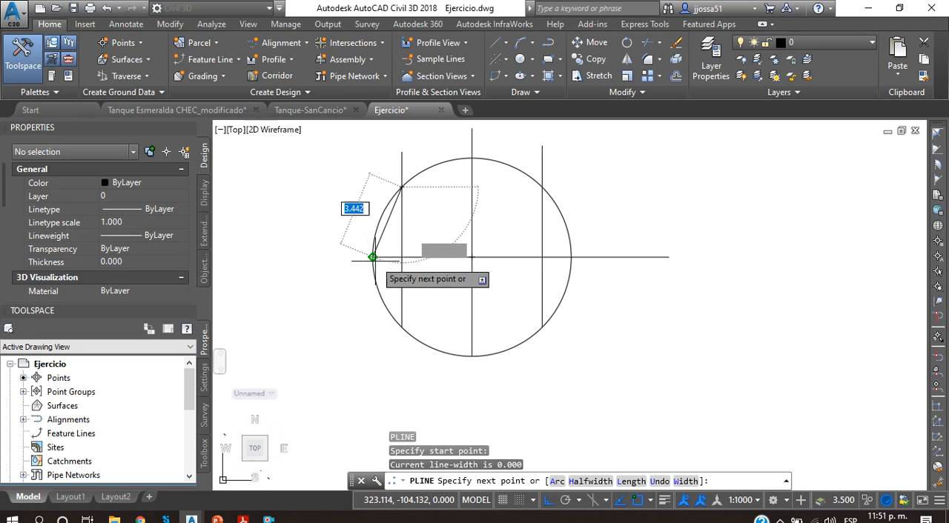
{"action": "left_click", "coordinate": [372, 186]}
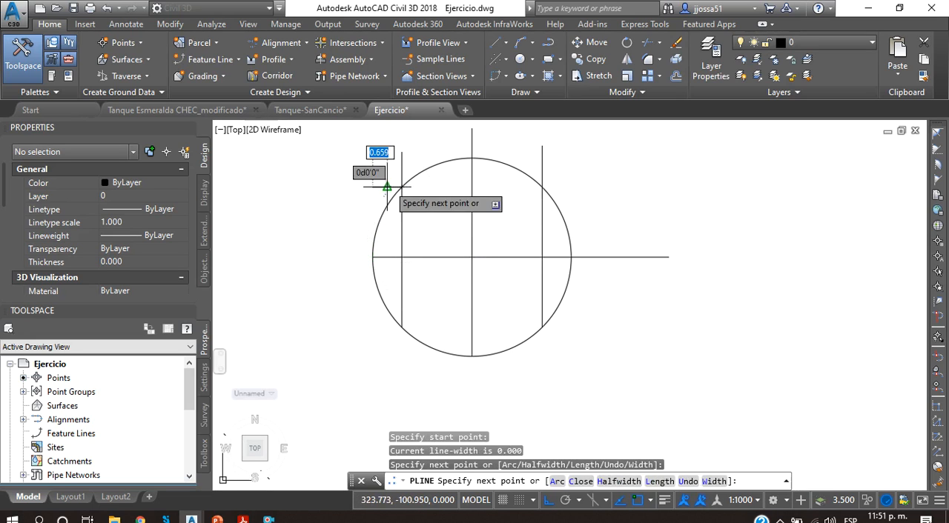
{"action": "key", "text": "Escape"}
Step: Draw horizontal polylines from the circle's top quadrant to the left and right vertical lines
{"action": "key", "text": "Return"}
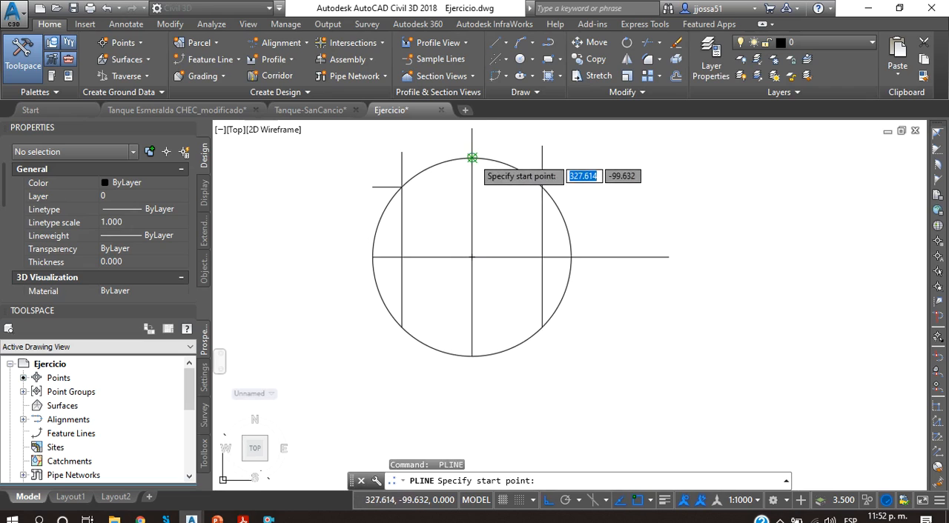
{"action": "left_click", "coordinate": [472, 158]}
{"action": "key", "text": "Escape"}
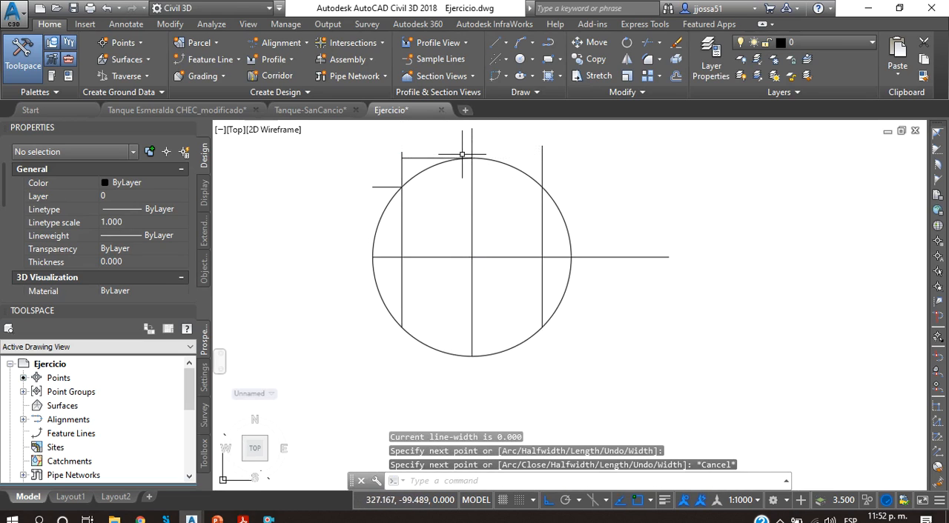
{"action": "key", "text": "Return"}
{"action": "left_click", "coordinate": [473, 158]}
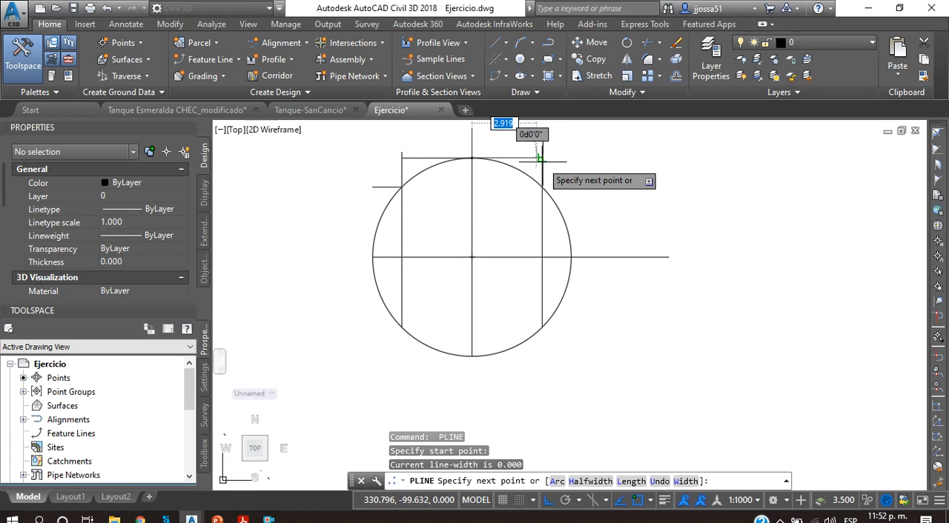
{"action": "left_click", "coordinate": [542, 158]}
{"action": "key", "text": "Escape"}
Step: Draw a polyline from the circle's upper-right division point horizontally outward and straight down to its right quadrant
{"action": "key", "text": "Return"}
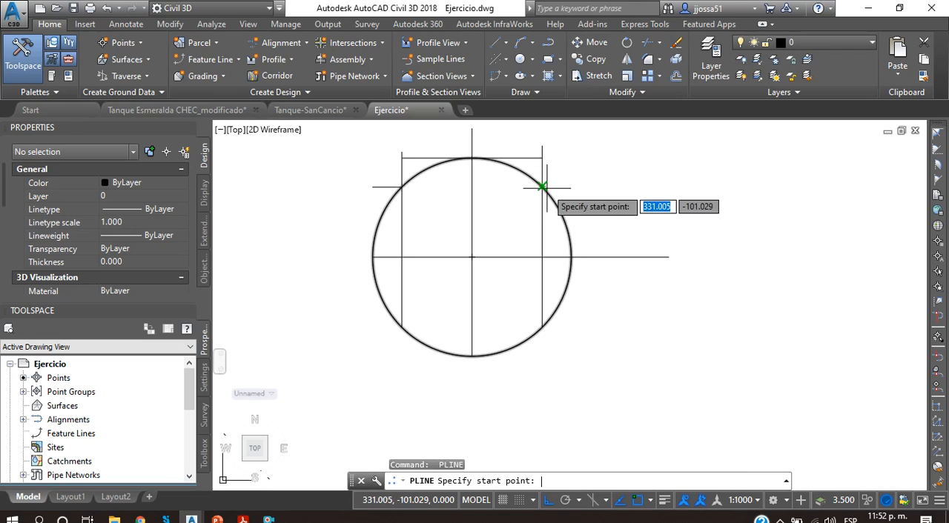
{"action": "left_click", "coordinate": [542, 188]}
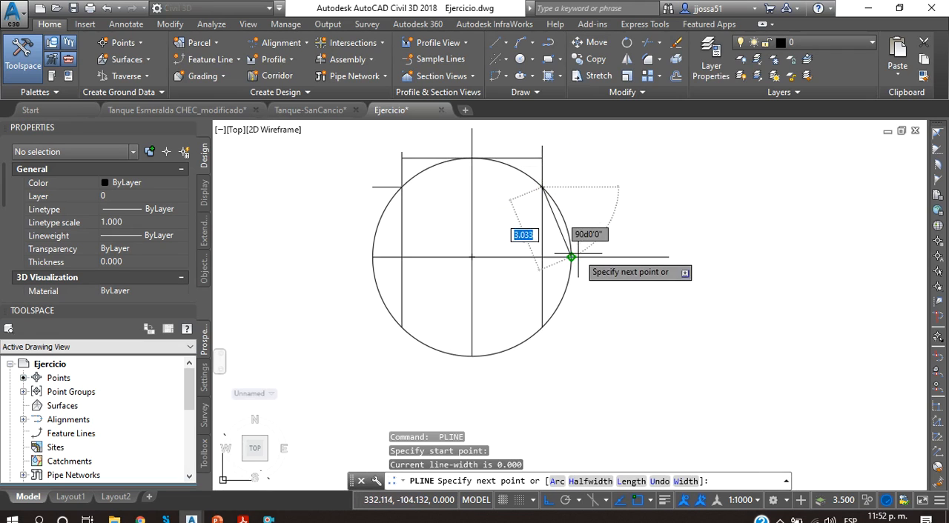
{"action": "left_click", "coordinate": [571, 188]}
{"action": "left_click", "coordinate": [571, 257]}
{"action": "key", "text": "Escape"}
Step: Draw a polyline from the circle's left quadrant straight up and across to its upper-left division point
{"action": "key", "text": "Return"}
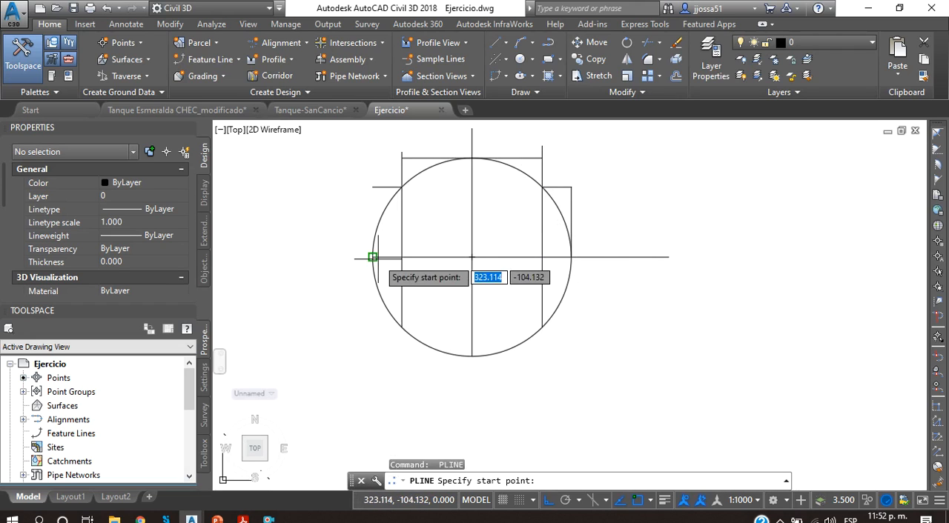
{"action": "left_click", "coordinate": [372, 258]}
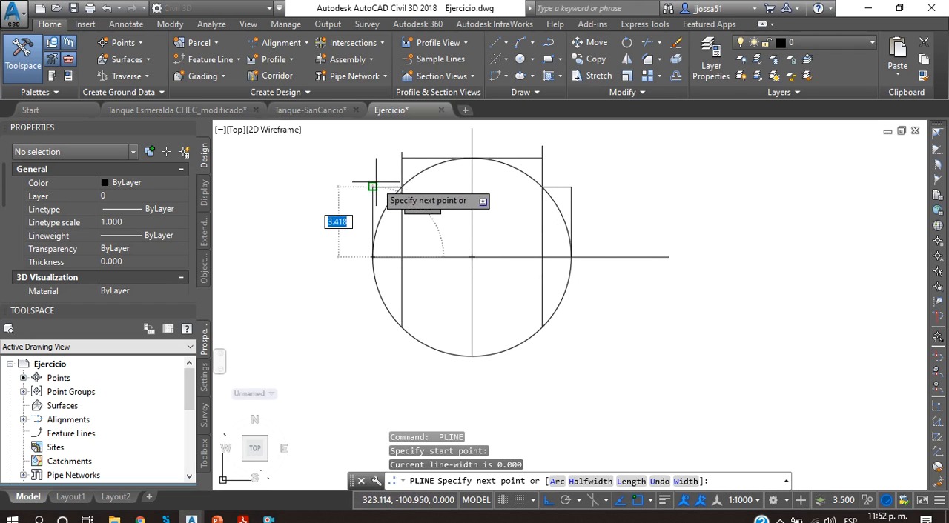
{"action": "left_click", "coordinate": [372, 188]}
{"action": "left_click", "coordinate": [402, 187]}
{"action": "key", "text": "Escape"}
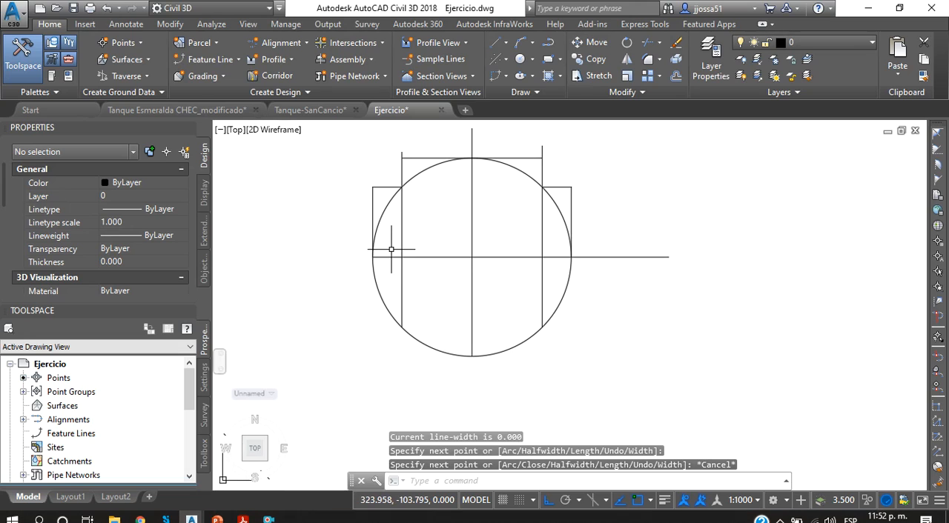
{"action": "type", "text": "l"}
{"action": "key", "text": "Return"}
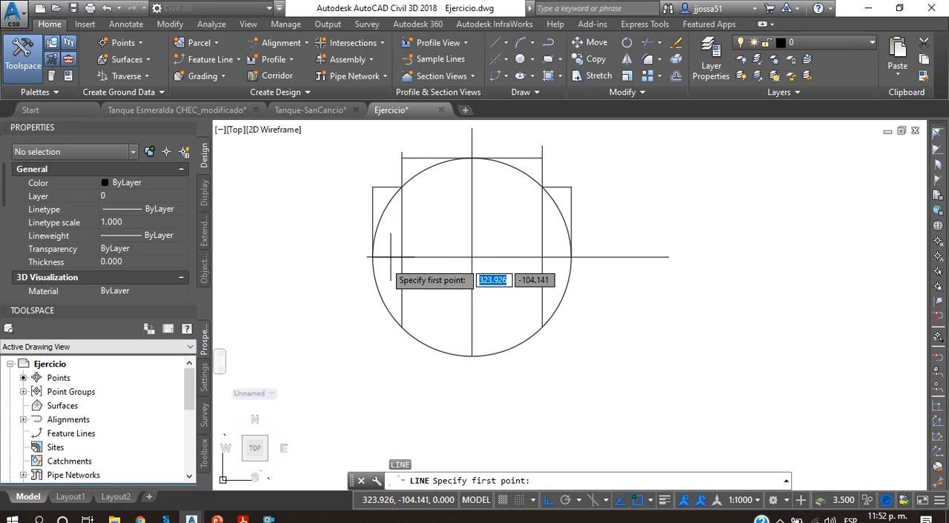
{"action": "left_click", "coordinate": [389, 257]}
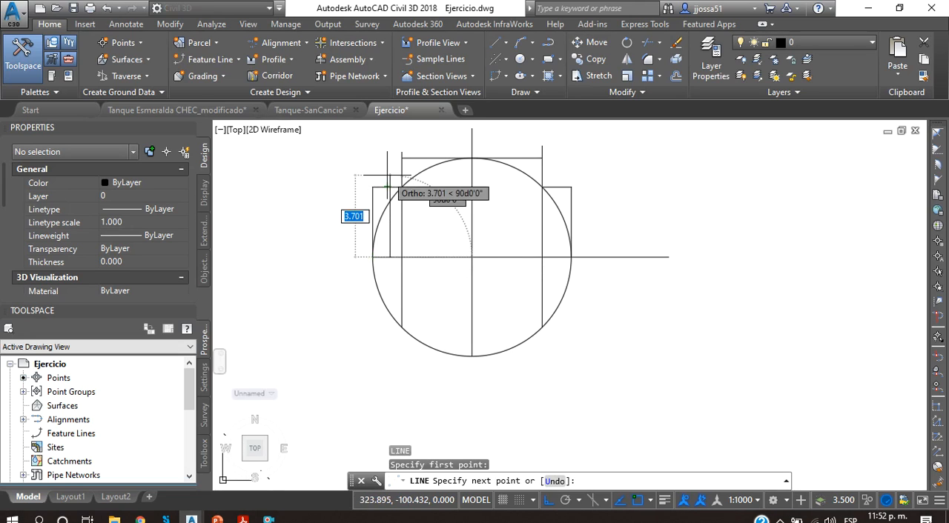
{"action": "key", "text": "Escape"}
{"action": "key", "text": "Return"}
{"action": "left_click", "coordinate": [521, 257]}
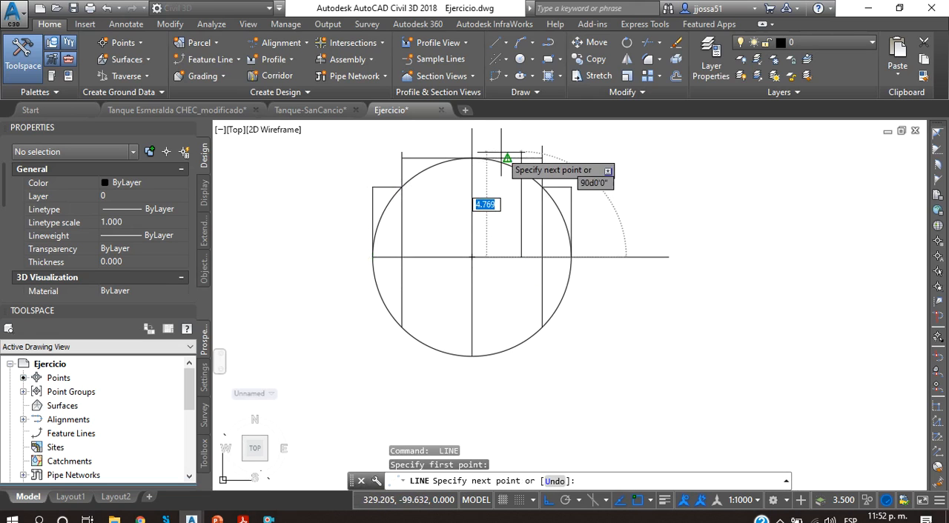
{"action": "key", "text": "Escape"}
Step: Switch to IBER and display the assigned Cubierta conditions by colour on the conduit surfaces
{"action": "left_click", "coordinate": [867, 8]}
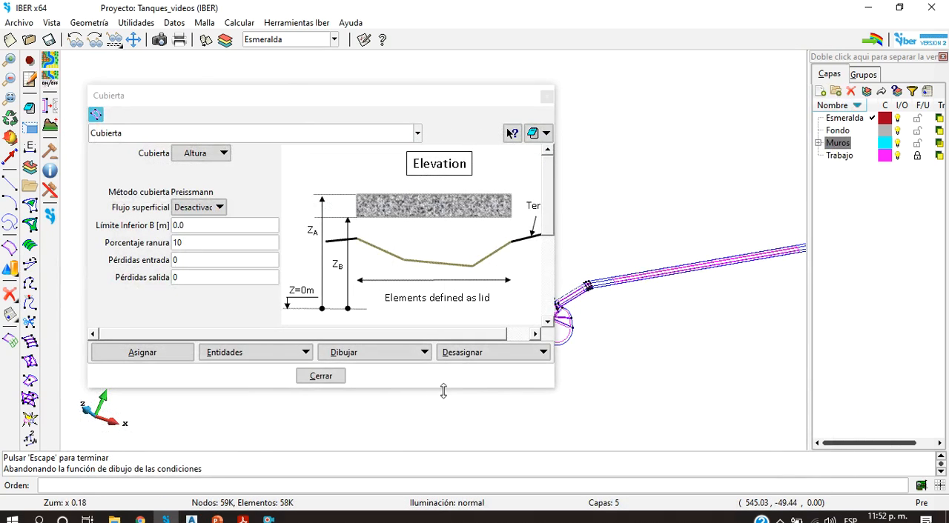
{"action": "scroll", "coordinate": [593, 263], "scroll_direction": "down", "scroll_amount": 3}
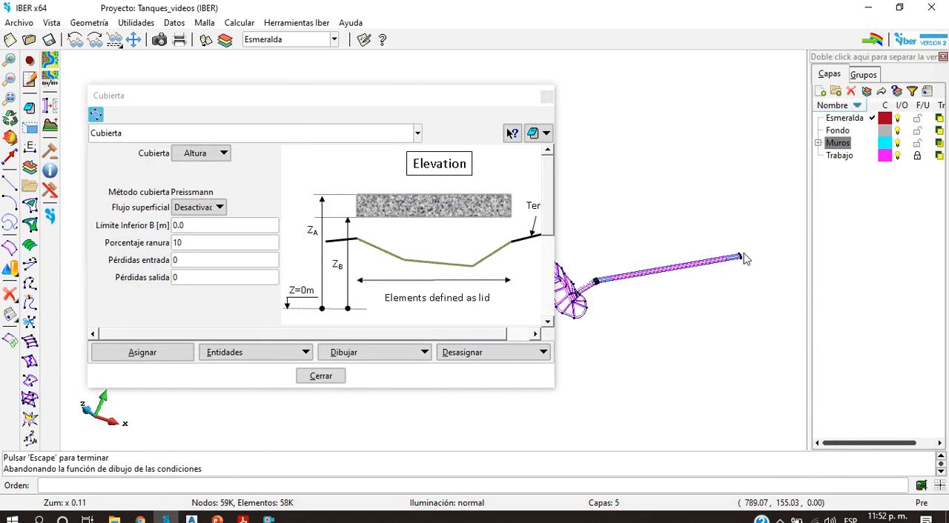
{"action": "left_click", "coordinate": [345, 353]}
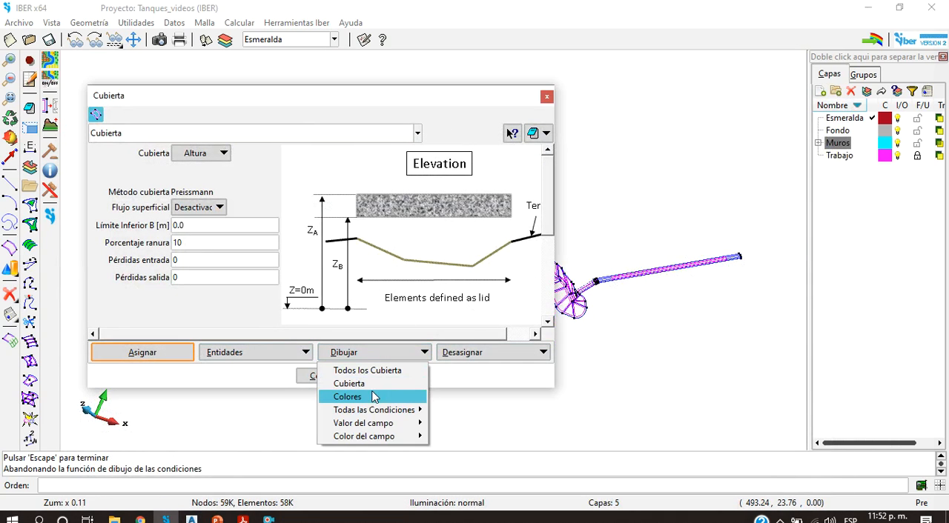
{"action": "left_click", "coordinate": [373, 396]}
{"action": "scroll", "coordinate": [596, 293], "scroll_direction": "up", "scroll_amount": 5}
{"action": "scroll", "coordinate": [593, 274], "scroll_direction": "down", "scroll_amount": 4}
{"action": "scroll", "coordinate": [615, 239], "scroll_direction": "up", "scroll_amount": 3}
{"action": "scroll", "coordinate": [613, 245], "scroll_direction": "up", "scroll_amount": 2}
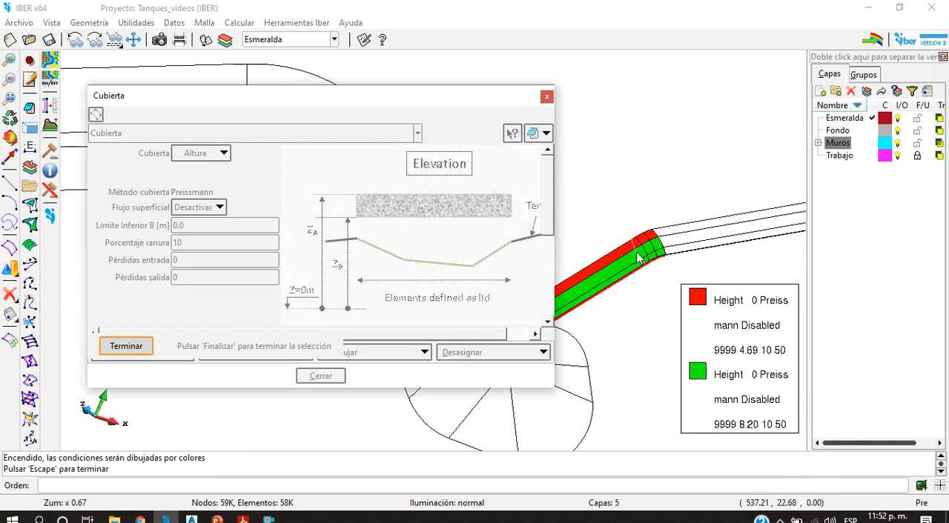
Step: Examine which conduit surfaces are coloured at the bend and along the straight stretch, moving the Cubierta dialog aside, and end the display
{"action": "scroll", "coordinate": [622, 256], "scroll_direction": "down", "scroll_amount": 3}
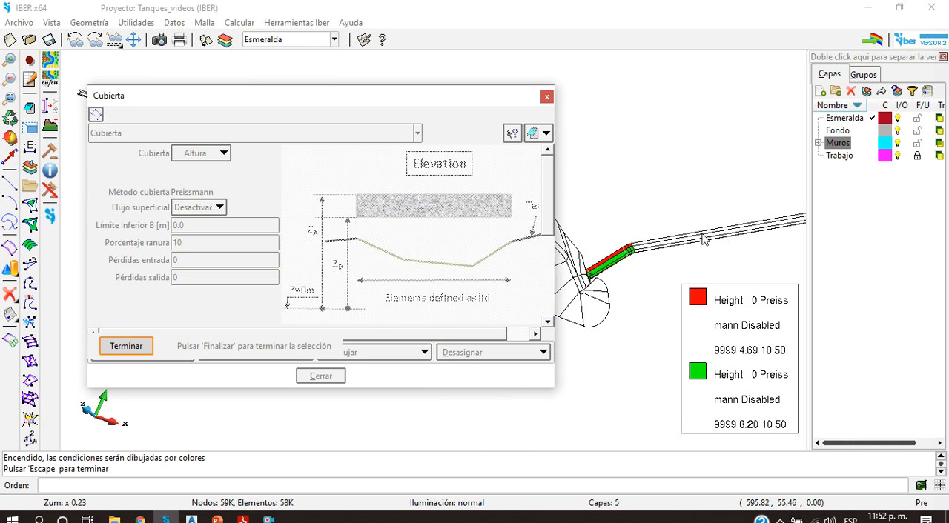
{"action": "scroll", "coordinate": [656, 241], "scroll_direction": "down", "scroll_amount": 6}
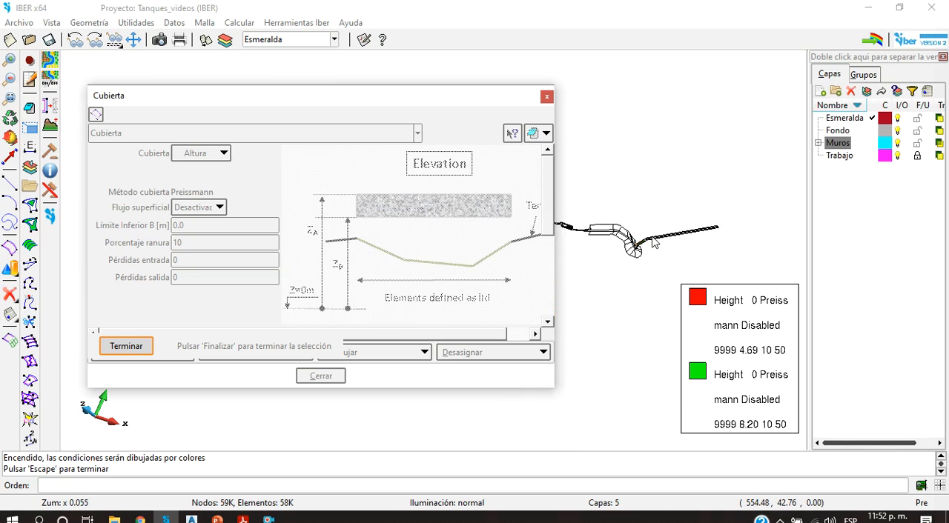
{"action": "scroll", "coordinate": [683, 238], "scroll_direction": "up", "scroll_amount": 6}
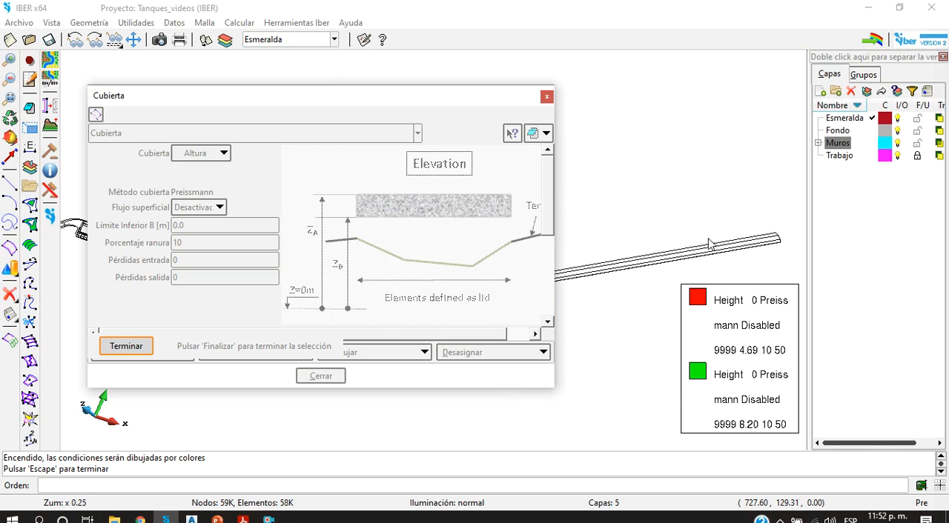
{"action": "scroll", "coordinate": [591, 269], "scroll_direction": "down", "scroll_amount": 3}
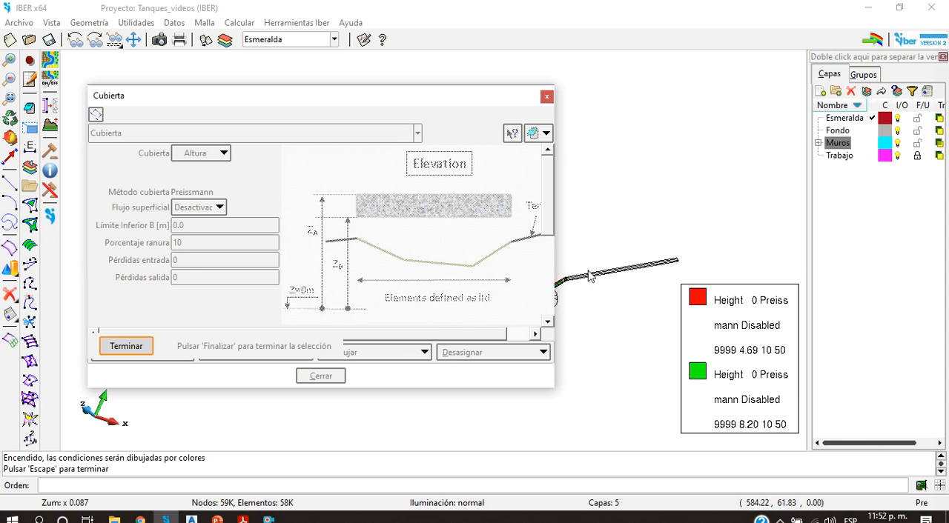
{"action": "left_click_drag", "start_coordinate": [434, 98], "coordinate": [302, 88]}
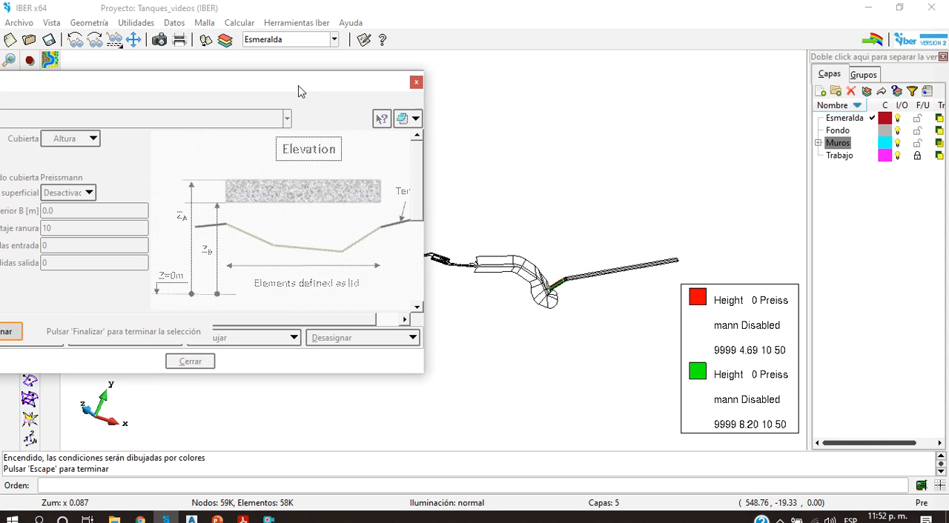
{"action": "scroll", "coordinate": [585, 278], "scroll_direction": "up", "scroll_amount": 4}
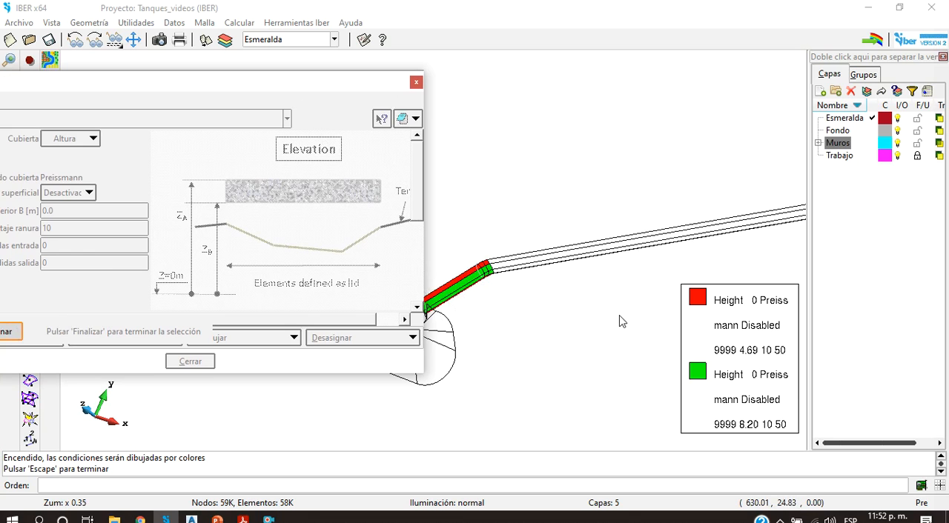
{"action": "scroll", "coordinate": [522, 266], "scroll_direction": "up", "scroll_amount": 1}
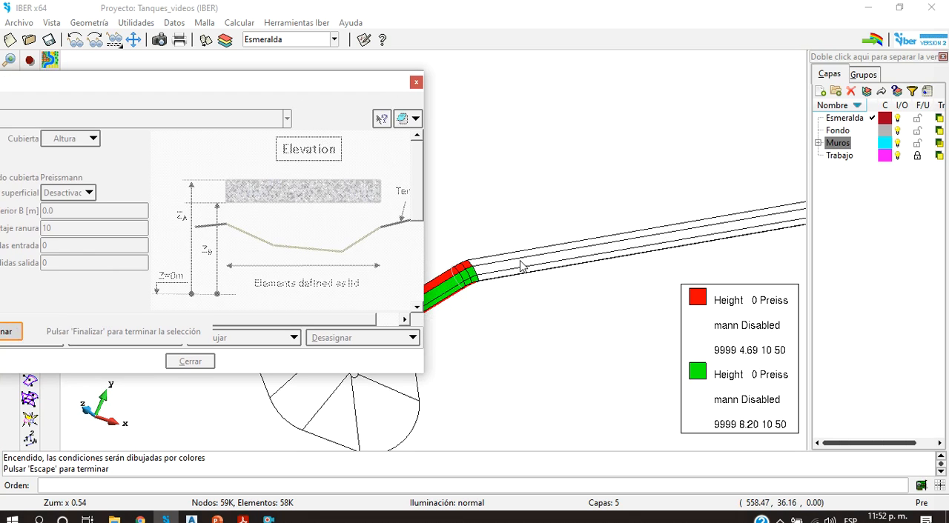
{"action": "left_click_drag", "start_coordinate": [235, 89], "coordinate": [243, 58]}
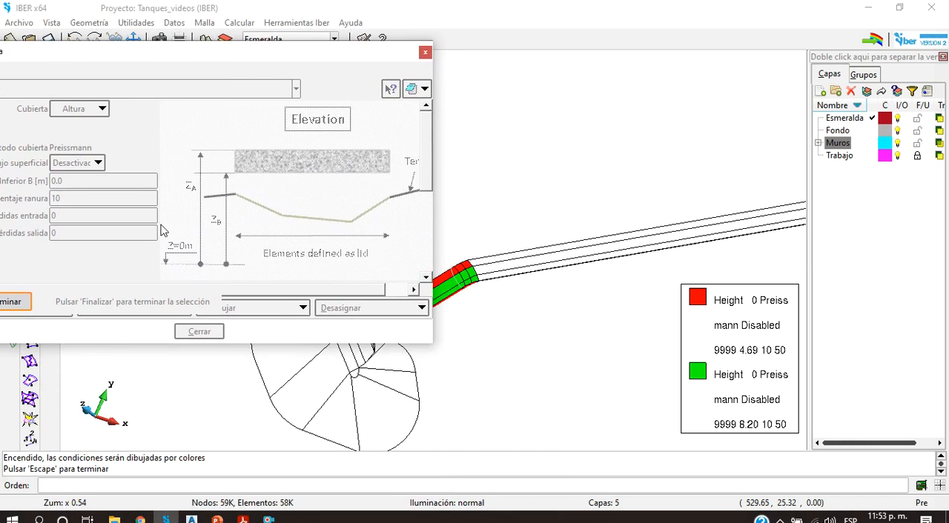
{"action": "left_click", "coordinate": [25, 301]}
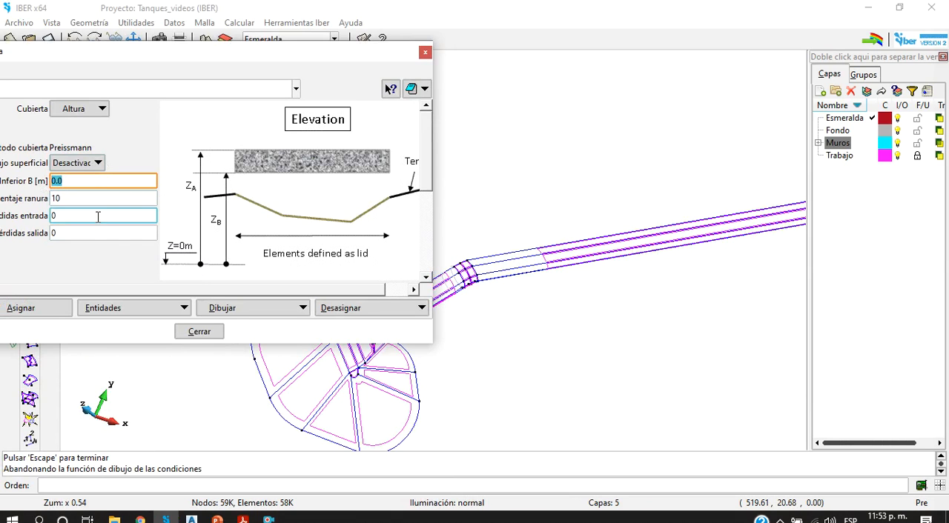
Step: Display the Cubierta colours again to read the values in the legend, and close the display
{"action": "left_click", "coordinate": [236, 315]}
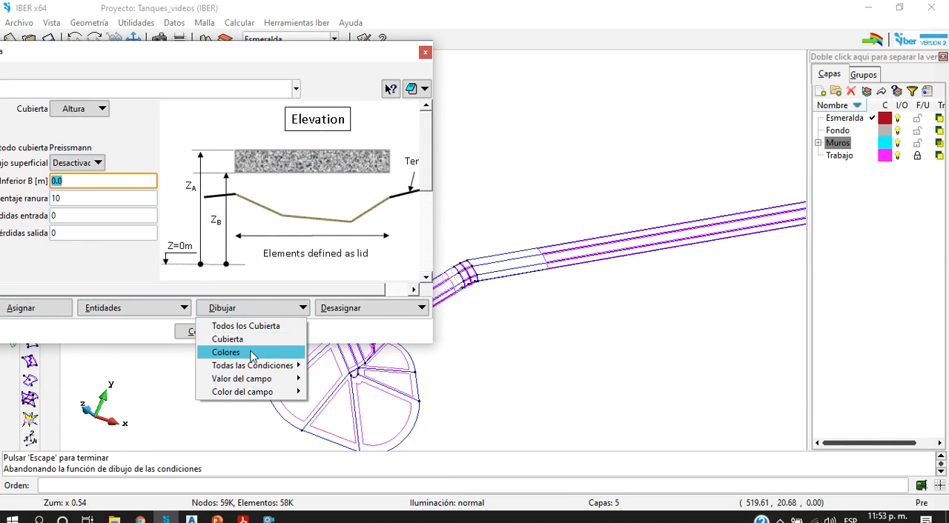
{"action": "left_click", "coordinate": [254, 352]}
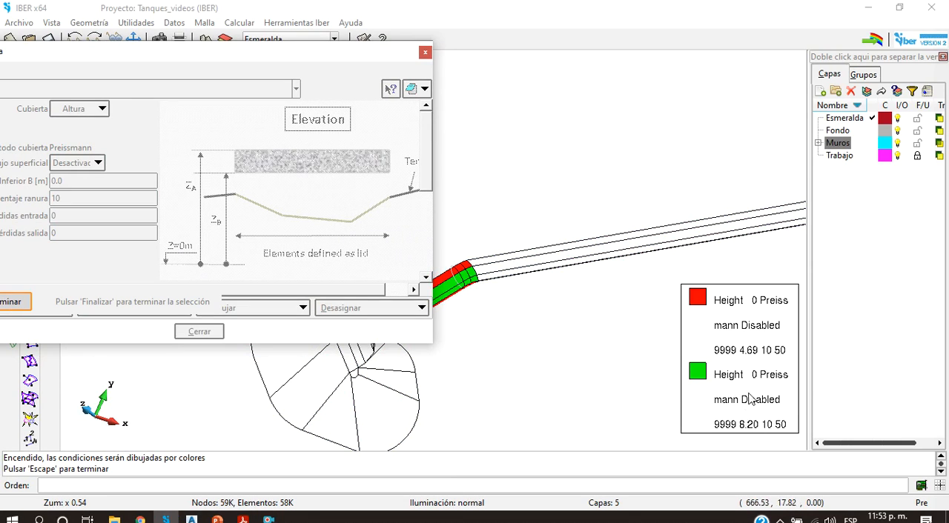
{"action": "left_click", "coordinate": [30, 310]}
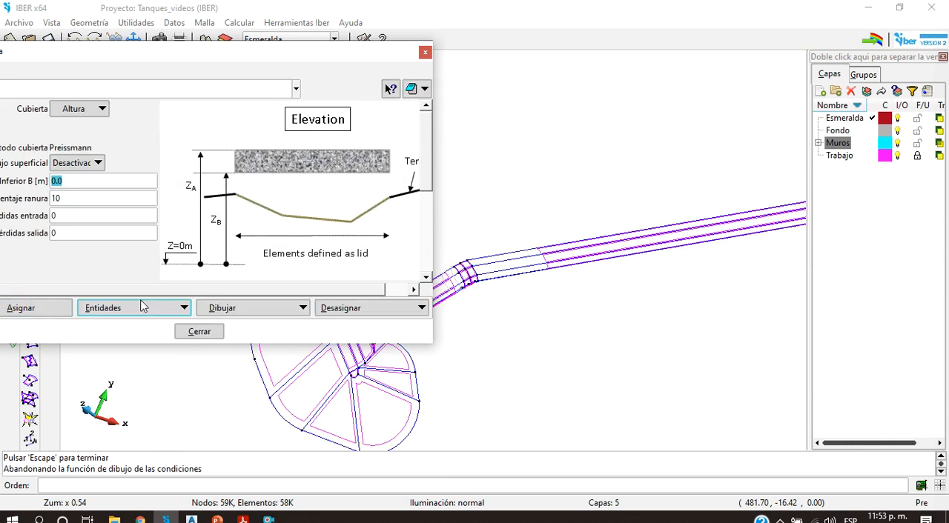
Step: Assign a Cubierta with Límite Inferior B of 8.2 m to an inner strip surface of the straight conduit
{"action": "left_click", "coordinate": [271, 308]}
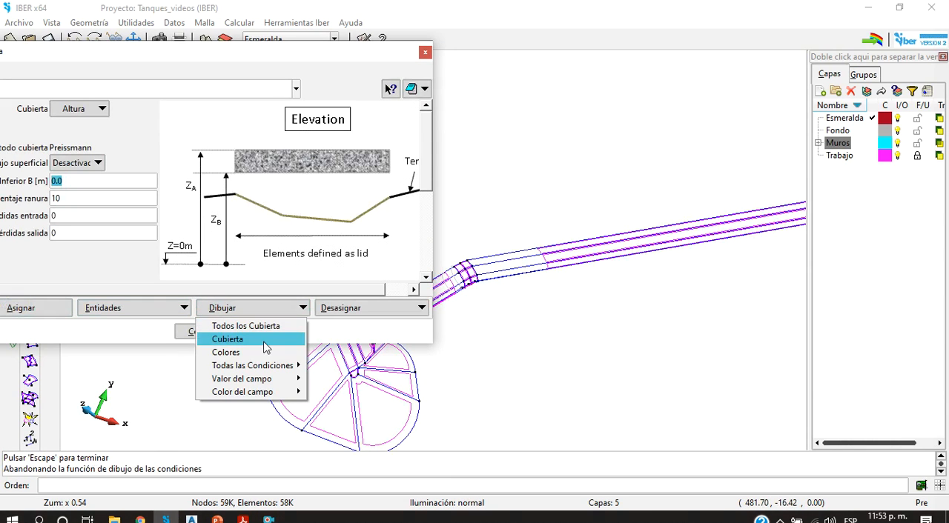
{"action": "left_click", "coordinate": [86, 183]}
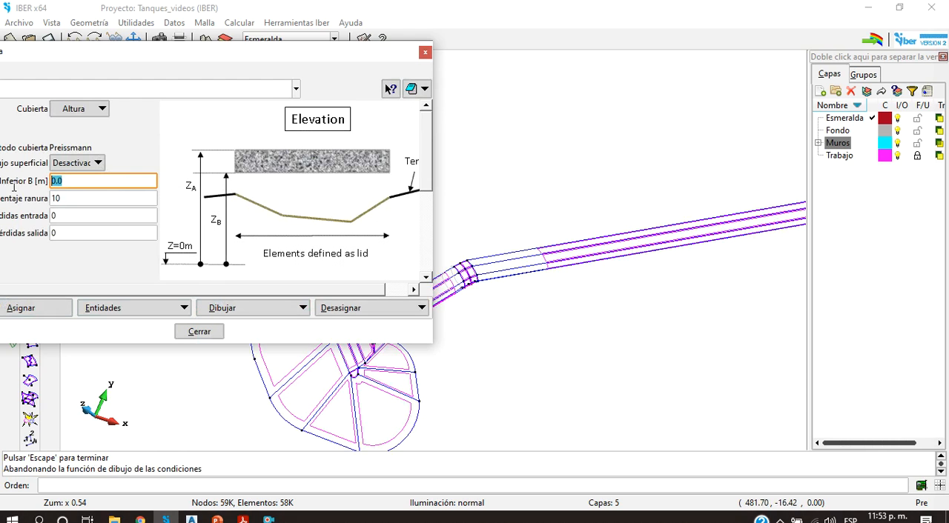
{"action": "left_click", "coordinate": [45, 310]}
{"action": "scroll", "coordinate": [542, 256], "scroll_direction": "up", "scroll_amount": 2}
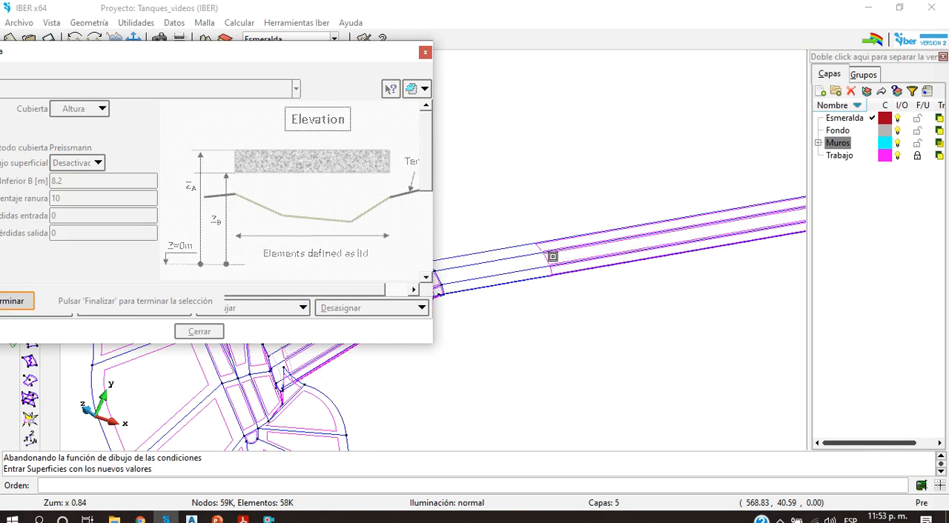
{"action": "left_click", "coordinate": [548, 261]}
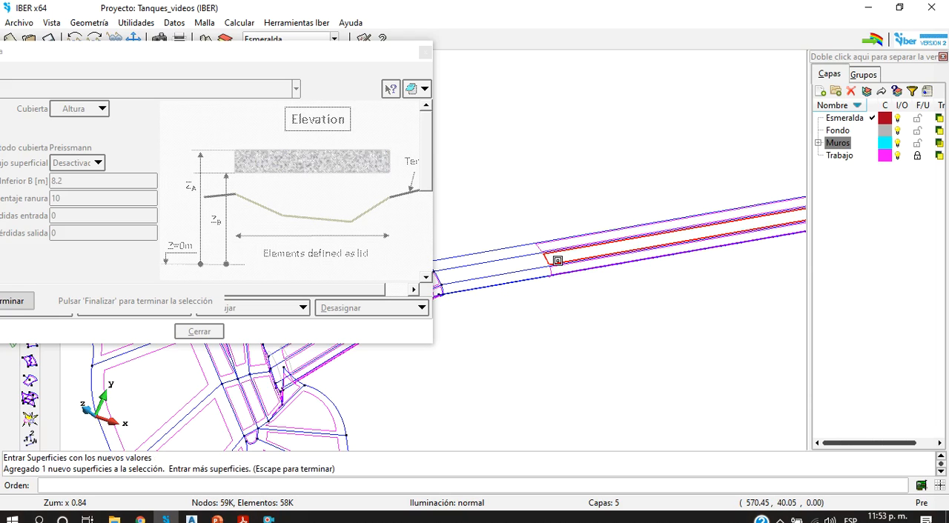
{"action": "key", "text": "Escape"}
Step: Assign a Cubierta with Límite Inferior B of 4.66 m to the thin outer edge strip of the straight conduit
{"action": "left_click_drag", "start_coordinate": [103, 190], "coordinate": [23, 196]}
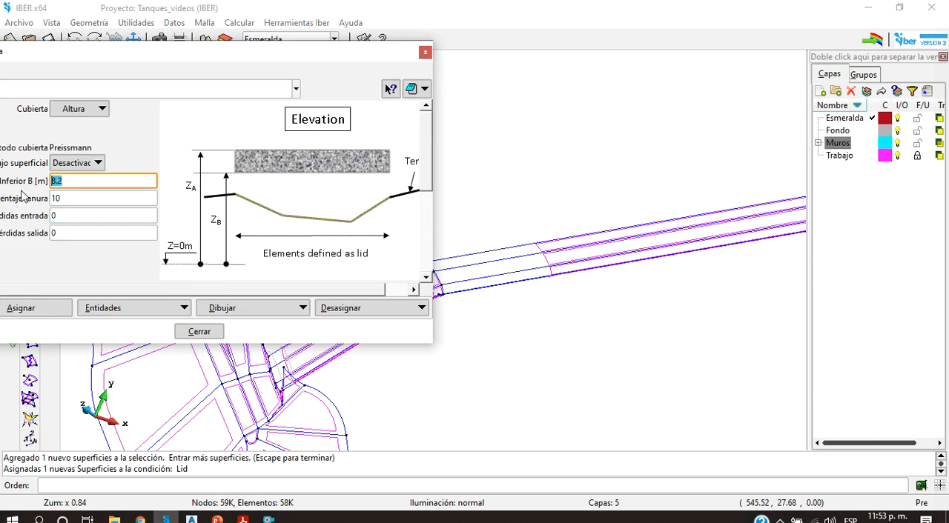
{"action": "left_click", "coordinate": [21, 307]}
{"action": "left_click", "coordinate": [550, 273]}
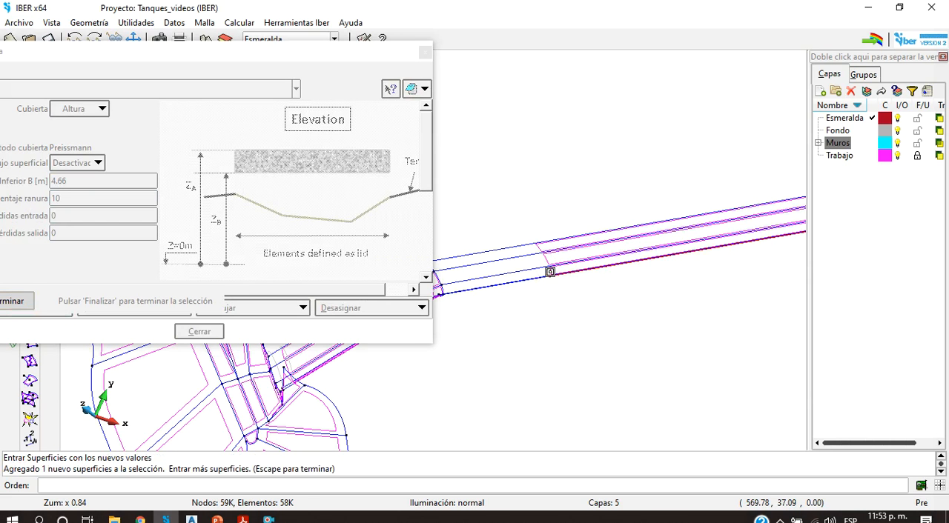
{"action": "scroll", "coordinate": [549, 266], "scroll_direction": "up", "scroll_amount": 10}
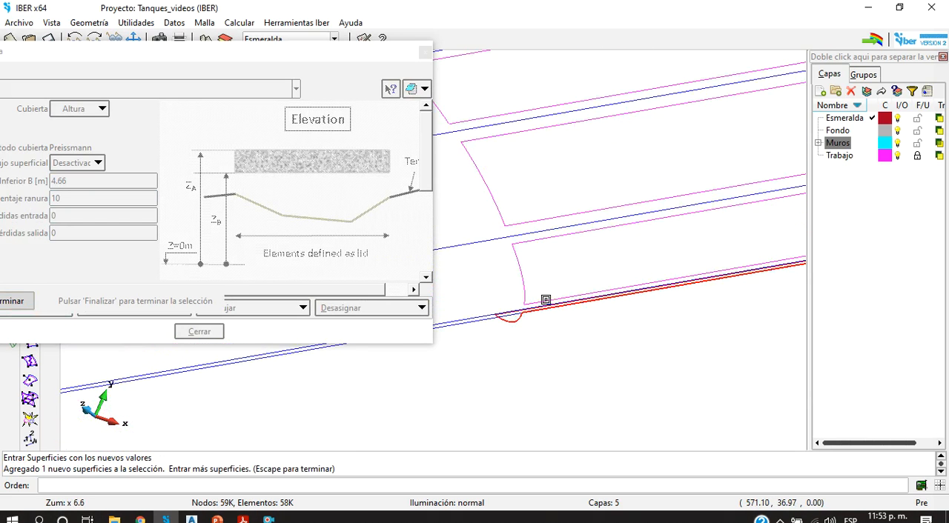
{"action": "scroll", "coordinate": [539, 285], "scroll_direction": "down", "scroll_amount": 5}
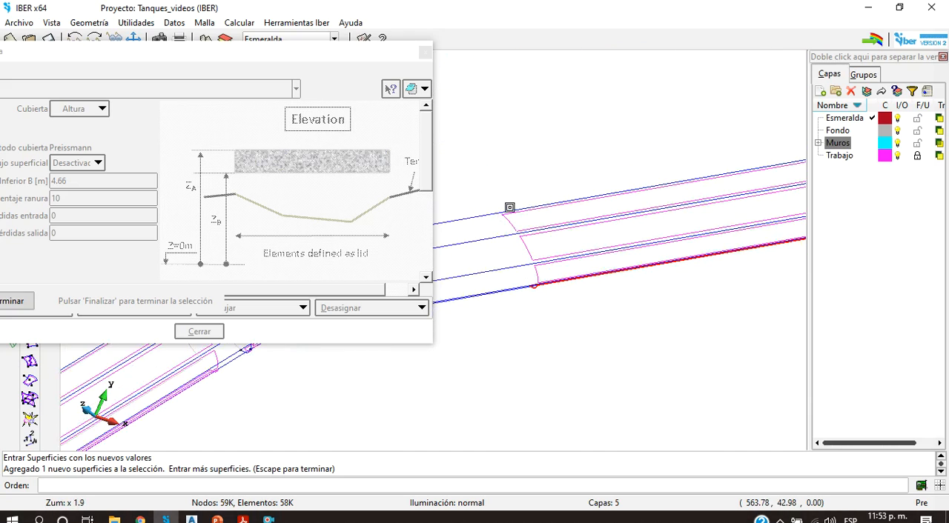
{"action": "scroll", "coordinate": [504, 244], "scroll_direction": "up", "scroll_amount": 1}
{"action": "scroll", "coordinate": [517, 256], "scroll_direction": "down", "scroll_amount": 5}
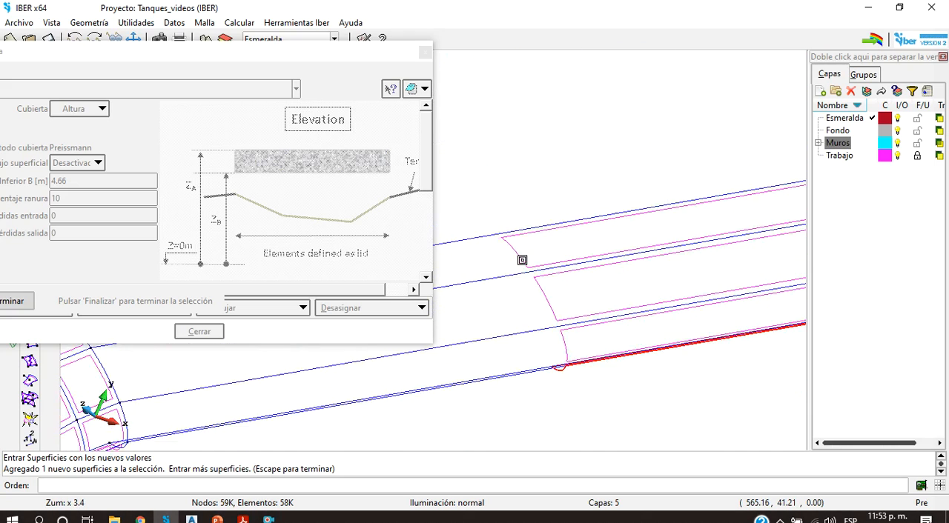
{"action": "left_click_drag", "start_coordinate": [142, 54], "coordinate": [266, 51]}
{"action": "left_click_drag", "start_coordinate": [556, 295], "coordinate": [569, 297]}
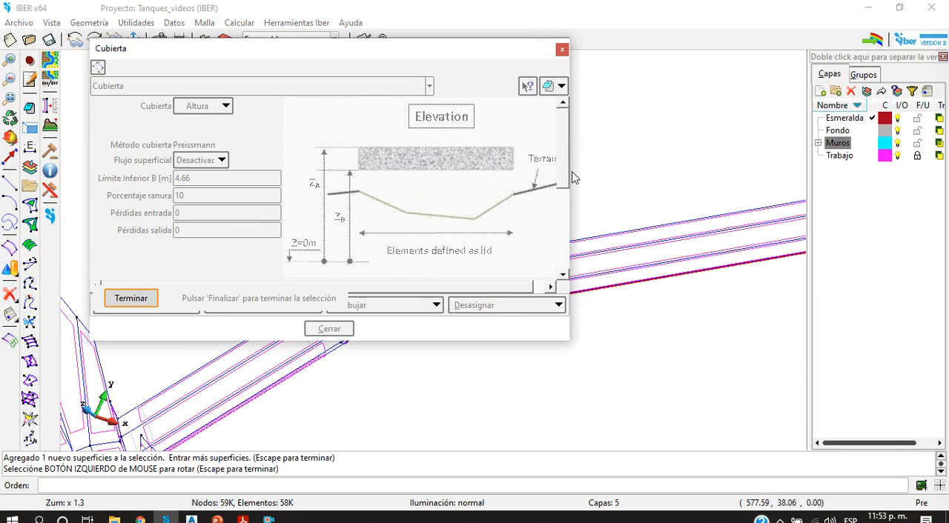
{"action": "left_click_drag", "start_coordinate": [569, 176], "coordinate": [440, 177]}
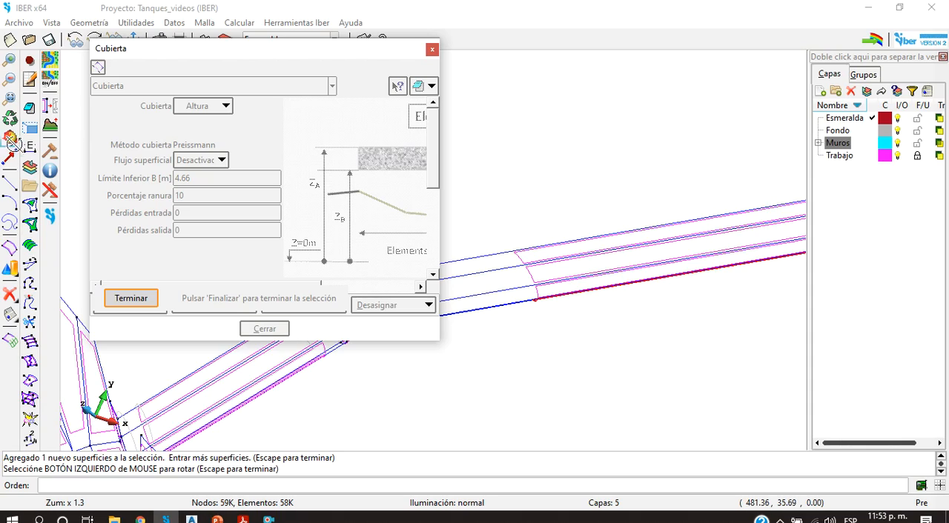
{"action": "left_click", "coordinate": [9, 137]}
{"action": "left_click_drag", "start_coordinate": [504, 307], "coordinate": [568, 299]}
{"action": "left_click", "coordinate": [569, 299]}
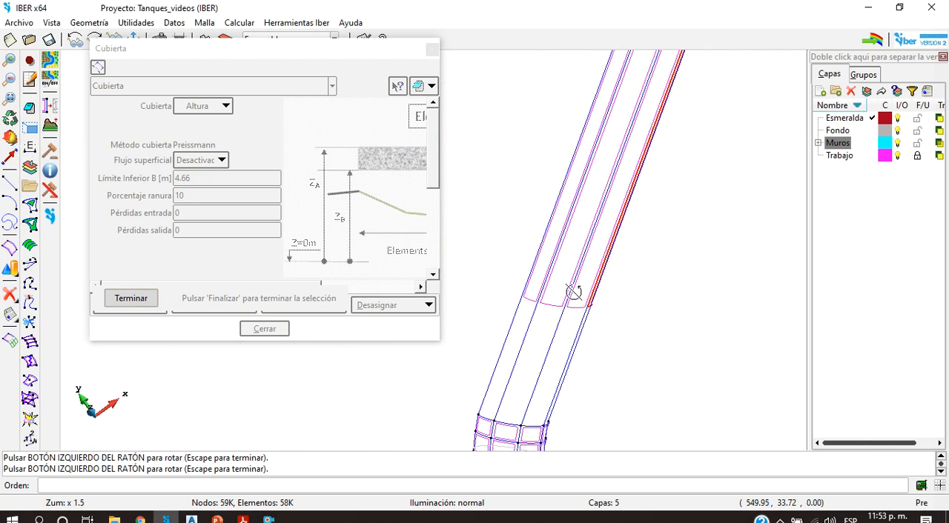
{"action": "left_click", "coordinate": [151, 297]}
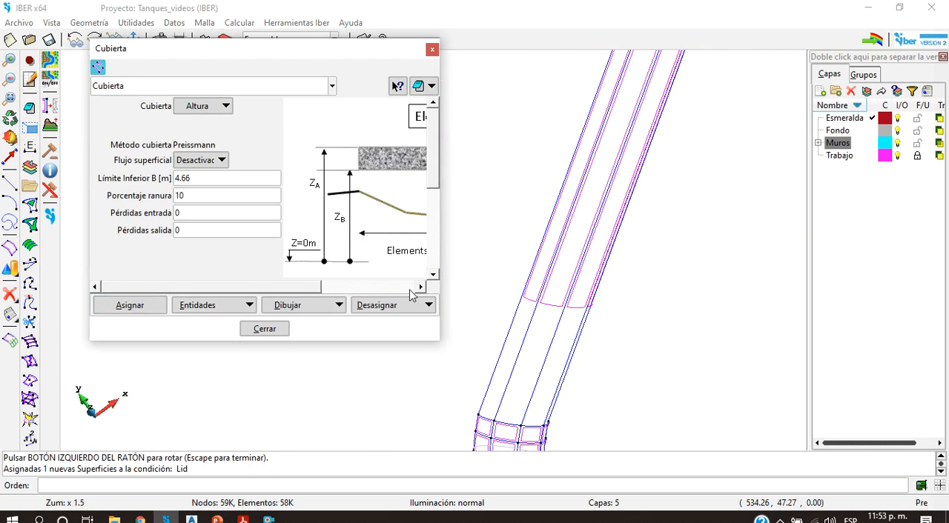
Step: Assign the same 4.66 m Cubierta to the outer strip on the opposite side of the straight conduit
{"action": "left_click", "coordinate": [130, 305]}
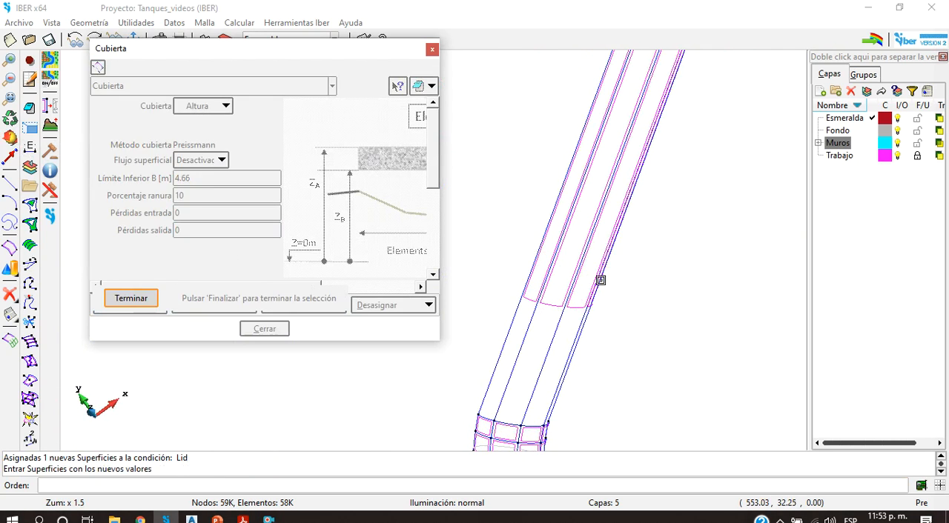
{"action": "left_click", "coordinate": [531, 300]}
{"action": "left_click", "coordinate": [141, 301]}
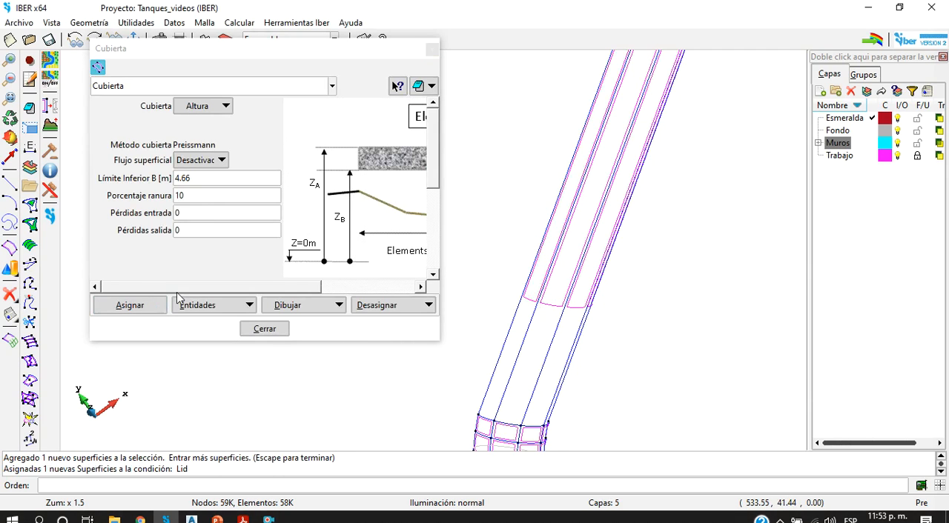
Step: Display the Cubierta conditions by colour to compare the straight conduit's values with those at the bend, and end the display
{"action": "left_click", "coordinate": [280, 304]}
{"action": "left_click", "coordinate": [335, 353]}
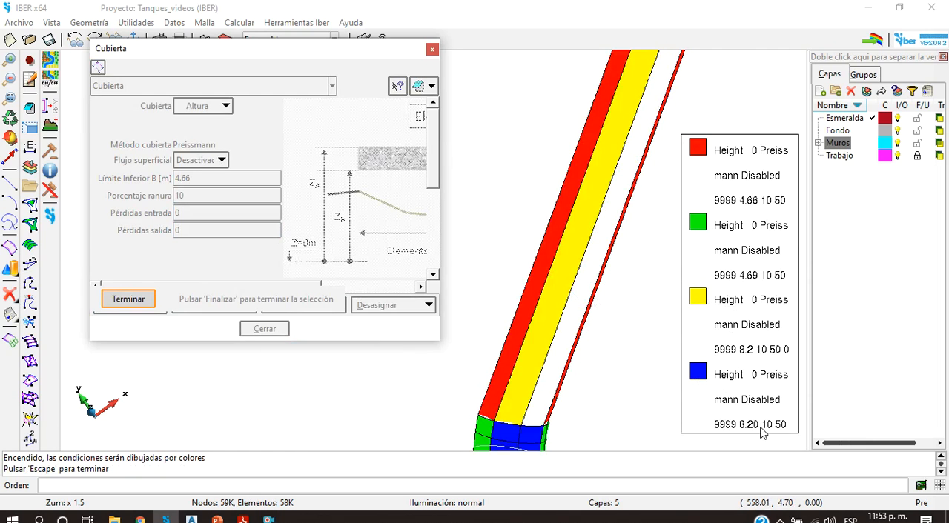
{"action": "scroll", "coordinate": [552, 348], "scroll_direction": "up", "scroll_amount": 3}
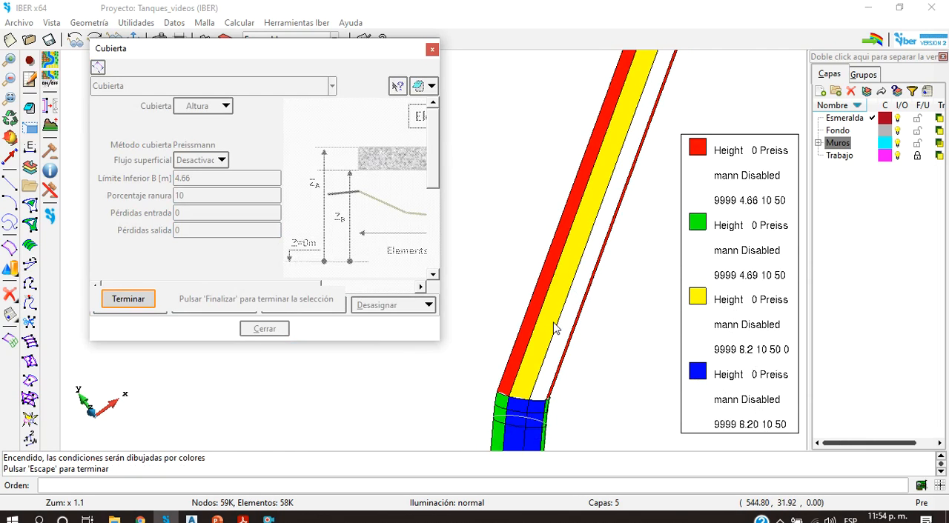
{"action": "scroll", "coordinate": [548, 358], "scroll_direction": "down", "scroll_amount": 5}
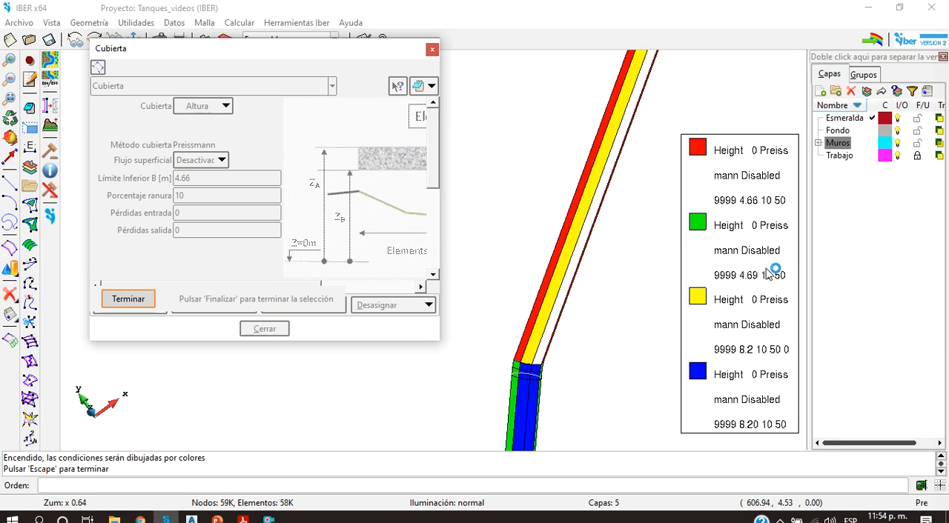
{"action": "left_click", "coordinate": [121, 300]}
Step: Unassign the Cubierta from the three wider strip surfaces of the straight conduit, leaving out the thin edge strip
{"action": "left_click", "coordinate": [377, 306]}
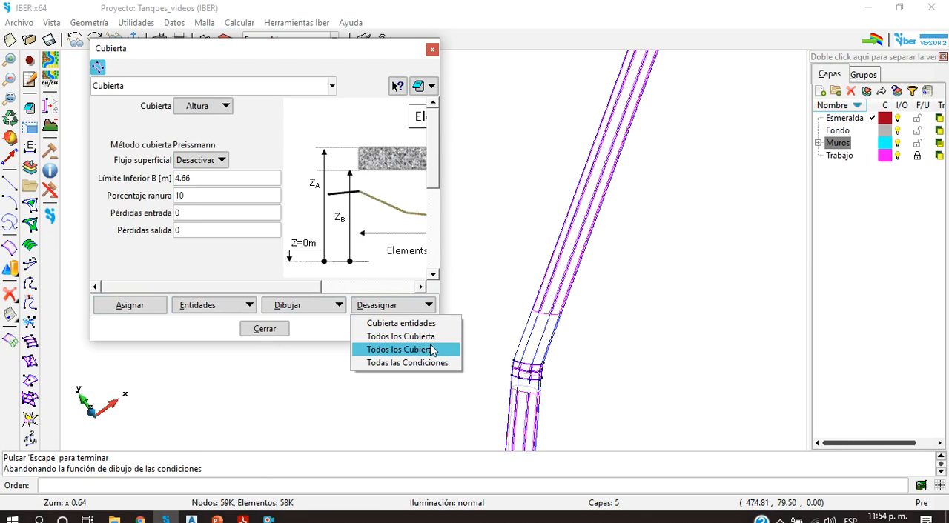
{"action": "left_click", "coordinate": [398, 324]}
{"action": "scroll", "coordinate": [547, 296], "scroll_direction": "up", "scroll_amount": 3}
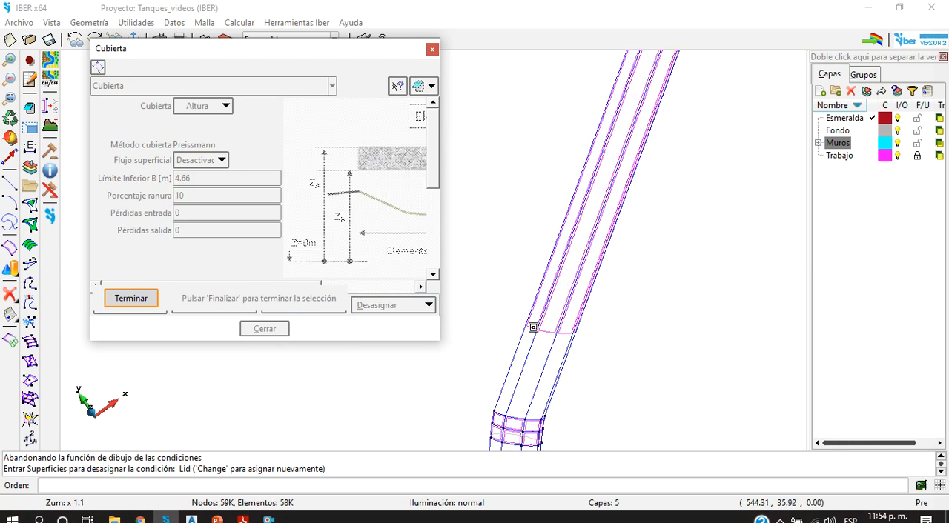
{"action": "left_click", "coordinate": [533, 327]}
{"action": "left_click", "coordinate": [550, 331]}
{"action": "left_click", "coordinate": [570, 333]}
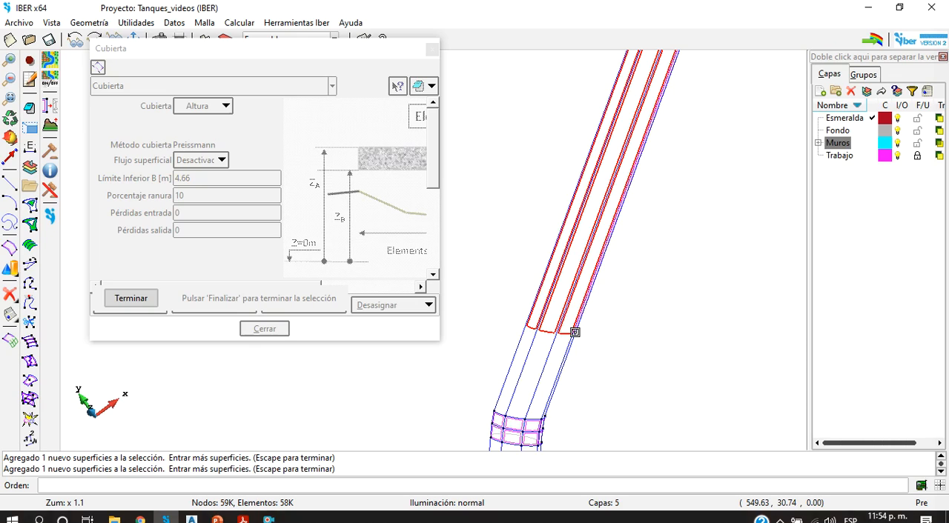
{"action": "key", "text": "Escape"}
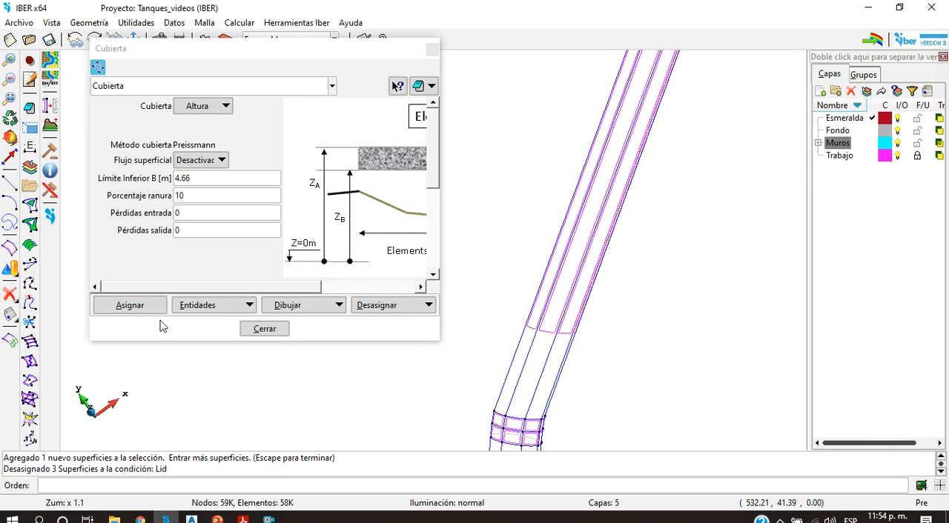
Step: Assign a Cubierta with Límite Inferior B of 4.69 m to the two outer strips of the straight conduit
{"action": "left_click", "coordinate": [212, 179]}
{"action": "key", "text": "Tab"}
{"action": "left_click", "coordinate": [130, 304]}
{"action": "scroll", "coordinate": [546, 316], "scroll_direction": "up", "scroll_amount": 4}
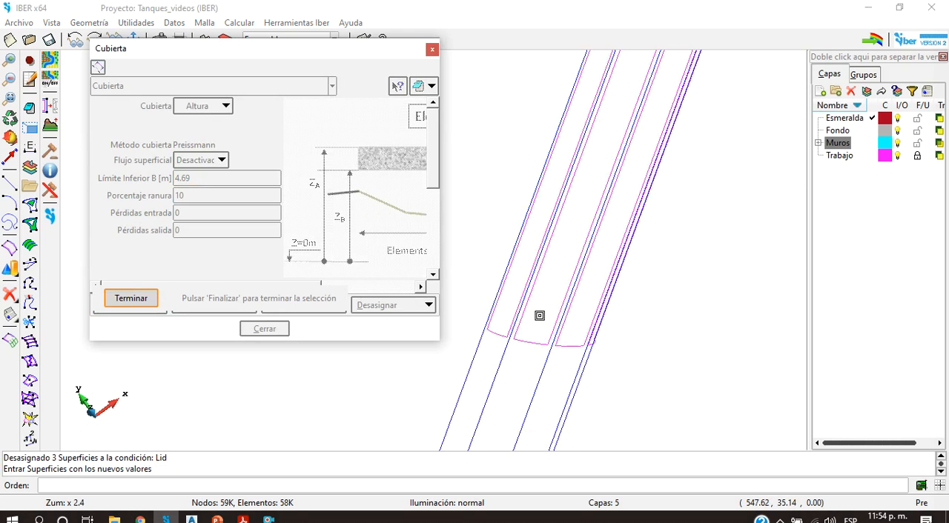
{"action": "left_click", "coordinate": [491, 333]}
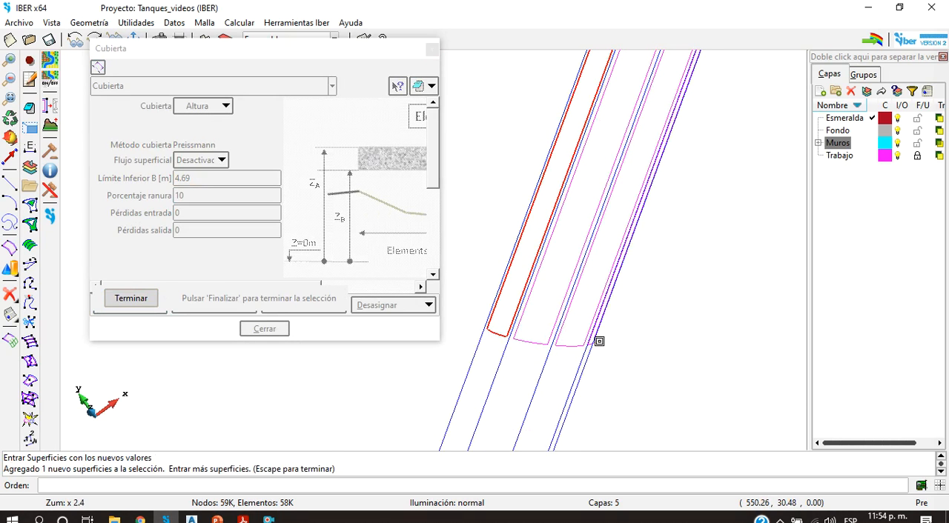
{"action": "left_click", "coordinate": [598, 341]}
{"action": "key", "text": "Escape"}
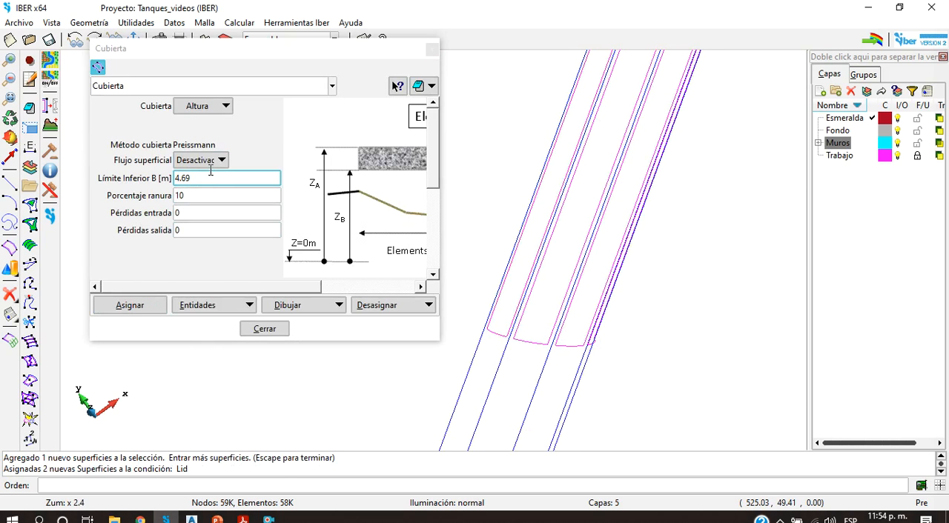
Step: Assign a Cubierta with Límite Inferior B of 8.20 m to the two inner strips of the straight conduit
{"action": "left_click_drag", "start_coordinate": [210, 176], "coordinate": [119, 186]}
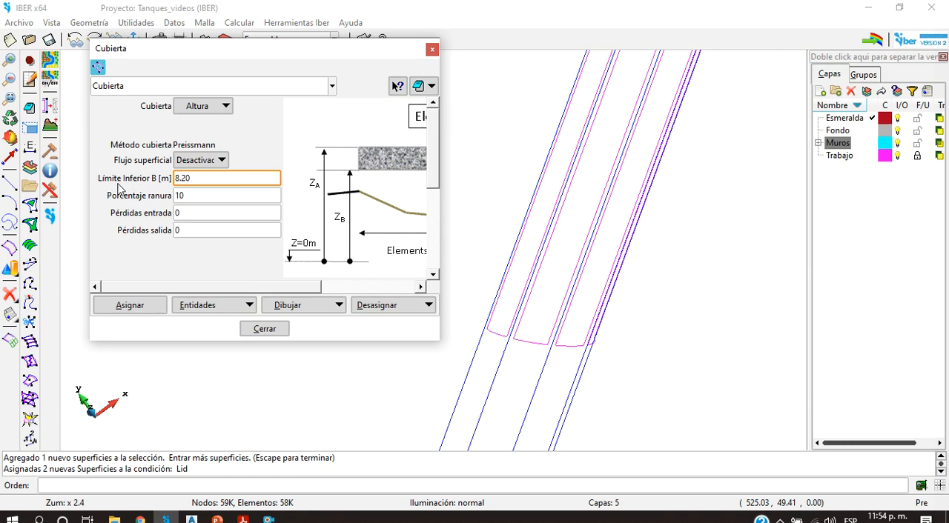
{"action": "left_click", "coordinate": [152, 305]}
{"action": "left_click", "coordinate": [546, 346]}
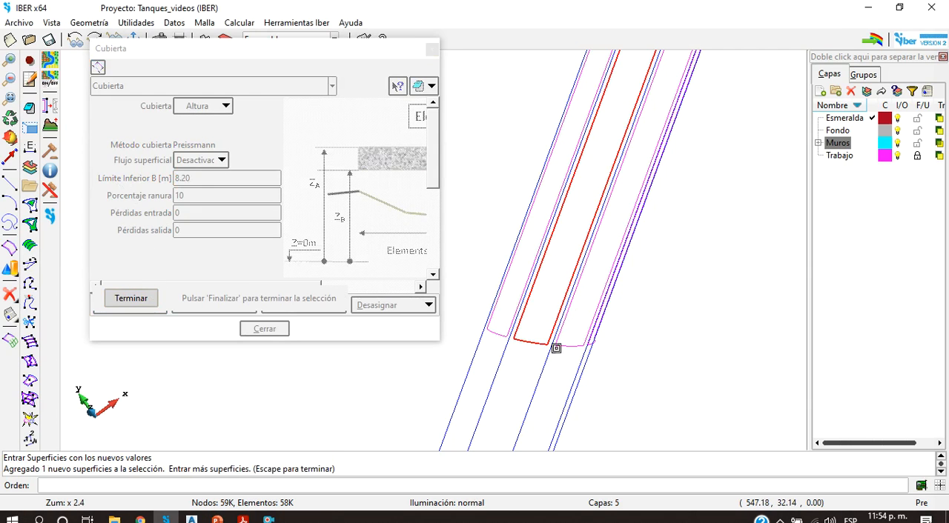
{"action": "left_click", "coordinate": [570, 345]}
{"action": "key", "text": "Escape"}
Step: Check the Cubierta colours along the whole conduit, end the display and close the Cubierta dialog
{"action": "left_click", "coordinate": [307, 306]}
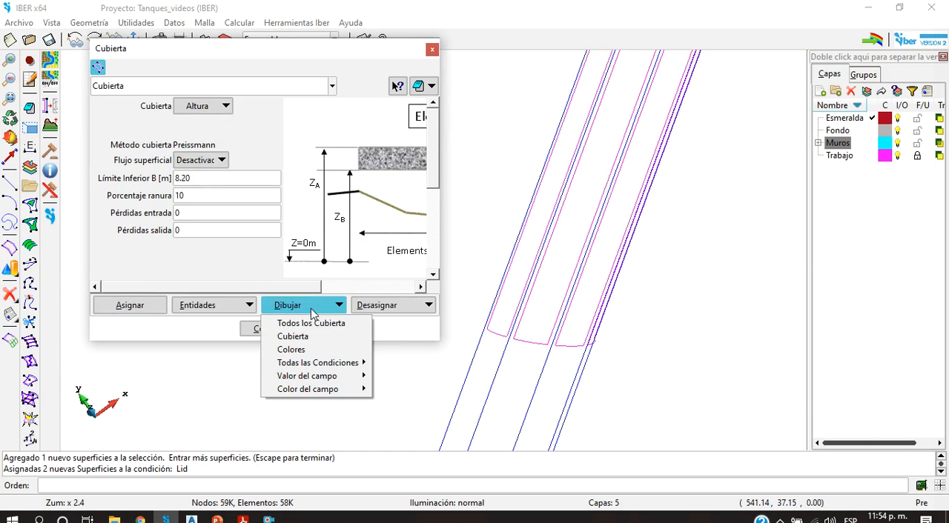
{"action": "left_click", "coordinate": [290, 349]}
{"action": "scroll", "coordinate": [691, 307], "scroll_direction": "down", "scroll_amount": 3}
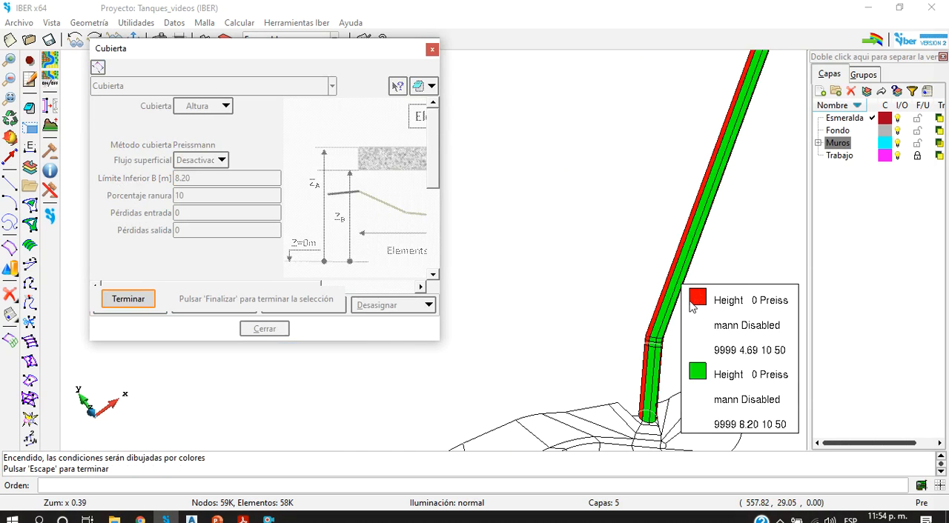
{"action": "left_click", "coordinate": [128, 299]}
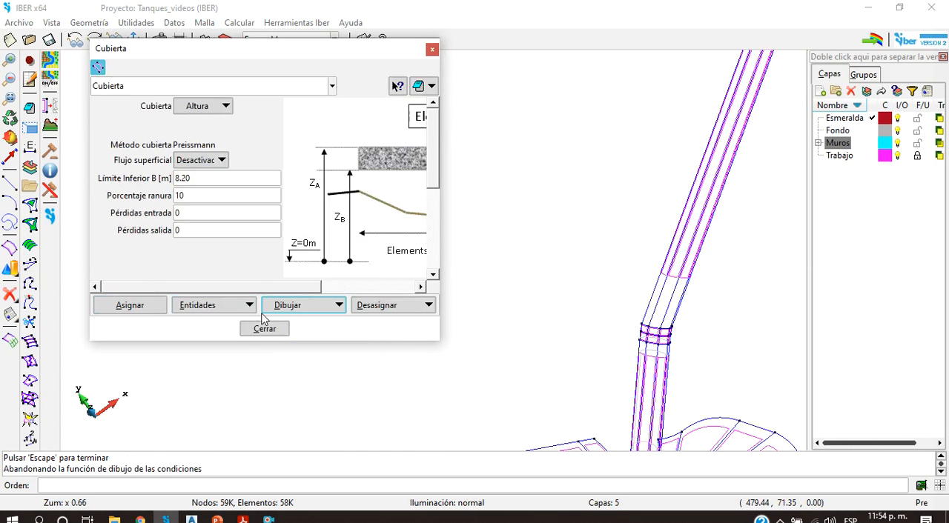
{"action": "left_click", "coordinate": [265, 329]}
Step: Examine the junction between the closed conduit and the tank, the conduit bend, and the full extent of the model
{"action": "scroll", "coordinate": [545, 268], "scroll_direction": "down", "scroll_amount": 4}
{"action": "scroll", "coordinate": [540, 265], "scroll_direction": "down", "scroll_amount": 1}
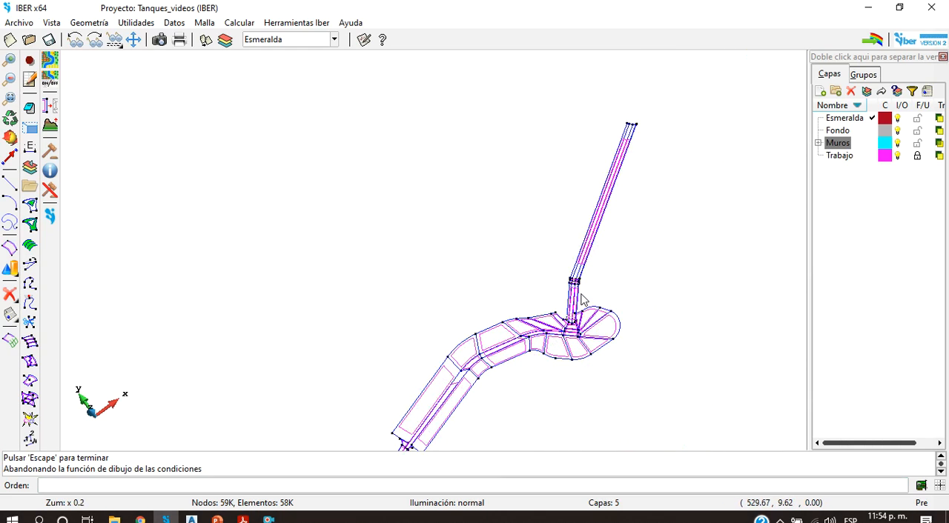
{"action": "scroll", "coordinate": [581, 299], "scroll_direction": "up", "scroll_amount": 3}
{"action": "left_click", "coordinate": [6, 138]}
{"action": "left_click_drag", "start_coordinate": [694, 338], "coordinate": [633, 359]}
{"action": "left_click_drag", "start_coordinate": [504, 331], "coordinate": [627, 358]}
{"action": "scroll", "coordinate": [546, 341], "scroll_direction": "up", "scroll_amount": 4}
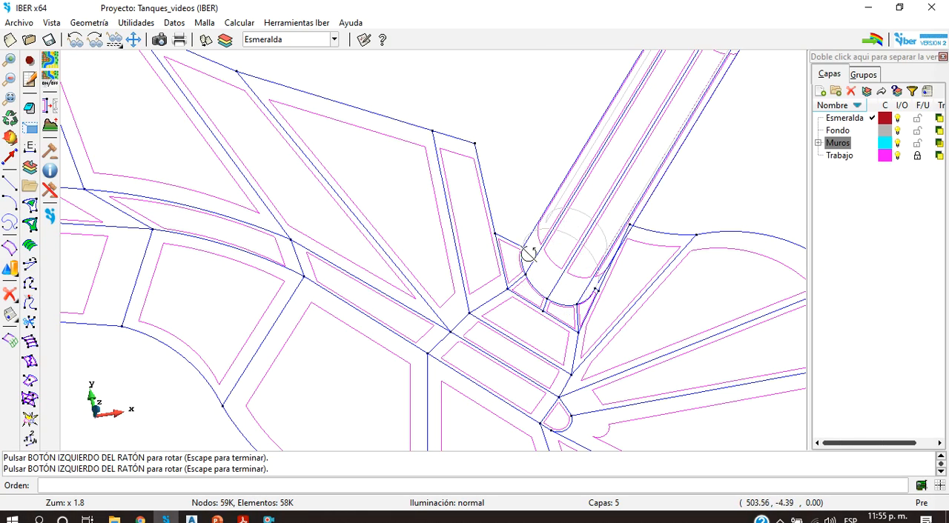
{"action": "scroll", "coordinate": [617, 223], "scroll_direction": "down", "scroll_amount": 5}
{"action": "scroll", "coordinate": [653, 160], "scroll_direction": "up", "scroll_amount": 3}
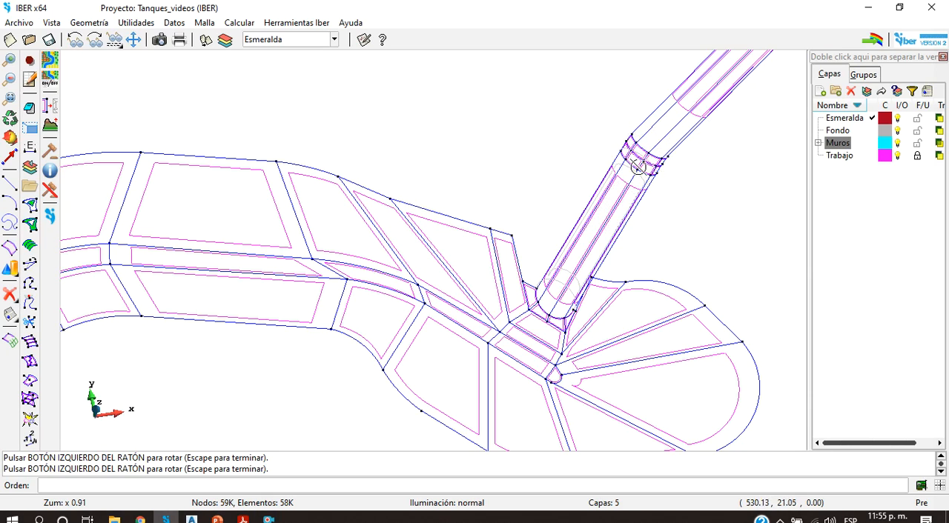
{"action": "scroll", "coordinate": [525, 230], "scroll_direction": "down", "scroll_amount": 6}
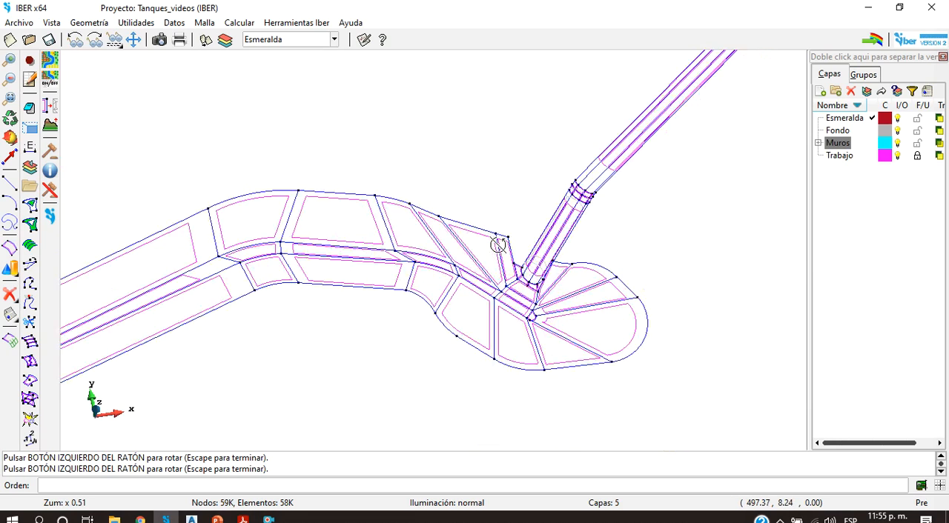
Step: Open the hydrodynamic initial conditions to view the Condición Inicial 2D water depth settings, and close them without assigning anything
{"action": "left_click", "coordinate": [174, 22]}
{"action": "mouse_move", "coordinate": [259, 84]}
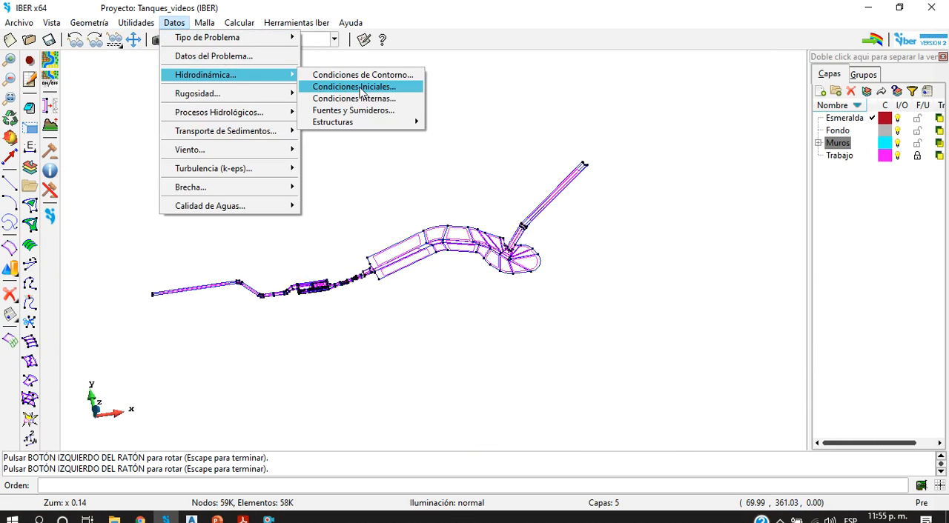
{"action": "mouse_move", "coordinate": [393, 123]}
{"action": "left_click", "coordinate": [383, 87]}
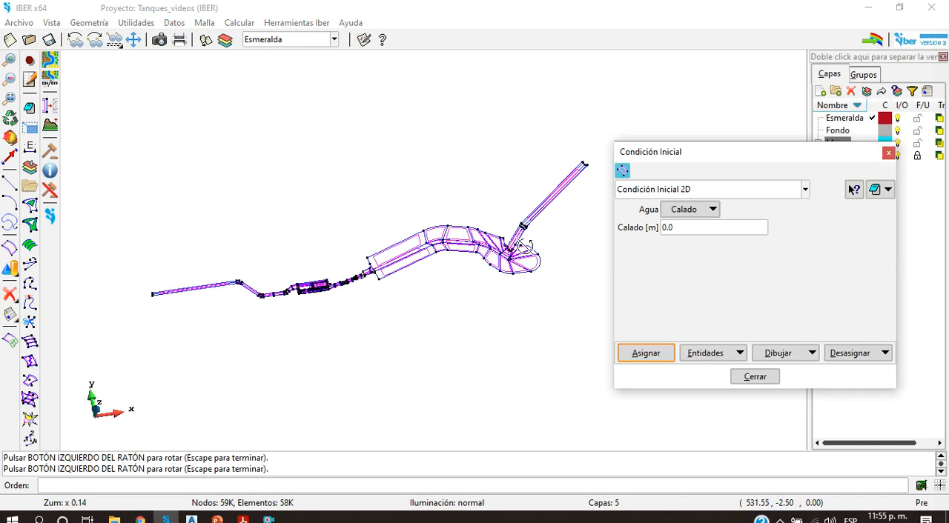
{"action": "left_click", "coordinate": [888, 153]}
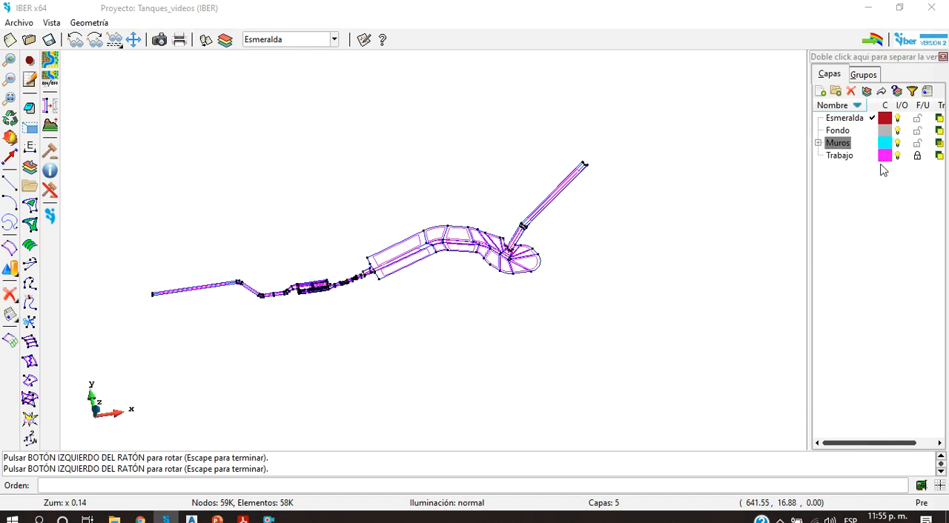
Step: Switch to the Tanque Esmeralda CHEC_modificado drawing in Civil 3D and locate the tank cross-section that shows the N.A. water level
{"action": "left_click", "coordinate": [192, 518]}
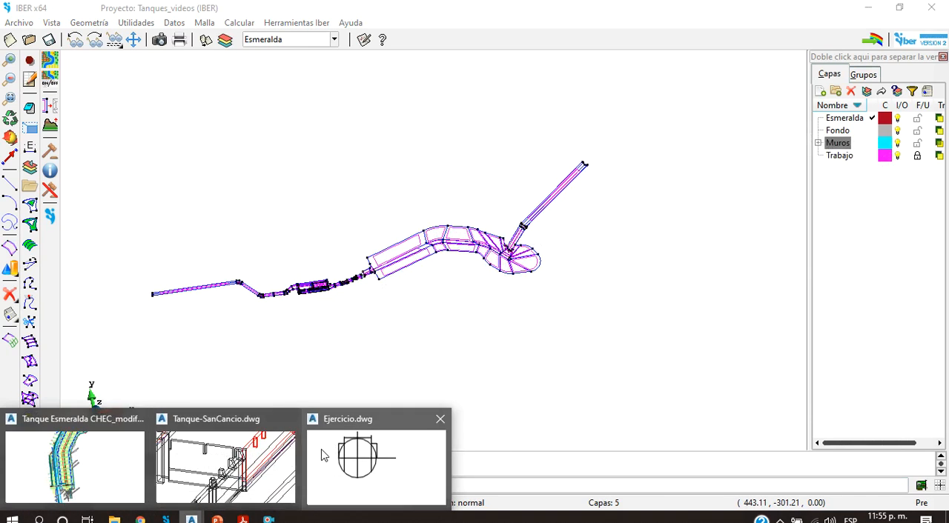
{"action": "left_click", "coordinate": [111, 487]}
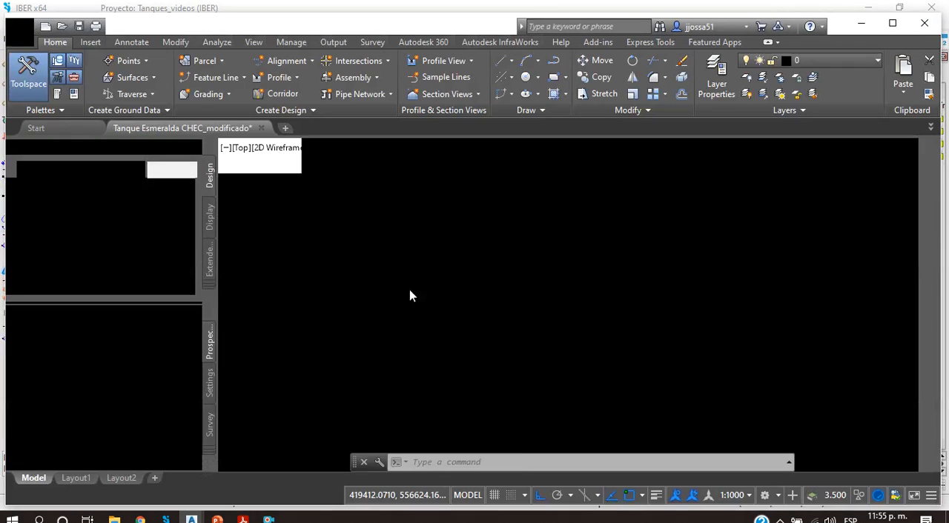
{"action": "scroll", "coordinate": [509, 270], "scroll_direction": "down", "scroll_amount": 16}
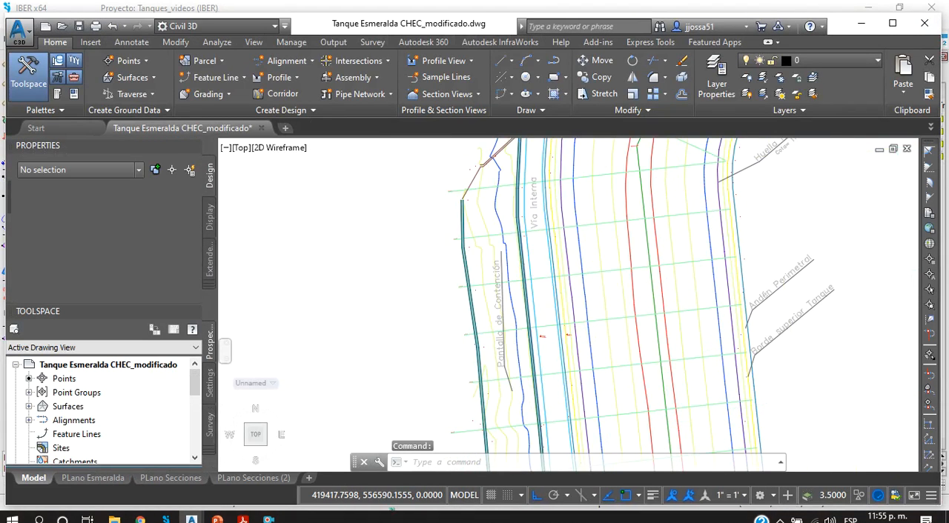
{"action": "scroll", "coordinate": [451, 332], "scroll_direction": "down", "scroll_amount": 2}
{"action": "mouse_move", "coordinate": [509, 274]}
{"action": "middle_mouse_down"}
{"action": "mouse_move", "coordinate": [450, 332]}
{"action": "mouse_move", "coordinate": [432, 326]}
{"action": "mouse_move", "coordinate": [543, 299]}
{"action": "mouse_move", "coordinate": [555, 314]}
{"action": "middle_mouse_up"}
{"action": "scroll", "coordinate": [470, 311], "scroll_direction": "up", "scroll_amount": 12}
{"action": "scroll", "coordinate": [545, 271], "scroll_direction": "up", "scroll_amount": 7}
Step: Try to measure the vertical distance from the tank floor toward the N.A. water line in the cross-section with DIST
{"action": "type", "text": "dist"}
{"action": "key", "text": "Return"}
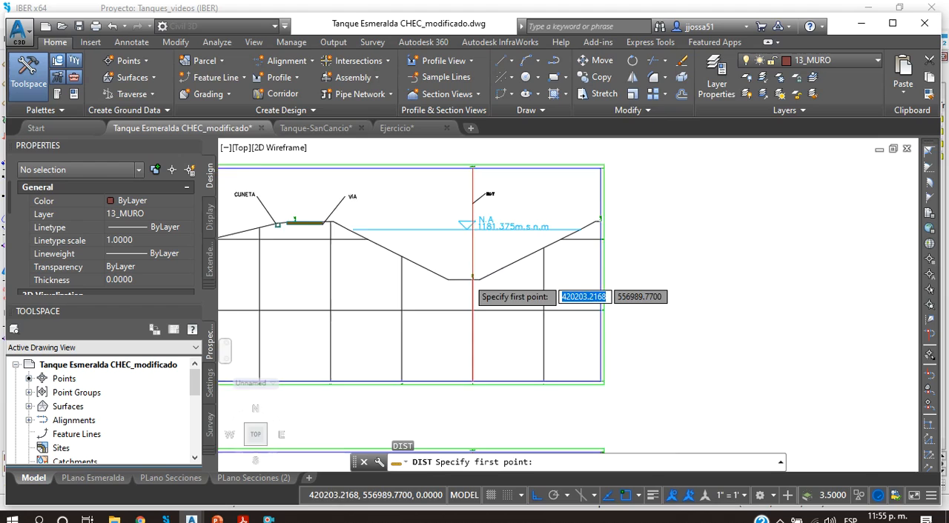
{"action": "scroll", "coordinate": [465, 279], "scroll_direction": "up", "scroll_amount": 3}
{"action": "left_click", "coordinate": [454, 268]}
{"action": "scroll", "coordinate": [450, 229], "scroll_direction": "up", "scroll_amount": 2}
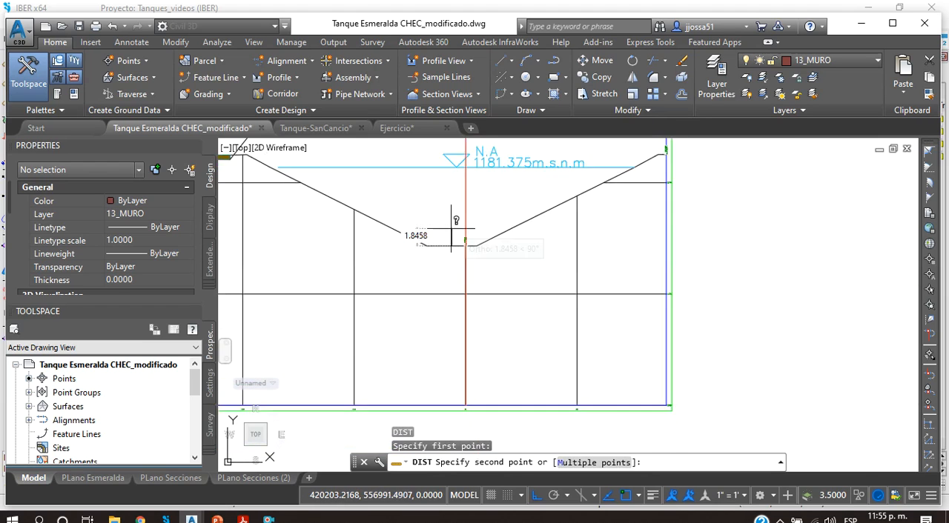
{"action": "middle_click_drag", "start_coordinate": [451, 236], "coordinate": [461, 313]}
{"action": "key", "text": "Escape"}
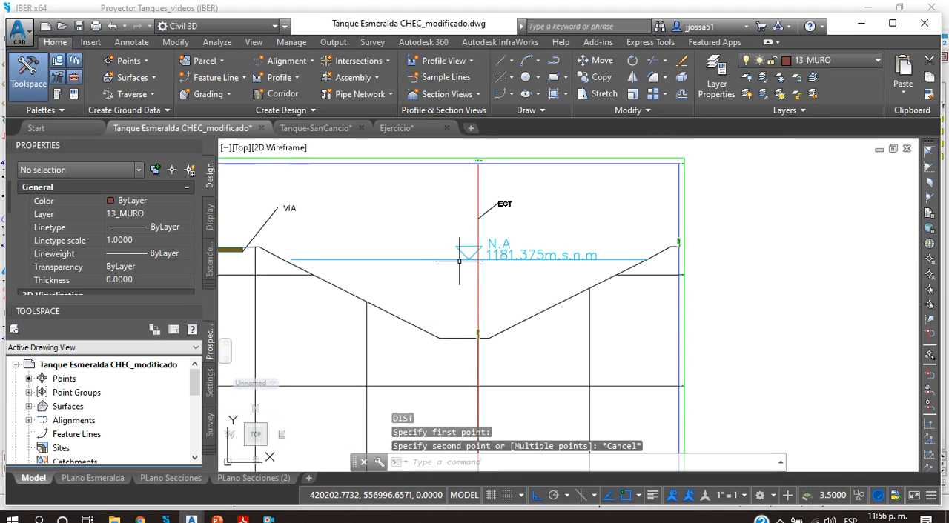
Step: Check the water depth above both side slopes by measuring vertically toward the N.A. water line with DIST, ending each measurement
{"action": "key", "text": "Return"}
{"action": "key", "text": "Escape"}
{"action": "key", "text": "Return"}
{"action": "key", "text": "Escape"}
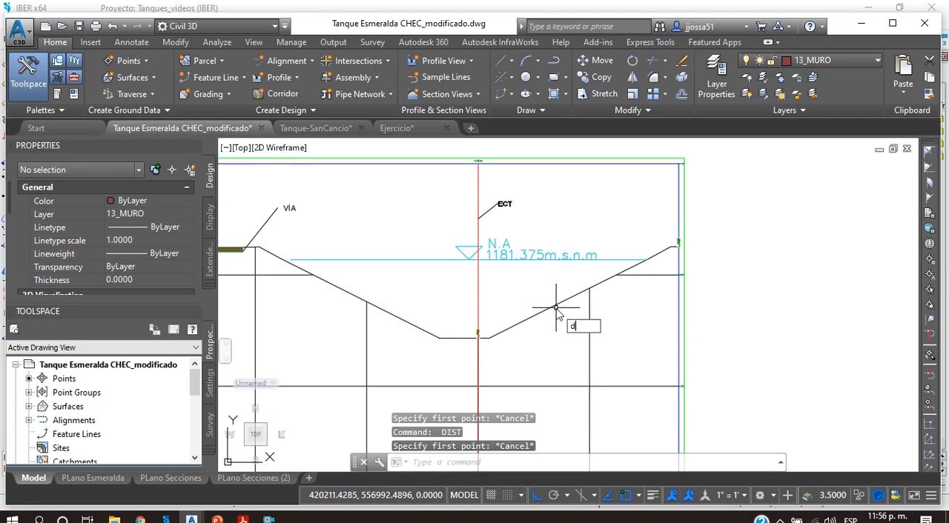
{"action": "key", "text": "Return"}
{"action": "left_click", "coordinate": [555, 304]}
{"action": "key", "text": "Escape"}
{"action": "key", "text": "Return"}
{"action": "left_click", "coordinate": [550, 299]}
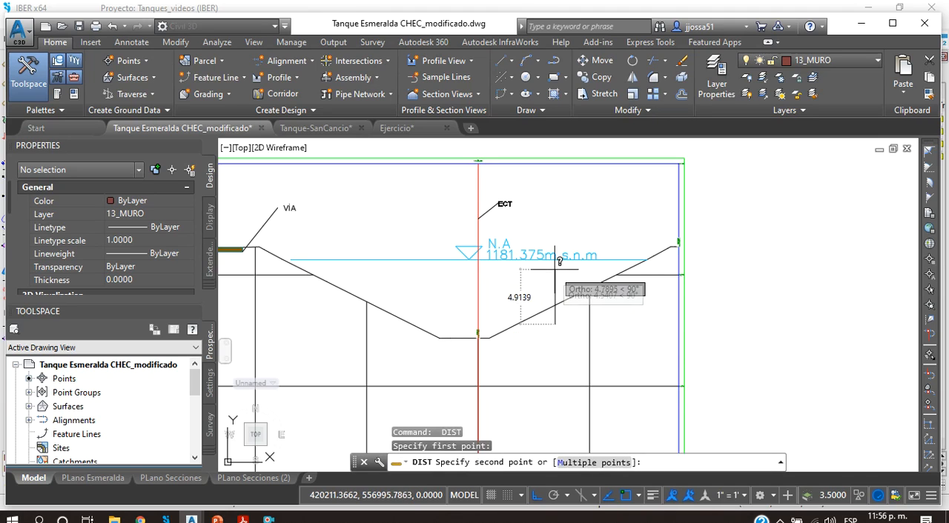
{"action": "key", "text": "Escape"}
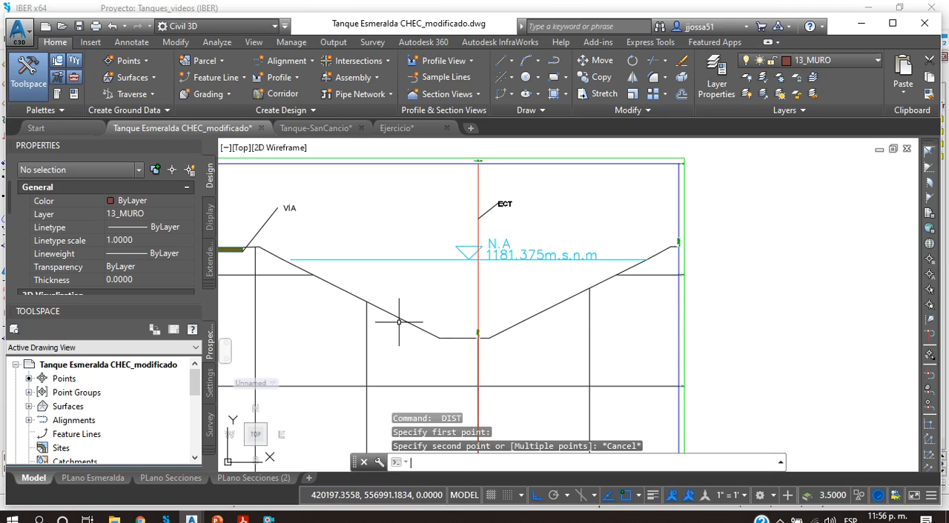
{"action": "key", "text": "Return"}
{"action": "left_click", "coordinate": [377, 318]}
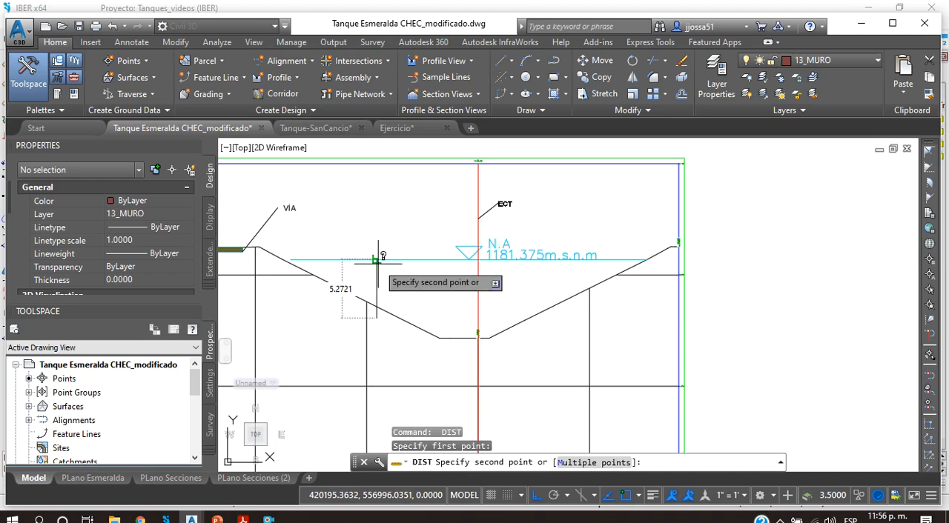
{"action": "key", "text": "Escape"}
Step: Switch back to IBER and set the hydrodynamic Condición Inicial 2D to Calado with a depth of 7 m
{"action": "left_click", "coordinate": [858, 33]}
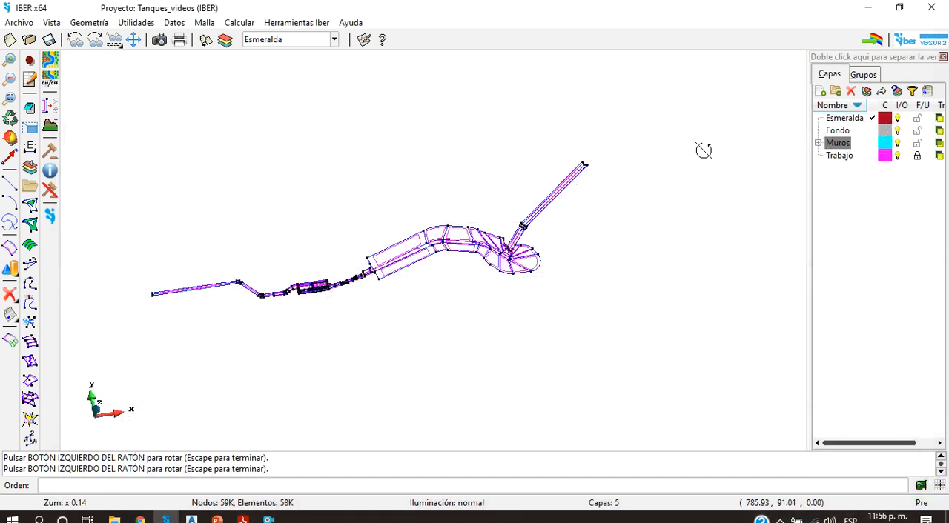
{"action": "left_click", "coordinate": [177, 23]}
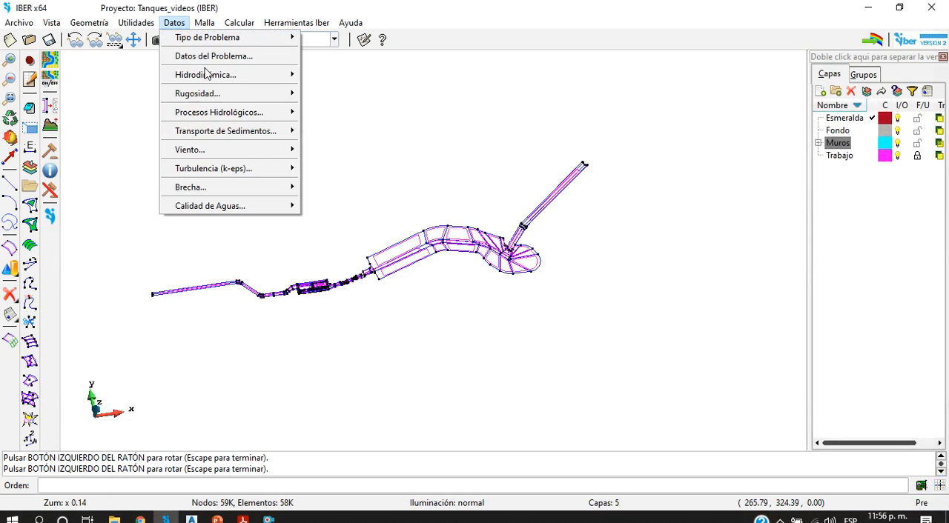
{"action": "left_click", "coordinate": [366, 87]}
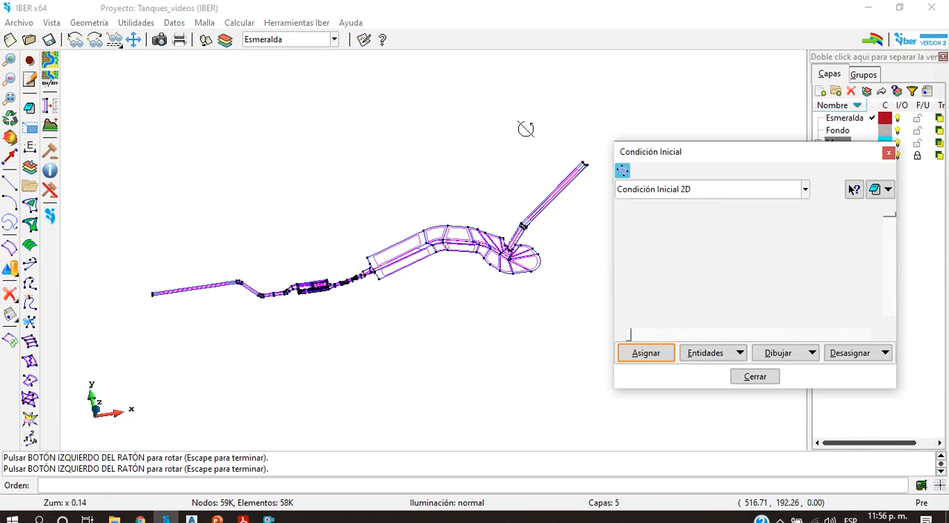
{"action": "left_click", "coordinate": [705, 211]}
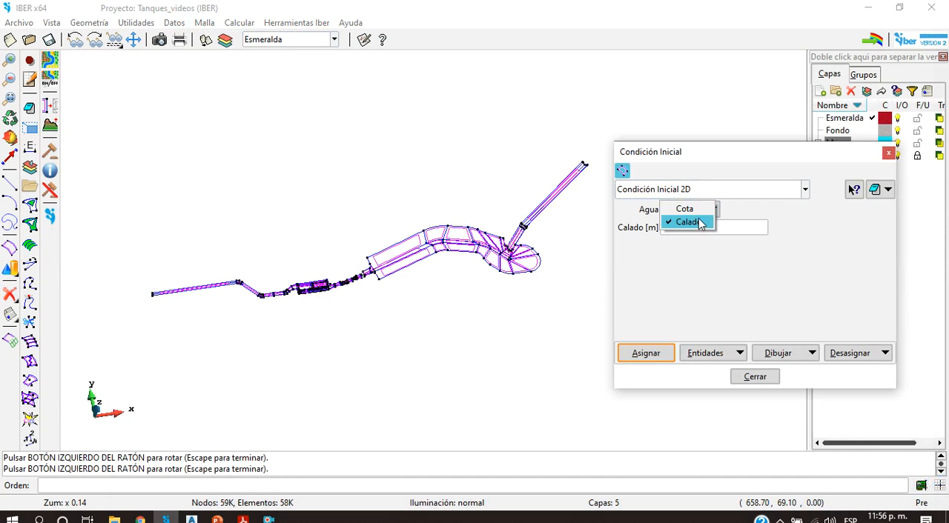
{"action": "left_click", "coordinate": [688, 222]}
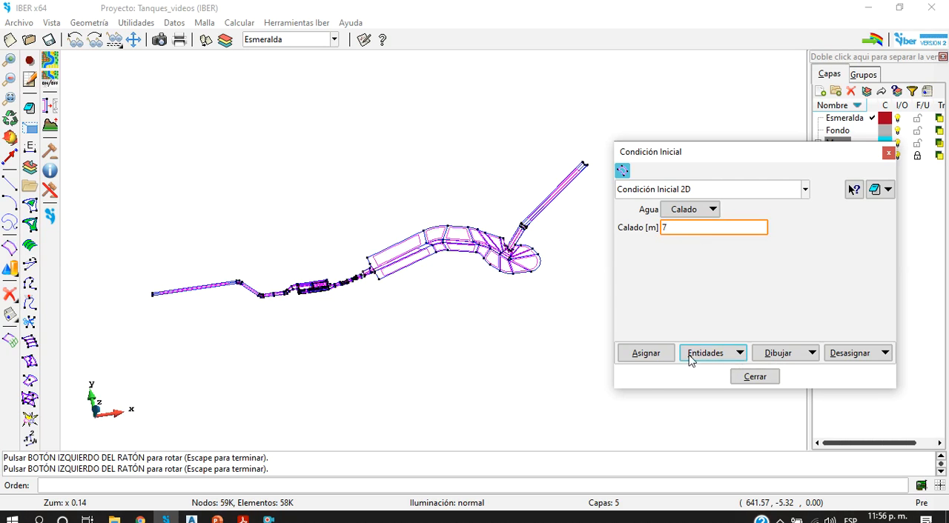
Step: Try to assign the 7 m Calado to the tank's central floor surfaces, deselecting the wrongly picked side-slope panel at the bend
{"action": "left_click", "coordinate": [646, 353]}
{"action": "scroll", "coordinate": [394, 252], "scroll_direction": "up", "scroll_amount": 5}
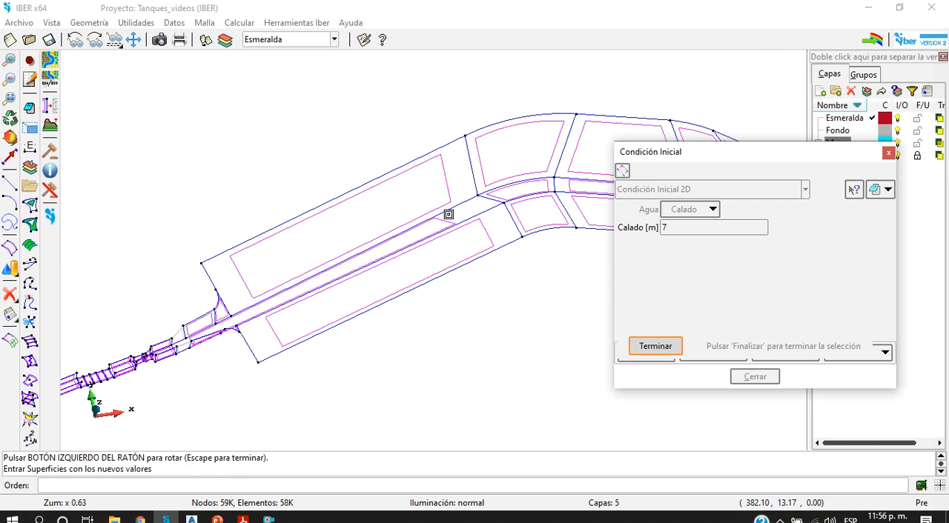
{"action": "left_click", "coordinate": [448, 214]}
{"action": "left_click", "coordinate": [488, 194]}
{"action": "scroll", "coordinate": [489, 194], "scroll_direction": "down", "scroll_amount": 6}
{"action": "scroll", "coordinate": [534, 214], "scroll_direction": "up", "scroll_amount": 6}
{"action": "left_click", "coordinate": [534, 214]}
{"action": "left_click", "coordinate": [529, 235]}
{"action": "left_click", "coordinate": [484, 210]}
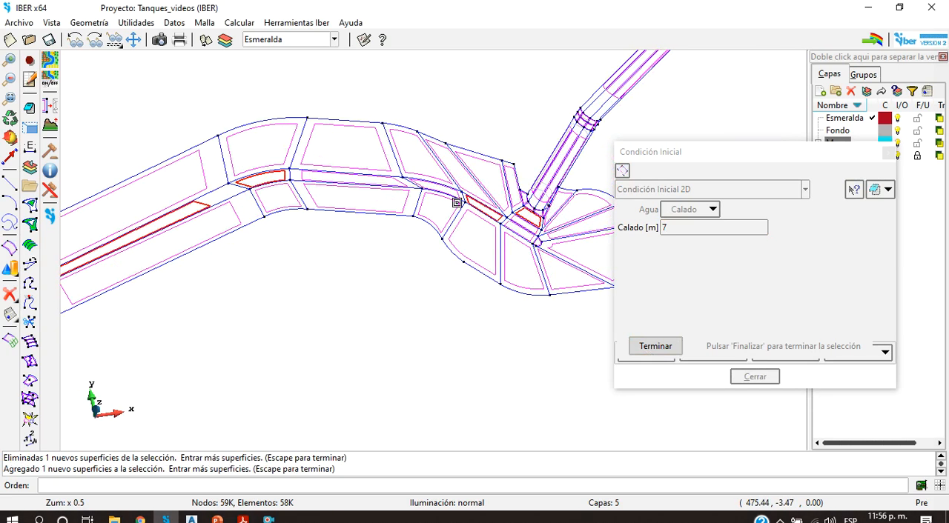
{"action": "left_click", "coordinate": [449, 187]}
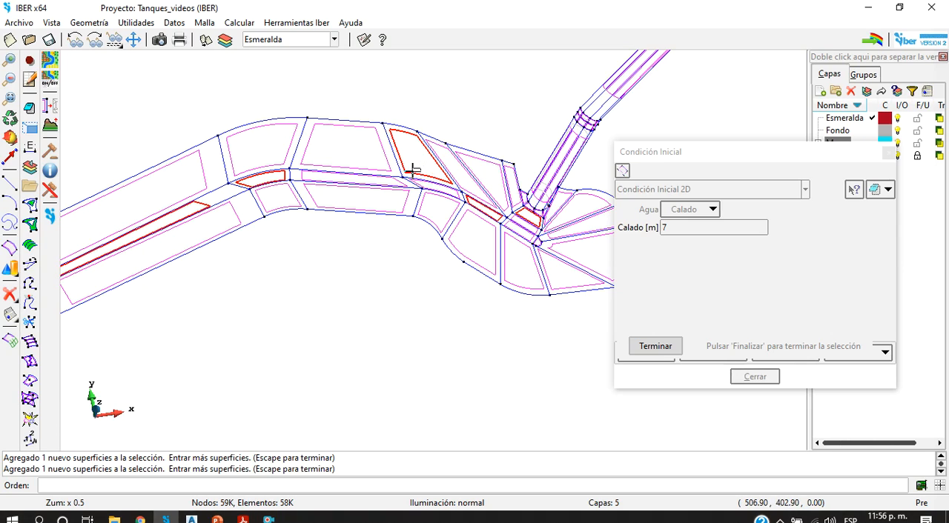
{"action": "left_click", "coordinate": [414, 171]}
{"action": "left_click", "coordinate": [411, 186]}
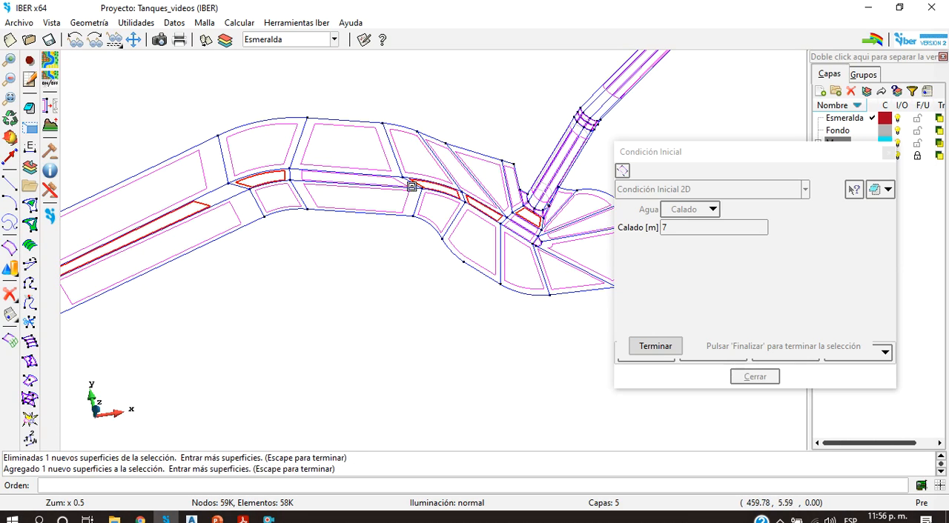
{"action": "left_click", "coordinate": [401, 182]}
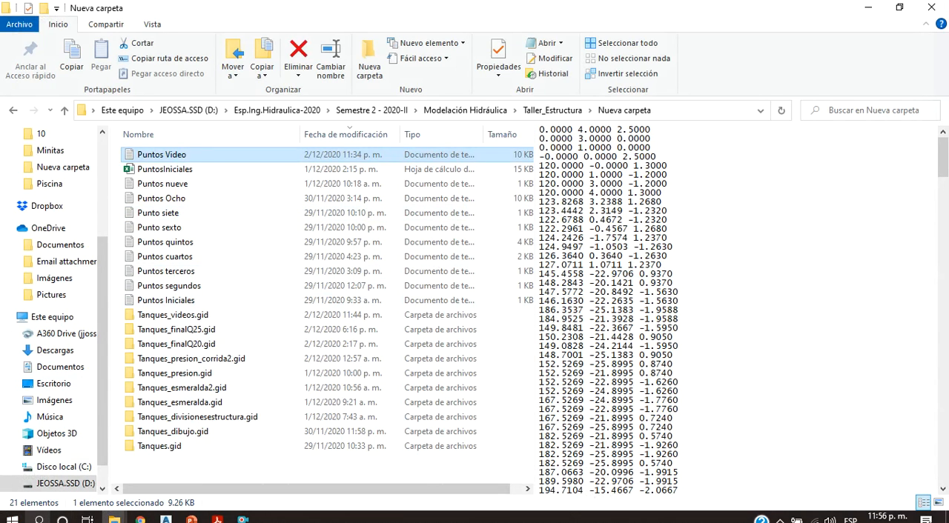
Step: Launch Iber 2.5.2 and open the Tanques_finalQ20 project
{"action": "left_click", "coordinate": [39, 519]}
{"action": "type", "text": "iber"}
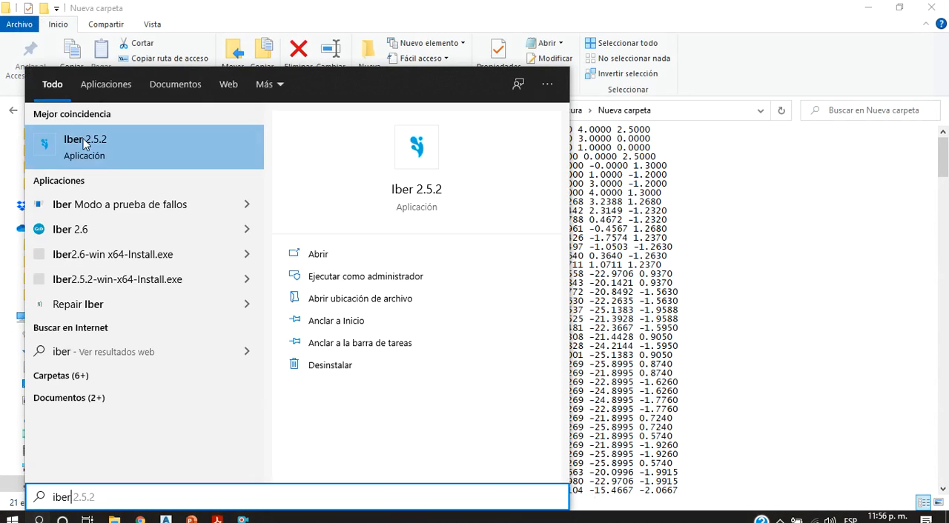
{"action": "left_click", "coordinate": [135, 152]}
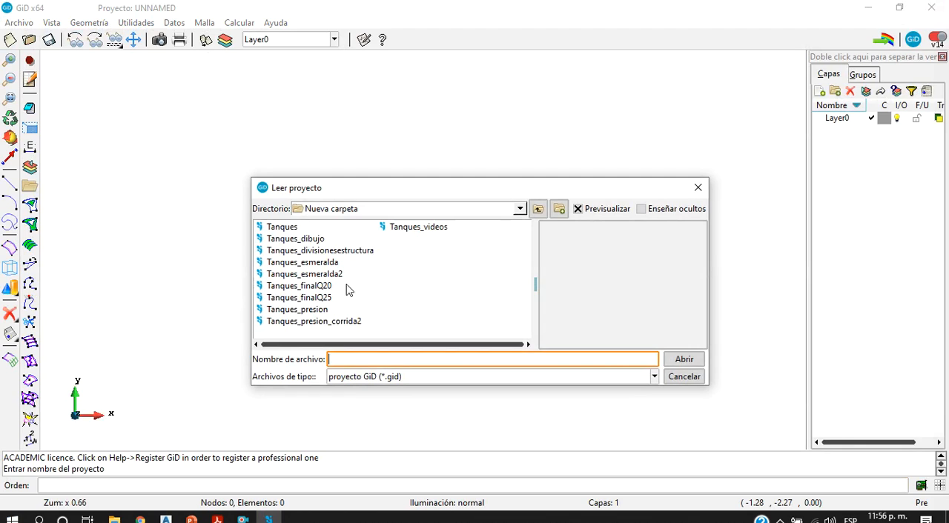
{"action": "left_click", "coordinate": [315, 299]}
{"action": "left_click", "coordinate": [316, 288]}
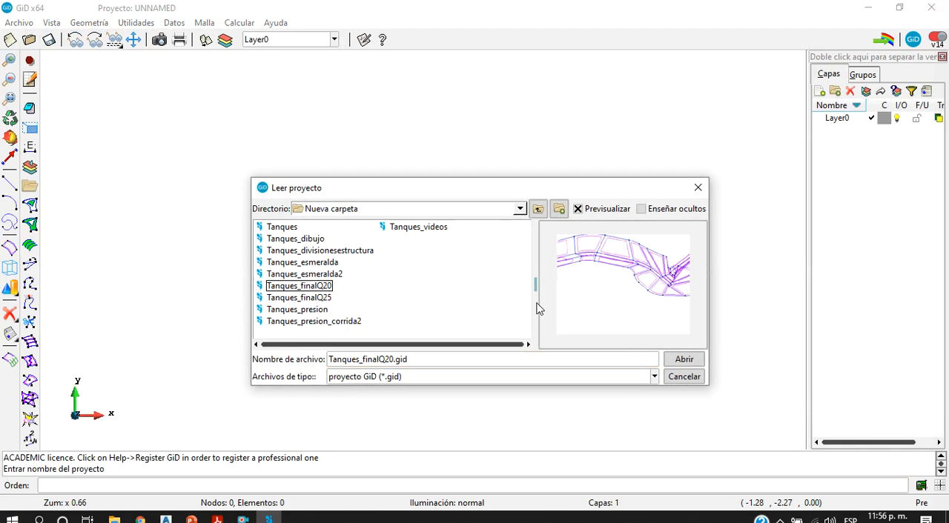
{"action": "left_click", "coordinate": [689, 362]}
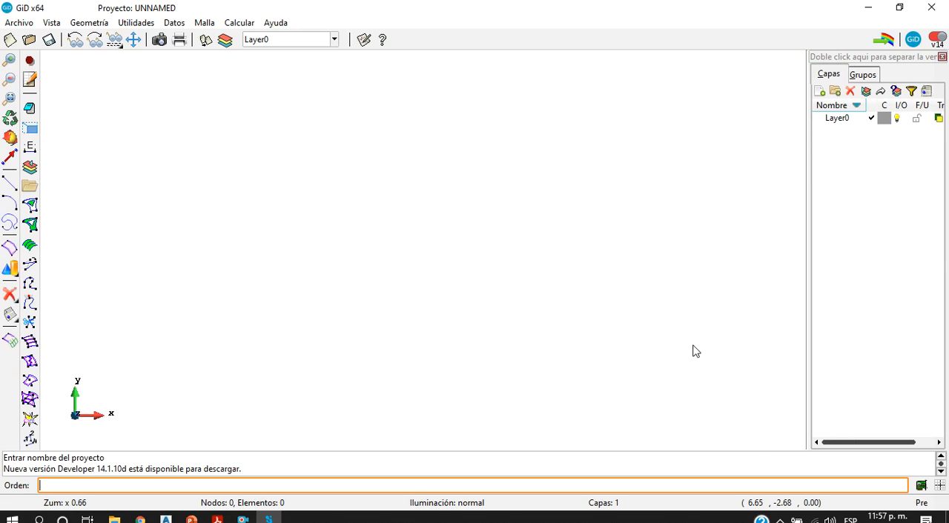
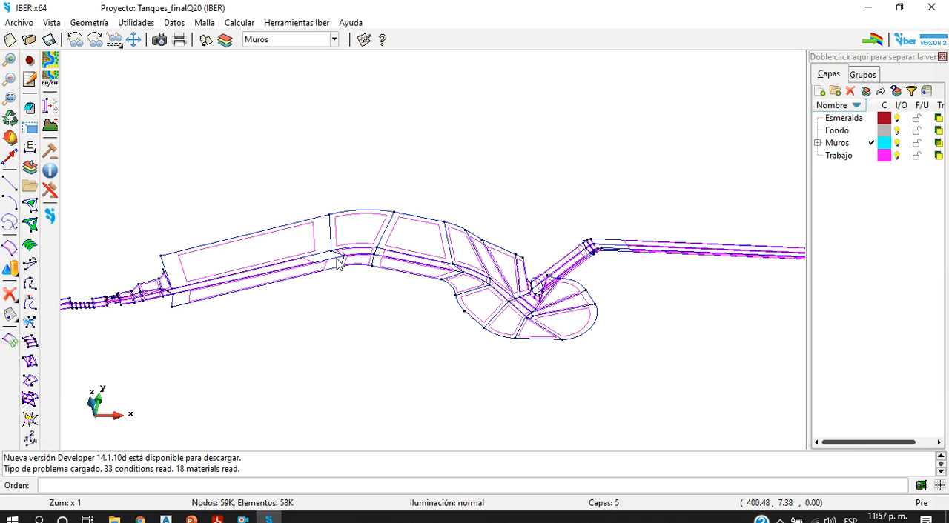
Step: Inspect the Entrada 2D hydrodynamic boundary condition and its Caudal Total time–flow table without changing any values
{"action": "left_click", "coordinate": [174, 23]}
{"action": "mouse_move", "coordinate": [222, 75]}
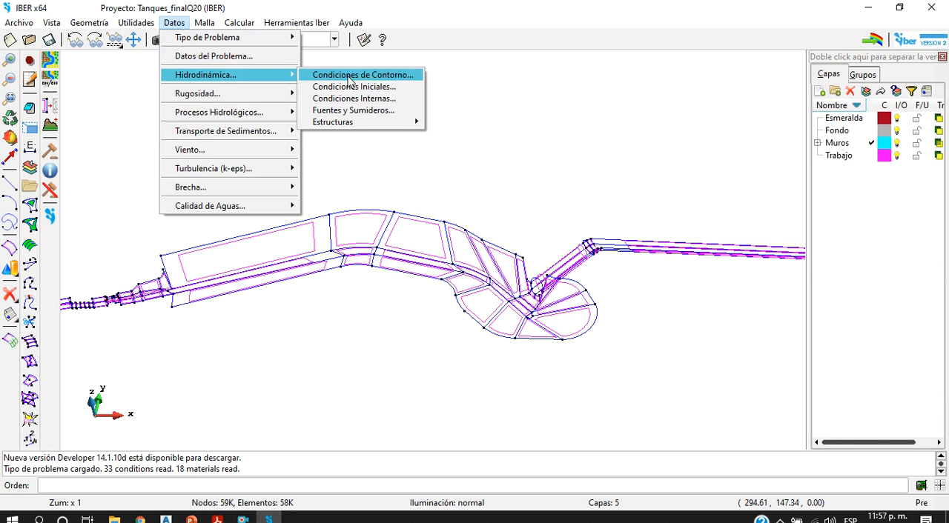
{"action": "left_click", "coordinate": [389, 77]}
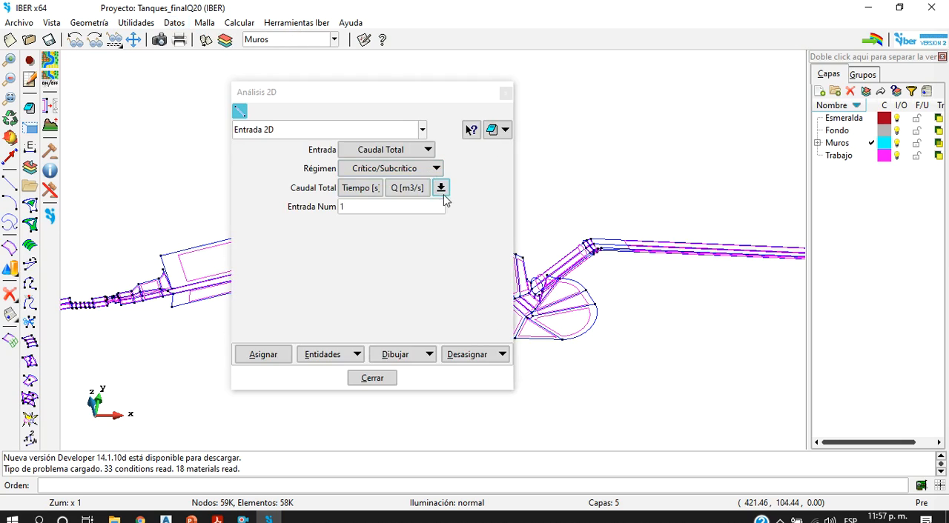
{"action": "left_click", "coordinate": [440, 188]}
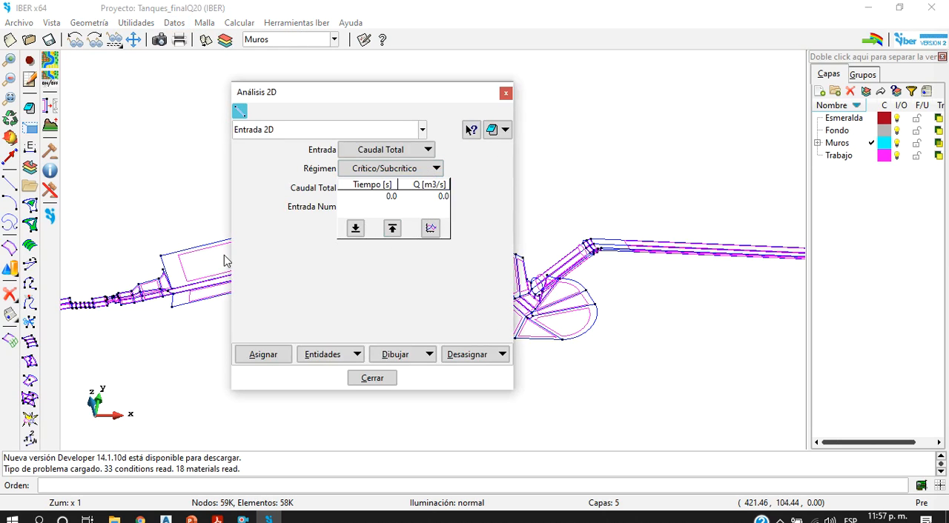
{"action": "left_click", "coordinate": [514, 93]}
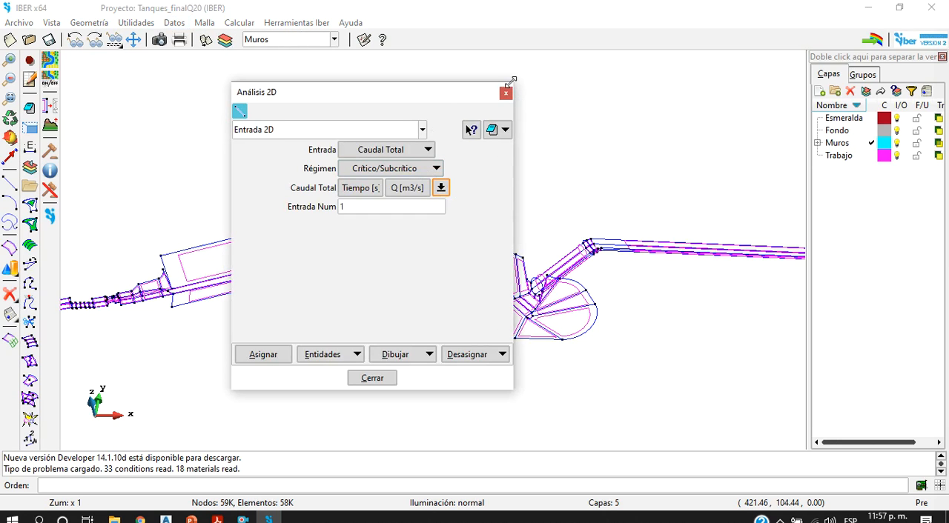
{"action": "left_click", "coordinate": [506, 93]}
Step: Display the assigned Entrada 2D boundary condition by colours and examine the channel's inlet end, ending the display when done
{"action": "scroll", "coordinate": [489, 218], "scroll_direction": "down", "scroll_amount": 3}
{"action": "scroll", "coordinate": [227, 240], "scroll_direction": "up", "scroll_amount": 3}
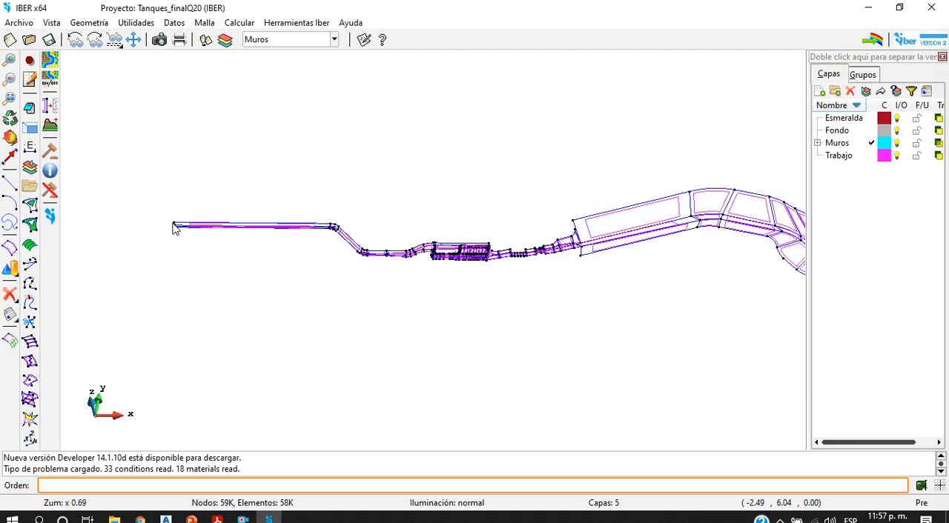
{"action": "scroll", "coordinate": [277, 220], "scroll_direction": "down", "scroll_amount": 3}
{"action": "scroll", "coordinate": [641, 220], "scroll_direction": "up", "scroll_amount": 5}
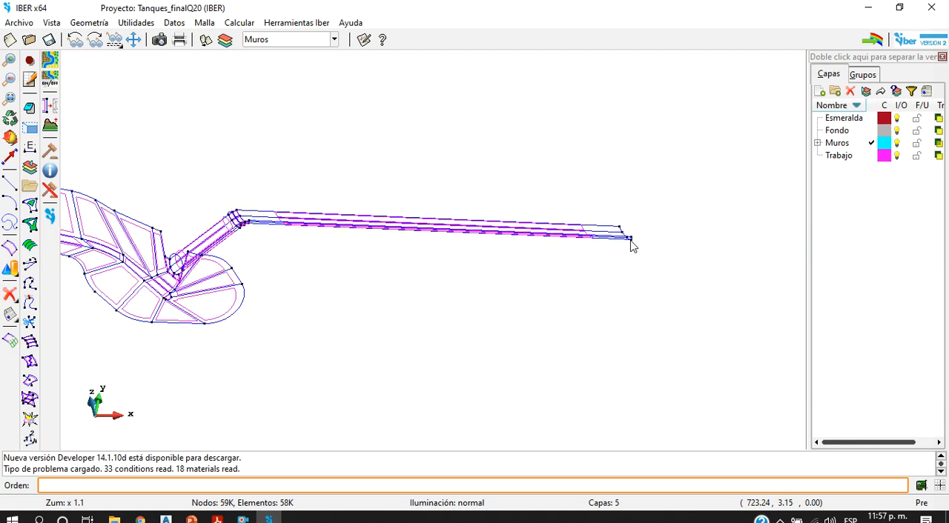
{"action": "scroll", "coordinate": [630, 245], "scroll_direction": "down", "scroll_amount": 5}
{"action": "scroll", "coordinate": [312, 267], "scroll_direction": "down", "scroll_amount": 2}
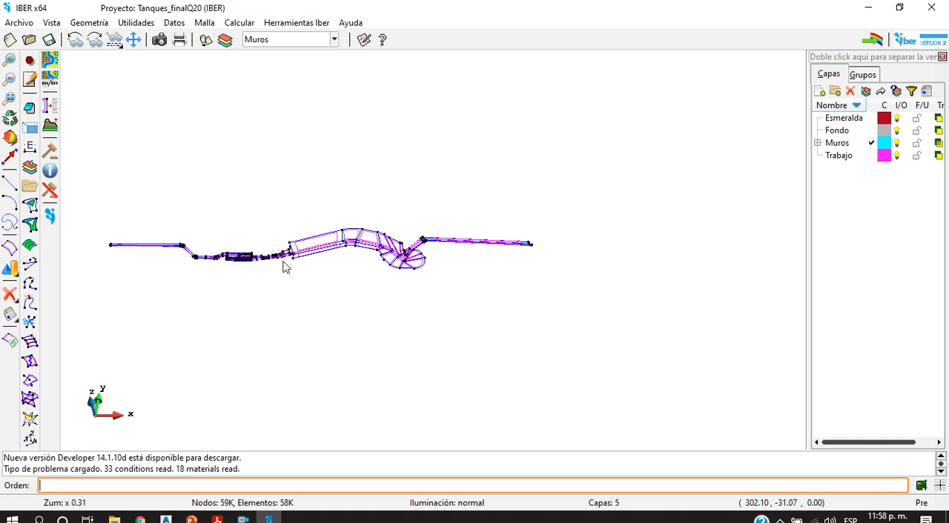
{"action": "left_click", "coordinate": [182, 24]}
{"action": "key", "text": "Right"}
{"action": "mouse_move", "coordinate": [168, 26]}
{"action": "mouse_move", "coordinate": [222, 73]}
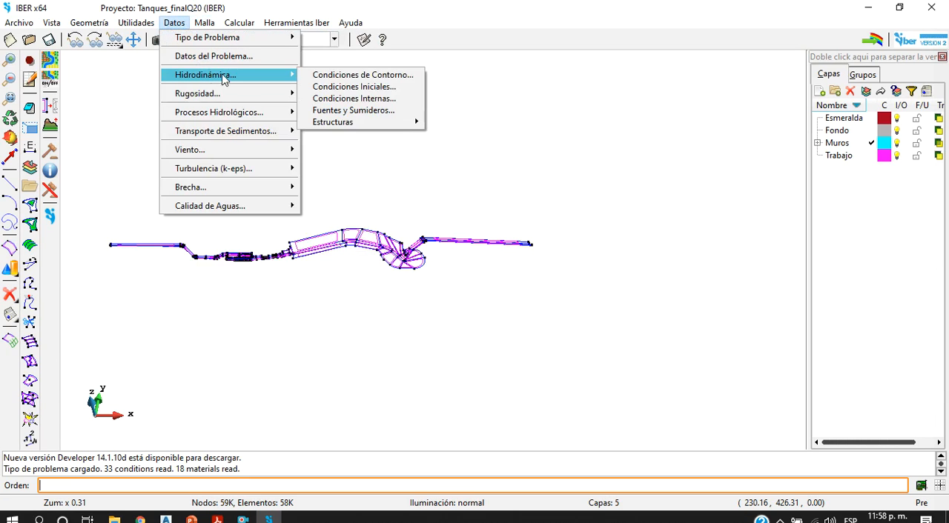
{"action": "left_click", "coordinate": [363, 76]}
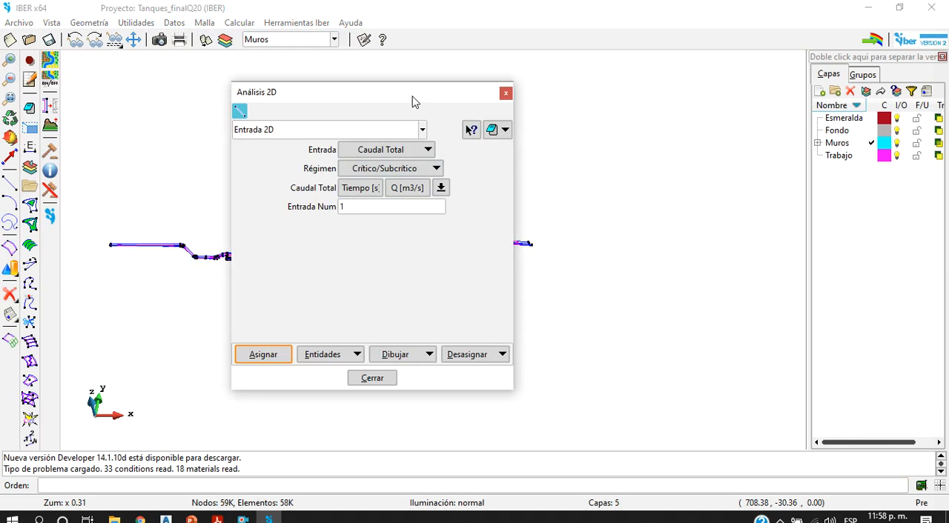
{"action": "left_click_drag", "start_coordinate": [413, 98], "coordinate": [723, 69]}
{"action": "left_click", "coordinate": [723, 324]}
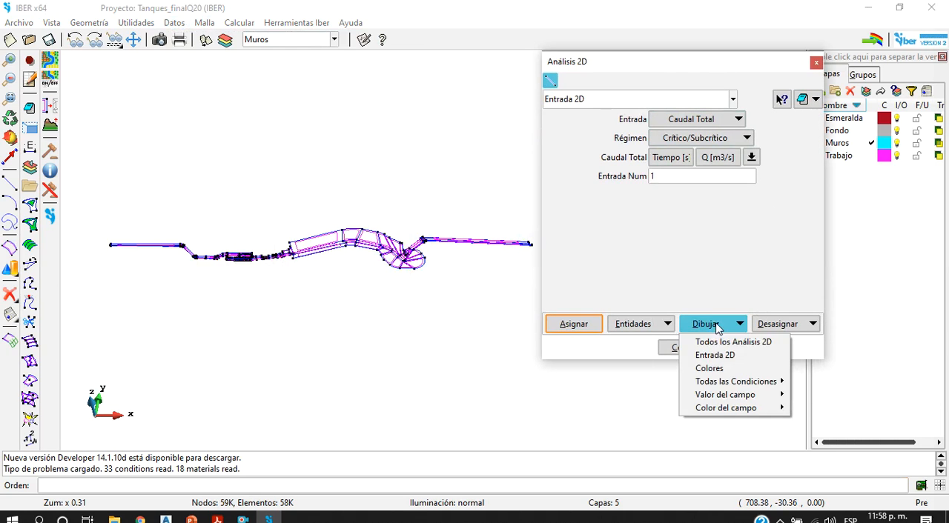
{"action": "left_click", "coordinate": [711, 365]}
{"action": "scroll", "coordinate": [81, 243], "scroll_direction": "up", "scroll_amount": 10}
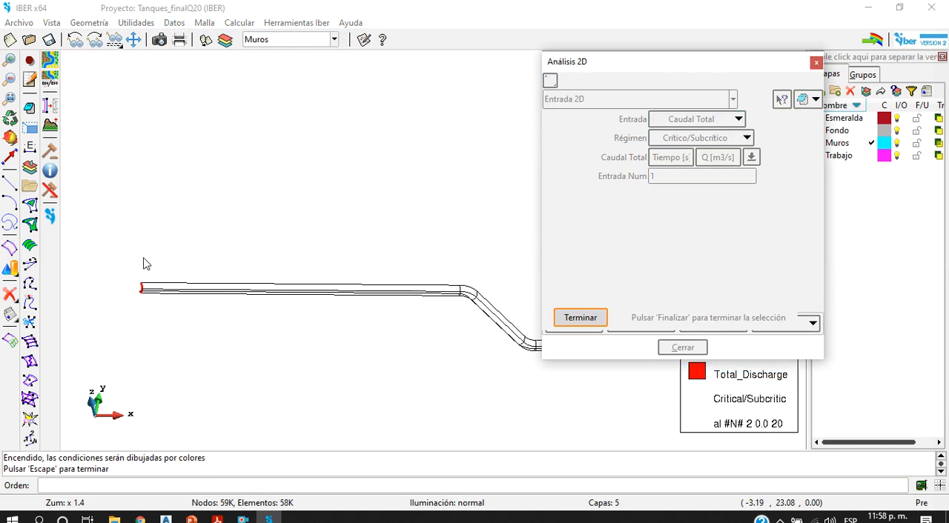
{"action": "scroll", "coordinate": [151, 324], "scroll_direction": "down", "scroll_amount": 12}
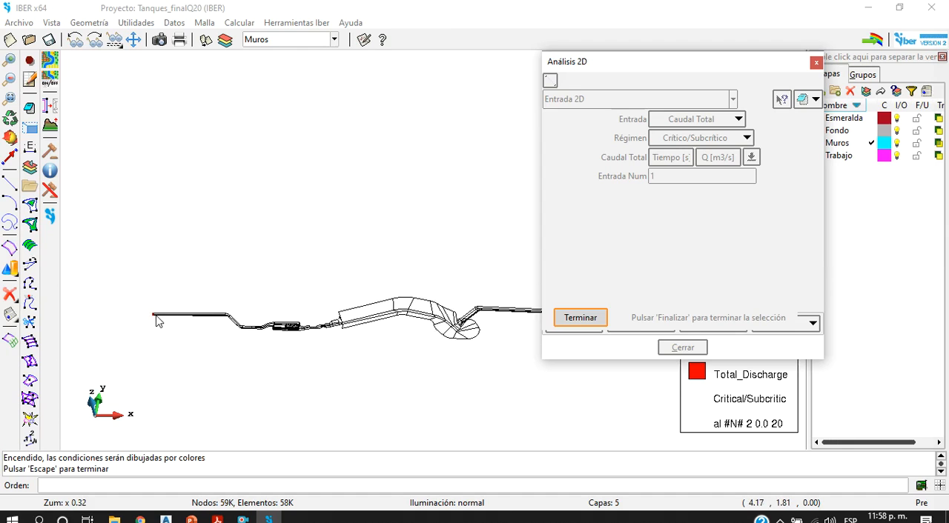
{"action": "scroll", "coordinate": [519, 322], "scroll_direction": "up", "scroll_amount": 8}
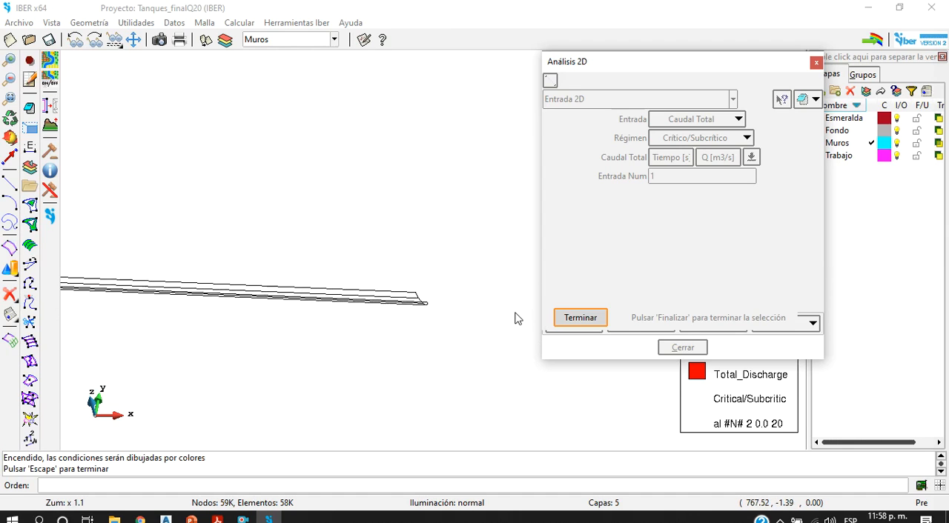
{"action": "left_click", "coordinate": [604, 315]}
Step: Display the assigned Salida 2D boundary condition by colours, examine the channel's outlet end, and close the boundary conditions
{"action": "left_click", "coordinate": [645, 99]}
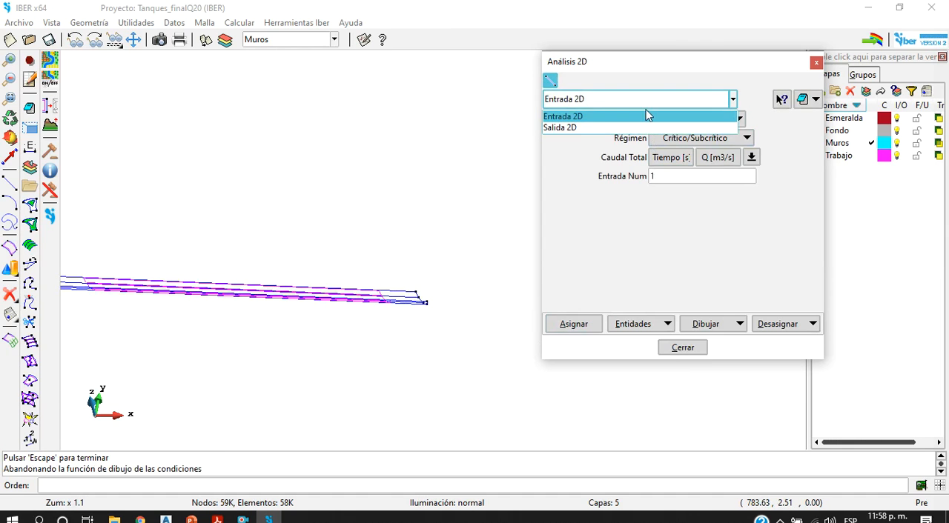
{"action": "left_click", "coordinate": [646, 127]}
{"action": "left_click", "coordinate": [706, 324]}
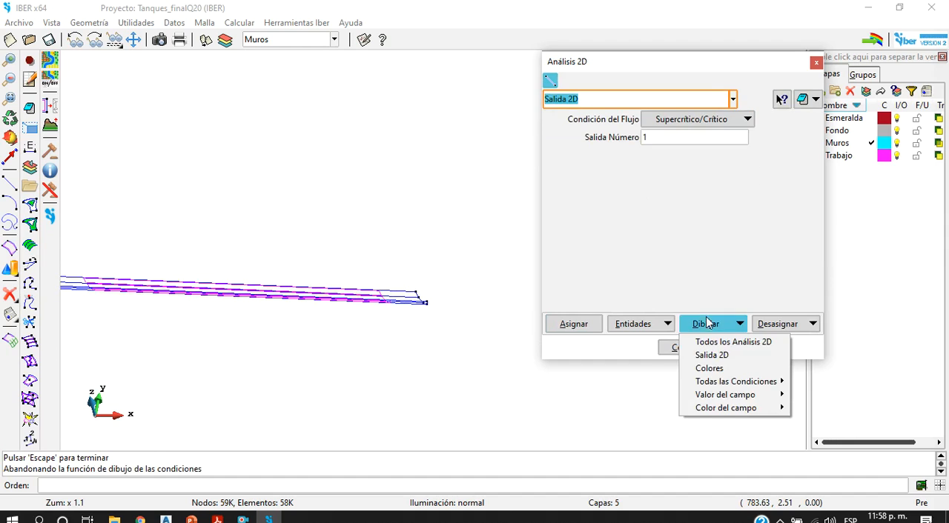
{"action": "left_click", "coordinate": [708, 368]}
{"action": "scroll", "coordinate": [439, 315], "scroll_direction": "down", "scroll_amount": 6}
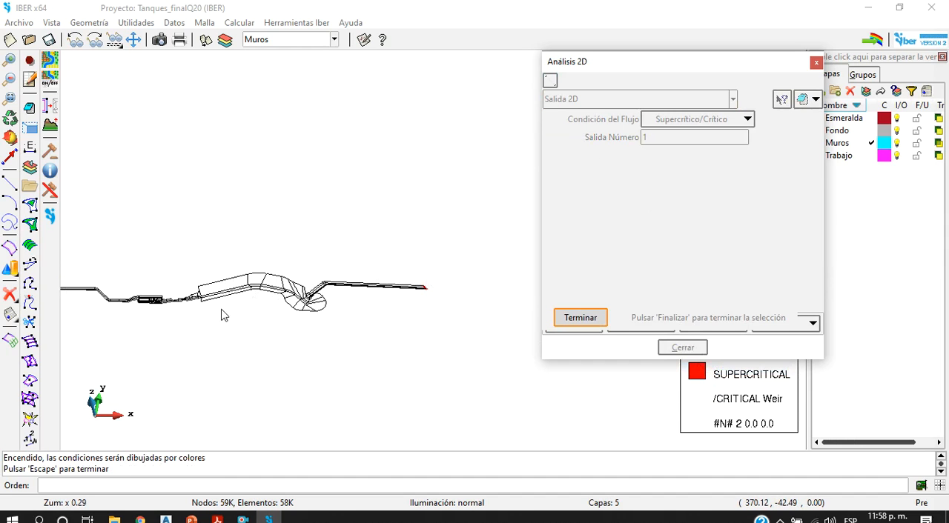
{"action": "left_click", "coordinate": [598, 318]}
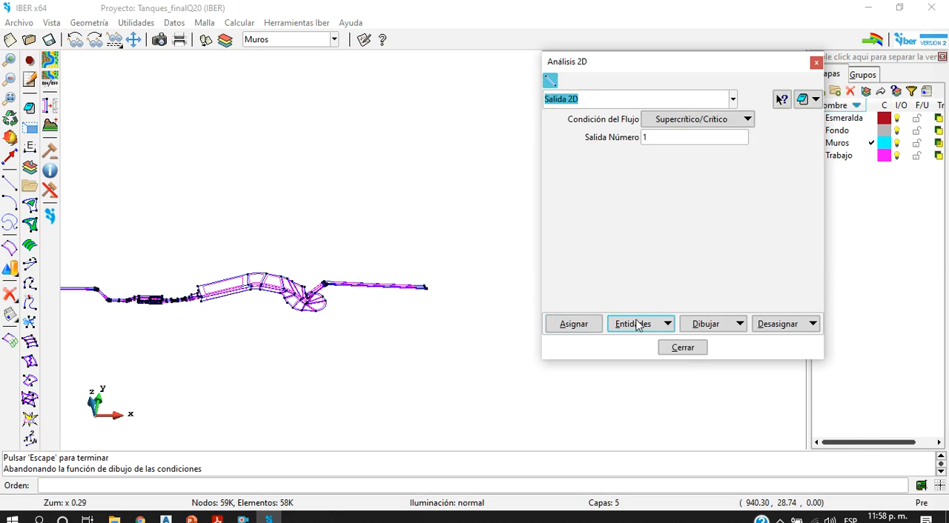
{"action": "left_click", "coordinate": [676, 349]}
Step: Start assigning a structured mesh size to surfaces and select all surfaces of the whole model
{"action": "scroll", "coordinate": [373, 240], "scroll_direction": "down", "scroll_amount": 2}
{"action": "scroll", "coordinate": [215, 279], "scroll_direction": "up", "scroll_amount": 3}
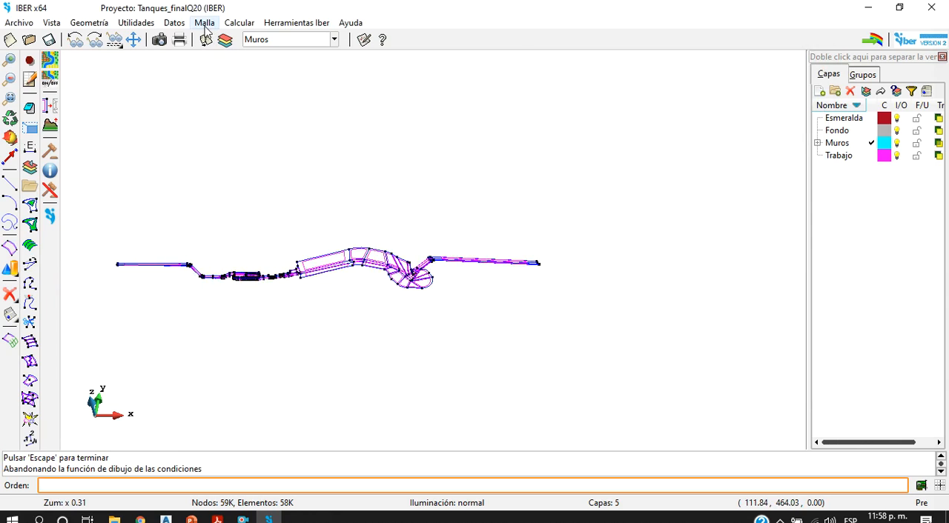
{"action": "left_click", "coordinate": [176, 24]}
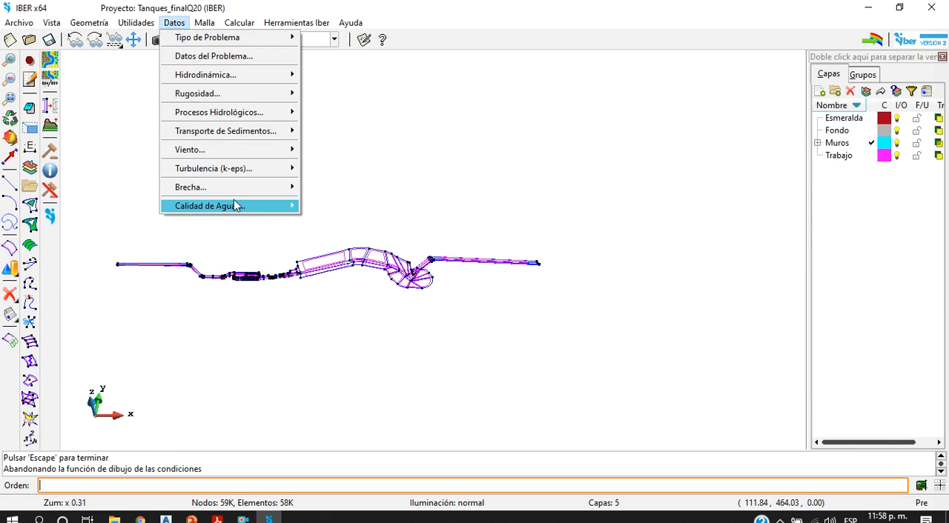
{"action": "mouse_move", "coordinate": [204, 23]}
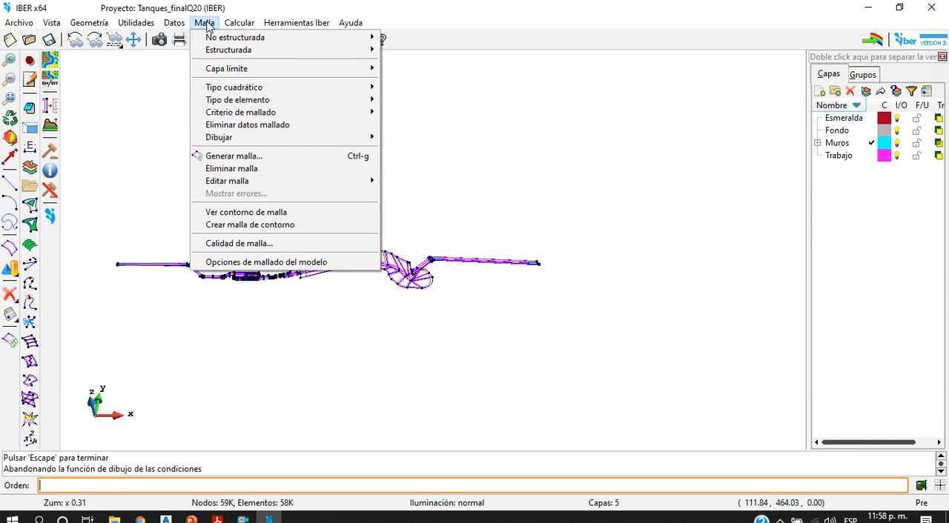
{"action": "mouse_move", "coordinate": [230, 54]}
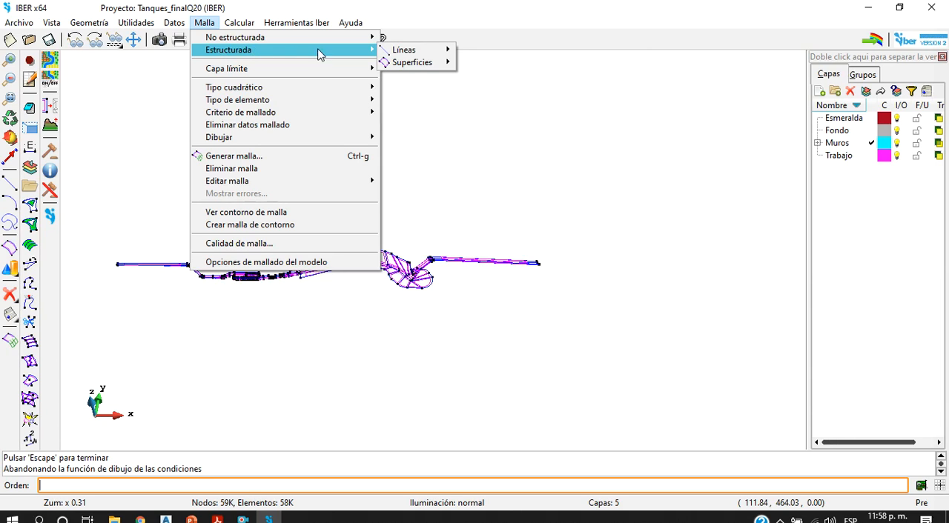
{"action": "mouse_move", "coordinate": [426, 65]}
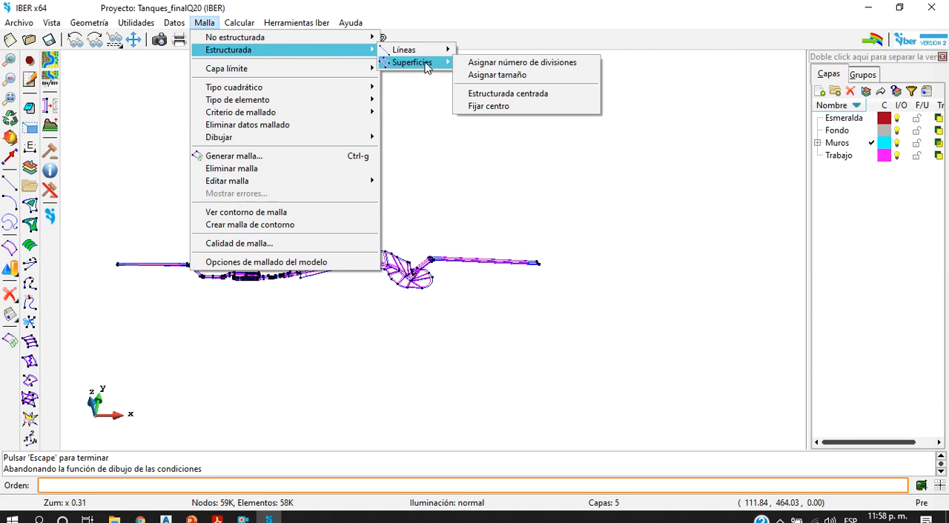
{"action": "left_click", "coordinate": [499, 77]}
{"action": "left_click", "coordinate": [76, 164]}
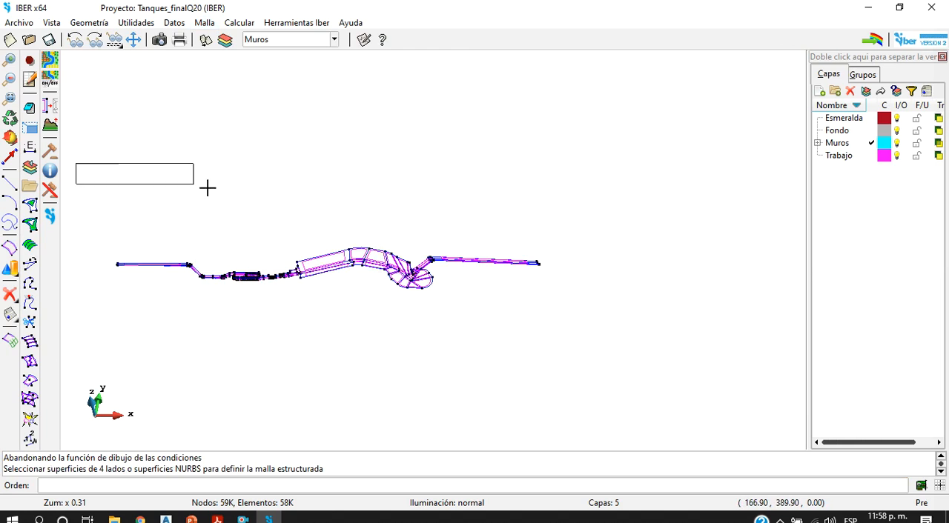
{"action": "left_click", "coordinate": [596, 324]}
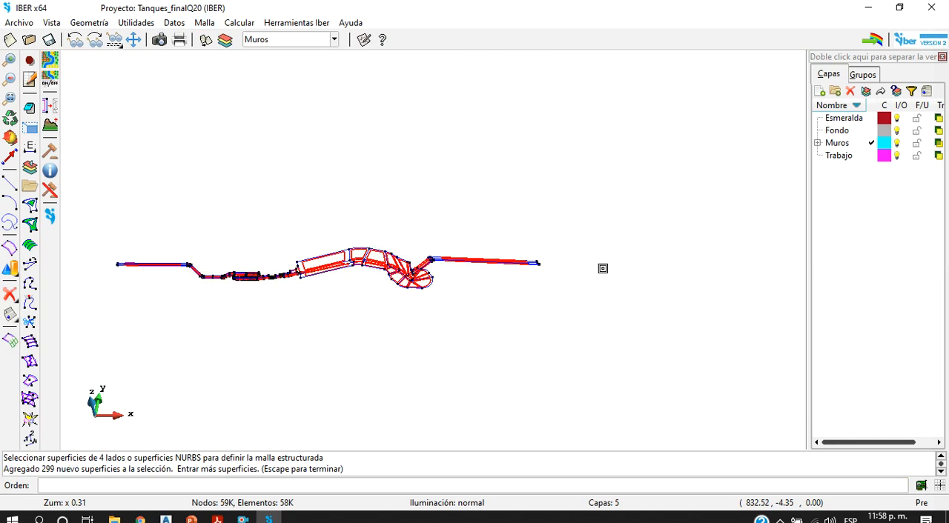
Step: Remove the triangular panel at the rounded end of the tank from the structured mesh surface selection
{"action": "scroll", "coordinate": [455, 296], "scroll_direction": "up", "scroll_amount": 6}
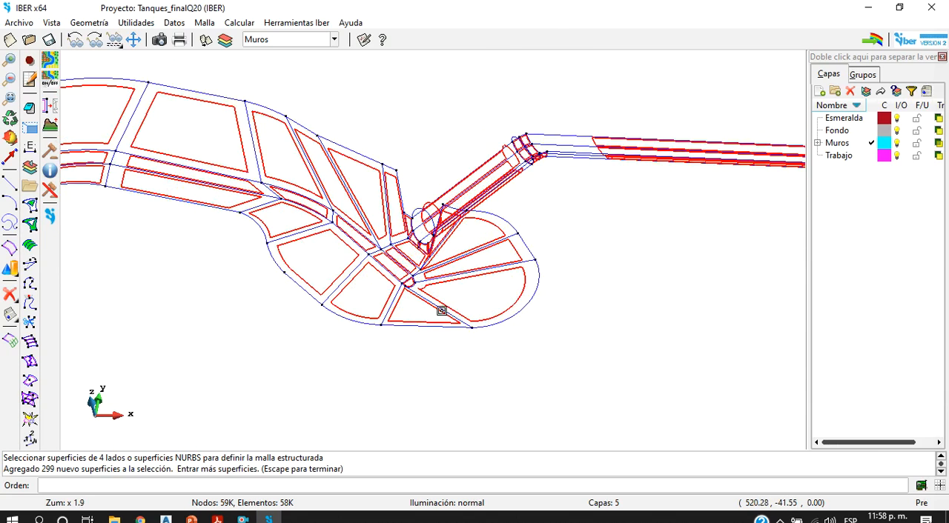
{"action": "scroll", "coordinate": [442, 311], "scroll_direction": "up", "scroll_amount": 3}
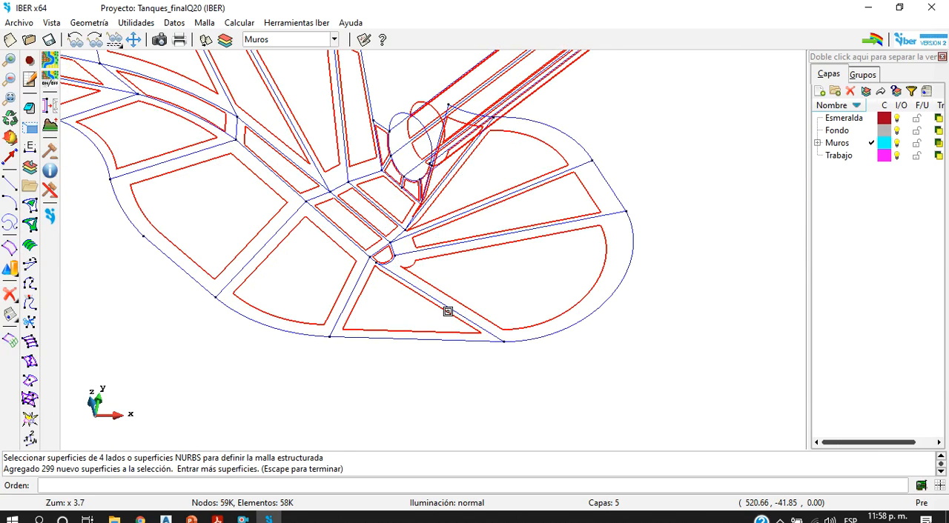
{"action": "left_click", "coordinate": [448, 311], "text": "shift"}
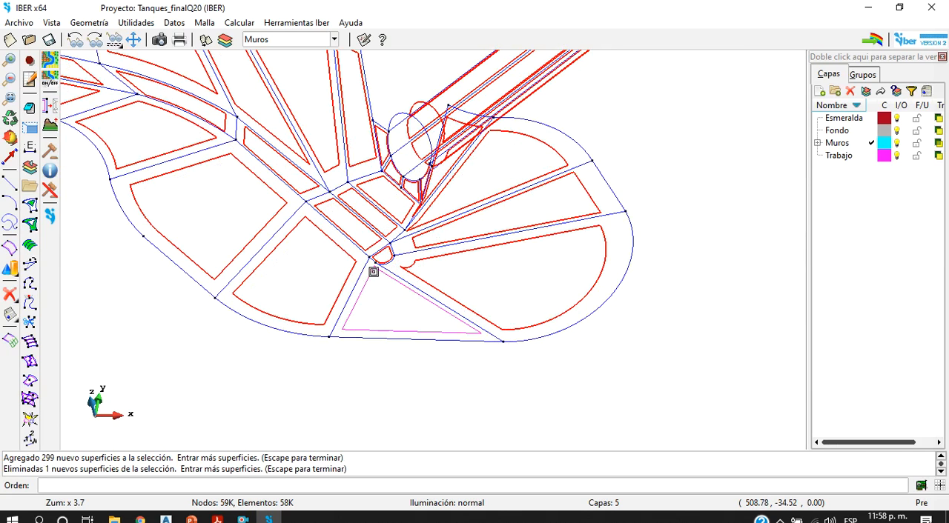
{"action": "scroll", "coordinate": [378, 263], "scroll_direction": "up", "scroll_amount": 4}
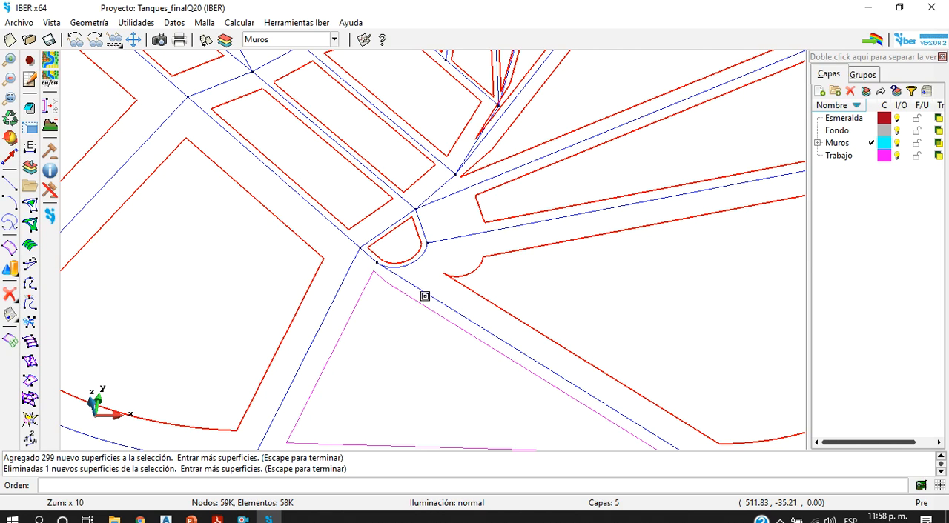
{"action": "scroll", "coordinate": [416, 295], "scroll_direction": "down", "scroll_amount": 2}
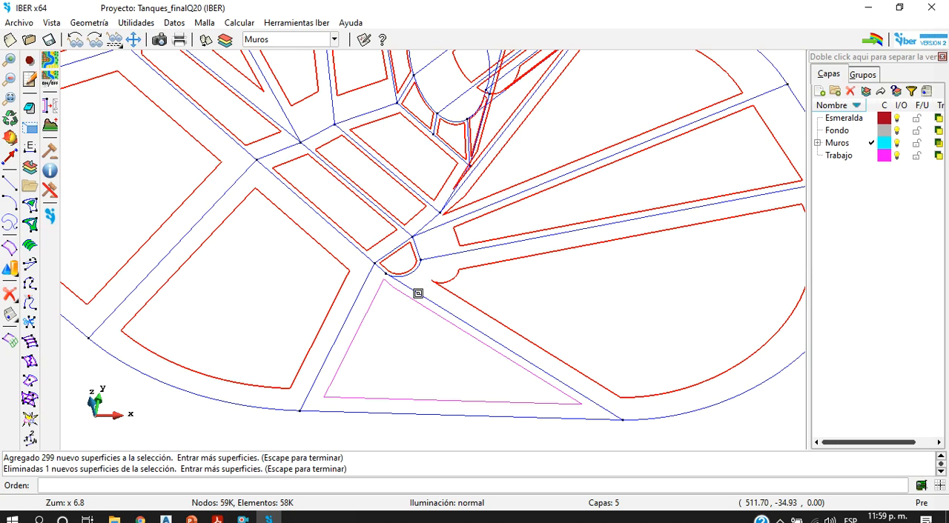
{"action": "scroll", "coordinate": [394, 277], "scroll_direction": "down", "scroll_amount": 8}
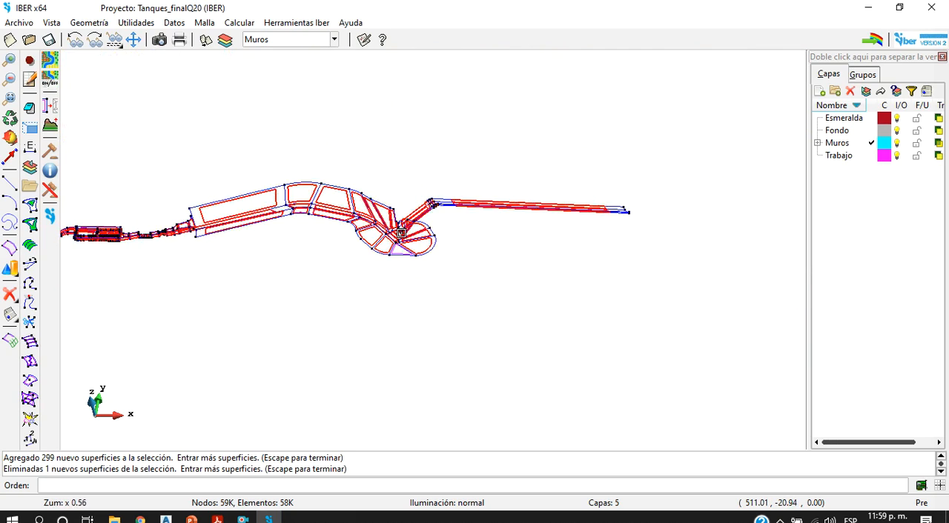
{"action": "scroll", "coordinate": [400, 232], "scroll_direction": "down", "scroll_amount": 1}
Step: Assign a structured mesh size of 1 to all lines of the selected surfaces and finish the size assignment
{"action": "key", "text": "Escape"}
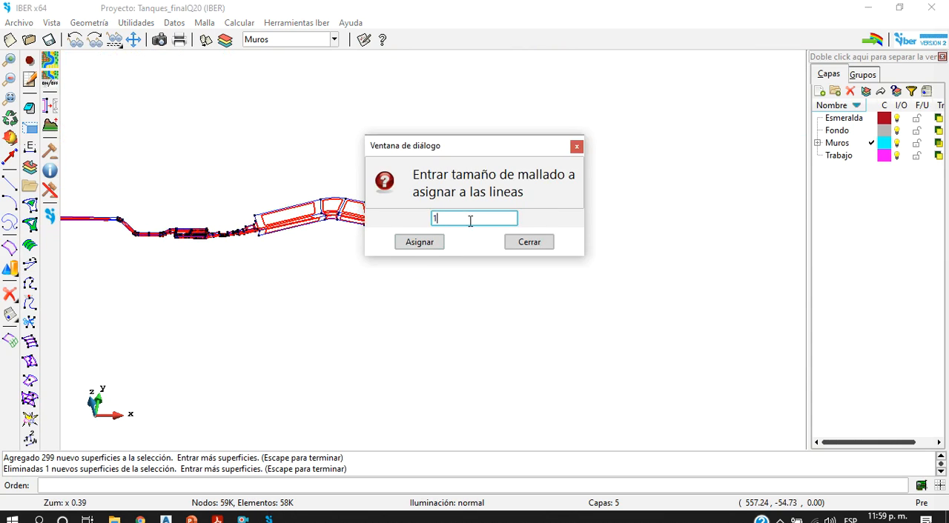
{"action": "left_click", "coordinate": [419, 242]}
{"action": "scroll", "coordinate": [493, 279], "scroll_direction": "down", "scroll_amount": 2}
{"action": "scroll", "coordinate": [492, 279], "scroll_direction": "down", "scroll_amount": 1}
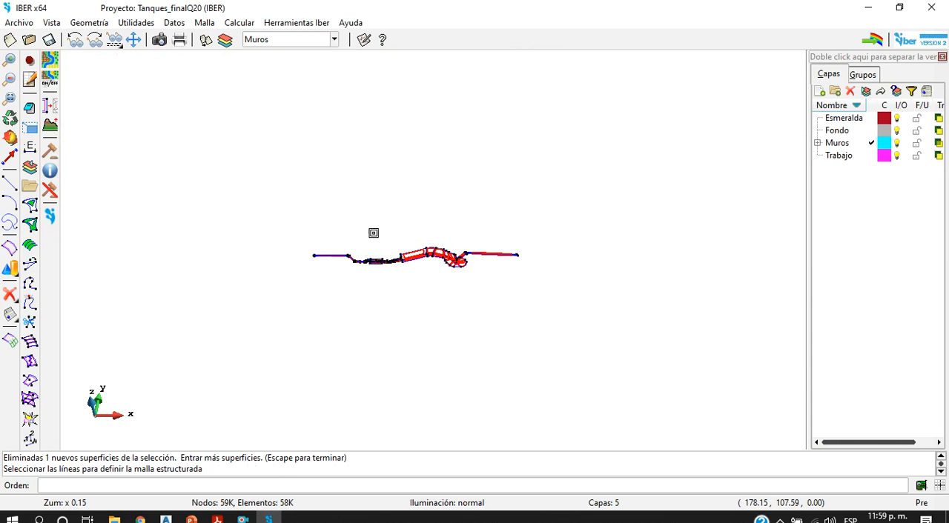
{"action": "left_click", "coordinate": [266, 196]}
{"action": "left_click", "coordinate": [580, 311]}
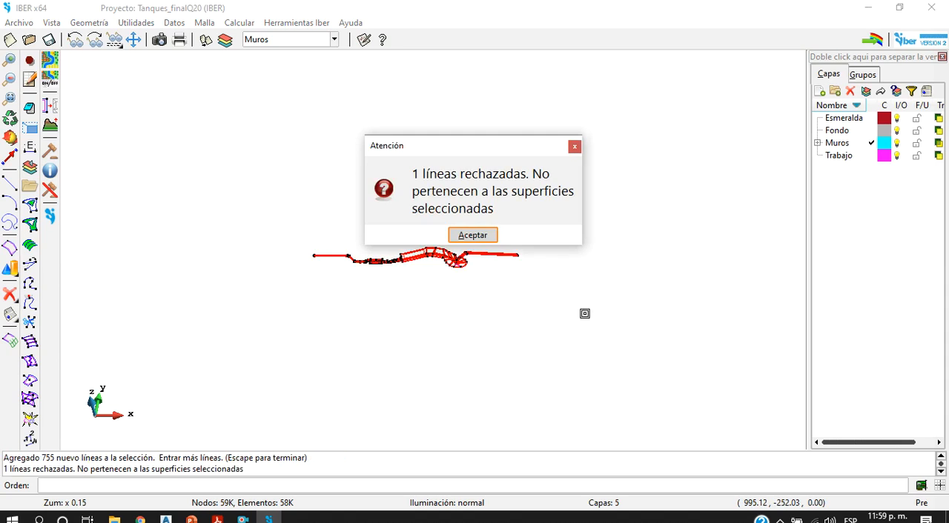
{"action": "left_click", "coordinate": [472, 235]}
{"action": "scroll", "coordinate": [492, 248], "scroll_direction": "up", "scroll_amount": 4}
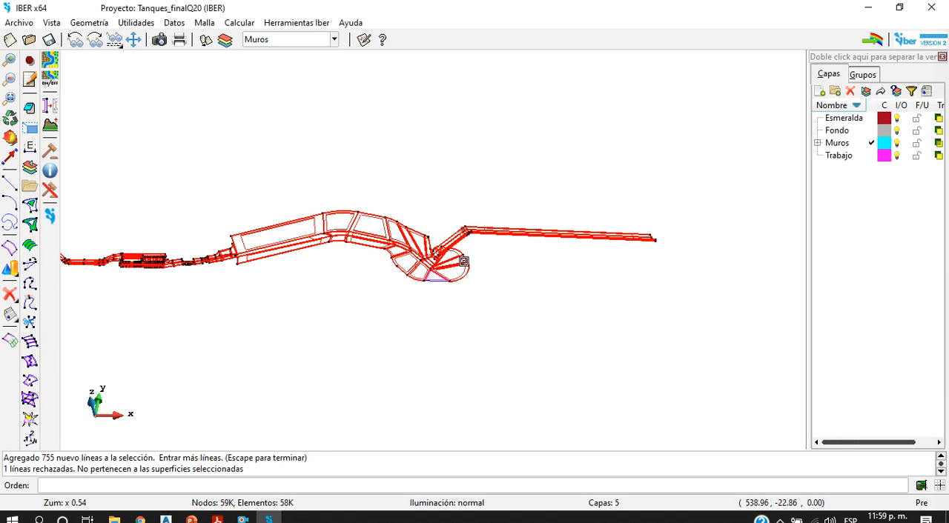
{"action": "key", "text": "Escape"}
{"action": "left_click", "coordinate": [552, 246]}
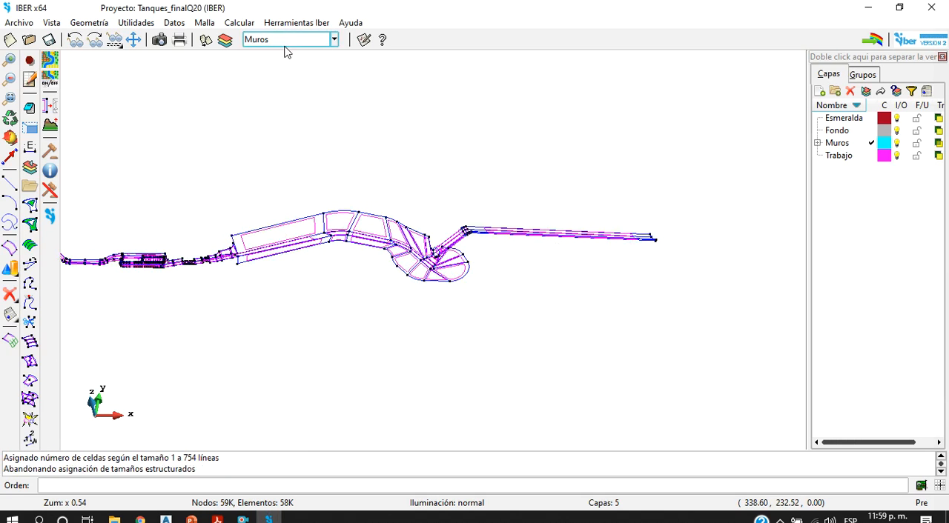
Step: Start assigning a structured mesh size to surfaces and select only the triangular panel at the tank's rounded end
{"action": "left_click", "coordinate": [238, 23]}
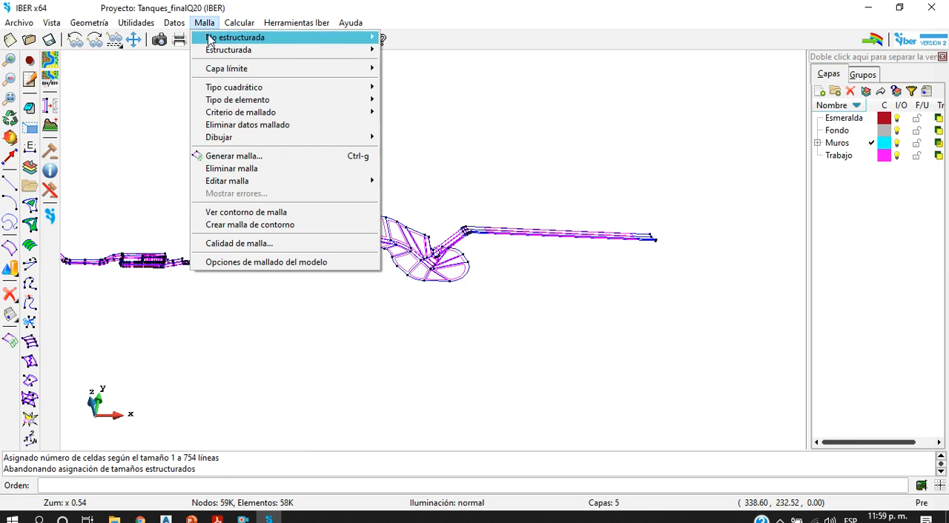
{"action": "mouse_move", "coordinate": [220, 52]}
{"action": "mouse_move", "coordinate": [412, 63]}
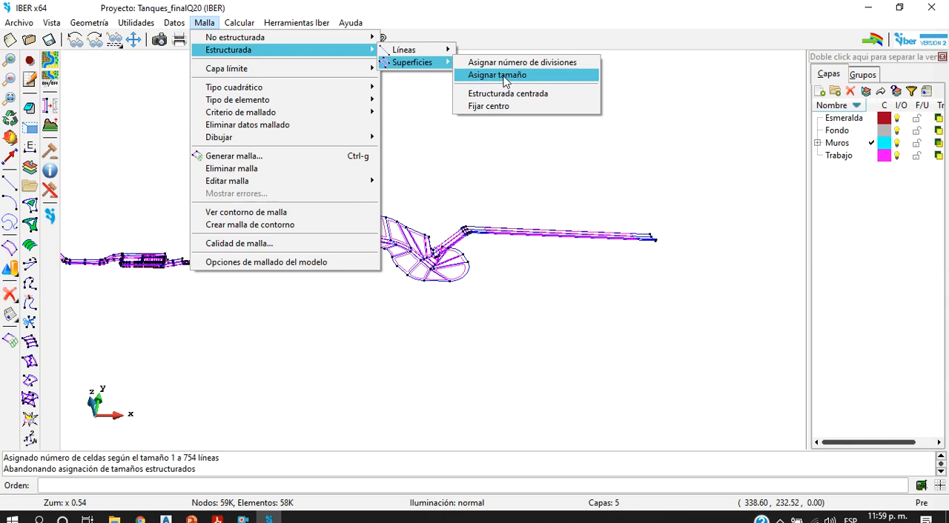
{"action": "left_click", "coordinate": [503, 75]}
{"action": "scroll", "coordinate": [439, 263], "scroll_direction": "up", "scroll_amount": 5}
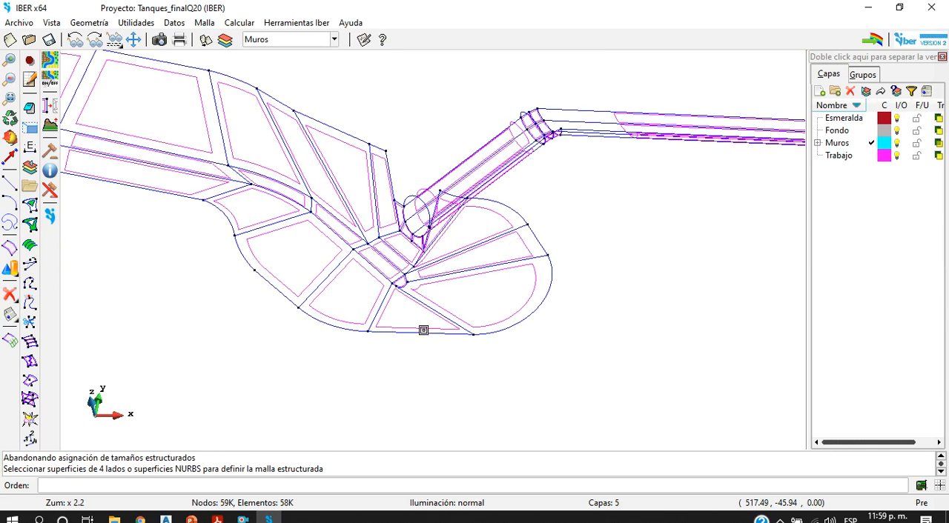
{"action": "left_click", "coordinate": [423, 329]}
{"action": "key", "text": "Escape"}
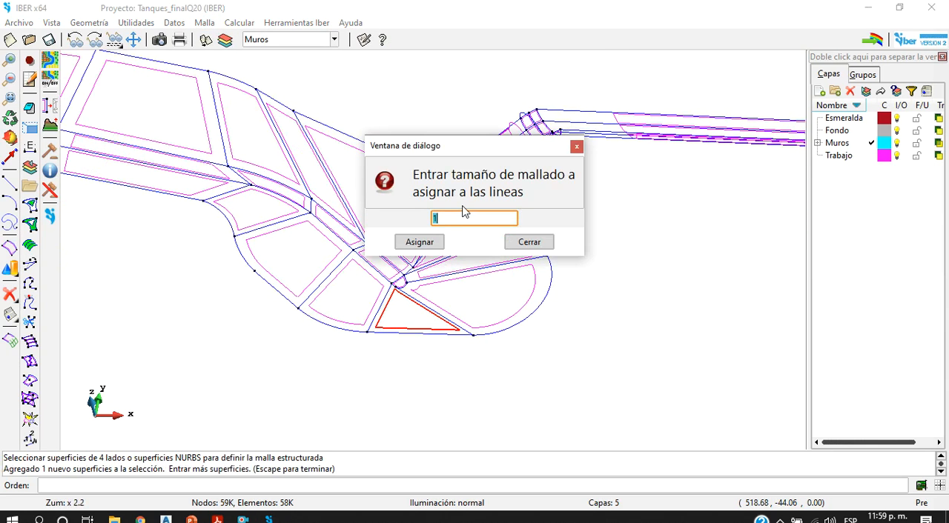
Step: Assign a structured mesh size of 2.5 to the boundary lines of the triangular panel and finish the size assignment
{"action": "type", "text": "2.5"}
{"action": "left_click", "coordinate": [417, 242]}
{"action": "scroll", "coordinate": [434, 289], "scroll_direction": "up", "scroll_amount": 3}
{"action": "left_click", "coordinate": [422, 375]}
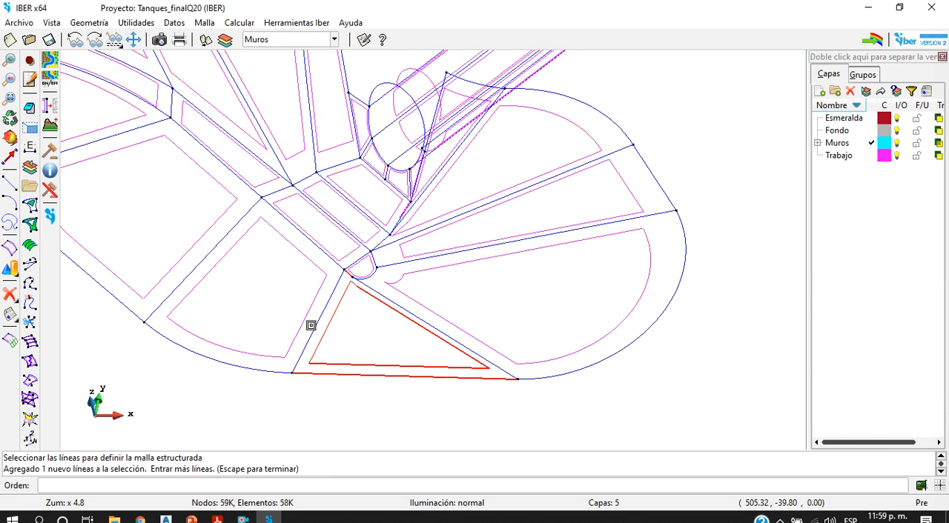
{"action": "left_click", "coordinate": [314, 327]}
{"action": "left_click", "coordinate": [413, 314]}
{"action": "key", "text": "Escape"}
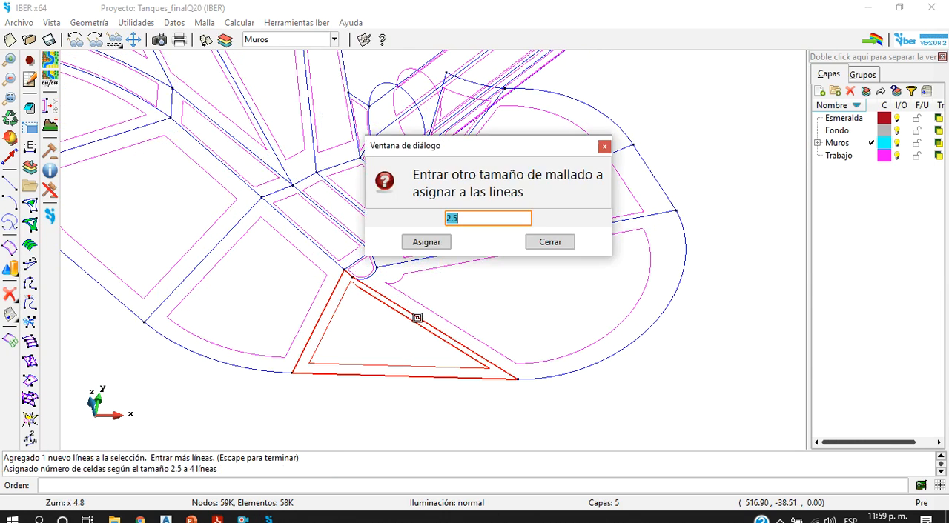
{"action": "left_click", "coordinate": [573, 243]}
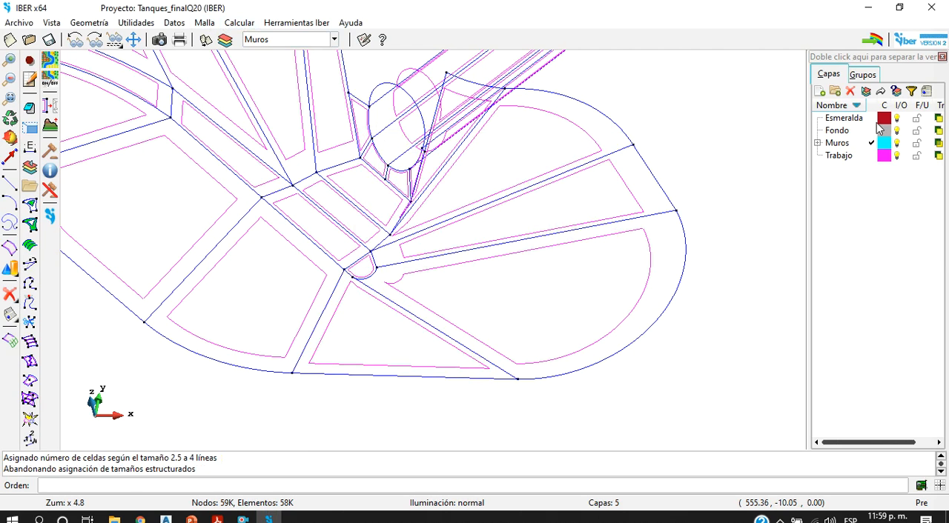
Step: Freeze the Muros and Trabajo layers, then regenerate the mesh with element size 80, replacing the old mesh, and display it
{"action": "left_click", "coordinate": [917, 143]}
{"action": "left_click", "coordinate": [916, 156]}
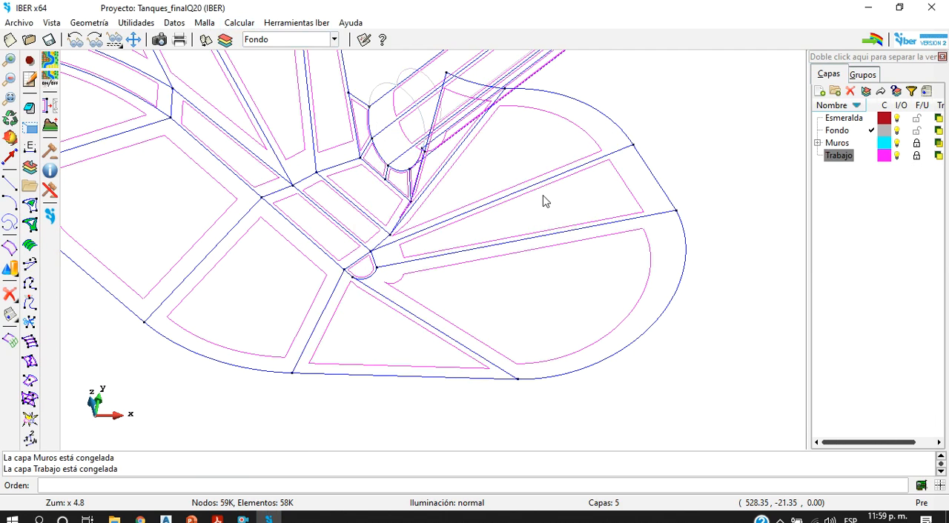
{"action": "scroll", "coordinate": [543, 203], "scroll_direction": "down", "scroll_amount": 5}
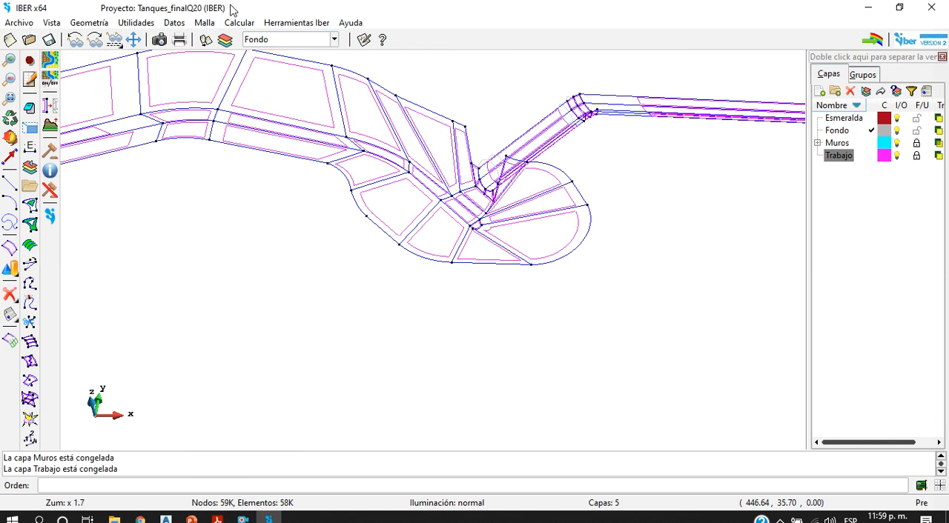
{"action": "left_click", "coordinate": [201, 23]}
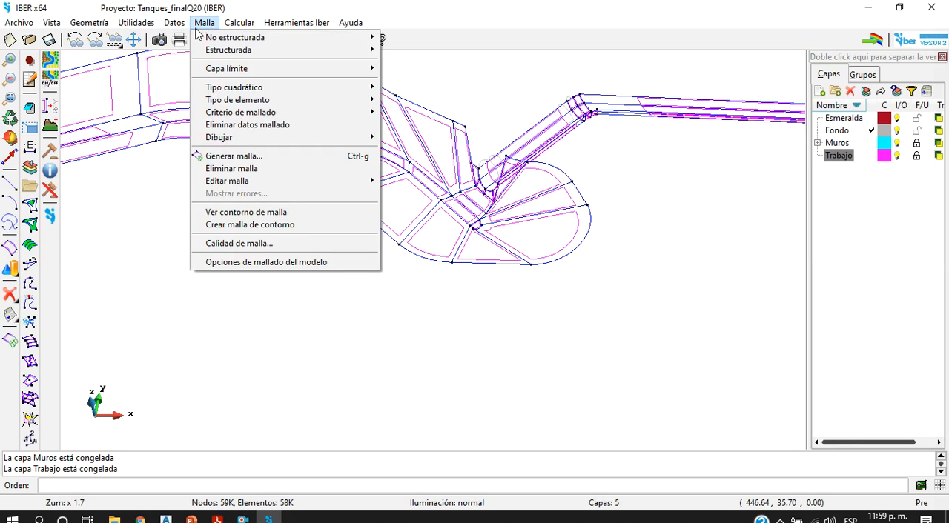
{"action": "left_click", "coordinate": [264, 157]}
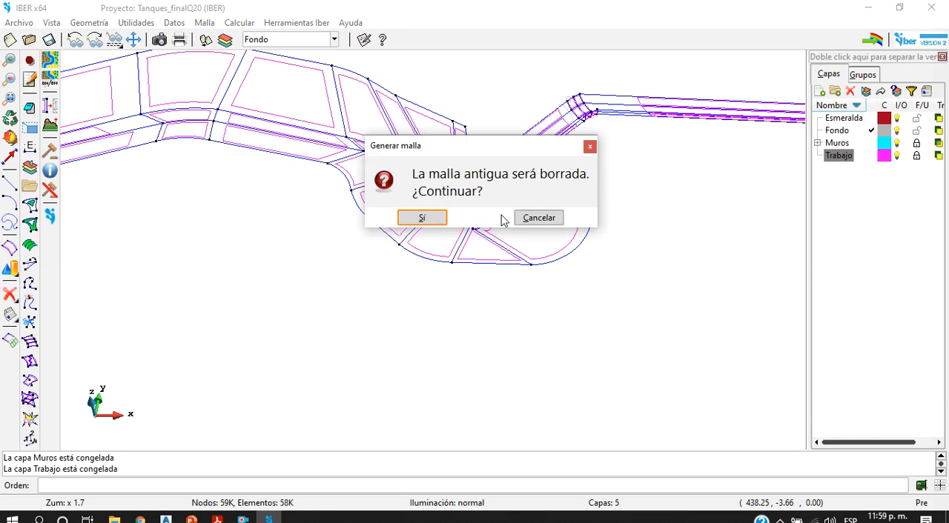
{"action": "left_click", "coordinate": [424, 217]}
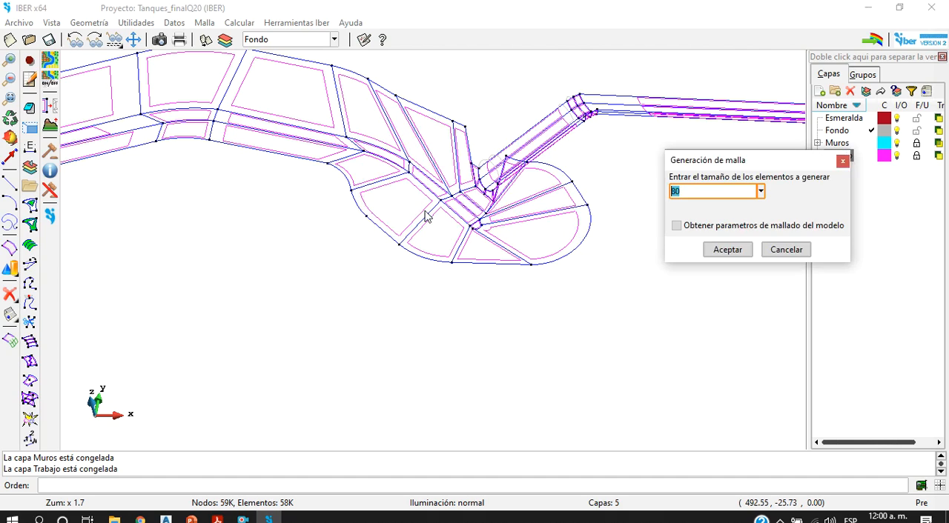
{"action": "left_click", "coordinate": [727, 249]}
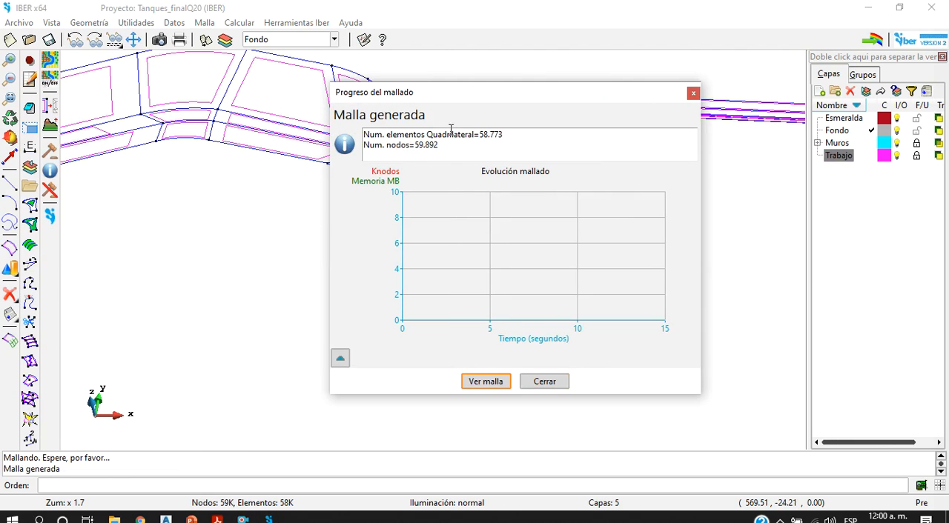
{"action": "left_click_drag", "start_coordinate": [504, 137], "coordinate": [481, 134]}
{"action": "left_click", "coordinate": [493, 383]}
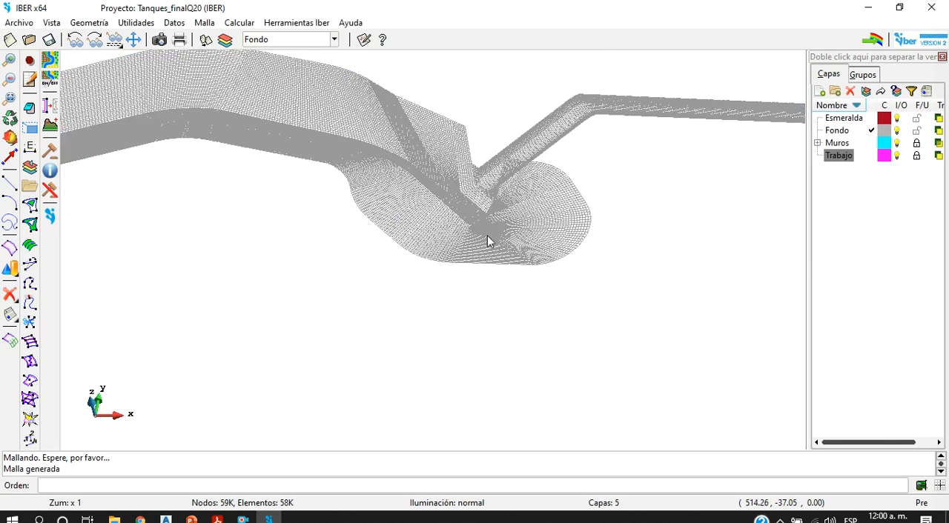
Step: Examine the generated mesh at the tank's rounded end, along its main body, and in the upstream channel and small basin
{"action": "scroll", "coordinate": [489, 264], "scroll_direction": "up", "scroll_amount": 5}
{"action": "scroll", "coordinate": [435, 235], "scroll_direction": "up", "scroll_amount": 4}
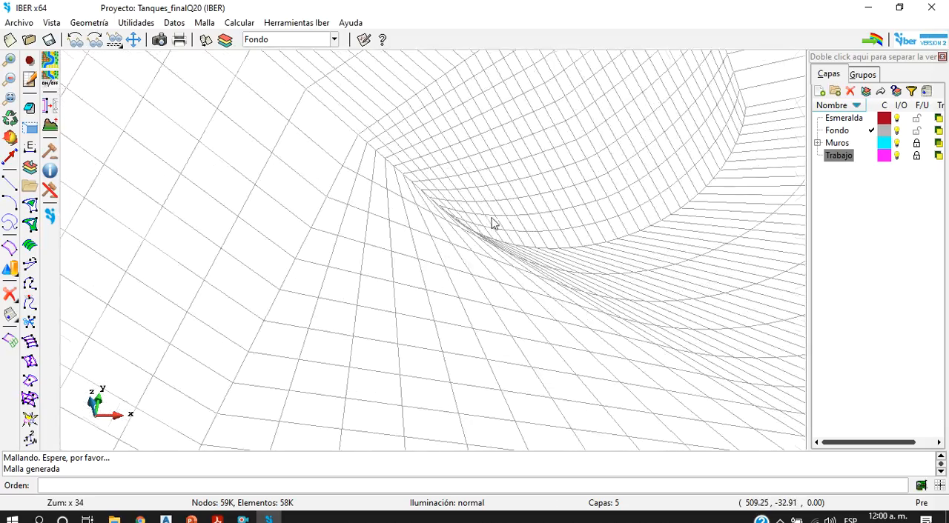
{"action": "scroll", "coordinate": [504, 218], "scroll_direction": "down", "scroll_amount": 10}
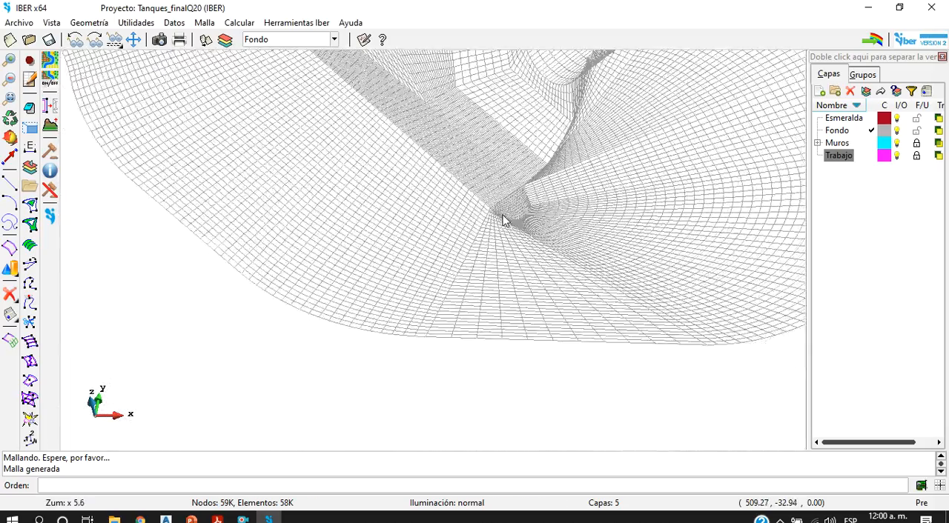
{"action": "scroll", "coordinate": [326, 126], "scroll_direction": "up", "scroll_amount": 5}
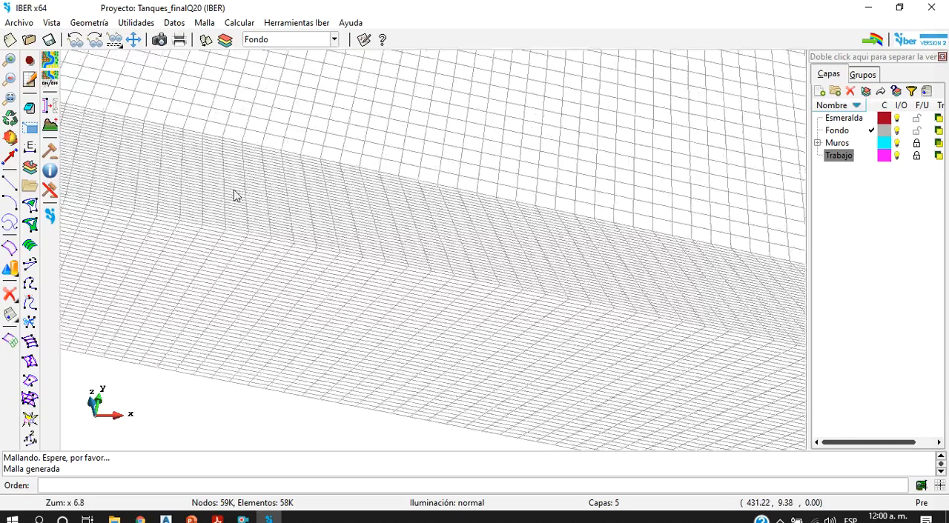
{"action": "scroll", "coordinate": [309, 175], "scroll_direction": "down", "scroll_amount": 4}
{"action": "scroll", "coordinate": [308, 176], "scroll_direction": "down", "scroll_amount": 4}
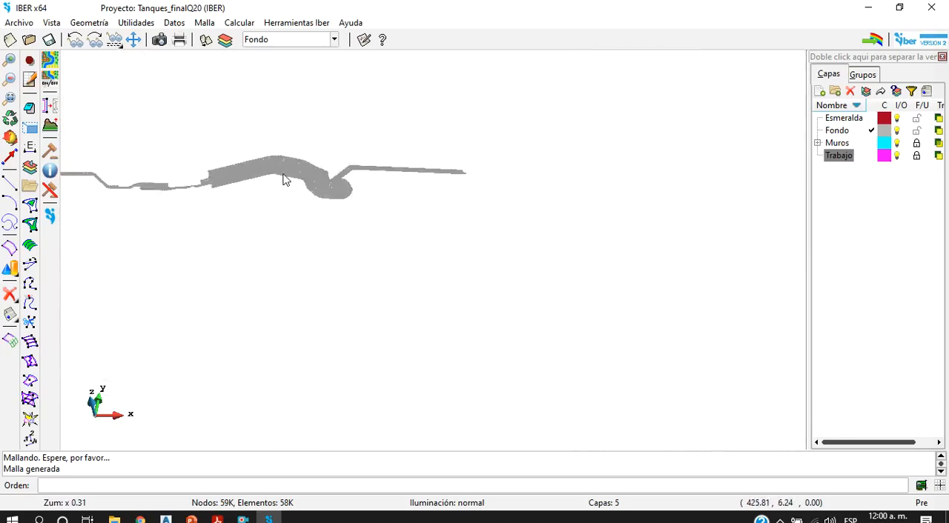
{"action": "scroll", "coordinate": [185, 183], "scroll_direction": "up", "scroll_amount": 5}
{"action": "scroll", "coordinate": [206, 262], "scroll_direction": "up", "scroll_amount": 7}
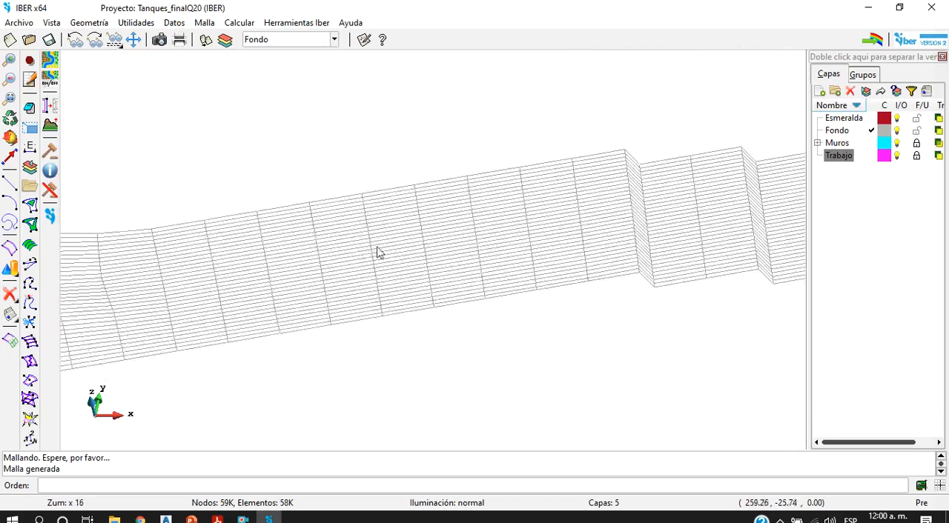
{"action": "scroll", "coordinate": [502, 242], "scroll_direction": "down", "scroll_amount": 5}
{"action": "scroll", "coordinate": [364, 239], "scroll_direction": "down", "scroll_amount": 2}
{"action": "scroll", "coordinate": [259, 215], "scroll_direction": "up", "scroll_amount": 5}
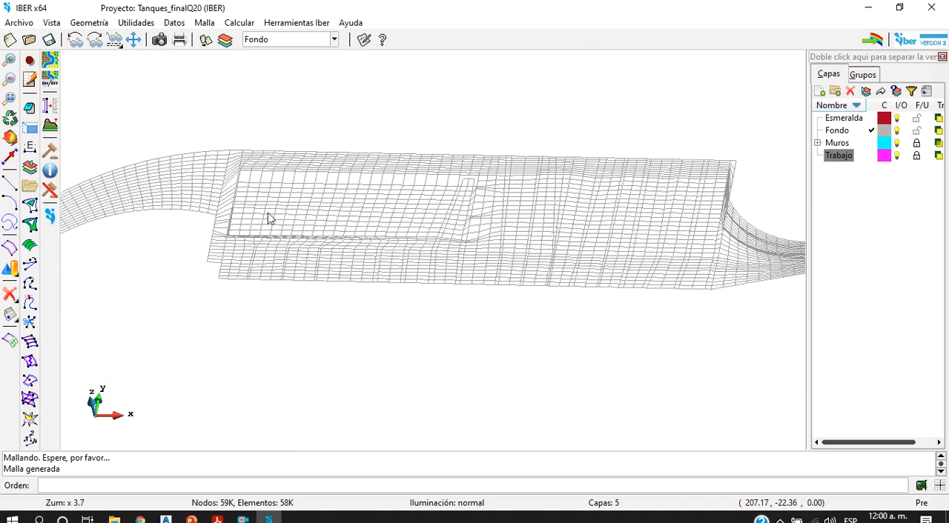
{"action": "scroll", "coordinate": [322, 197], "scroll_direction": "down", "scroll_amount": 5}
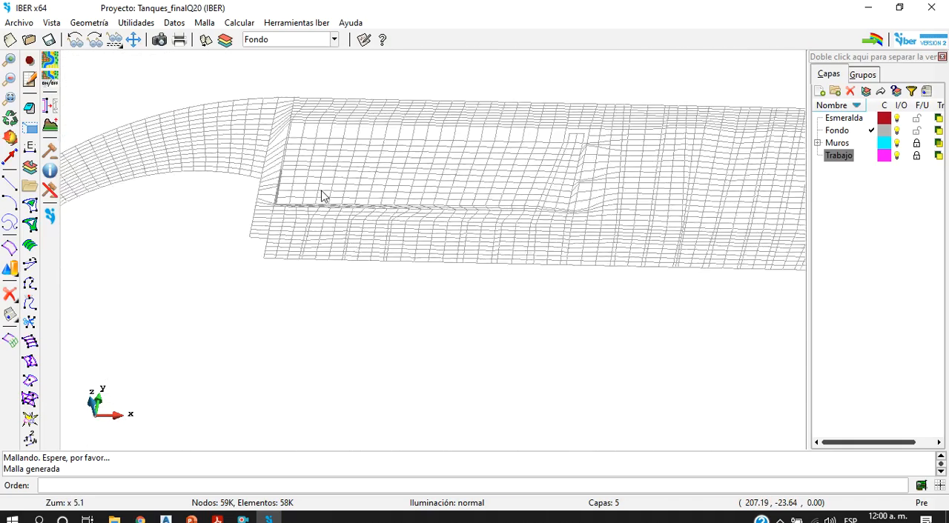
{"action": "scroll", "coordinate": [78, 212], "scroll_direction": "up", "scroll_amount": 2}
{"action": "scroll", "coordinate": [206, 171], "scroll_direction": "up", "scroll_amount": 2}
{"action": "scroll", "coordinate": [210, 171], "scroll_direction": "down", "scroll_amount": 6}
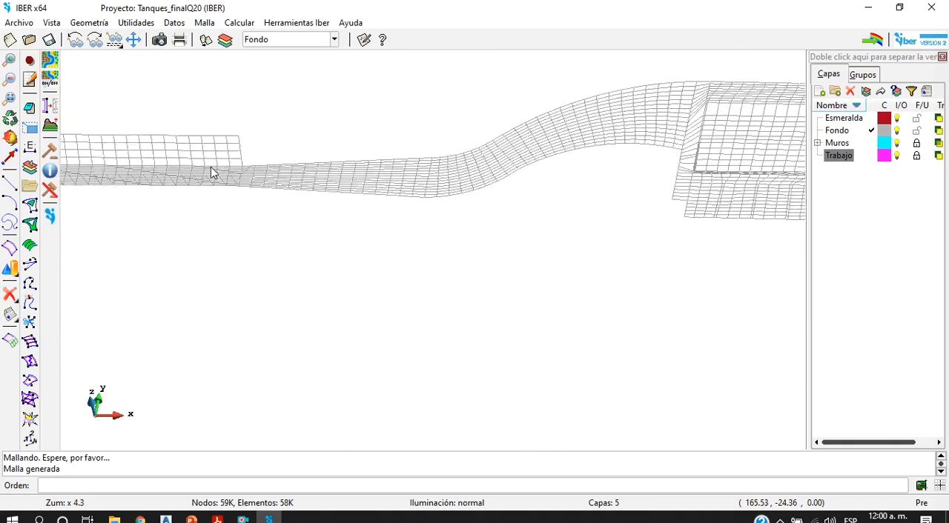
Step: Turn off the Muros and Trabajo layers and view the whole mesh
{"action": "left_click", "coordinate": [897, 143]}
{"action": "left_click", "coordinate": [898, 157]}
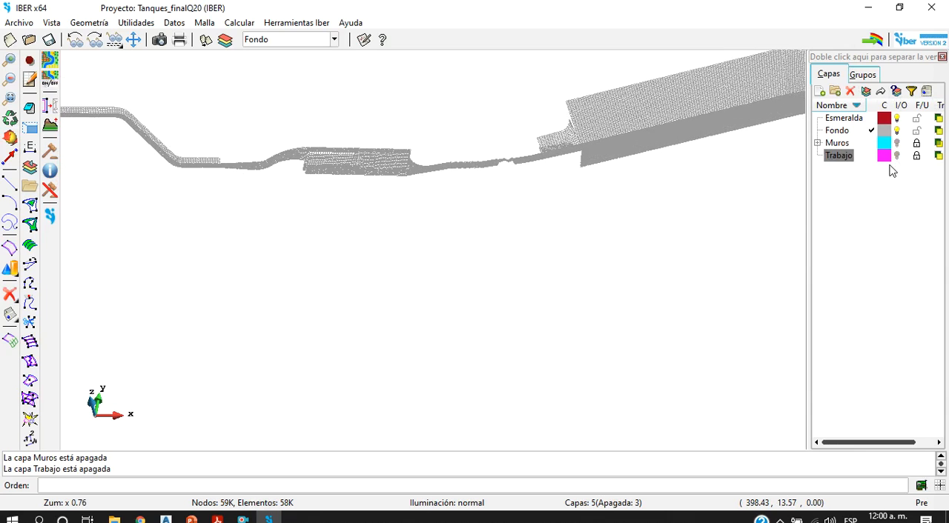
{"action": "scroll", "coordinate": [311, 166], "scroll_direction": "down", "scroll_amount": 4}
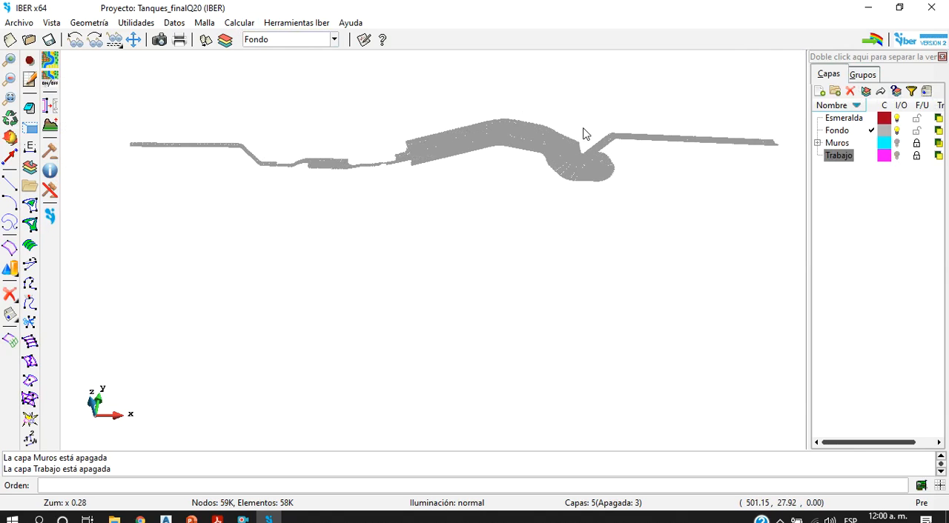
{"action": "scroll", "coordinate": [566, 220], "scroll_direction": "down", "scroll_amount": 2}
{"action": "scroll", "coordinate": [629, 152], "scroll_direction": "up", "scroll_amount": 4}
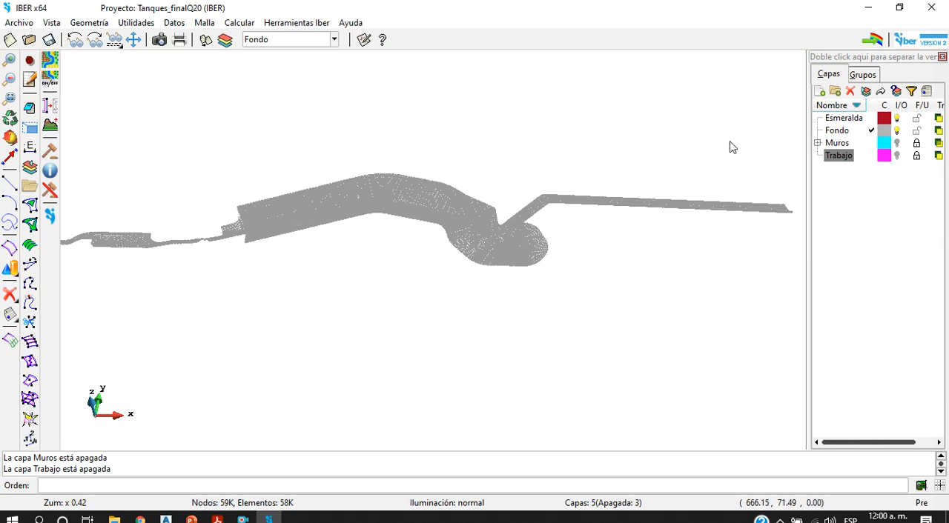
Step: Switch the project to postprocessing and enlarge the model view by narrowing the surface set list
{"action": "left_click", "coordinate": [873, 39]}
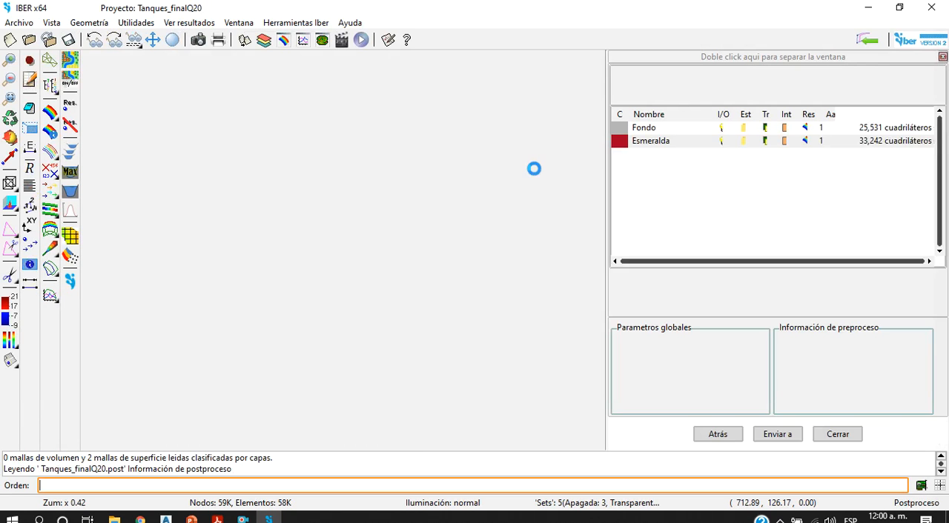
{"action": "scroll", "coordinate": [459, 213], "scroll_direction": "down", "scroll_amount": 4}
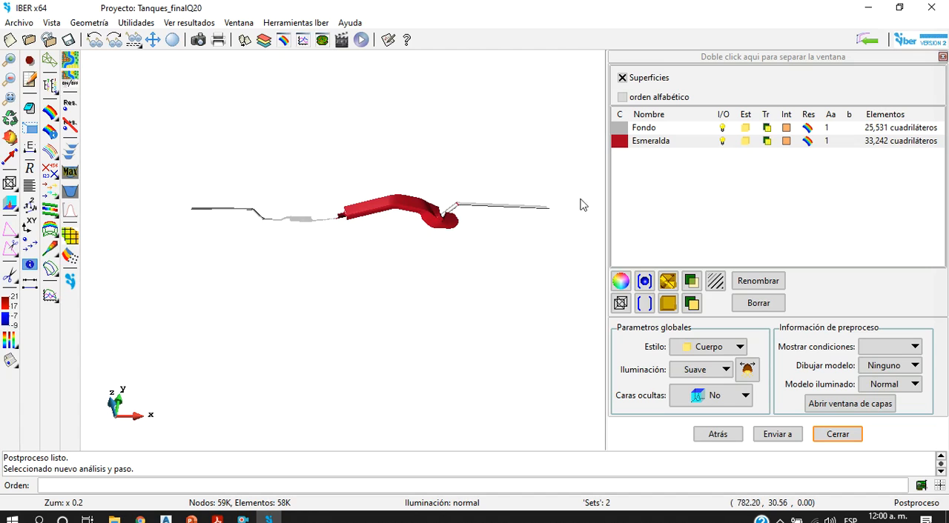
{"action": "left_click_drag", "start_coordinate": [608, 214], "coordinate": [854, 190]}
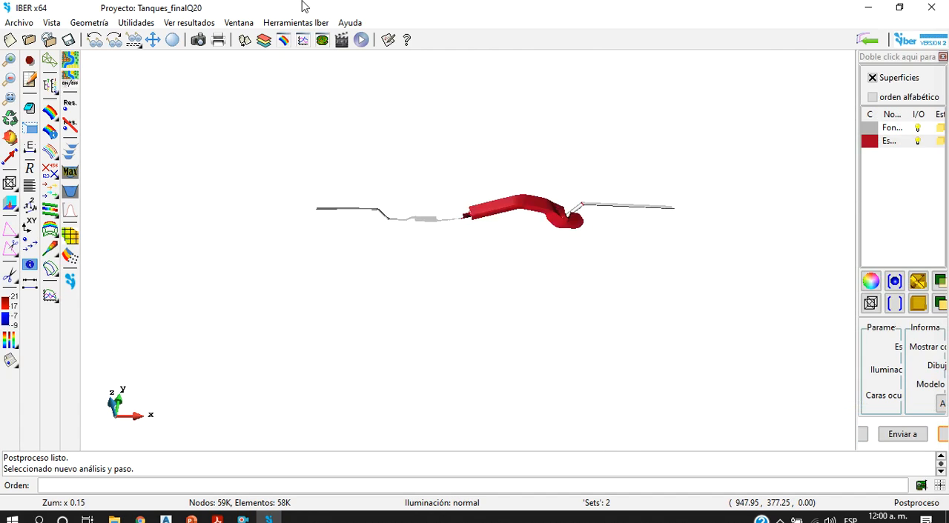
Step: Display the Calado (m) result of the Hidráulica analysis at step 510 as smoothed coloured areas
{"action": "left_click", "coordinate": [283, 39]}
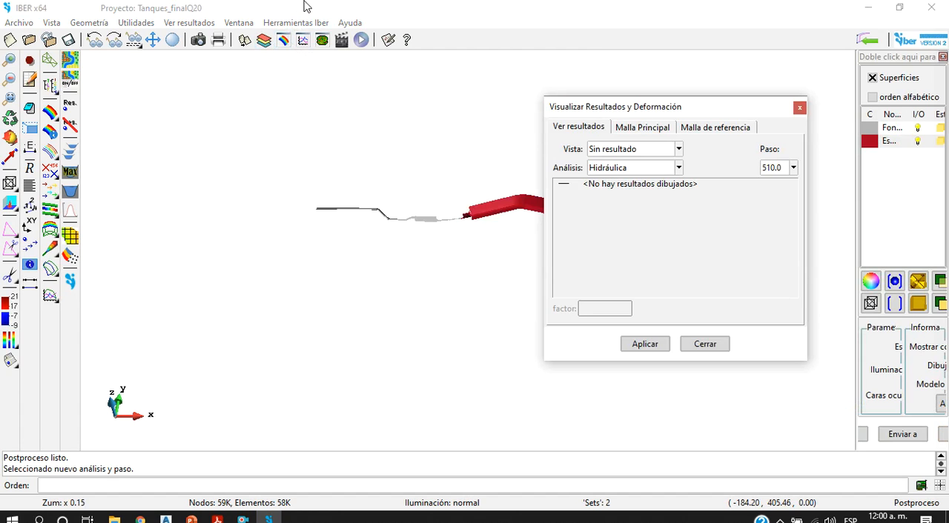
{"action": "left_click", "coordinate": [645, 167]}
{"action": "left_click", "coordinate": [643, 182]}
{"action": "left_click", "coordinate": [636, 149]}
{"action": "left_click", "coordinate": [611, 196]}
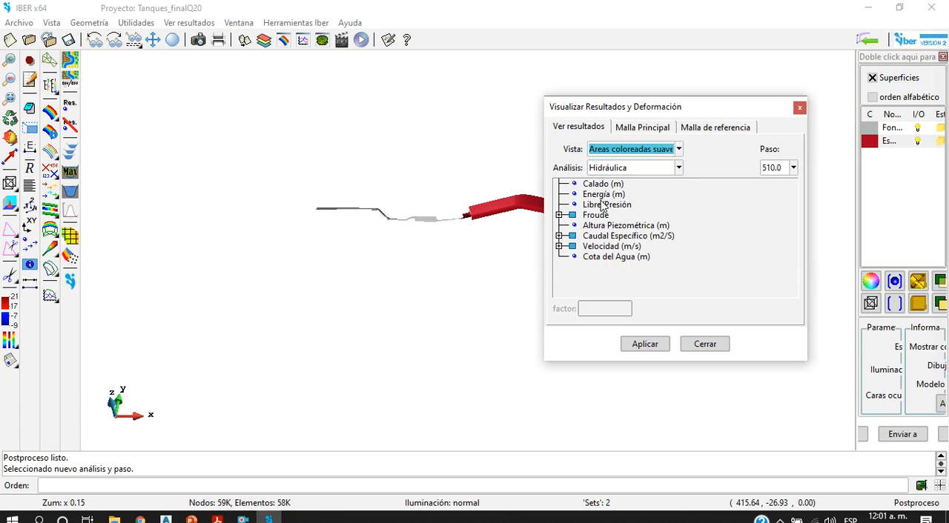
{"action": "left_click", "coordinate": [604, 184]}
Step: Move the results window off the model and examine the water depth map along the inlet channel, small basin and main tank
{"action": "scroll", "coordinate": [480, 191], "scroll_direction": "up", "scroll_amount": 2}
{"action": "scroll", "coordinate": [480, 192], "scroll_direction": "down", "scroll_amount": 3}
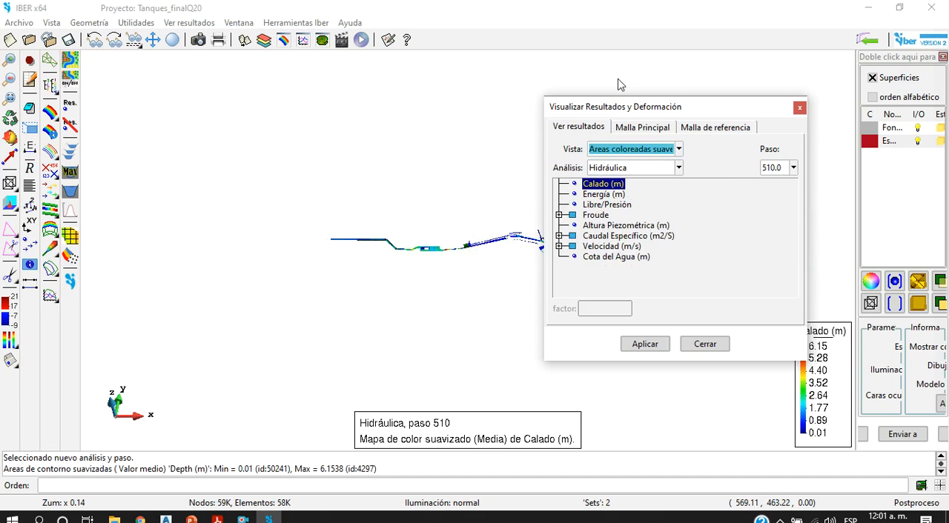
{"action": "left_click_drag", "start_coordinate": [613, 108], "coordinate": [745, 44]}
{"action": "scroll", "coordinate": [467, 274], "scroll_direction": "up", "scroll_amount": 8}
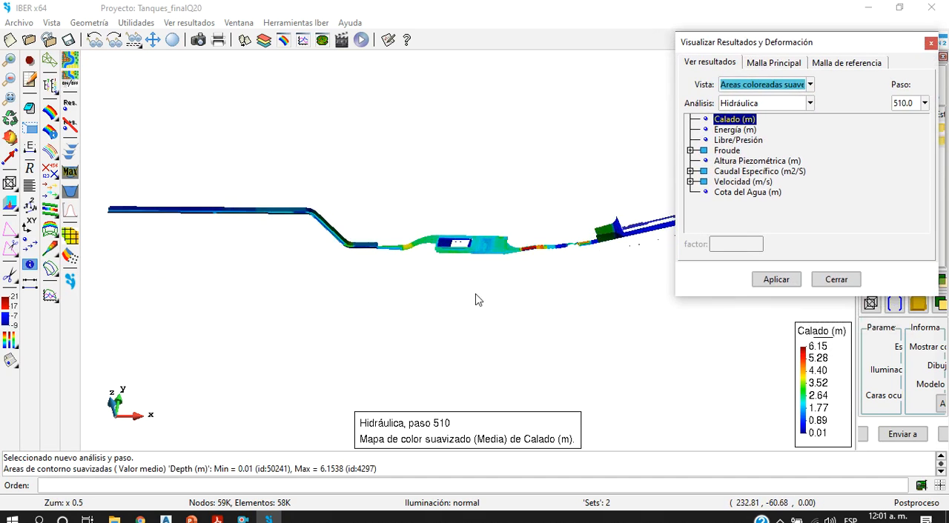
{"action": "scroll", "coordinate": [458, 254], "scroll_direction": "up", "scroll_amount": 2}
{"action": "scroll", "coordinate": [505, 251], "scroll_direction": "down", "scroll_amount": 6}
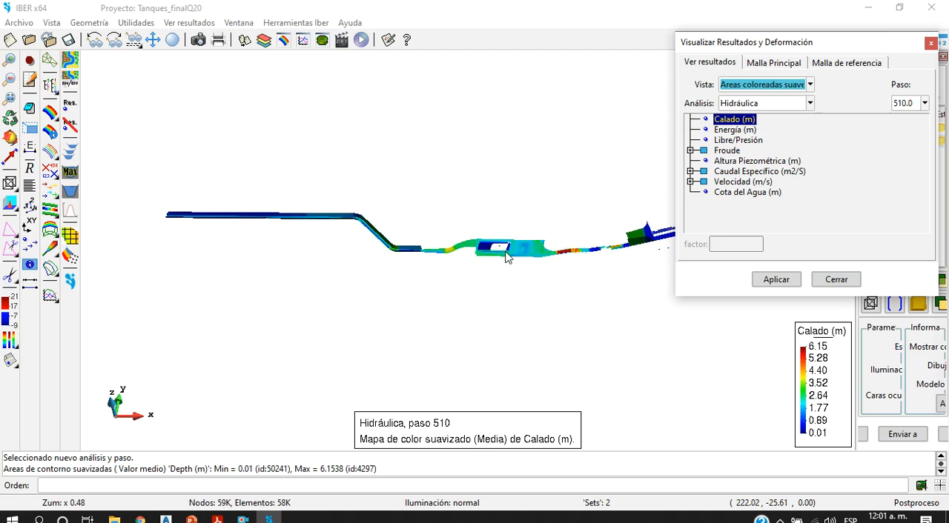
{"action": "scroll", "coordinate": [504, 252], "scroll_direction": "up", "scroll_amount": 4}
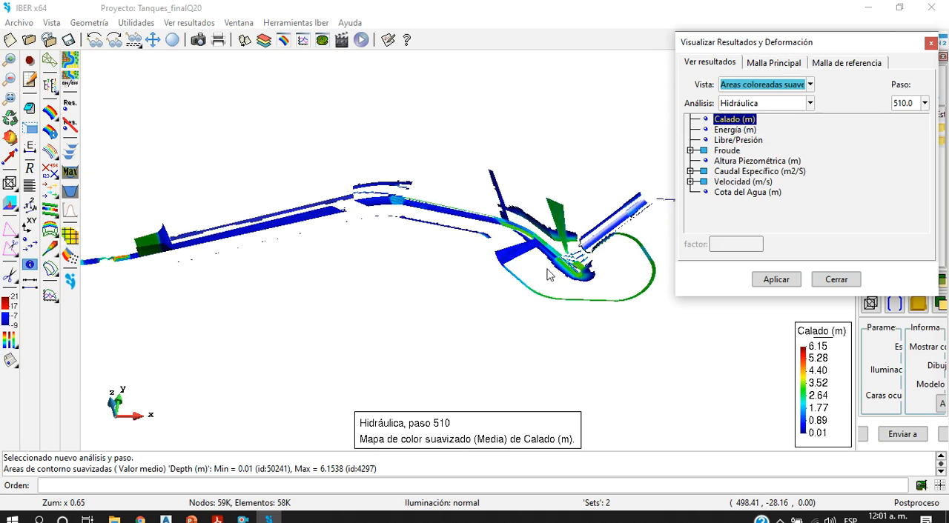
{"action": "left_click", "coordinate": [499, 290]}
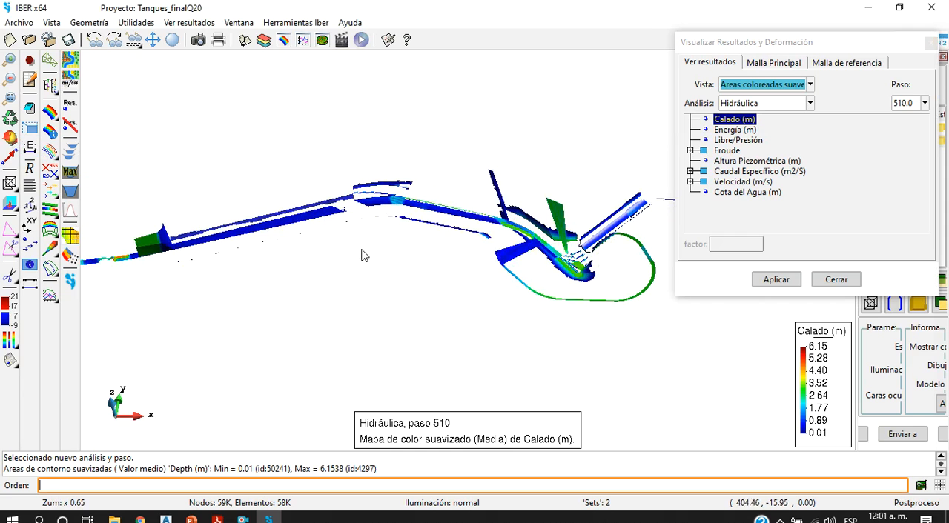
Step: Rotate the model, display the Energía (m) result at step 510 as smoothed coloured areas, and close the results window
{"action": "left_click", "coordinate": [10, 137]}
{"action": "left_click_drag", "start_coordinate": [393, 297], "coordinate": [435, 252]}
{"action": "scroll", "coordinate": [369, 282], "scroll_direction": "up", "scroll_amount": 2}
{"action": "left_click", "coordinate": [745, 130]}
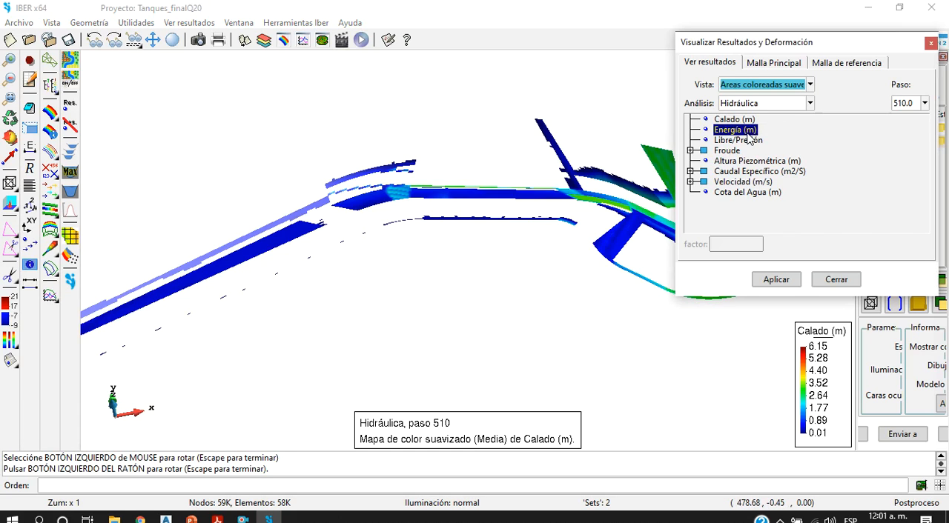
{"action": "left_click_drag", "start_coordinate": [874, 43], "coordinate": [661, 60]}
{"action": "left_click", "coordinate": [717, 60]}
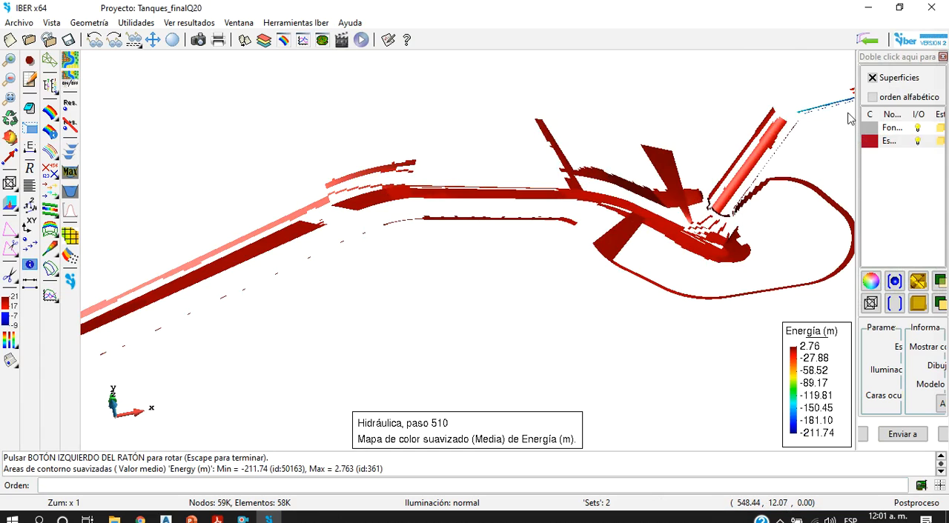
Step: Exit the program without saving the changes and relaunch Iber 2.5.2
{"action": "left_click", "coordinate": [926, 7]}
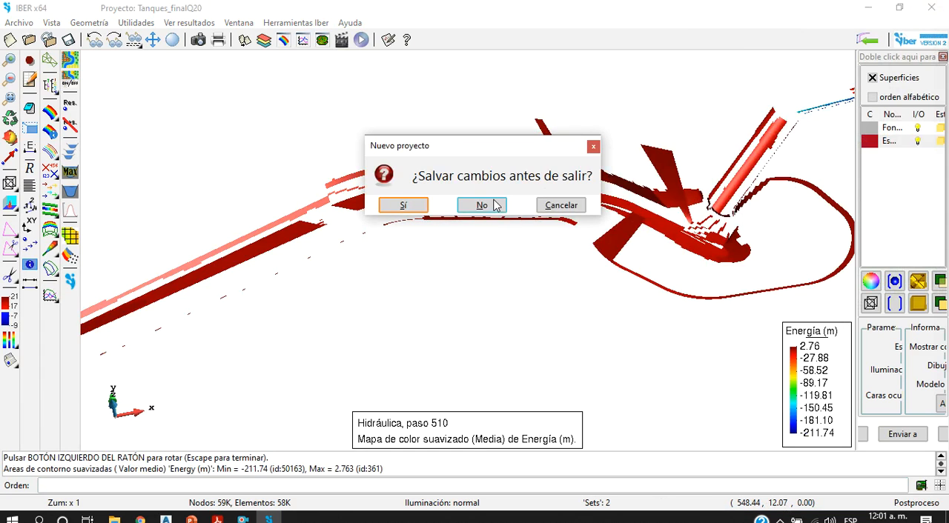
{"action": "left_click", "coordinate": [495, 206]}
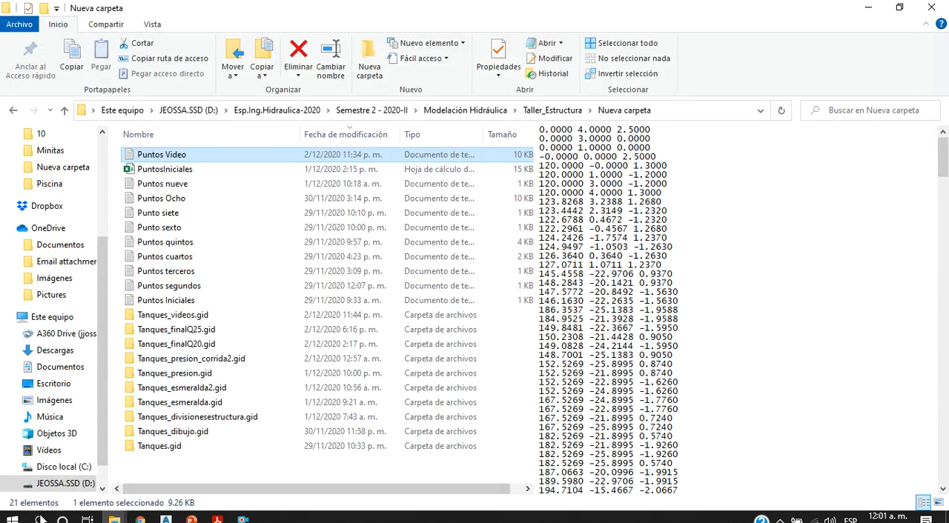
{"action": "left_click", "coordinate": [41, 519]}
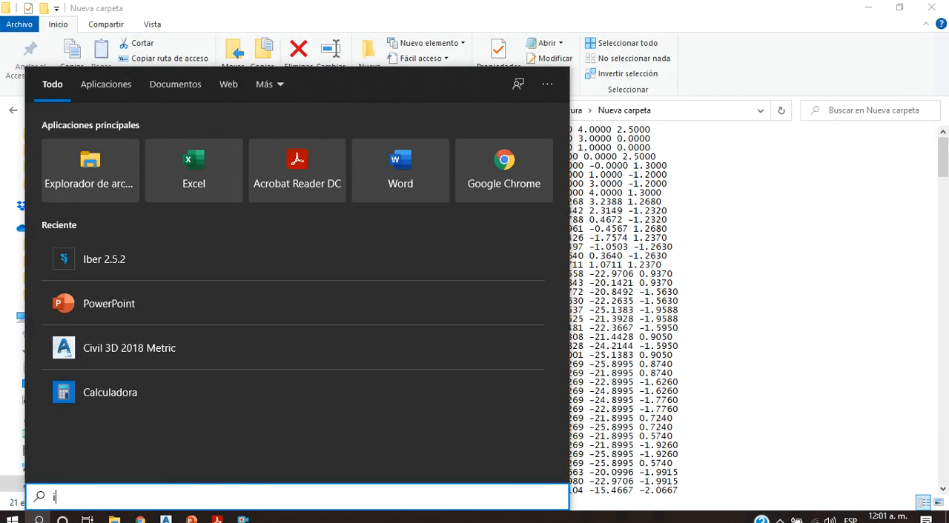
{"action": "type", "text": "iber"}
{"action": "left_click", "coordinate": [155, 148]}
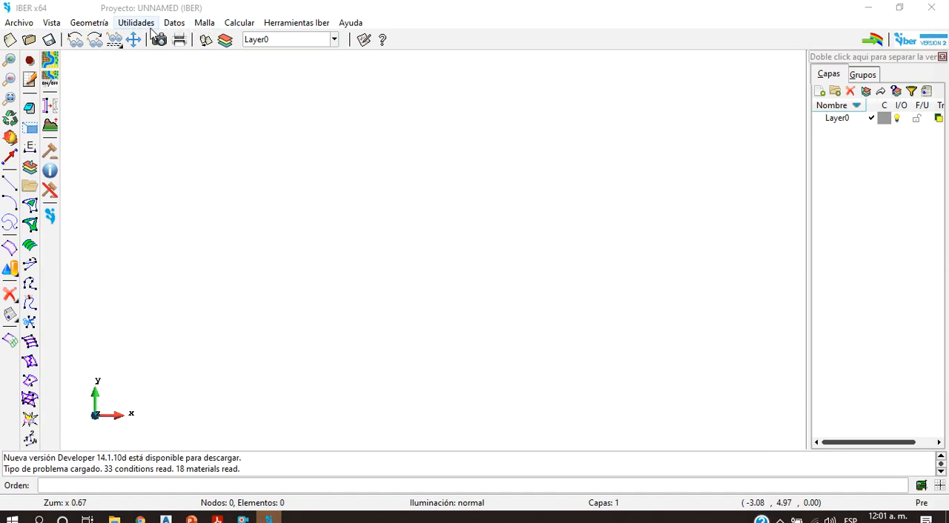
Step: Open the Tanques_finalQ20 project from the Nueva carpeta directory
{"action": "left_click", "coordinate": [11, 41]}
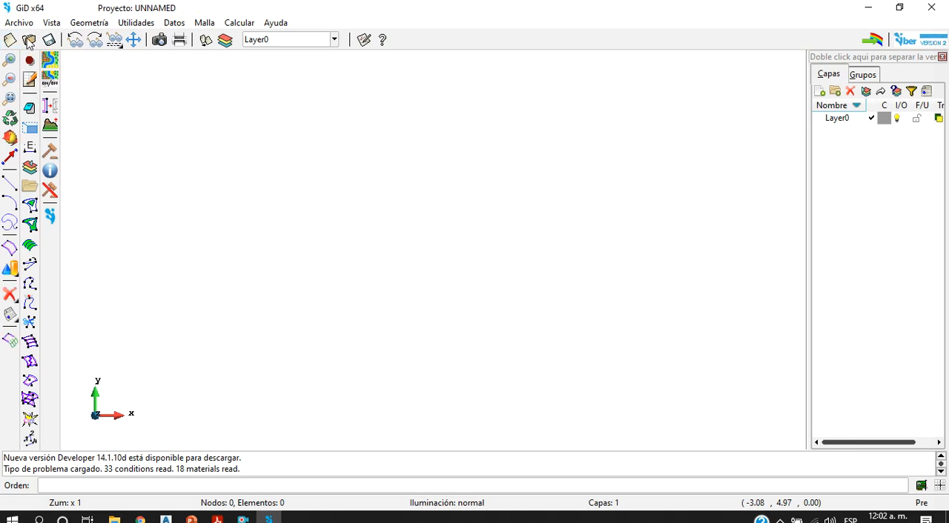
{"action": "left_click", "coordinate": [29, 40]}
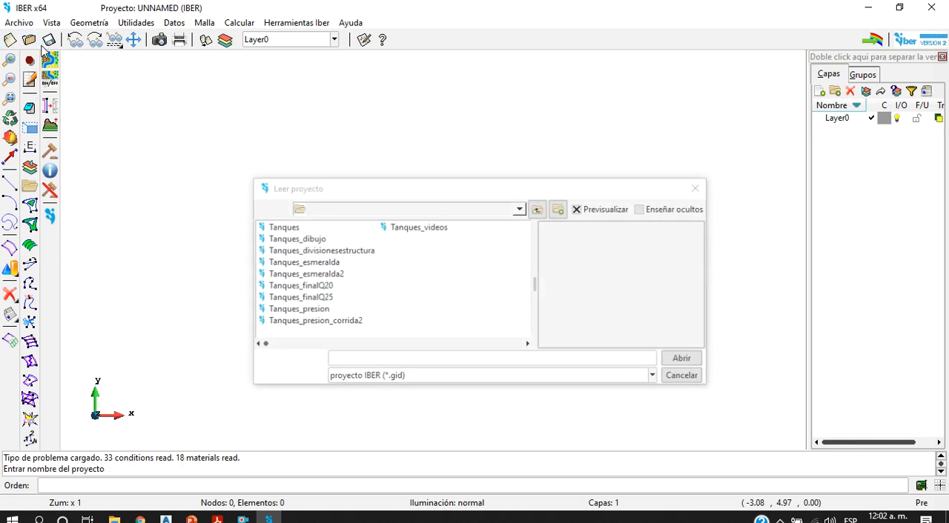
{"action": "left_click", "coordinate": [319, 286]}
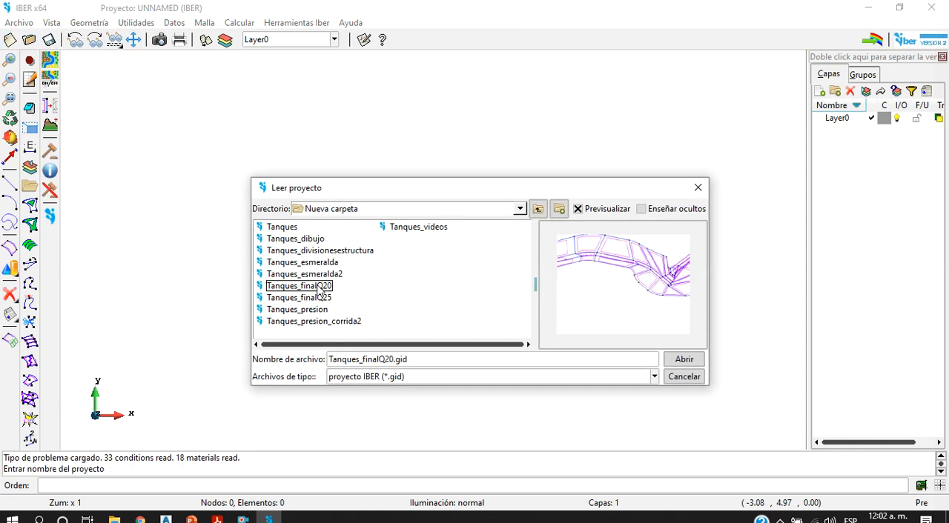
{"action": "left_click", "coordinate": [682, 361]}
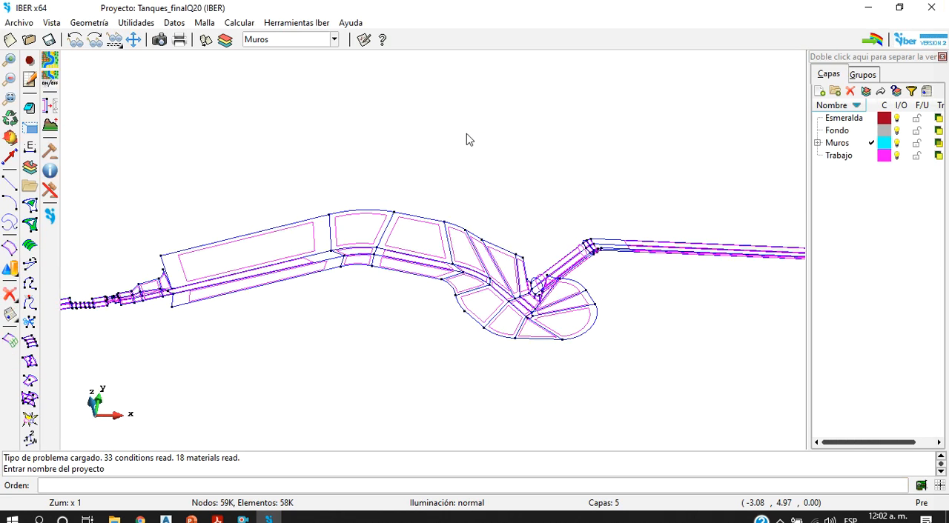
Step: Bring the whole channel and tank model into view and switch from the geometry to the mesh display
{"action": "scroll", "coordinate": [578, 218], "scroll_direction": "down", "scroll_amount": 4}
{"action": "scroll", "coordinate": [629, 197], "scroll_direction": "up", "scroll_amount": 2}
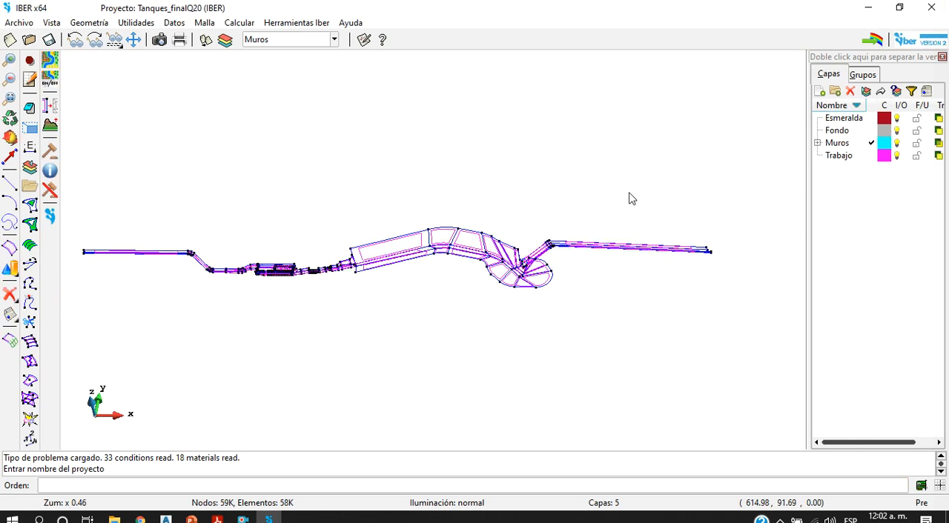
{"action": "left_click", "coordinate": [200, 23]}
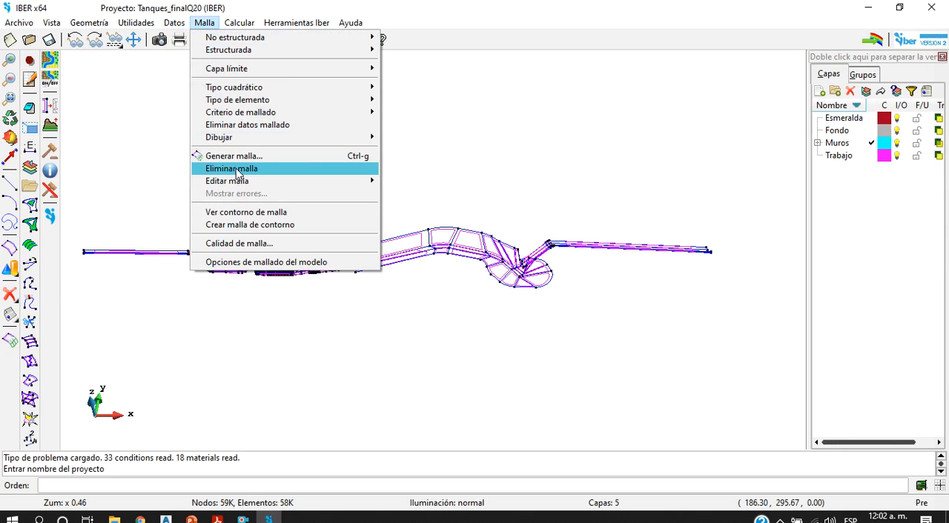
{"action": "left_click", "coordinate": [9, 353]}
{"action": "left_click", "coordinate": [8, 342]}
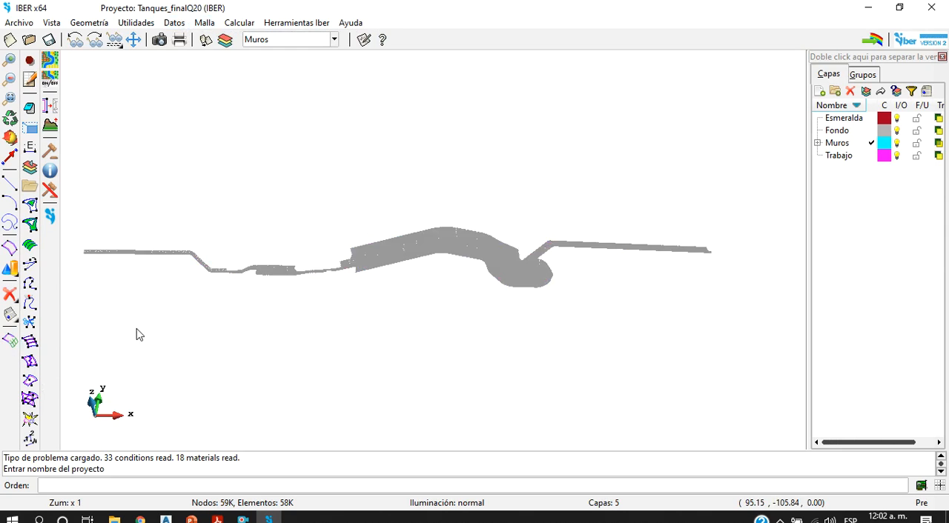
Step: Open the land use roughness settings and select the hormigón material to view its Manning coefficient
{"action": "left_click", "coordinate": [173, 23]}
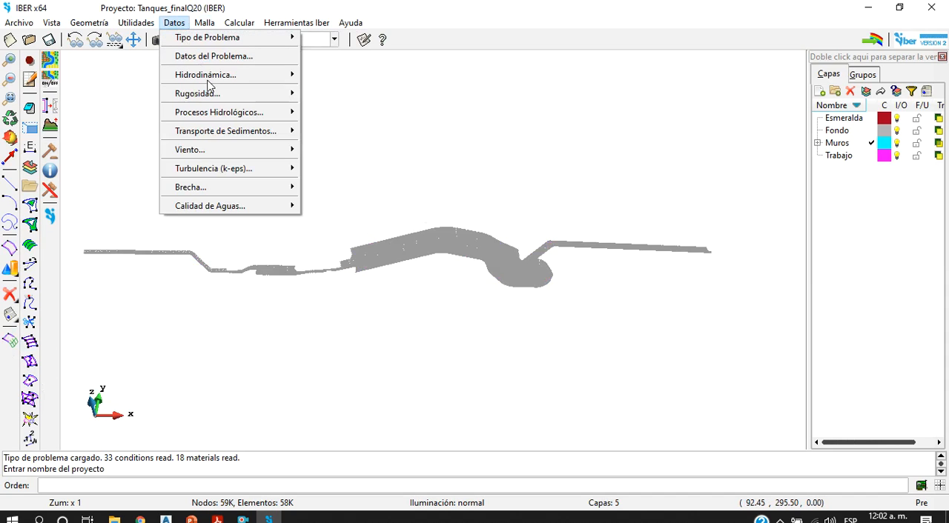
{"action": "mouse_move", "coordinate": [210, 94]}
{"action": "left_click", "coordinate": [331, 94]}
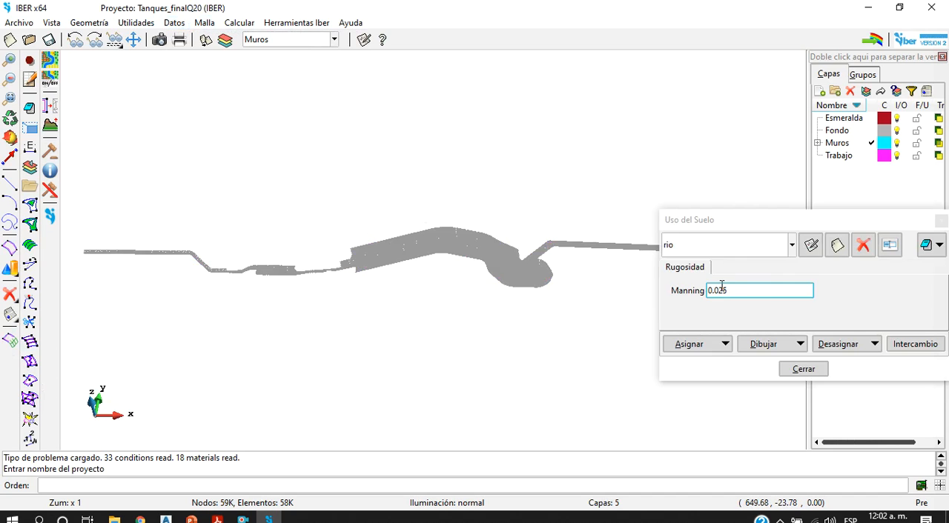
{"action": "left_click", "coordinate": [761, 255]}
{"action": "scroll", "coordinate": [719, 326], "scroll_direction": "down", "scroll_amount": 2}
{"action": "left_click", "coordinate": [715, 314]}
Step: Try assigning hormigón to all mesh elements, deselect them without applying the material, and close the land use window
{"action": "left_click", "coordinate": [706, 346]}
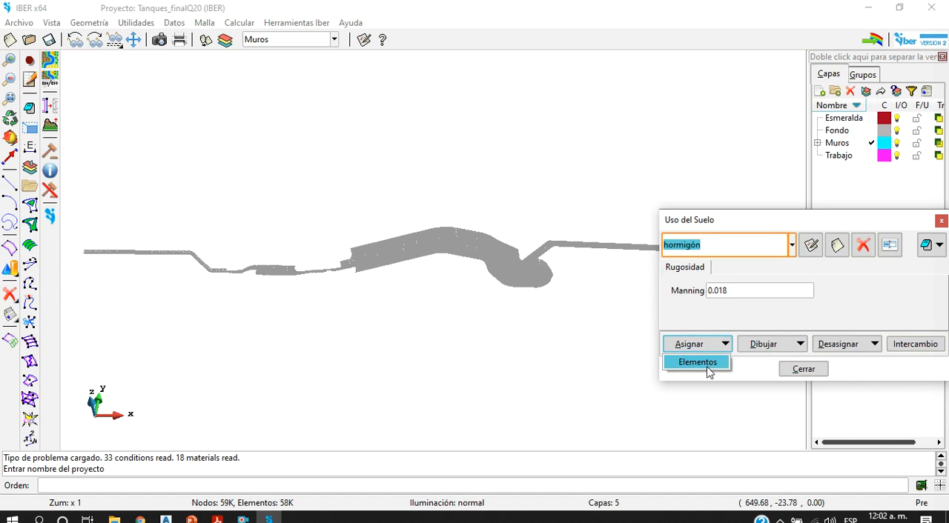
{"action": "left_click", "coordinate": [698, 363]}
{"action": "scroll", "coordinate": [345, 203], "scroll_direction": "down", "scroll_amount": 3}
{"action": "left_click", "coordinate": [164, 155]}
{"action": "left_click", "coordinate": [668, 348]}
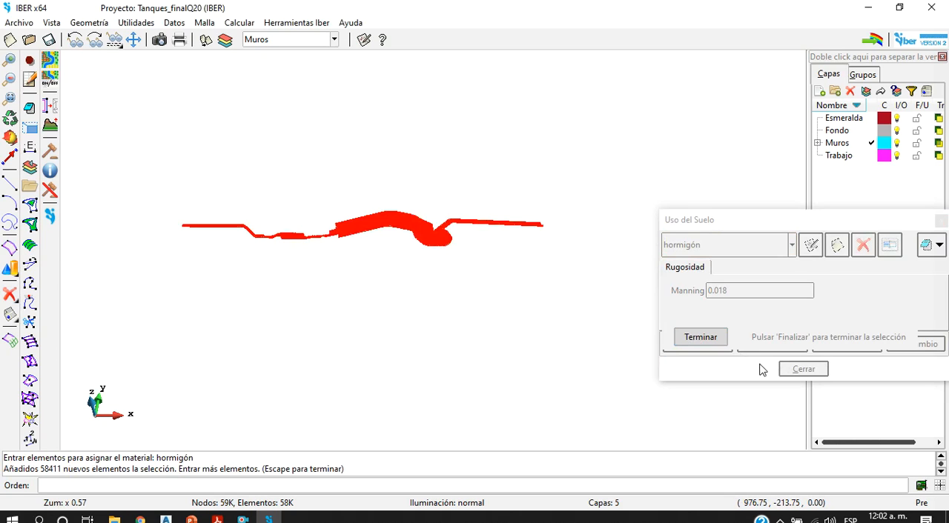
{"action": "left_click", "coordinate": [113, 156], "text": "shift"}
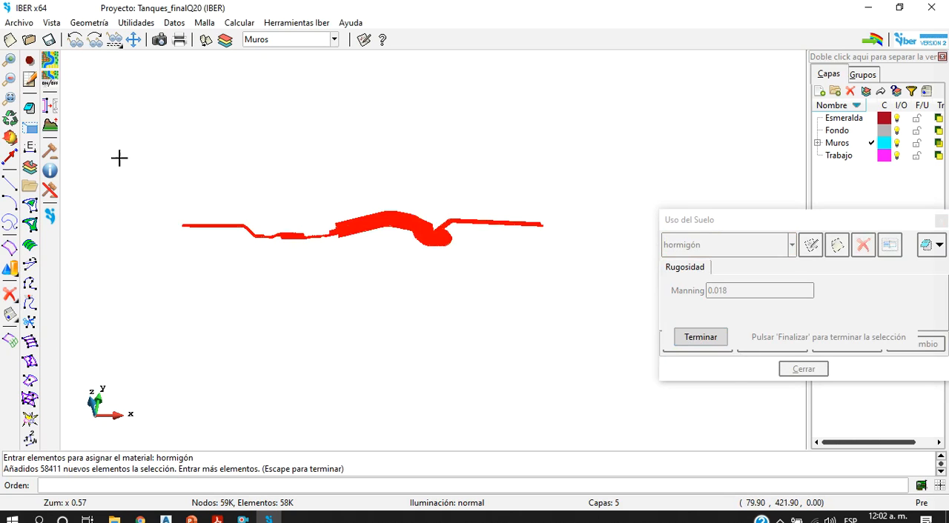
{"action": "left_click", "coordinate": [576, 318], "text": "shift"}
{"action": "left_click", "coordinate": [719, 335]}
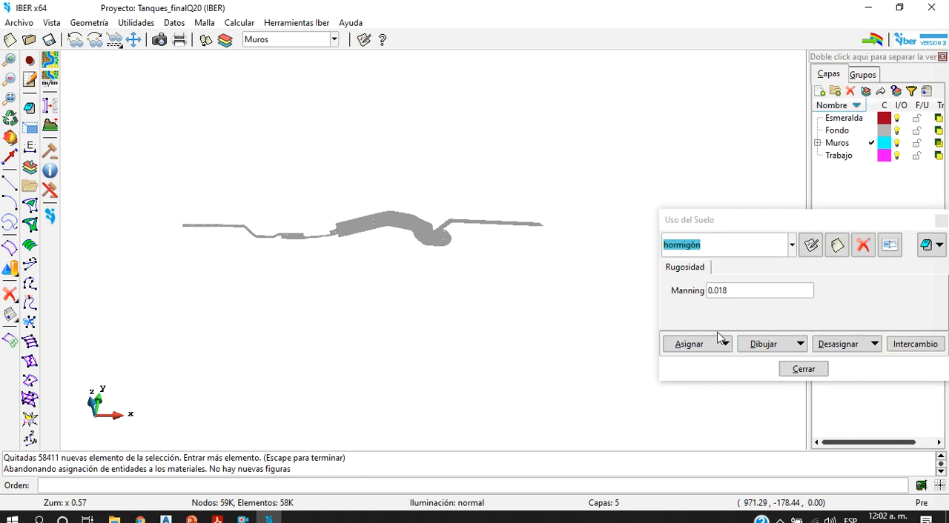
{"action": "left_click", "coordinate": [799, 368]}
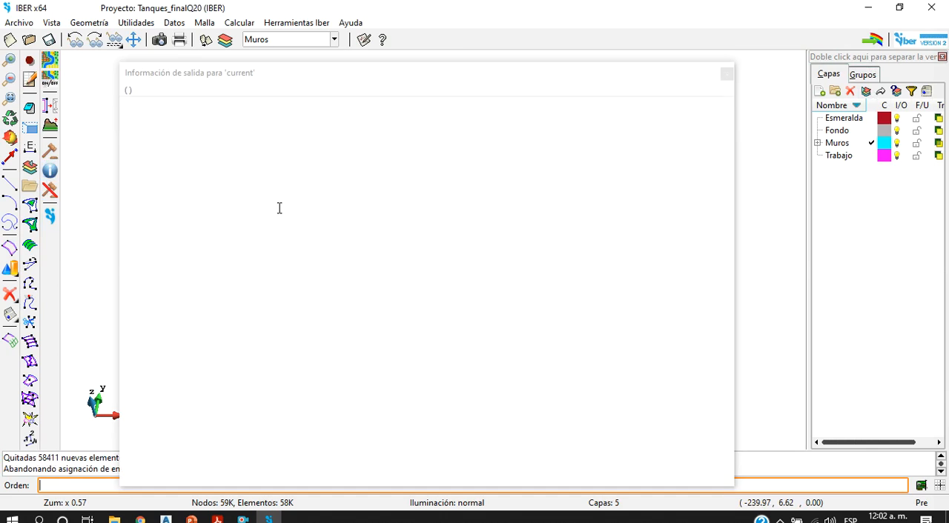
Step: Read the calculation's output information from the project header and initial condition notes to the end of the time table
{"action": "scroll", "coordinate": [631, 363], "scroll_direction": "up", "scroll_amount": 15}
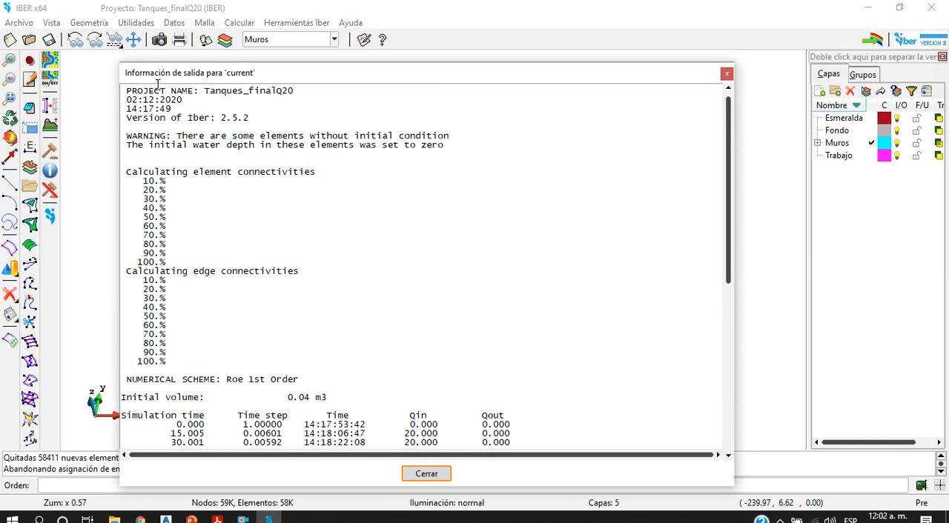
{"action": "left_click_drag", "start_coordinate": [127, 95], "coordinate": [307, 101]}
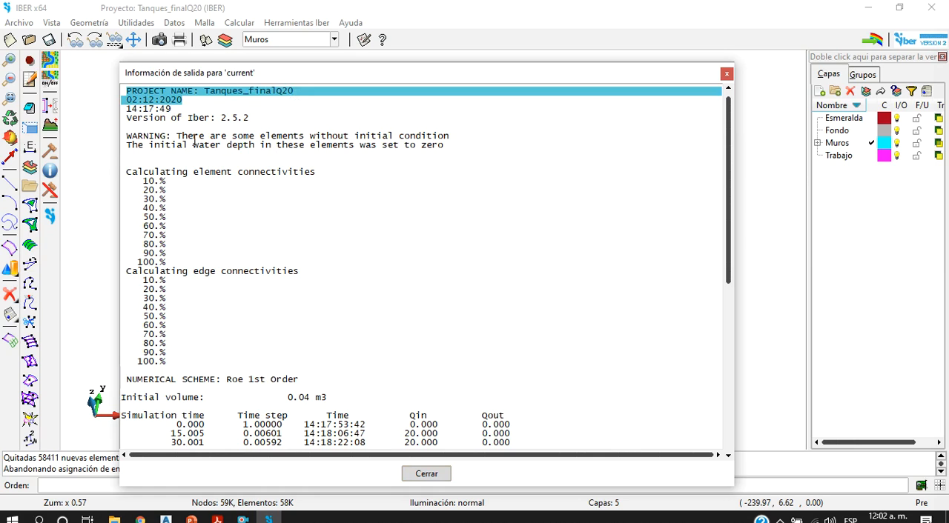
{"action": "left_click_drag", "start_coordinate": [183, 137], "coordinate": [449, 146]}
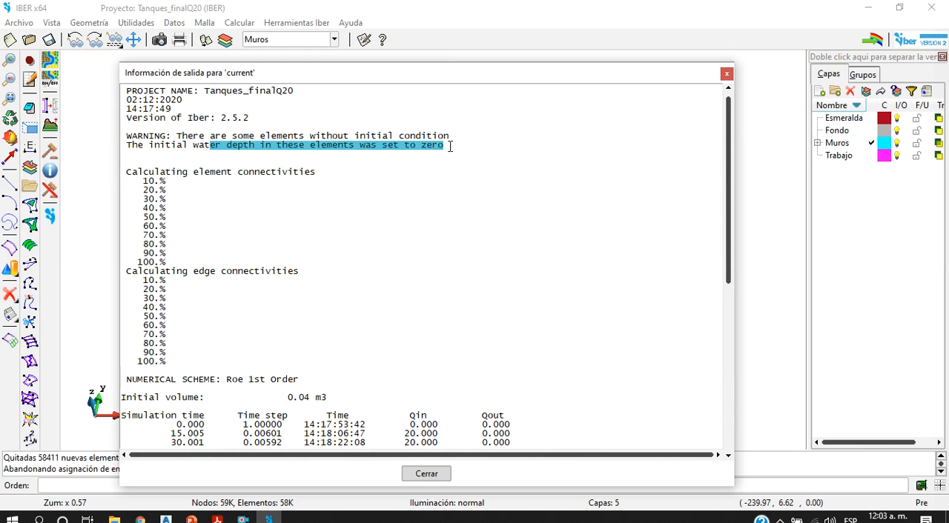
{"action": "scroll", "coordinate": [305, 212], "scroll_direction": "down", "scroll_amount": 3}
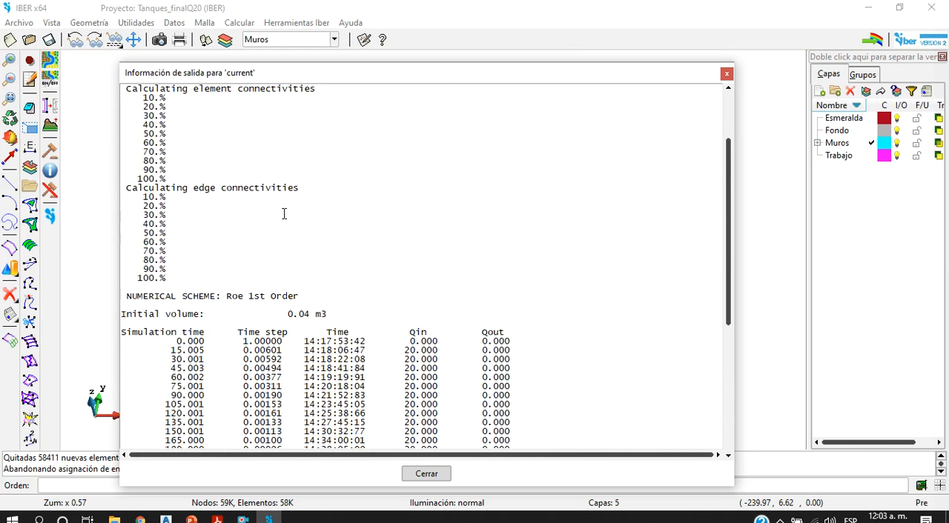
{"action": "scroll", "coordinate": [309, 210], "scroll_direction": "down", "scroll_amount": 3}
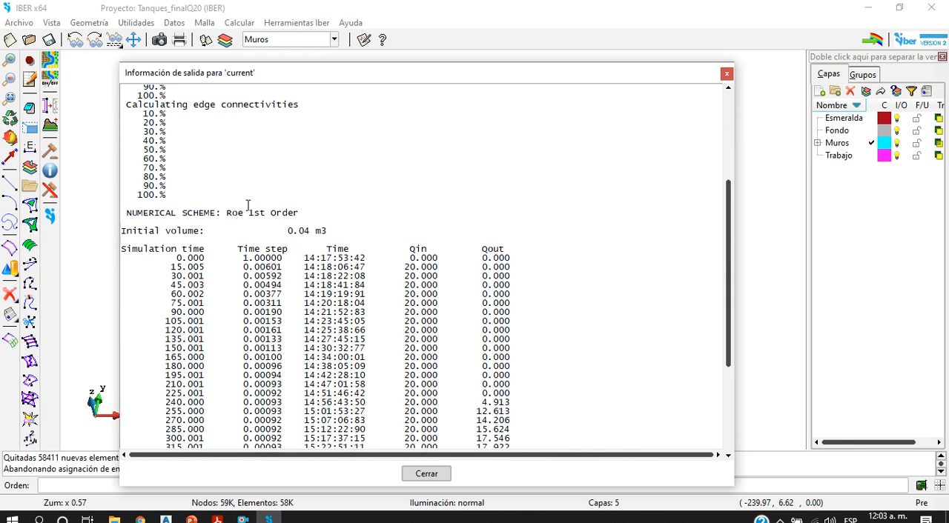
{"action": "scroll", "coordinate": [285, 238], "scroll_direction": "down", "scroll_amount": 1}
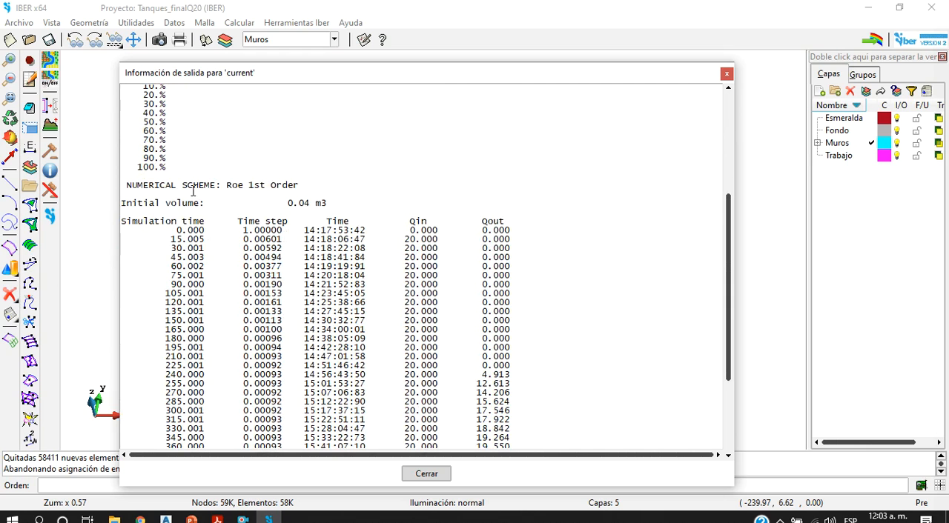
{"action": "scroll", "coordinate": [333, 216], "scroll_direction": "down", "scroll_amount": 3}
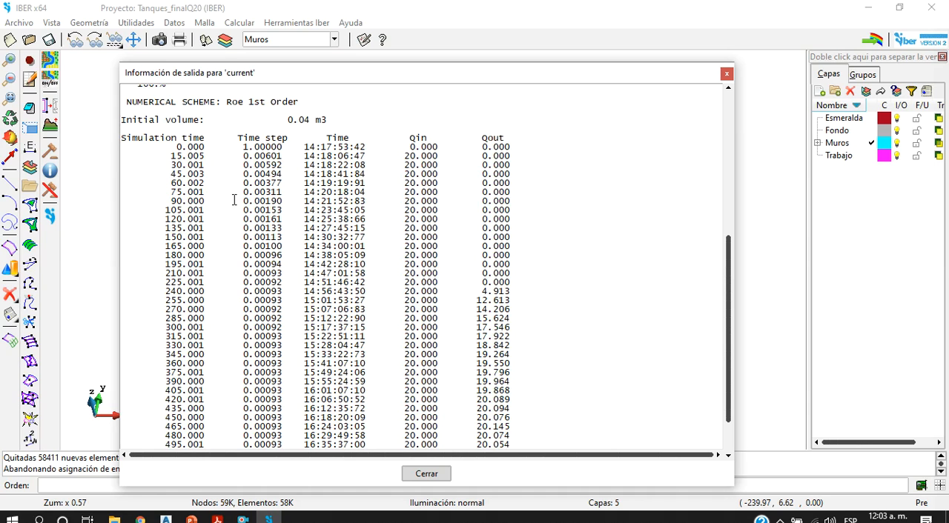
{"action": "scroll", "coordinate": [401, 244], "scroll_direction": "down", "scroll_amount": 2}
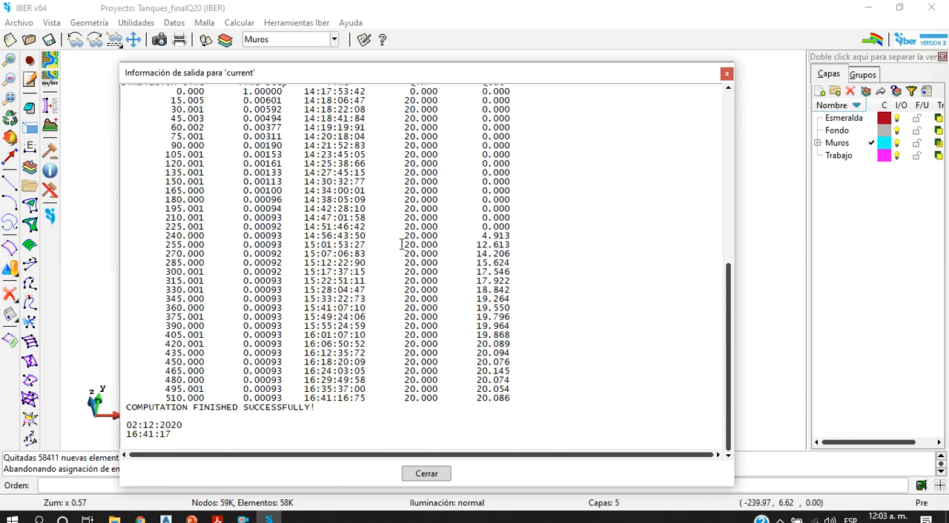
Step: Compare the Qin and Qout columns over the simulation time, marking the 420 s row, and close the output information
{"action": "scroll", "coordinate": [483, 365], "scroll_direction": "up", "scroll_amount": 5}
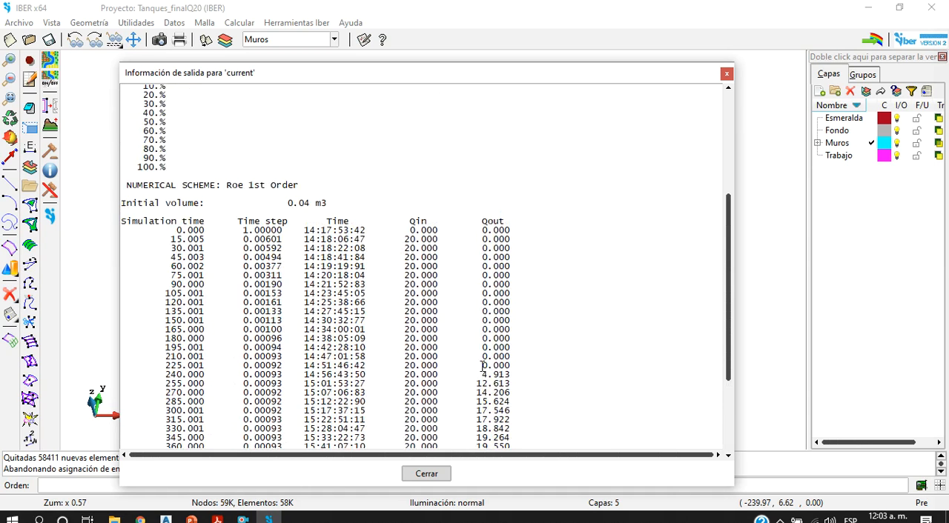
{"action": "left_click_drag", "start_coordinate": [407, 237], "coordinate": [466, 239]}
{"action": "scroll", "coordinate": [478, 363], "scroll_direction": "down", "scroll_amount": 5}
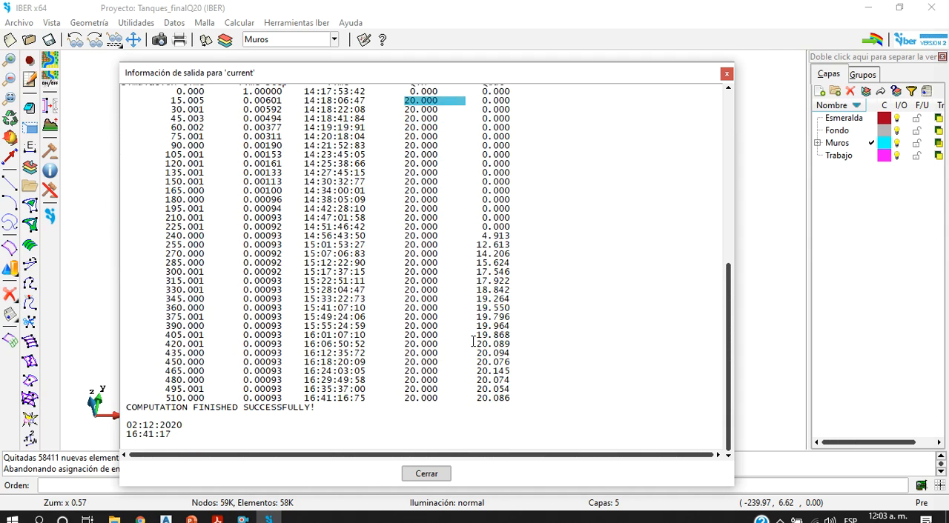
{"action": "left_click", "coordinate": [474, 343]}
{"action": "left_click_drag", "start_coordinate": [513, 345], "coordinate": [163, 344]}
{"action": "scroll", "coordinate": [225, 331], "scroll_direction": "up", "scroll_amount": 4}
{"action": "scroll", "coordinate": [225, 332], "scroll_direction": "down", "scroll_amount": 4}
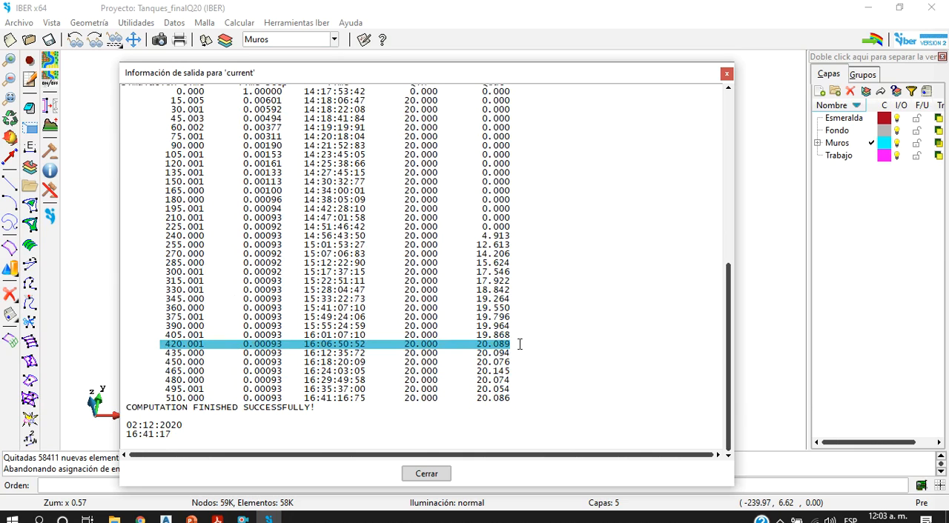
{"action": "left_click", "coordinate": [434, 352]}
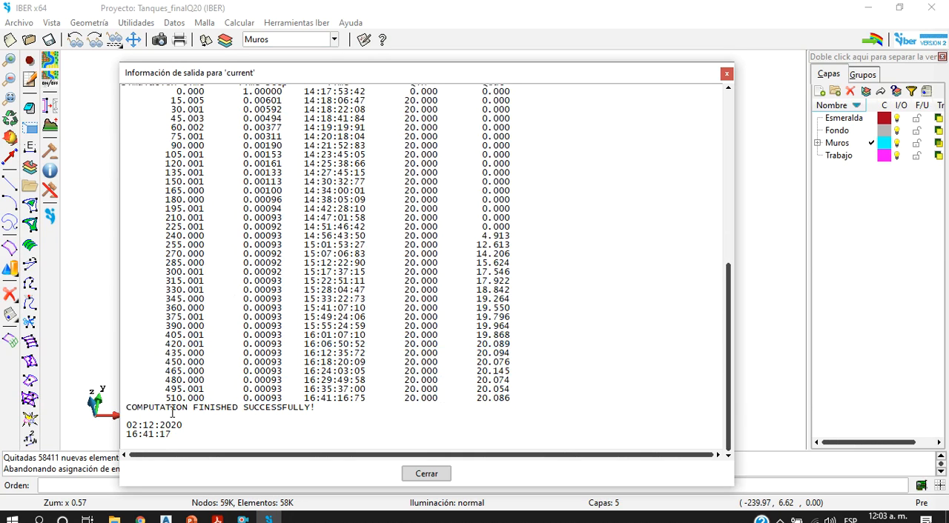
{"action": "left_click", "coordinate": [726, 74]}
Step: Open the problem data and review the time parameters and the list of results chosen for output
{"action": "left_click", "coordinate": [174, 22]}
{"action": "left_click", "coordinate": [208, 56]}
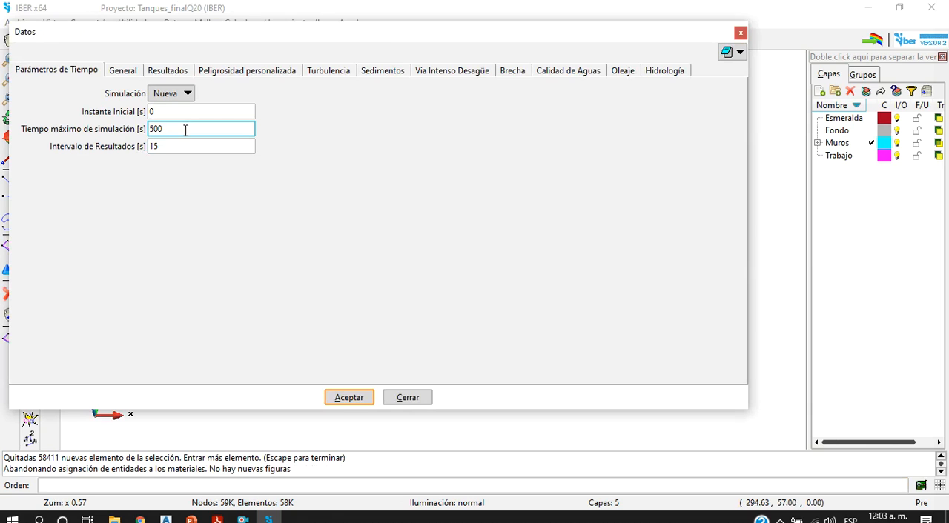
{"action": "left_click", "coordinate": [186, 130]}
{"action": "left_click", "coordinate": [180, 143]}
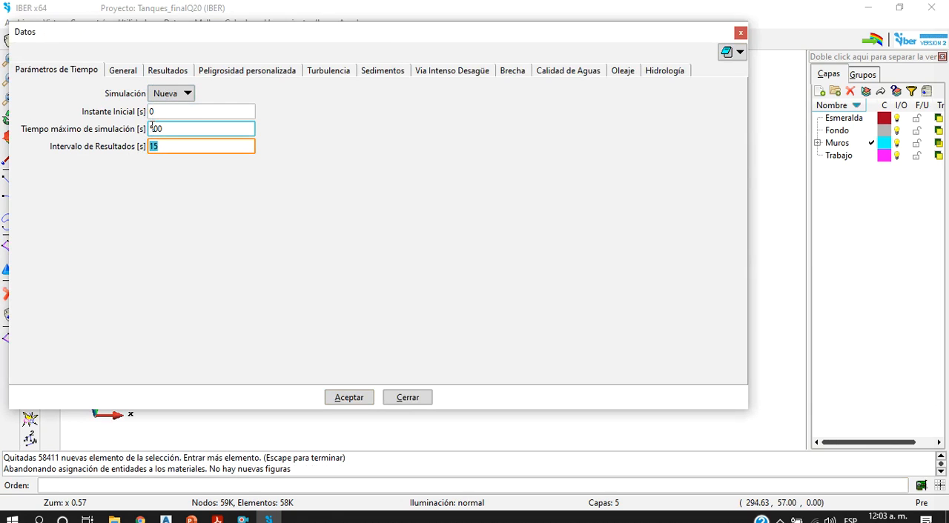
{"action": "left_click", "coordinate": [156, 72]}
{"action": "left_click_drag", "start_coordinate": [731, 137], "coordinate": [726, 236]}
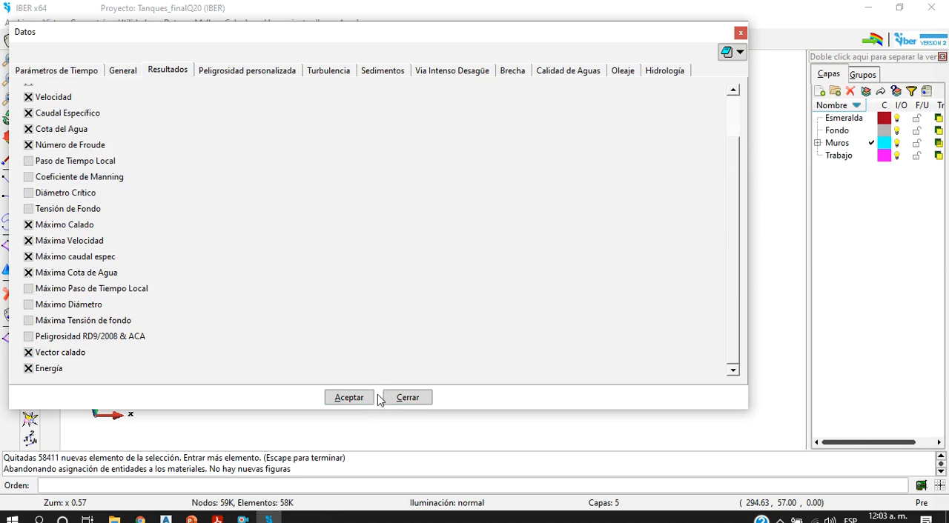
Step: Close the problem data and display the Hidráulica Calado (m) result with the Areas coloreadas suave view
{"action": "left_click", "coordinate": [405, 400]}
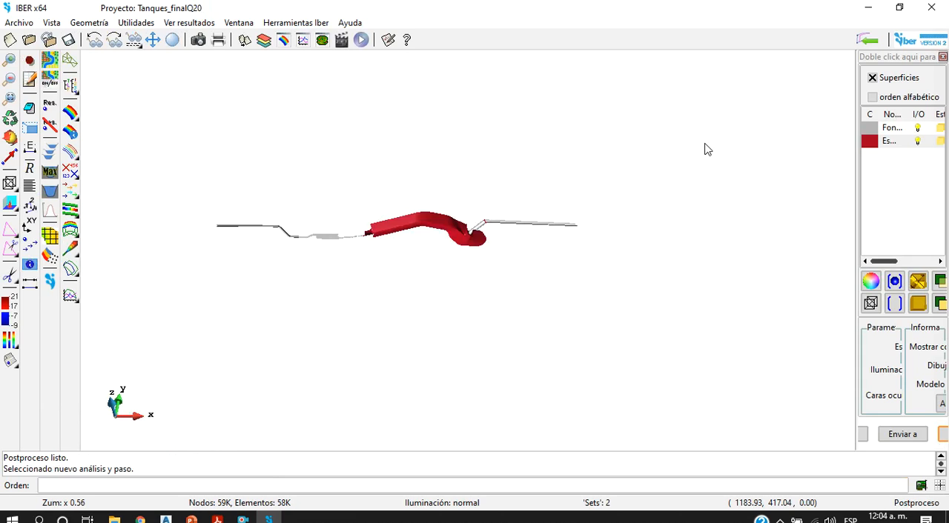
{"action": "left_click", "coordinate": [282, 39]}
{"action": "left_click", "coordinate": [550, 119]}
{"action": "left_click", "coordinate": [540, 135]}
{"action": "left_click", "coordinate": [561, 102]}
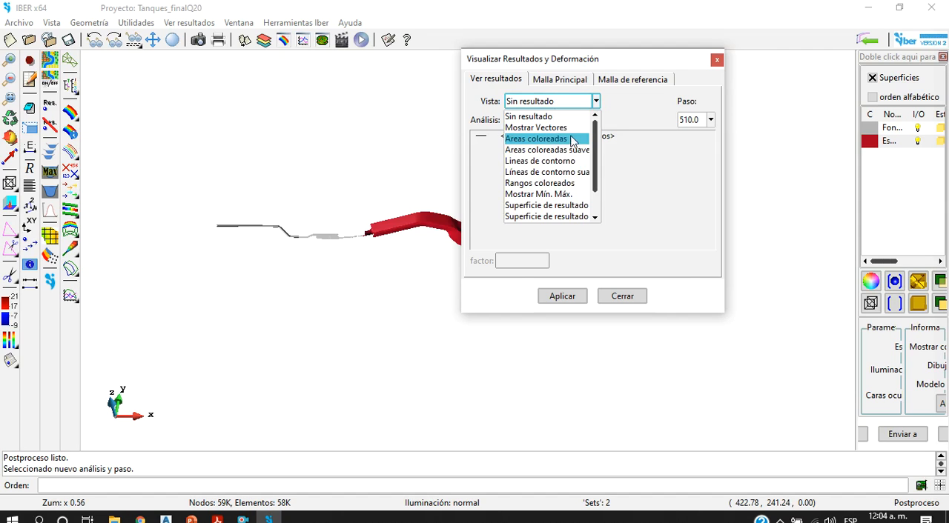
{"action": "left_click", "coordinate": [572, 147]}
{"action": "left_click", "coordinate": [511, 136]}
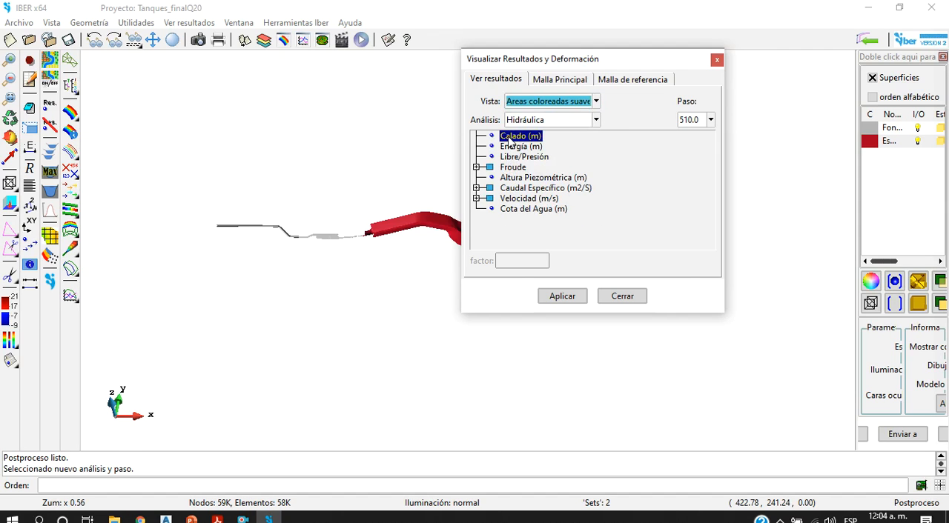
Step: Examine the Calado map along the upstream channel, its bend and the tank section
{"action": "scroll", "coordinate": [423, 233], "scroll_direction": "up", "scroll_amount": 5}
{"action": "scroll", "coordinate": [420, 235], "scroll_direction": "down", "scroll_amount": 5}
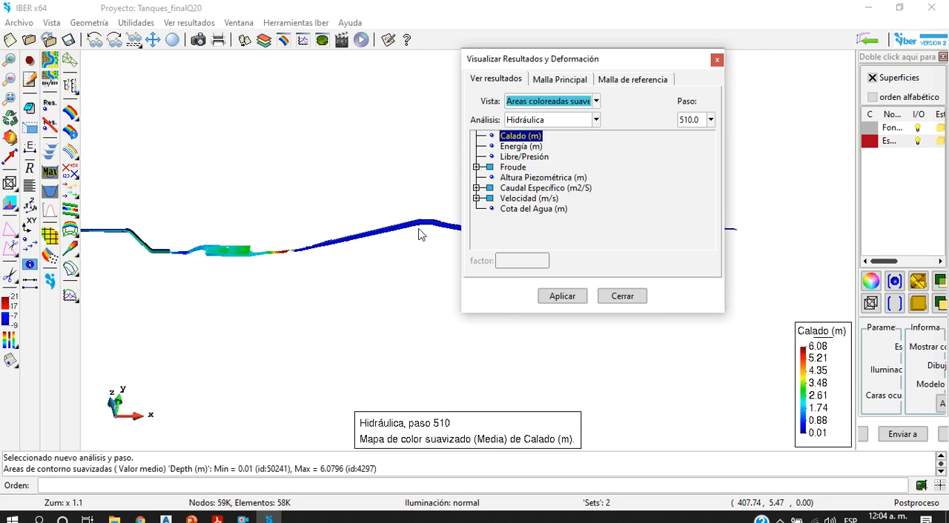
{"action": "scroll", "coordinate": [170, 257], "scroll_direction": "up", "scroll_amount": 7}
{"action": "scroll", "coordinate": [368, 285], "scroll_direction": "down", "scroll_amount": 5}
{"action": "scroll", "coordinate": [368, 284], "scroll_direction": "up", "scroll_amount": 5}
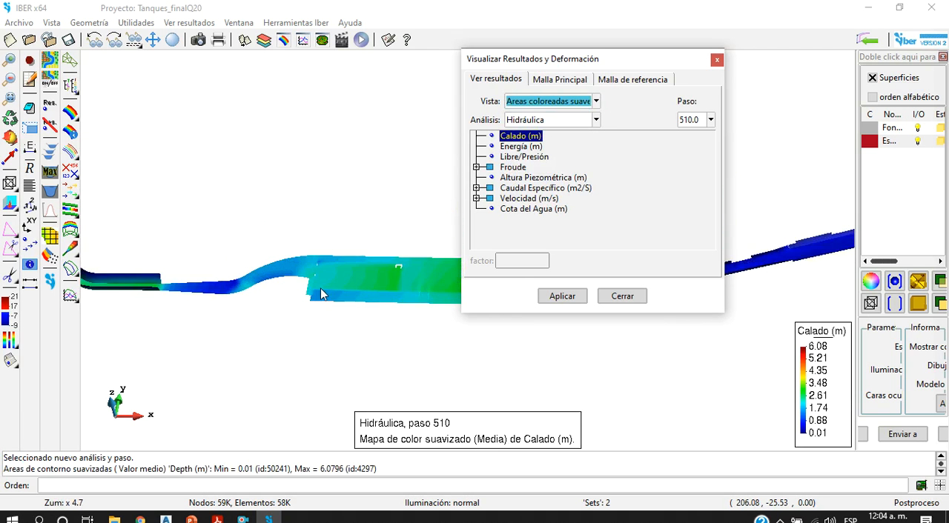
{"action": "scroll", "coordinate": [323, 244], "scroll_direction": "down", "scroll_amount": 6}
{"action": "scroll", "coordinate": [210, 256], "scroll_direction": "up", "scroll_amount": 6}
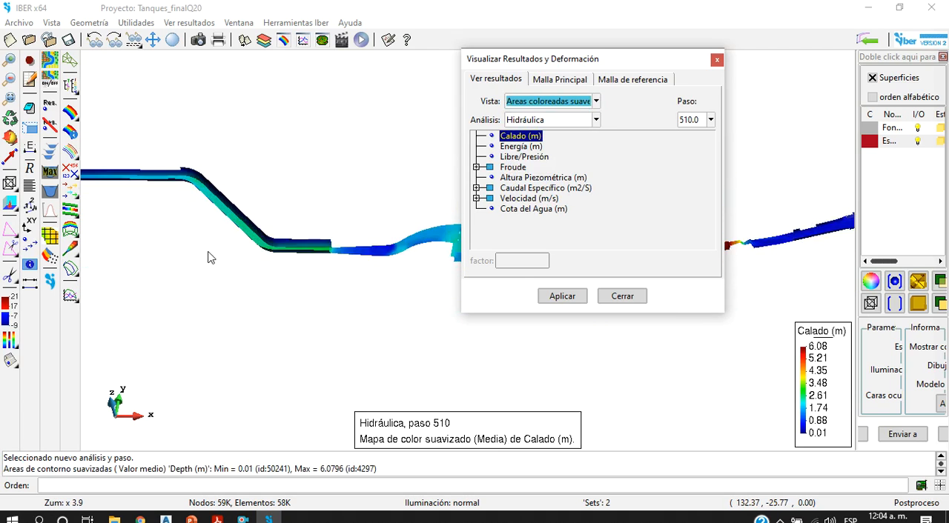
{"action": "scroll", "coordinate": [294, 195], "scroll_direction": "down", "scroll_amount": 5}
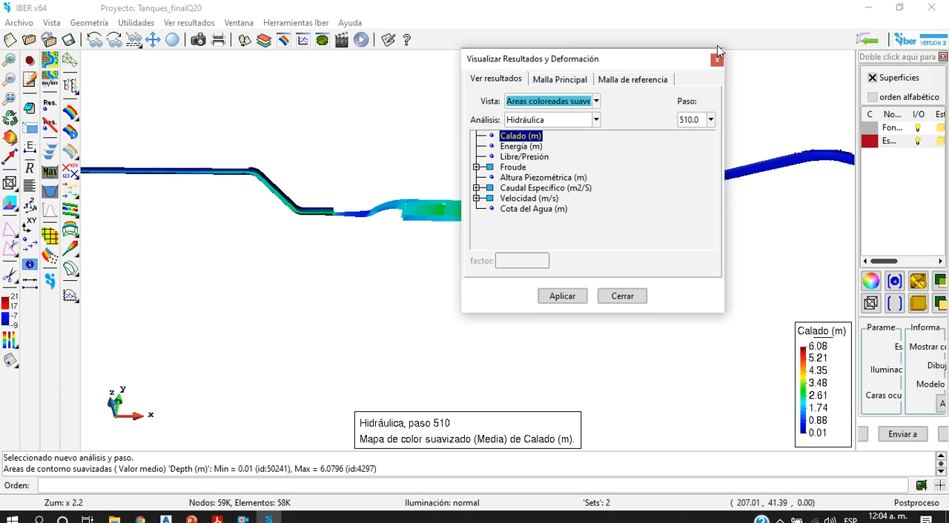
Step: Move the results window off the model and examine the Calado map along the downstream channel and the widened basin
{"action": "left_click_drag", "start_coordinate": [653, 63], "coordinate": [732, 367]}
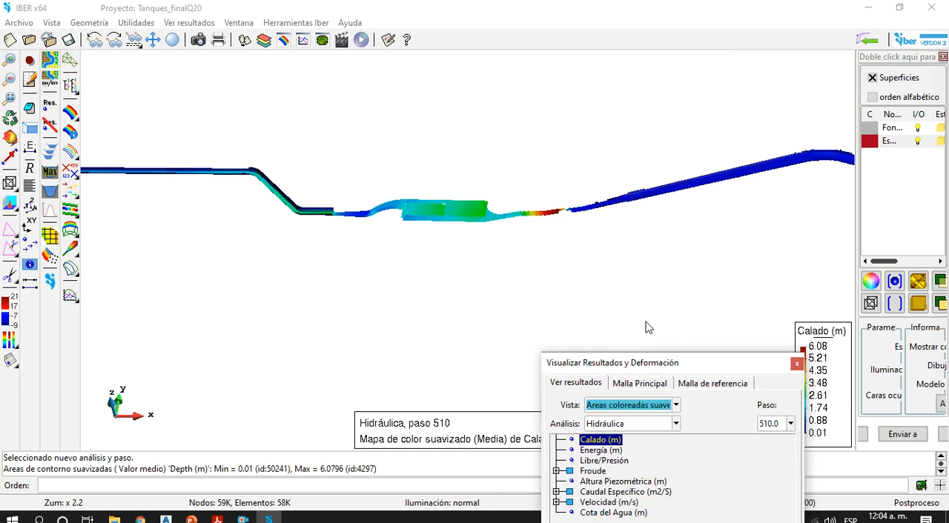
{"action": "scroll", "coordinate": [590, 241], "scroll_direction": "down", "scroll_amount": 4}
{"action": "scroll", "coordinate": [673, 244], "scroll_direction": "up", "scroll_amount": 10}
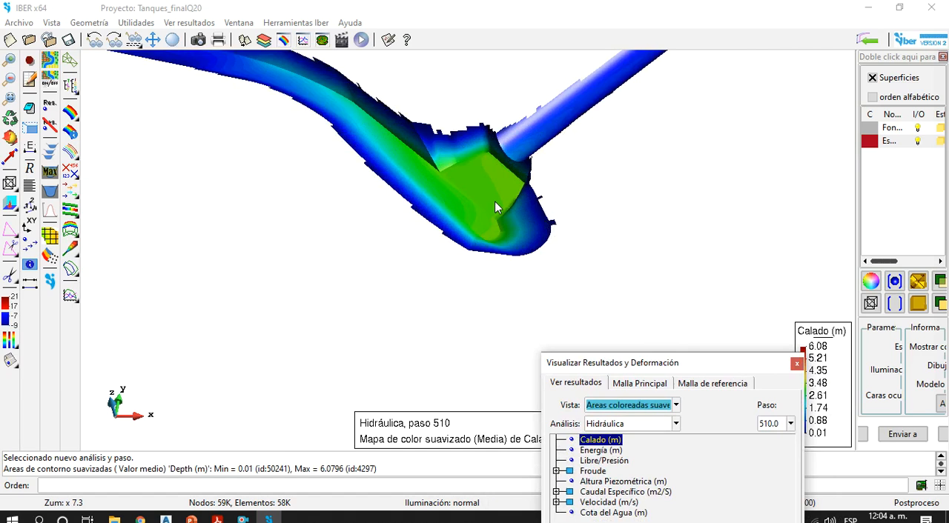
{"action": "left_click_drag", "start_coordinate": [719, 369], "coordinate": [654, 362]}
{"action": "scroll", "coordinate": [454, 152], "scroll_direction": "down", "scroll_amount": 6}
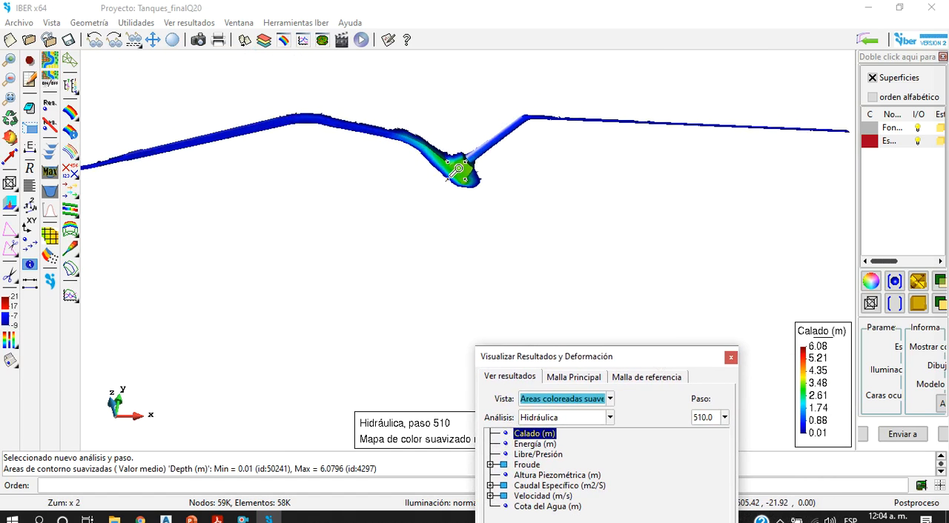
{"action": "scroll", "coordinate": [169, 155], "scroll_direction": "down", "scroll_amount": 5}
{"action": "scroll", "coordinate": [133, 159], "scroll_direction": "up", "scroll_amount": 10}
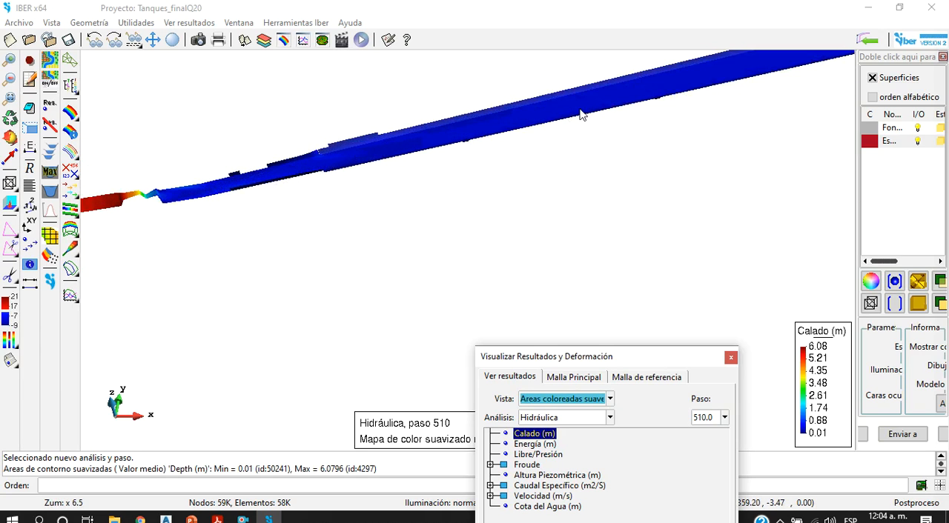
{"action": "scroll", "coordinate": [420, 130], "scroll_direction": "down", "scroll_amount": 4}
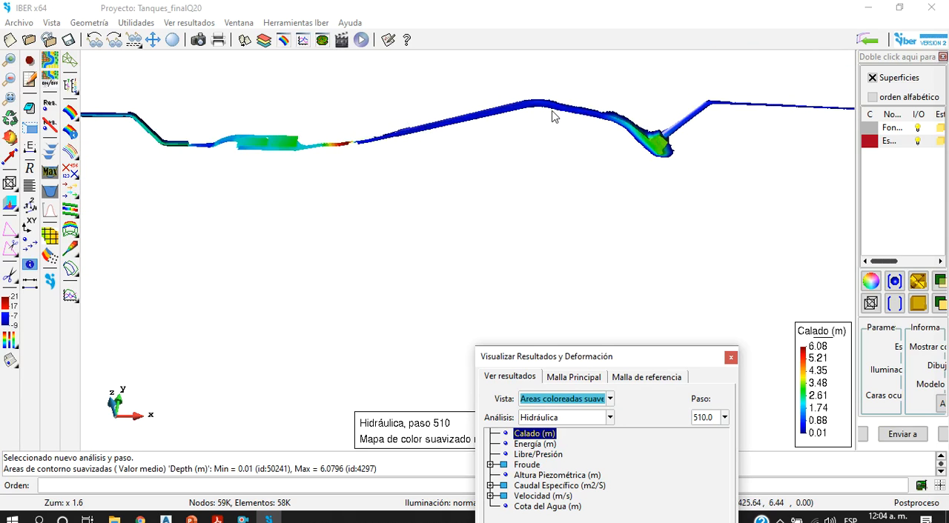
{"action": "scroll", "coordinate": [578, 112], "scroll_direction": "up", "scroll_amount": 4}
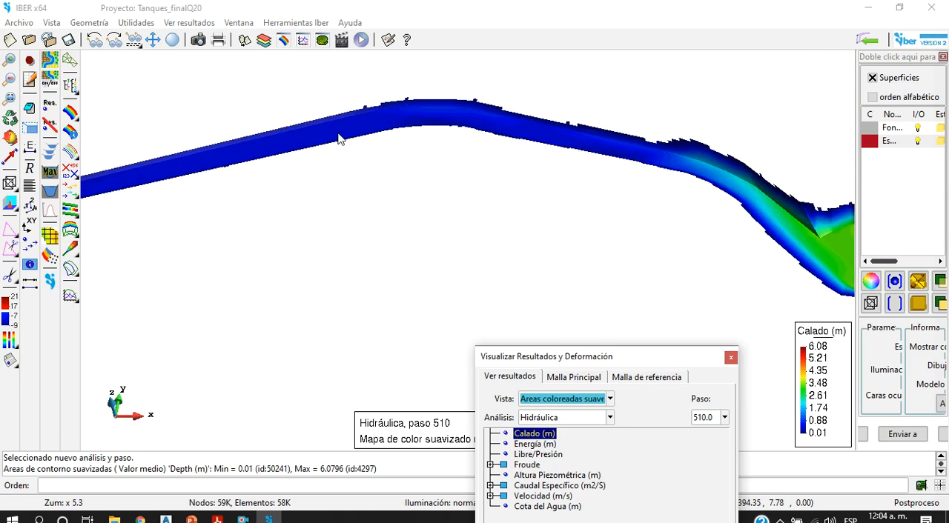
{"action": "scroll", "coordinate": [418, 154], "scroll_direction": "down", "scroll_amount": 4}
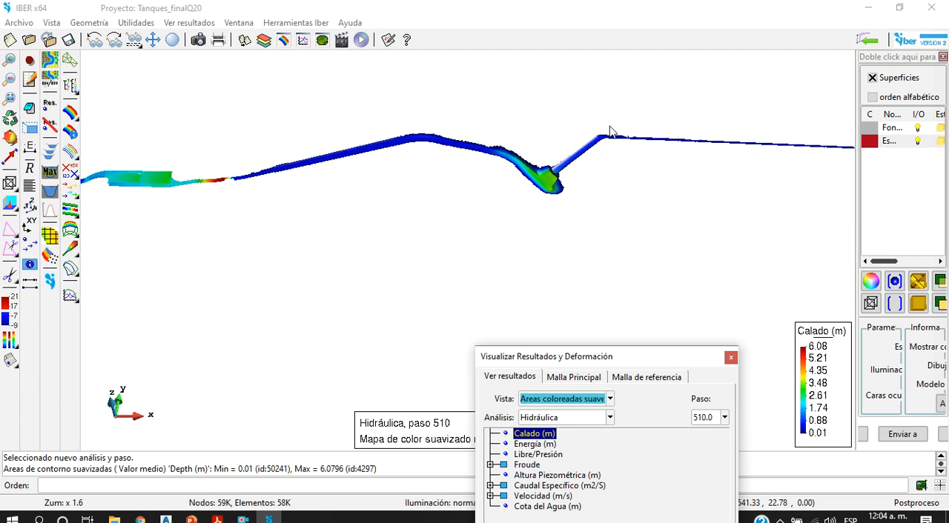
Step: Reposition the results window and inspect the water depth colours along the upstream channel and through its bend
{"action": "left_click_drag", "start_coordinate": [647, 356], "coordinate": [645, 239]}
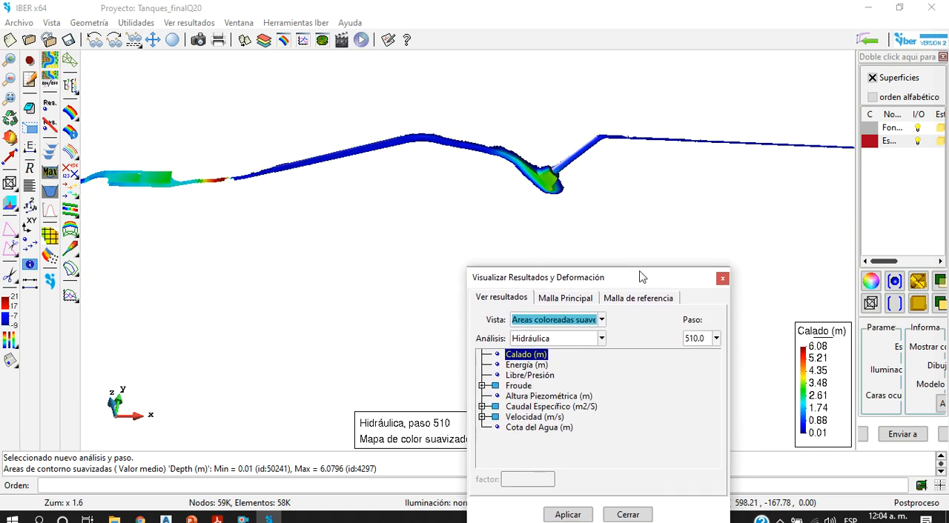
{"action": "scroll", "coordinate": [330, 205], "scroll_direction": "down", "scroll_amount": 4}
{"action": "scroll", "coordinate": [207, 201], "scroll_direction": "up", "scroll_amount": 9}
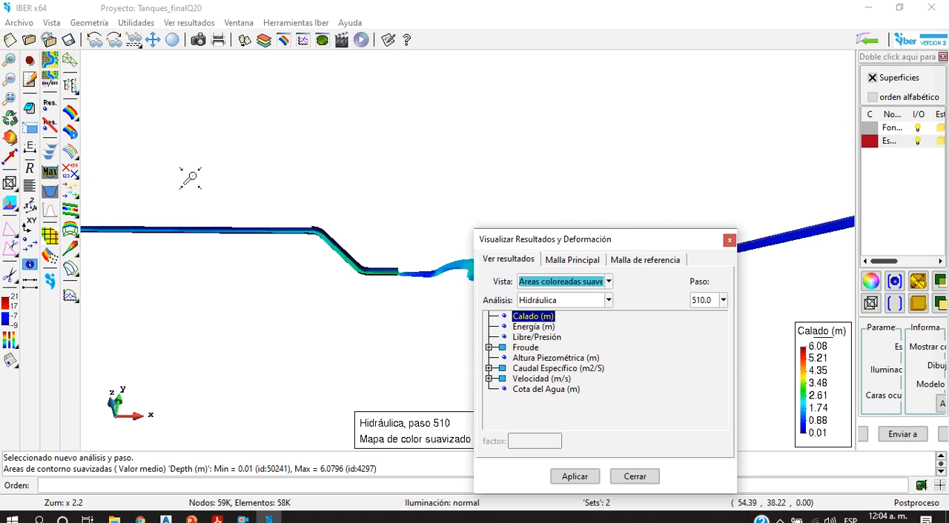
{"action": "scroll", "coordinate": [289, 228], "scroll_direction": "up", "scroll_amount": 3}
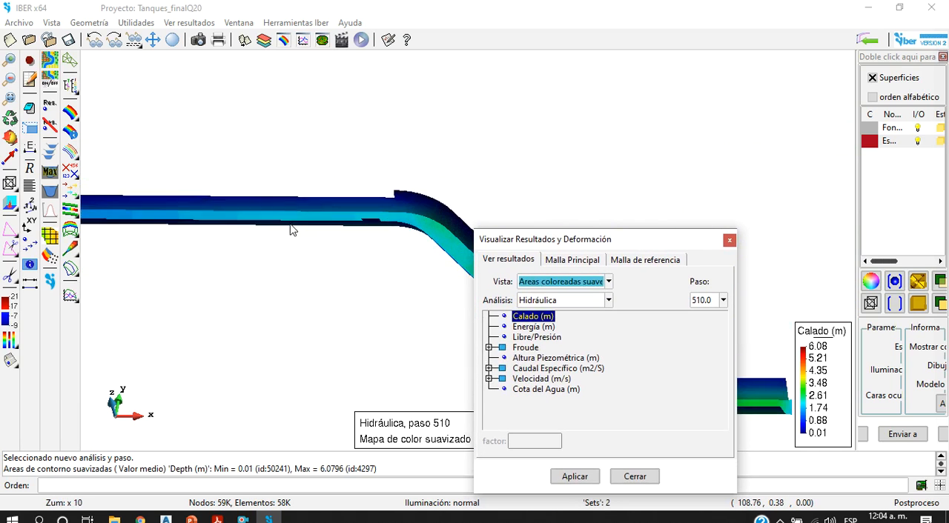
{"action": "scroll", "coordinate": [324, 205], "scroll_direction": "down", "scroll_amount": 6}
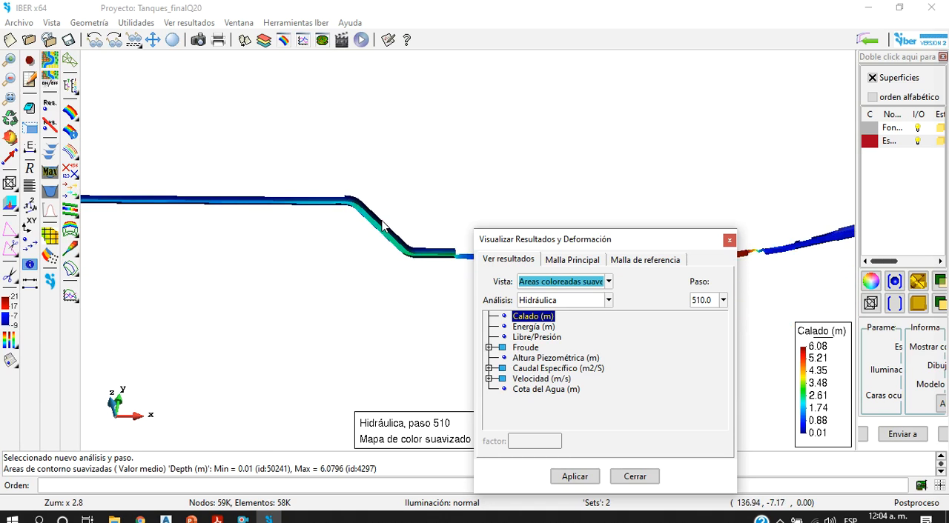
{"action": "scroll", "coordinate": [436, 261], "scroll_direction": "up", "scroll_amount": 3}
{"action": "scroll", "coordinate": [382, 243], "scroll_direction": "down", "scroll_amount": 1}
{"action": "scroll", "coordinate": [433, 238], "scroll_direction": "up", "scroll_amount": 1}
{"action": "scroll", "coordinate": [401, 250], "scroll_direction": "down", "scroll_amount": 5}
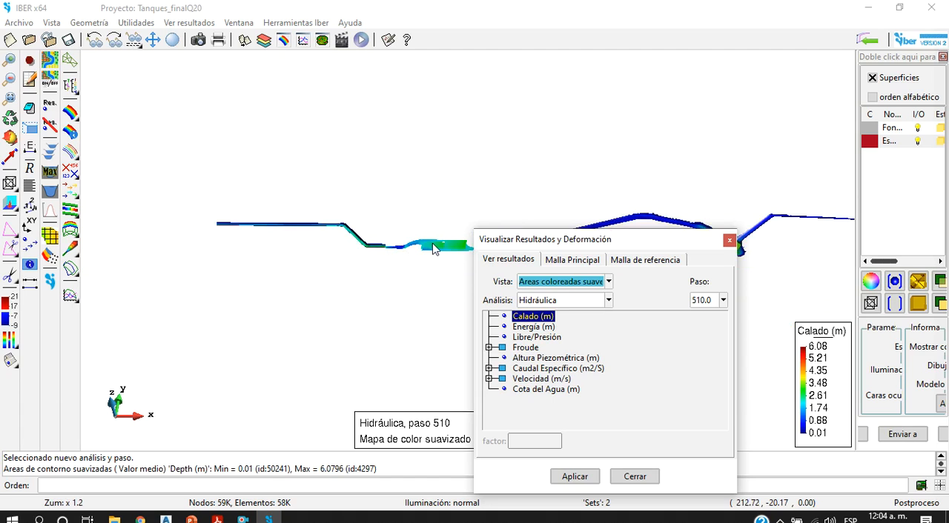
Step: Inspect the water depth colours closely inside the tanks and along the narrow outlet reach downstream of them
{"action": "scroll", "coordinate": [434, 249], "scroll_direction": "up", "scroll_amount": 9}
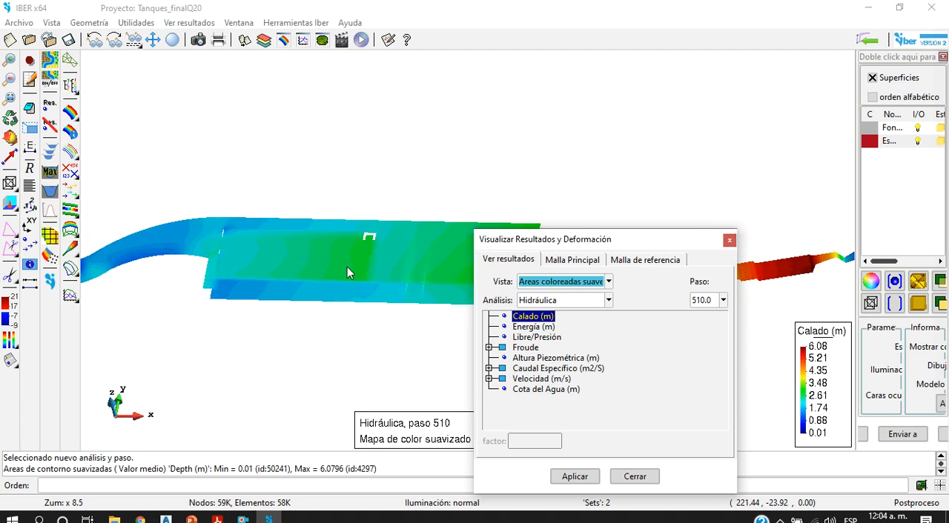
{"action": "scroll", "coordinate": [323, 283], "scroll_direction": "down", "scroll_amount": 4}
{"action": "scroll", "coordinate": [320, 295], "scroll_direction": "up", "scroll_amount": 2}
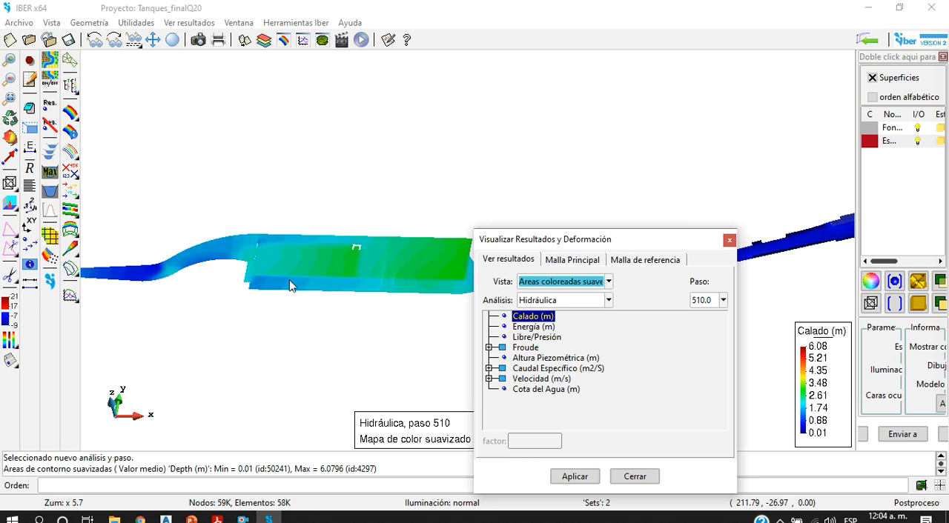
{"action": "scroll", "coordinate": [392, 266], "scroll_direction": "down", "scroll_amount": 4}
{"action": "scroll", "coordinate": [414, 268], "scroll_direction": "up", "scroll_amount": 6}
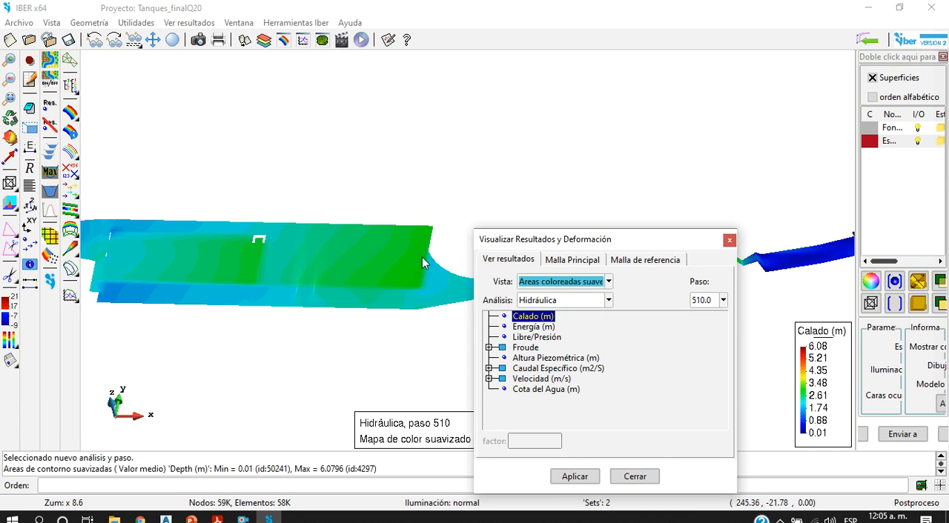
{"action": "scroll", "coordinate": [364, 273], "scroll_direction": "down", "scroll_amount": 9}
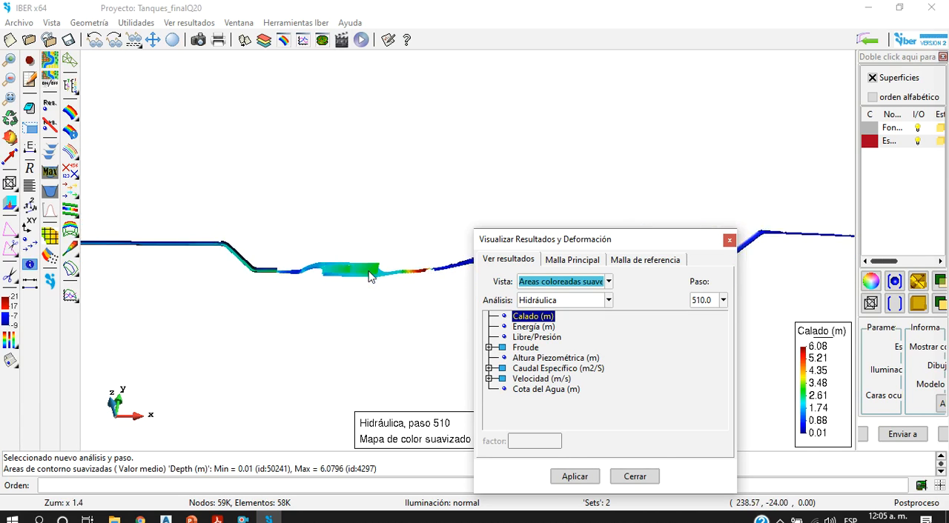
{"action": "scroll", "coordinate": [430, 270], "scroll_direction": "up", "scroll_amount": 8}
{"action": "scroll", "coordinate": [354, 285], "scroll_direction": "up", "scroll_amount": 3}
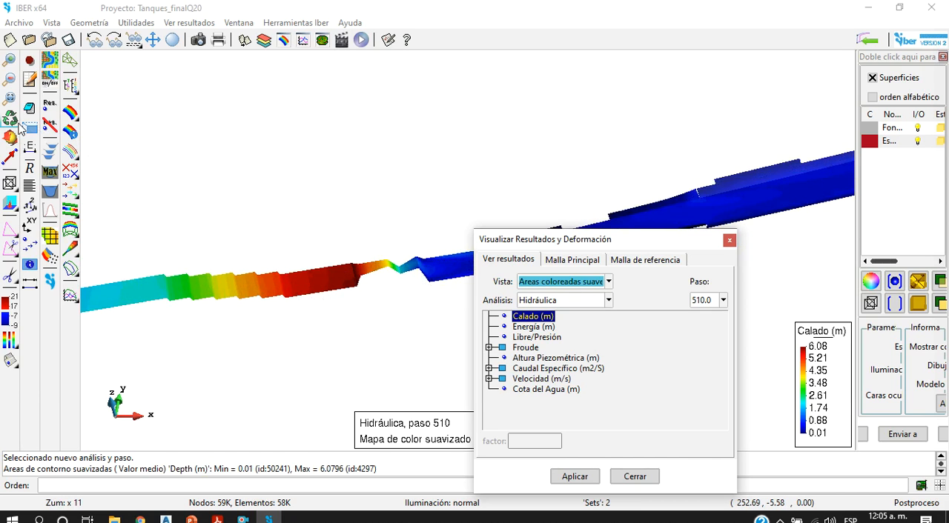
Step: Rotate the model into a 3D view and examine the depth results from the tank outlet to the downstream basin
{"action": "left_click", "coordinate": [10, 137]}
{"action": "left_click_drag", "start_coordinate": [241, 254], "coordinate": [241, 282]}
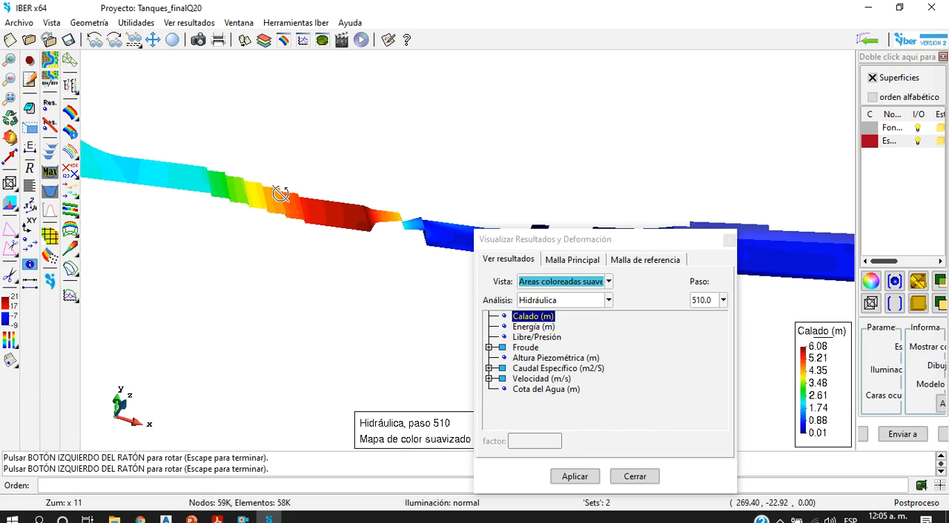
{"action": "left_click_drag", "start_coordinate": [417, 303], "coordinate": [400, 226]}
{"action": "scroll", "coordinate": [433, 221], "scroll_direction": "up", "scroll_amount": 5}
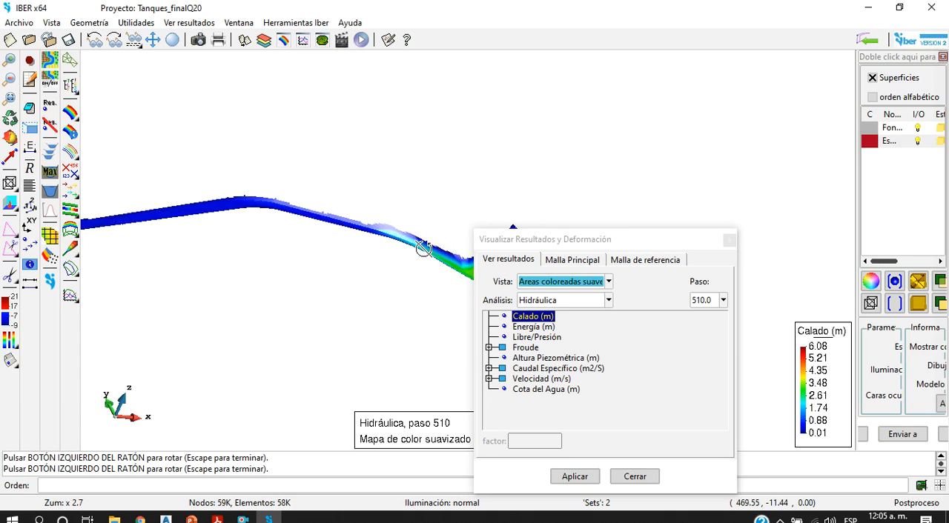
{"action": "scroll", "coordinate": [235, 254], "scroll_direction": "down", "scroll_amount": 8}
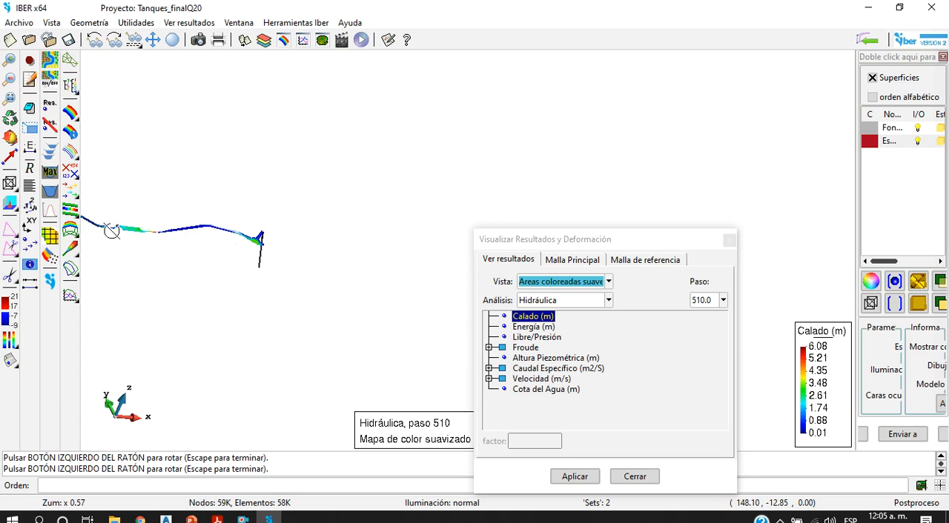
{"action": "scroll", "coordinate": [151, 227], "scroll_direction": "up", "scroll_amount": 2}
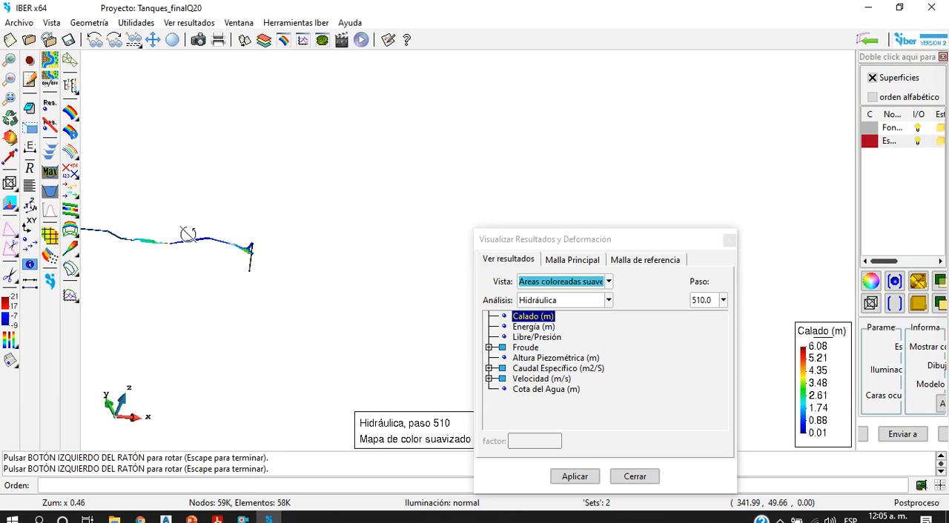
Step: Set the reference mesh to Original and apply a Deformada main mesh using Vector Calado with factor 1.0
{"action": "left_click", "coordinate": [572, 259]}
{"action": "scroll", "coordinate": [178, 243], "scroll_direction": "down", "scroll_amount": 3}
{"action": "scroll", "coordinate": [143, 235], "scroll_direction": "up", "scroll_amount": 3}
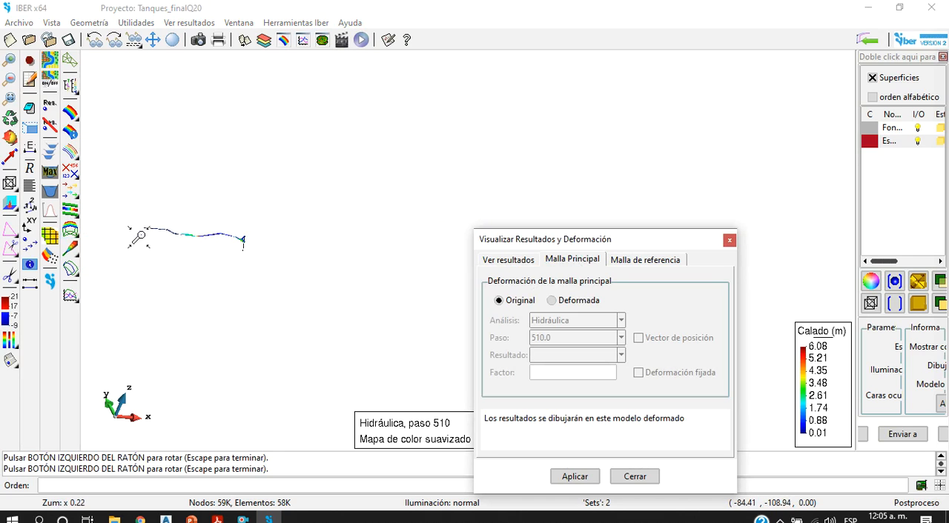
{"action": "left_click", "coordinate": [634, 260]}
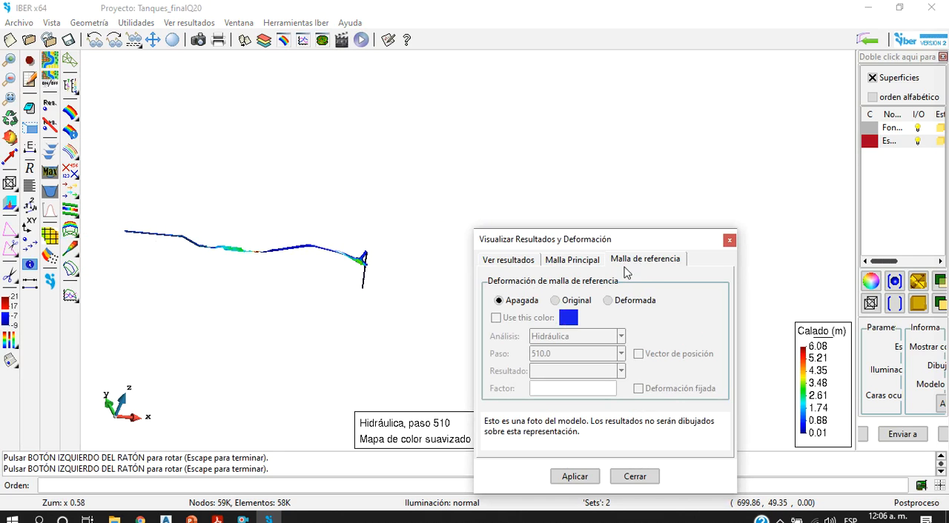
{"action": "left_click", "coordinate": [585, 302]}
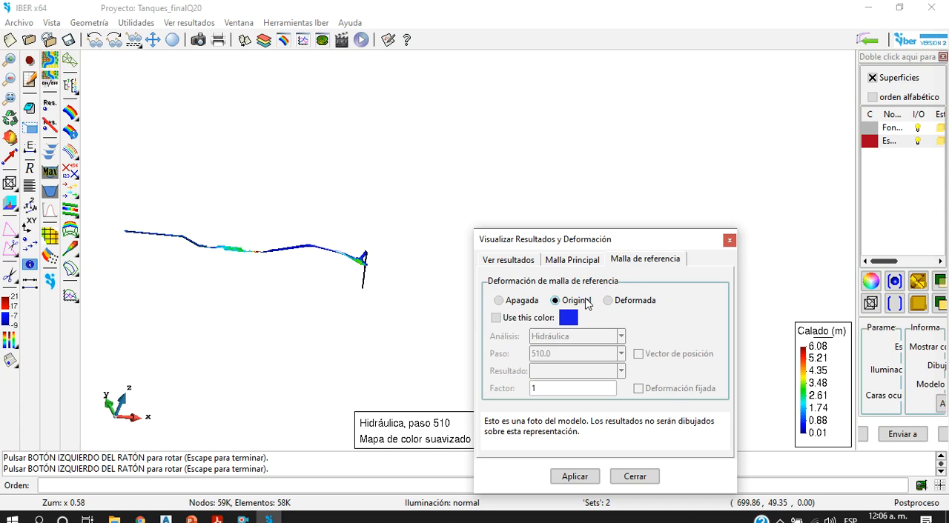
{"action": "left_click", "coordinate": [582, 261]}
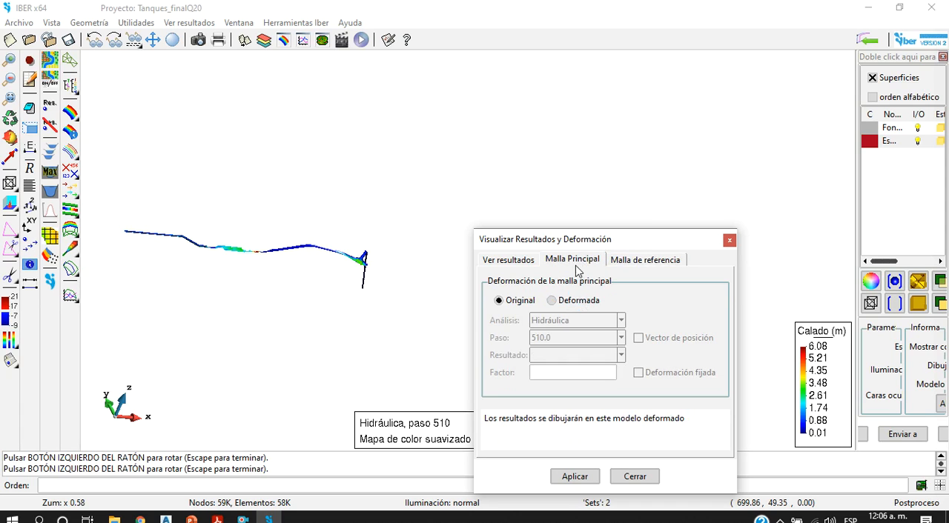
{"action": "left_click", "coordinate": [569, 304]}
{"action": "left_click", "coordinate": [575, 477]}
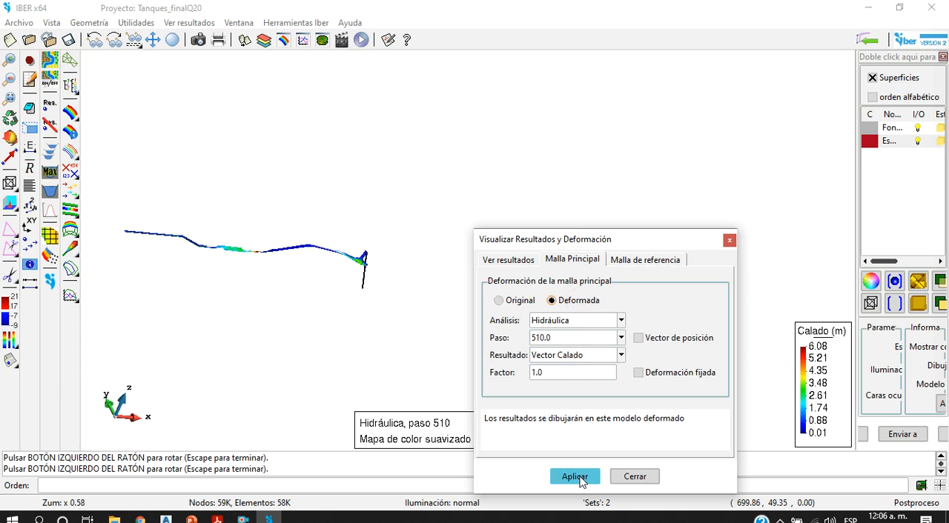
Step: Examine the deformed water surface against the original mesh, rotating the model to look along the upstream channel toward the tanks
{"action": "scroll", "coordinate": [290, 264], "scroll_direction": "up", "scroll_amount": 5}
{"action": "scroll", "coordinate": [348, 273], "scroll_direction": "down", "scroll_amount": 2}
{"action": "scroll", "coordinate": [345, 267], "scroll_direction": "down", "scroll_amount": 3}
{"action": "scroll", "coordinate": [335, 244], "scroll_direction": "up", "scroll_amount": 5}
{"action": "scroll", "coordinate": [307, 234], "scroll_direction": "down", "scroll_amount": 4}
{"action": "scroll", "coordinate": [178, 221], "scroll_direction": "up", "scroll_amount": 5}
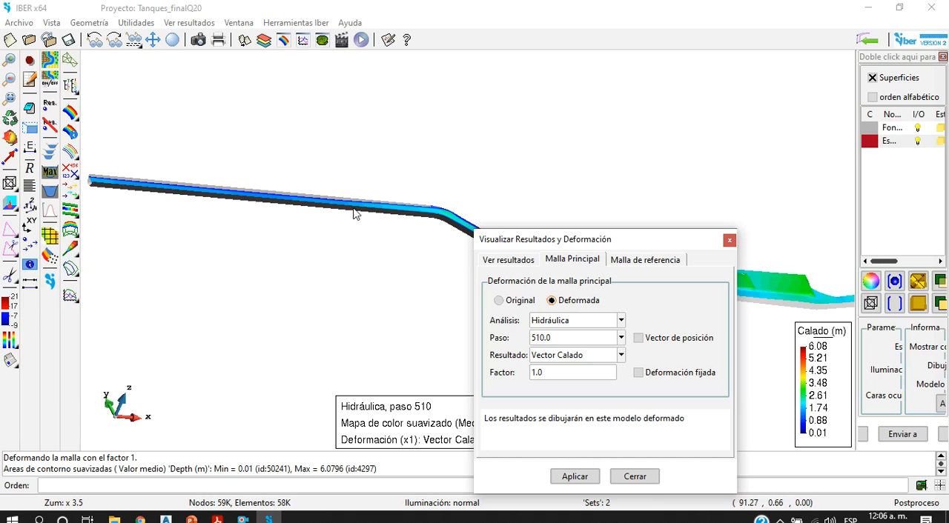
{"action": "left_click", "coordinate": [11, 144]}
{"action": "left_click_drag", "start_coordinate": [371, 236], "coordinate": [480, 212]}
{"action": "left_click_drag", "start_coordinate": [224, 192], "coordinate": [295, 229]}
{"action": "scroll", "coordinate": [390, 300], "scroll_direction": "up", "scroll_amount": 4}
{"action": "mouse_move", "coordinate": [430, 343]}
{"action": "left_mouse_down"}
{"action": "mouse_move", "coordinate": [454, 323]}
{"action": "mouse_move", "coordinate": [441, 335]}
{"action": "left_mouse_up"}
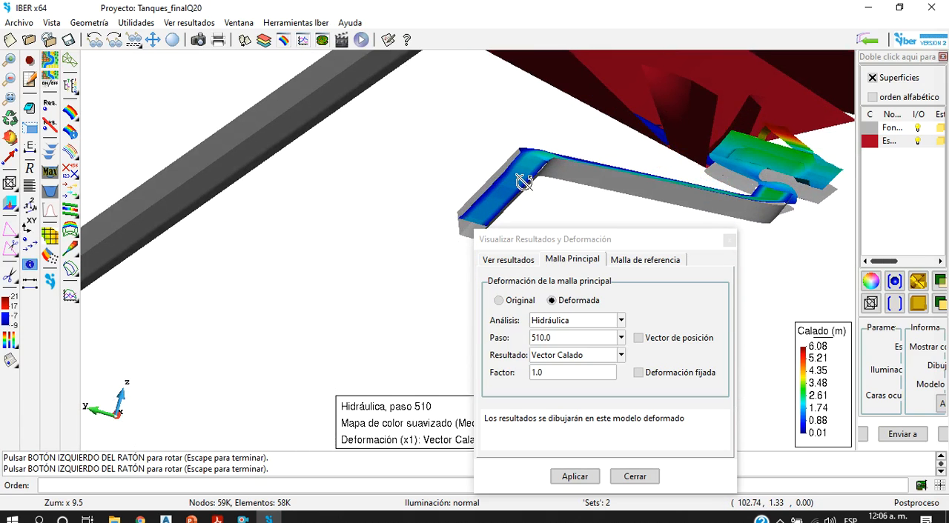
Step: Examine the deformed depth surface from the tank outlet back along the bends of the upstream channel
{"action": "scroll", "coordinate": [464, 216], "scroll_direction": "down", "scroll_amount": 6}
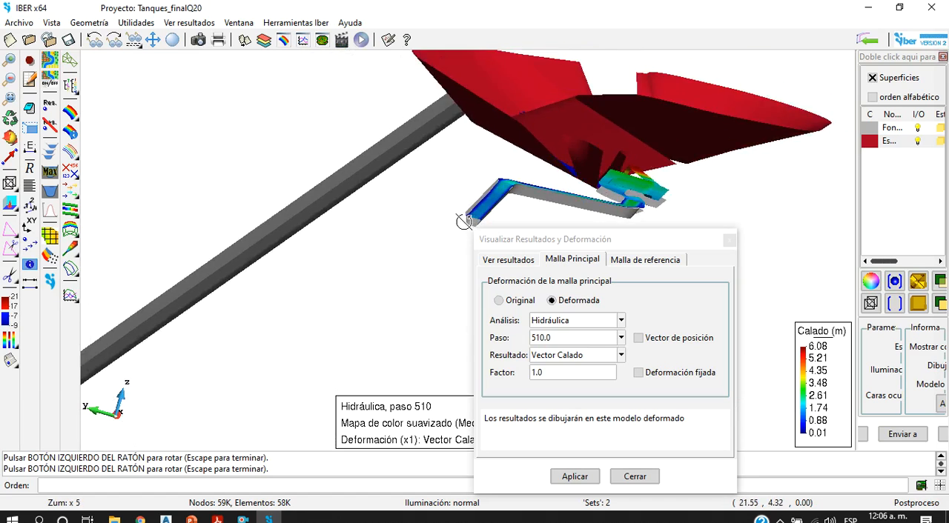
{"action": "left_click_drag", "start_coordinate": [436, 232], "coordinate": [335, 271]}
{"action": "scroll", "coordinate": [289, 326], "scroll_direction": "up", "scroll_amount": 4}
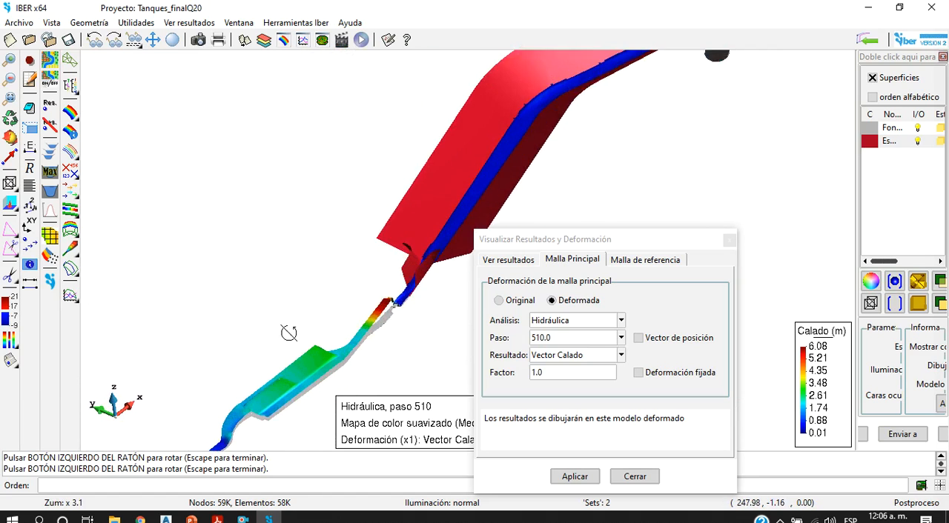
{"action": "scroll", "coordinate": [306, 267], "scroll_direction": "down", "scroll_amount": 4}
{"action": "scroll", "coordinate": [157, 391], "scroll_direction": "up", "scroll_amount": 9}
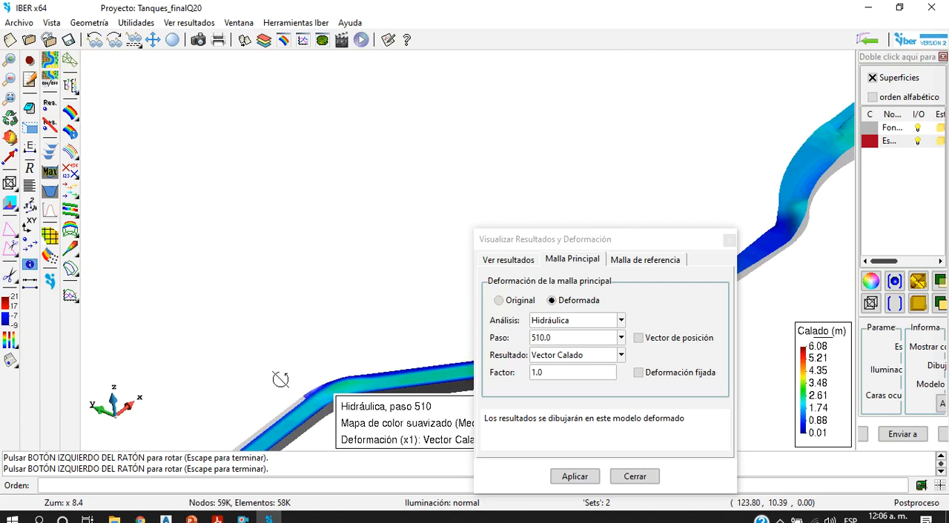
{"action": "left_click_drag", "start_coordinate": [254, 375], "coordinate": [275, 321]}
{"action": "scroll", "coordinate": [374, 312], "scroll_direction": "up", "scroll_amount": 3}
{"action": "left_click_drag", "start_coordinate": [375, 311], "coordinate": [346, 347]}
{"action": "scroll", "coordinate": [346, 346], "scroll_direction": "down", "scroll_amount": 6}
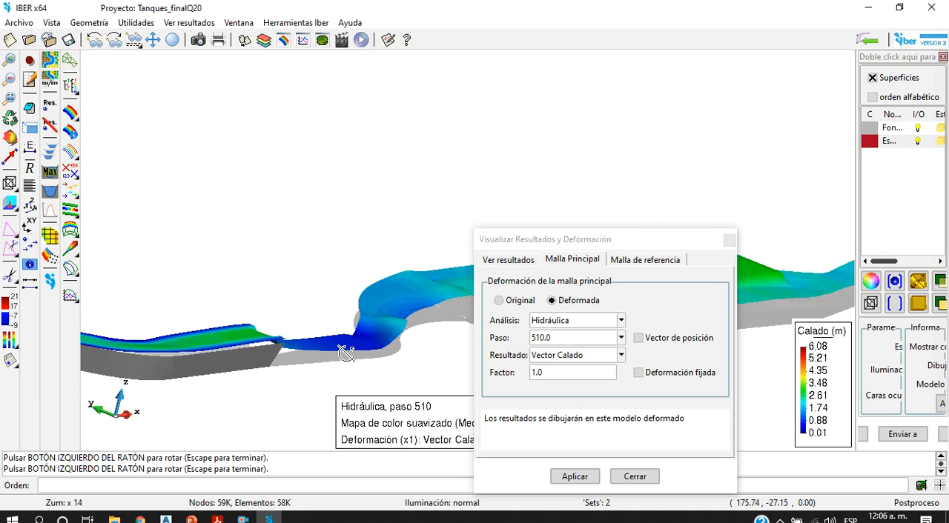
Step: Inspect the water surface against the original bed where the upstream channel ends and the flow enters the tanks
{"action": "scroll", "coordinate": [316, 355], "scroll_direction": "up", "scroll_amount": 2}
{"action": "left_click_drag", "start_coordinate": [337, 348], "coordinate": [273, 385]}
{"action": "scroll", "coordinate": [323, 377], "scroll_direction": "down", "scroll_amount": 5}
{"action": "scroll", "coordinate": [327, 379], "scroll_direction": "up", "scroll_amount": 6}
{"action": "left_click_drag", "start_coordinate": [238, 391], "coordinate": [197, 398]}
{"action": "scroll", "coordinate": [263, 335], "scroll_direction": "down", "scroll_amount": 4}
{"action": "left_click_drag", "start_coordinate": [162, 346], "coordinate": [353, 288]}
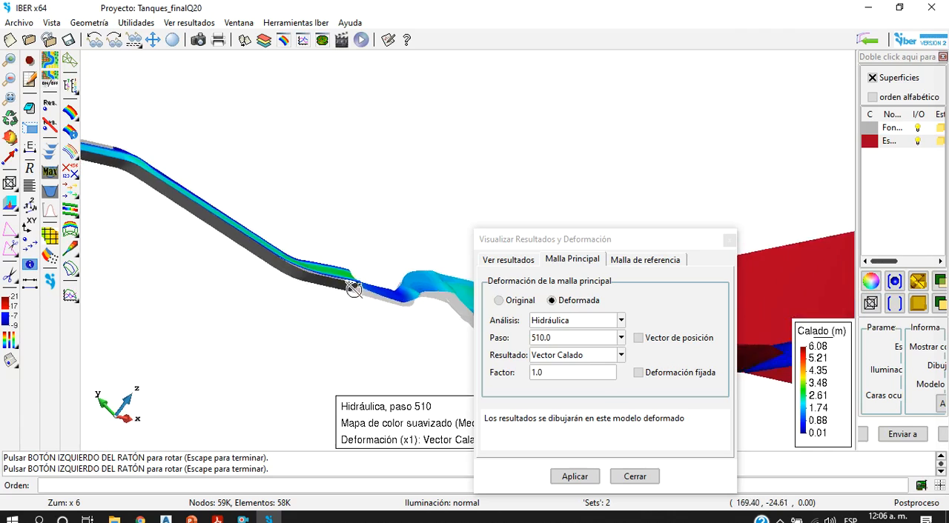
{"action": "scroll", "coordinate": [297, 252], "scroll_direction": "up", "scroll_amount": 7}
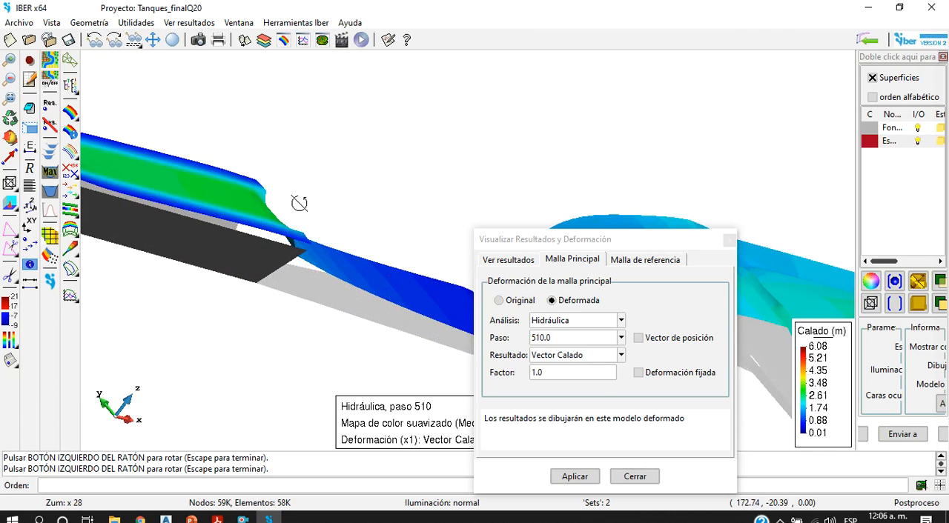
{"action": "scroll", "coordinate": [317, 259], "scroll_direction": "down", "scroll_amount": 4}
{"action": "scroll", "coordinate": [397, 288], "scroll_direction": "up", "scroll_amount": 7}
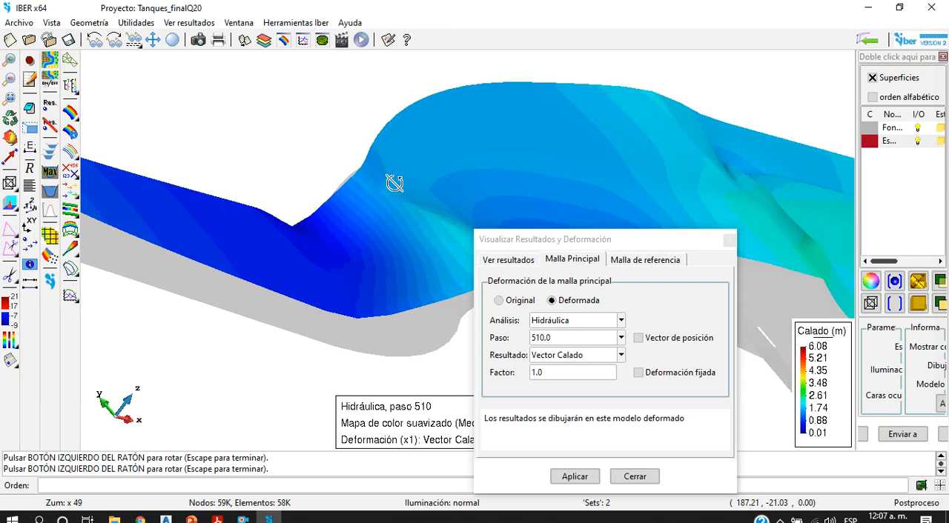
{"action": "scroll", "coordinate": [394, 185], "scroll_direction": "down", "scroll_amount": 12}
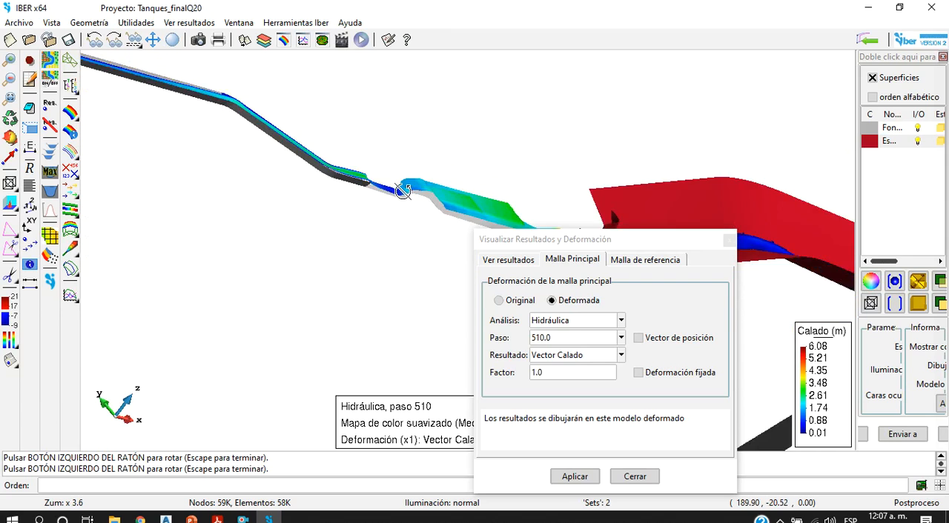
Step: Examine the deformed water surface inside the tanks, from their downstream end back to the inlet widening
{"action": "scroll", "coordinate": [403, 192], "scroll_direction": "up", "scroll_amount": 8}
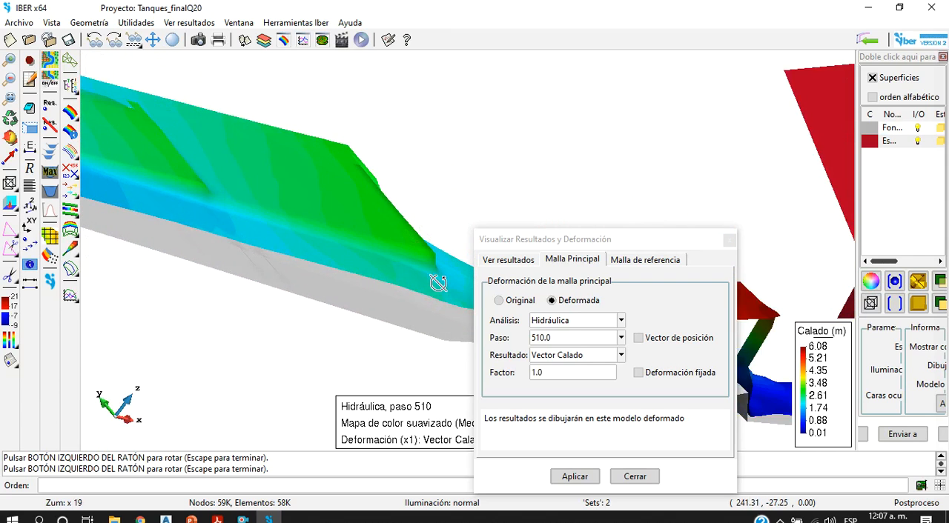
{"action": "scroll", "coordinate": [377, 263], "scroll_direction": "down", "scroll_amount": 5}
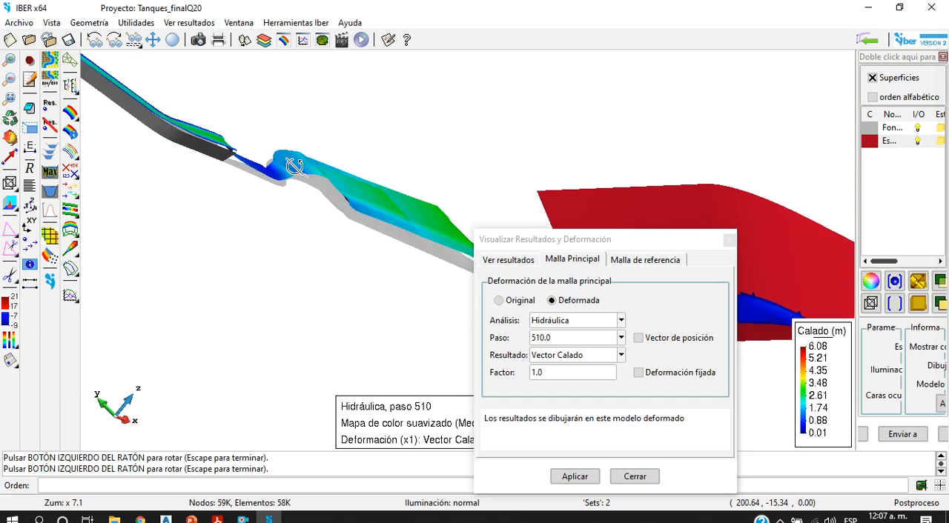
{"action": "left_click_drag", "start_coordinate": [294, 165], "coordinate": [156, 191]}
{"action": "scroll", "coordinate": [300, 325], "scroll_direction": "down", "scroll_amount": 2}
{"action": "scroll", "coordinate": [237, 391], "scroll_direction": "up", "scroll_amount": 7}
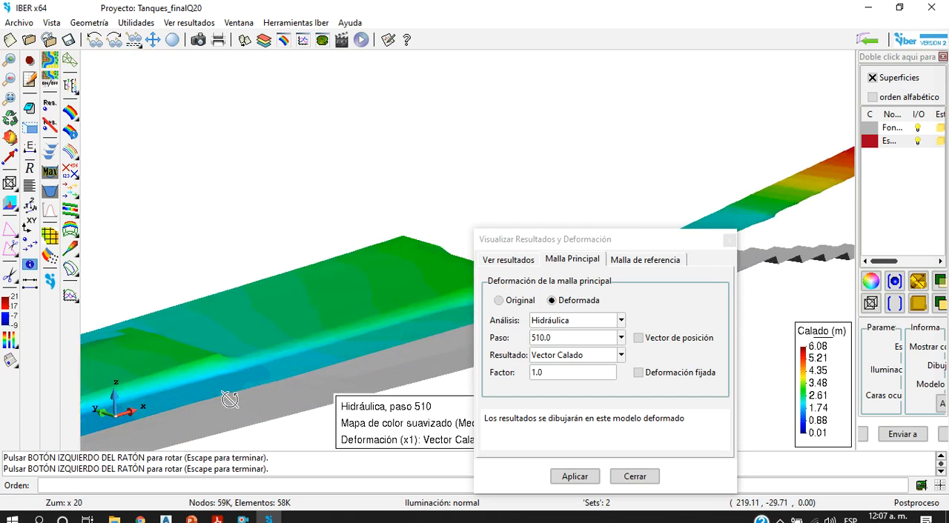
{"action": "scroll", "coordinate": [244, 346], "scroll_direction": "down", "scroll_amount": 3}
{"action": "scroll", "coordinate": [222, 343], "scroll_direction": "up", "scroll_amount": 3}
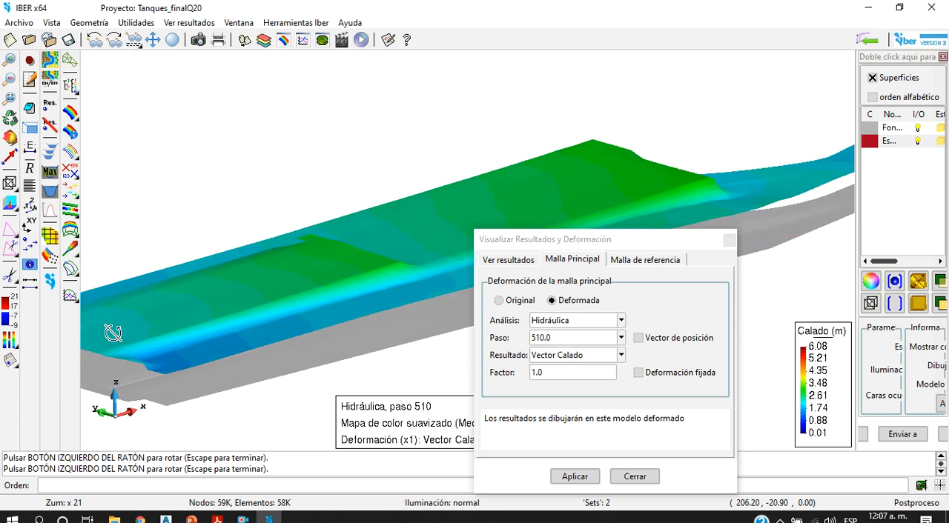
{"action": "scroll", "coordinate": [293, 310], "scroll_direction": "down", "scroll_amount": 1}
{"action": "scroll", "coordinate": [274, 326], "scroll_direction": "up", "scroll_amount": 5}
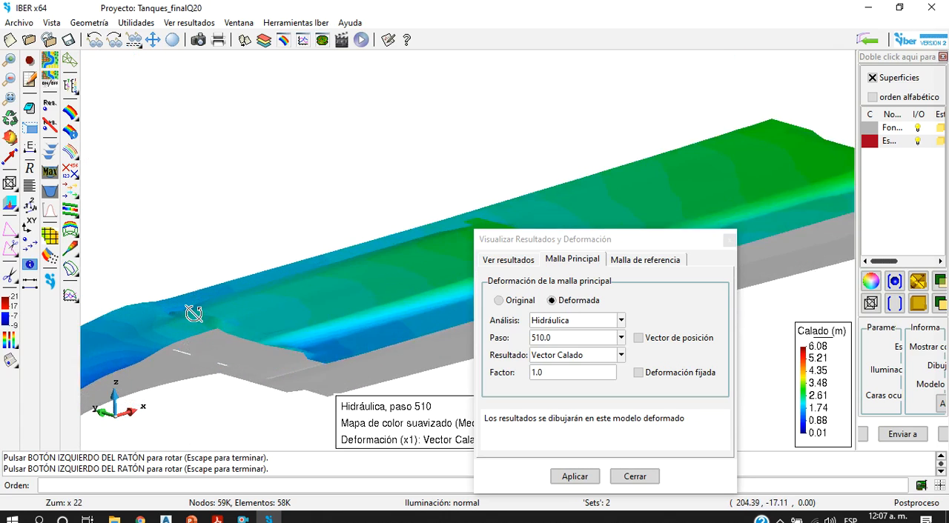
{"action": "scroll", "coordinate": [255, 291], "scroll_direction": "down", "scroll_amount": 3}
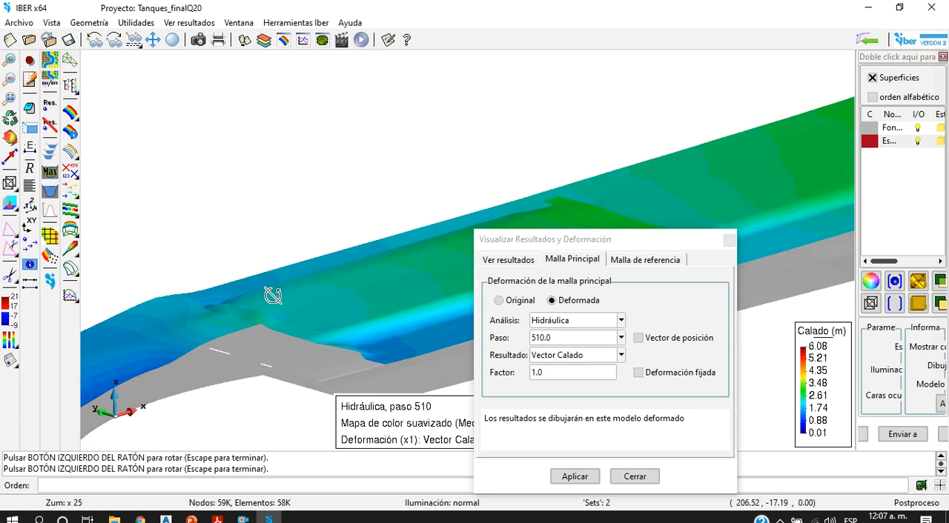
{"action": "scroll", "coordinate": [445, 248], "scroll_direction": "up", "scroll_amount": 4}
Step: Move the results dialog aside and compare the tanks' water surface with the original mesh in side and oblique views
{"action": "left_click_drag", "start_coordinate": [466, 233], "coordinate": [512, 252]}
{"action": "scroll", "coordinate": [352, 225], "scroll_direction": "up", "scroll_amount": 4}
{"action": "left_click_drag", "start_coordinate": [383, 229], "coordinate": [509, 212]}
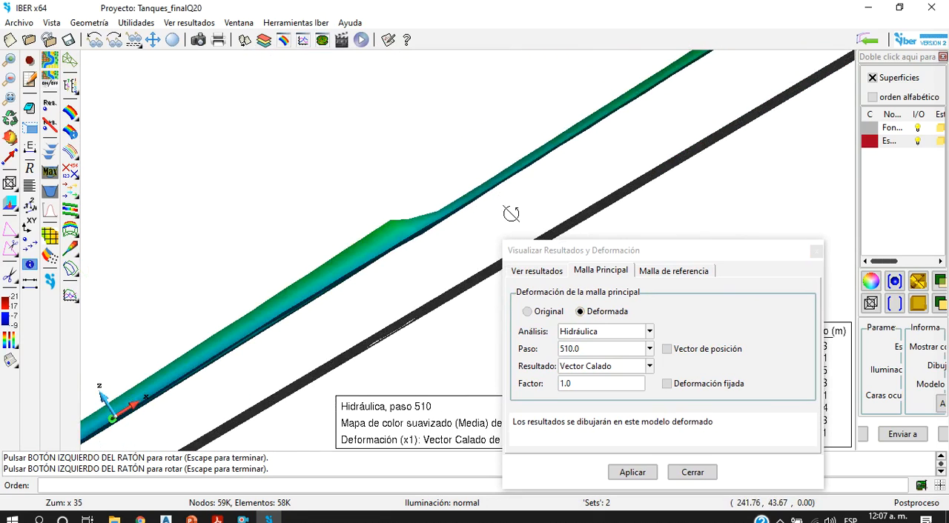
{"action": "left_click_drag", "start_coordinate": [468, 243], "coordinate": [409, 275]}
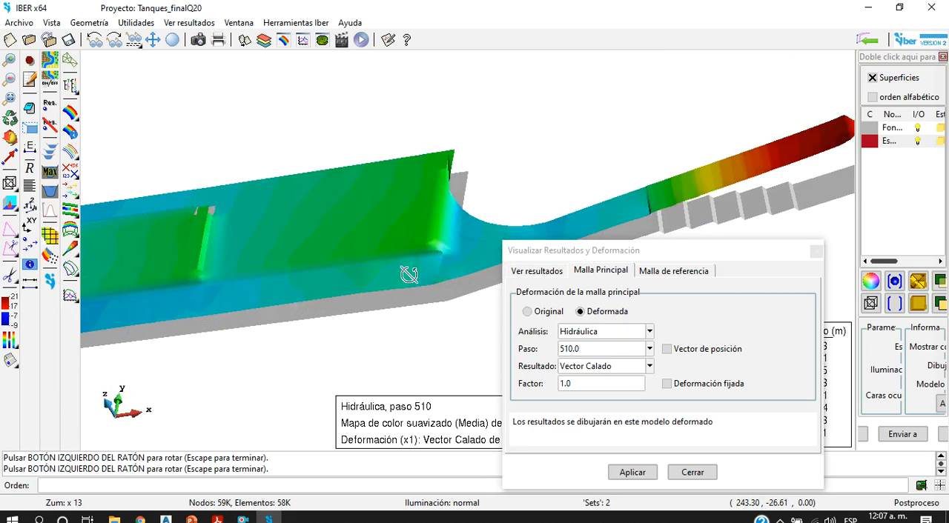
{"action": "scroll", "coordinate": [371, 269], "scroll_direction": "down", "scroll_amount": 5}
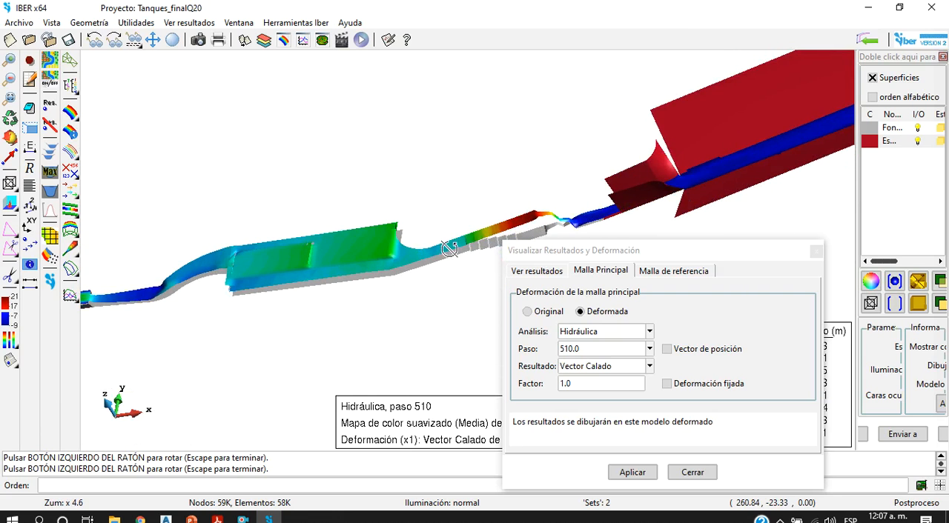
Step: Inspect the deformed water surface over the stepped reach downstream of the tanks, up to the entry into the red Esmeralda set
{"action": "scroll", "coordinate": [444, 250], "scroll_direction": "down", "scroll_amount": 5}
{"action": "scroll", "coordinate": [442, 222], "scroll_direction": "up", "scroll_amount": 9}
{"action": "left_click_drag", "start_coordinate": [439, 198], "coordinate": [497, 204]}
{"action": "scroll", "coordinate": [360, 188], "scroll_direction": "up", "scroll_amount": 3}
{"action": "left_click_drag", "start_coordinate": [327, 223], "coordinate": [118, 163]}
{"action": "left_click_drag", "start_coordinate": [441, 287], "coordinate": [395, 299]}
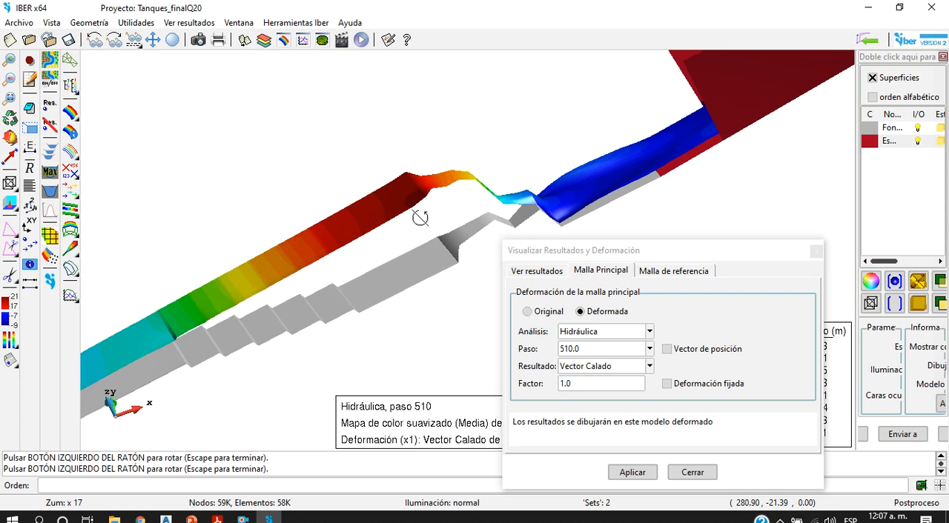
{"action": "scroll", "coordinate": [387, 217], "scroll_direction": "down", "scroll_amount": 2}
{"action": "scroll", "coordinate": [470, 208], "scroll_direction": "up", "scroll_amount": 4}
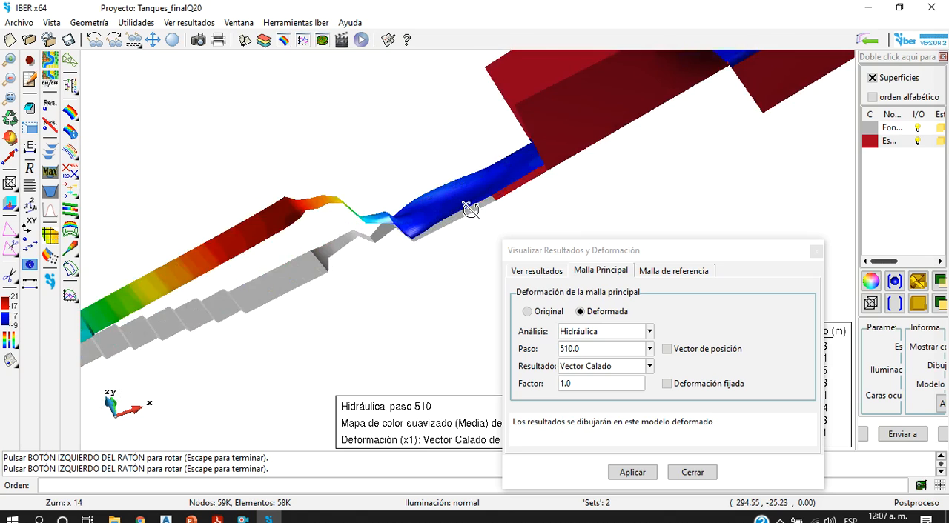
{"action": "scroll", "coordinate": [232, 280], "scroll_direction": "down", "scroll_amount": 4}
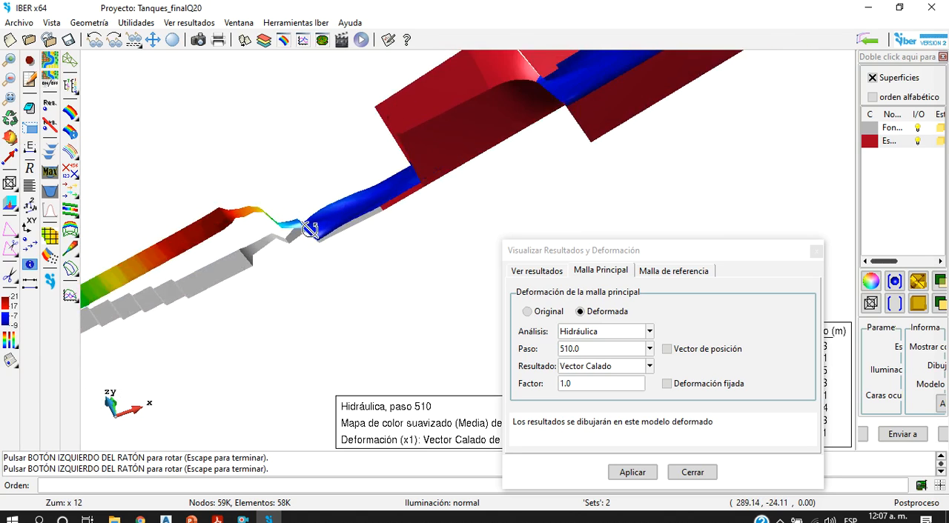
Step: Rotate around the Esmeralda set and examine its water surface from the inlet to the downstream basin
{"action": "left_click_drag", "start_coordinate": [605, 105], "coordinate": [507, 160]}
{"action": "left_click_drag", "start_coordinate": [404, 274], "coordinate": [434, 113]}
{"action": "scroll", "coordinate": [381, 157], "scroll_direction": "up", "scroll_amount": 4}
{"action": "left_click_drag", "start_coordinate": [417, 193], "coordinate": [224, 132]}
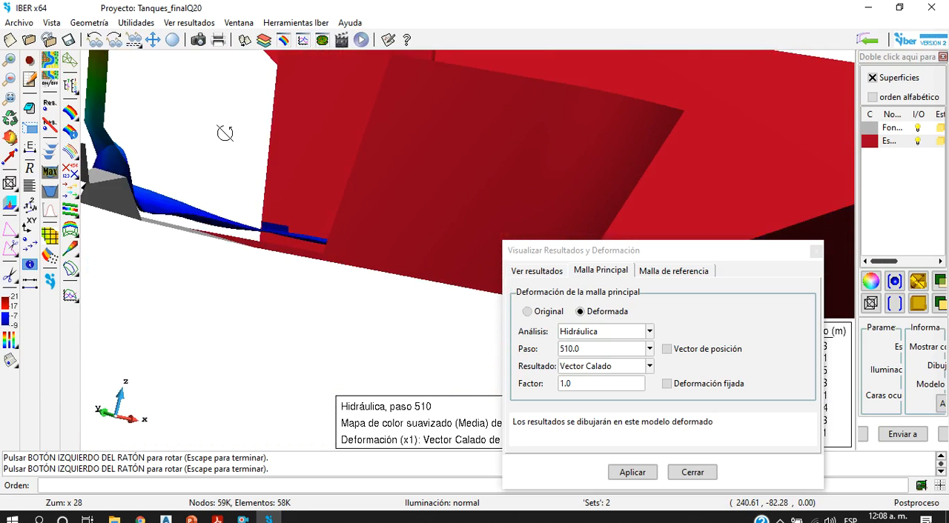
{"action": "scroll", "coordinate": [224, 133], "scroll_direction": "down", "scroll_amount": 7}
{"action": "left_click_drag", "start_coordinate": [321, 183], "coordinate": [346, 216]}
{"action": "scroll", "coordinate": [346, 215], "scroll_direction": "down", "scroll_amount": 2}
{"action": "scroll", "coordinate": [346, 216], "scroll_direction": "down", "scroll_amount": 6}
{"action": "scroll", "coordinate": [531, 180], "scroll_direction": "up", "scroll_amount": 7}
{"action": "left_click_drag", "start_coordinate": [466, 145], "coordinate": [651, 147]}
{"action": "scroll", "coordinate": [269, 237], "scroll_direction": "up", "scroll_amount": 8}
Step: Turn the Esmeralda set off and on again, and display it as filled surfaces with mesh lines
{"action": "left_click", "coordinate": [917, 141]}
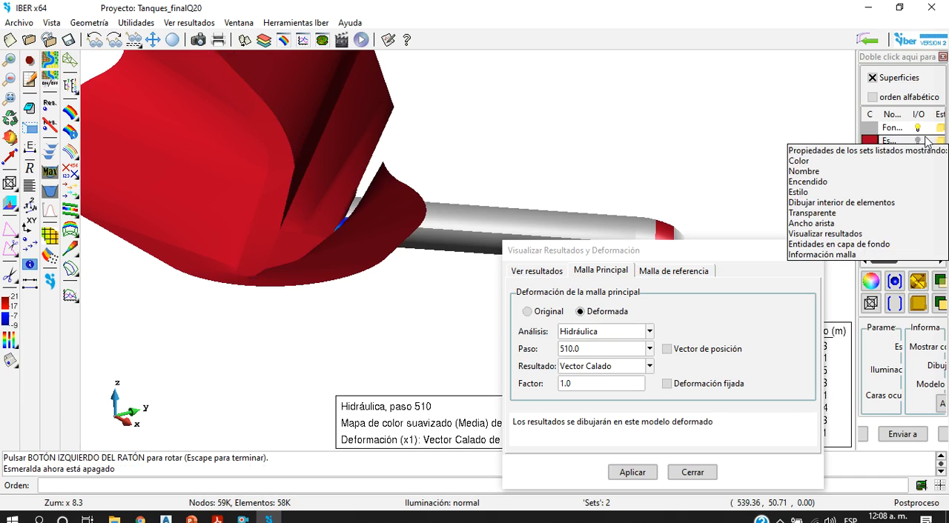
{"action": "left_click", "coordinate": [917, 141]}
{"action": "left_click", "coordinate": [918, 141]}
{"action": "left_click", "coordinate": [918, 143]}
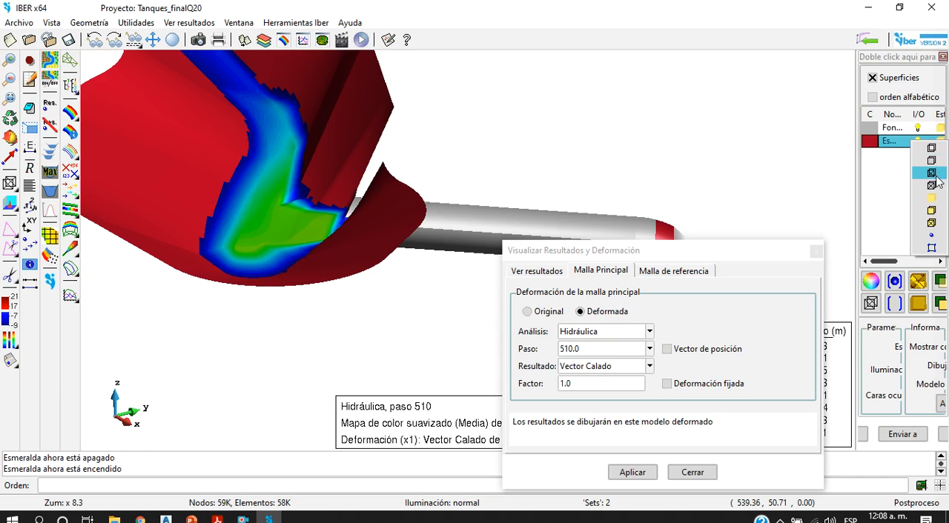
{"action": "left_click", "coordinate": [934, 174]}
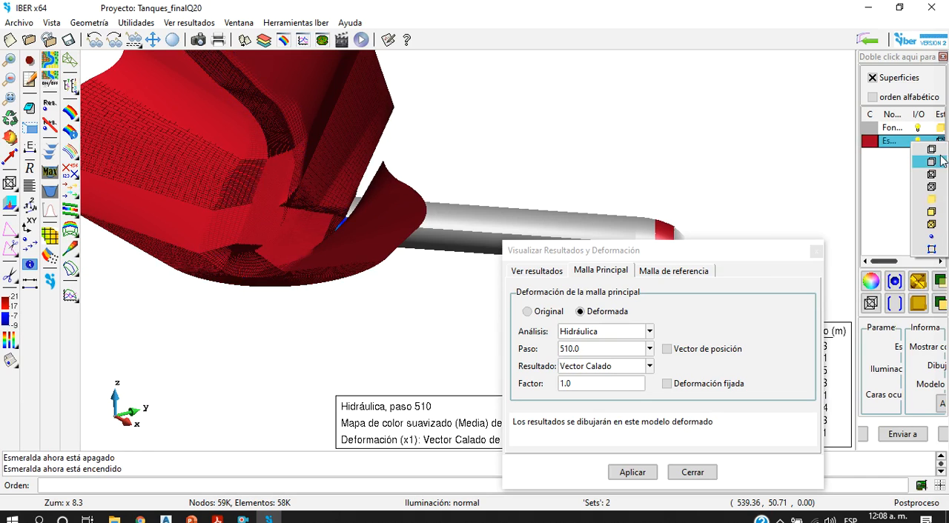
{"action": "left_click", "coordinate": [938, 225]}
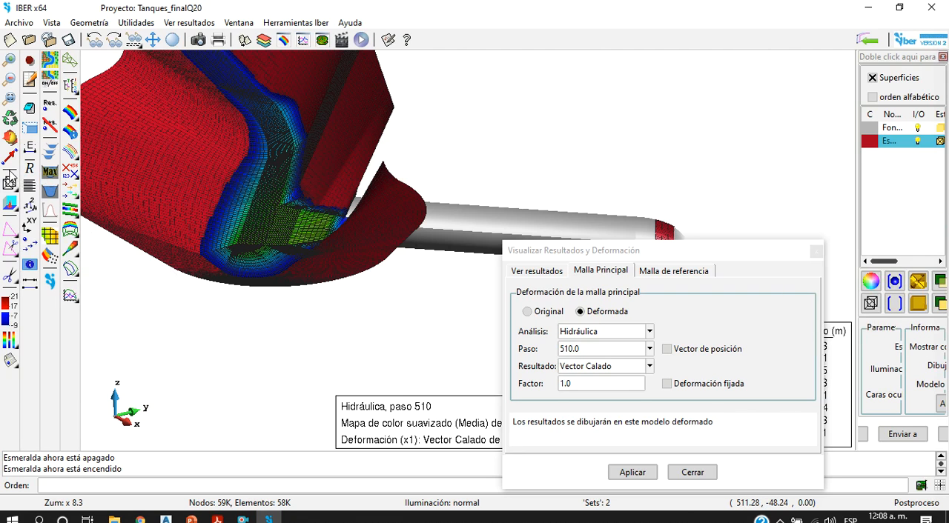
Step: Examine the water surface and mesh elements in the Esmeralda basin, rotating around its walls and side channel
{"action": "left_click", "coordinate": [11, 141]}
{"action": "left_click_drag", "start_coordinate": [432, 274], "coordinate": [287, 275]}
{"action": "scroll", "coordinate": [287, 275], "scroll_direction": "up", "scroll_amount": 8}
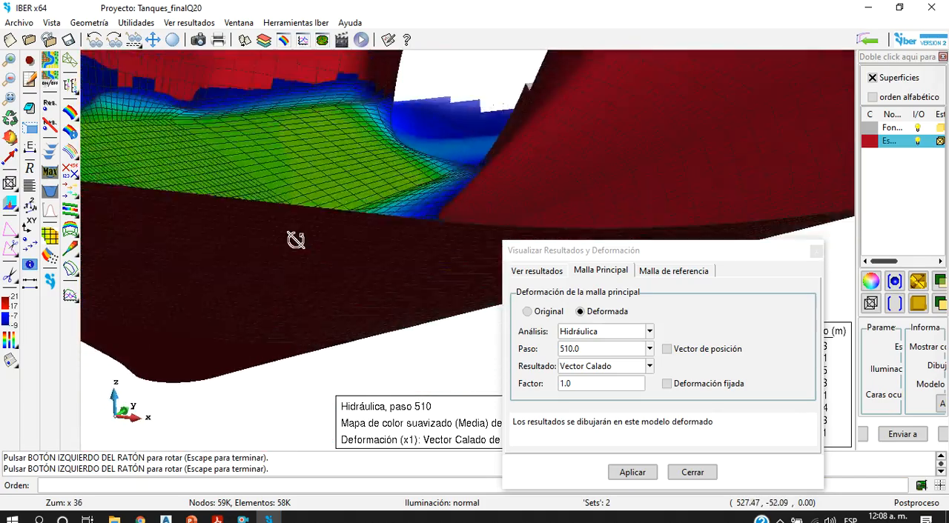
{"action": "left_click_drag", "start_coordinate": [250, 243], "coordinate": [454, 260]}
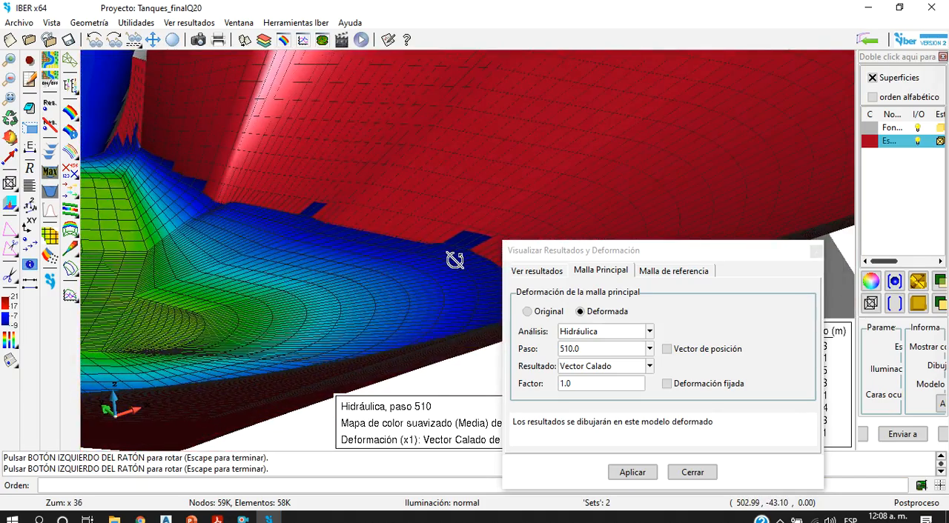
{"action": "scroll", "coordinate": [208, 273], "scroll_direction": "down", "scroll_amount": 12}
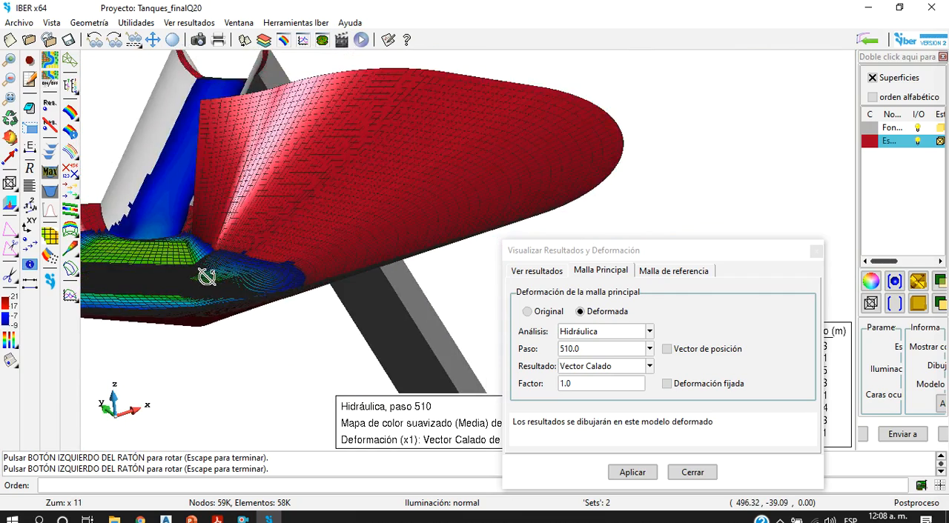
{"action": "left_click_drag", "start_coordinate": [334, 276], "coordinate": [151, 238]}
{"action": "left_click_drag", "start_coordinate": [191, 180], "coordinate": [383, 352]}
{"action": "left_click_drag", "start_coordinate": [285, 191], "coordinate": [391, 231]}
Step: View the whole meshed model from several angles, including the Esmeralda reach and its connecting channels
{"action": "scroll", "coordinate": [333, 190], "scroll_direction": "down", "scroll_amount": 8}
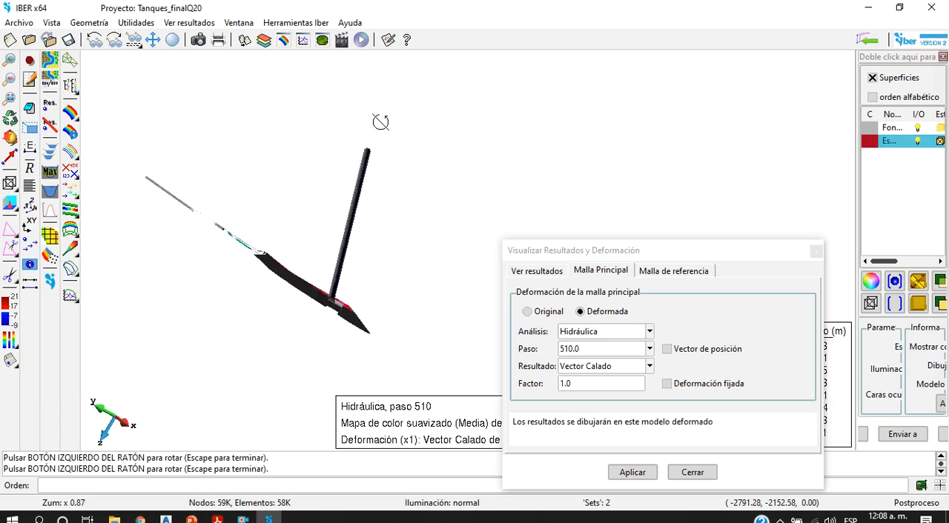
{"action": "scroll", "coordinate": [328, 222], "scroll_direction": "up", "scroll_amount": 6}
{"action": "left_click_drag", "start_coordinate": [368, 227], "coordinate": [393, 317]}
{"action": "scroll", "coordinate": [354, 319], "scroll_direction": "up", "scroll_amount": 4}
{"action": "scroll", "coordinate": [352, 319], "scroll_direction": "up", "scroll_amount": 3}
{"action": "left_click_drag", "start_coordinate": [349, 294], "coordinate": [387, 252]}
{"action": "scroll", "coordinate": [349, 289], "scroll_direction": "down", "scroll_amount": 5}
{"action": "scroll", "coordinate": [381, 262], "scroll_direction": "down", "scroll_amount": 6}
{"action": "scroll", "coordinate": [378, 276], "scroll_direction": "down", "scroll_amount": 2}
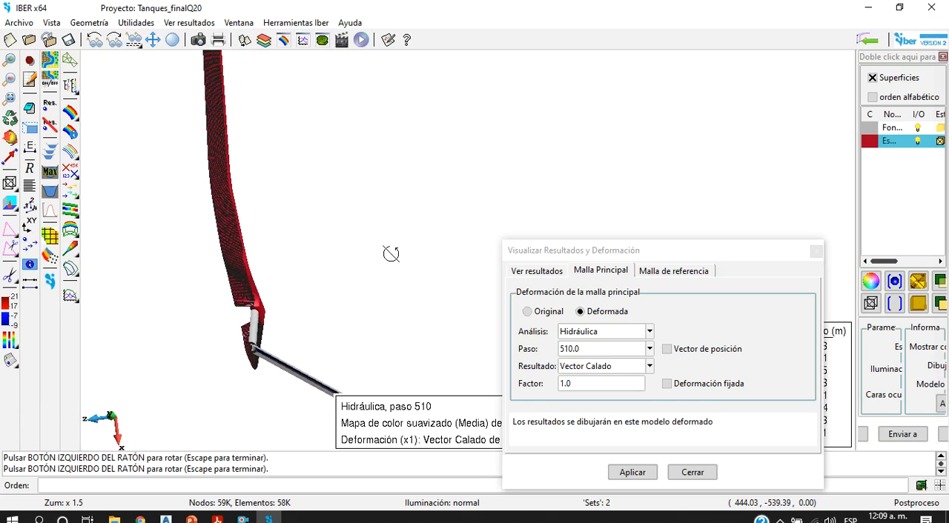
Step: Return the model to the original XY plane view and display the Esmeralda set as filled surfaces without mesh lines
{"action": "right_click", "coordinate": [337, 250]}
{"action": "mouse_move", "coordinate": [383, 287]}
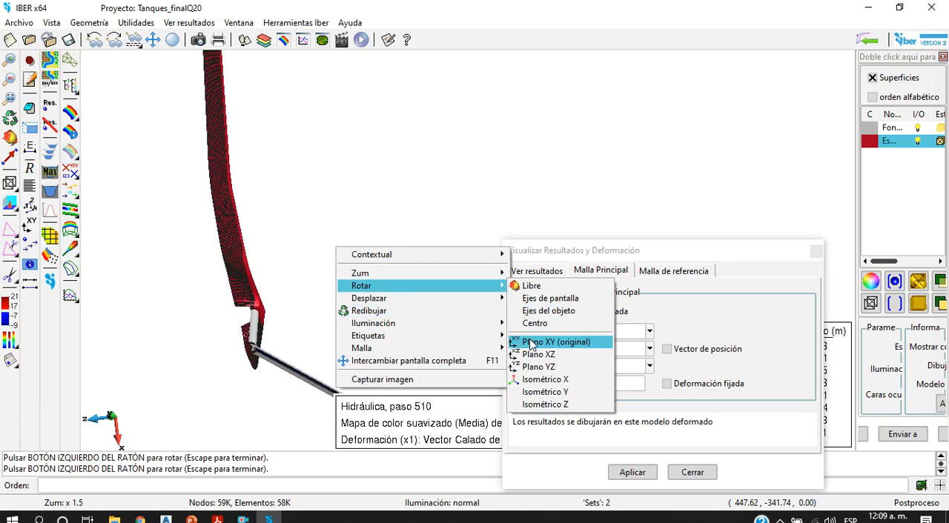
{"action": "left_click", "coordinate": [556, 342]}
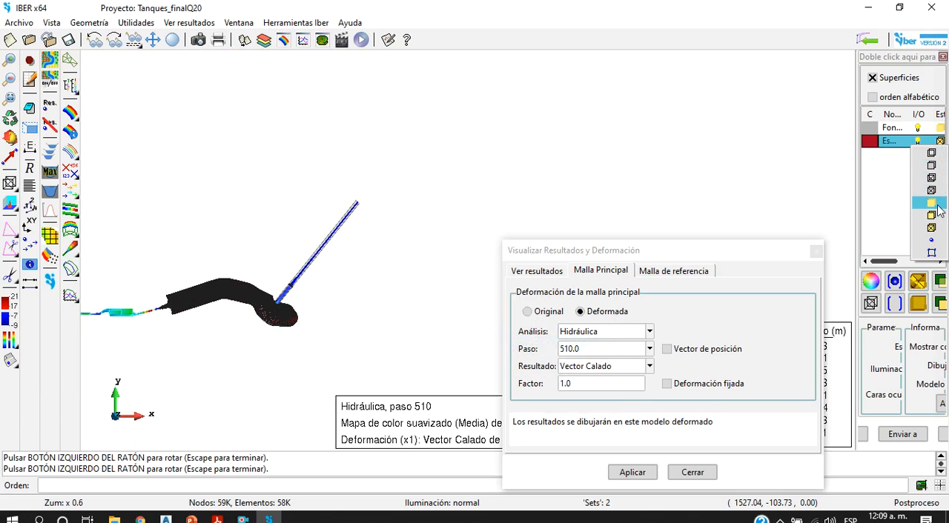
{"action": "left_click", "coordinate": [938, 205]}
Step: Display the Energía (m) results as smoothed color areas on the deformed model and view the whole map
{"action": "scroll", "coordinate": [222, 318], "scroll_direction": "up", "scroll_amount": 5}
{"action": "scroll", "coordinate": [210, 277], "scroll_direction": "down", "scroll_amount": 5}
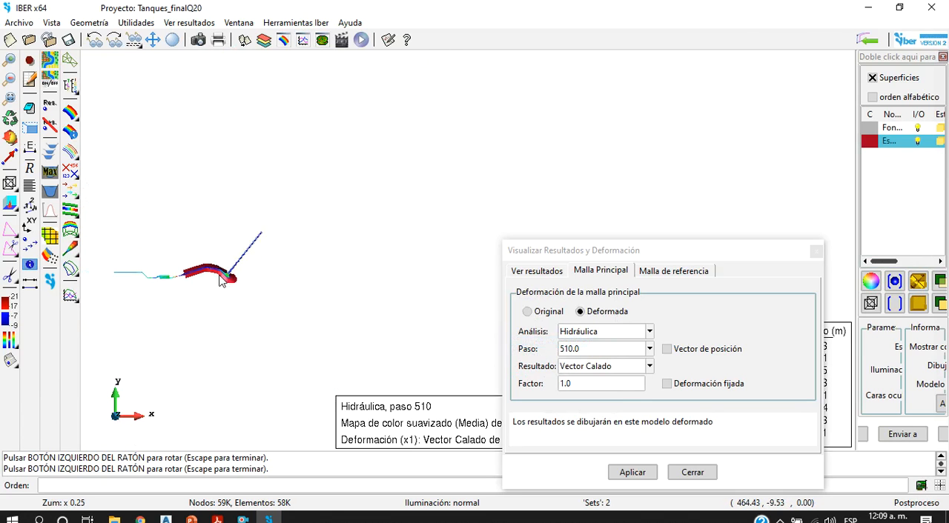
{"action": "scroll", "coordinate": [164, 280], "scroll_direction": "up", "scroll_amount": 5}
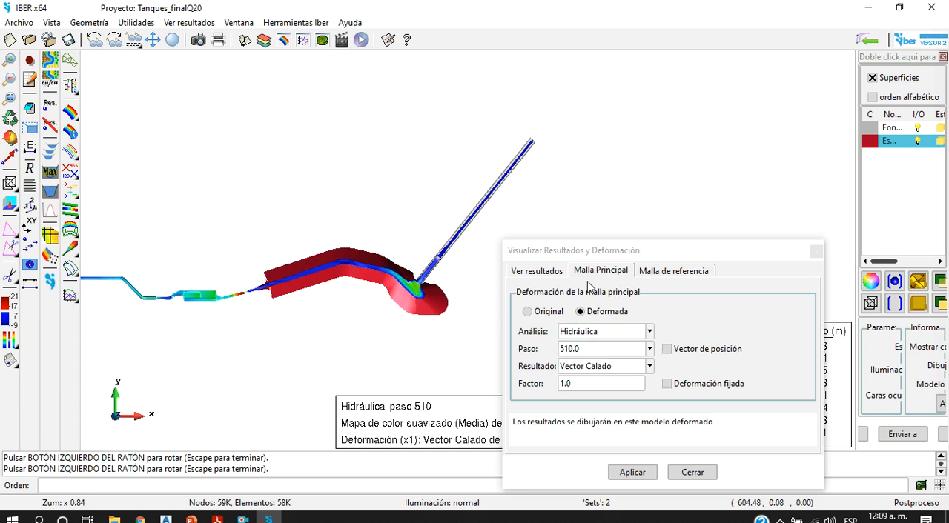
{"action": "left_click", "coordinate": [537, 272]}
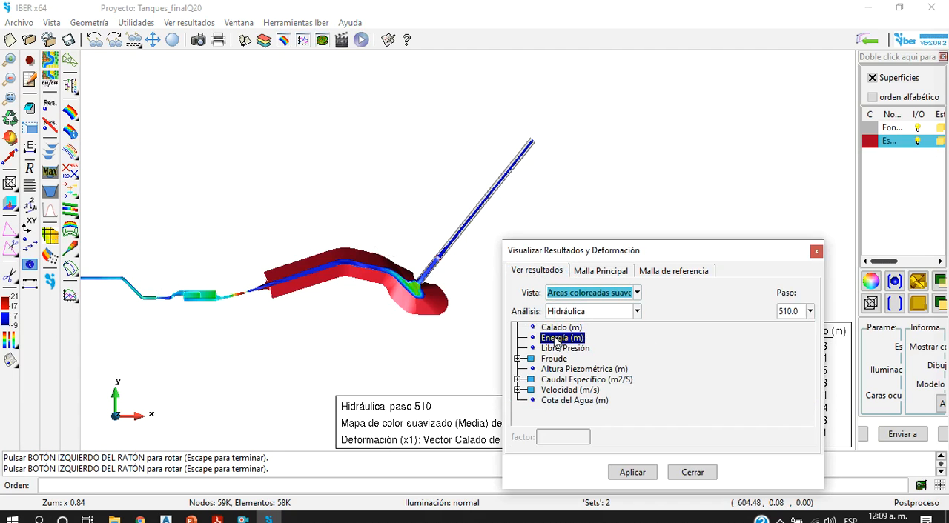
{"action": "left_click_drag", "start_coordinate": [612, 261], "coordinate": [585, 52]}
{"action": "scroll", "coordinate": [194, 282], "scroll_direction": "down", "scroll_amount": 4}
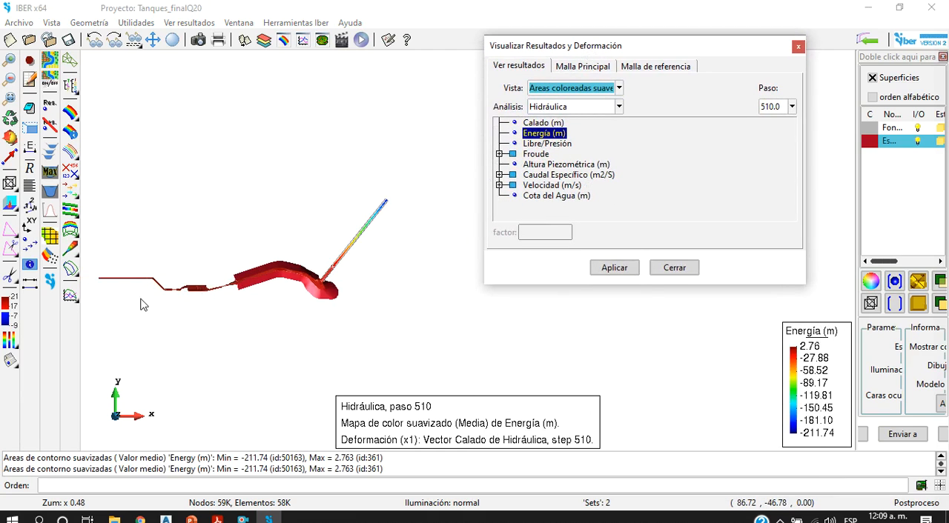
{"action": "scroll", "coordinate": [142, 304], "scroll_direction": "up", "scroll_amount": 4}
{"action": "scroll", "coordinate": [366, 271], "scroll_direction": "down", "scroll_amount": 3}
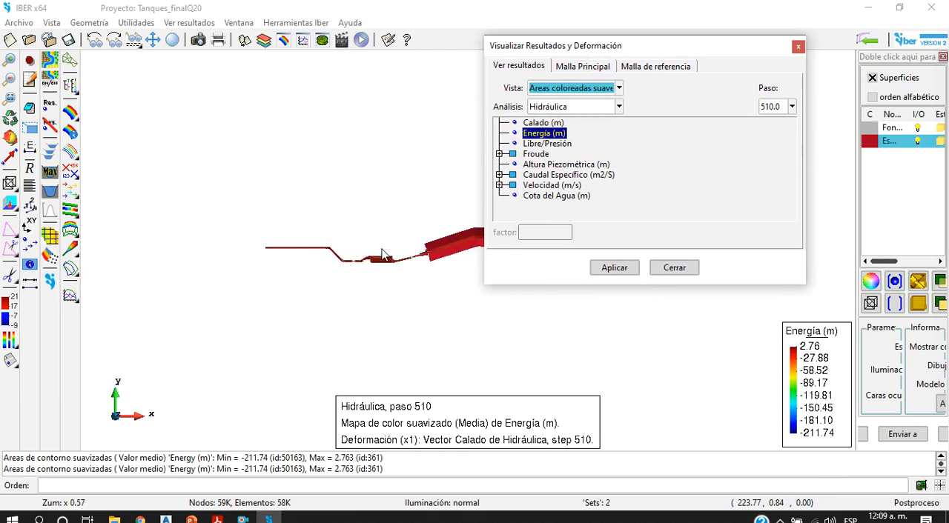
{"action": "scroll", "coordinate": [442, 230], "scroll_direction": "up", "scroll_amount": 2}
{"action": "scroll", "coordinate": [394, 248], "scroll_direction": "down", "scroll_amount": 4}
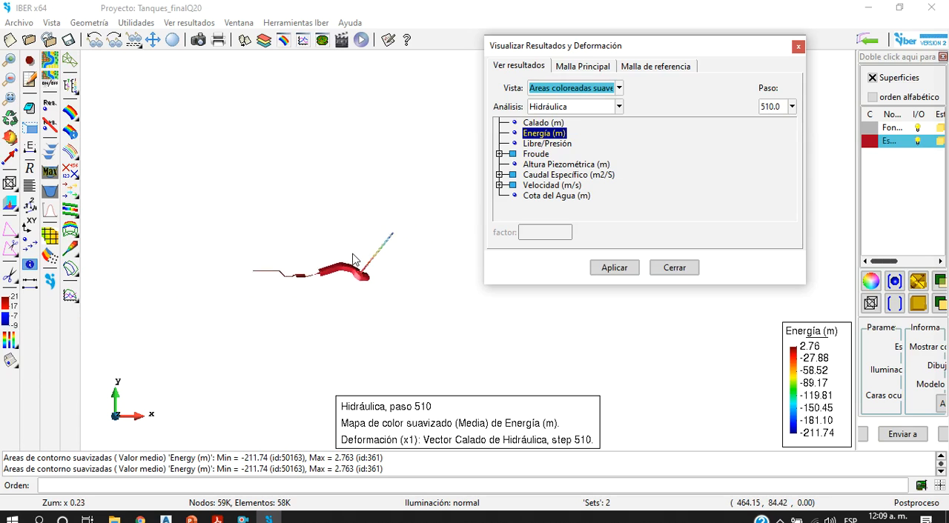
{"action": "scroll", "coordinate": [330, 264], "scroll_direction": "up", "scroll_amount": 4}
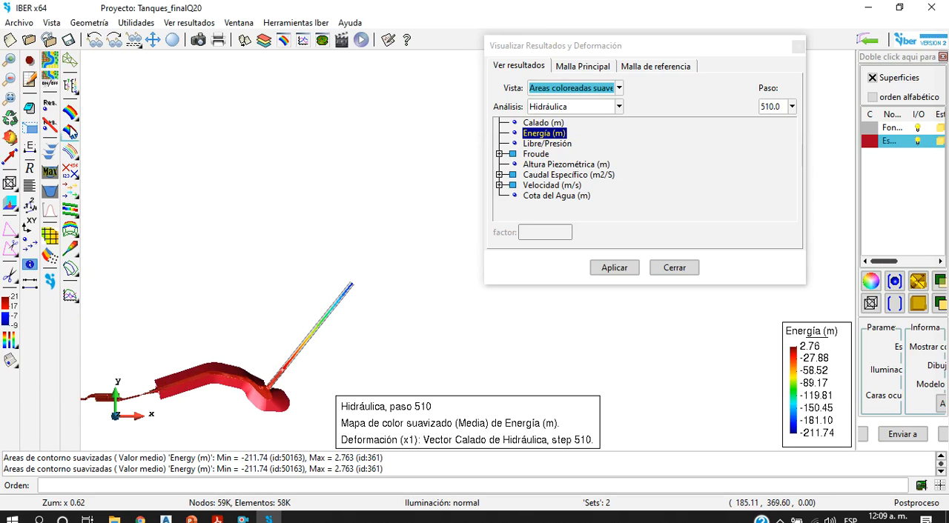
Step: Rotate the energy map to examine the steep outlet channel's drop from a side view
{"action": "left_click", "coordinate": [13, 139]}
{"action": "left_click_drag", "start_coordinate": [191, 313], "coordinate": [157, 462]}
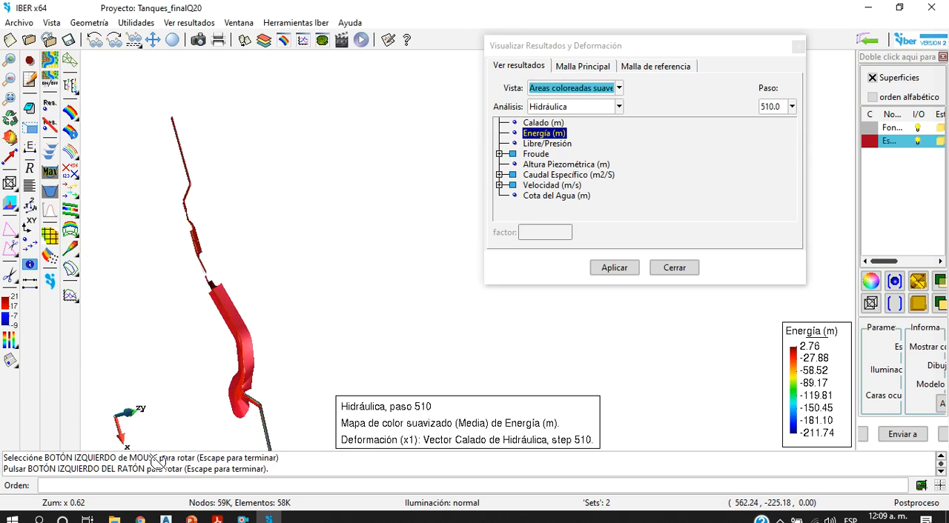
{"action": "left_click_drag", "start_coordinate": [242, 275], "coordinate": [304, 426]}
{"action": "left_click_drag", "start_coordinate": [420, 285], "coordinate": [151, 337]}
{"action": "left_click_drag", "start_coordinate": [464, 388], "coordinate": [195, 452]}
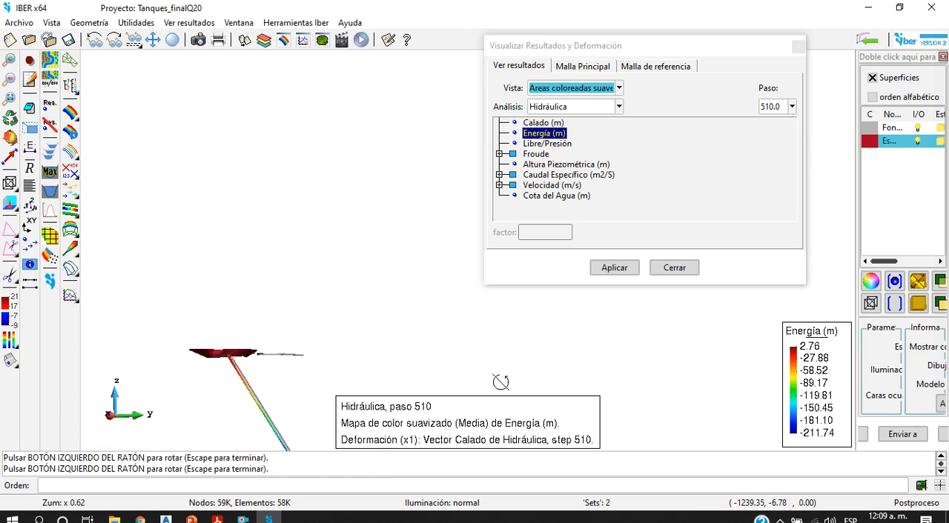
{"action": "scroll", "coordinate": [256, 393], "scroll_direction": "up", "scroll_amount": 5}
{"action": "scroll", "coordinate": [262, 360], "scroll_direction": "down", "scroll_amount": 4}
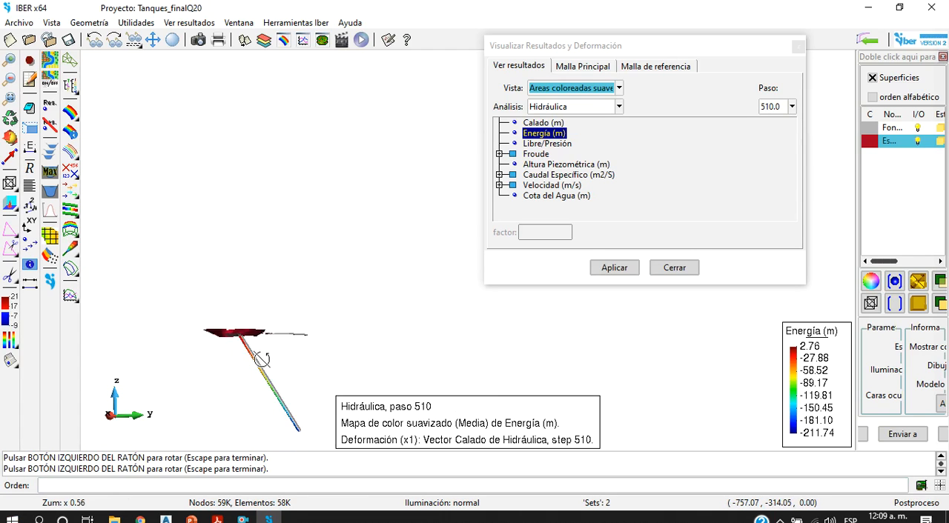
Step: Inspect the energy distribution at the lower end of the steep channel from close up and in 3D
{"action": "scroll", "coordinate": [273, 353], "scroll_direction": "up", "scroll_amount": 5}
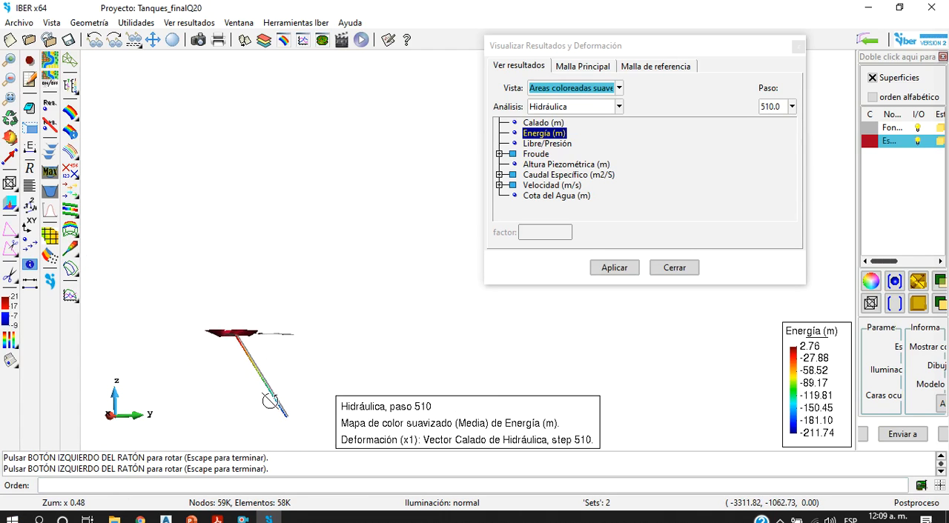
{"action": "scroll", "coordinate": [281, 427], "scroll_direction": "up", "scroll_amount": 4}
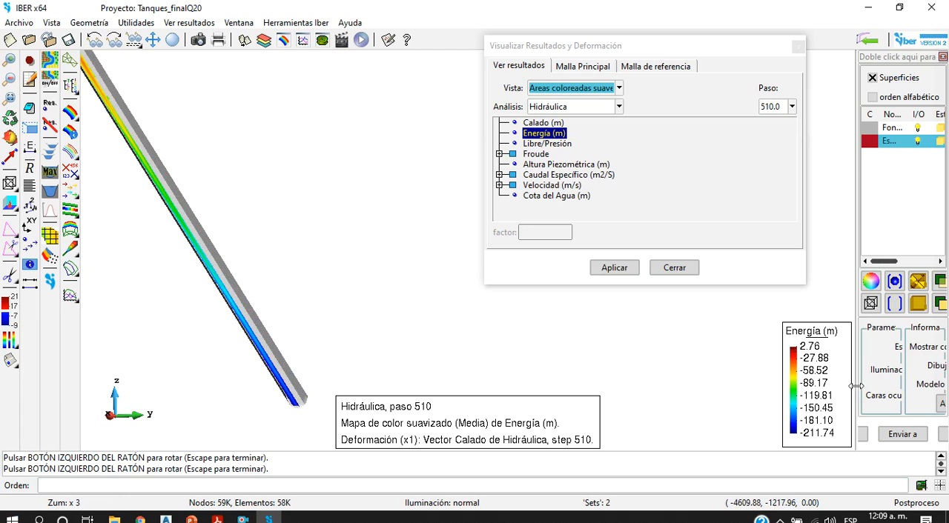
{"action": "scroll", "coordinate": [236, 408], "scroll_direction": "up", "scroll_amount": 6}
{"action": "left_click_drag", "start_coordinate": [209, 351], "coordinate": [243, 362]}
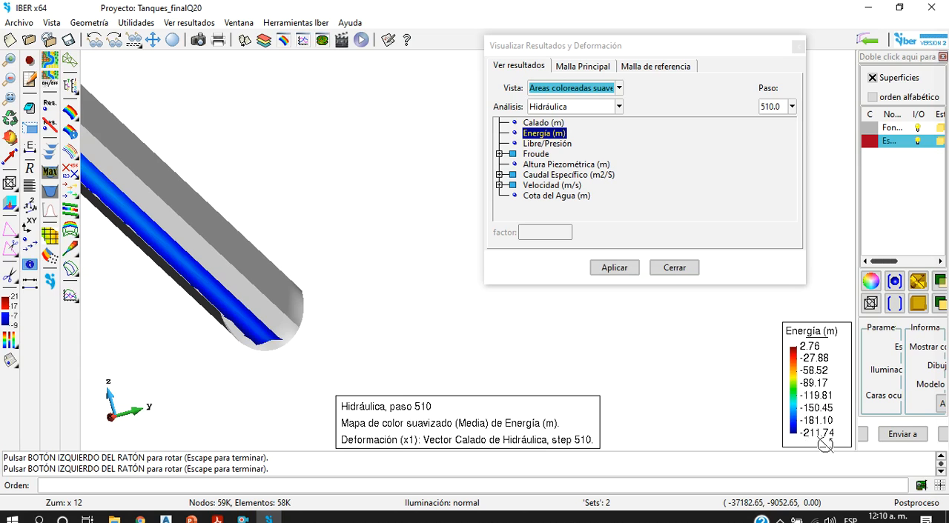
{"action": "left_click_drag", "start_coordinate": [314, 337], "coordinate": [263, 367]}
{"action": "scroll", "coordinate": [289, 366], "scroll_direction": "down", "scroll_amount": 6}
{"action": "scroll", "coordinate": [290, 365], "scroll_direction": "down", "scroll_amount": 15}
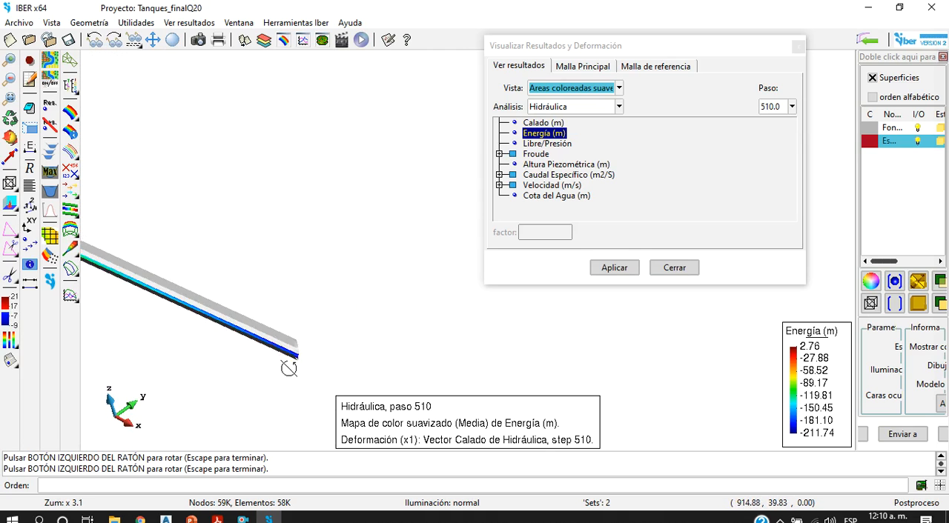
Step: Return the model to the original XY plane view and display the Libre/Presión results map
{"action": "right_click", "coordinate": [248, 212]}
{"action": "mouse_move", "coordinate": [303, 249]}
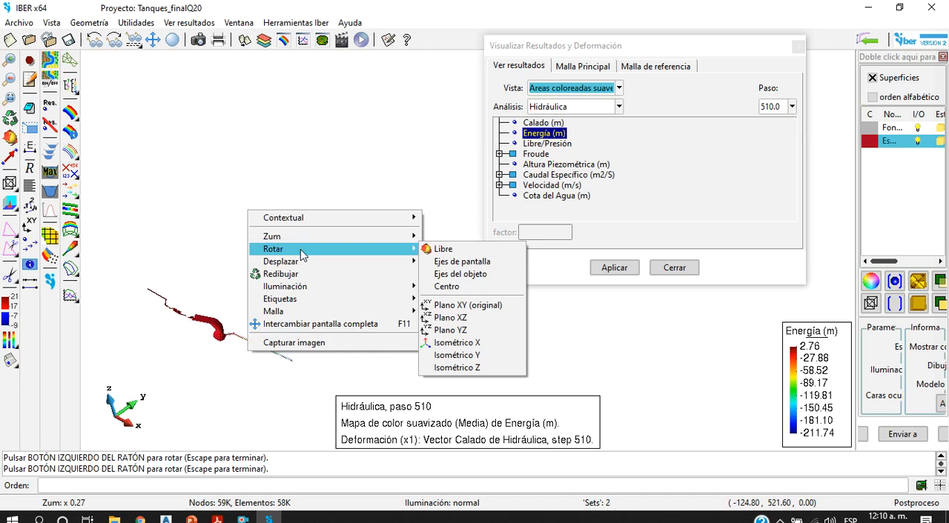
{"action": "left_click", "coordinate": [475, 305]}
{"action": "left_click_drag", "start_coordinate": [235, 335], "coordinate": [174, 329]}
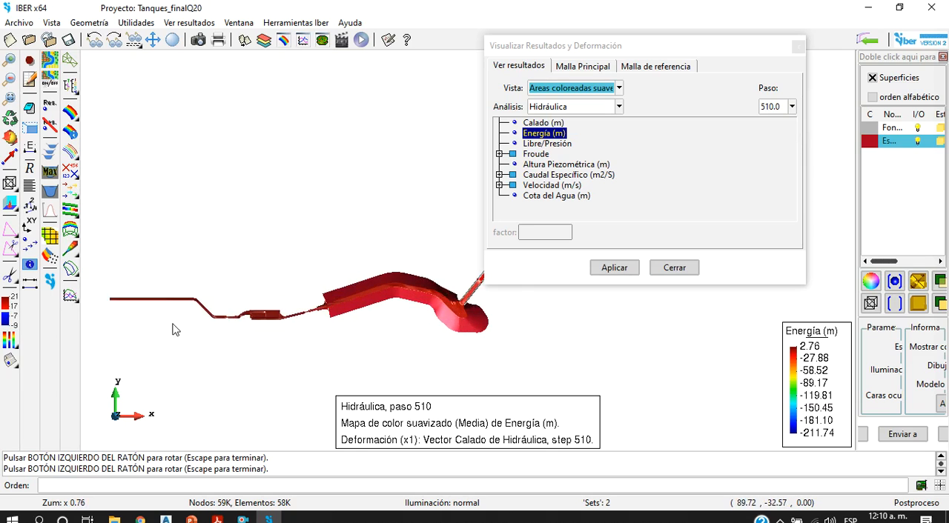
{"action": "left_click", "coordinate": [551, 145]}
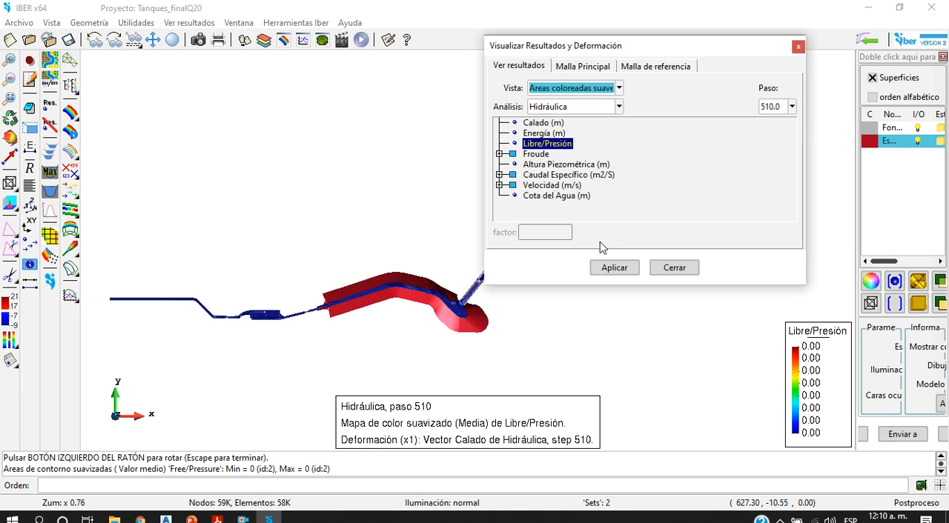
Step: Expand the Caudal Específico and Velocidad results and display the |Velocidad (m/s)| magnitude map
{"action": "double_click", "coordinate": [542, 176]}
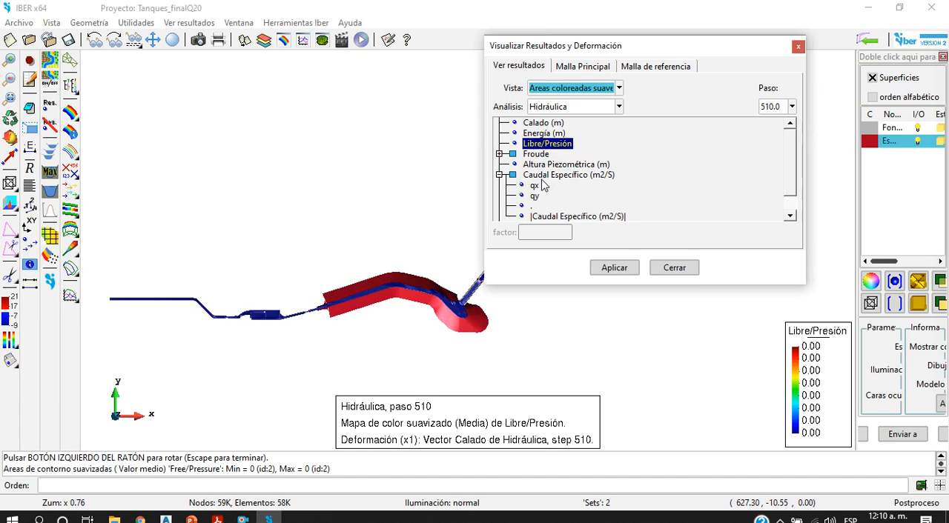
{"action": "scroll", "coordinate": [540, 209], "scroll_direction": "down", "scroll_amount": 1}
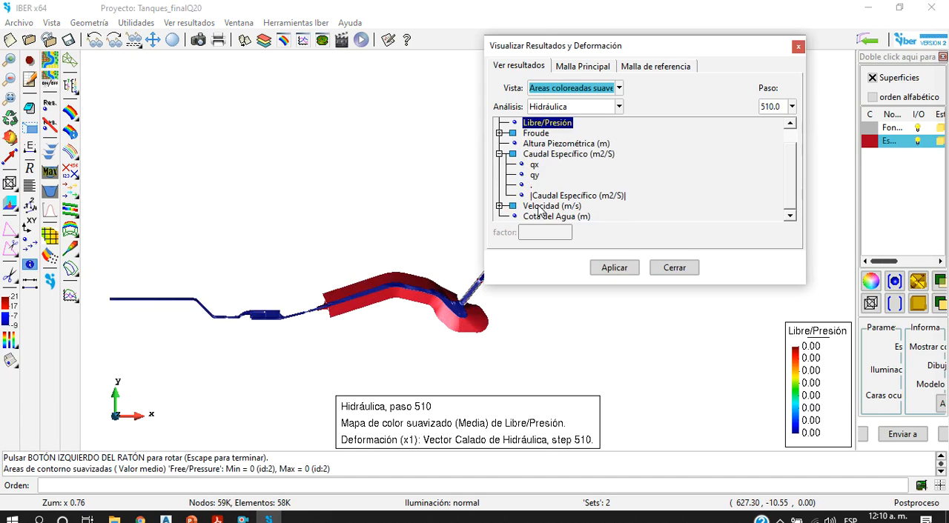
{"action": "scroll", "coordinate": [539, 152], "scroll_direction": "up", "scroll_amount": 1}
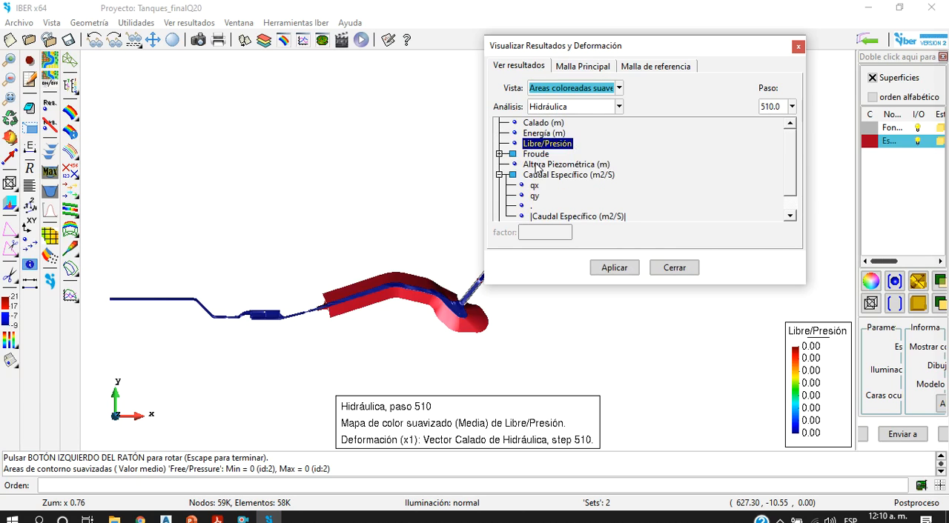
{"action": "scroll", "coordinate": [542, 191], "scroll_direction": "down", "scroll_amount": 1}
{"action": "double_click", "coordinate": [549, 206]}
{"action": "scroll", "coordinate": [550, 215], "scroll_direction": "down", "scroll_amount": 2}
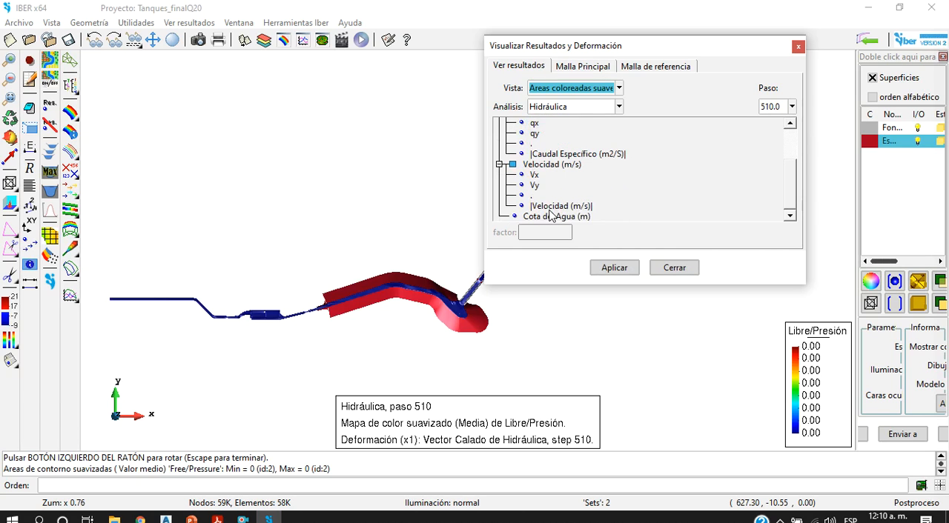
{"action": "double_click", "coordinate": [549, 206]}
Step: Examine the velocity map along the inlet channel, the tank and the transition into the wide red-walled reach
{"action": "scroll", "coordinate": [233, 328], "scroll_direction": "up", "scroll_amount": 5}
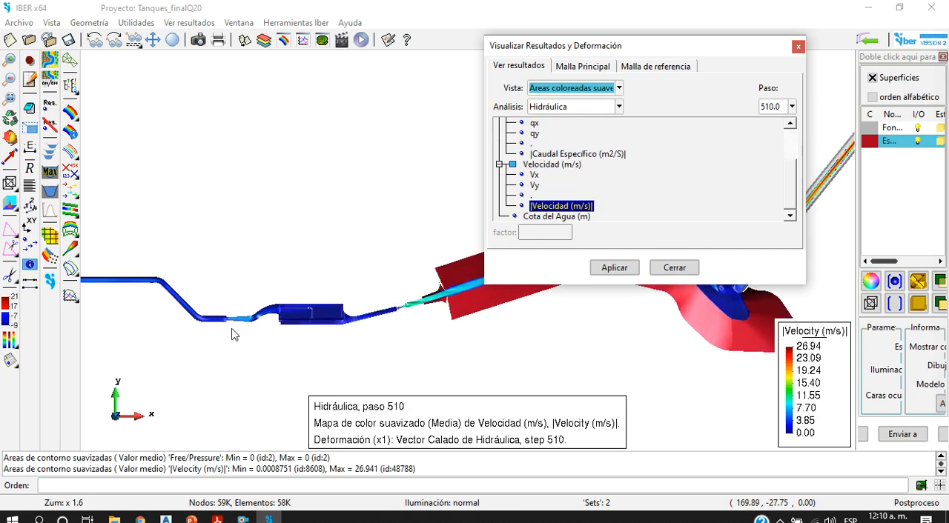
{"action": "scroll", "coordinate": [267, 314], "scroll_direction": "down", "scroll_amount": 6}
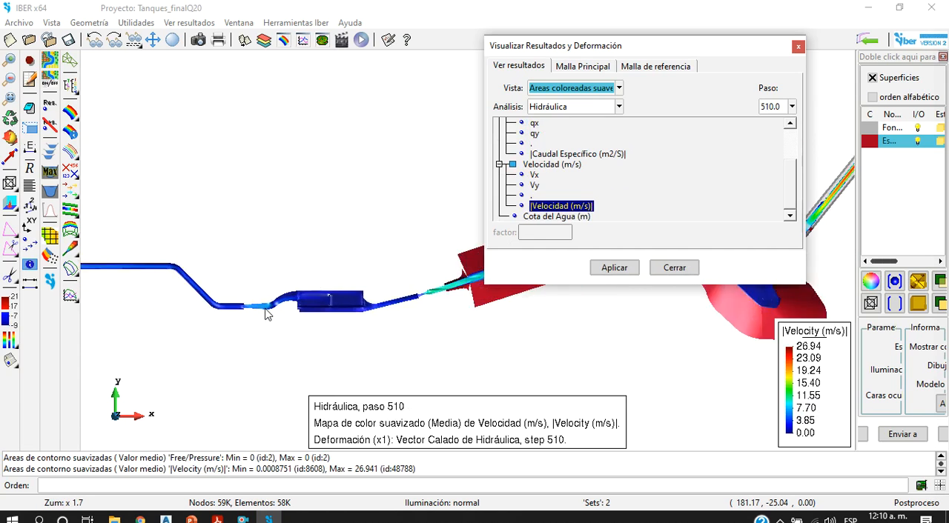
{"action": "scroll", "coordinate": [289, 297], "scroll_direction": "up", "scroll_amount": 8}
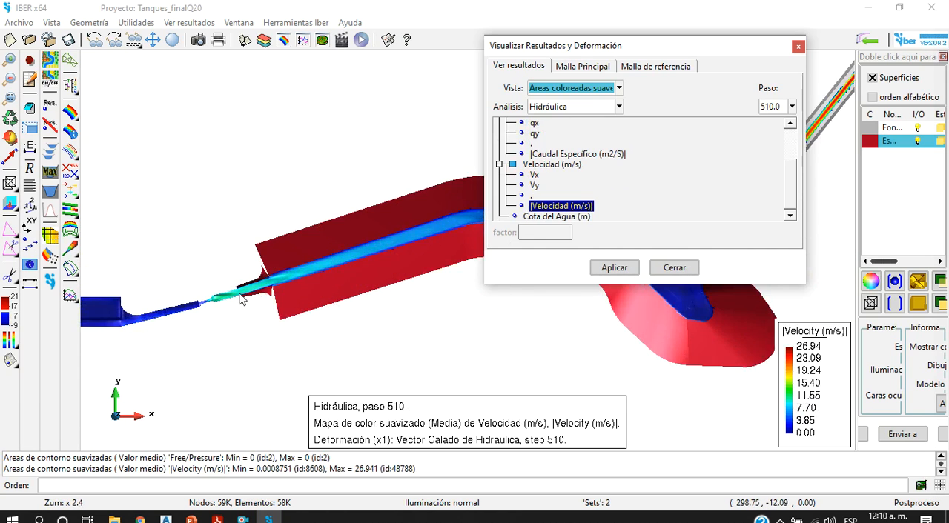
{"action": "scroll", "coordinate": [301, 296], "scroll_direction": "down", "scroll_amount": 7}
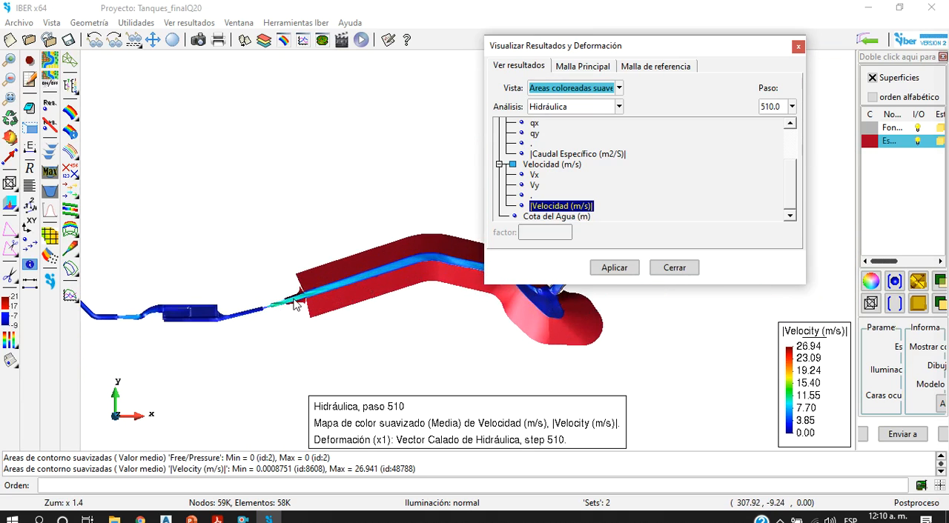
{"action": "scroll", "coordinate": [272, 299], "scroll_direction": "up", "scroll_amount": 5}
{"action": "scroll", "coordinate": [286, 295], "scroll_direction": "down", "scroll_amount": 11}
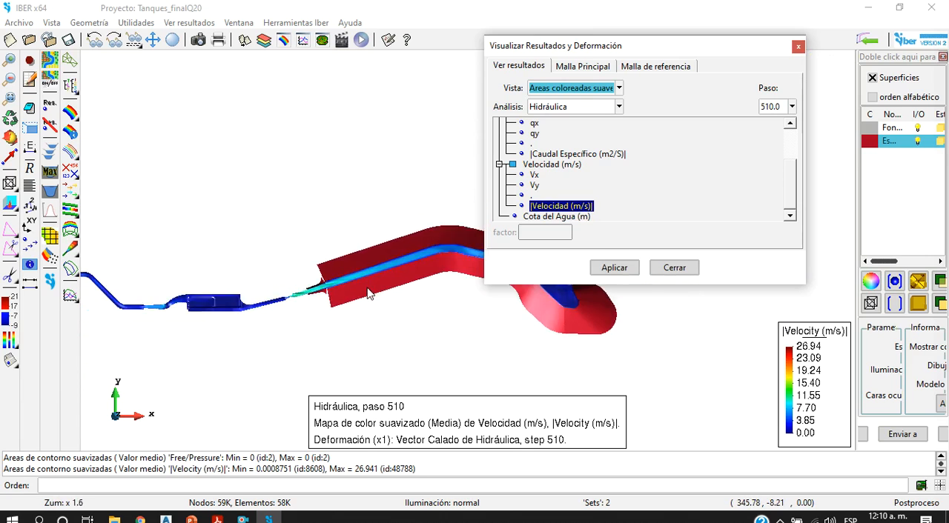
Step: Examine the flow velocities at the end of the steep outlet channel and compare them with the whole model
{"action": "scroll", "coordinate": [444, 252], "scroll_direction": "up", "scroll_amount": 12}
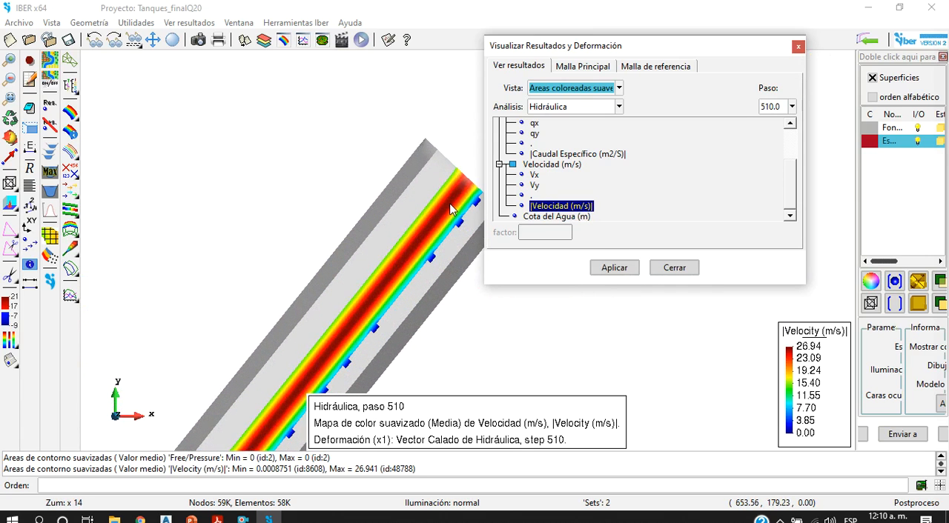
{"action": "scroll", "coordinate": [404, 301], "scroll_direction": "down", "scroll_amount": 10}
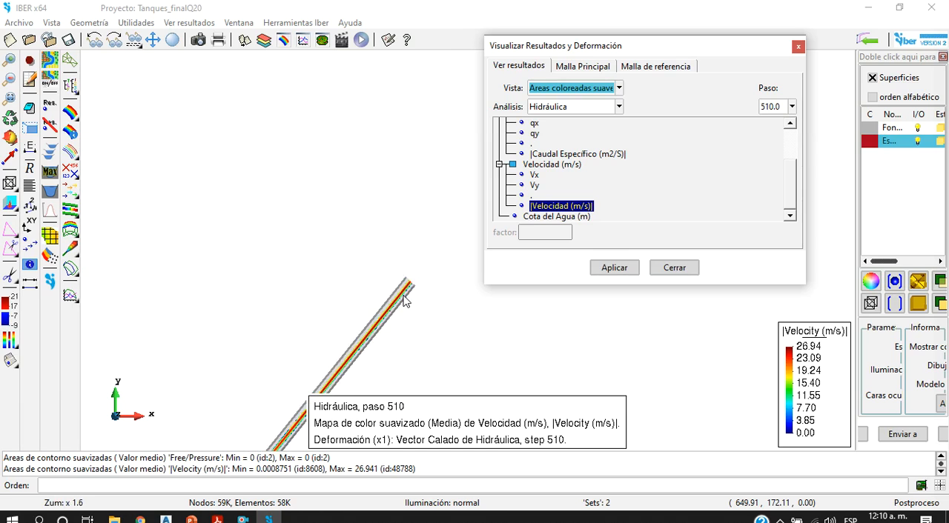
{"action": "scroll", "coordinate": [349, 330], "scroll_direction": "down", "scroll_amount": 2}
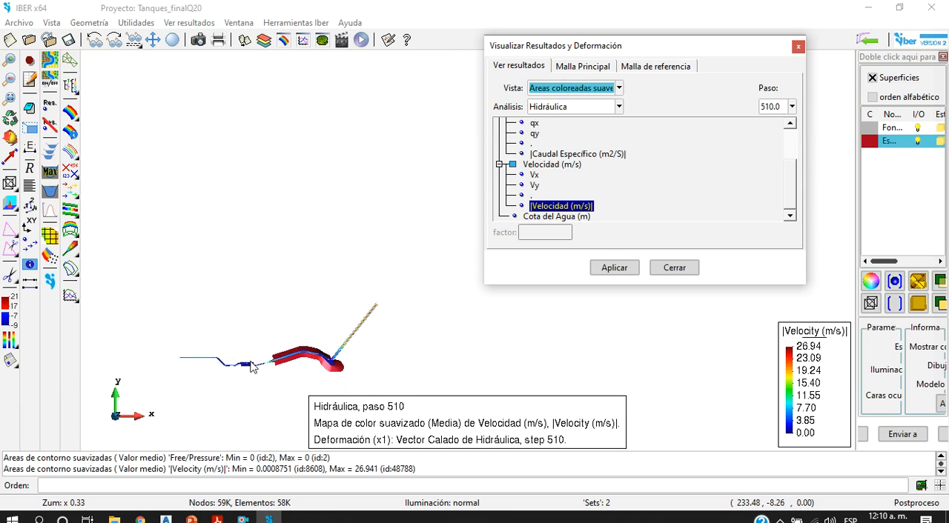
{"action": "scroll", "coordinate": [363, 312], "scroll_direction": "up", "scroll_amount": 9}
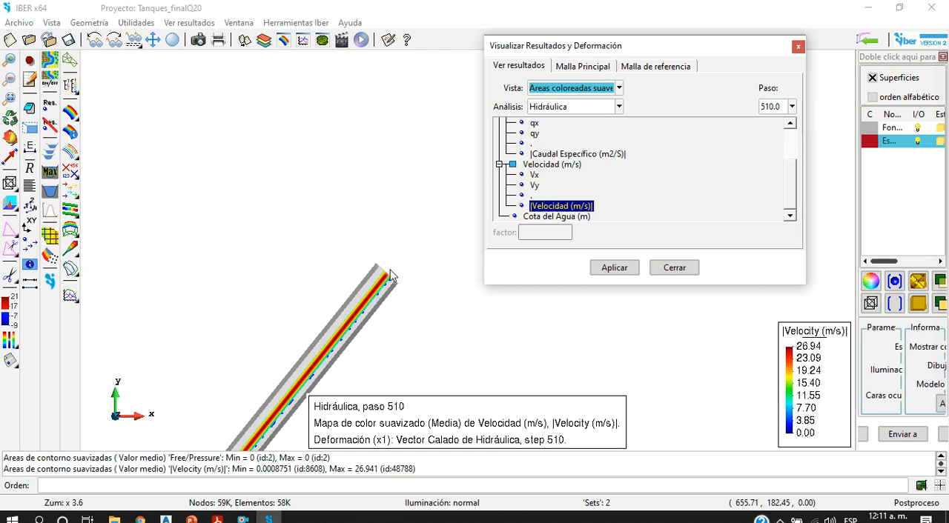
{"action": "scroll", "coordinate": [385, 275], "scroll_direction": "down", "scroll_amount": 8}
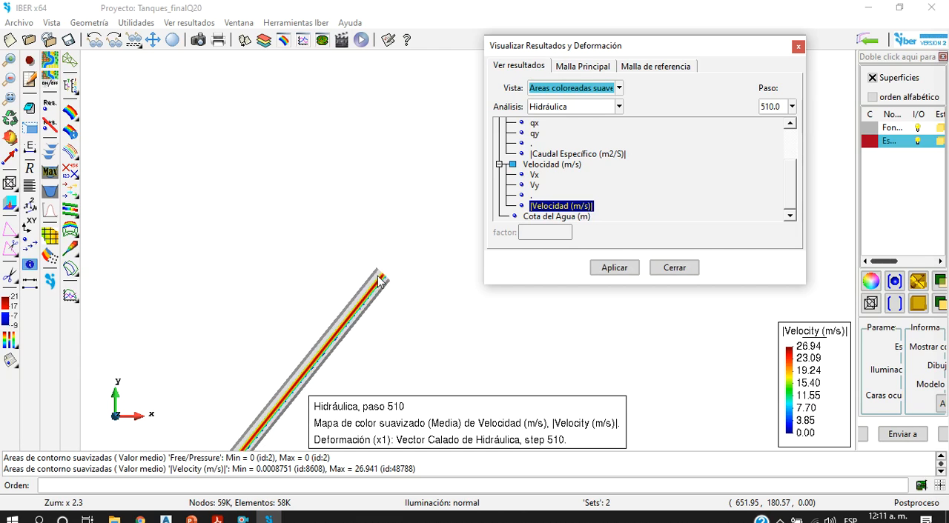
{"action": "scroll", "coordinate": [331, 379], "scroll_direction": "down", "scroll_amount": 4}
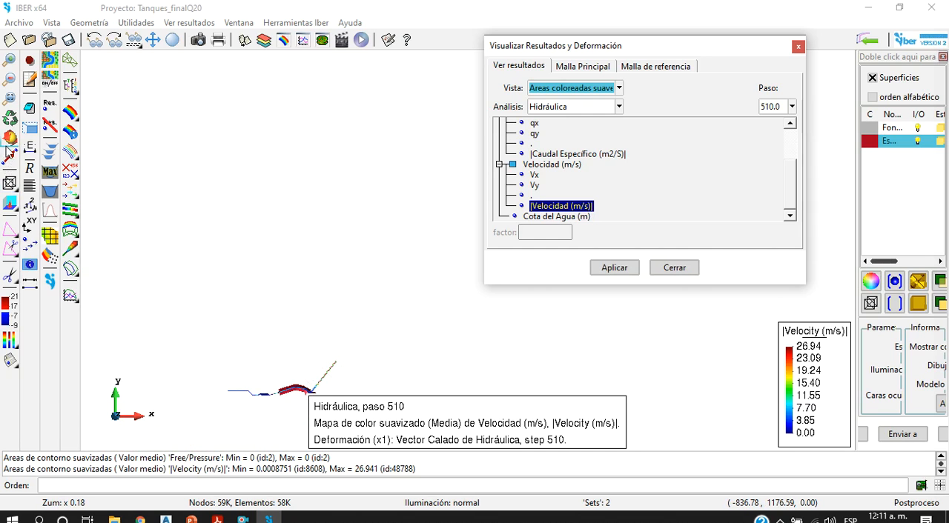
{"action": "left_click", "coordinate": [10, 137]}
{"action": "scroll", "coordinate": [318, 372], "scroll_direction": "down", "scroll_amount": 5}
{"action": "scroll", "coordinate": [315, 374], "scroll_direction": "up", "scroll_amount": 8}
{"action": "scroll", "coordinate": [313, 374], "scroll_direction": "up", "scroll_amount": 3}
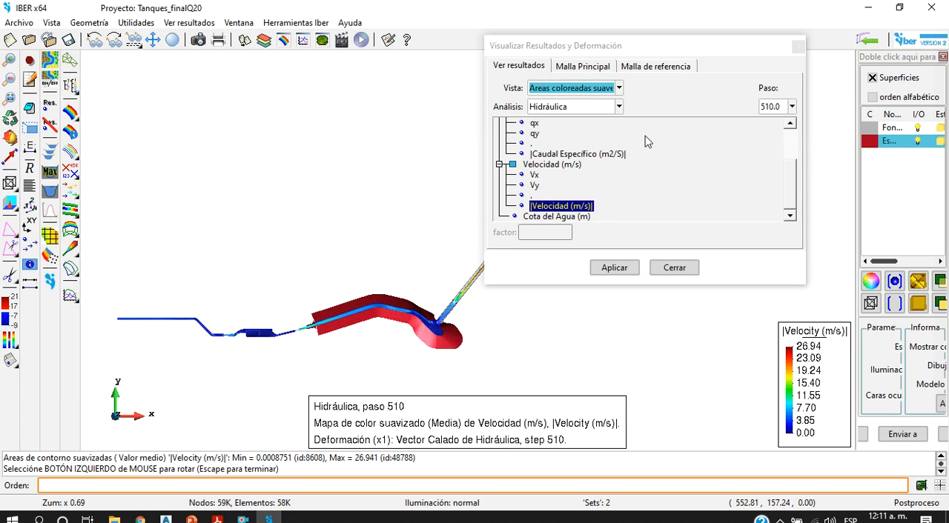
Step: Collapse the Velocidad results, display the |Caudal Específico (m2/S)| map and inspect the narrow channel downstream of the tank
{"action": "left_click", "coordinate": [499, 165]}
{"action": "left_click", "coordinate": [561, 195]}
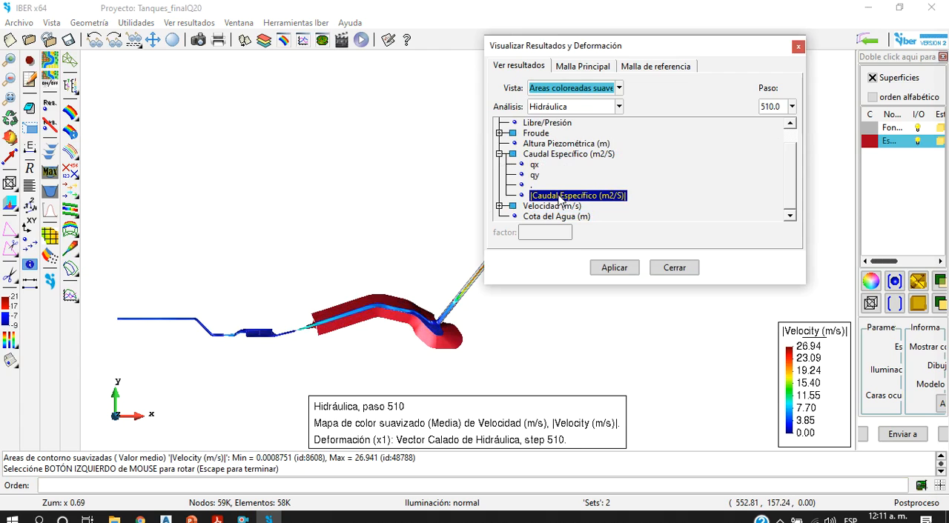
{"action": "scroll", "coordinate": [378, 337], "scroll_direction": "up", "scroll_amount": 3}
{"action": "scroll", "coordinate": [419, 300], "scroll_direction": "down", "scroll_amount": 2}
{"action": "scroll", "coordinate": [282, 344], "scroll_direction": "up", "scroll_amount": 5}
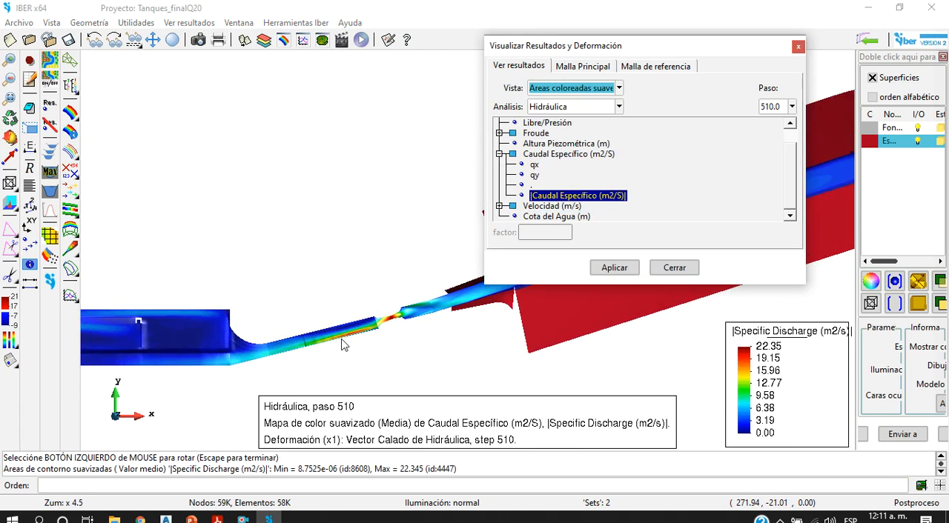
Step: Examine the specific discharge map at the narrow throat, the red-walled reach, the outlet junction and the inlet channel
{"action": "scroll", "coordinate": [348, 347], "scroll_direction": "up", "scroll_amount": 3}
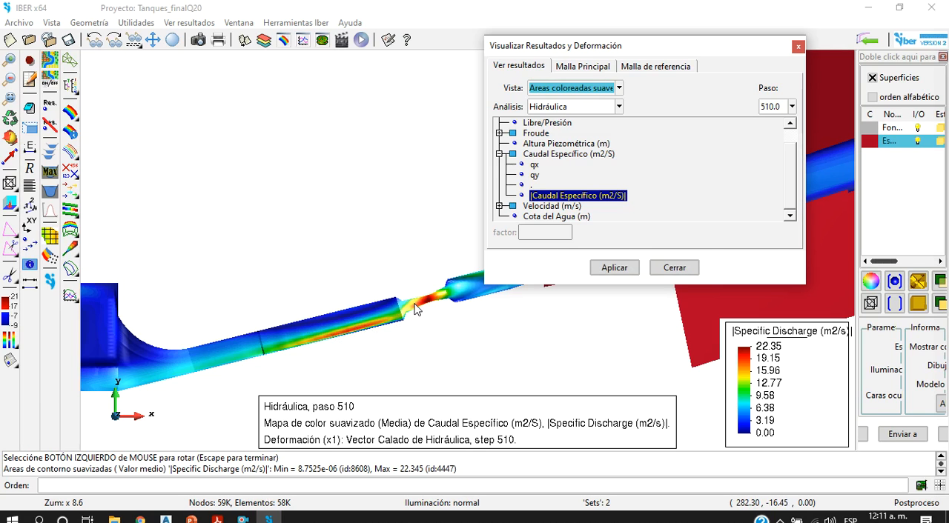
{"action": "scroll", "coordinate": [429, 310], "scroll_direction": "down", "scroll_amount": 10}
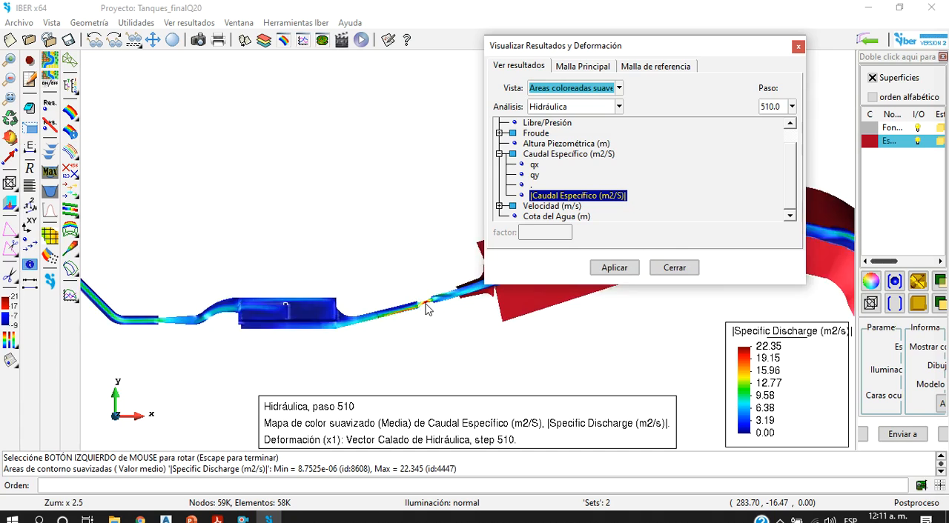
{"action": "scroll", "coordinate": [429, 310], "scroll_direction": "up", "scroll_amount": 6}
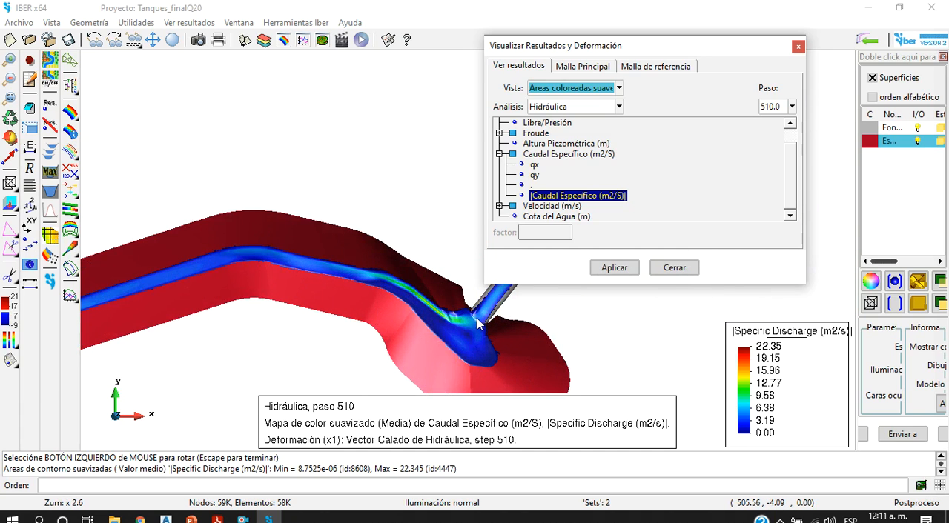
{"action": "scroll", "coordinate": [471, 318], "scroll_direction": "down", "scroll_amount": 6}
{"action": "scroll", "coordinate": [374, 326], "scroll_direction": "up", "scroll_amount": 8}
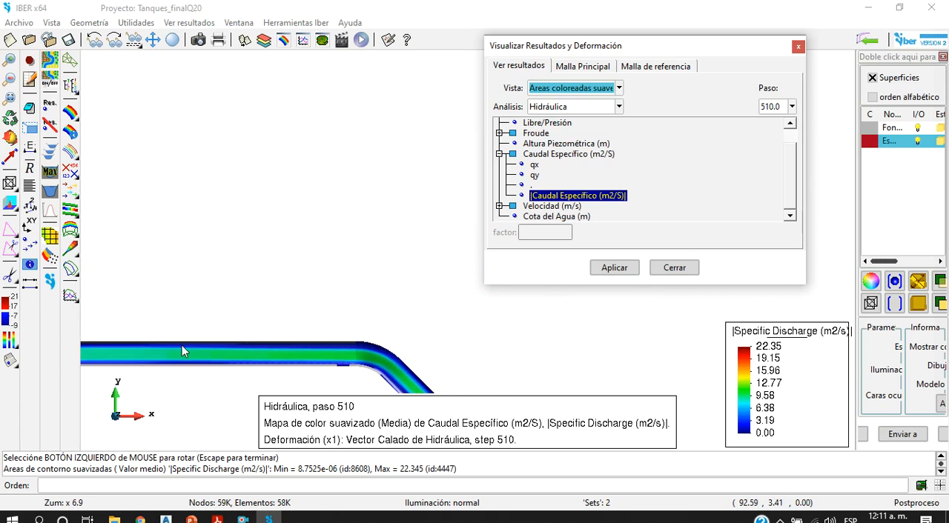
{"action": "scroll", "coordinate": [404, 329], "scroll_direction": "down", "scroll_amount": 8}
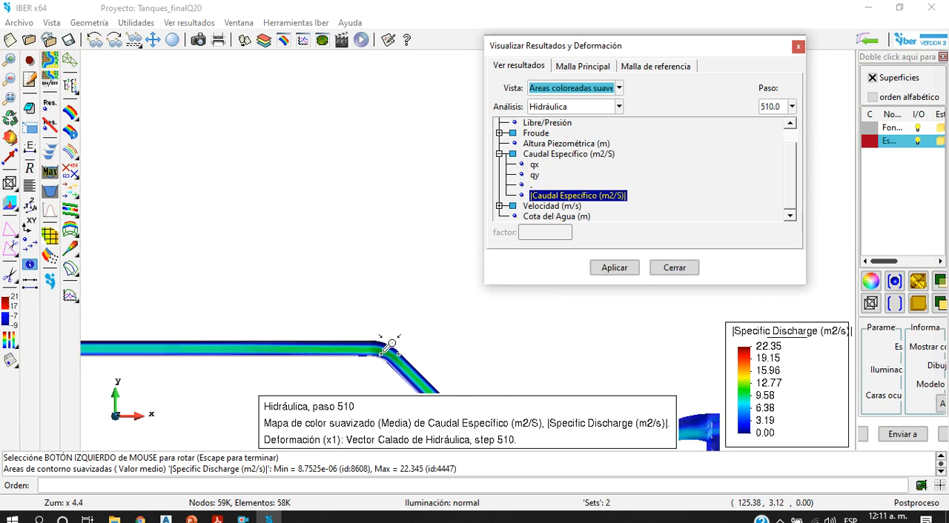
{"action": "scroll", "coordinate": [398, 351], "scroll_direction": "up", "scroll_amount": 8}
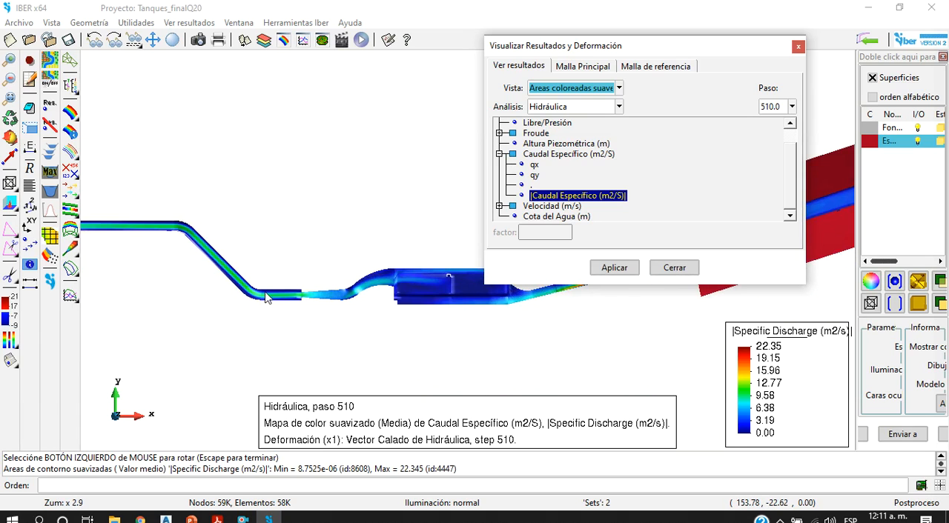
{"action": "scroll", "coordinate": [372, 302], "scroll_direction": "down", "scroll_amount": 3}
{"action": "scroll", "coordinate": [397, 299], "scroll_direction": "down", "scroll_amount": 3}
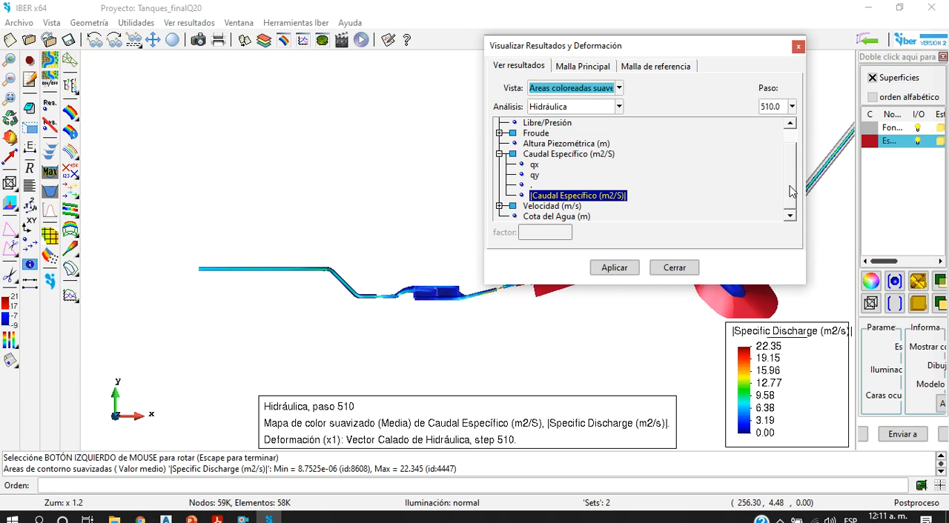
Step: Display the Calado (m) map at step 510 and close the results window
{"action": "left_click_drag", "start_coordinate": [790, 190], "coordinate": [796, 174]}
{"action": "double_click", "coordinate": [543, 122]}
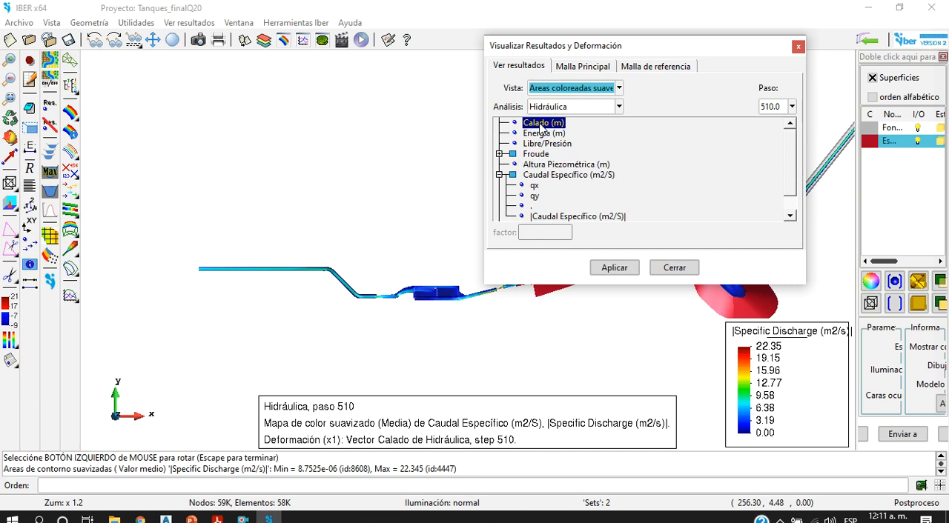
{"action": "scroll", "coordinate": [418, 301], "scroll_direction": "down", "scroll_amount": 3}
{"action": "scroll", "coordinate": [417, 300], "scroll_direction": "down", "scroll_amount": 1}
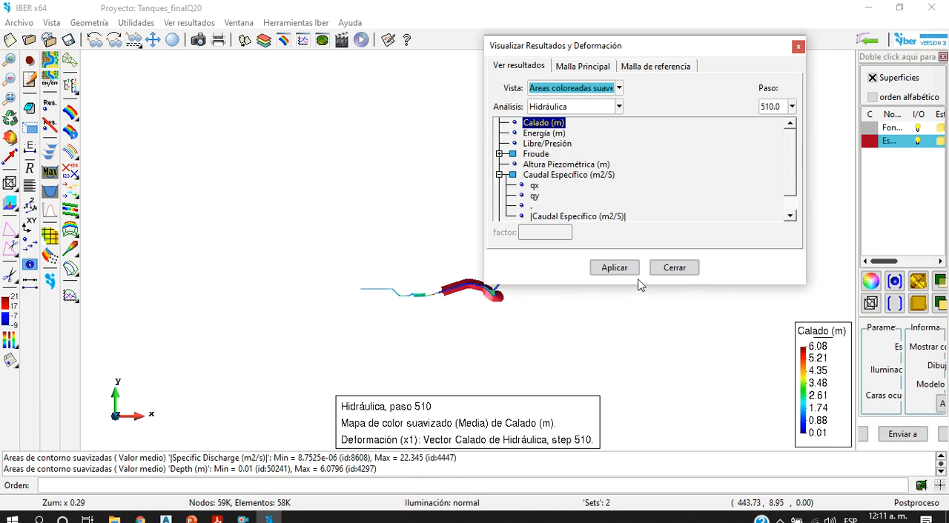
{"action": "left_click", "coordinate": [615, 267]}
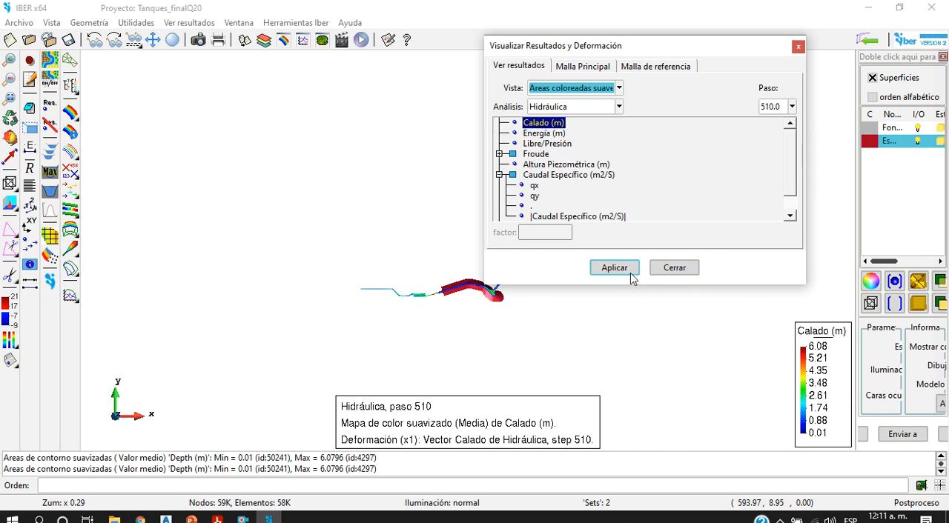
{"action": "left_click", "coordinate": [674, 267]}
{"action": "left_click", "coordinate": [69, 42]}
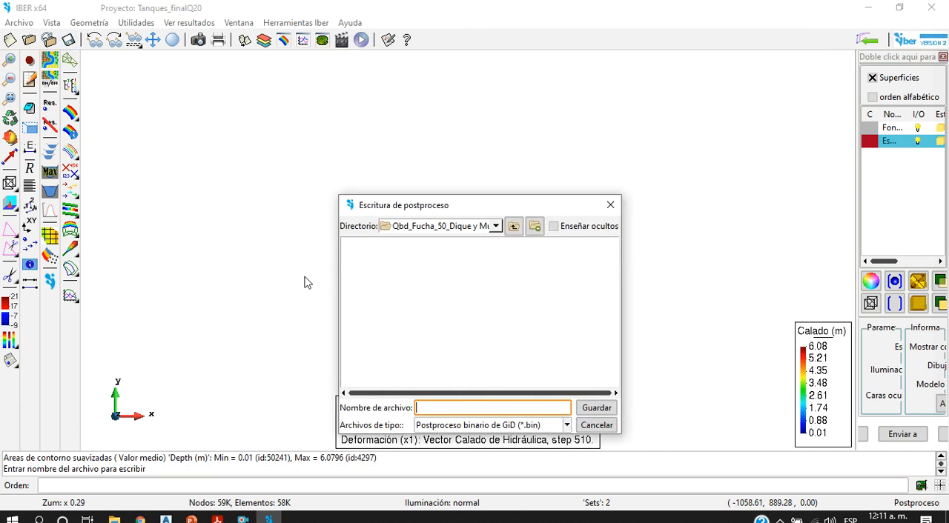
{"action": "left_click", "coordinate": [589, 424]}
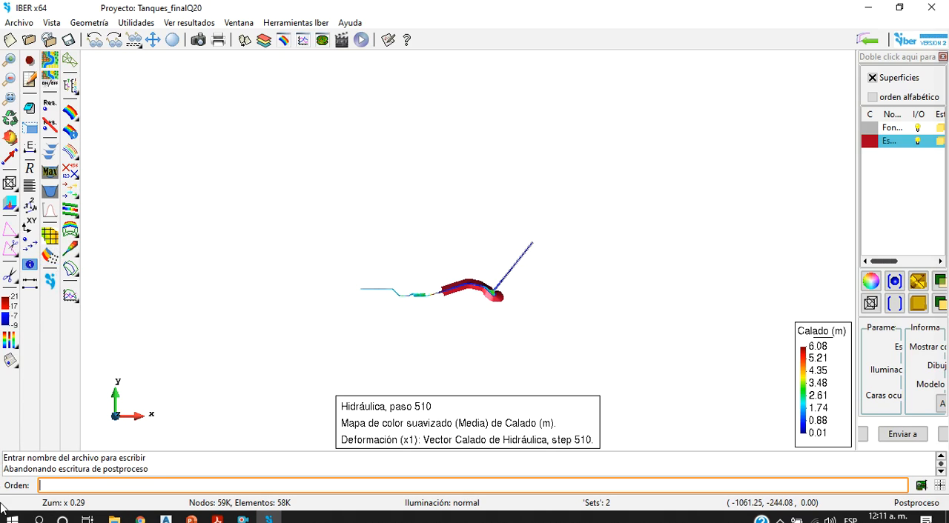
Step: Draw a cut line across the red-walled channel upstream of the junction, plot its discharge over time and close the graph
{"action": "scroll", "coordinate": [526, 271], "scroll_direction": "up", "scroll_amount": 5}
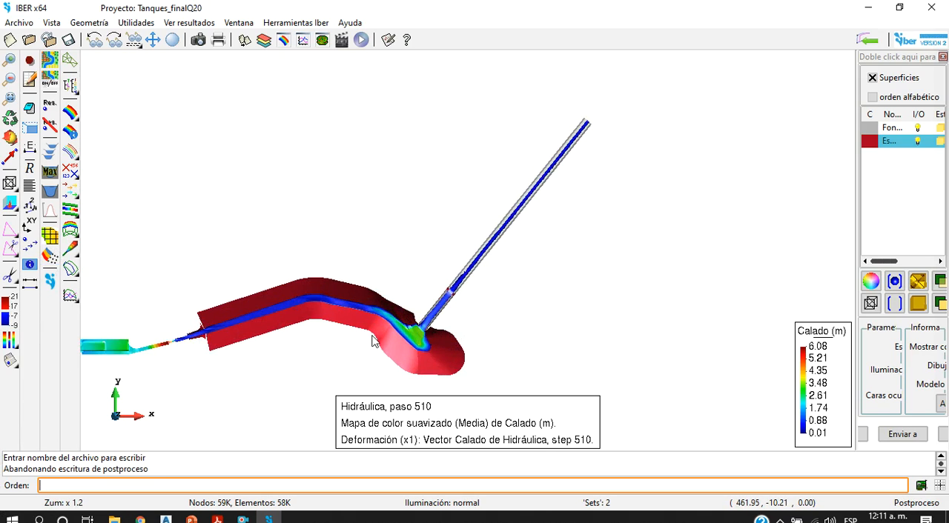
{"action": "left_click", "coordinate": [49, 209]}
{"action": "scroll", "coordinate": [365, 296], "scroll_direction": "up", "scroll_amount": 2}
{"action": "left_click", "coordinate": [375, 293]}
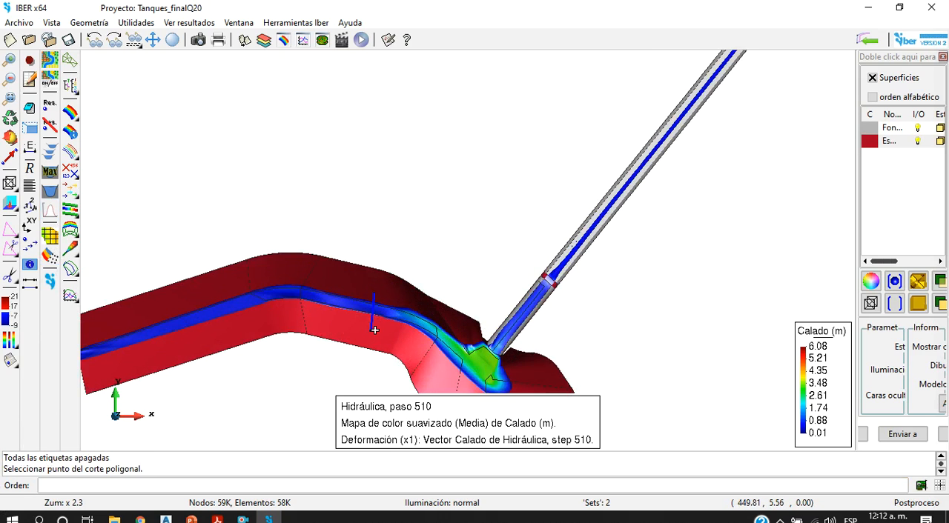
{"action": "key", "text": "Escape"}
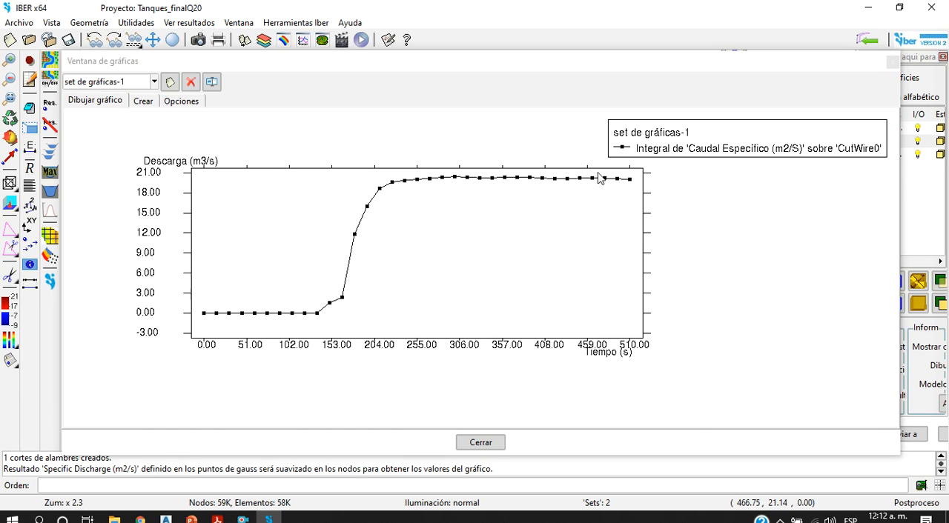
{"action": "left_click", "coordinate": [891, 62]}
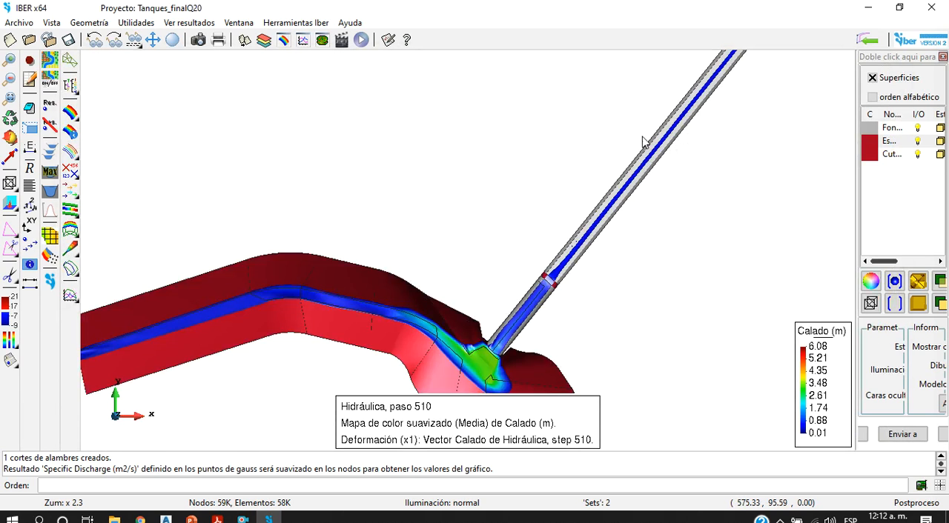
Step: Draw a second cut line slightly farther upstream across the channel and plot bed and maximum water elevations along the cuts
{"action": "left_click", "coordinate": [50, 151]}
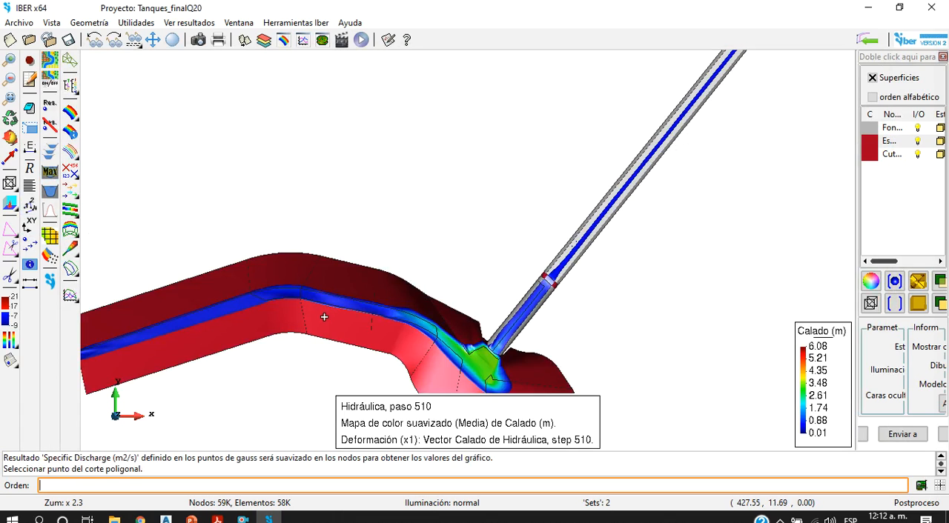
{"action": "left_click", "coordinate": [333, 312]}
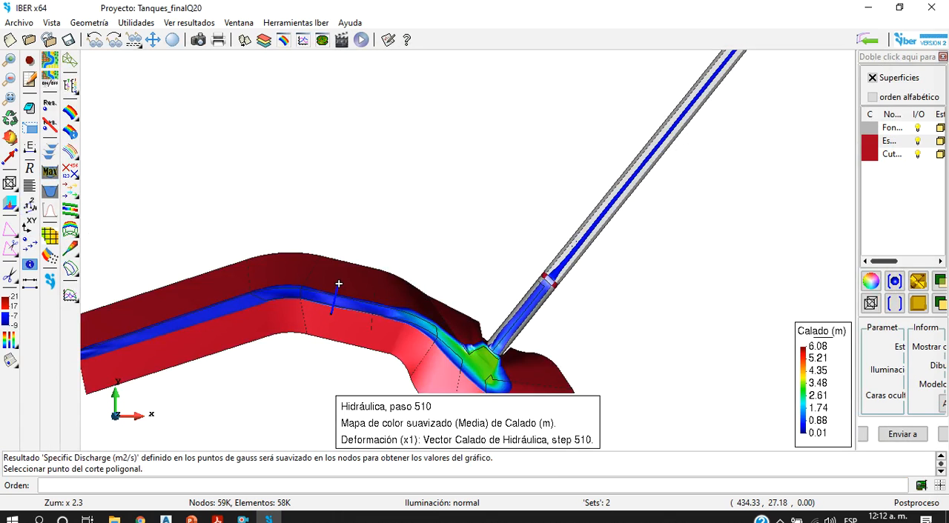
{"action": "left_click", "coordinate": [338, 288]}
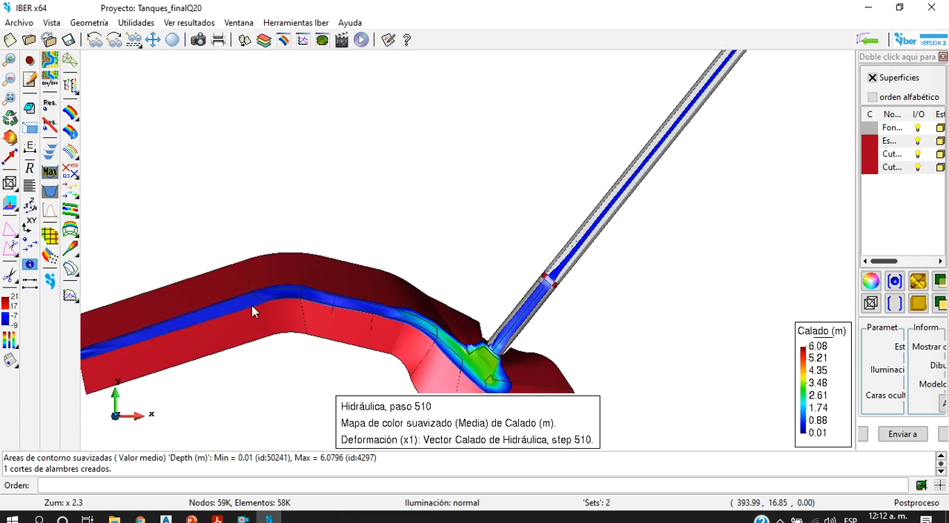
{"action": "left_click", "coordinate": [53, 172]}
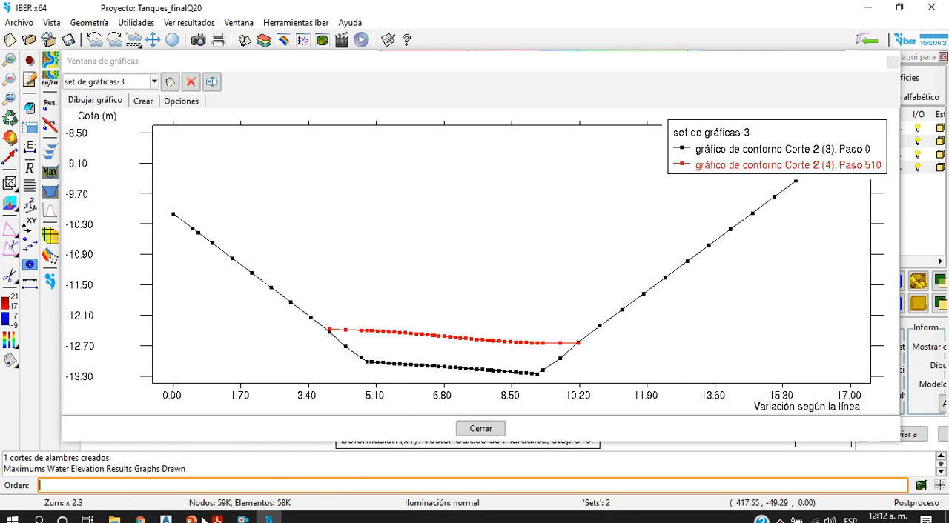
Step: Switch to Civil 3D to view the channel section and its water level in Tanque Esmeralda CHEC_modificado.dwg, and return to IBER
{"action": "left_click", "coordinate": [165, 518]}
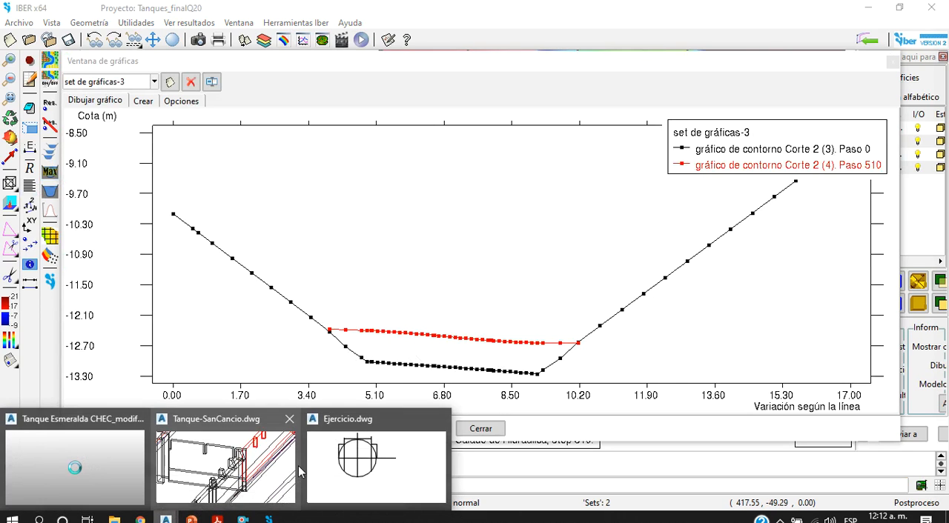
{"action": "left_click", "coordinate": [131, 470]}
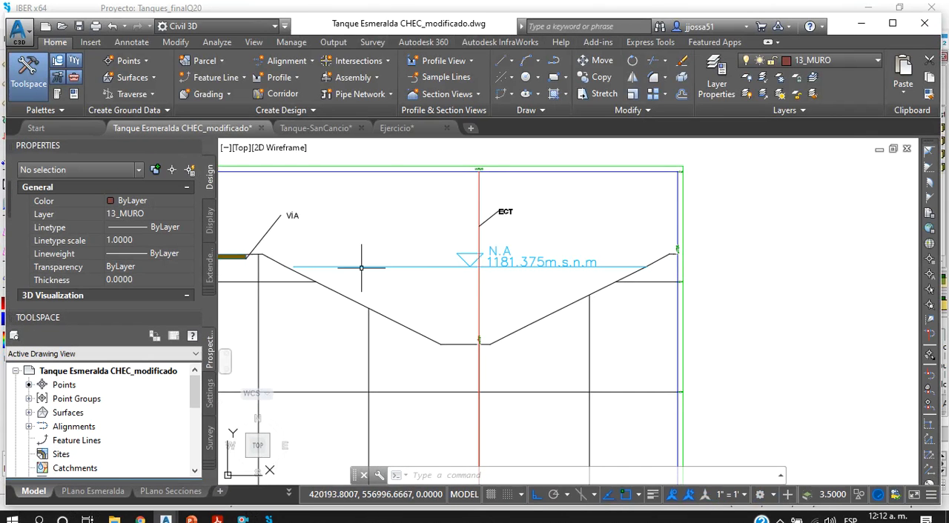
{"action": "left_click", "coordinate": [856, 26]}
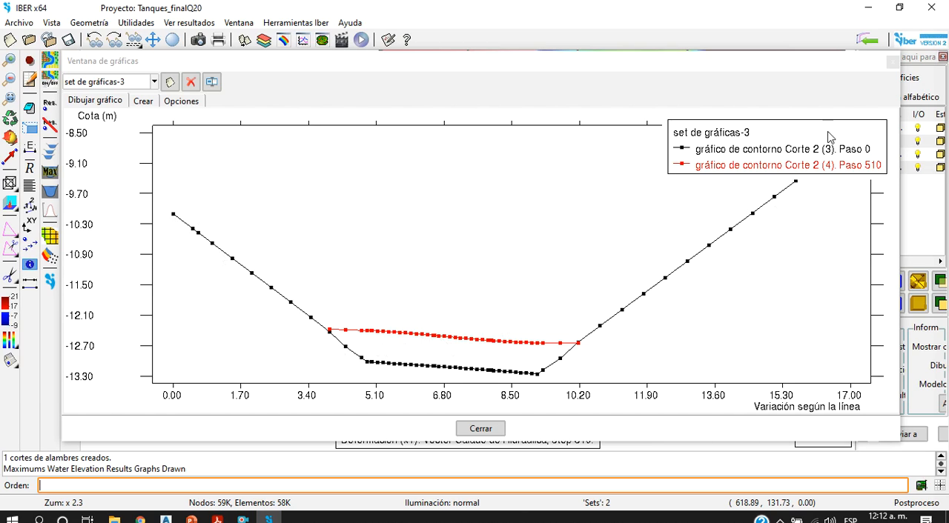
Step: Delete the graph sets set de gráficas-3 and set de gráficas-2 and close the graph window
{"action": "left_click", "coordinate": [188, 83]}
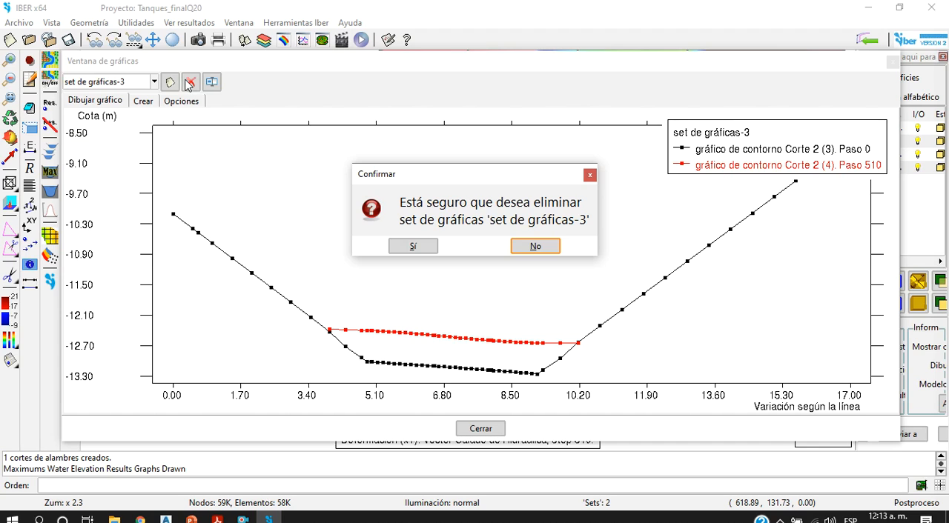
{"action": "left_click", "coordinate": [415, 245]}
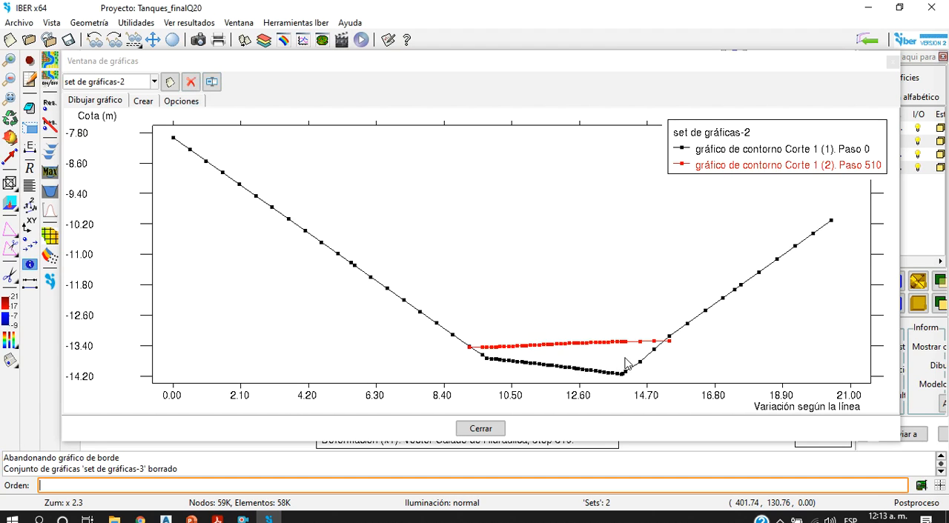
{"action": "left_click", "coordinate": [191, 81]}
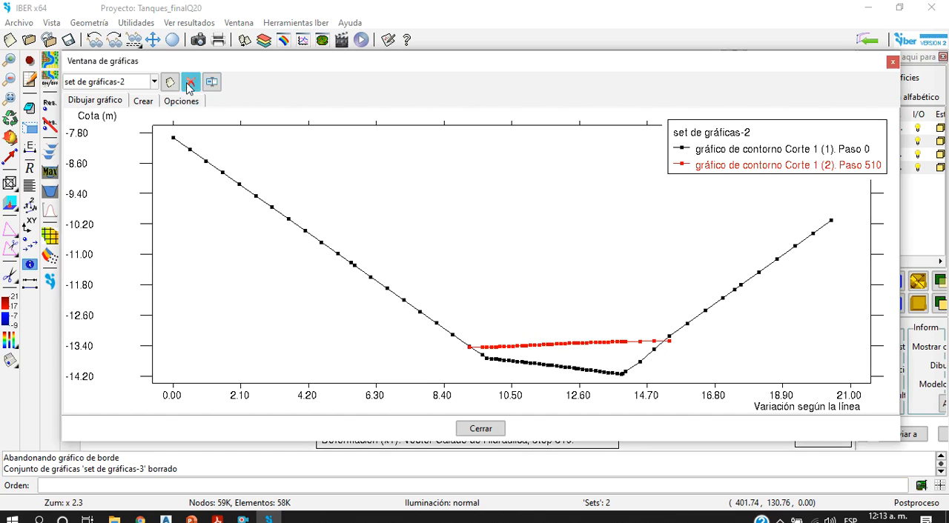
{"action": "left_click", "coordinate": [435, 247]}
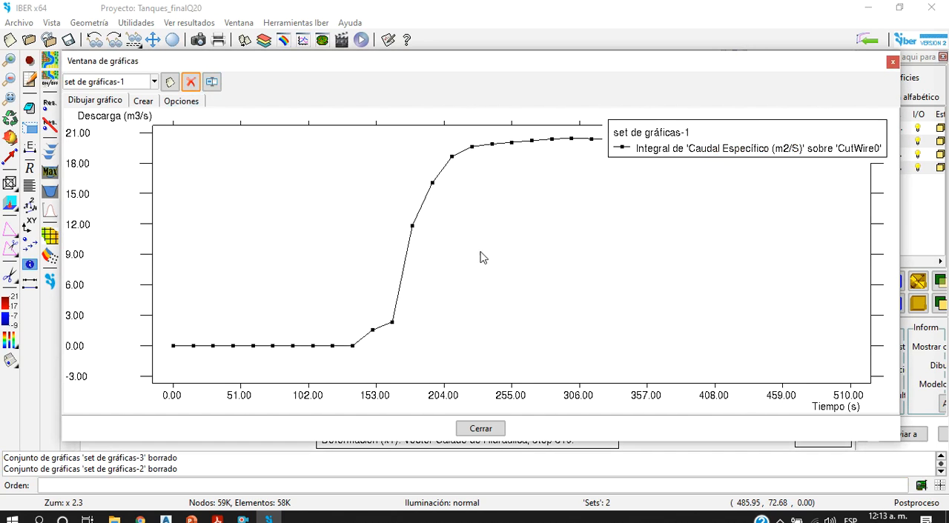
{"action": "left_click", "coordinate": [893, 62]}
Step: Leave postprocessing and open the Tanques_finalQ25 project
{"action": "scroll", "coordinate": [569, 369], "scroll_direction": "down", "scroll_amount": 5}
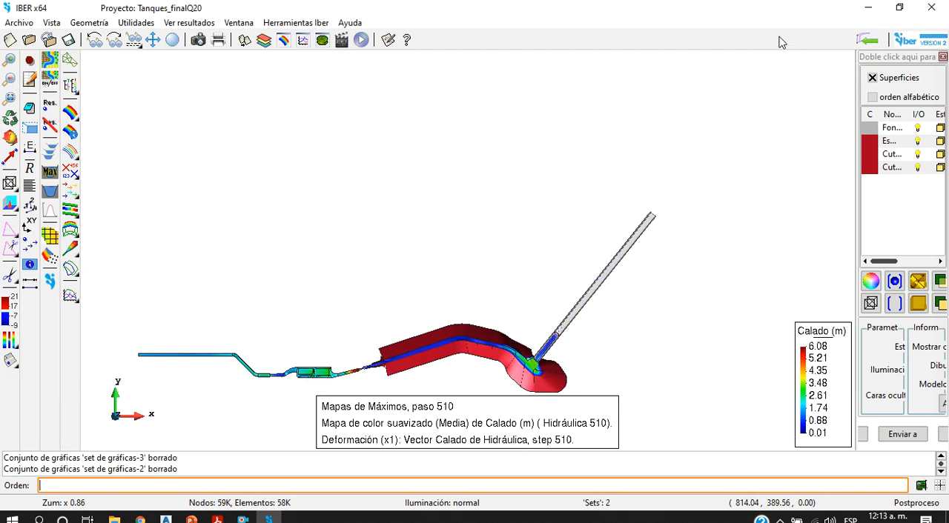
{"action": "left_click", "coordinate": [867, 40]}
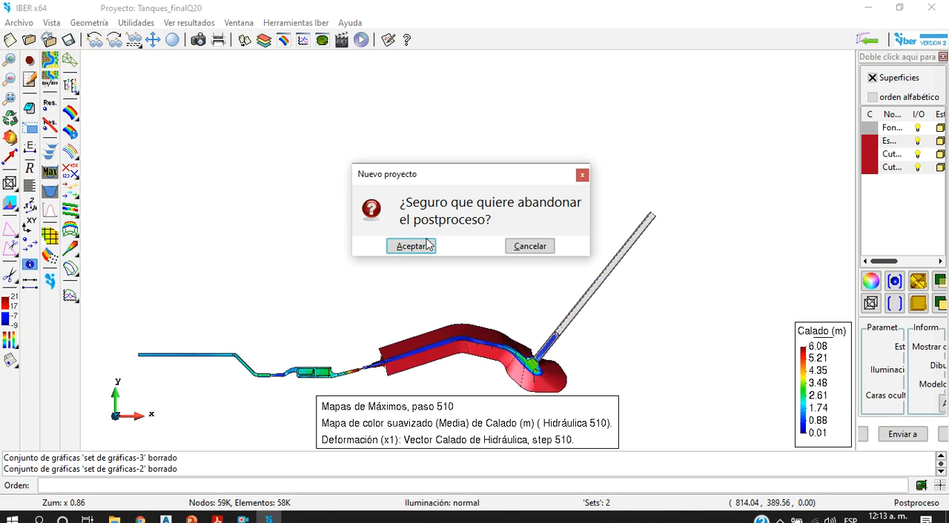
{"action": "left_click", "coordinate": [411, 246]}
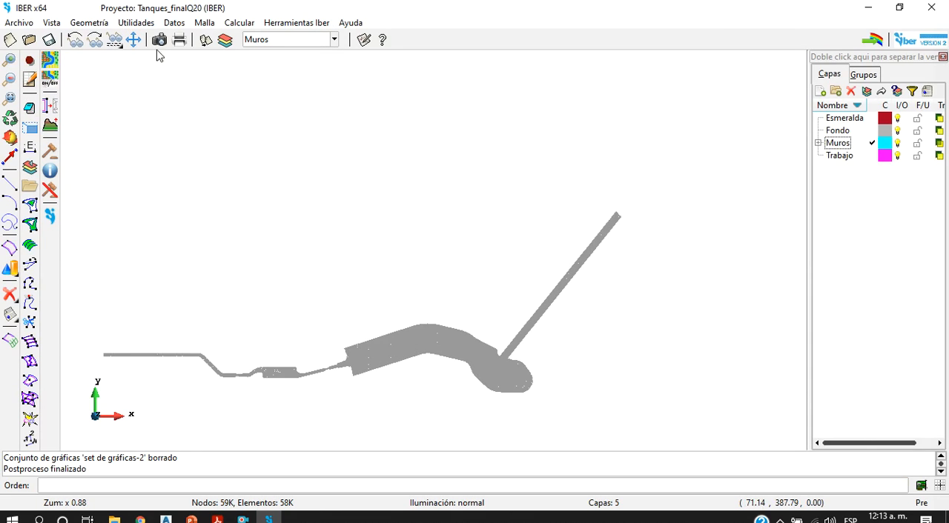
{"action": "left_click", "coordinate": [29, 39]}
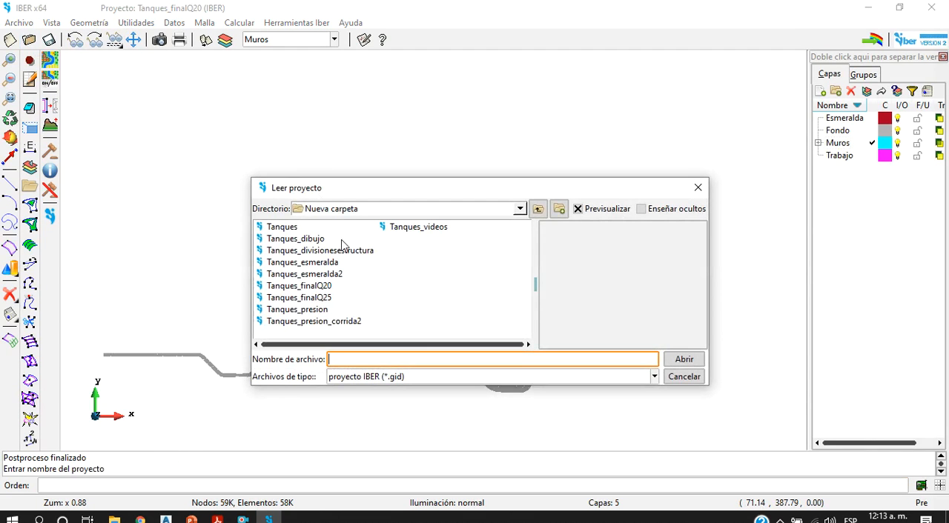
{"action": "left_click", "coordinate": [328, 298]}
{"action": "left_click", "coordinate": [680, 373]}
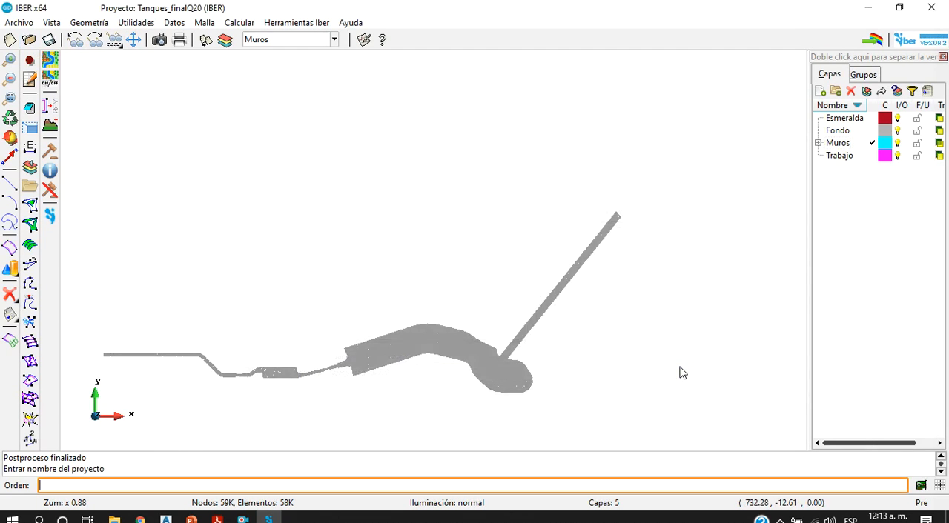
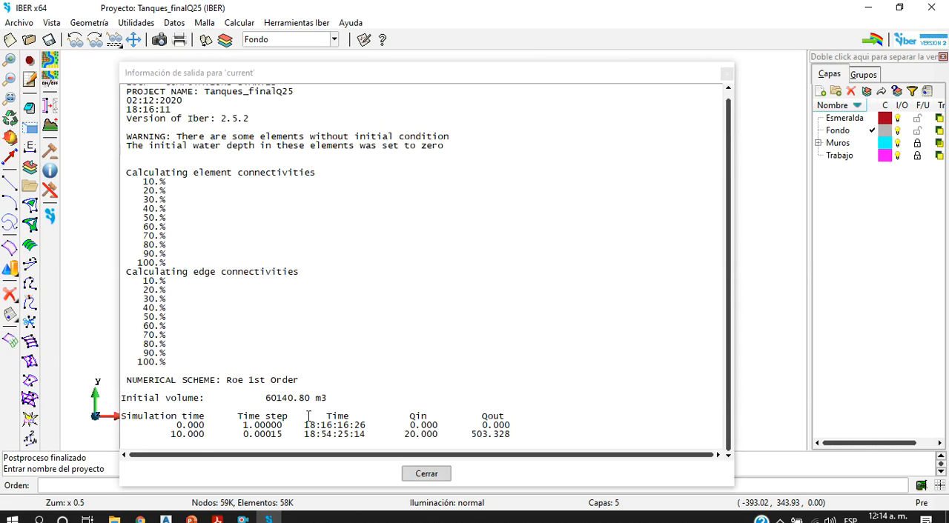
Step: Review the Tanques_finalQ25 calculation output, checking the initial-condition warning, initial volume, simulation times and inflow and outflow, and close it
{"action": "left_click_drag", "start_coordinate": [522, 437], "coordinate": [237, 419]}
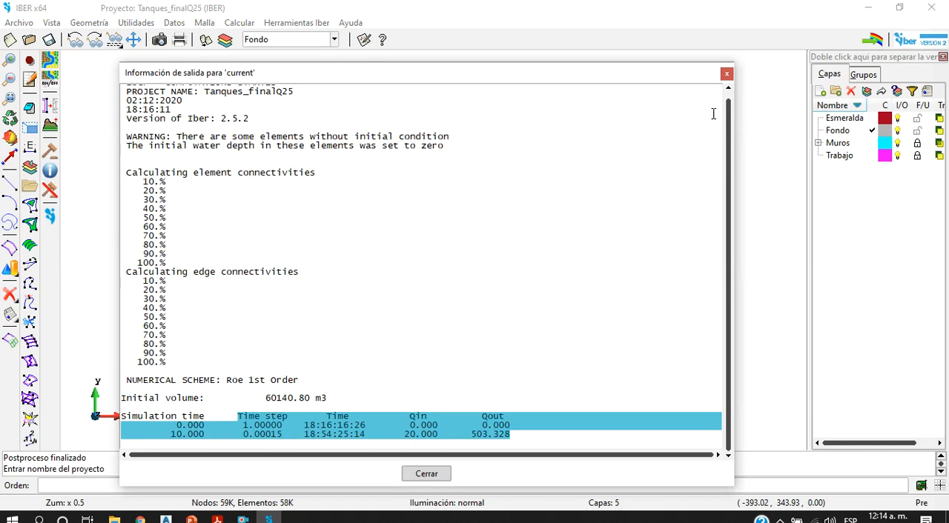
{"action": "left_click_drag", "start_coordinate": [127, 138], "coordinate": [433, 137]}
{"action": "left_click_drag", "start_coordinate": [203, 145], "coordinate": [140, 146]}
{"action": "left_click", "coordinate": [257, 204]}
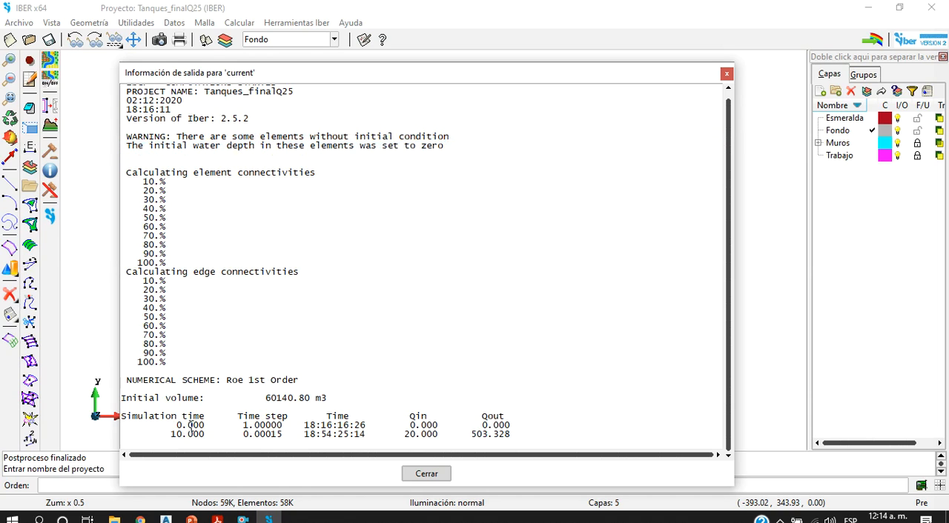
{"action": "left_click_drag", "start_coordinate": [335, 398], "coordinate": [291, 398]}
{"action": "left_click", "coordinate": [271, 398]}
{"action": "left_click_drag", "start_coordinate": [277, 398], "coordinate": [322, 399]}
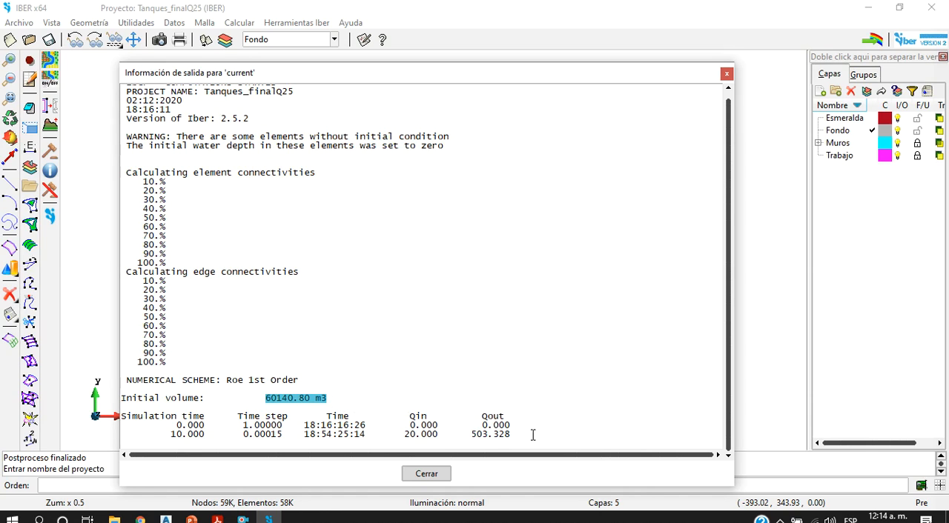
{"action": "left_click", "coordinate": [406, 438]}
{"action": "left_click_drag", "start_coordinate": [422, 436], "coordinate": [496, 438]}
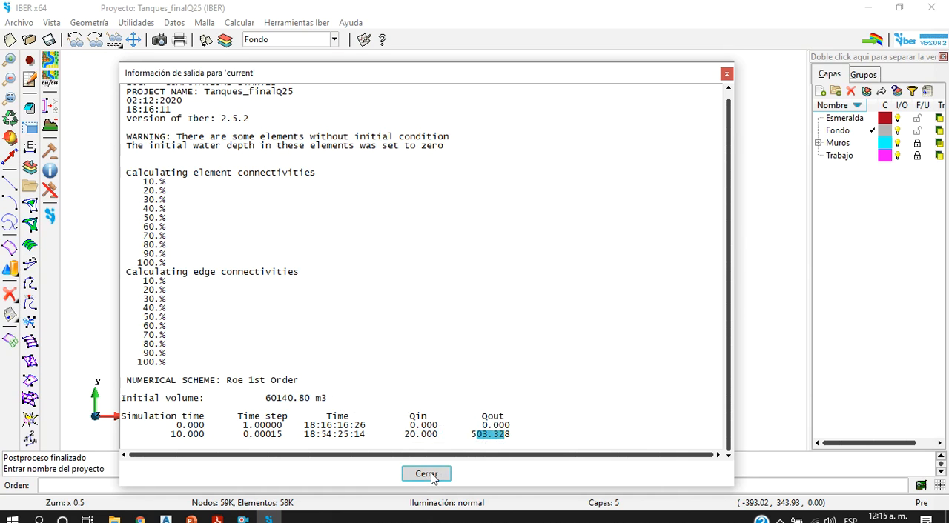
{"action": "left_click", "coordinate": [426, 474]}
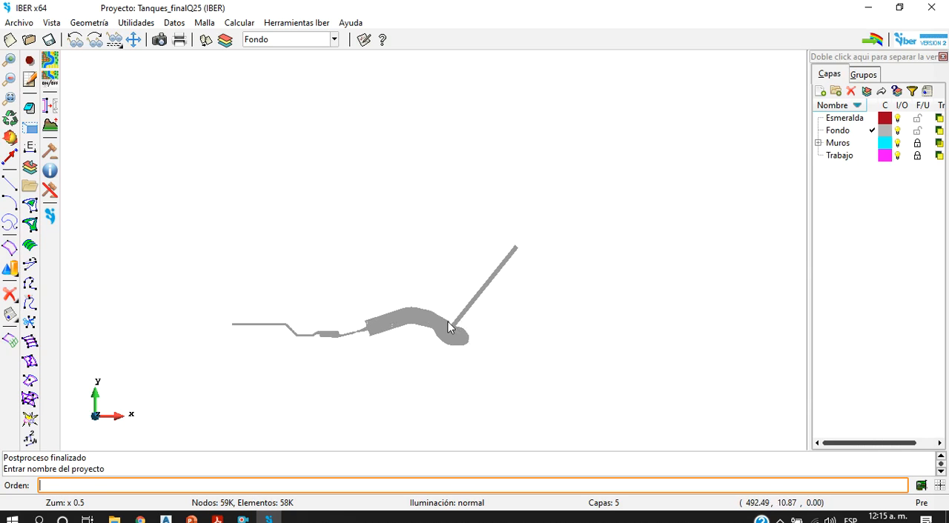
Step: Enter postprocessing for Tanques_finalQ25, dismiss the results-reading error report and look over the tank and channel geometry
{"action": "left_click", "coordinate": [873, 42]}
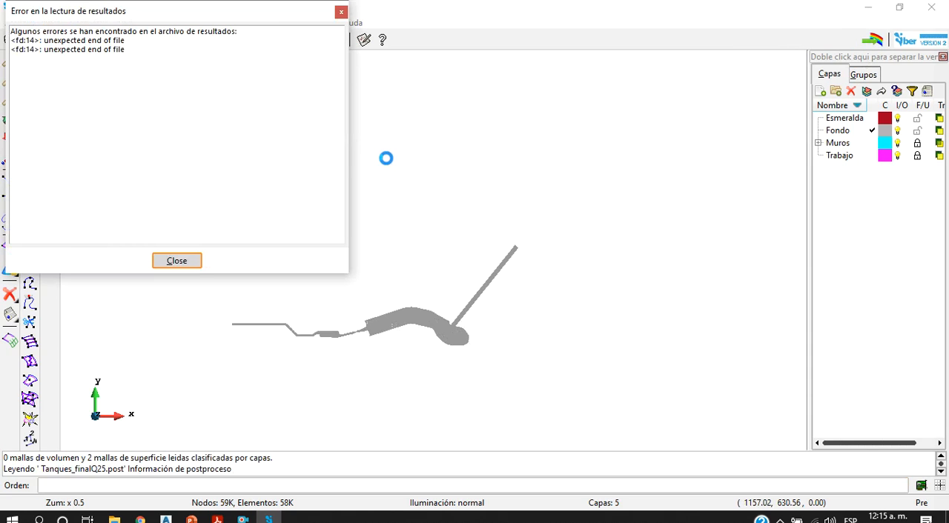
{"action": "left_click", "coordinate": [183, 260]}
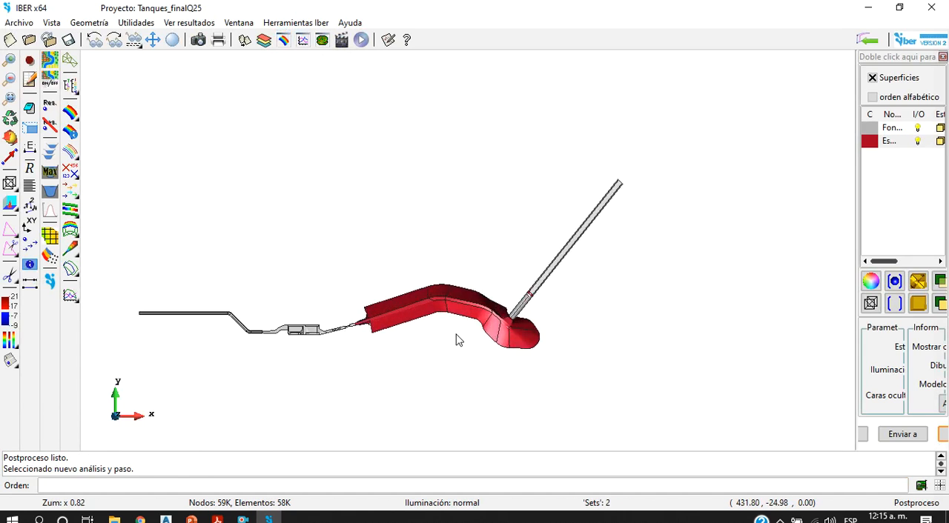
{"action": "scroll", "coordinate": [464, 326], "scroll_direction": "up", "scroll_amount": 3}
{"action": "scroll", "coordinate": [475, 299], "scroll_direction": "down", "scroll_amount": 2}
{"action": "scroll", "coordinate": [289, 344], "scroll_direction": "up", "scroll_amount": 3}
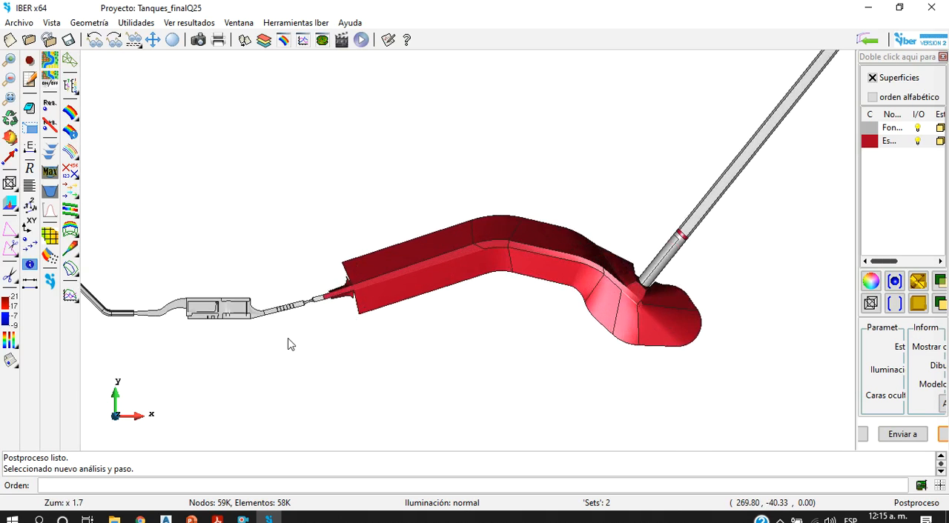
{"action": "scroll", "coordinate": [209, 294], "scroll_direction": "up", "scroll_amount": 2}
{"action": "scroll", "coordinate": [181, 298], "scroll_direction": "up", "scroll_amount": 2}
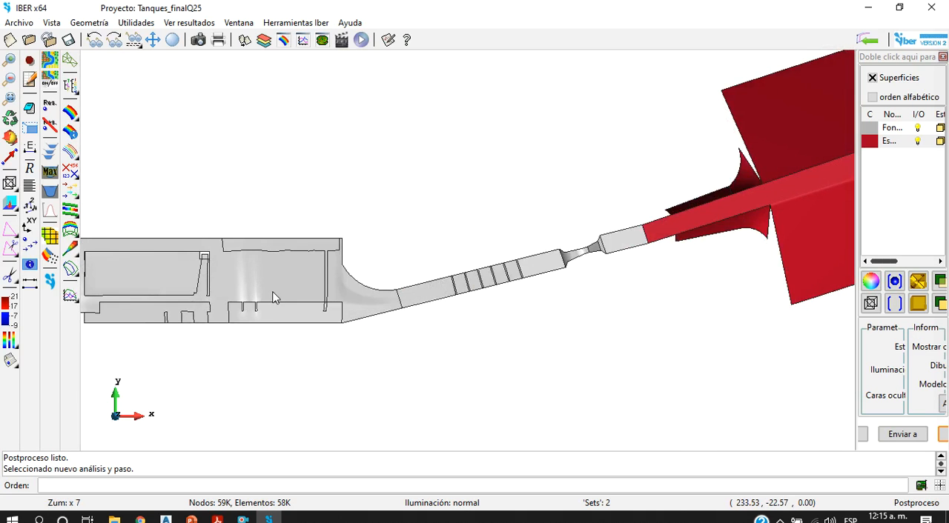
{"action": "scroll", "coordinate": [272, 296], "scroll_direction": "up", "scroll_amount": 2}
{"action": "scroll", "coordinate": [392, 271], "scroll_direction": "down", "scroll_amount": 7}
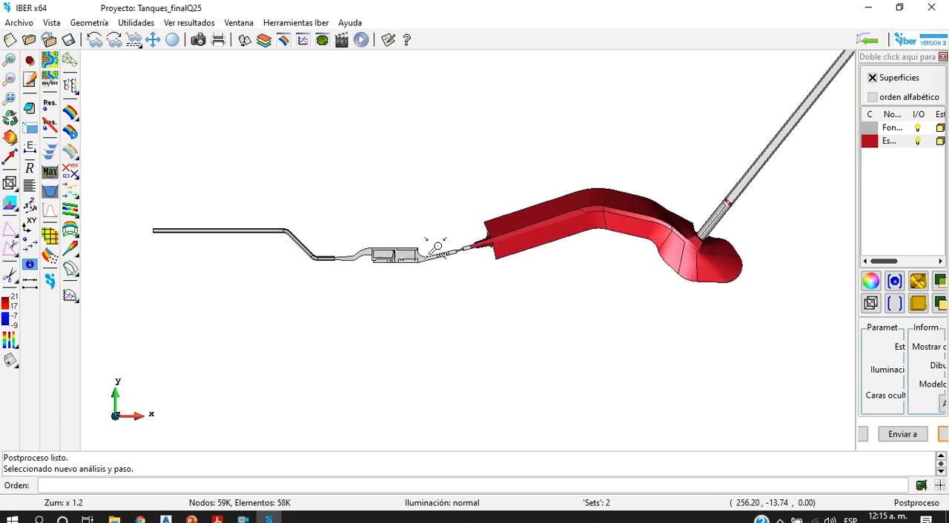
{"action": "scroll", "coordinate": [437, 246], "scroll_direction": "up", "scroll_amount": 2}
Step: Deform the main mesh with the Hidráulica result Vector Calado at step 10.0, using factor 1.0
{"action": "left_click", "coordinate": [283, 39]}
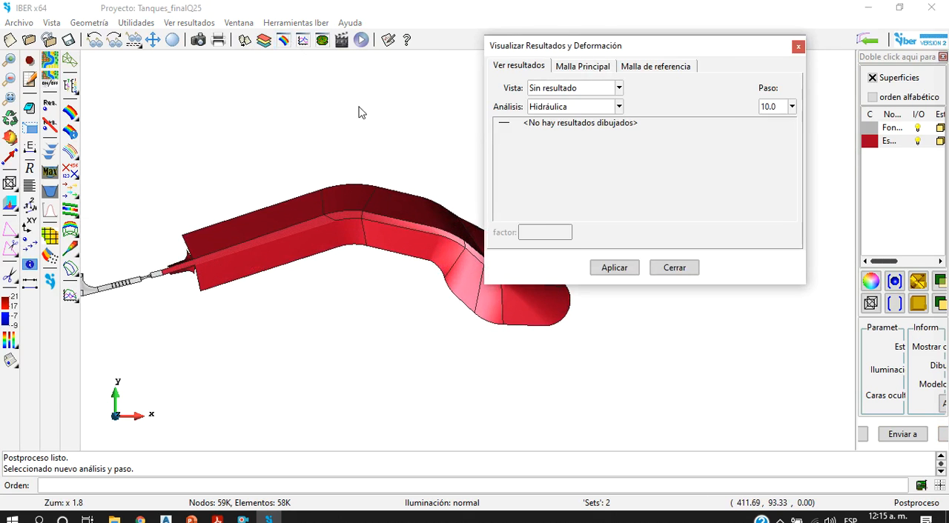
{"action": "left_click", "coordinate": [605, 69]}
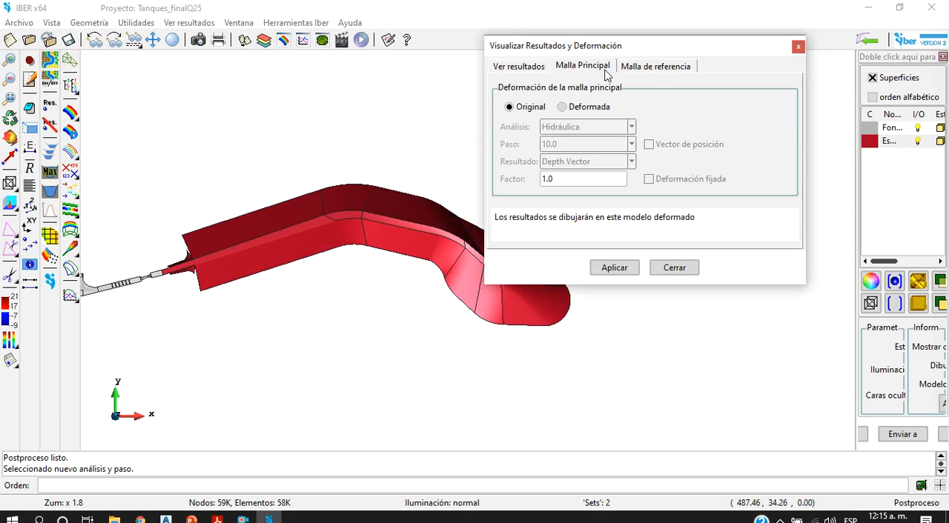
{"action": "left_click", "coordinate": [666, 71]}
{"action": "left_click", "coordinate": [597, 67]}
{"action": "left_click", "coordinate": [592, 108]}
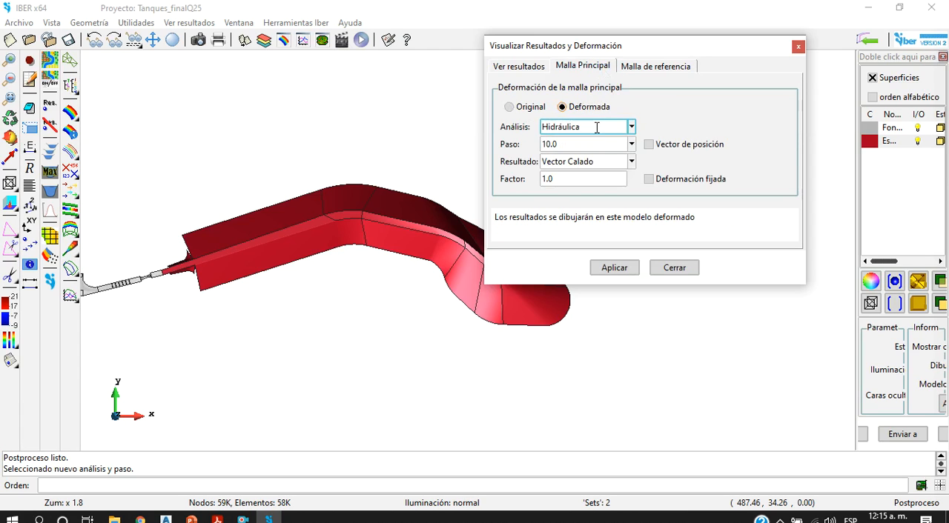
{"action": "left_click", "coordinate": [615, 268]}
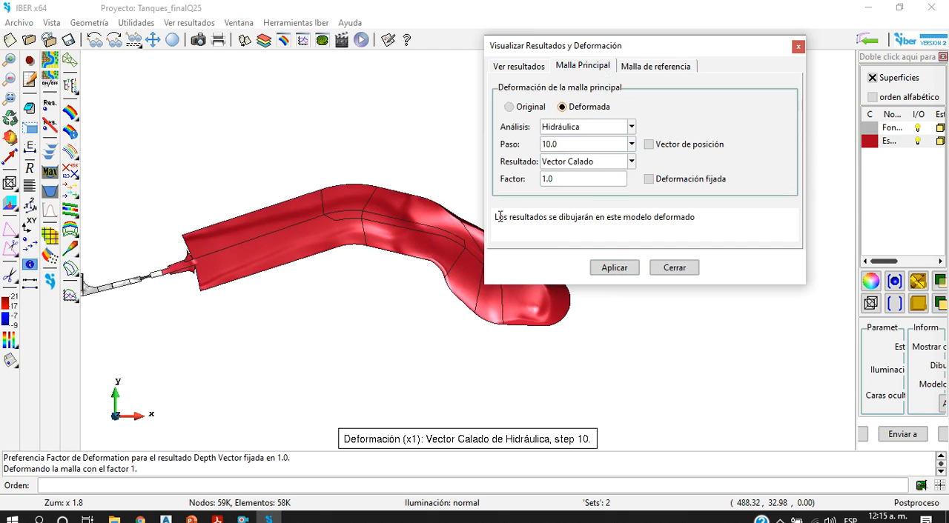
Step: Display the Vector Calado result of the Hidráulica analysis as vectors
{"action": "left_click", "coordinate": [537, 68]}
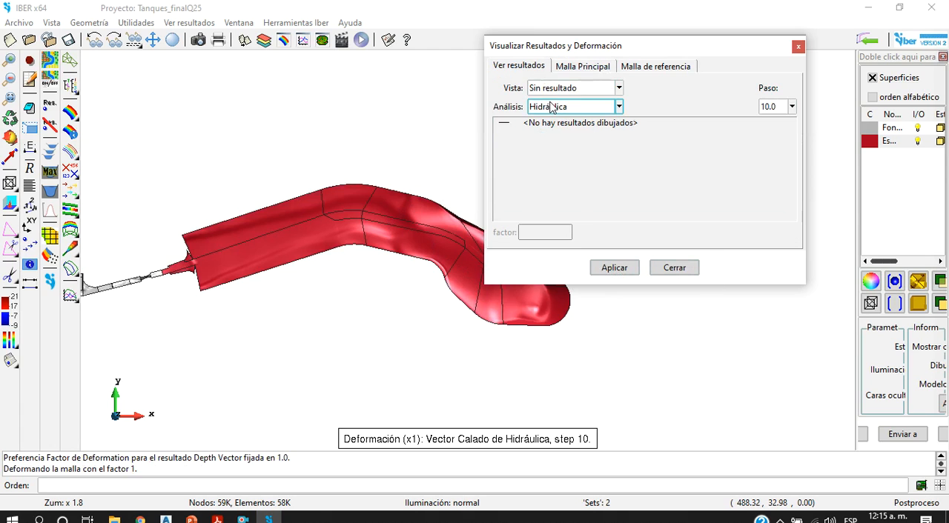
{"action": "left_click", "coordinate": [579, 108]}
{"action": "left_click", "coordinate": [578, 88]}
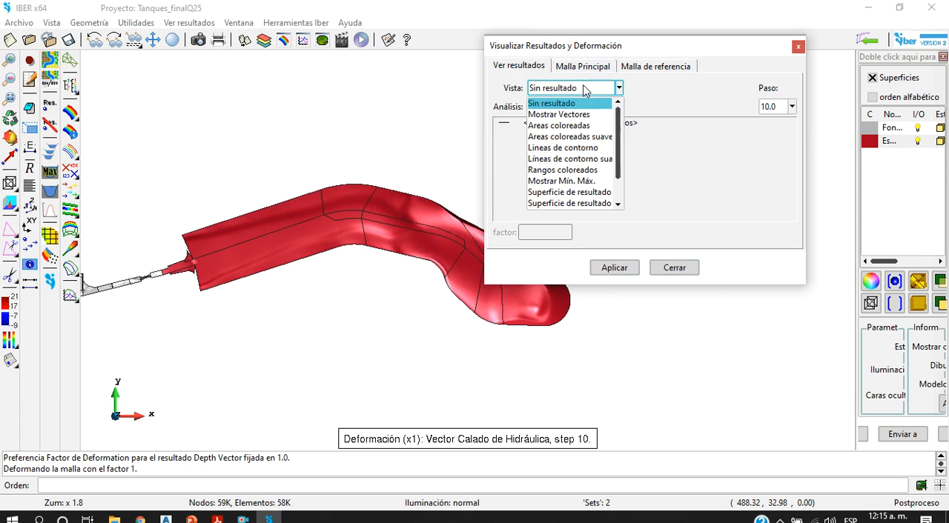
{"action": "left_click", "coordinate": [584, 115]}
{"action": "left_click", "coordinate": [561, 124]}
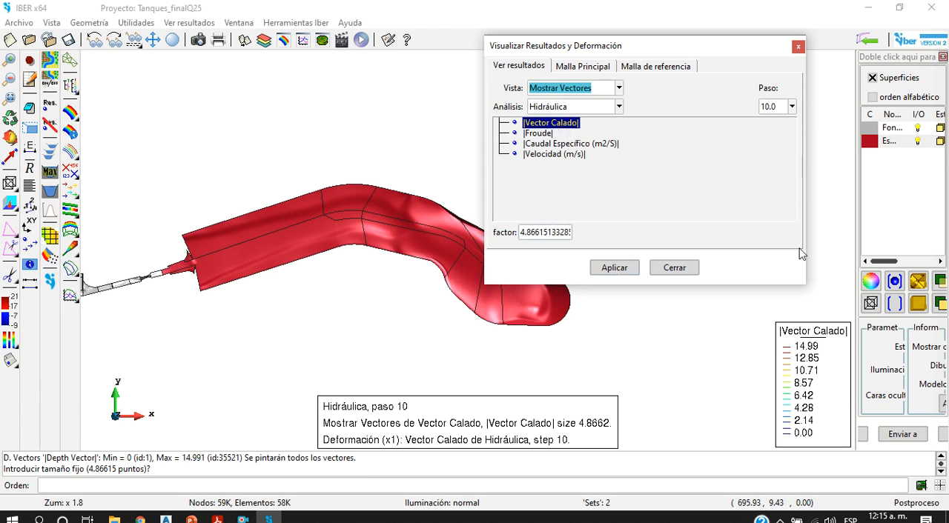
Step: Set the lighting to smooth, display Calado (m) as smoothed coloured areas and close the results settings
{"action": "left_click", "coordinate": [477, 503]}
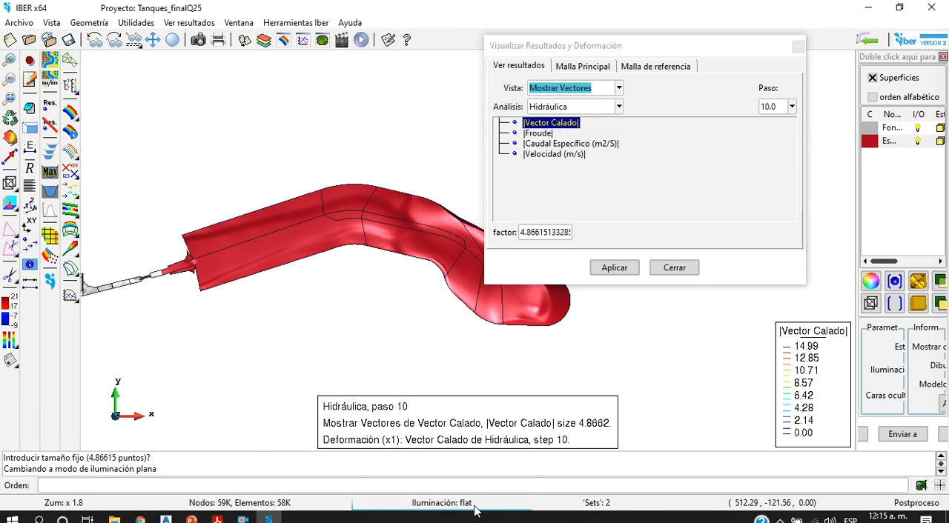
{"action": "left_click", "coordinate": [475, 504]}
{"action": "left_click", "coordinate": [597, 89]}
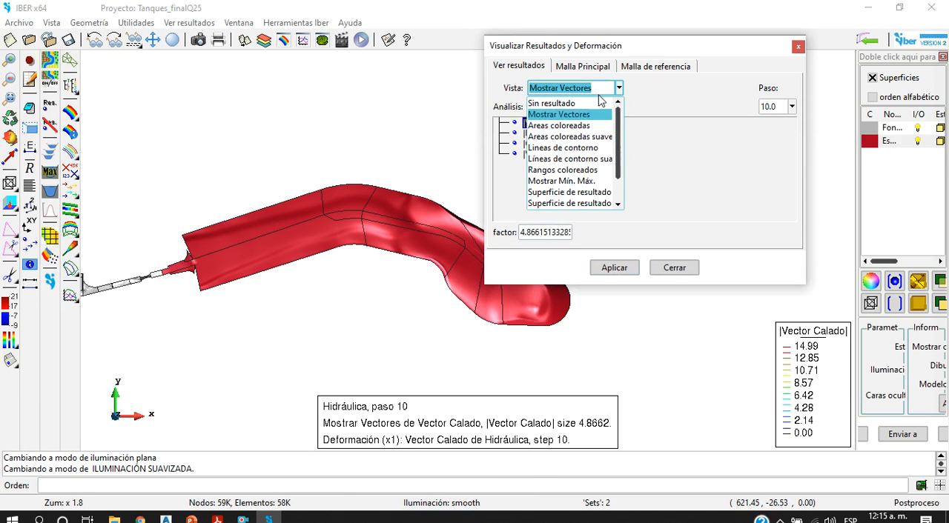
{"action": "left_click", "coordinate": [605, 138]}
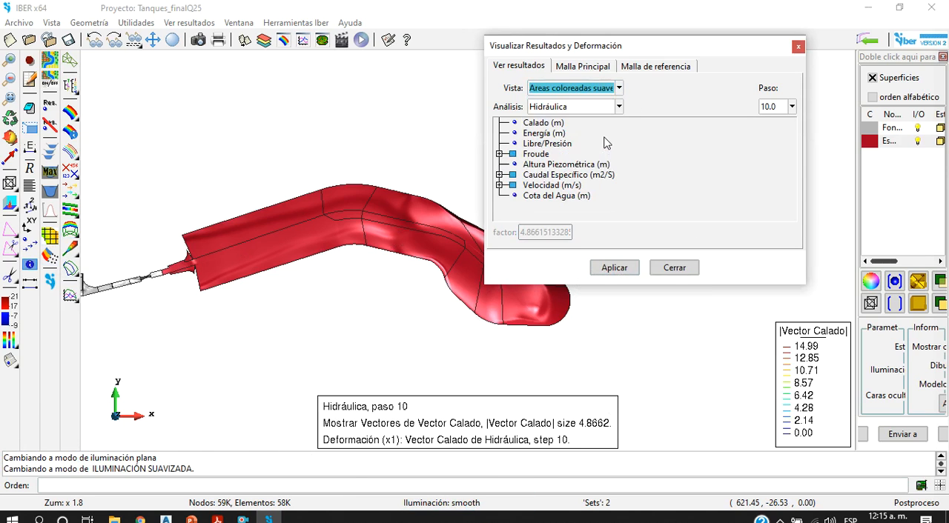
{"action": "left_click", "coordinate": [543, 125]}
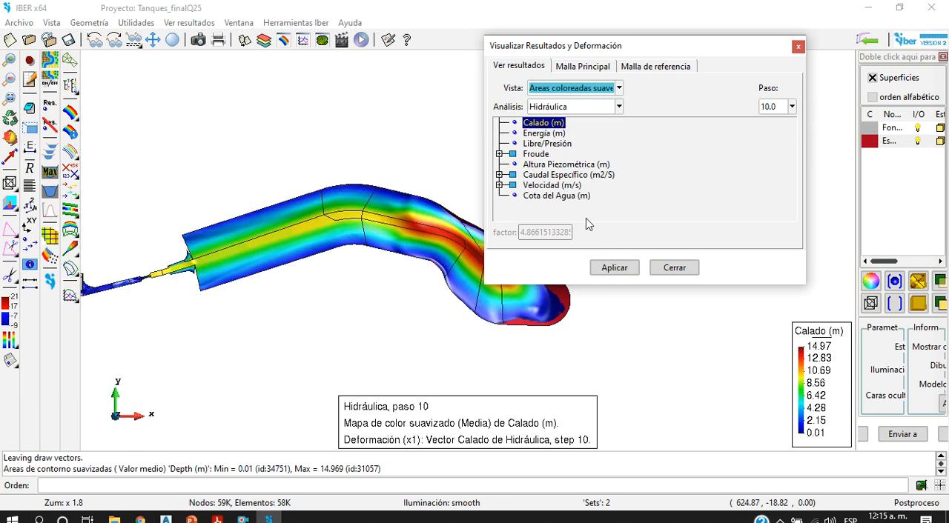
{"action": "left_click", "coordinate": [628, 271]}
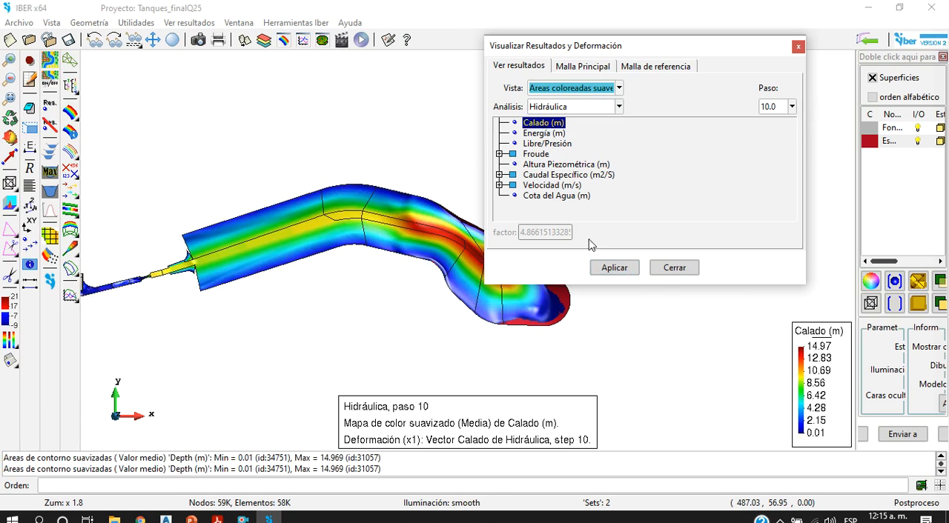
{"action": "left_click", "coordinate": [675, 268]}
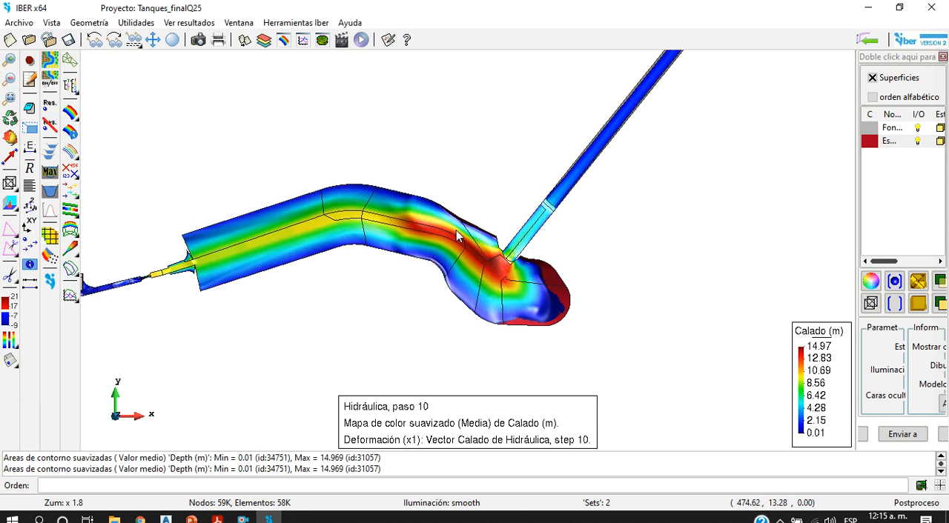
Step: Examine the water depth map in plan along the tank, the inclined channel, the structures and the far straight channel
{"action": "scroll", "coordinate": [468, 225], "scroll_direction": "down", "scroll_amount": 3}
{"action": "scroll", "coordinate": [507, 204], "scroll_direction": "up", "scroll_amount": 4}
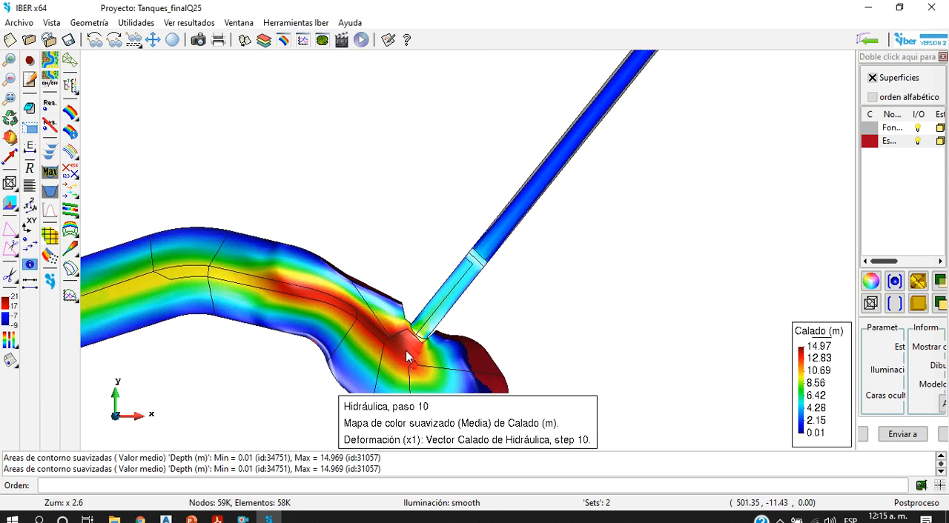
{"action": "scroll", "coordinate": [475, 243], "scroll_direction": "down", "scroll_amount": 3}
{"action": "scroll", "coordinate": [545, 185], "scroll_direction": "up", "scroll_amount": 5}
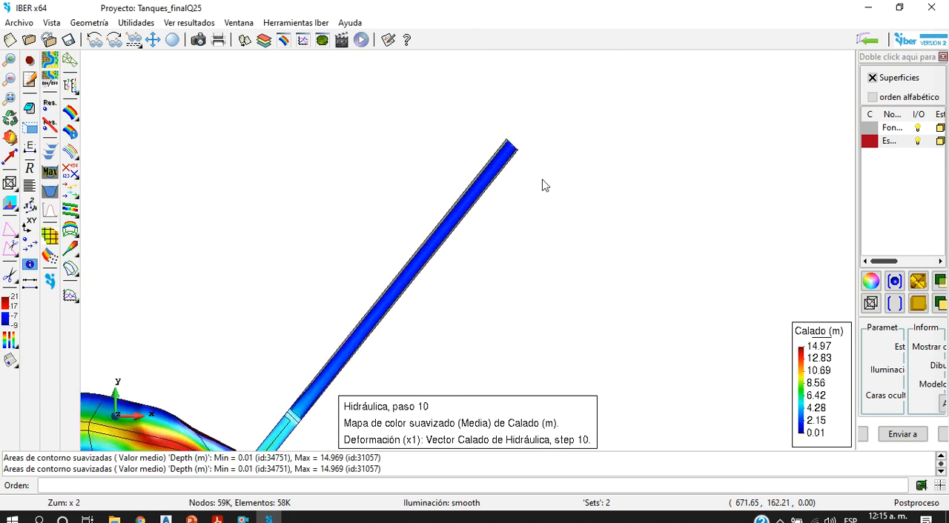
{"action": "scroll", "coordinate": [474, 169], "scroll_direction": "down", "scroll_amount": 4}
{"action": "scroll", "coordinate": [352, 272], "scroll_direction": "up", "scroll_amount": 3}
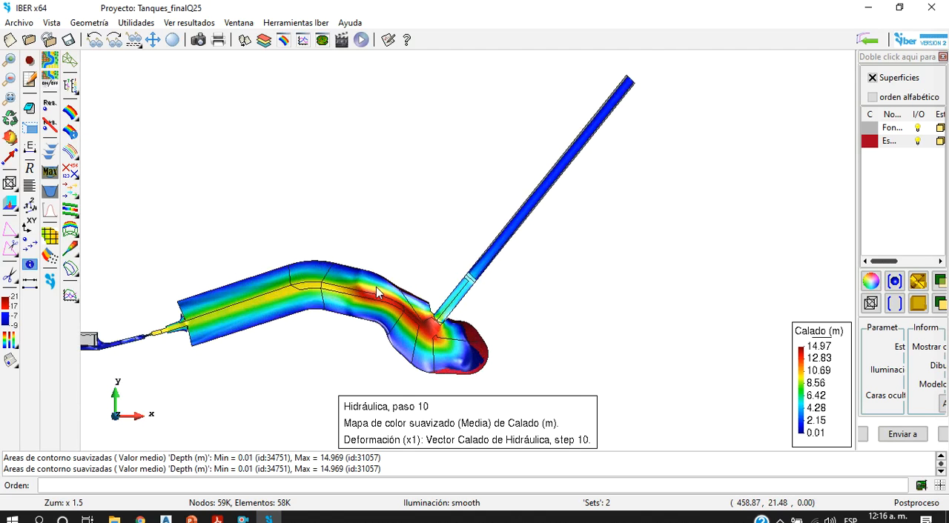
{"action": "scroll", "coordinate": [463, 335], "scroll_direction": "down", "scroll_amount": 4}
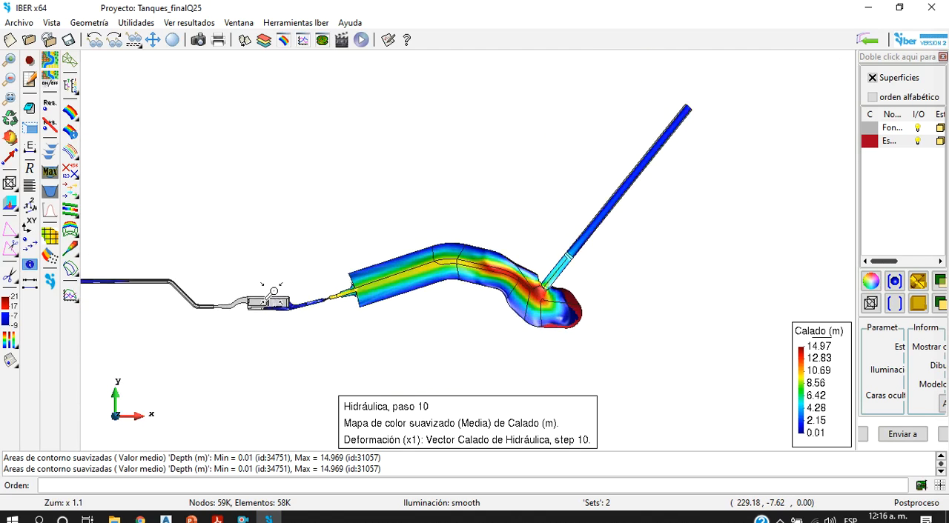
{"action": "scroll", "coordinate": [277, 307], "scroll_direction": "up", "scroll_amount": 4}
{"action": "scroll", "coordinate": [372, 320], "scroll_direction": "up", "scroll_amount": 3}
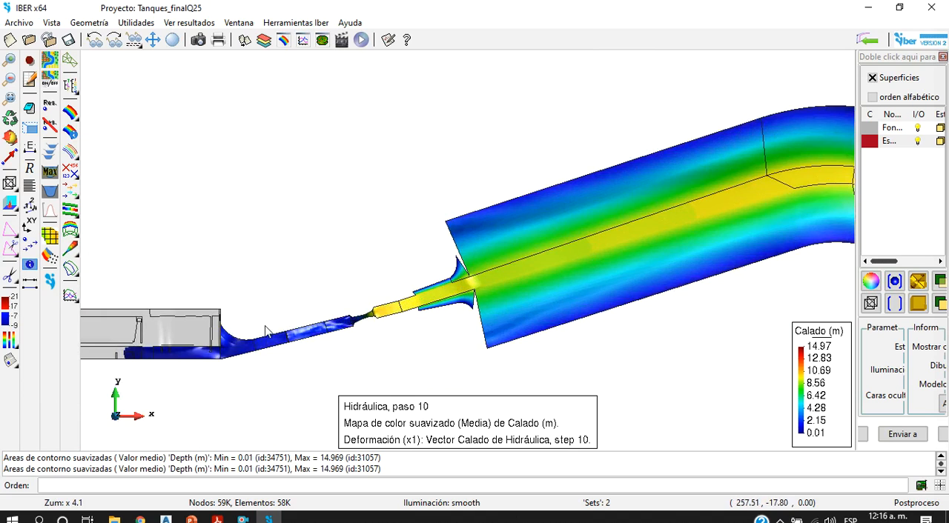
{"action": "scroll", "coordinate": [211, 339], "scroll_direction": "down", "scroll_amount": 5}
{"action": "scroll", "coordinate": [183, 322], "scroll_direction": "down", "scroll_amount": 2}
{"action": "scroll", "coordinate": [312, 307], "scroll_direction": "up", "scroll_amount": 6}
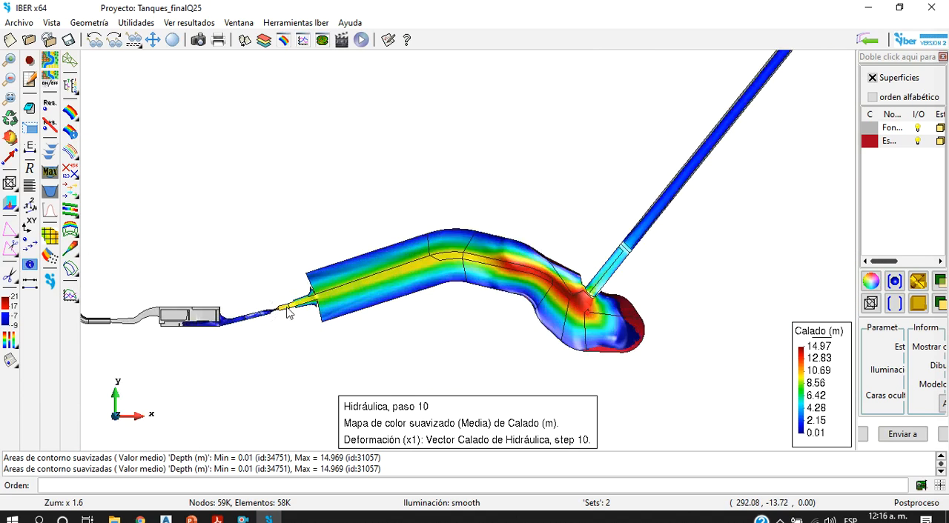
{"action": "scroll", "coordinate": [355, 301], "scroll_direction": "down", "scroll_amount": 4}
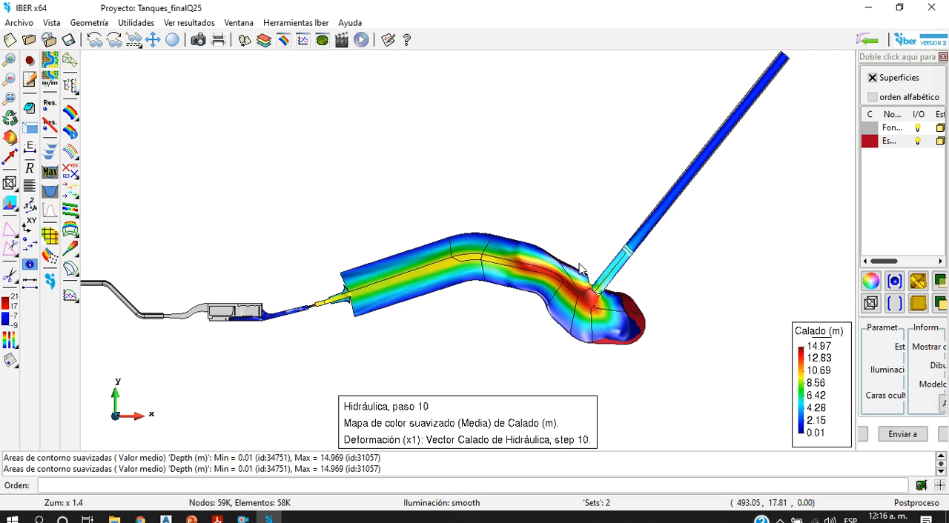
{"action": "scroll", "coordinate": [226, 311], "scroll_direction": "down", "scroll_amount": 4}
{"action": "scroll", "coordinate": [101, 289], "scroll_direction": "up", "scroll_amount": 9}
{"action": "scroll", "coordinate": [297, 297], "scroll_direction": "up", "scroll_amount": 1}
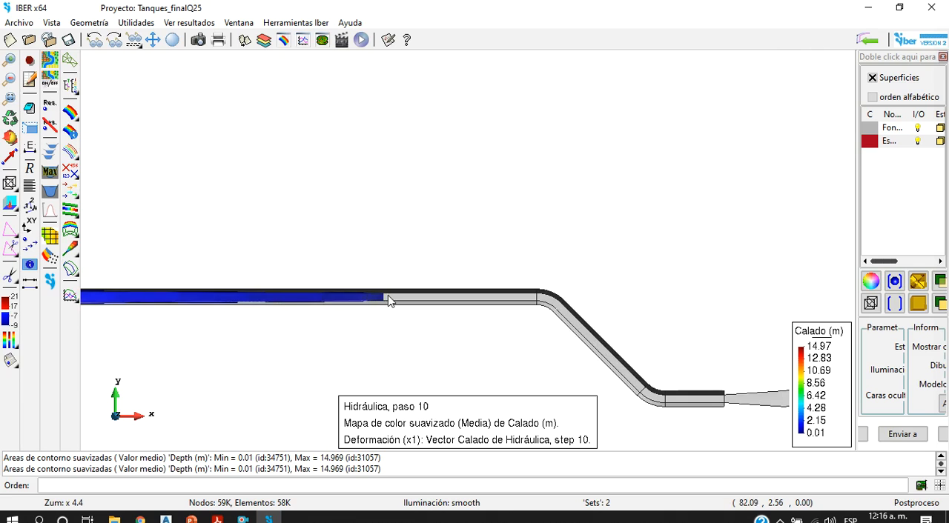
{"action": "scroll", "coordinate": [349, 297], "scroll_direction": "down", "scroll_amount": 9}
{"action": "scroll", "coordinate": [655, 324], "scroll_direction": "up", "scroll_amount": 2}
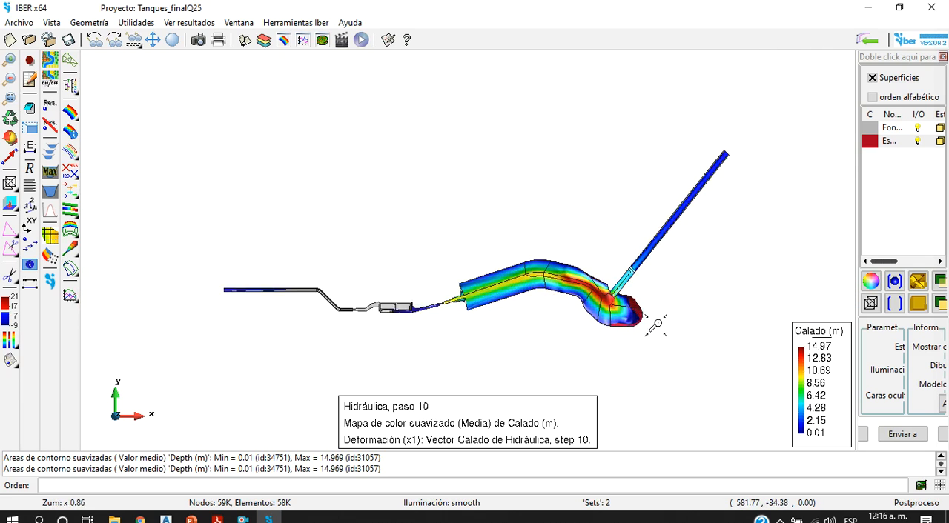
{"action": "scroll", "coordinate": [655, 324], "scroll_direction": "up", "scroll_amount": 3}
Step: Rotate the model into a tilted 3D view and inspect the deformed water surface near the tank's narrow end
{"action": "left_click", "coordinate": [10, 137]}
{"action": "left_click_drag", "start_coordinate": [226, 226], "coordinate": [412, 277]}
{"action": "scroll", "coordinate": [440, 229], "scroll_direction": "up", "scroll_amount": 6}
{"action": "scroll", "coordinate": [89, 334], "scroll_direction": "up", "scroll_amount": 4}
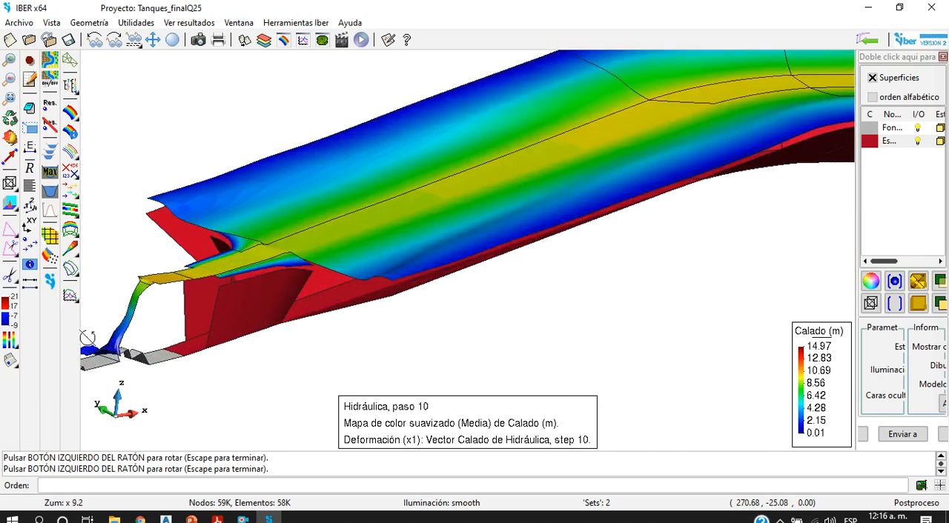
{"action": "scroll", "coordinate": [289, 263], "scroll_direction": "down", "scroll_amount": 6}
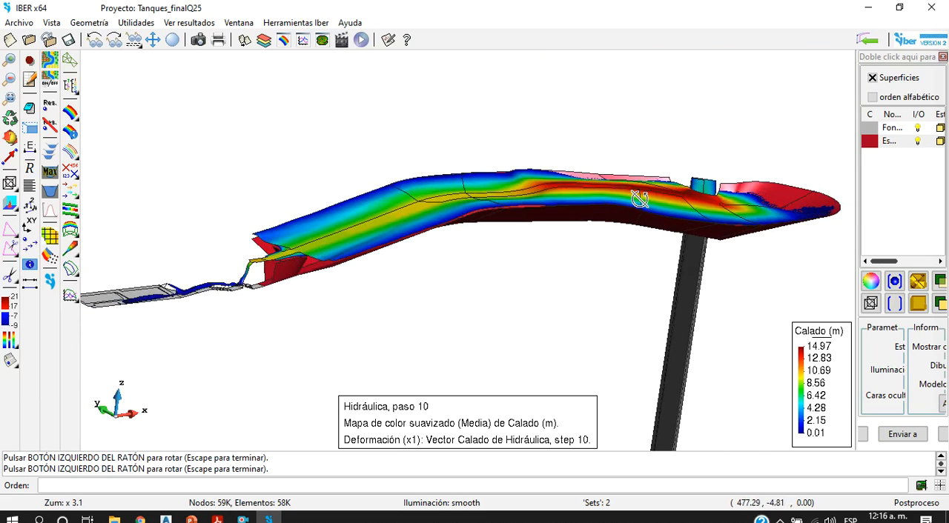
Step: Inspect the deformed water surface in 3D around the tank's deepest zone and its side opening from low and elevated angles
{"action": "scroll", "coordinate": [639, 199], "scroll_direction": "up", "scroll_amount": 5}
{"action": "left_click_drag", "start_coordinate": [648, 197], "coordinate": [437, 259]}
{"action": "scroll", "coordinate": [437, 258], "scroll_direction": "down", "scroll_amount": 4}
{"action": "scroll", "coordinate": [580, 254], "scroll_direction": "up", "scroll_amount": 2}
{"action": "scroll", "coordinate": [578, 253], "scroll_direction": "up", "scroll_amount": 4}
{"action": "left_click_drag", "start_coordinate": [669, 256], "coordinate": [416, 184]}
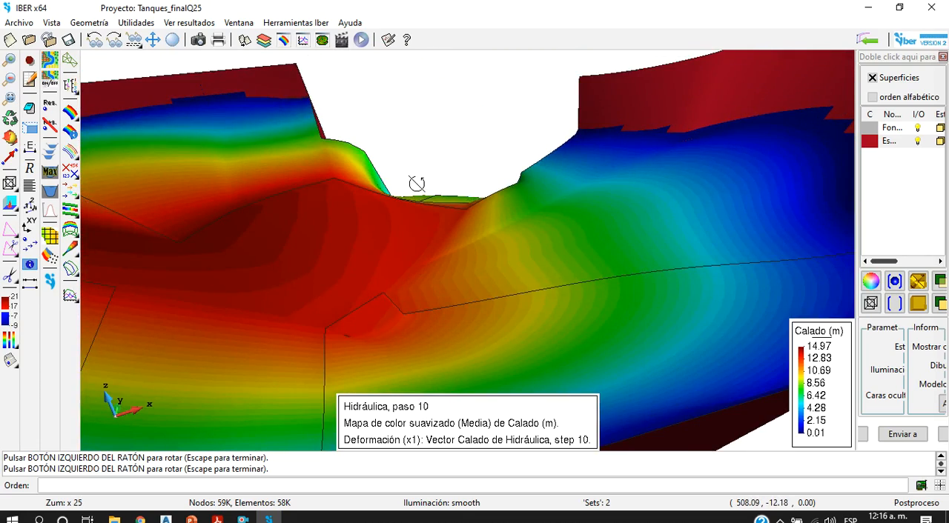
{"action": "scroll", "coordinate": [470, 198], "scroll_direction": "down", "scroll_amount": 5}
{"action": "left_click_drag", "start_coordinate": [557, 280], "coordinate": [318, 286]}
{"action": "left_click_drag", "start_coordinate": [388, 244], "coordinate": [325, 201]}
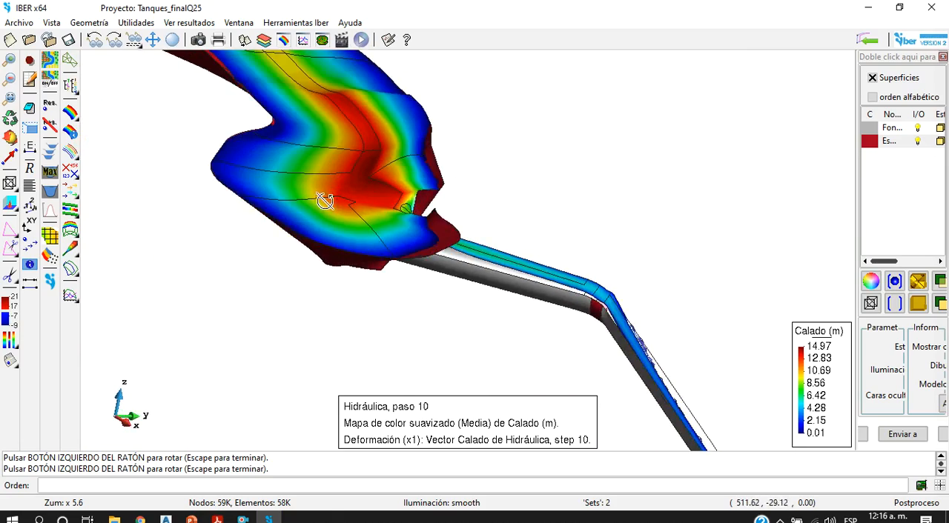
Step: Examine the flow from the tank's side opening into the side channel, viewing it from below and from the side
{"action": "left_click_drag", "start_coordinate": [209, 172], "coordinate": [224, 257]}
{"action": "scroll", "coordinate": [491, 237], "scroll_direction": "up", "scroll_amount": 5}
{"action": "left_click_drag", "start_coordinate": [492, 237], "coordinate": [309, 273]}
{"action": "left_click_drag", "start_coordinate": [375, 267], "coordinate": [368, 194]}
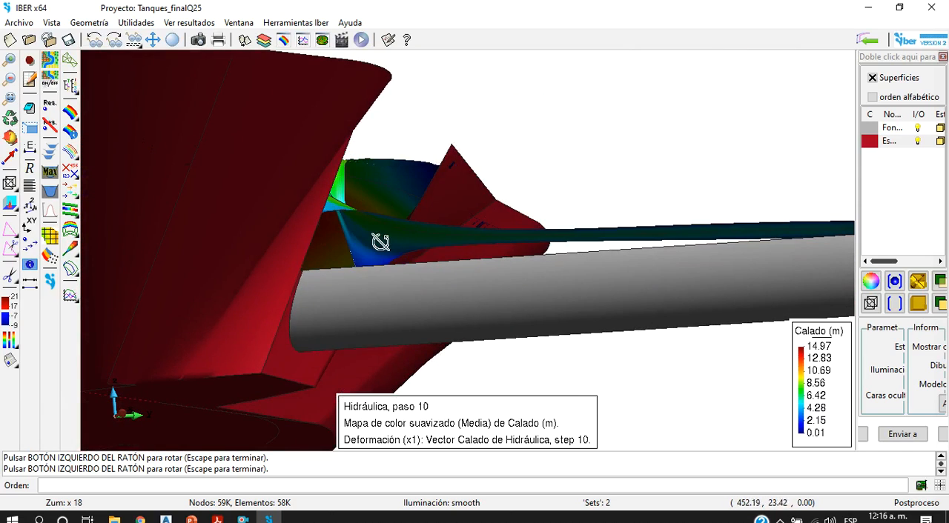
{"action": "scroll", "coordinate": [452, 243], "scroll_direction": "down", "scroll_amount": 5}
{"action": "scroll", "coordinate": [499, 238], "scroll_direction": "up", "scroll_amount": 2}
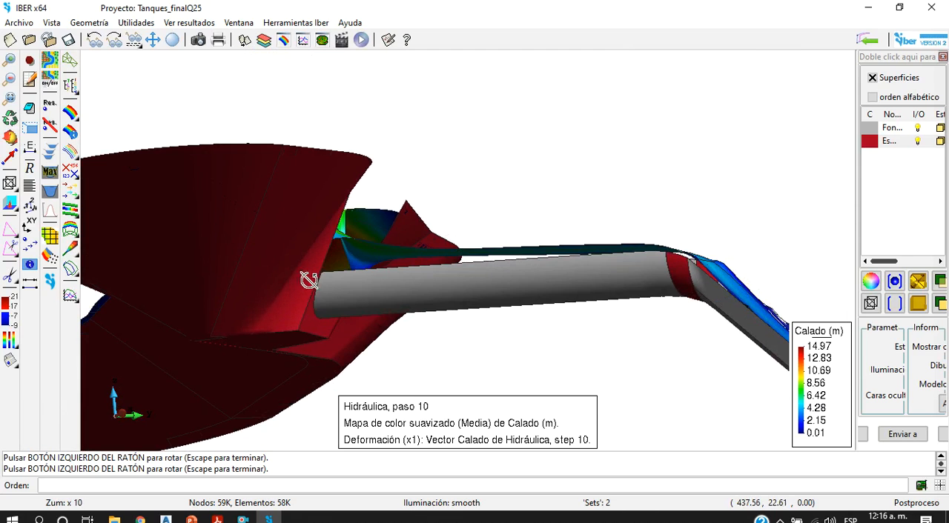
{"action": "left_click_drag", "start_coordinate": [487, 271], "coordinate": [371, 277]}
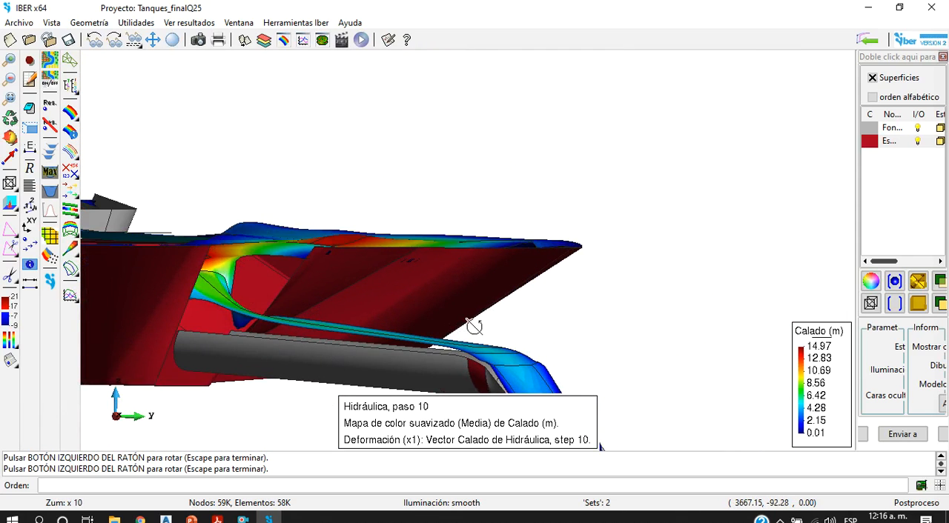
{"action": "scroll", "coordinate": [472, 329], "scroll_direction": "up", "scroll_amount": 5}
{"action": "scroll", "coordinate": [474, 326], "scroll_direction": "down", "scroll_amount": 3}
{"action": "scroll", "coordinate": [475, 327], "scroll_direction": "down", "scroll_amount": 7}
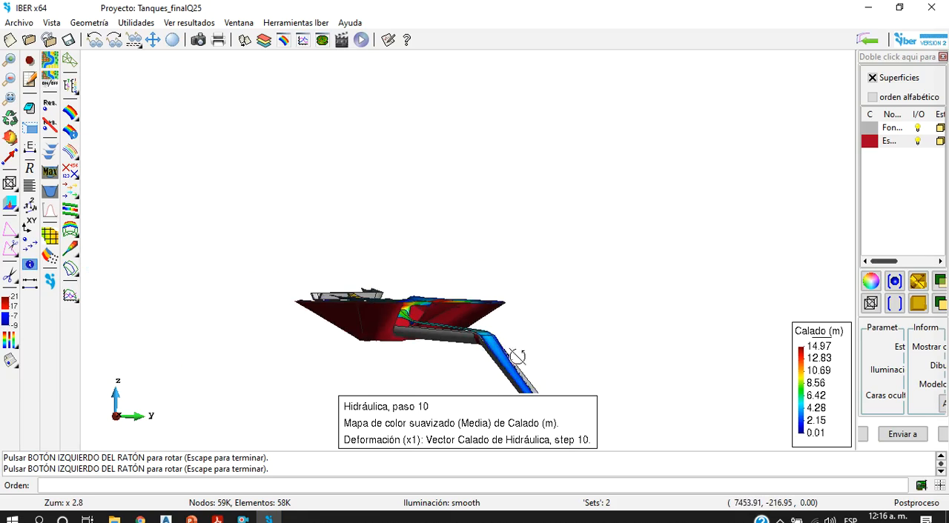
{"action": "scroll", "coordinate": [452, 347], "scroll_direction": "up", "scroll_amount": 5}
Step: Inspect the water depth along the side channel's bend and steep straight reach in 3D
{"action": "left_click_drag", "start_coordinate": [447, 346], "coordinate": [513, 301]}
{"action": "scroll", "coordinate": [493, 314], "scroll_direction": "down", "scroll_amount": 5}
{"action": "scroll", "coordinate": [663, 383], "scroll_direction": "down", "scroll_amount": 5}
{"action": "scroll", "coordinate": [449, 296], "scroll_direction": "up", "scroll_amount": 4}
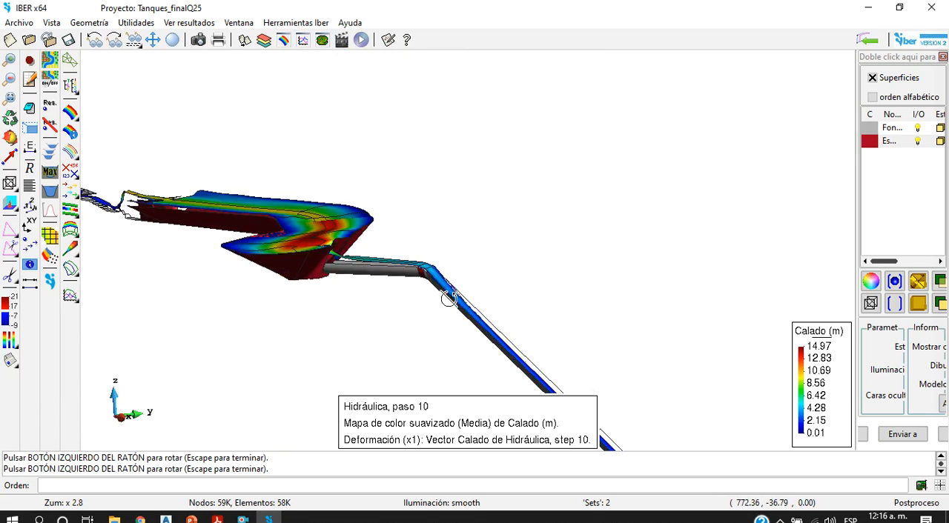
{"action": "left_click_drag", "start_coordinate": [449, 297], "coordinate": [252, 277]}
{"action": "scroll", "coordinate": [183, 290], "scroll_direction": "up", "scroll_amount": 5}
{"action": "scroll", "coordinate": [183, 291], "scroll_direction": "down", "scroll_amount": 8}
{"action": "scroll", "coordinate": [183, 291], "scroll_direction": "down", "scroll_amount": 5}
{"action": "scroll", "coordinate": [178, 335], "scroll_direction": "up", "scroll_amount": 6}
Step: Examine the deformed water surface where the tank meets the narrow channel, looking at the drop, the structures and the tank walls
{"action": "left_click_drag", "start_coordinate": [199, 375], "coordinate": [297, 263]}
{"action": "scroll", "coordinate": [255, 158], "scroll_direction": "up", "scroll_amount": 3}
{"action": "left_click_drag", "start_coordinate": [358, 106], "coordinate": [491, 175]}
{"action": "scroll", "coordinate": [196, 211], "scroll_direction": "up", "scroll_amount": 5}
{"action": "scroll", "coordinate": [330, 293], "scroll_direction": "down", "scroll_amount": 10}
{"action": "scroll", "coordinate": [376, 230], "scroll_direction": "up", "scroll_amount": 3}
{"action": "left_click_drag", "start_coordinate": [220, 141], "coordinate": [300, 320]}
{"action": "scroll", "coordinate": [484, 226], "scroll_direction": "up", "scroll_amount": 3}
{"action": "scroll", "coordinate": [477, 270], "scroll_direction": "up", "scroll_amount": 4}
{"action": "scroll", "coordinate": [524, 250], "scroll_direction": "up", "scroll_amount": 5}
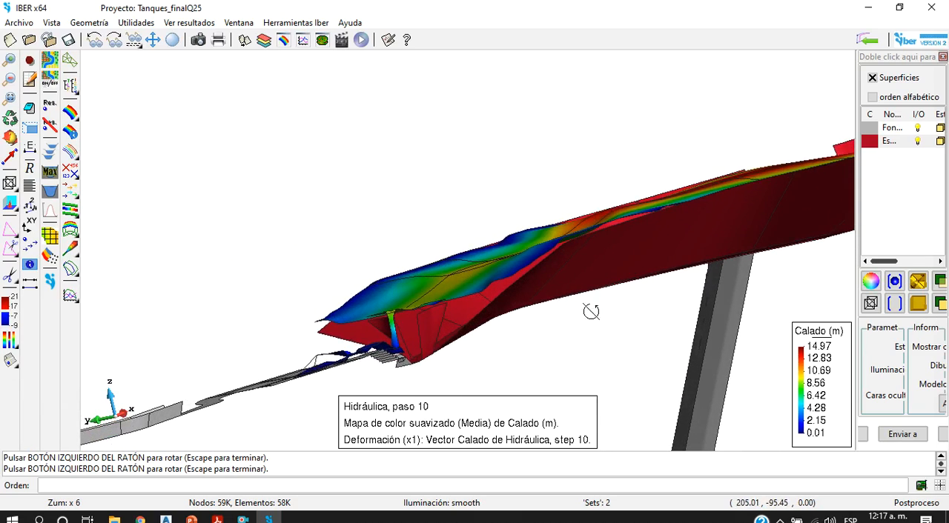
{"action": "left_click_drag", "start_coordinate": [578, 309], "coordinate": [451, 378]}
{"action": "scroll", "coordinate": [436, 353], "scroll_direction": "down", "scroll_amount": 10}
{"action": "scroll", "coordinate": [438, 354], "scroll_direction": "down", "scroll_amount": 4}
{"action": "scroll", "coordinate": [535, 342], "scroll_direction": "up", "scroll_amount": 8}
{"action": "left_click_drag", "start_coordinate": [535, 342], "coordinate": [436, 372]}
{"action": "scroll", "coordinate": [404, 359], "scroll_direction": "down", "scroll_amount": 9}
{"action": "scroll", "coordinate": [402, 355], "scroll_direction": "up", "scroll_amount": 8}
{"action": "scroll", "coordinate": [463, 339], "scroll_direction": "down", "scroll_amount": 11}
{"action": "scroll", "coordinate": [427, 393], "scroll_direction": "down", "scroll_amount": 1}
Step: Return the model to the original XY plan view and frame the whole tank
{"action": "right_click", "coordinate": [443, 369]}
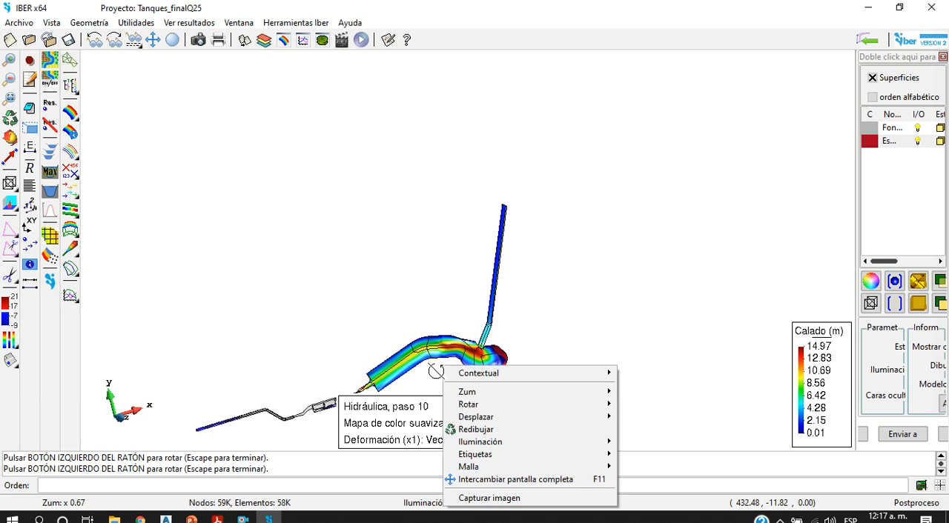
{"action": "mouse_move", "coordinate": [514, 405]}
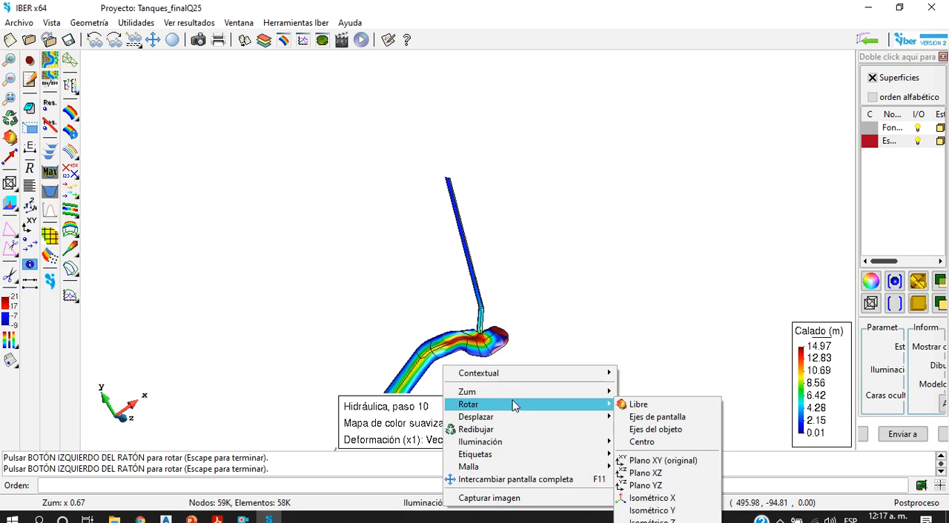
{"action": "left_click", "coordinate": [649, 460]}
{"action": "scroll", "coordinate": [436, 343], "scroll_direction": "up", "scroll_amount": 10}
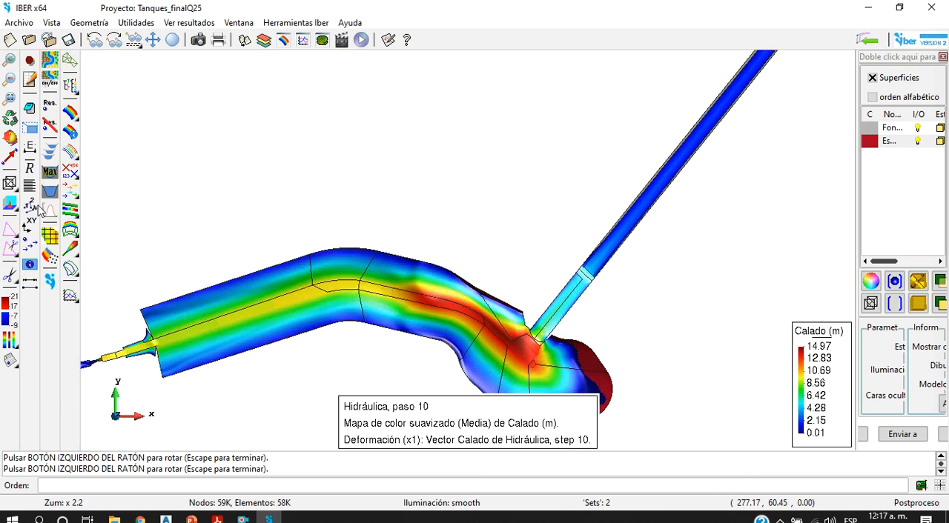
{"action": "scroll", "coordinate": [282, 258], "scroll_direction": "down", "scroll_amount": 4}
{"action": "scroll", "coordinate": [383, 346], "scroll_direction": "up", "scroll_amount": 5}
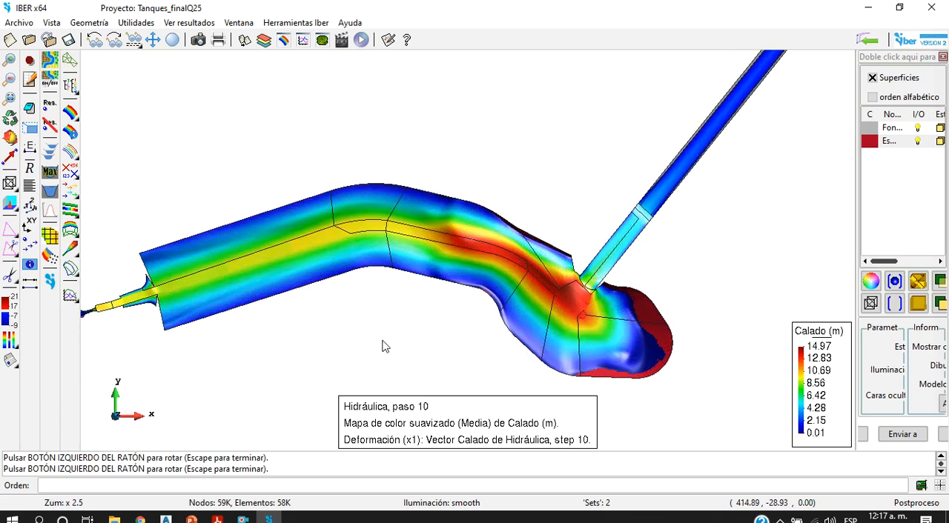
Step: Plot the discharge over time through a cut drawn across the tank beside its bend, from lower to upper bank, and close the graph
{"action": "left_click", "coordinate": [47, 213]}
{"action": "left_click", "coordinate": [412, 257]}
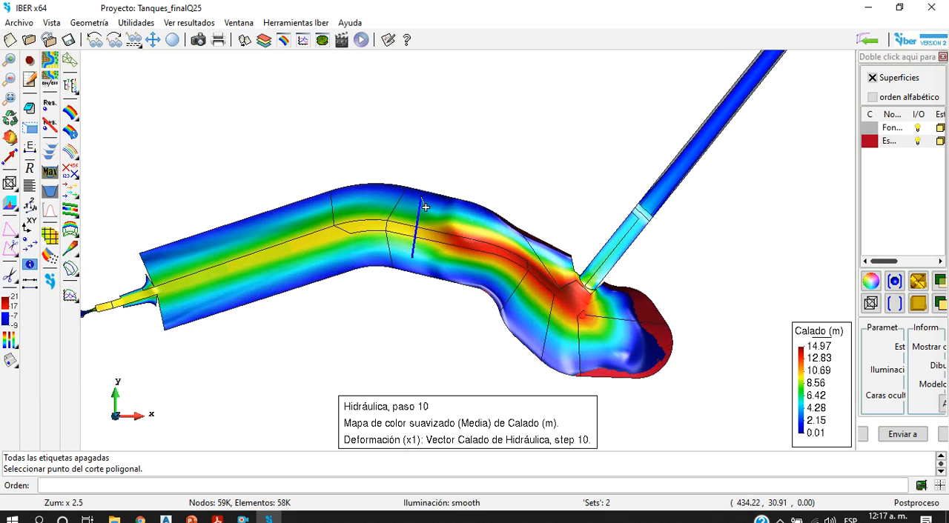
{"action": "key", "text": "Escape"}
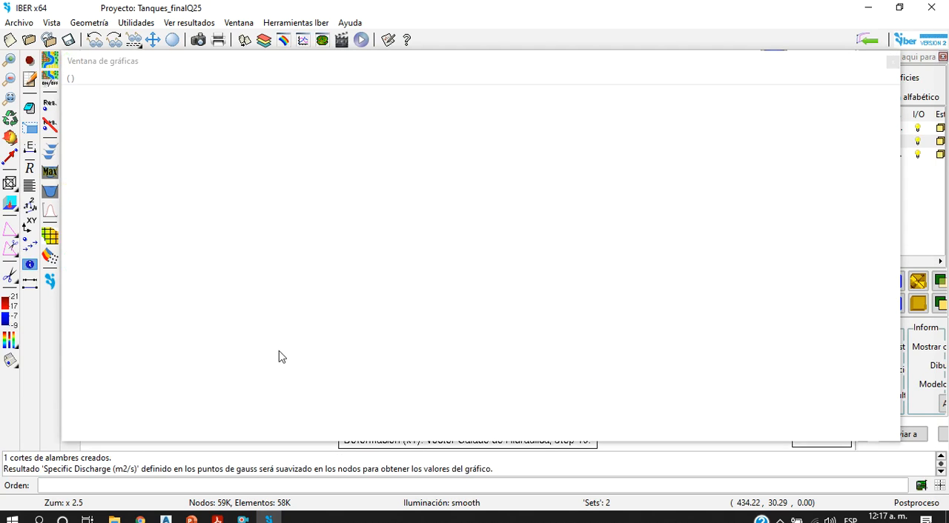
{"action": "left_click", "coordinate": [892, 62]}
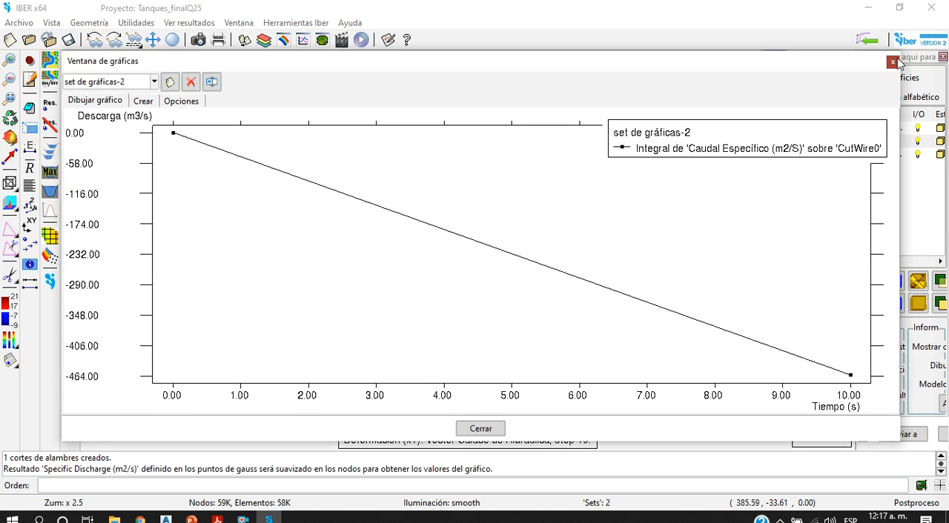
Step: Plot the discharge through a second cut beside the first, drawn from the upper to the lower bank, and close the graph
{"action": "left_click", "coordinate": [51, 210]}
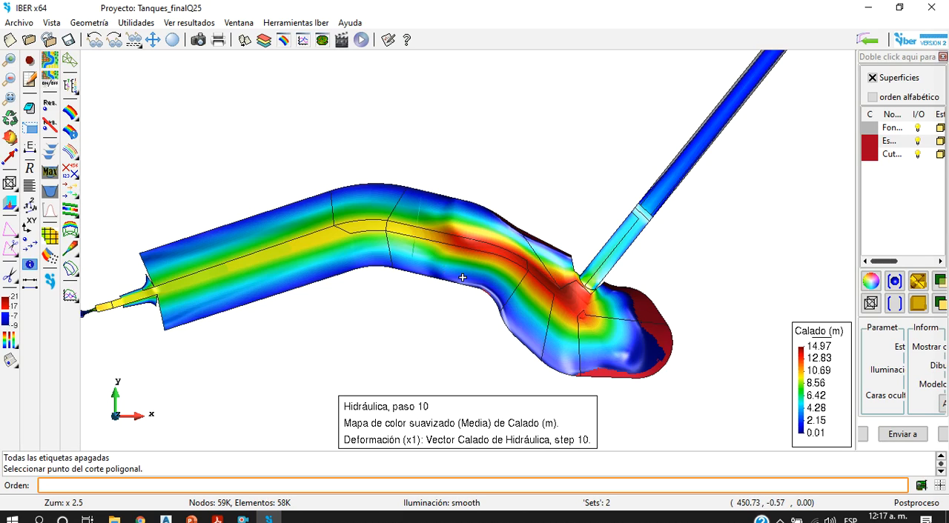
{"action": "left_click", "coordinate": [426, 213]}
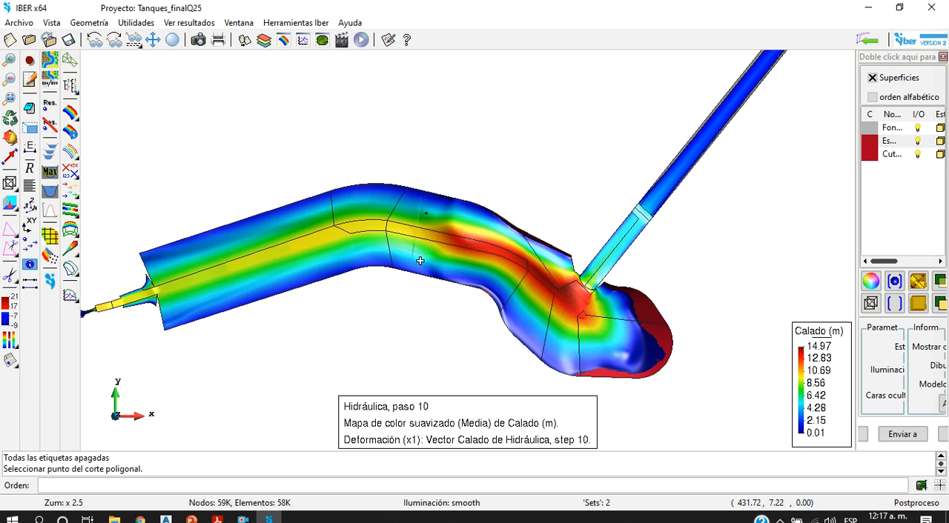
{"action": "left_click", "coordinate": [420, 261]}
{"action": "key", "text": "Escape"}
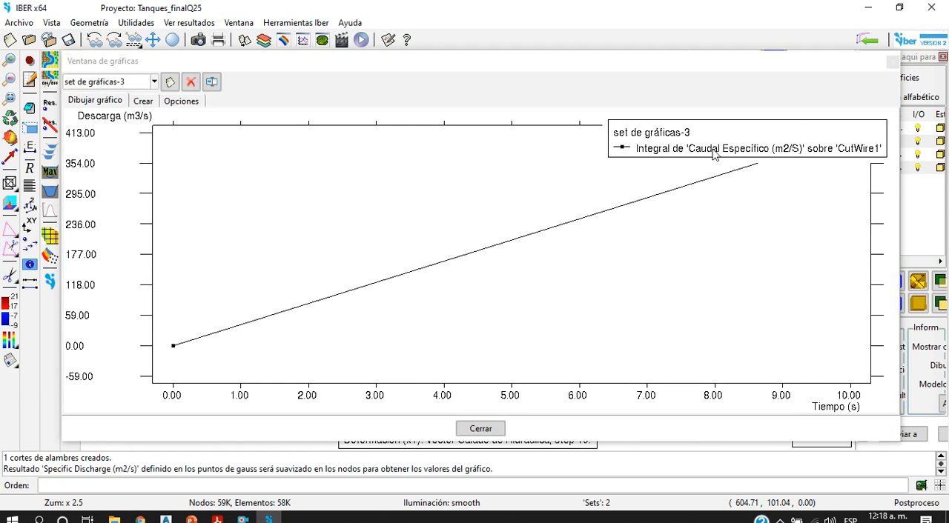
{"action": "left_click", "coordinate": [892, 62]}
Step: Plot the bed and maximum water elevation profiles across the tank beside the discharge cuts, inspect them and close the graph window
{"action": "scroll", "coordinate": [183, 294], "scroll_direction": "down", "scroll_amount": 8}
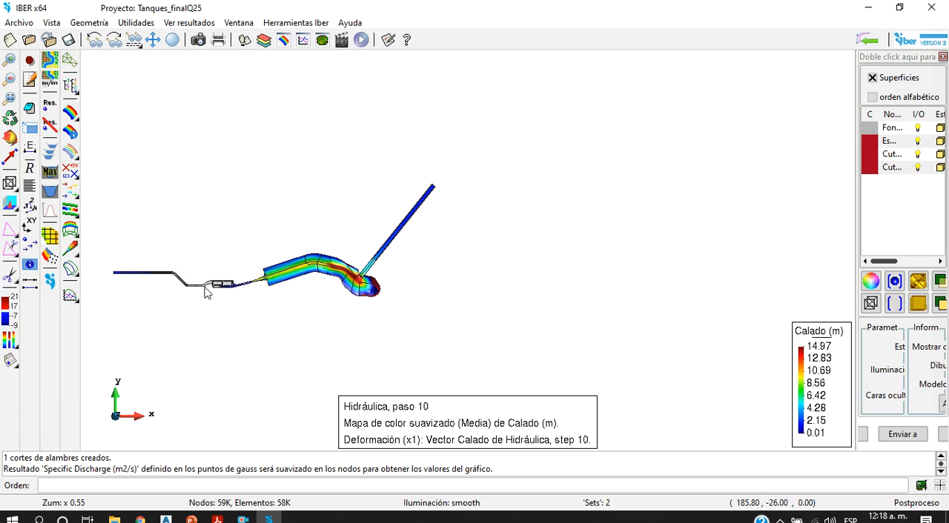
{"action": "scroll", "coordinate": [353, 264], "scroll_direction": "up", "scroll_amount": 2}
{"action": "scroll", "coordinate": [353, 265], "scroll_direction": "up", "scroll_amount": 3}
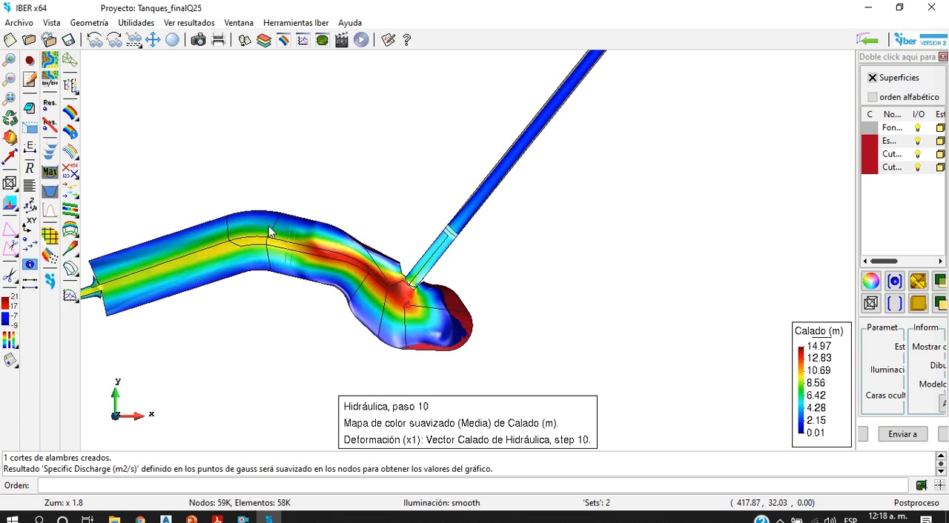
{"action": "left_click", "coordinate": [50, 192]}
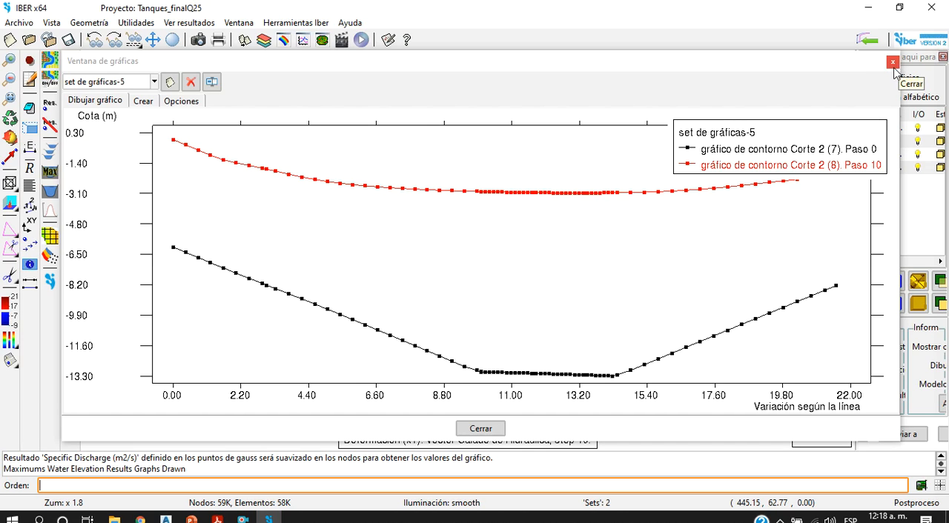
{"action": "scroll", "coordinate": [466, 274], "scroll_direction": "up", "scroll_amount": 2}
{"action": "scroll", "coordinate": [470, 280], "scroll_direction": "down", "scroll_amount": 4}
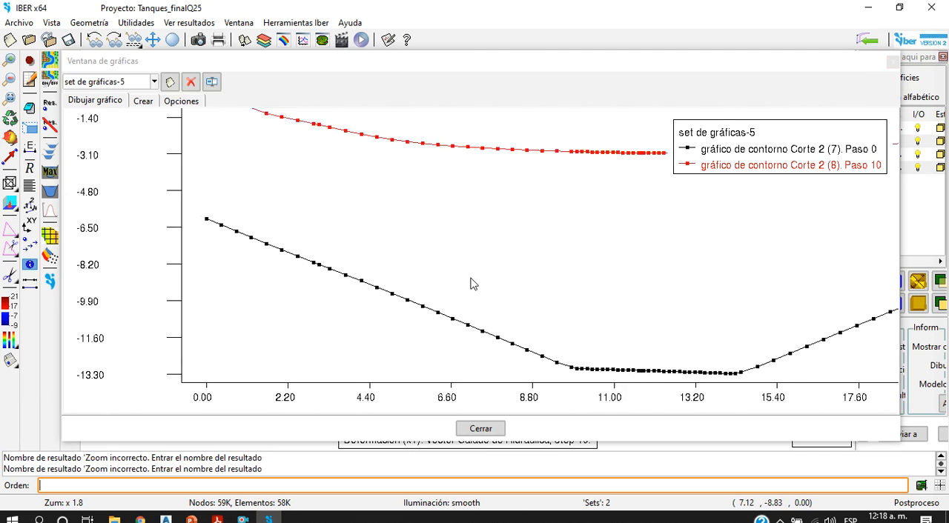
{"action": "left_click", "coordinate": [892, 62]}
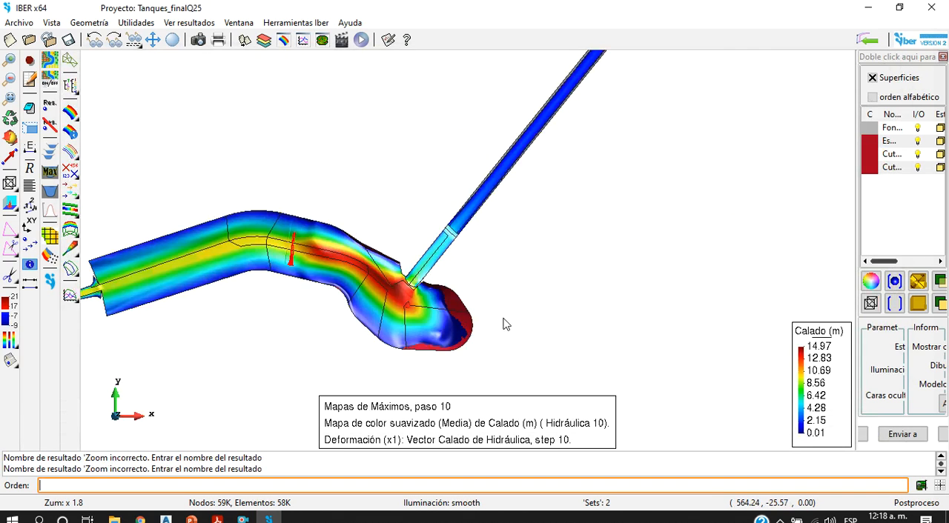
Step: Plot the bed and maximum water elevation profiles along a cut across the tank near the narrow channel and close the graph window
{"action": "scroll", "coordinate": [354, 306], "scroll_direction": "down", "scroll_amount": 3}
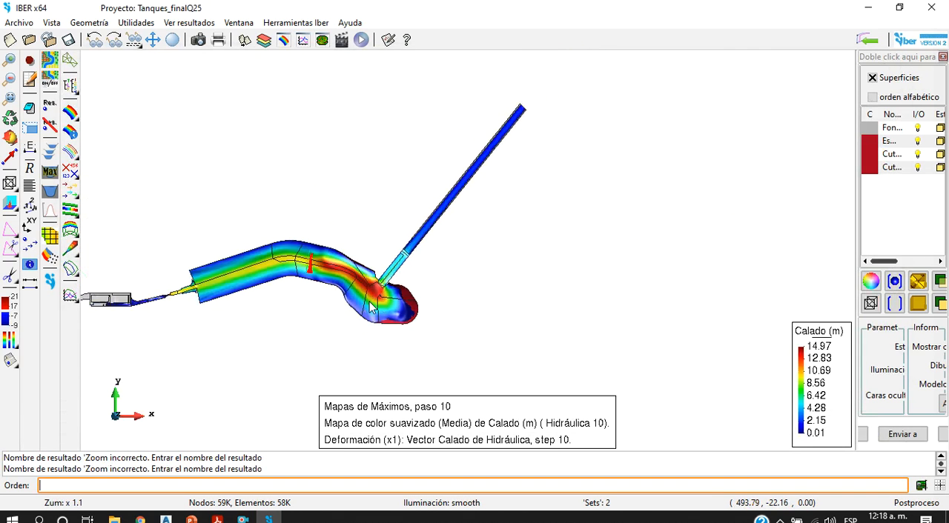
{"action": "left_click", "coordinate": [54, 173]}
{"action": "scroll", "coordinate": [222, 245], "scroll_direction": "up", "scroll_amount": 4}
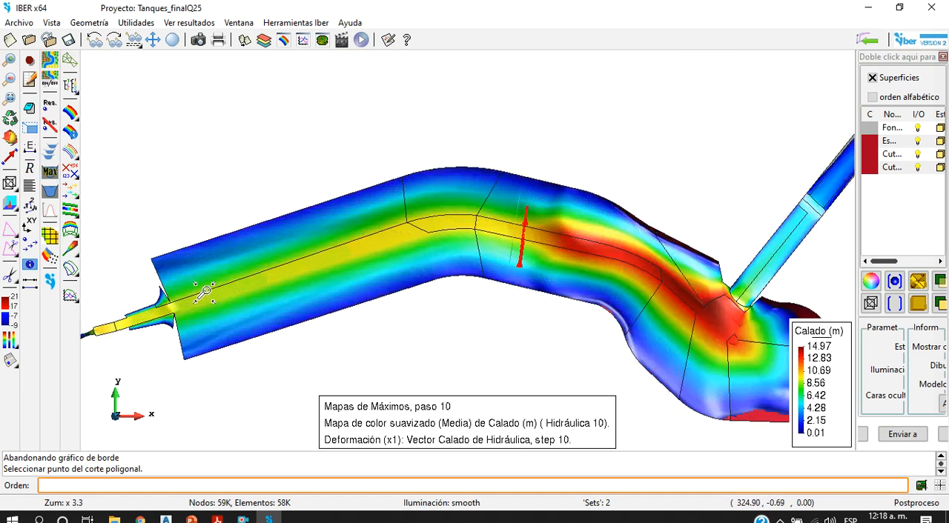
{"action": "left_click", "coordinate": [190, 258]}
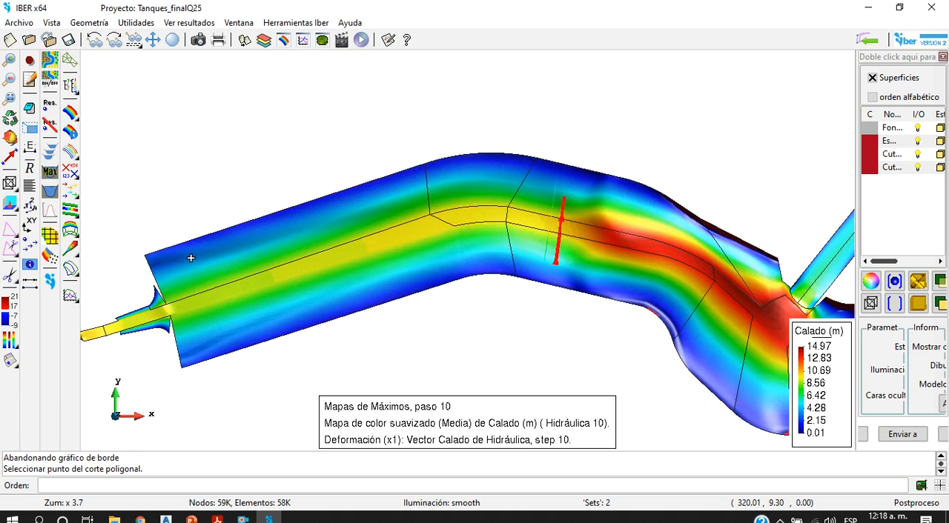
{"action": "left_click", "coordinate": [212, 349]}
{"action": "key", "text": "Escape"}
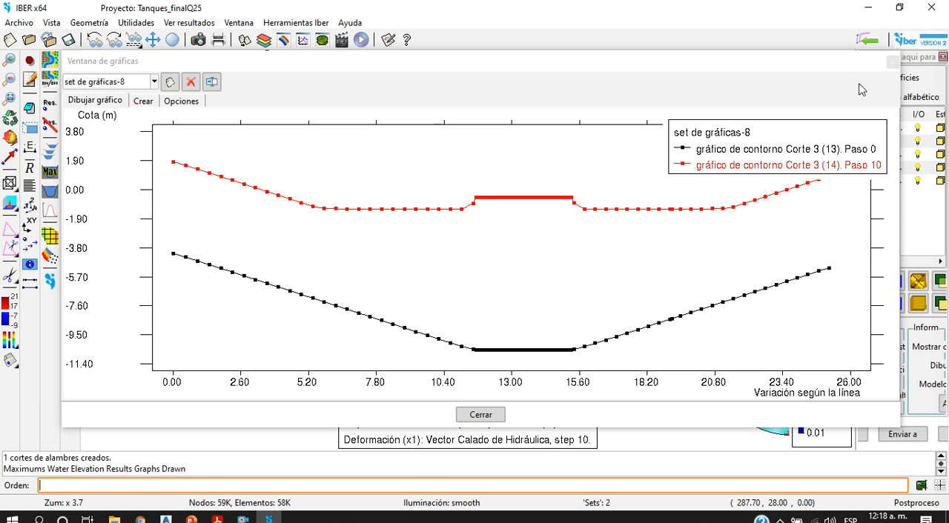
{"action": "left_click", "coordinate": [889, 66]}
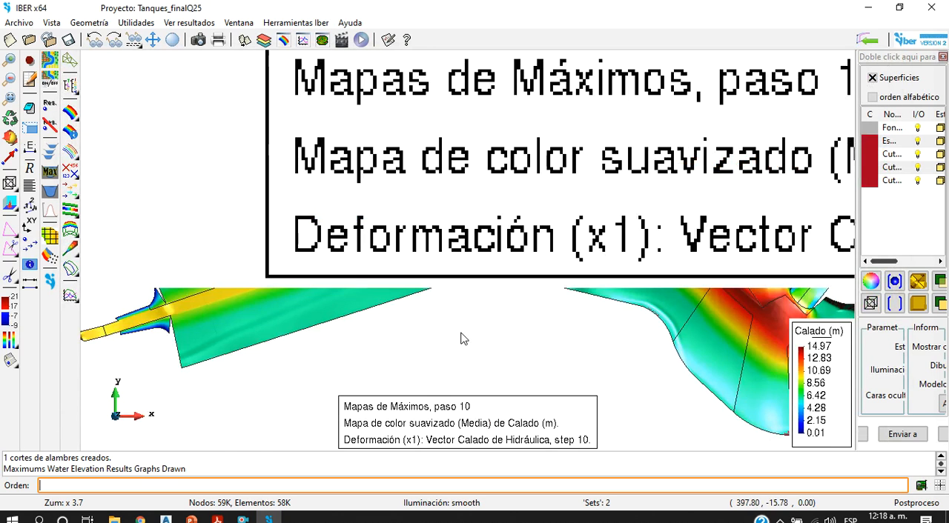
Step: Display Energía (m) from the Hidráulica analysis as smoothed coloured areas and inspect it along the tank and channels
{"action": "scroll", "coordinate": [294, 351], "scroll_direction": "down", "scroll_amount": 5}
{"action": "scroll", "coordinate": [293, 362], "scroll_direction": "down", "scroll_amount": 2}
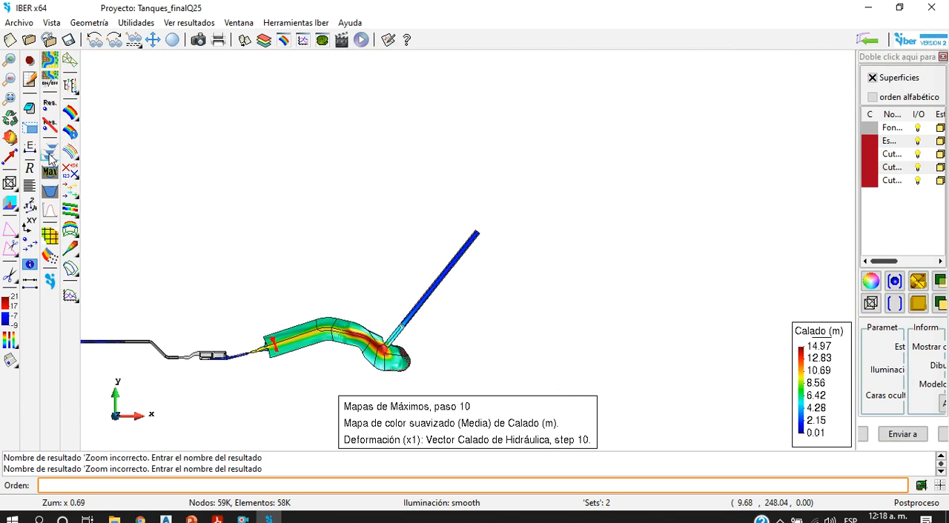
{"action": "left_click", "coordinate": [284, 40]}
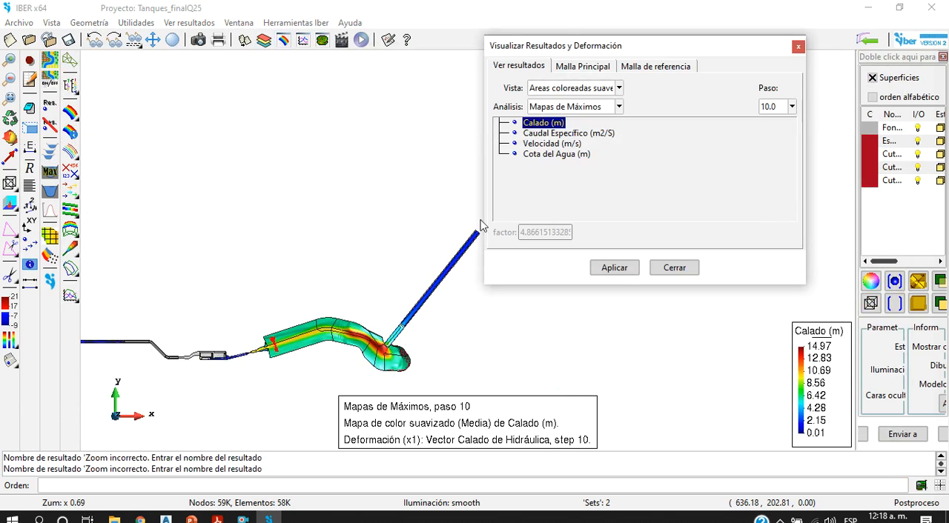
{"action": "left_click", "coordinate": [574, 107]}
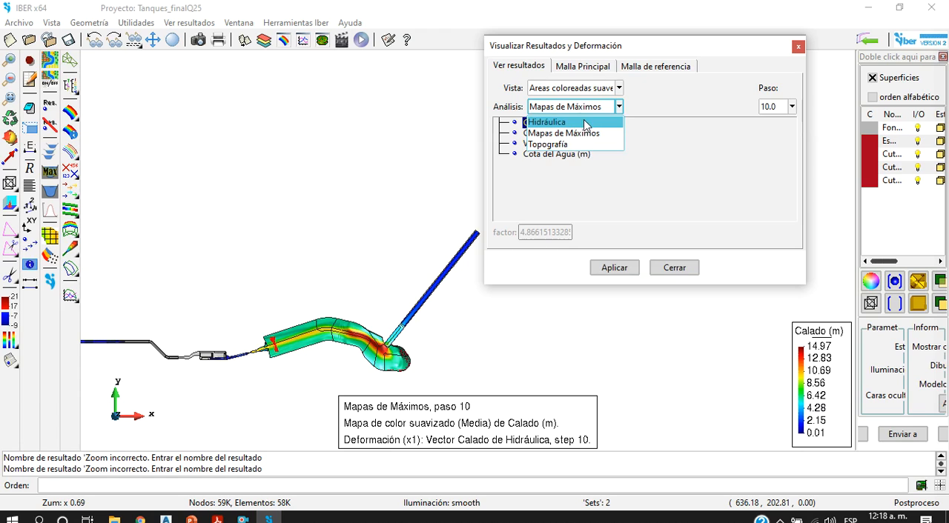
{"action": "left_click", "coordinate": [585, 121]}
{"action": "left_click", "coordinate": [545, 134]}
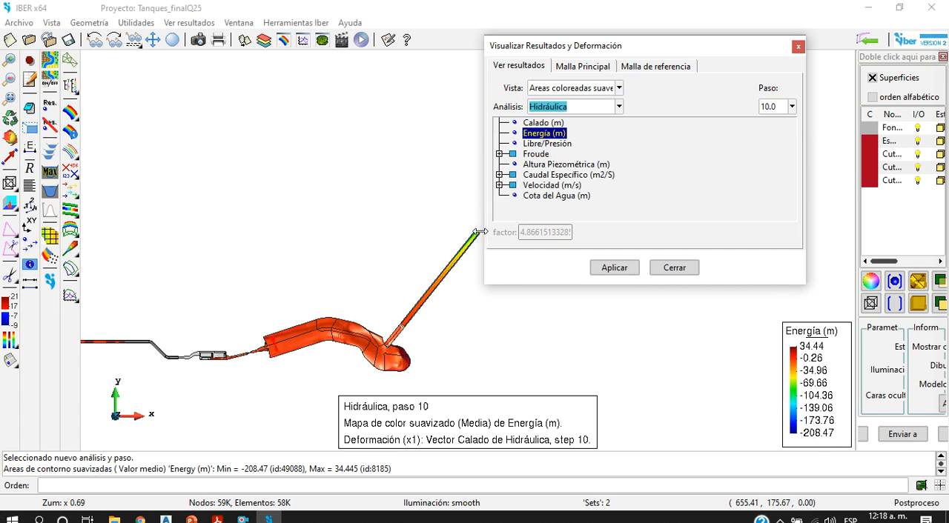
{"action": "scroll", "coordinate": [480, 232], "scroll_direction": "up", "scroll_amount": 10}
{"action": "scroll", "coordinate": [541, 324], "scroll_direction": "down", "scroll_amount": 12}
{"action": "scroll", "coordinate": [437, 375], "scroll_direction": "up", "scroll_amount": 3}
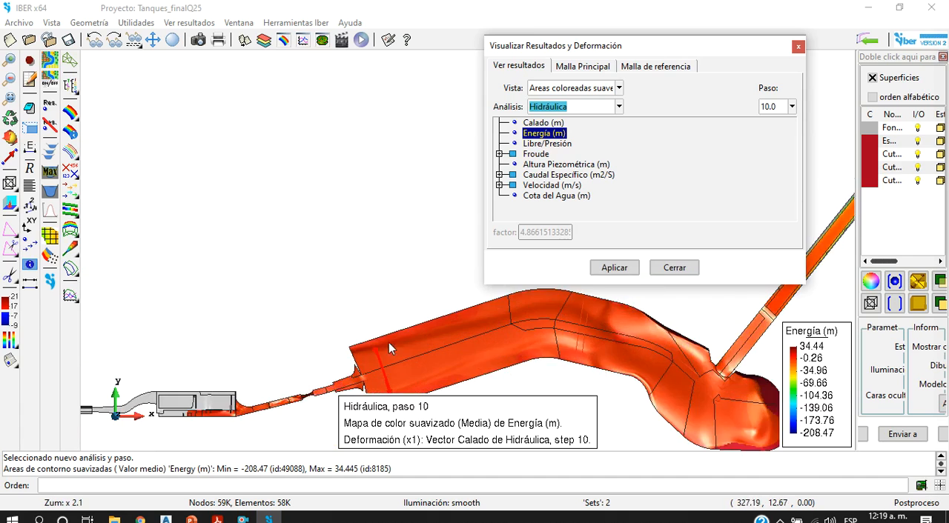
{"action": "scroll", "coordinate": [398, 328], "scroll_direction": "down", "scroll_amount": 1}
Step: Display the velocity magnitude result |Velocidad (m/s)| of the Hidráulica analysis
{"action": "left_click", "coordinate": [556, 188]}
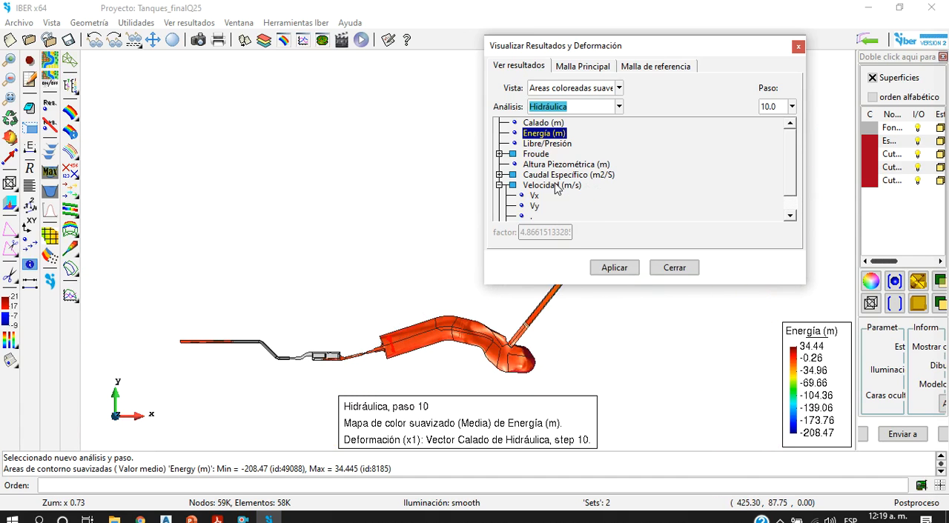
{"action": "scroll", "coordinate": [541, 191], "scroll_direction": "down", "scroll_amount": 1}
{"action": "left_click", "coordinate": [548, 206]}
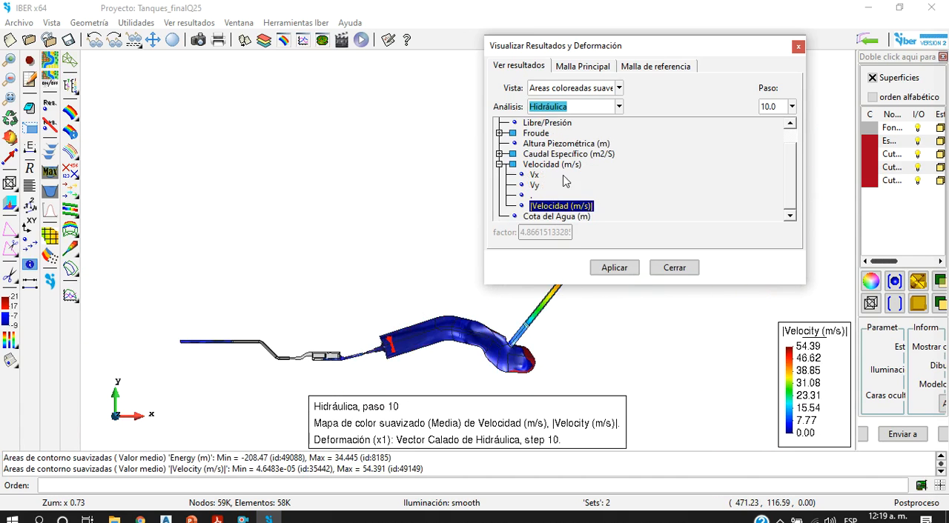
Step: Display |Caudal Específico (m2/S)| of the Hidráulica analysis as smoothed coloured areas, close the results window and inspect the model in an oblique 3D view
{"action": "left_click_drag", "start_coordinate": [607, 49], "coordinate": [337, 45]}
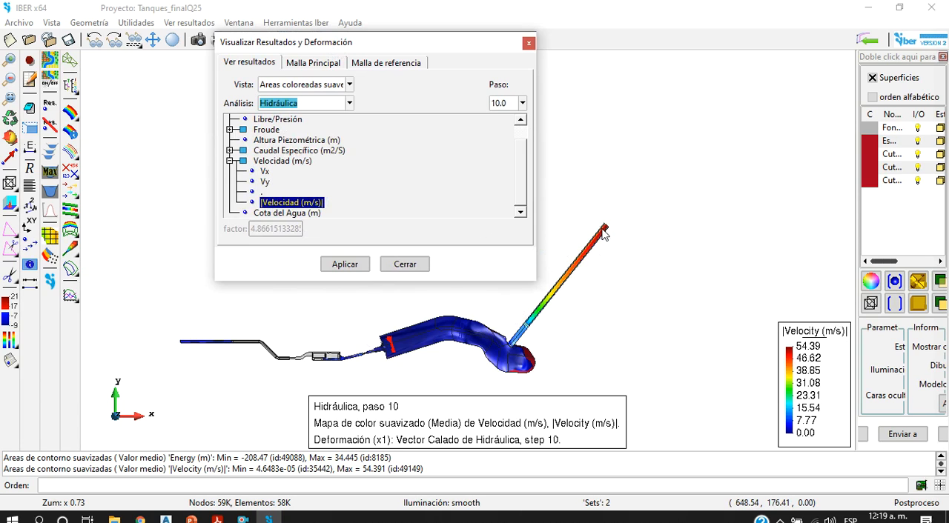
{"action": "double_click", "coordinate": [289, 151]}
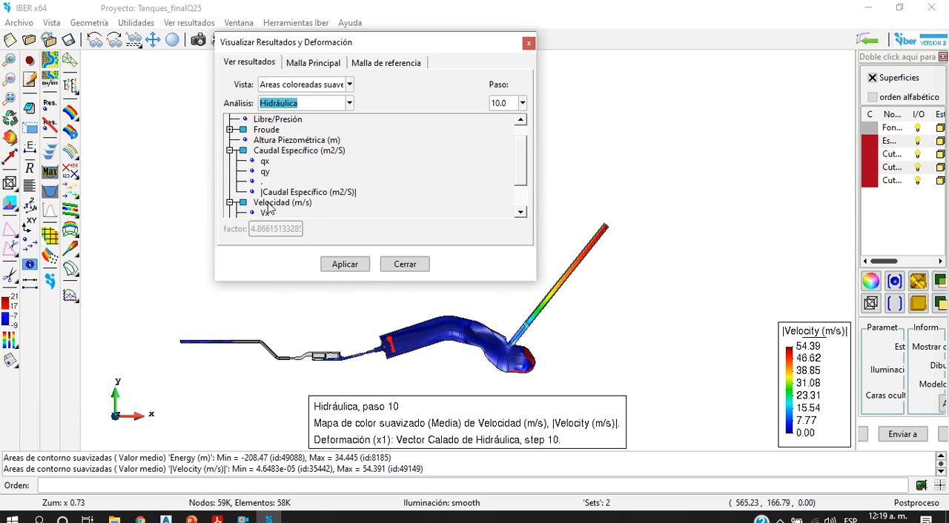
{"action": "double_click", "coordinate": [304, 192]}
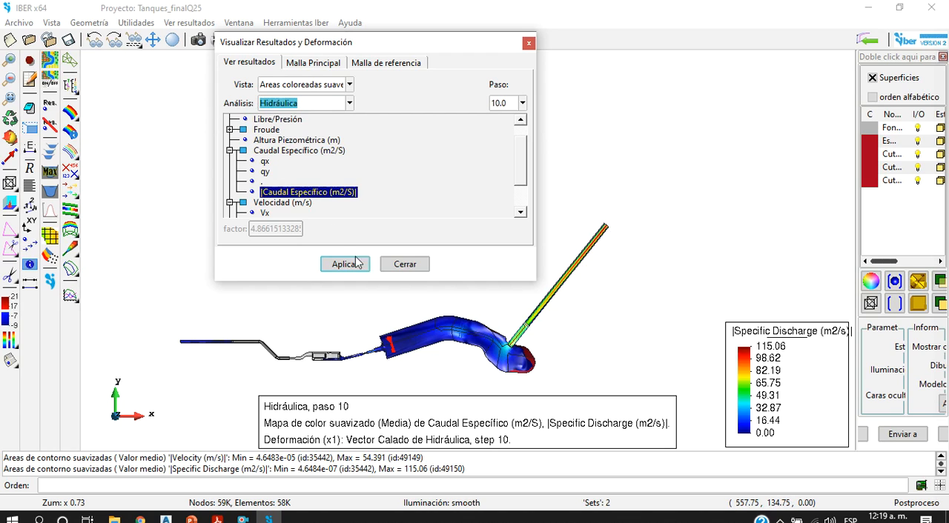
{"action": "left_click", "coordinate": [329, 86]}
{"action": "left_click", "coordinate": [533, 46]}
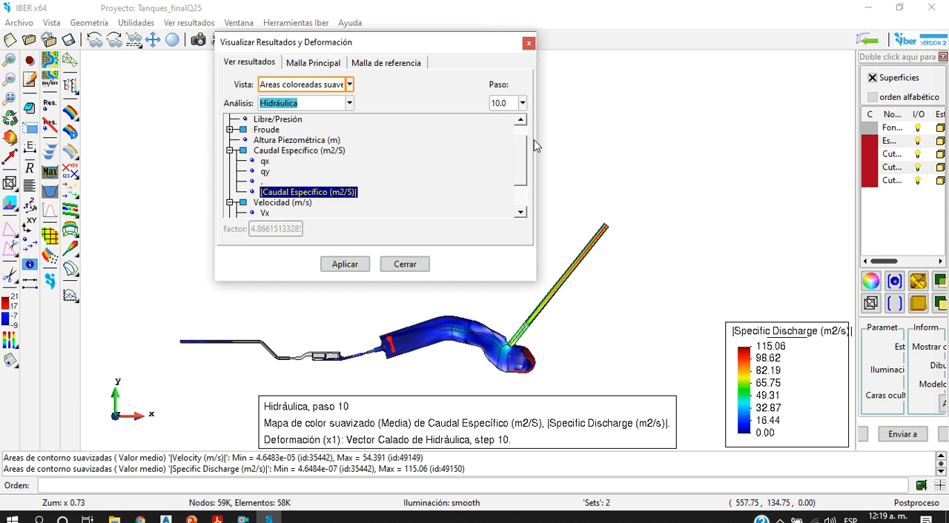
{"action": "left_click", "coordinate": [528, 44]}
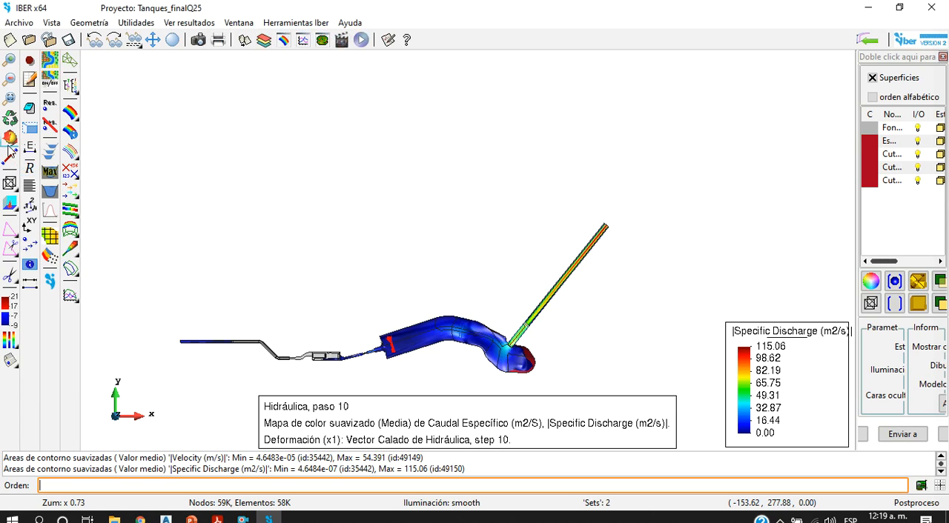
{"action": "left_click", "coordinate": [9, 138]}
{"action": "left_click_drag", "start_coordinate": [556, 278], "coordinate": [599, 303]}
{"action": "mouse_move", "coordinate": [455, 336]}
{"action": "left_mouse_down"}
{"action": "mouse_move", "coordinate": [445, 262]}
{"action": "mouse_move", "coordinate": [435, 314]}
{"action": "mouse_move", "coordinate": [511, 402]}
{"action": "mouse_move", "coordinate": [449, 331]}
{"action": "left_mouse_up"}
{"action": "scroll", "coordinate": [423, 364], "scroll_direction": "up", "scroll_amount": 3}
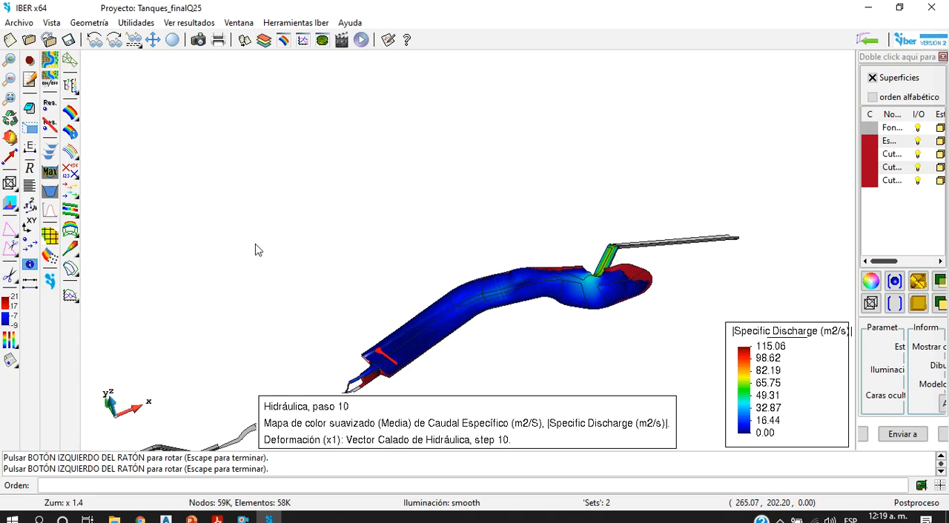
Step: Open the maximum water elevation graphs and delete graph sets 11 through 7, including the extra blank set
{"action": "left_click", "coordinate": [49, 172]}
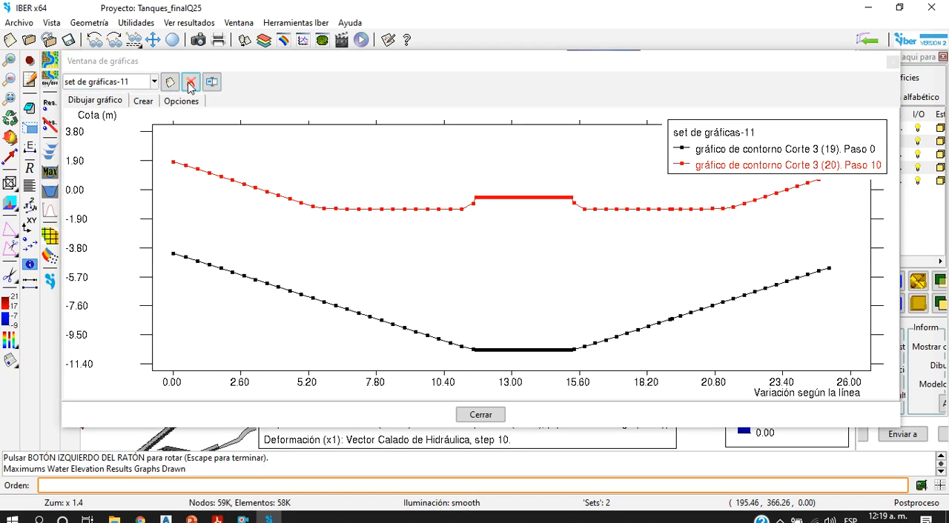
{"action": "left_click", "coordinate": [190, 82]}
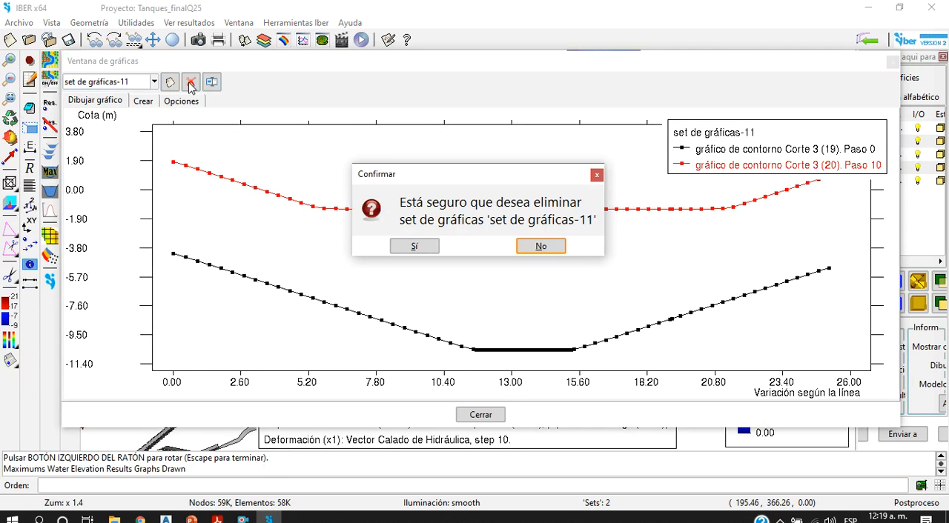
{"action": "left_click", "coordinate": [416, 246]}
{"action": "left_click", "coordinate": [191, 83]}
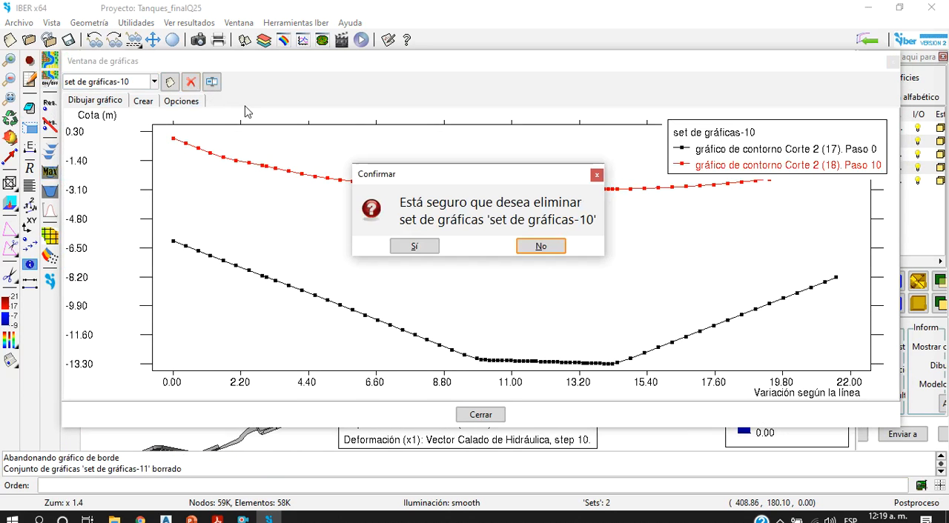
{"action": "left_click", "coordinate": [410, 247]}
{"action": "left_click", "coordinate": [190, 82]}
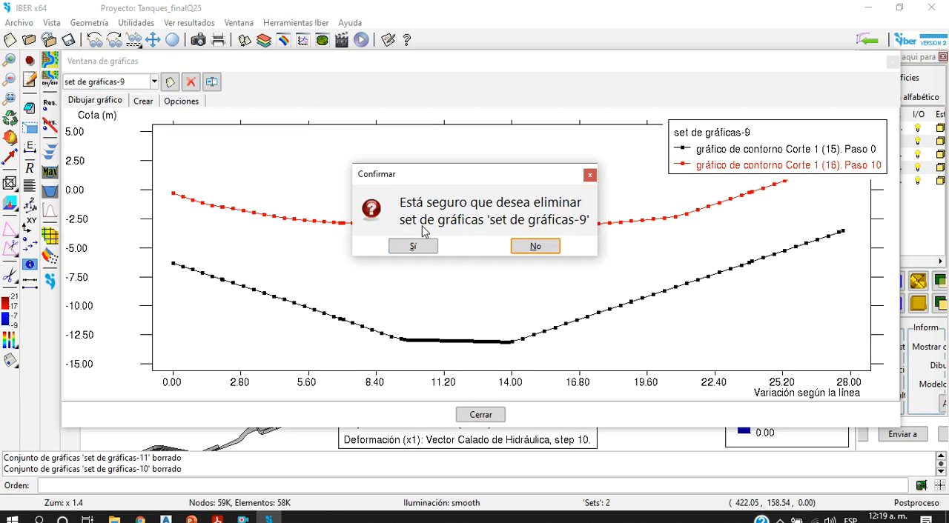
{"action": "left_click", "coordinate": [414, 247]}
{"action": "left_click", "coordinate": [169, 83]}
{"action": "left_click", "coordinate": [190, 83]}
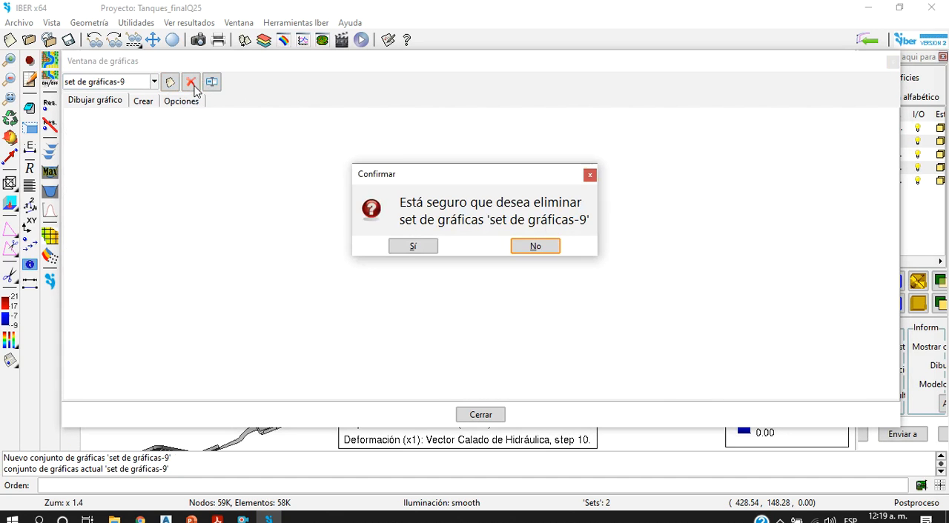
{"action": "left_click", "coordinate": [404, 245]}
{"action": "left_click", "coordinate": [190, 83]}
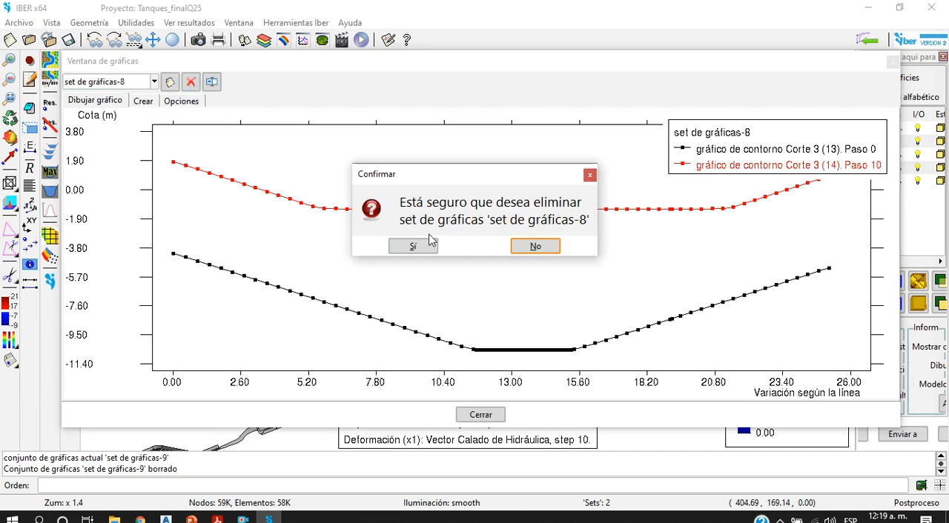
{"action": "left_click", "coordinate": [422, 245]}
{"action": "left_click", "coordinate": [191, 83]}
{"action": "left_click", "coordinate": [418, 248]}
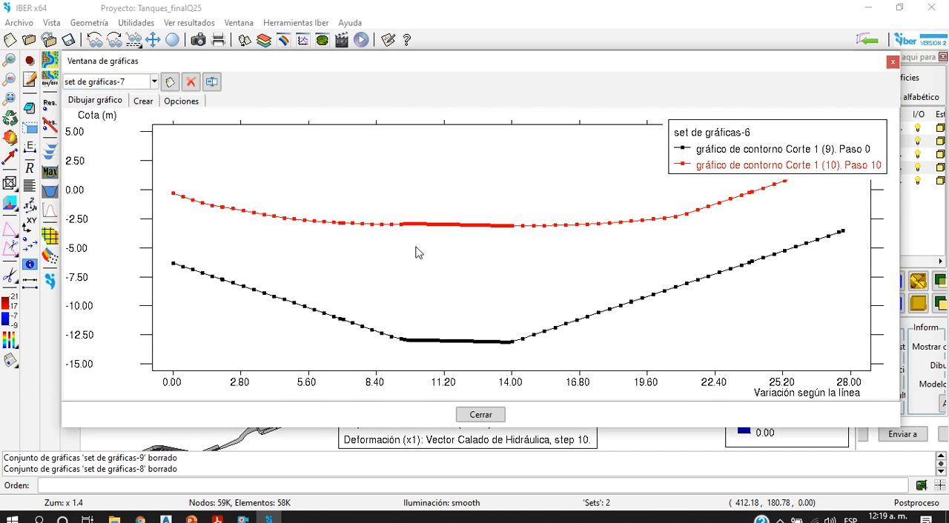
Step: Delete the remaining graph sets, 6 through 1, and close the graph window
{"action": "left_click", "coordinate": [212, 83]}
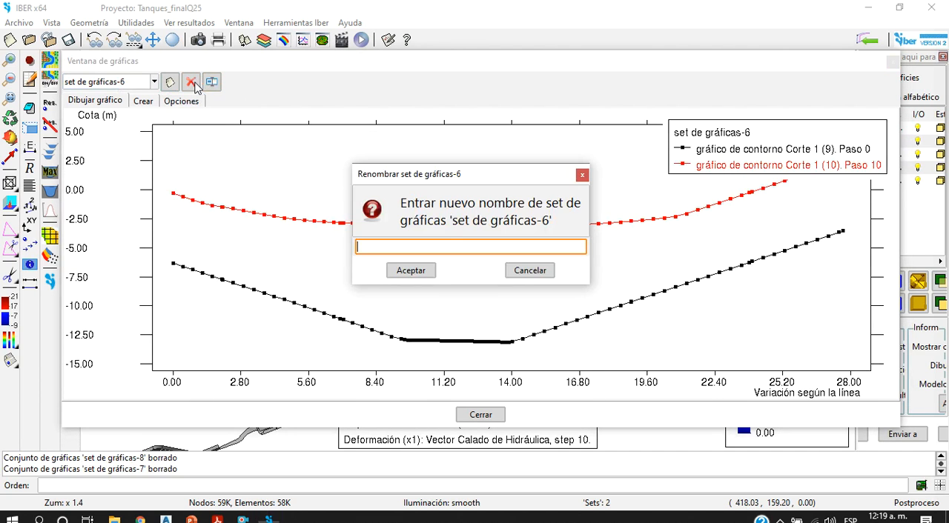
{"action": "left_click", "coordinate": [529, 270]}
{"action": "left_click", "coordinate": [191, 82]}
{"action": "left_click", "coordinate": [436, 250]}
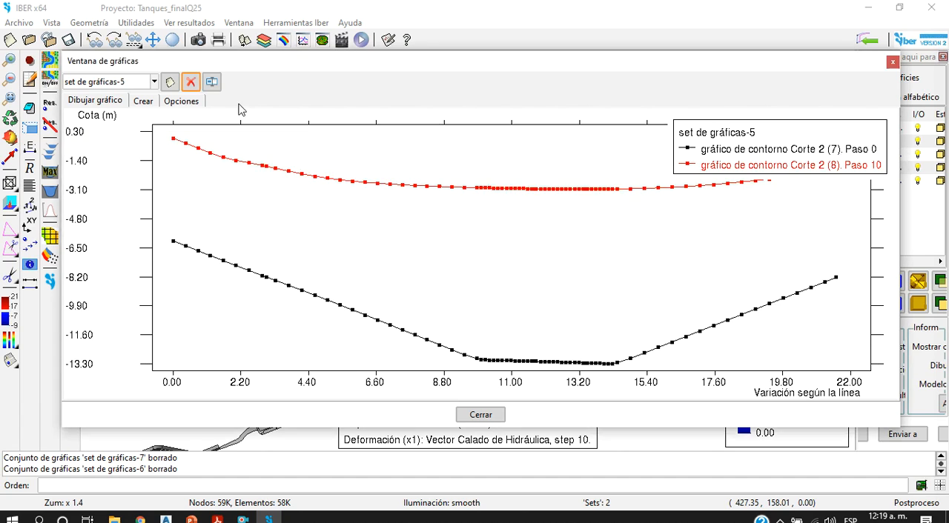
{"action": "left_click", "coordinate": [191, 83]}
{"action": "left_click", "coordinate": [434, 250]}
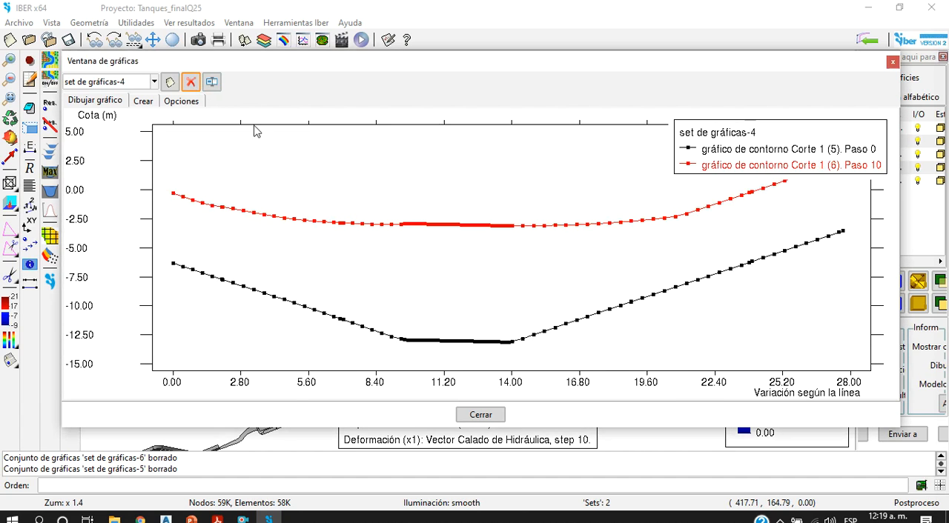
{"action": "left_click", "coordinate": [192, 83]}
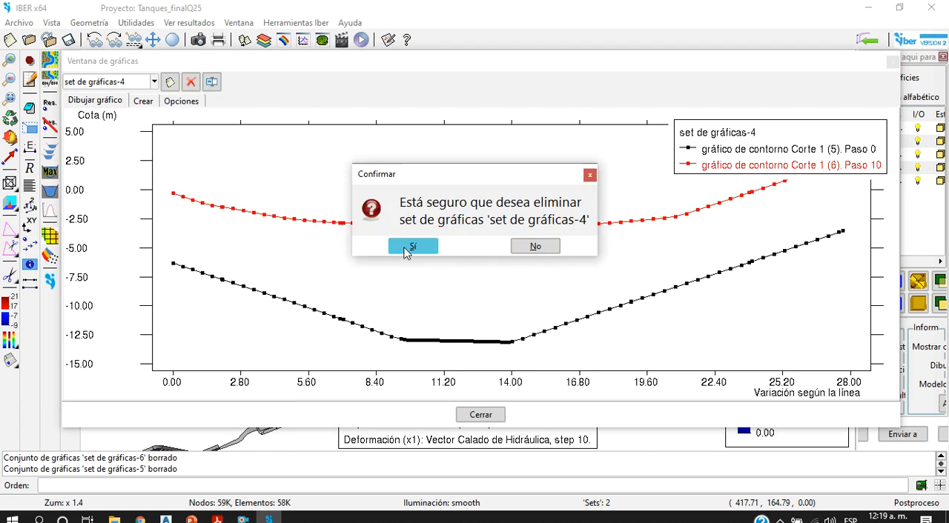
{"action": "left_click", "coordinate": [407, 250]}
{"action": "left_click", "coordinate": [190, 82]}
{"action": "left_click", "coordinate": [400, 248]}
{"action": "left_click", "coordinate": [191, 82]}
{"action": "left_click", "coordinate": [429, 252]}
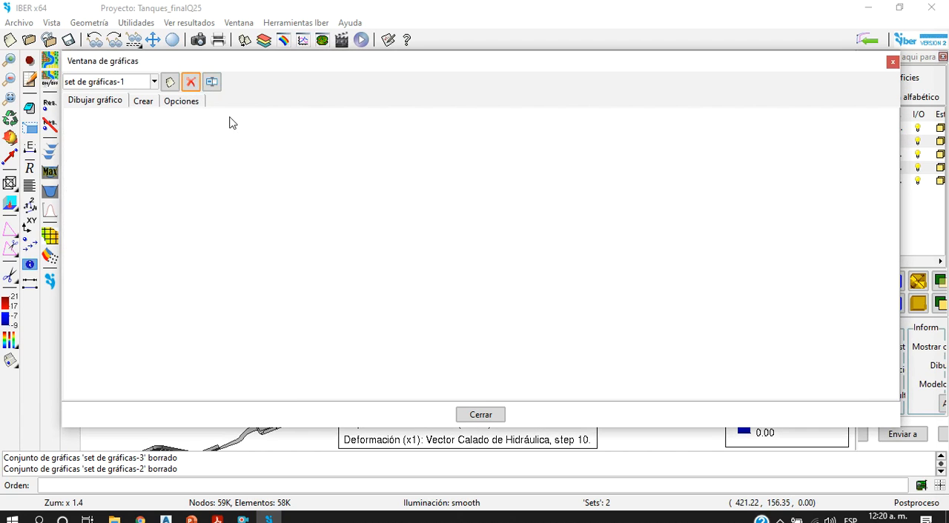
{"action": "left_click", "coordinate": [191, 82]}
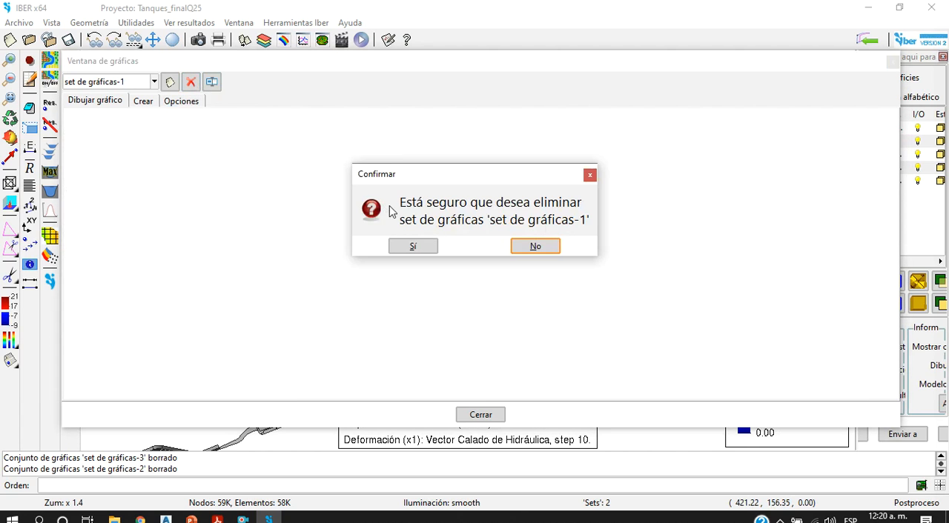
{"action": "left_click", "coordinate": [890, 64]}
Step: Open the animation settings and display Calado (m) from the Mapas de Máximos analysis on the tank seen from a low oblique angle
{"action": "scroll", "coordinate": [498, 263], "scroll_direction": "down", "scroll_amount": 3}
{"action": "scroll", "coordinate": [470, 311], "scroll_direction": "up", "scroll_amount": 4}
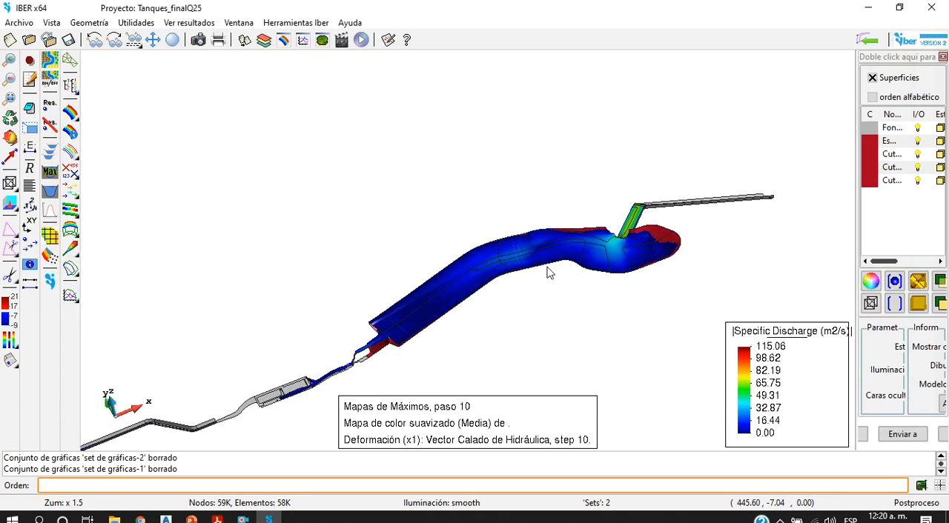
{"action": "left_click", "coordinate": [10, 139]}
{"action": "left_click_drag", "start_coordinate": [648, 292], "coordinate": [487, 324]}
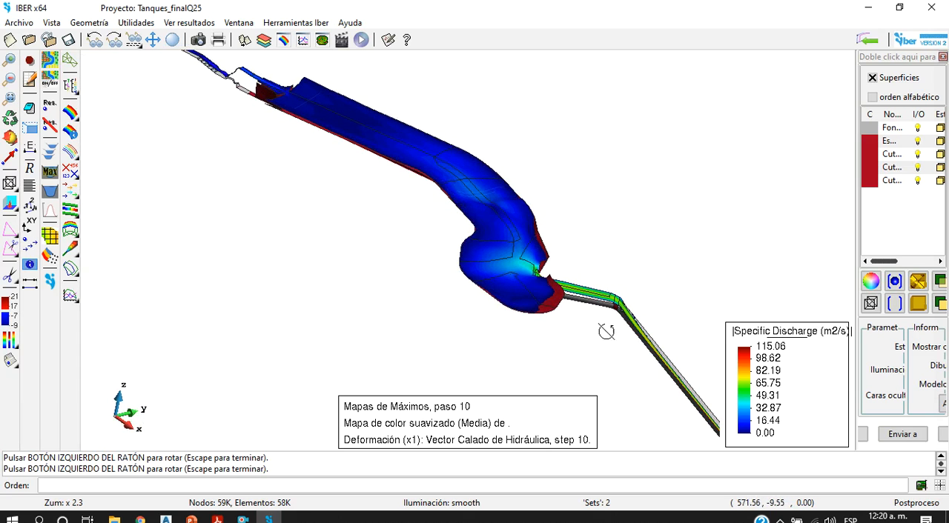
{"action": "left_click_drag", "start_coordinate": [582, 335], "coordinate": [547, 300]}
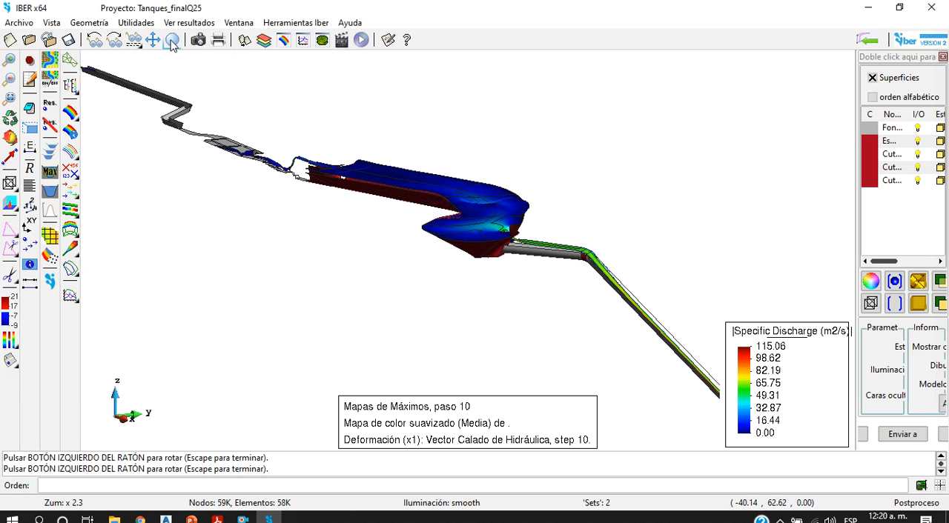
{"action": "left_click", "coordinate": [323, 39]}
{"action": "left_click_drag", "start_coordinate": [724, 44], "coordinate": [538, 71]}
{"action": "left_click", "coordinate": [283, 39]}
{"action": "left_click", "coordinate": [274, 119]}
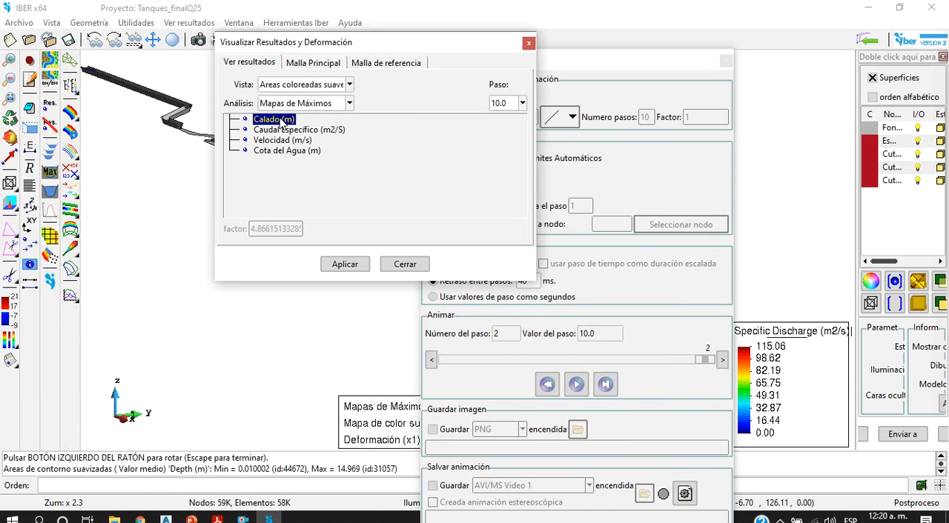
Step: Move the results and animation windows clear of the model and play the water depth animation over all steps
{"action": "left_click_drag", "start_coordinate": [347, 51], "coordinate": [130, 58]}
{"action": "left_click_drag", "start_coordinate": [489, 70], "coordinate": [139, 22]}
{"action": "left_click", "coordinate": [226, 336]}
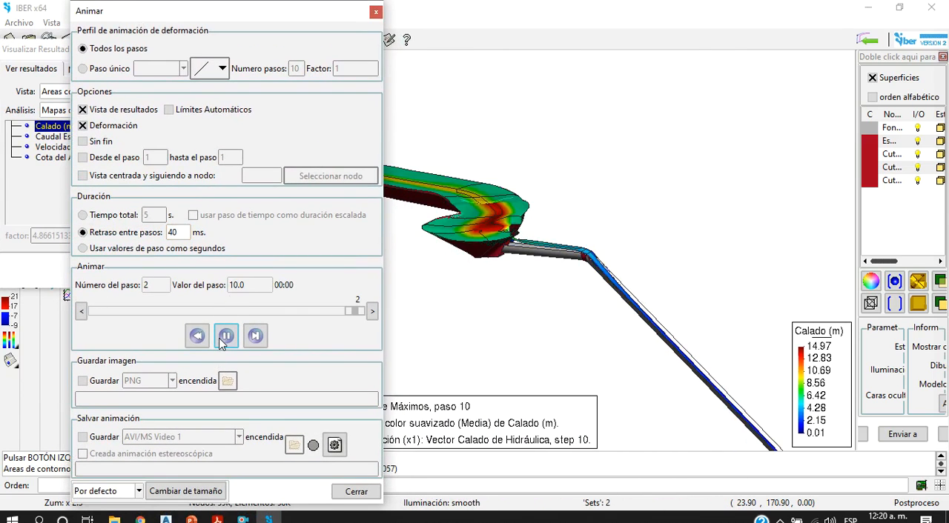
Step: Set the delay between animation steps to 200 ms and play the depth animation again
{"action": "double_click", "coordinate": [172, 232]}
{"action": "type", "text": "2000"}
{"action": "key", "text": "BackSpace"}
{"action": "left_click", "coordinate": [228, 337]}
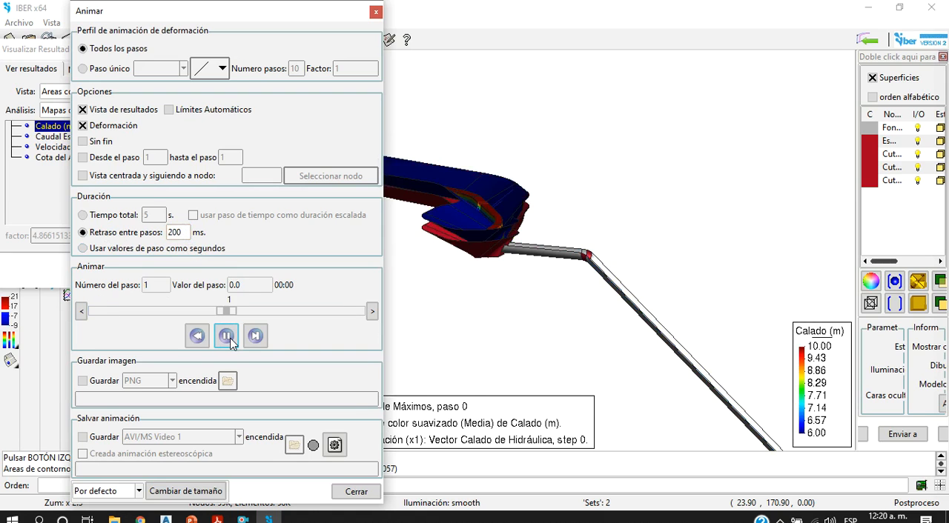
Step: Set the delay between animation steps to 500 ms and replay the depth animation
{"action": "double_click", "coordinate": [189, 234]}
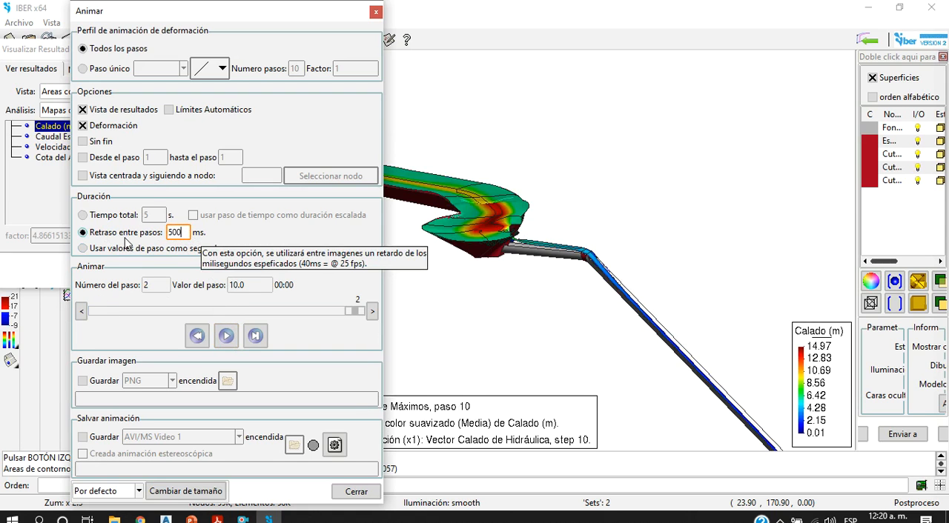
{"action": "type", "text": "500"}
{"action": "left_click", "coordinate": [224, 343]}
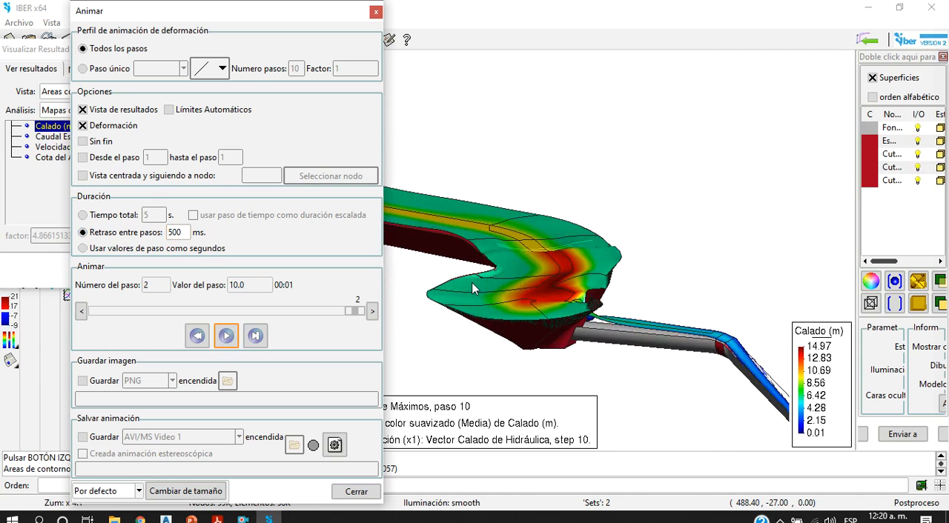
{"action": "left_click", "coordinate": [226, 336]}
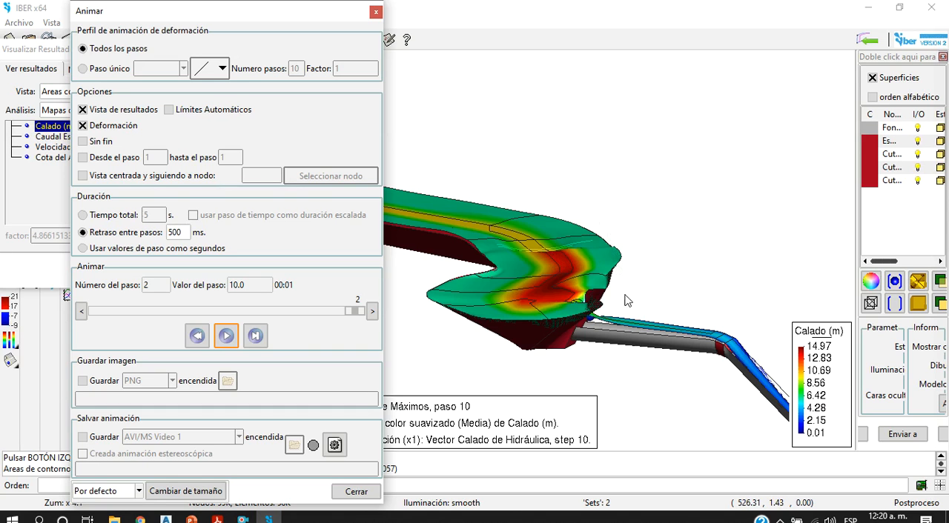
Step: Set the delay between animation steps to 1000 ms and play the depth animation with the tank and its upstream channel in view
{"action": "scroll", "coordinate": [613, 325], "scroll_direction": "up", "scroll_amount": 3}
{"action": "scroll", "coordinate": [613, 326], "scroll_direction": "down", "scroll_amount": 5}
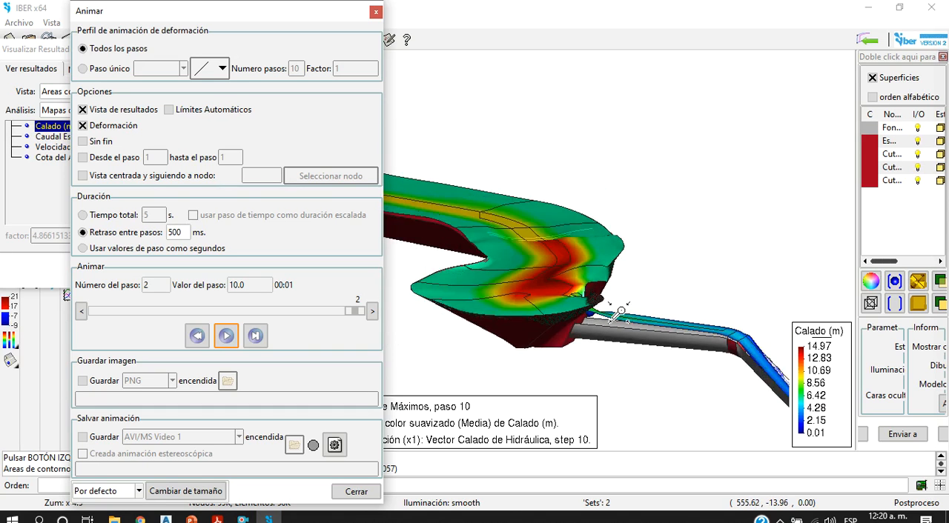
{"action": "scroll", "coordinate": [428, 268], "scroll_direction": "up", "scroll_amount": 3}
{"action": "scroll", "coordinate": [511, 267], "scroll_direction": "down", "scroll_amount": 4}
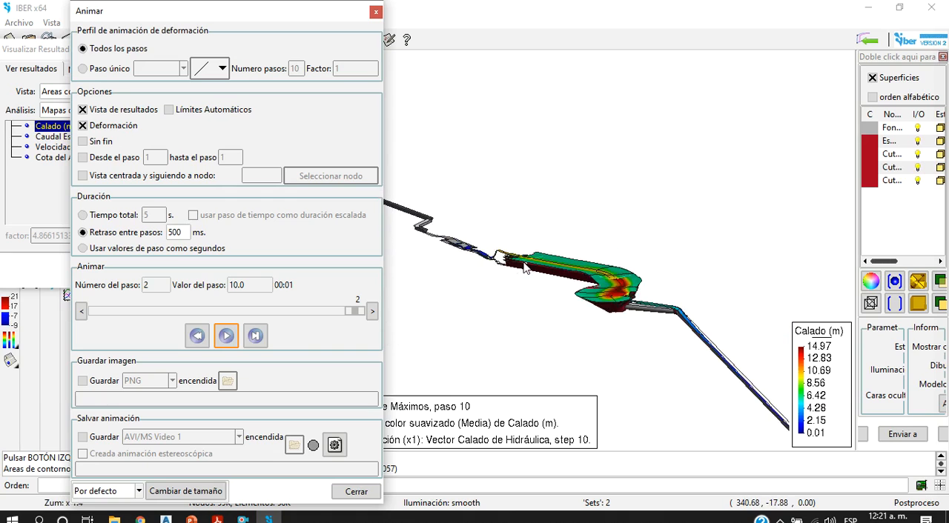
{"action": "scroll", "coordinate": [437, 243], "scroll_direction": "up", "scroll_amount": 2}
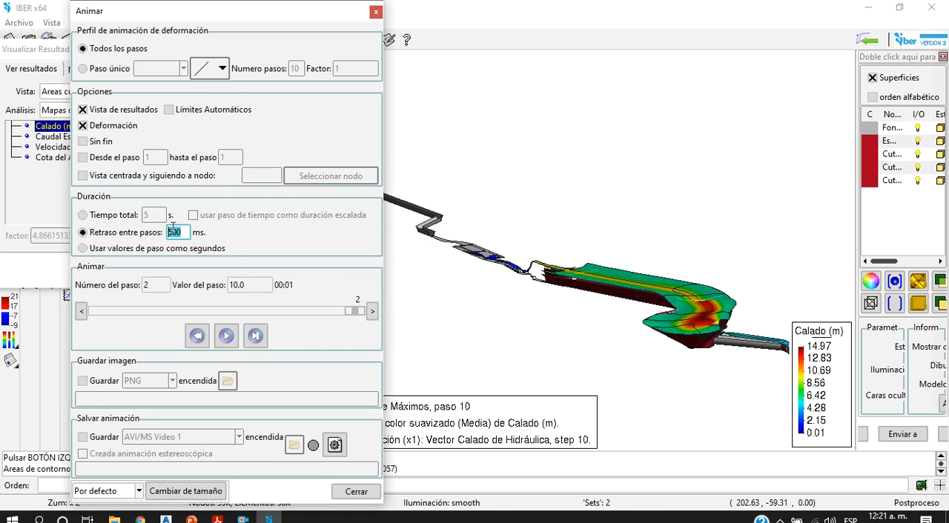
{"action": "left_click_drag", "start_coordinate": [180, 232], "coordinate": [149, 232]}
{"action": "left_click", "coordinate": [227, 336]}
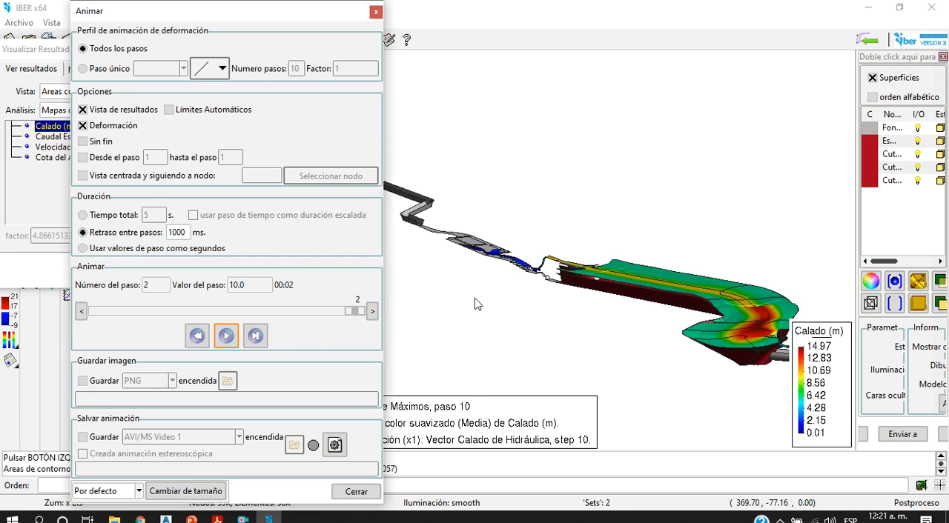
Step: Examine the water depth surface along the tank inlet, the stepped channel and the small basin upstream of it
{"action": "scroll", "coordinate": [479, 301], "scroll_direction": "up", "scroll_amount": 5}
{"action": "scroll", "coordinate": [512, 263], "scroll_direction": "down", "scroll_amount": 2}
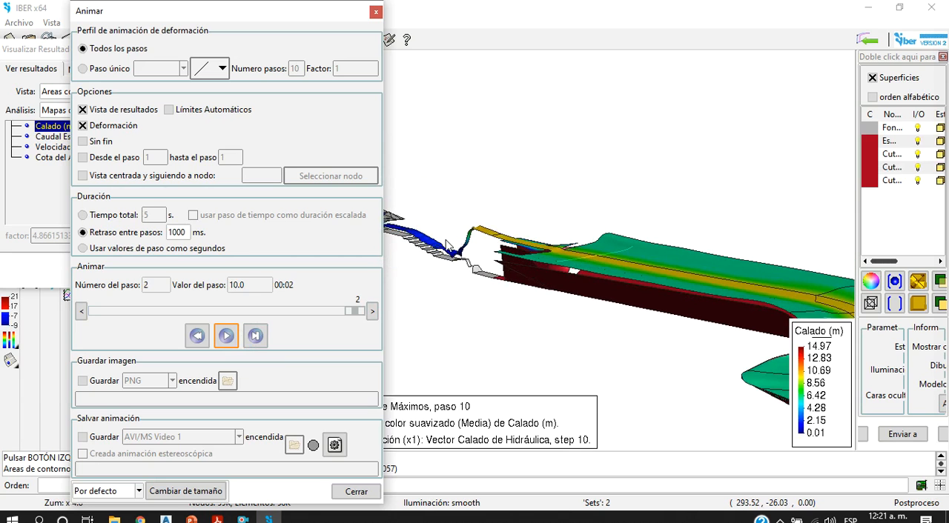
{"action": "scroll", "coordinate": [481, 241], "scroll_direction": "down", "scroll_amount": 3}
{"action": "scroll", "coordinate": [511, 249], "scroll_direction": "down", "scroll_amount": 1}
{"action": "scroll", "coordinate": [515, 248], "scroll_direction": "up", "scroll_amount": 4}
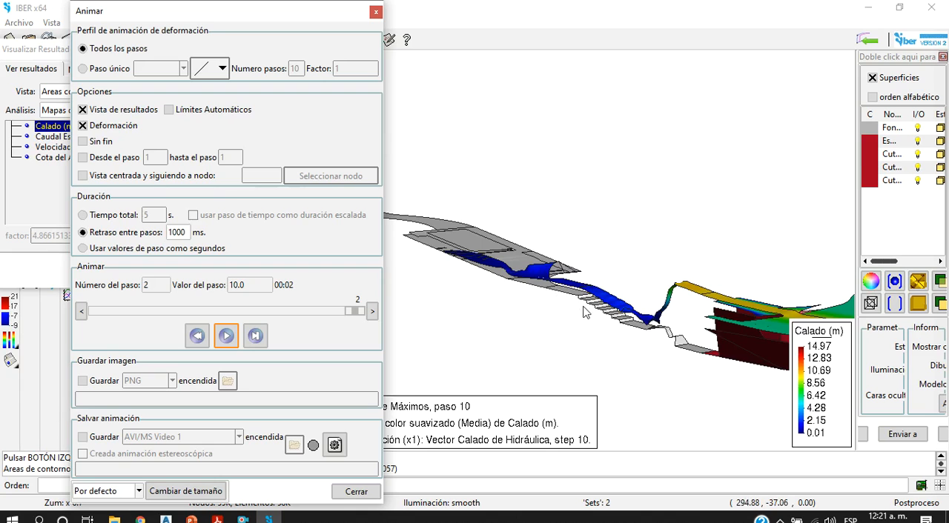
{"action": "scroll", "coordinate": [638, 297], "scroll_direction": "down", "scroll_amount": 5}
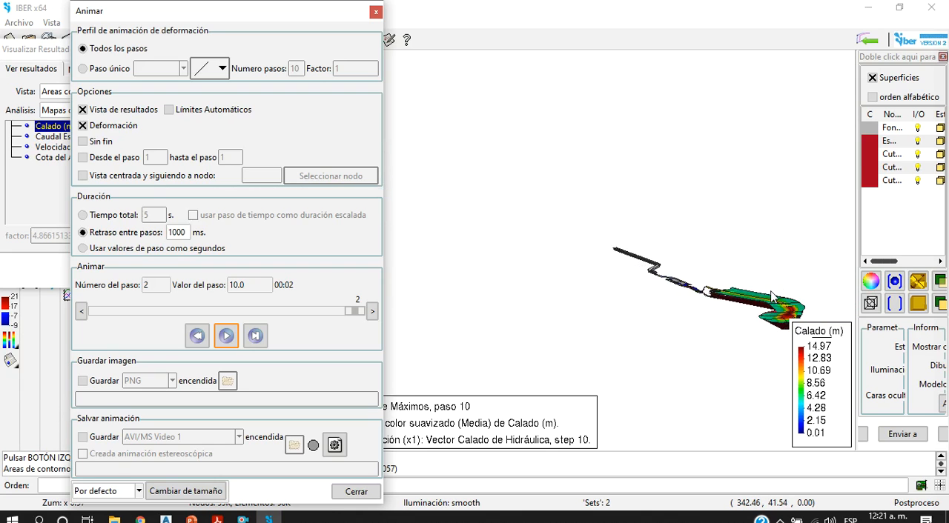
{"action": "scroll", "coordinate": [578, 322], "scroll_direction": "up", "scroll_amount": 5}
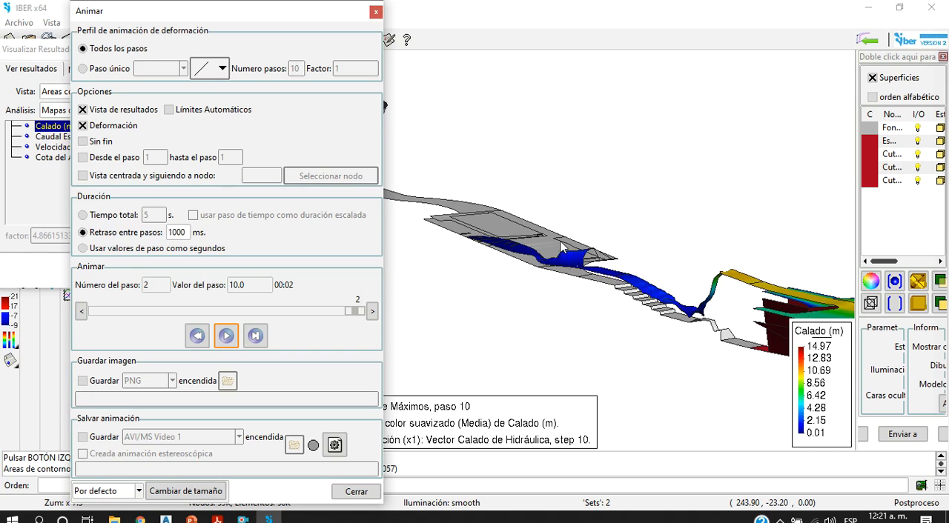
{"action": "scroll", "coordinate": [561, 247], "scroll_direction": "up", "scroll_amount": 5}
{"action": "scroll", "coordinate": [631, 241], "scroll_direction": "down", "scroll_amount": 5}
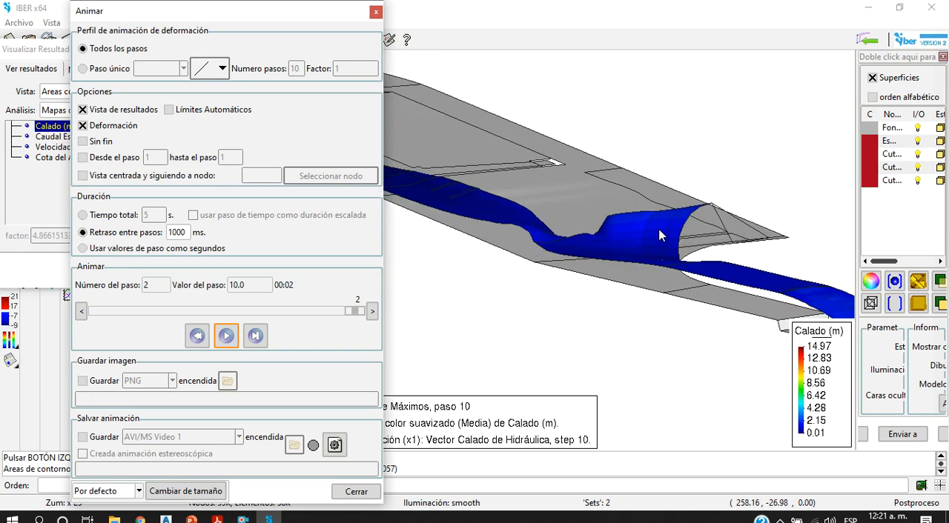
Step: Close the animation and results windows and widen the surface list beside the model
{"action": "scroll", "coordinate": [598, 227], "scroll_direction": "up", "scroll_amount": 3}
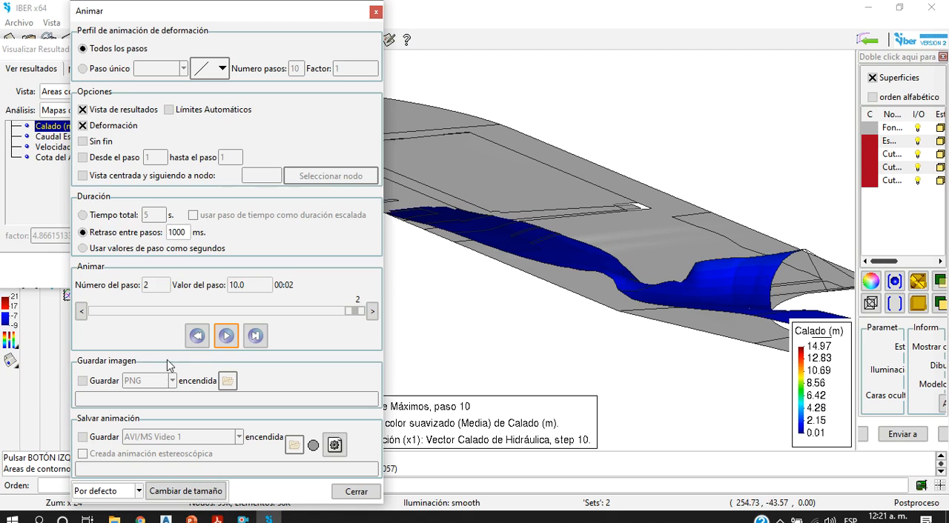
{"action": "left_click", "coordinate": [376, 12]}
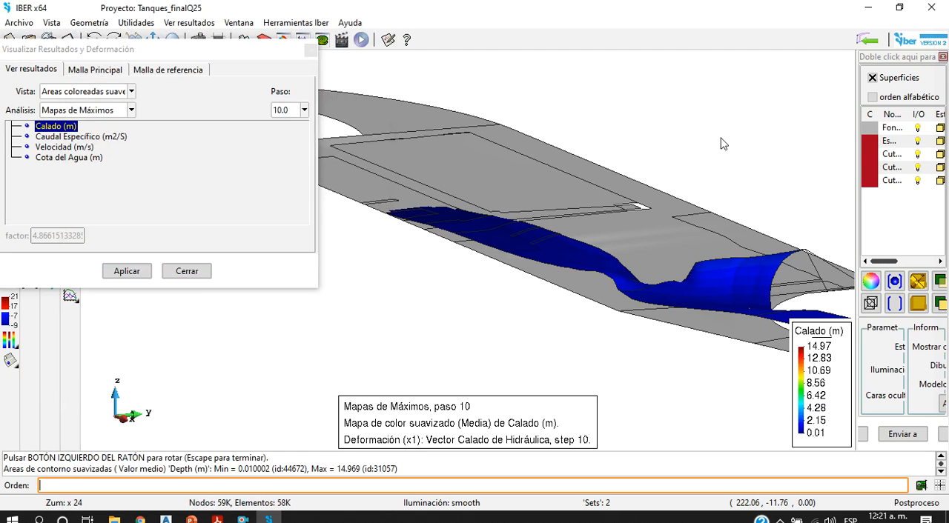
{"action": "left_click_drag", "start_coordinate": [854, 176], "coordinate": [664, 205]}
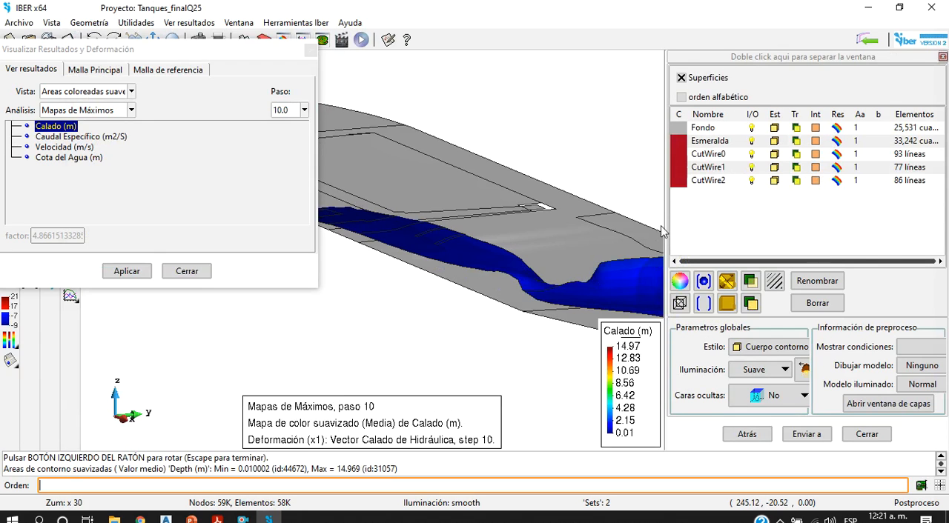
{"action": "left_click_drag", "start_coordinate": [665, 224], "coordinate": [777, 224]}
{"action": "left_click", "coordinate": [311, 50]}
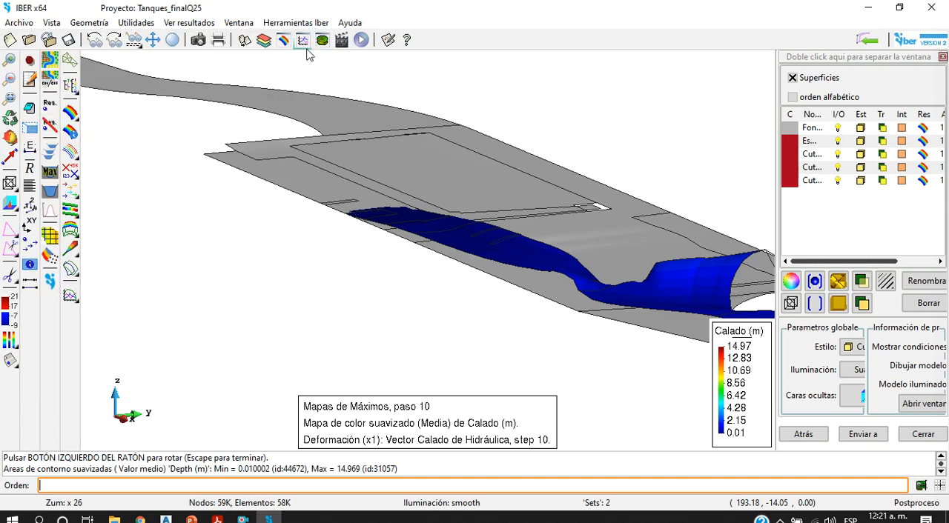
Step: Return to preprocessing, open the Tanques_finalQ20 project and switch it to postprocessing
{"action": "left_click", "coordinate": [866, 40]}
{"action": "left_click", "coordinate": [412, 252]}
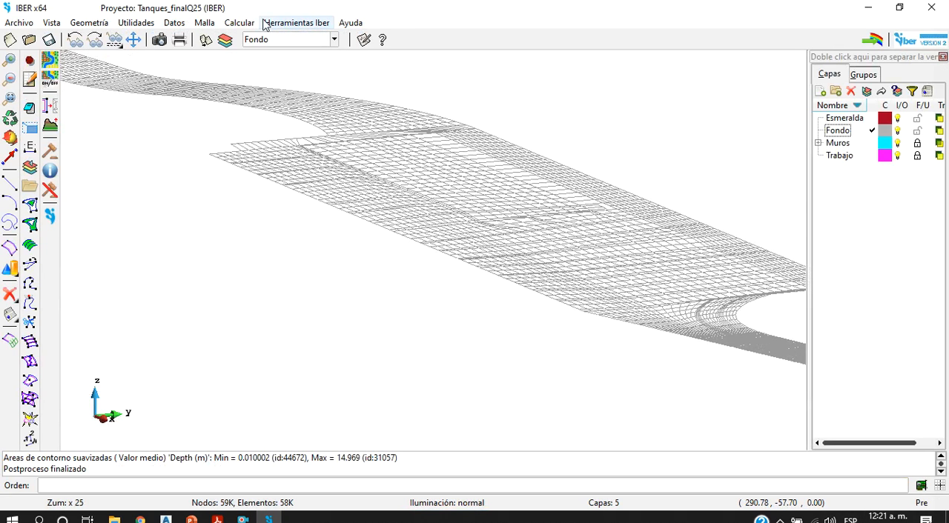
{"action": "left_click", "coordinate": [28, 39]}
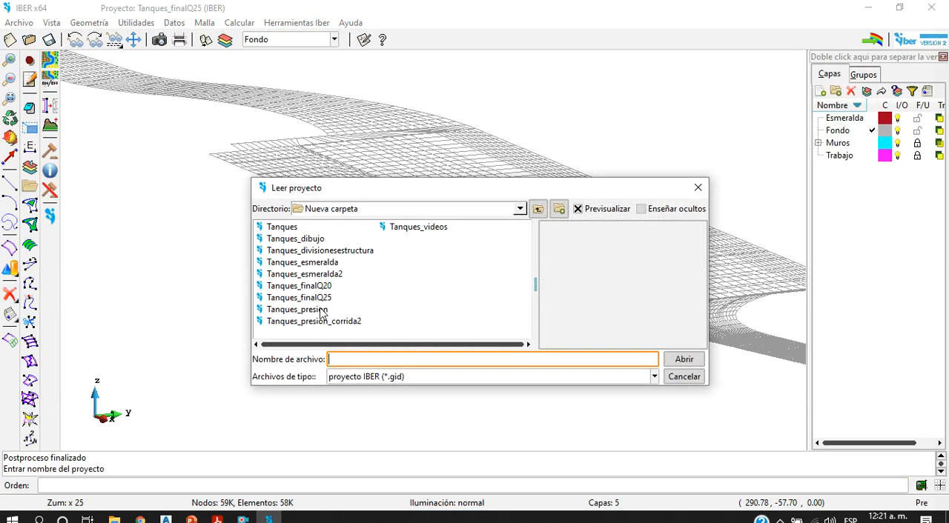
{"action": "left_click", "coordinate": [327, 289]}
{"action": "left_click", "coordinate": [681, 358]}
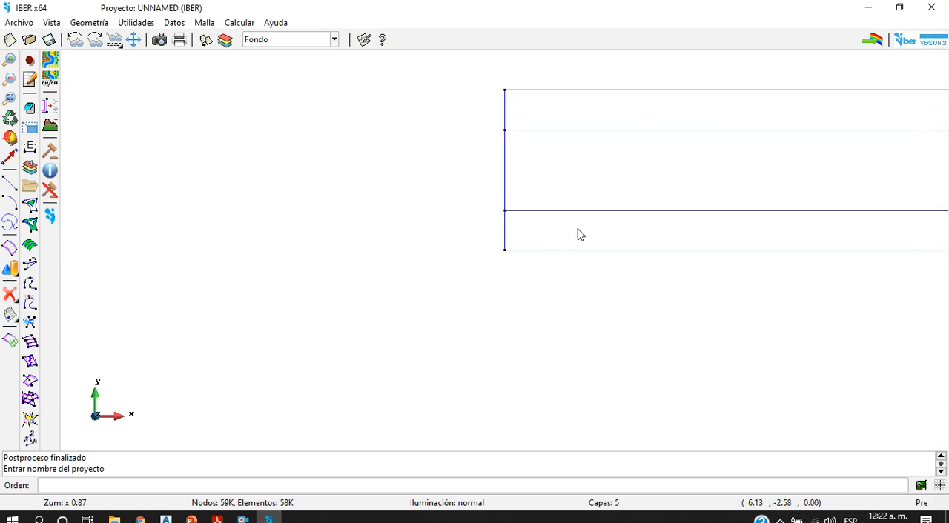
{"action": "left_click", "coordinate": [859, 43]}
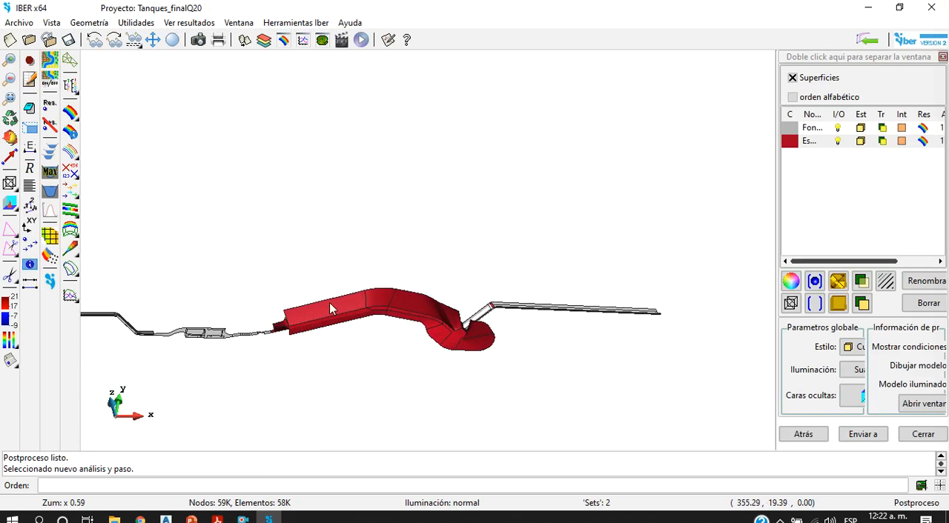
Step: Deform the main mesh with the Hidráulica result Vector Calado at step 510.0 with a factor of 1.0
{"action": "left_click", "coordinate": [283, 39]}
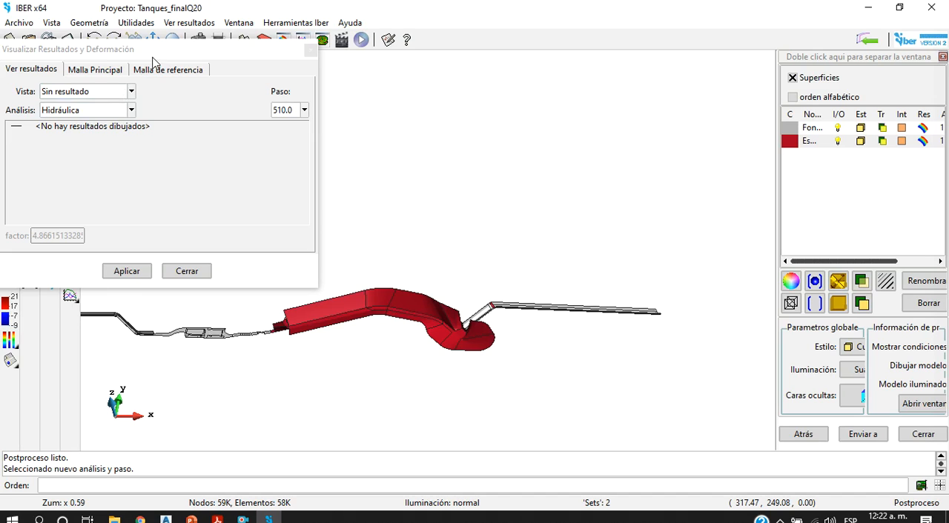
{"action": "left_click", "coordinate": [111, 70]}
{"action": "left_click", "coordinate": [147, 70]}
{"action": "left_click", "coordinate": [98, 110]}
{"action": "left_click", "coordinate": [96, 69]}
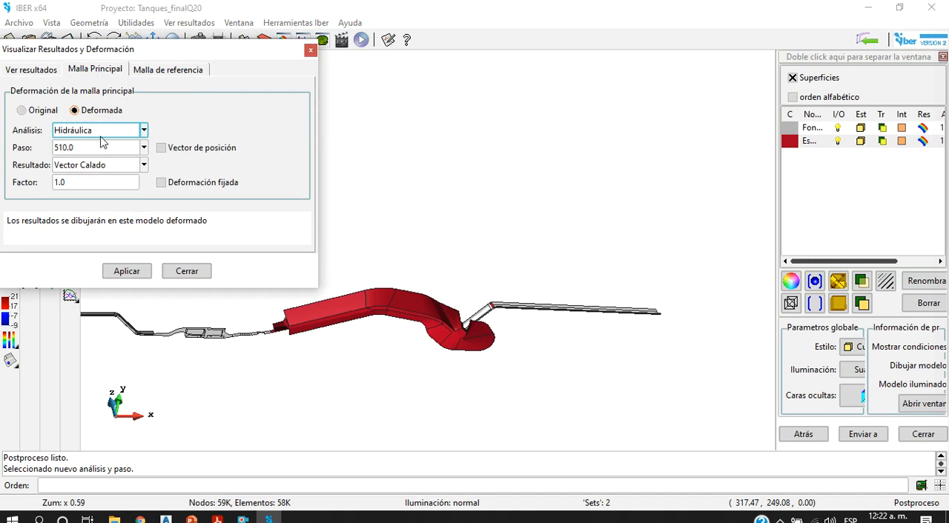
{"action": "left_click", "coordinate": [126, 271]}
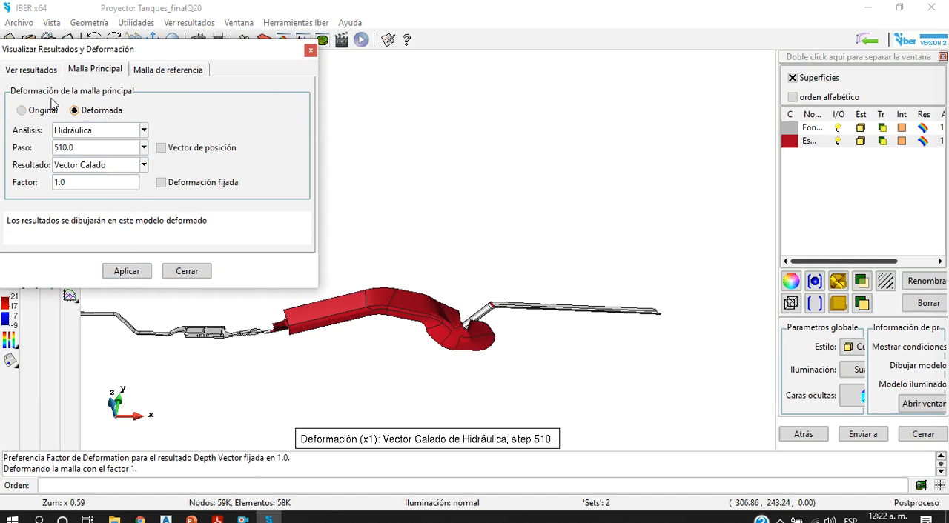
Step: Display the Hidráulica result Calado (m) at step 510.0 as smoothed coloured areas and close the results window
{"action": "left_click", "coordinate": [33, 69]}
{"action": "left_click", "coordinate": [84, 110]}
{"action": "left_click", "coordinate": [85, 125]}
{"action": "left_click", "coordinate": [84, 91]}
{"action": "left_click", "coordinate": [95, 140]}
{"action": "left_click", "coordinate": [71, 128]}
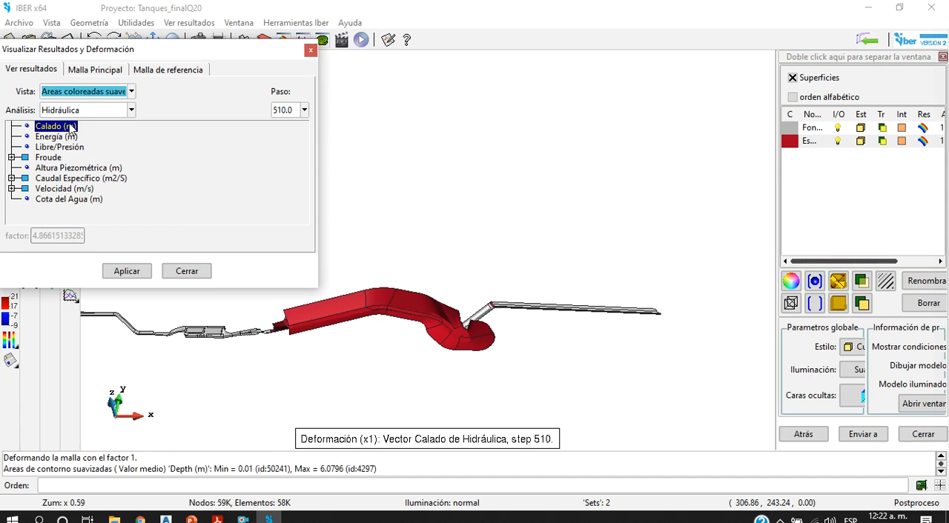
{"action": "left_click", "coordinate": [127, 271]}
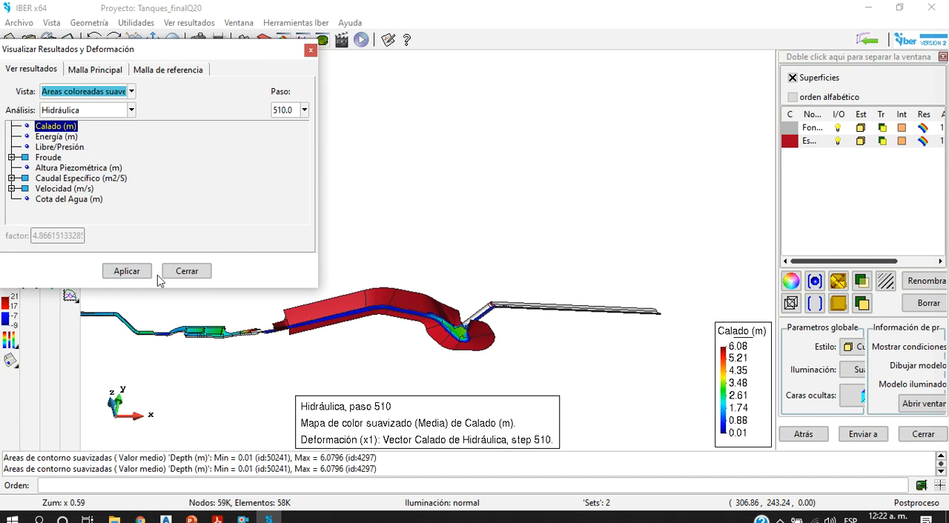
{"action": "left_click", "coordinate": [187, 271]}
Step: Open the animation settings beside the model and play the depth animation with the tank in view
{"action": "left_click", "coordinate": [309, 40]}
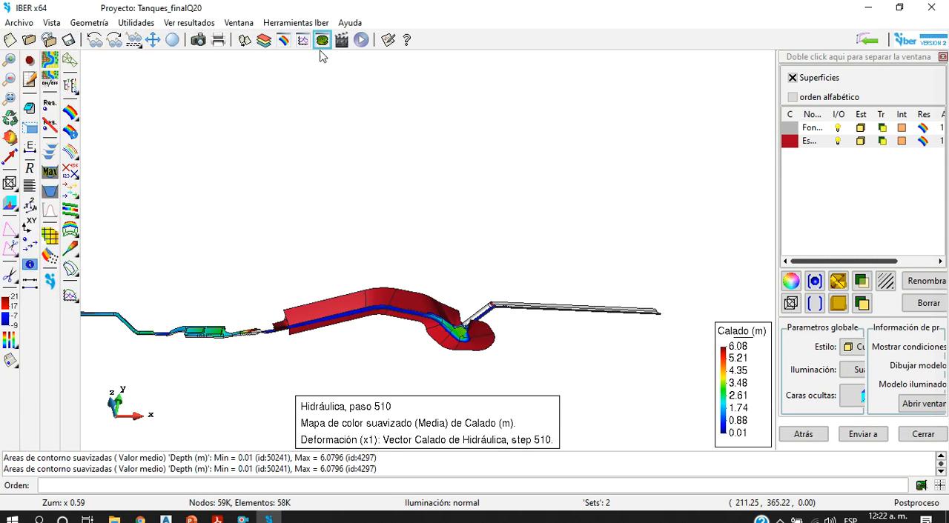
{"action": "left_click_drag", "start_coordinate": [264, 17], "coordinate": [706, 18]}
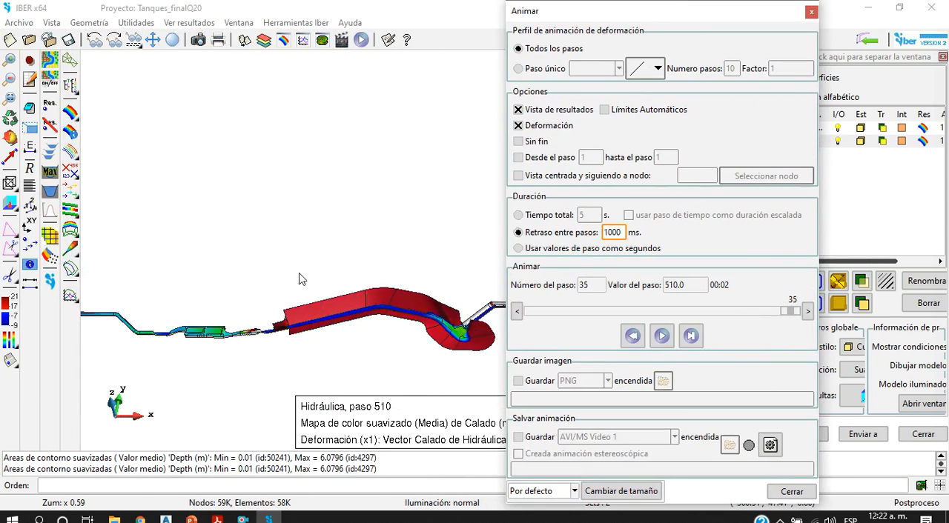
{"action": "scroll", "coordinate": [223, 317], "scroll_direction": "up", "scroll_amount": 8}
{"action": "scroll", "coordinate": [322, 328], "scroll_direction": "down", "scroll_amount": 5}
{"action": "scroll", "coordinate": [237, 328], "scroll_direction": "up", "scroll_amount": 10}
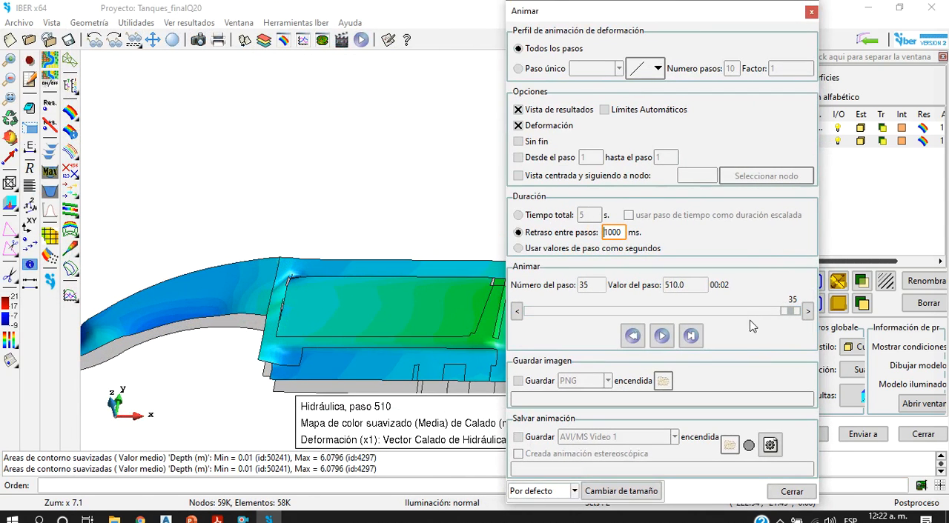
{"action": "left_click", "coordinate": [667, 344]}
Step: Examine the water depth in the approach channel, tank inlet and tank while the animation plays
{"action": "scroll", "coordinate": [319, 332], "scroll_direction": "down", "scroll_amount": 5}
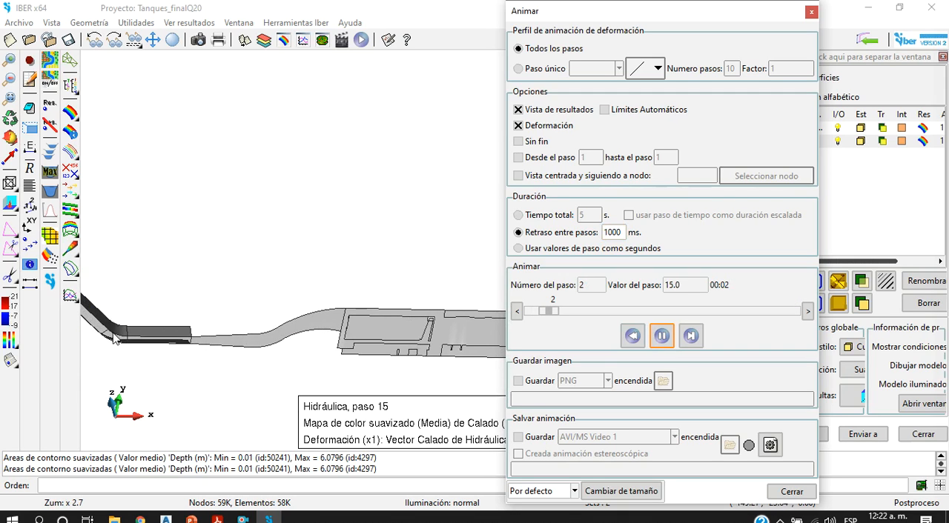
{"action": "scroll", "coordinate": [341, 321], "scroll_direction": "up", "scroll_amount": 8}
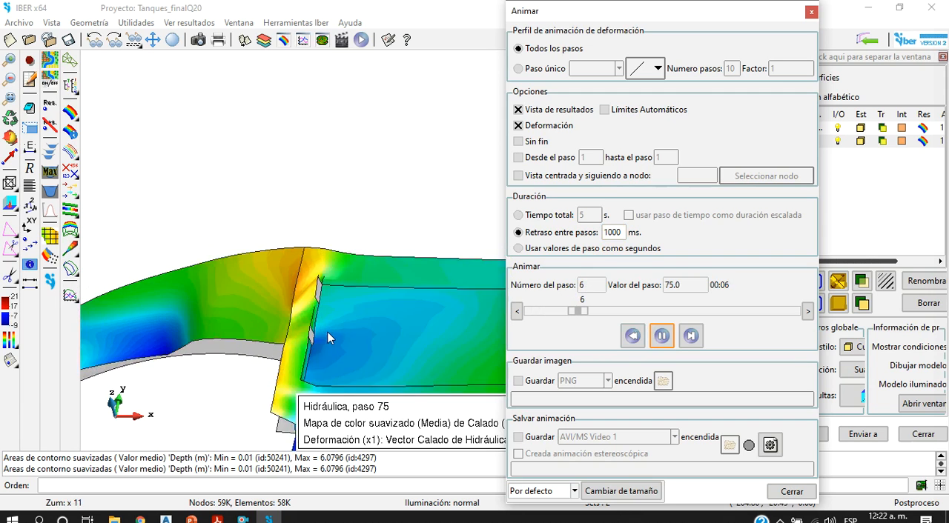
{"action": "scroll", "coordinate": [370, 337], "scroll_direction": "up", "scroll_amount": 3}
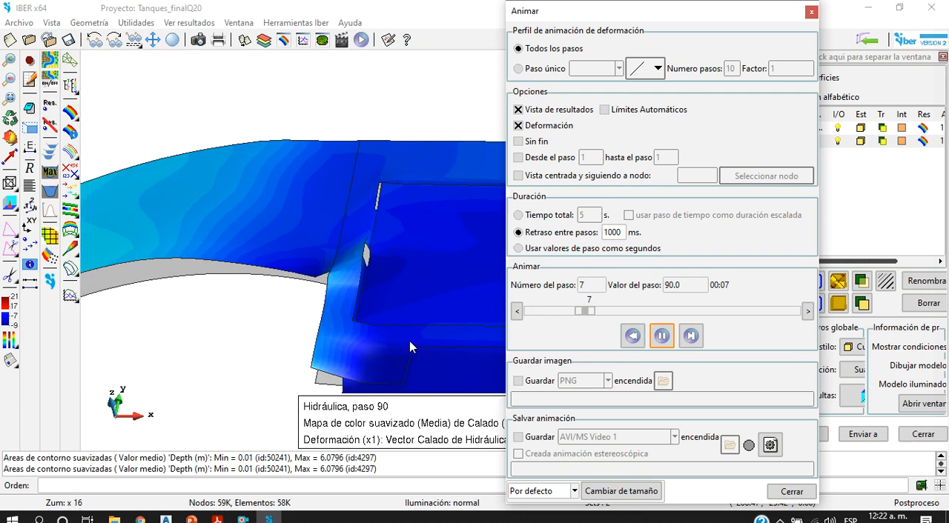
{"action": "scroll", "coordinate": [409, 341], "scroll_direction": "down", "scroll_amount": 6}
{"action": "scroll", "coordinate": [407, 356], "scroll_direction": "up", "scroll_amount": 4}
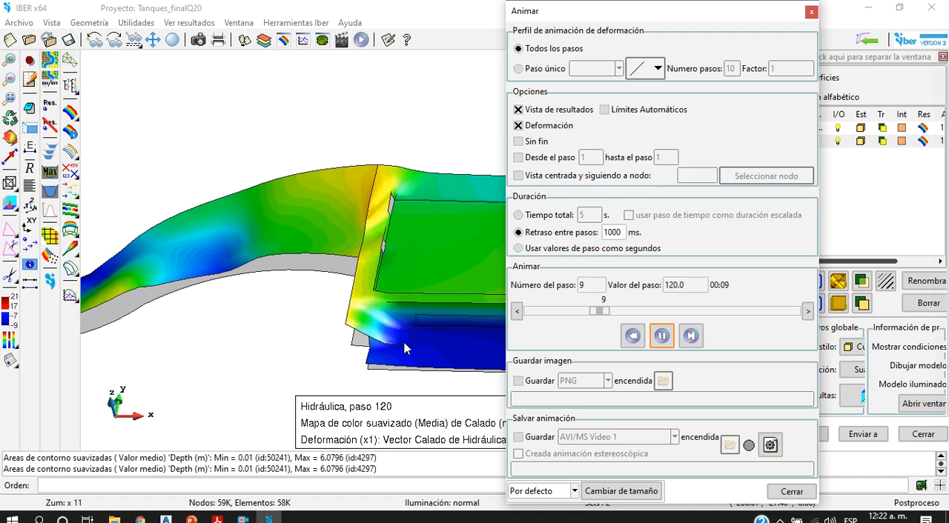
{"action": "scroll", "coordinate": [411, 264], "scroll_direction": "down", "scroll_amount": 4}
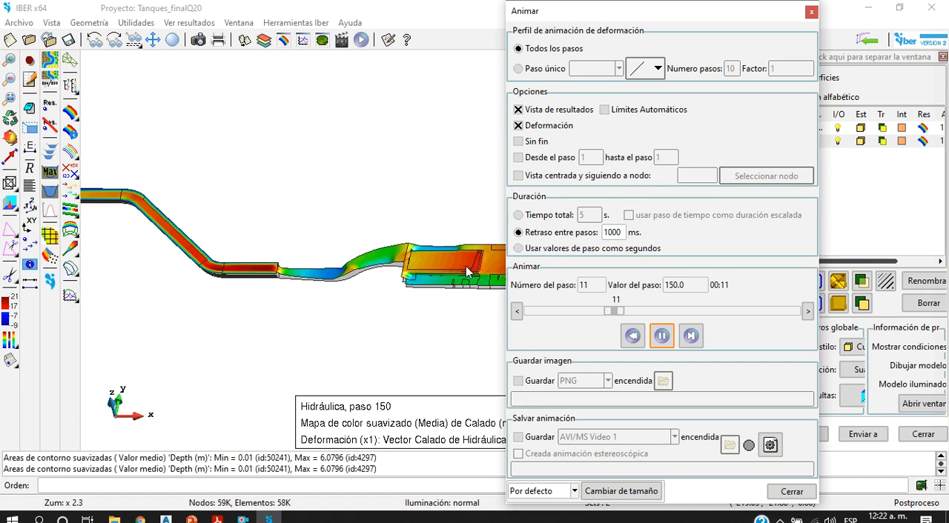
{"action": "scroll", "coordinate": [481, 264], "scroll_direction": "up", "scroll_amount": 3}
{"action": "scroll", "coordinate": [489, 261], "scroll_direction": "down", "scroll_amount": 3}
{"action": "scroll", "coordinate": [488, 284], "scroll_direction": "up", "scroll_amount": 4}
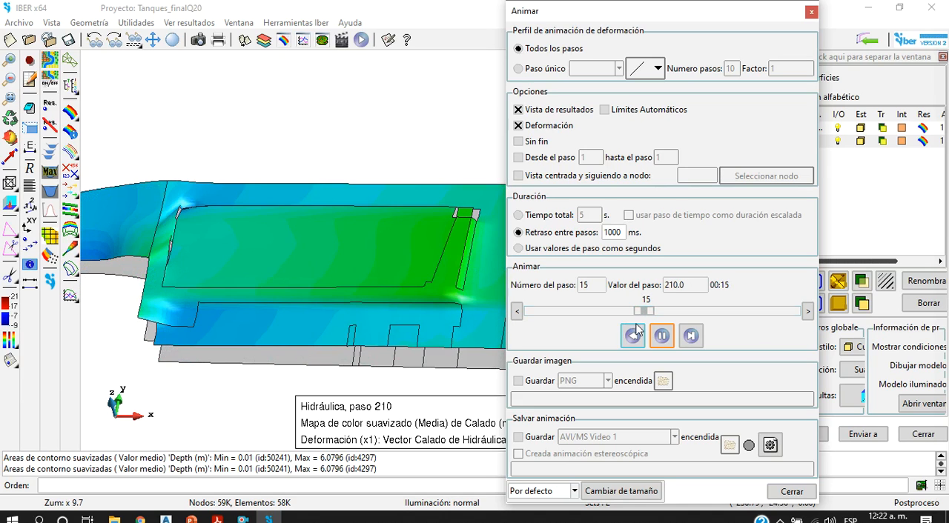
Step: Rewind the animation to the first step, advance it several steps manually and resume playback
{"action": "left_click", "coordinate": [632, 337]}
{"action": "left_click", "coordinate": [659, 338]}
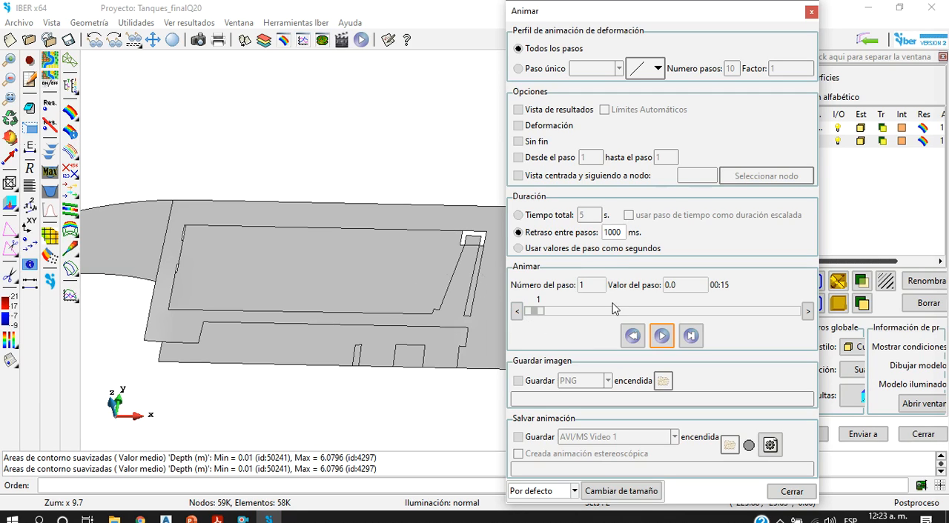
{"action": "left_click", "coordinate": [808, 312]}
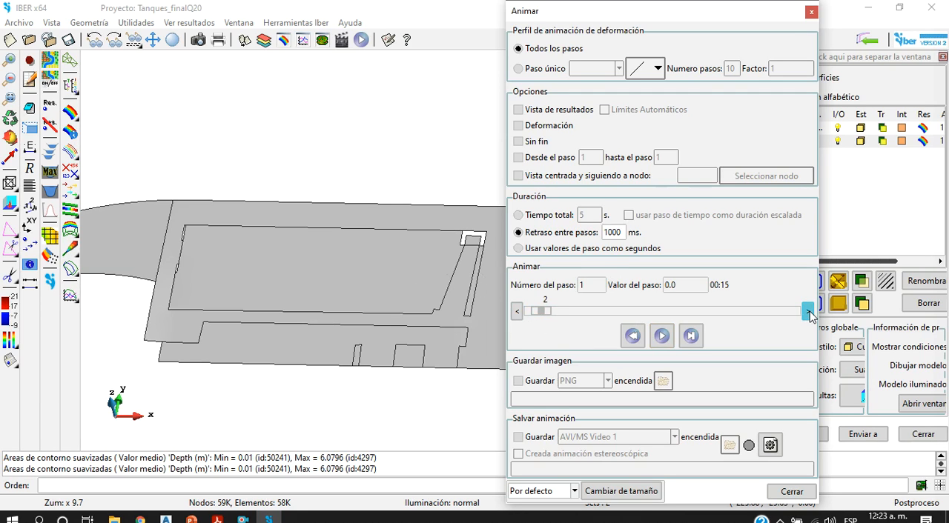
{"action": "left_click", "coordinate": [808, 312]}
{"action": "left_click", "coordinate": [808, 312]}
{"action": "left_click", "coordinate": [808, 312]}
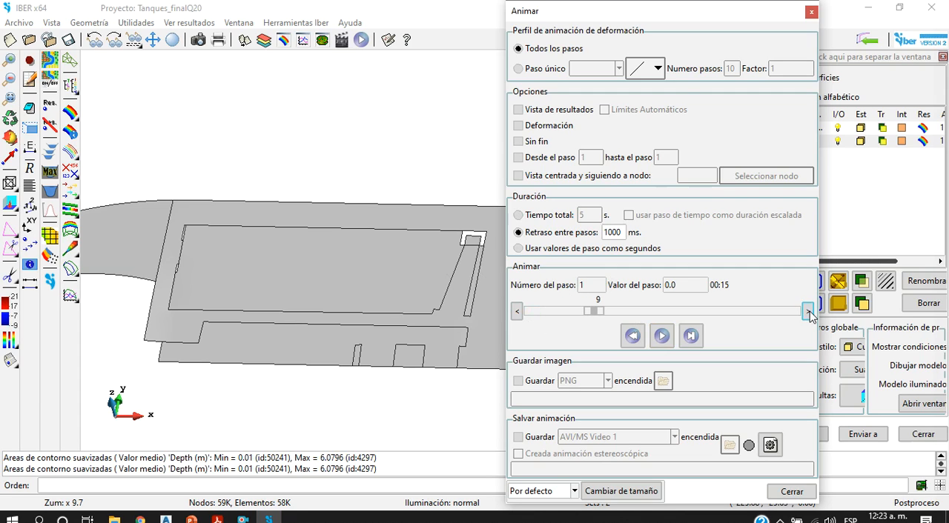
{"action": "left_click", "coordinate": [665, 343]}
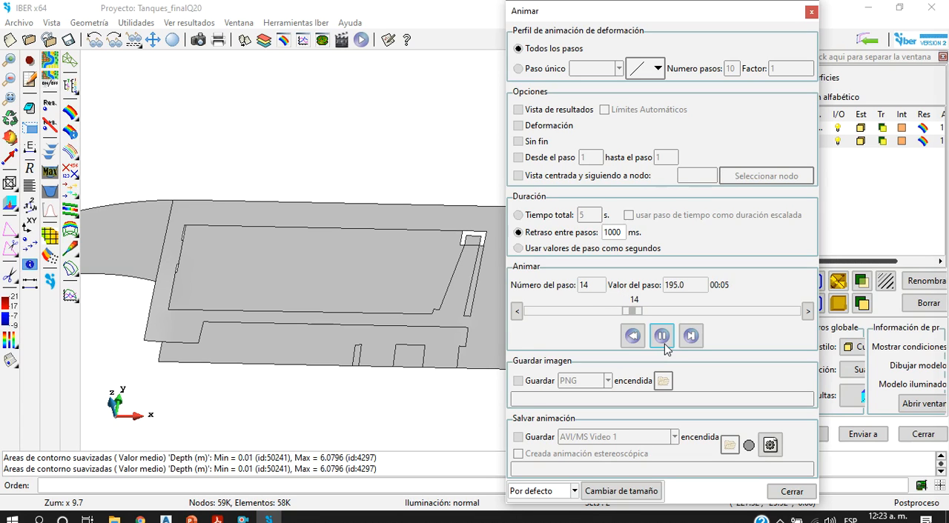
Step: Stop the running animation and rewind it to the first step with the whole tank structure in view
{"action": "scroll", "coordinate": [232, 255], "scroll_direction": "down", "scroll_amount": 10}
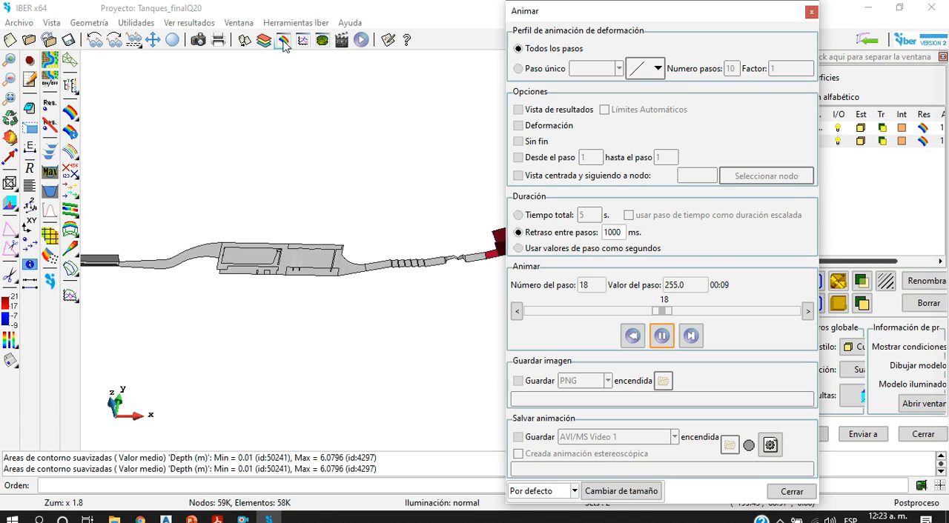
{"action": "left_click", "coordinate": [314, 78]}
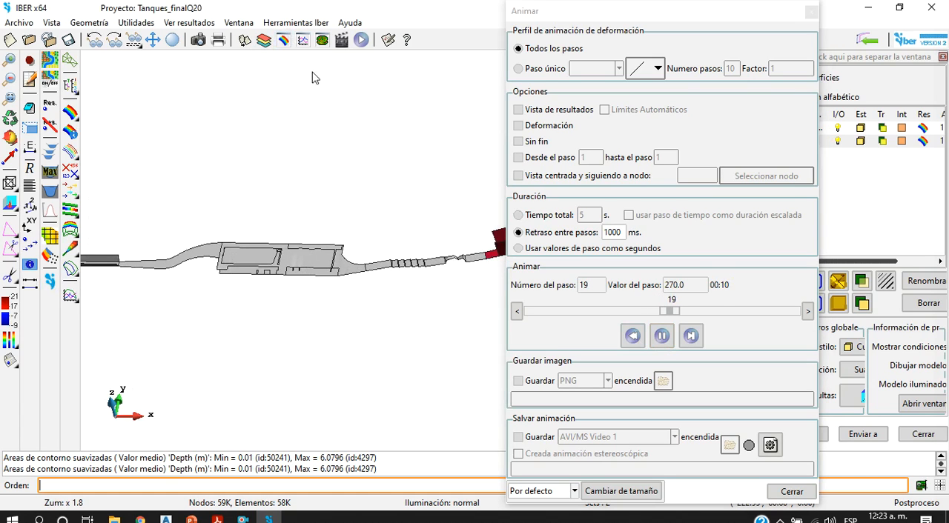
{"action": "left_click", "coordinate": [647, 339]}
{"action": "left_click", "coordinate": [632, 336]}
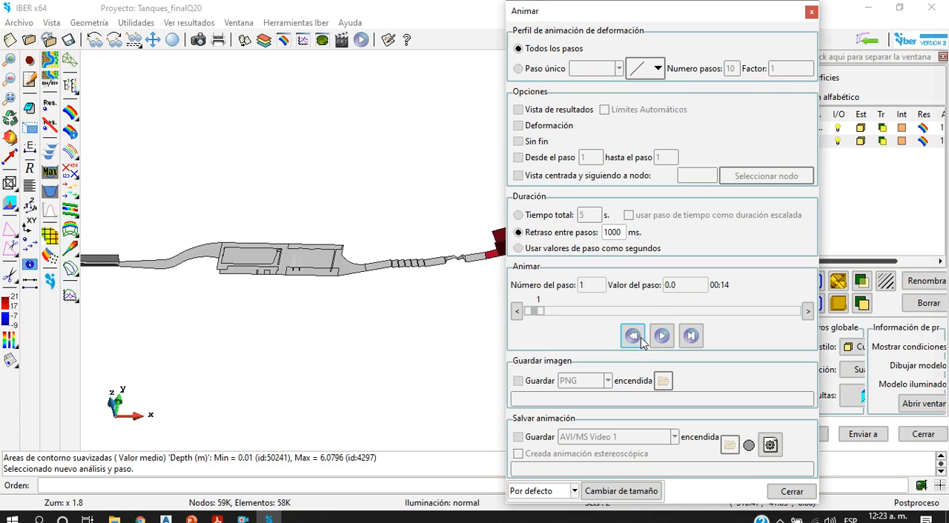
Step: Display the Hidráulica result Calado (m) at step 0.0 as smoothed coloured areas
{"action": "left_click", "coordinate": [282, 40]}
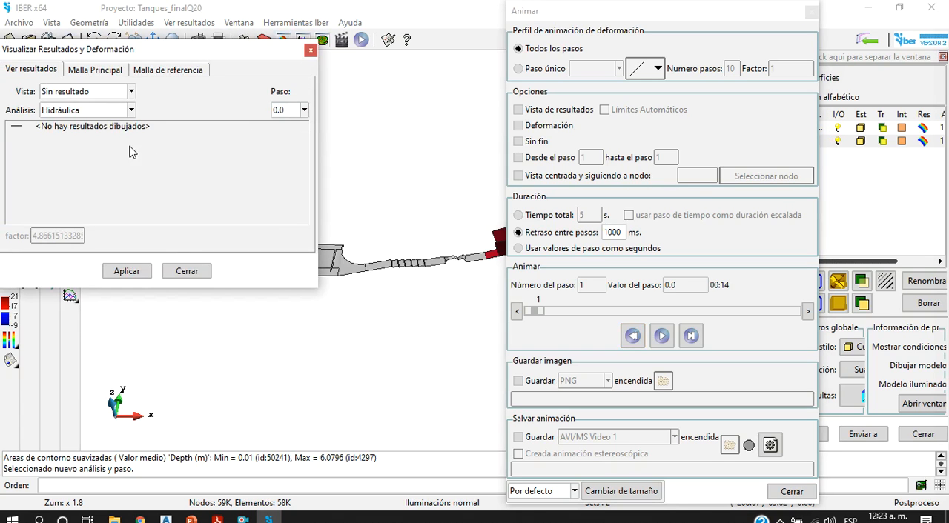
{"action": "left_click", "coordinate": [81, 110]}
{"action": "left_click", "coordinate": [84, 103]}
{"action": "left_click", "coordinate": [84, 98]}
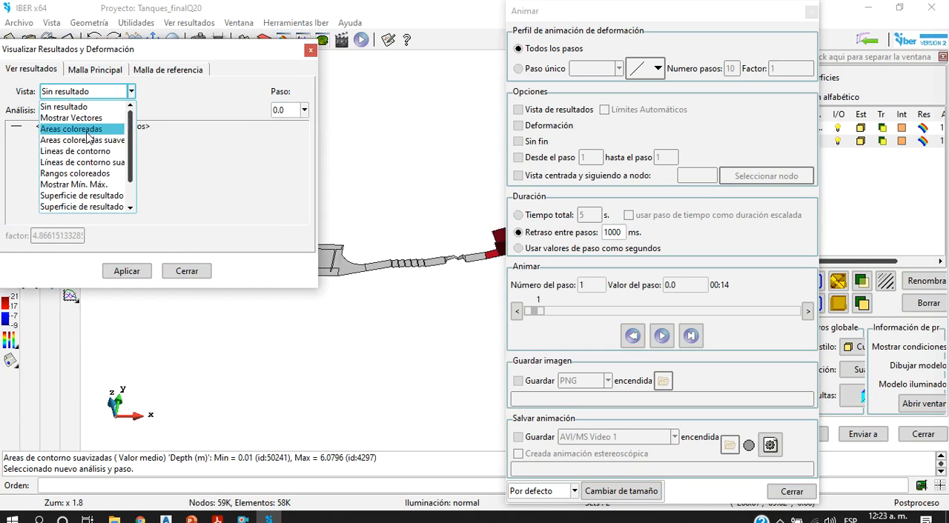
{"action": "left_click", "coordinate": [78, 138]}
{"action": "left_click", "coordinate": [74, 128]}
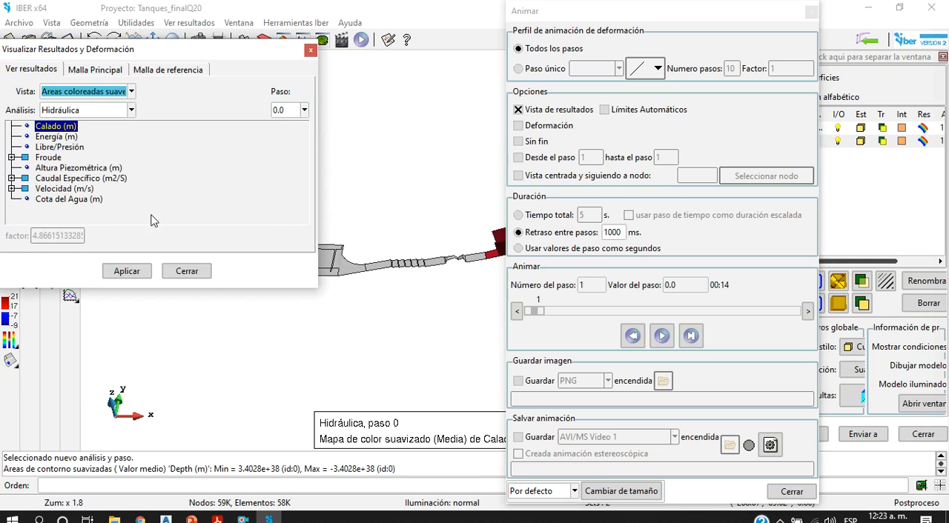
{"action": "left_click", "coordinate": [120, 272]}
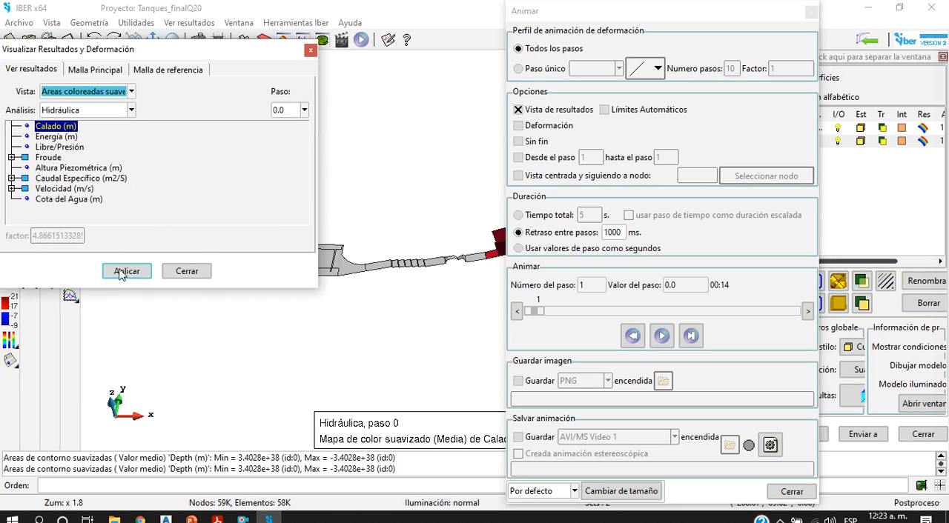
Step: Deform the main mesh by the Hidráulica result Vector Calado at step 0.0 with factor 1.0
{"action": "left_click", "coordinate": [166, 69]}
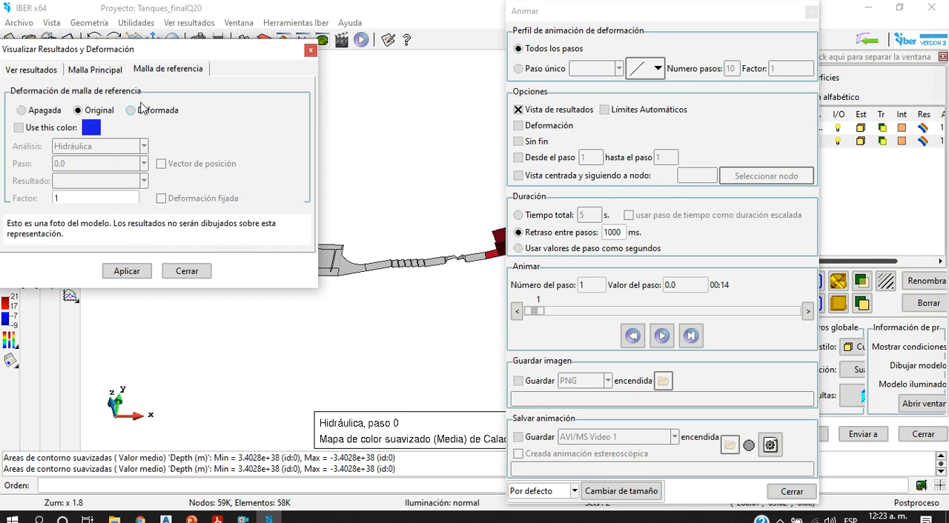
{"action": "left_click", "coordinate": [94, 69]}
{"action": "left_click", "coordinate": [75, 110]}
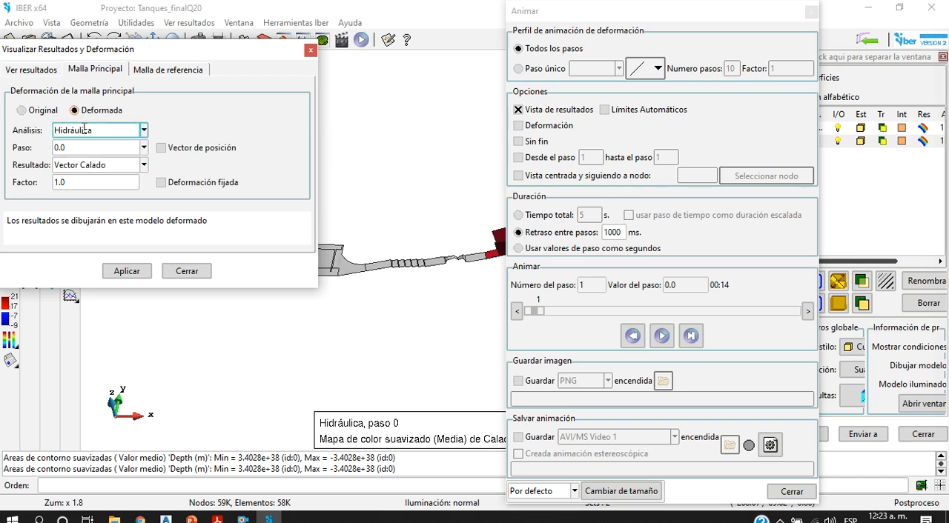
{"action": "left_click", "coordinate": [122, 272]}
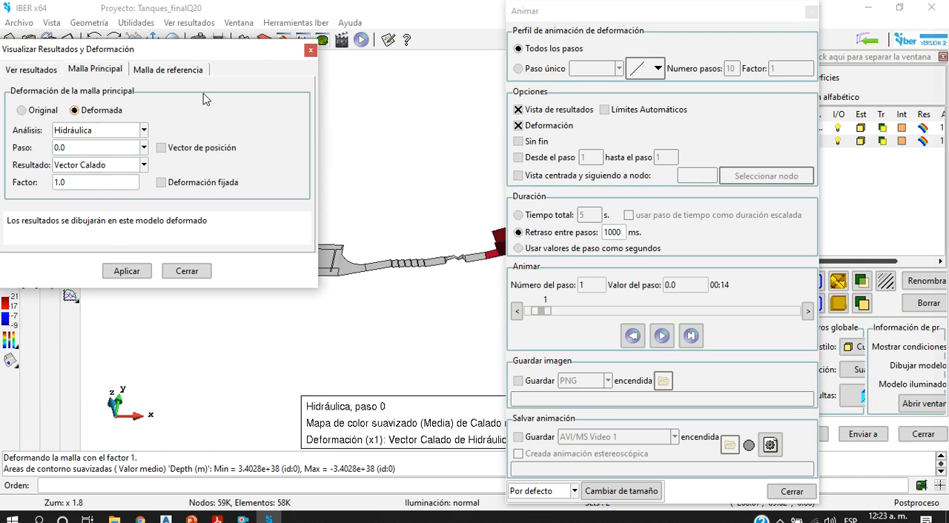
Step: Play the water depth animation on the deformed mesh with the tanks in view and pause it at step 30
{"action": "left_click_drag", "start_coordinate": [211, 51], "coordinate": [101, 349]}
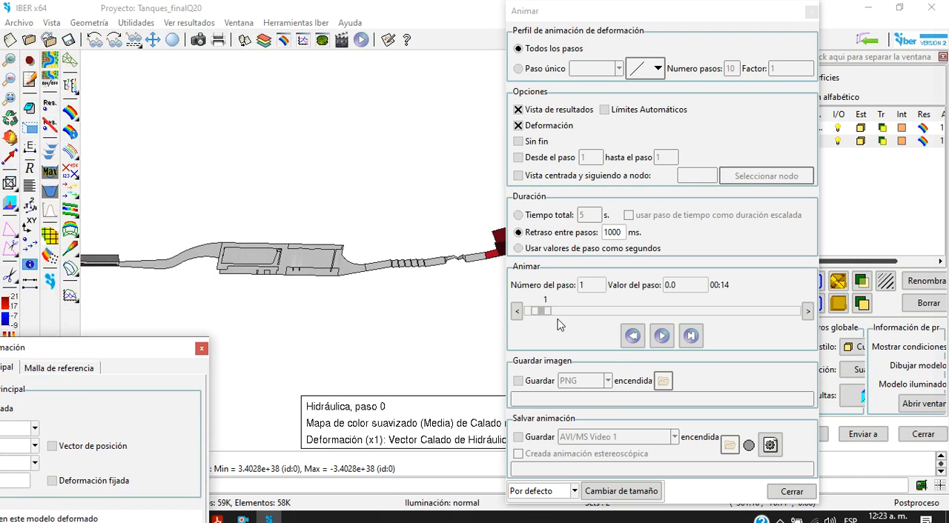
{"action": "left_click", "coordinate": [661, 336]}
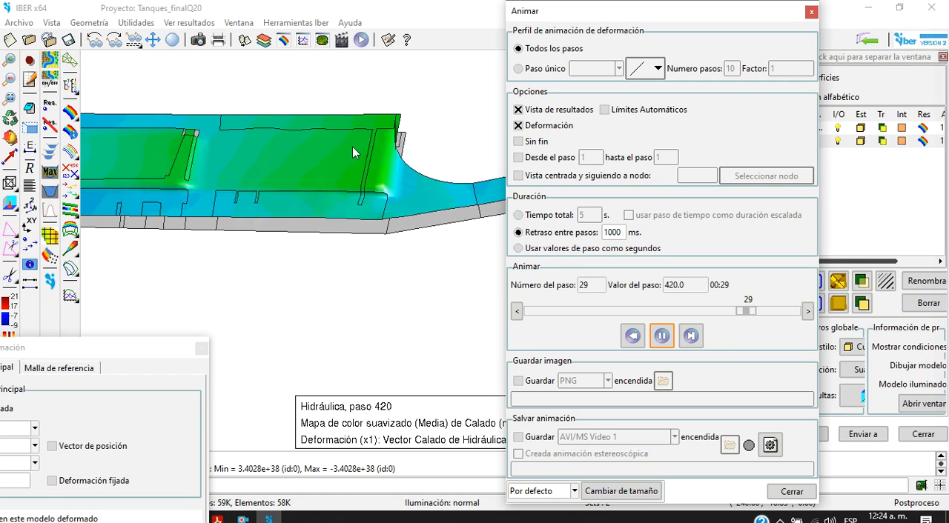
{"action": "left_click", "coordinate": [661, 335]}
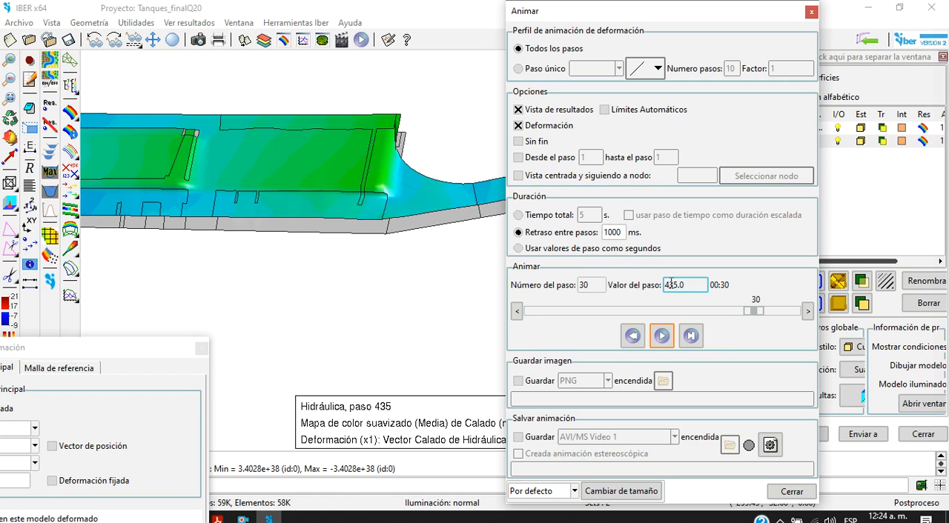
Step: Replay the animation from step 6 with the downstream reach uncovered and examine the water depth over the stepped channel
{"action": "left_click_drag", "start_coordinate": [749, 311], "coordinate": [584, 312]}
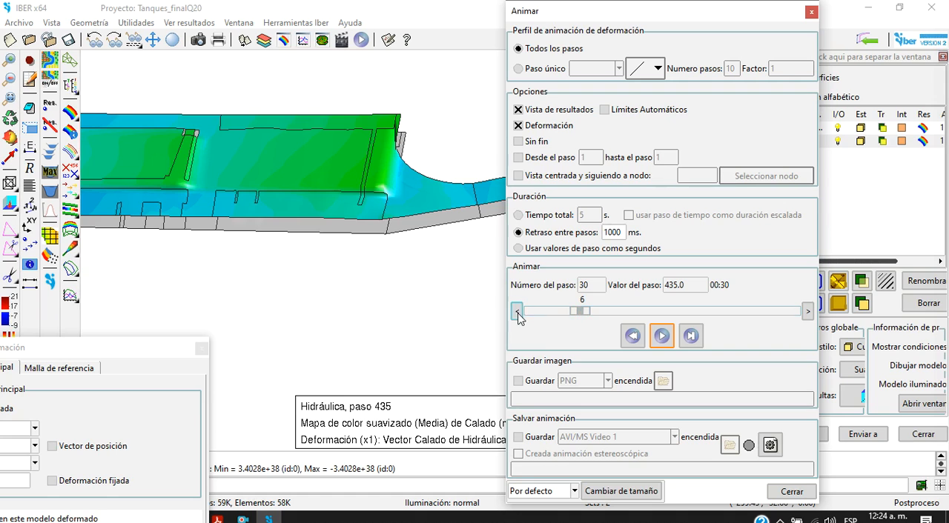
{"action": "left_click_drag", "start_coordinate": [546, 12], "coordinate": [152, 14]}
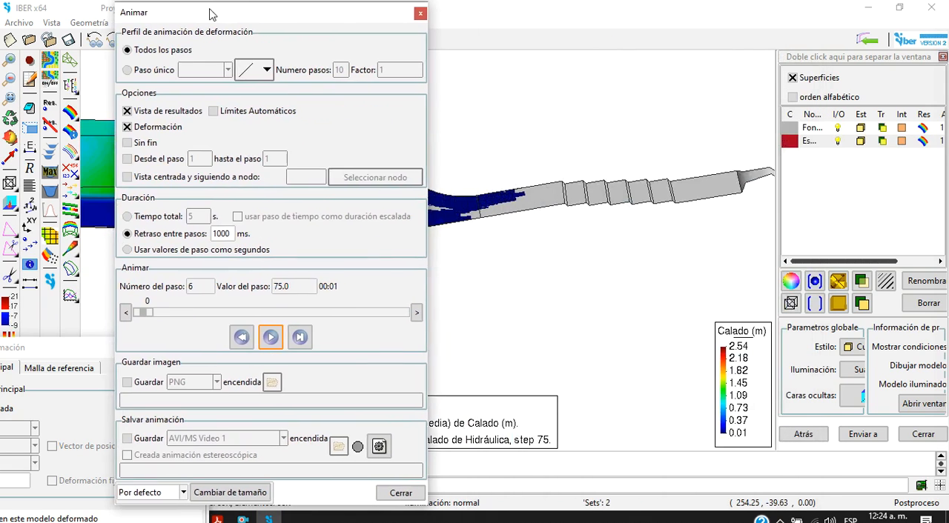
{"action": "left_click", "coordinate": [266, 337]}
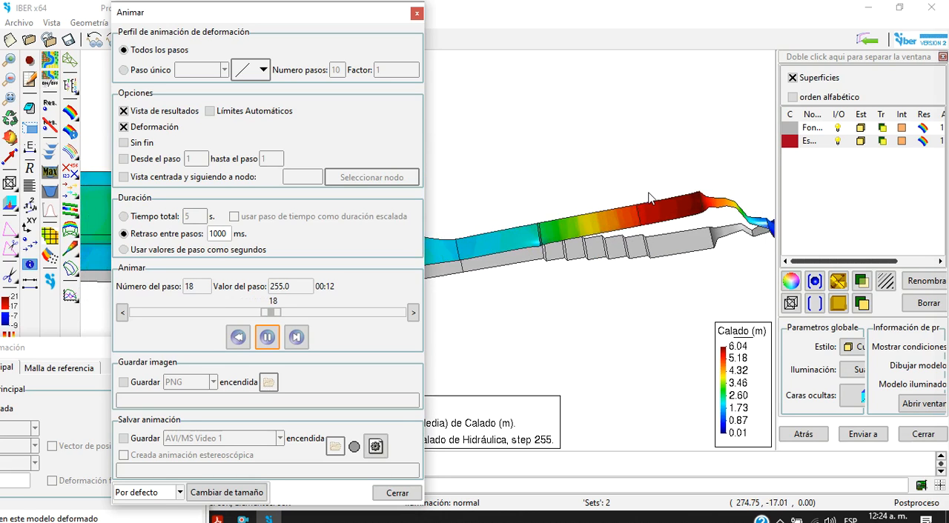
{"action": "scroll", "coordinate": [649, 199], "scroll_direction": "up", "scroll_amount": 2}
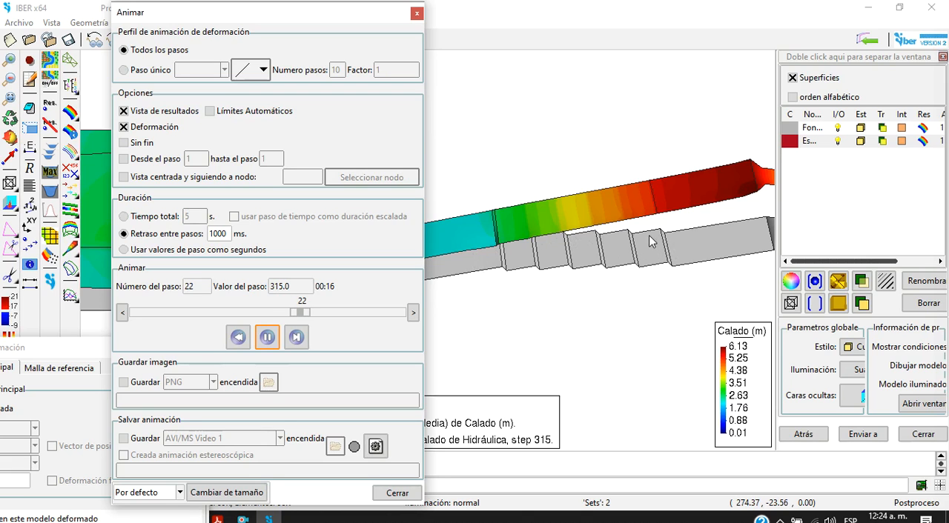
{"action": "scroll", "coordinate": [637, 252], "scroll_direction": "down", "scroll_amount": 3}
{"action": "scroll", "coordinate": [630, 244], "scroll_direction": "up", "scroll_amount": 3}
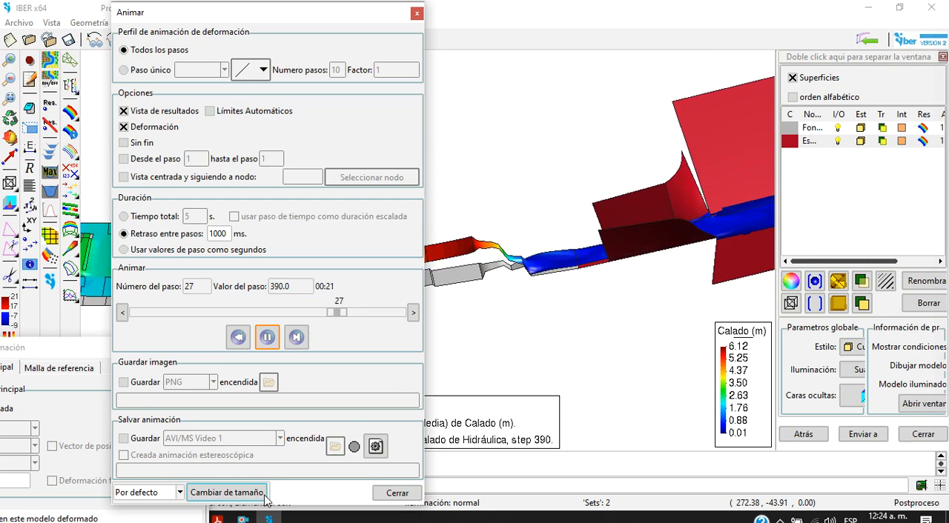
Step: Pause the animation at step 28 and close the animation and results and deformation windows
{"action": "left_click", "coordinate": [268, 338]}
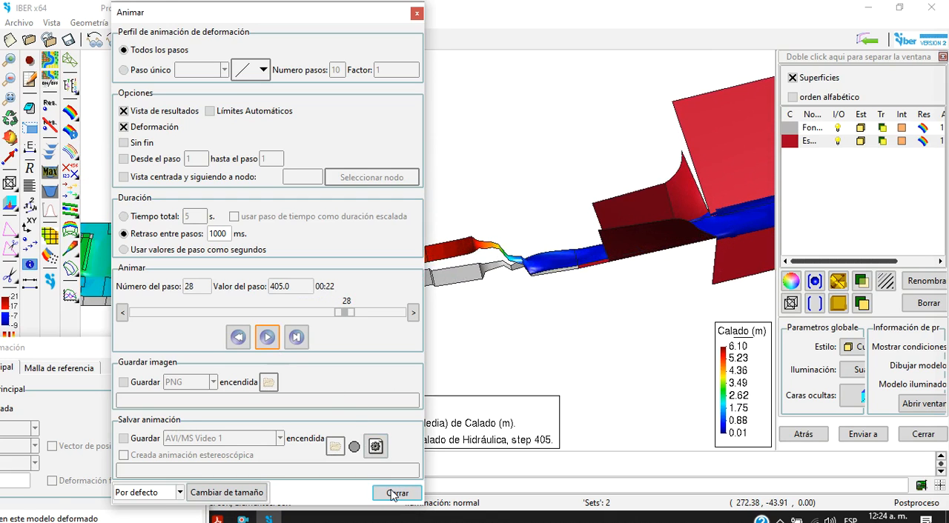
{"action": "left_click", "coordinate": [398, 493]}
{"action": "left_click", "coordinate": [202, 349]}
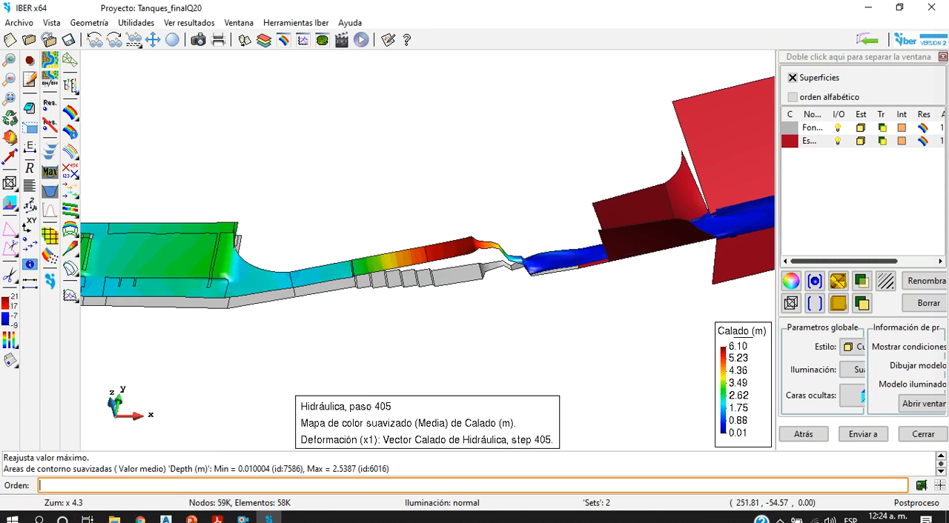
Step: Examine the water depth on the deformed mesh along the whole structure, including the downstream reach, tanks and approach channel
{"action": "mouse_move", "coordinate": [191, 517]}
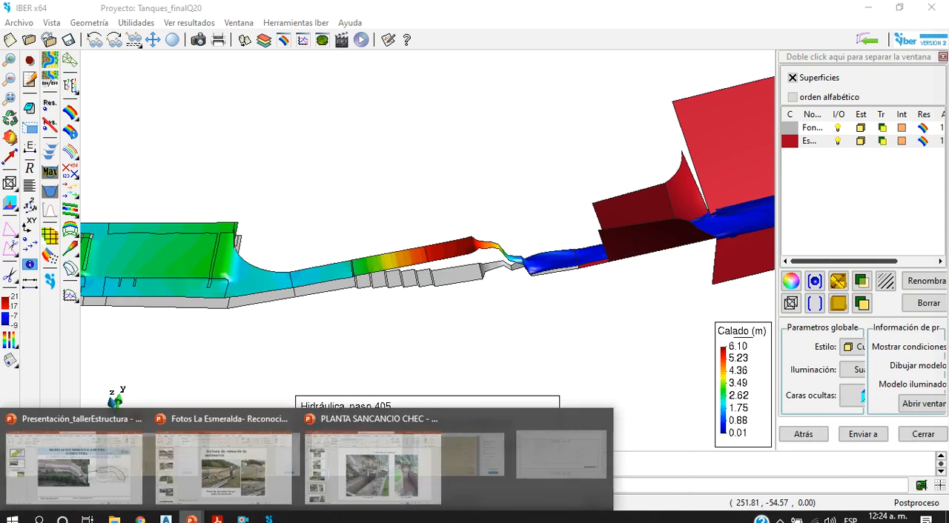
{"action": "scroll", "coordinate": [493, 300], "scroll_direction": "down", "scroll_amount": 5}
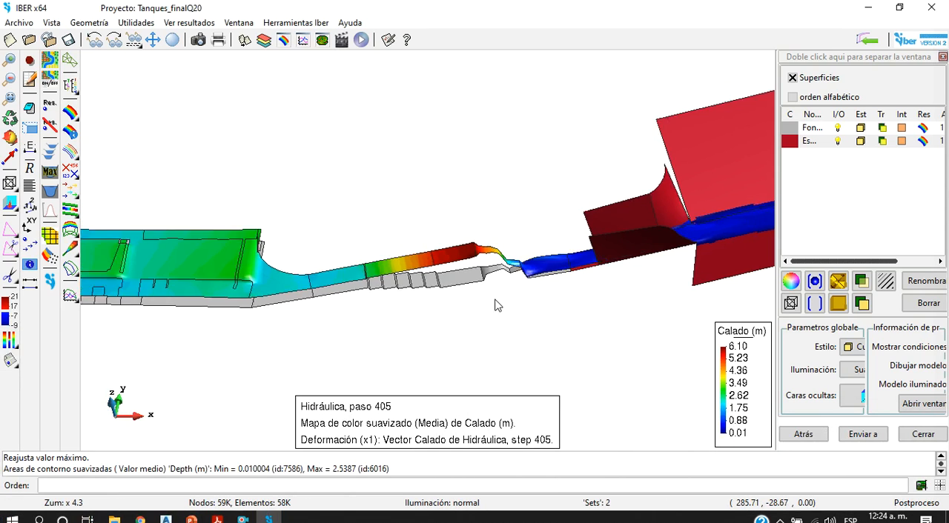
{"action": "scroll", "coordinate": [434, 262], "scroll_direction": "down", "scroll_amount": 2}
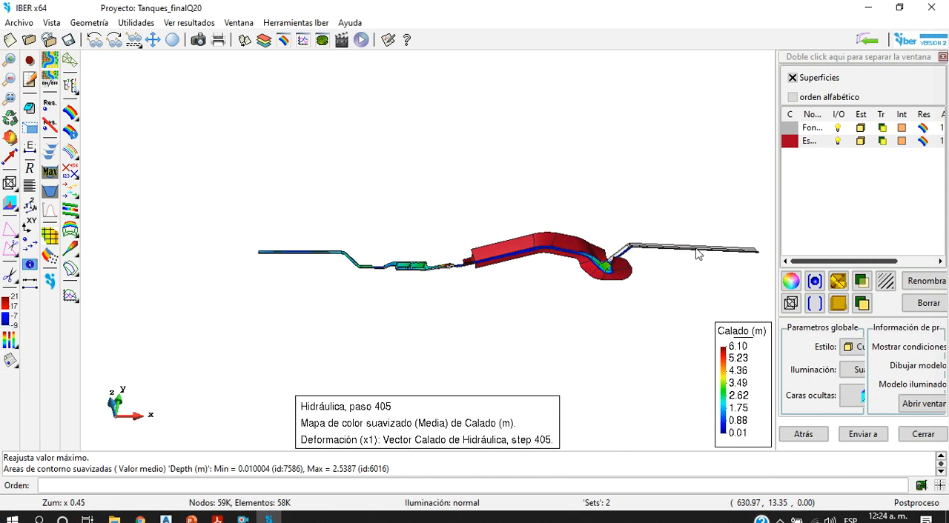
{"action": "scroll", "coordinate": [599, 277], "scroll_direction": "up", "scroll_amount": 2}
{"action": "scroll", "coordinate": [556, 247], "scroll_direction": "up", "scroll_amount": 2}
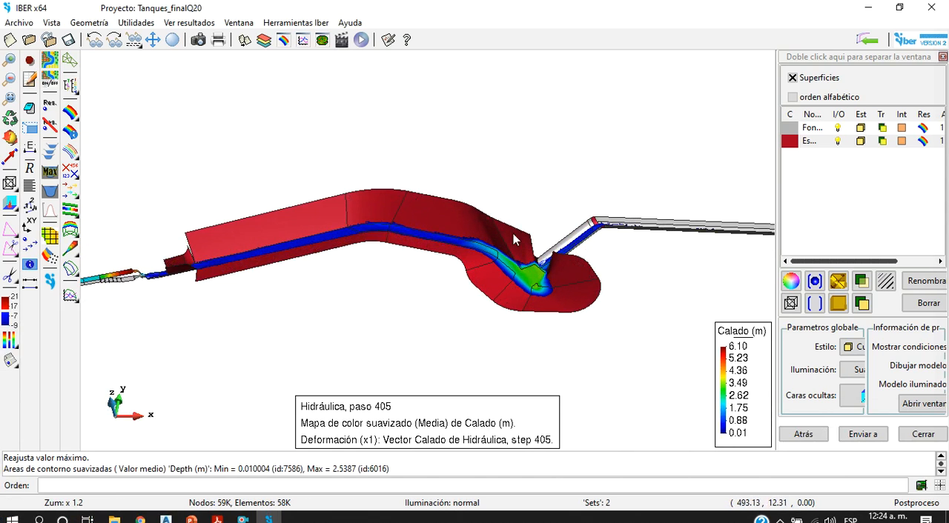
{"action": "scroll", "coordinate": [444, 237], "scroll_direction": "down", "scroll_amount": 4}
{"action": "scroll", "coordinate": [293, 257], "scroll_direction": "up", "scroll_amount": 2}
{"action": "scroll", "coordinate": [382, 259], "scroll_direction": "up", "scroll_amount": 4}
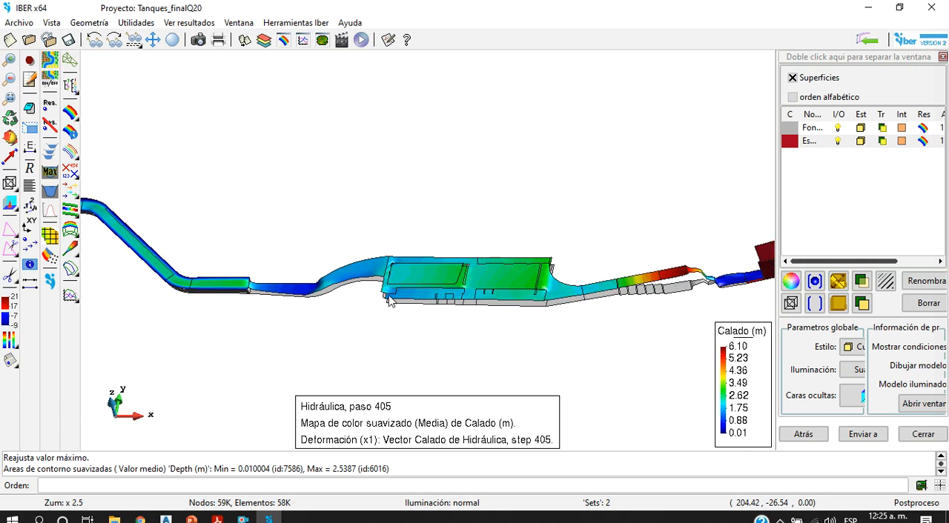
{"action": "scroll", "coordinate": [493, 264], "scroll_direction": "up", "scroll_amount": 2}
{"action": "scroll", "coordinate": [493, 264], "scroll_direction": "down", "scroll_amount": 5}
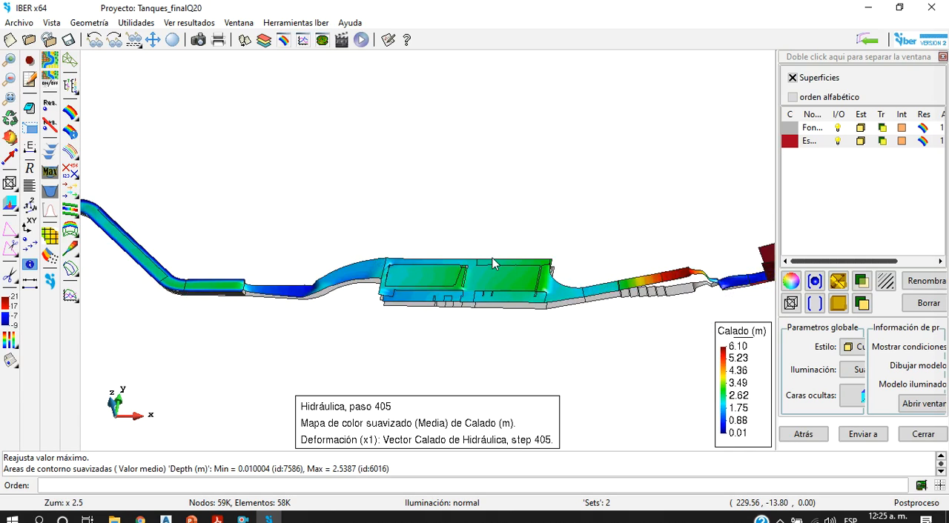
{"action": "scroll", "coordinate": [308, 269], "scroll_direction": "up", "scroll_amount": 2}
{"action": "scroll", "coordinate": [308, 269], "scroll_direction": "up", "scroll_amount": 4}
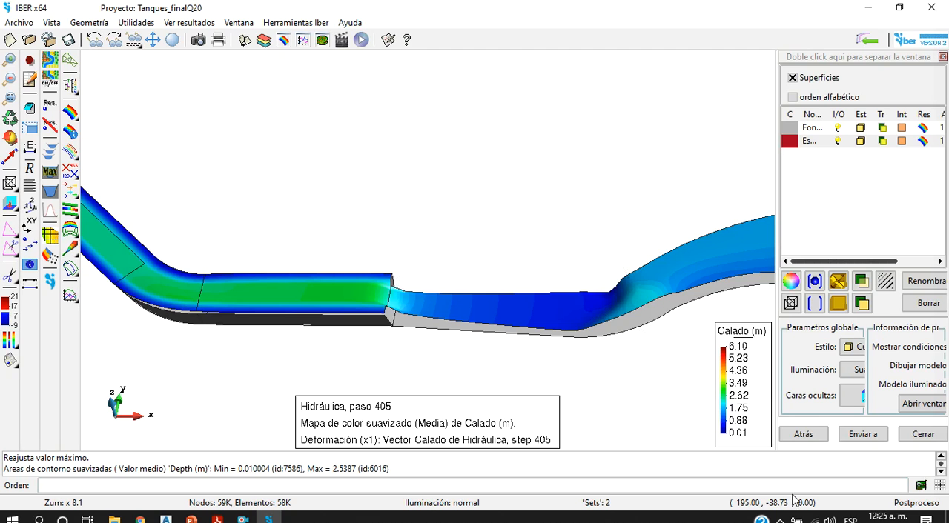
{"action": "left_click", "coordinate": [779, 519]}
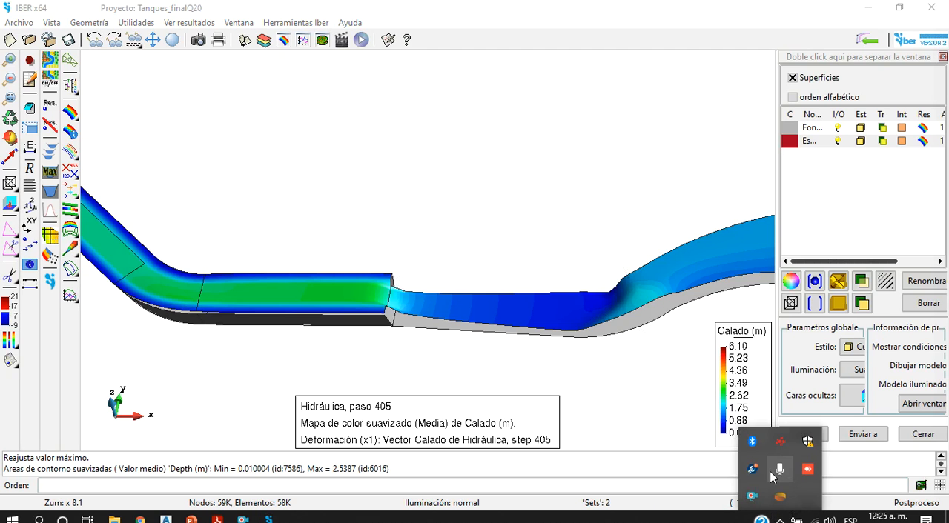
{"action": "right_click", "coordinate": [752, 497]}
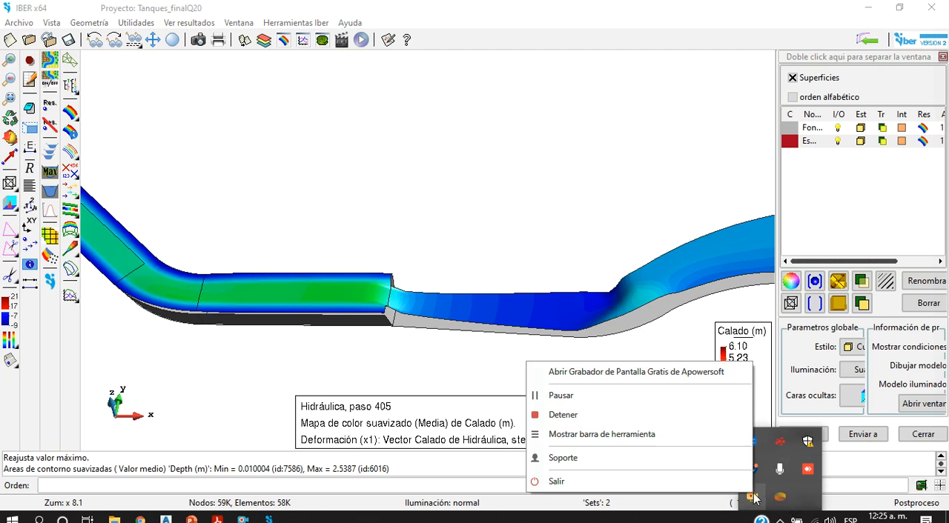